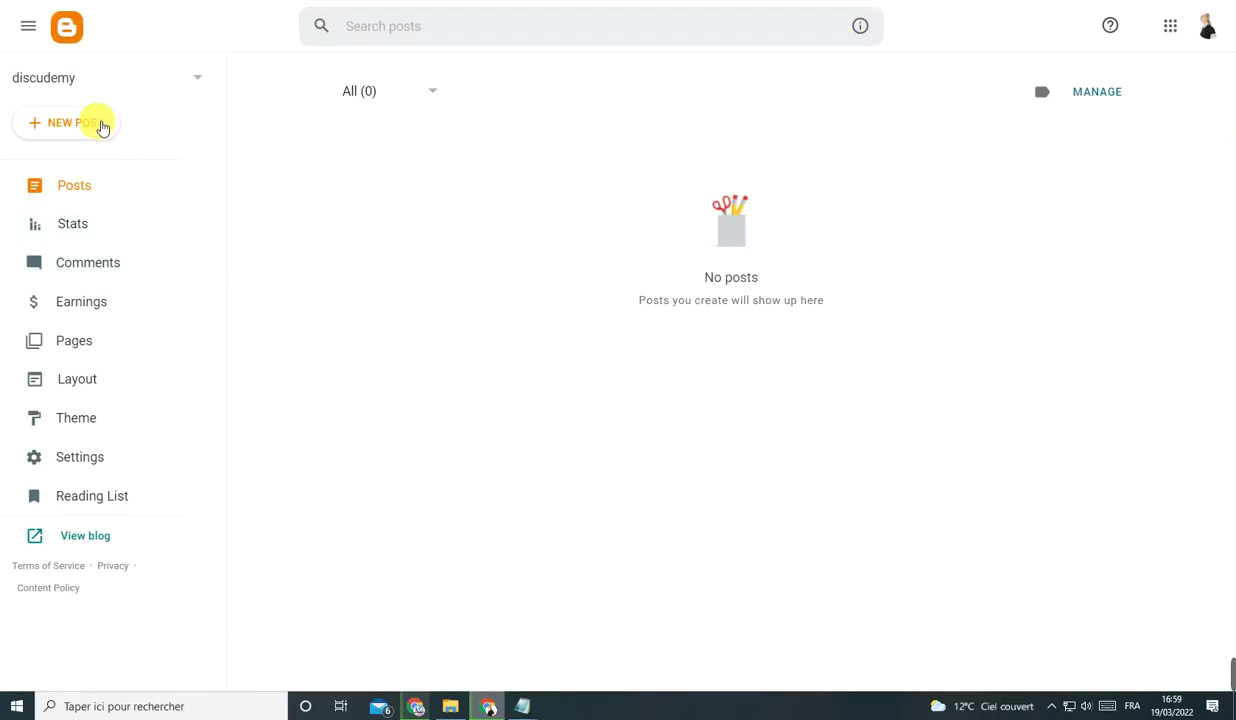
Start creating a new blog from the blog list and activate its title field.
click(186, 82)
scroll(127, 320, down, 10)
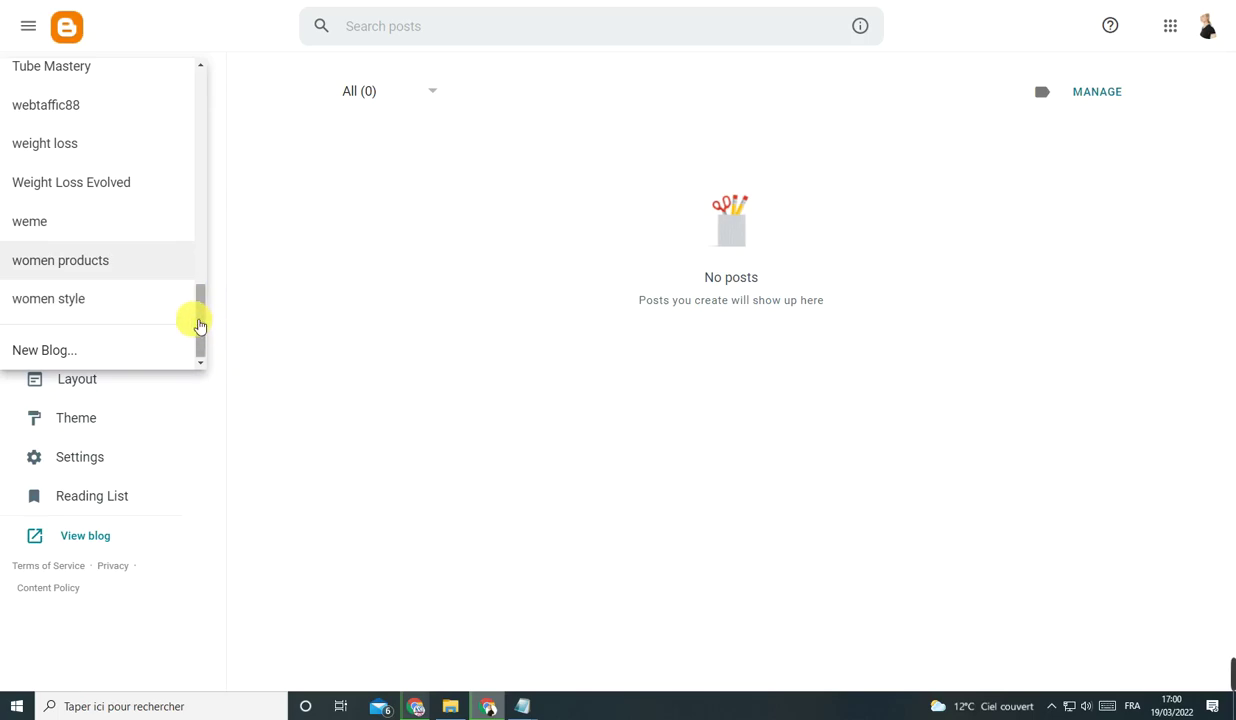
click(44, 350)
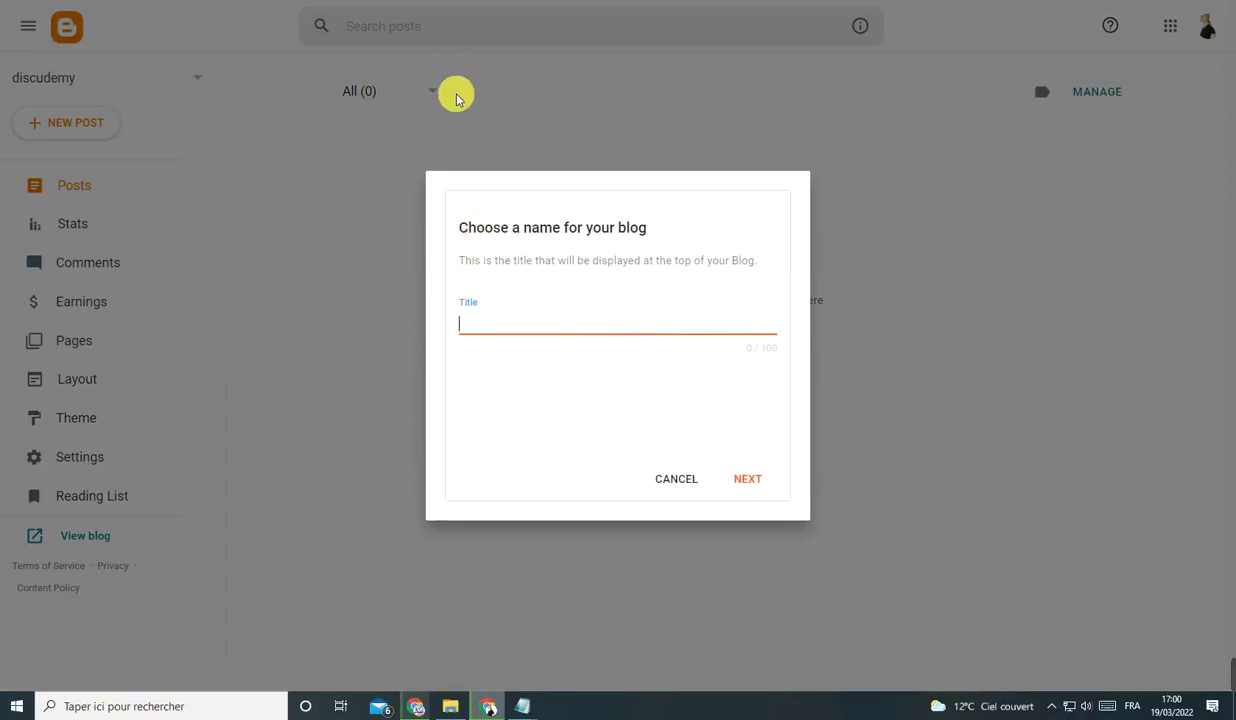
drag(468, 228, 440, 216)
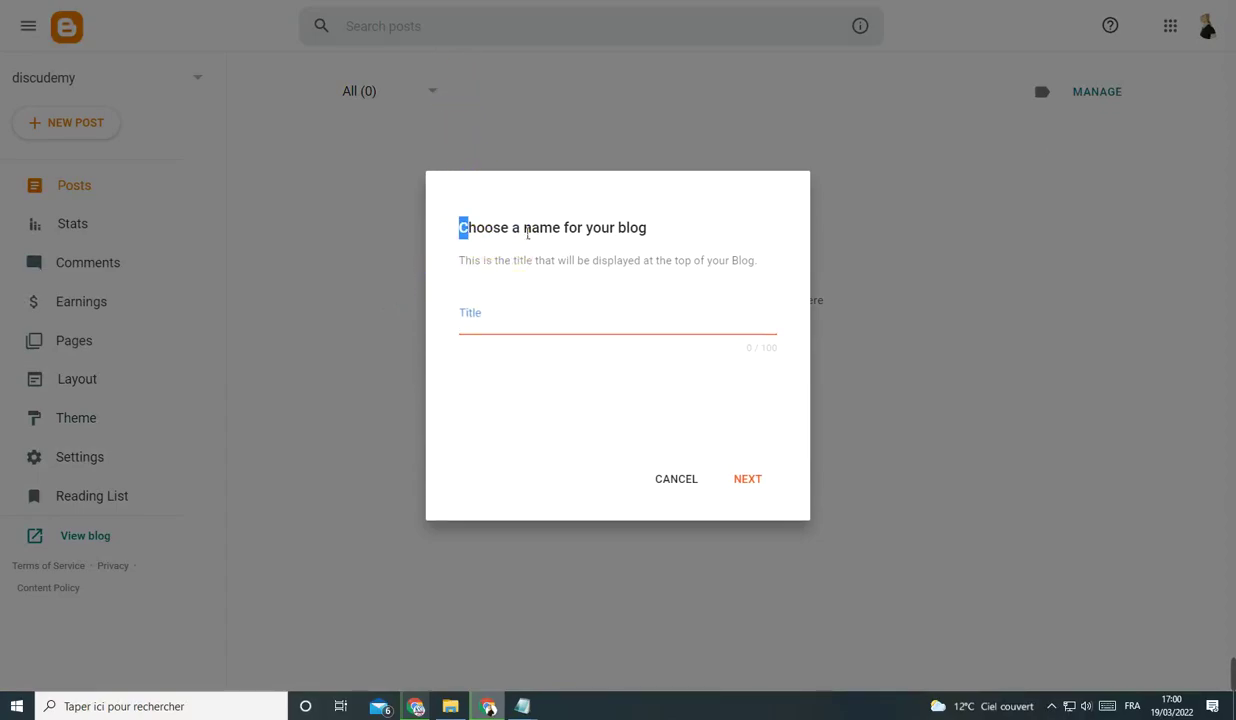
drag(527, 233, 681, 237)
click(524, 334)
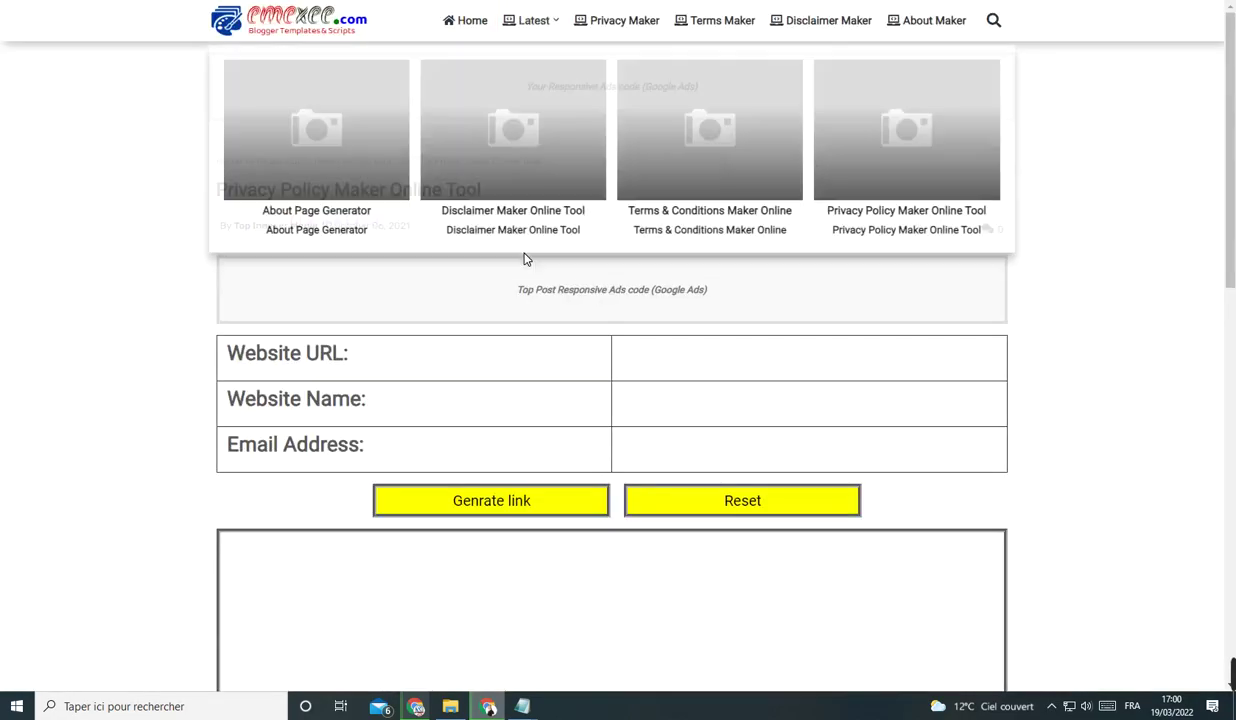
Copy the word "page" from the emexee page generator site, title the new blog "generator page" and continue to the address.
click(574, 186)
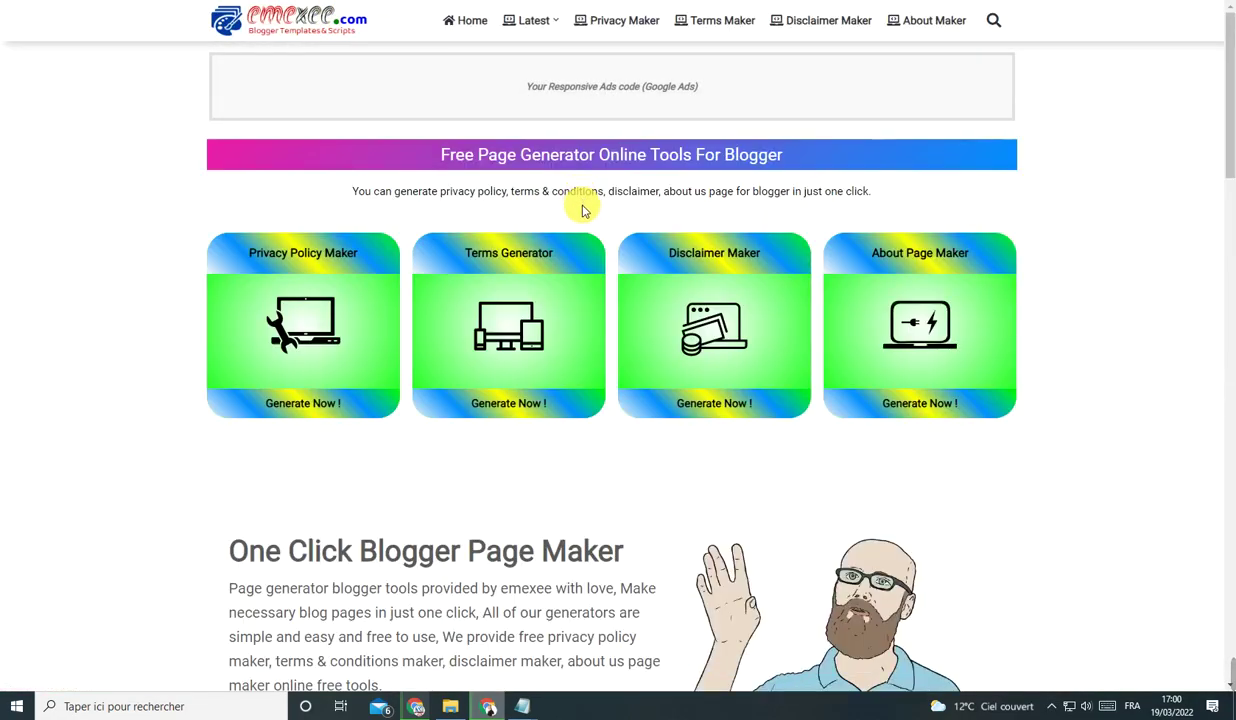
scroll(580, 210, down, 2)
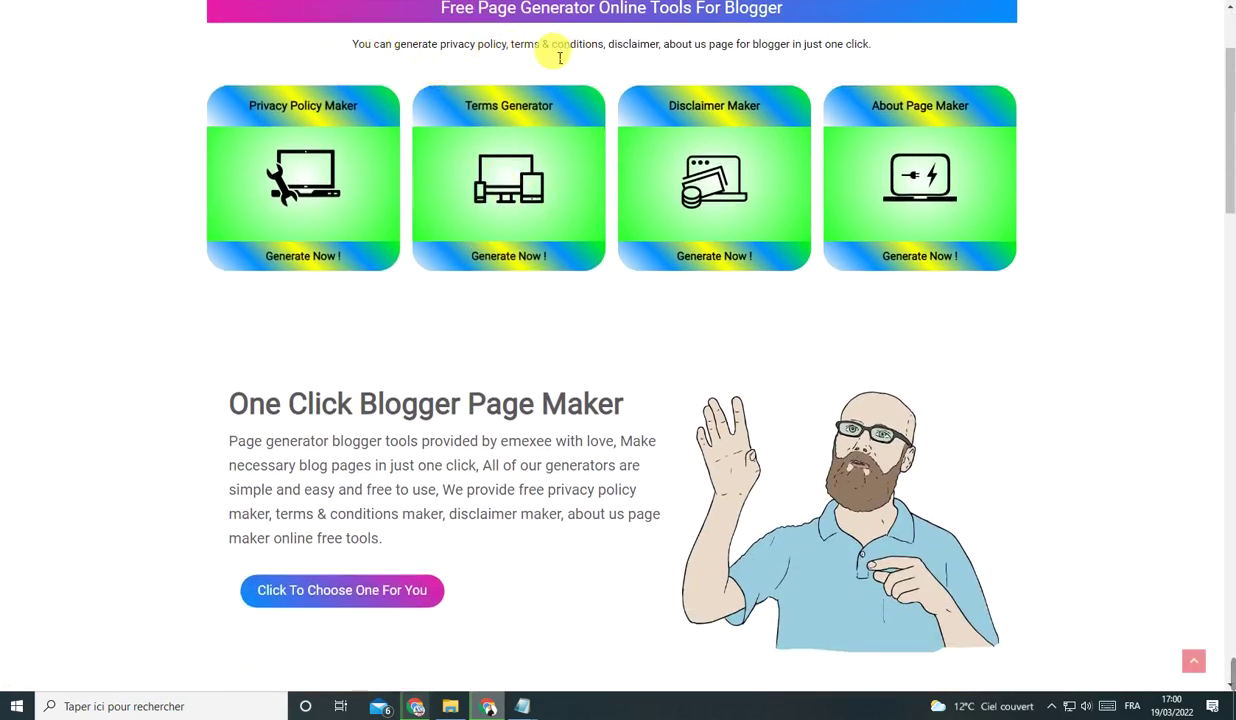
right_click(716, 52)
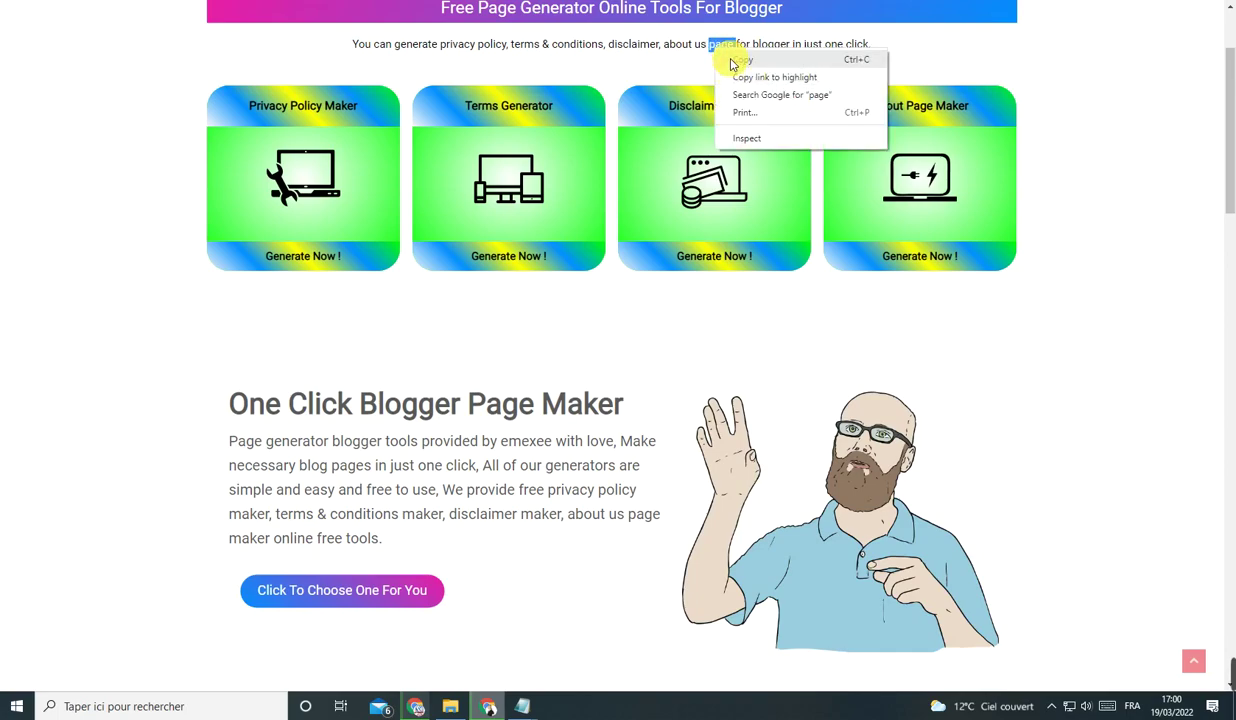
click(742, 60)
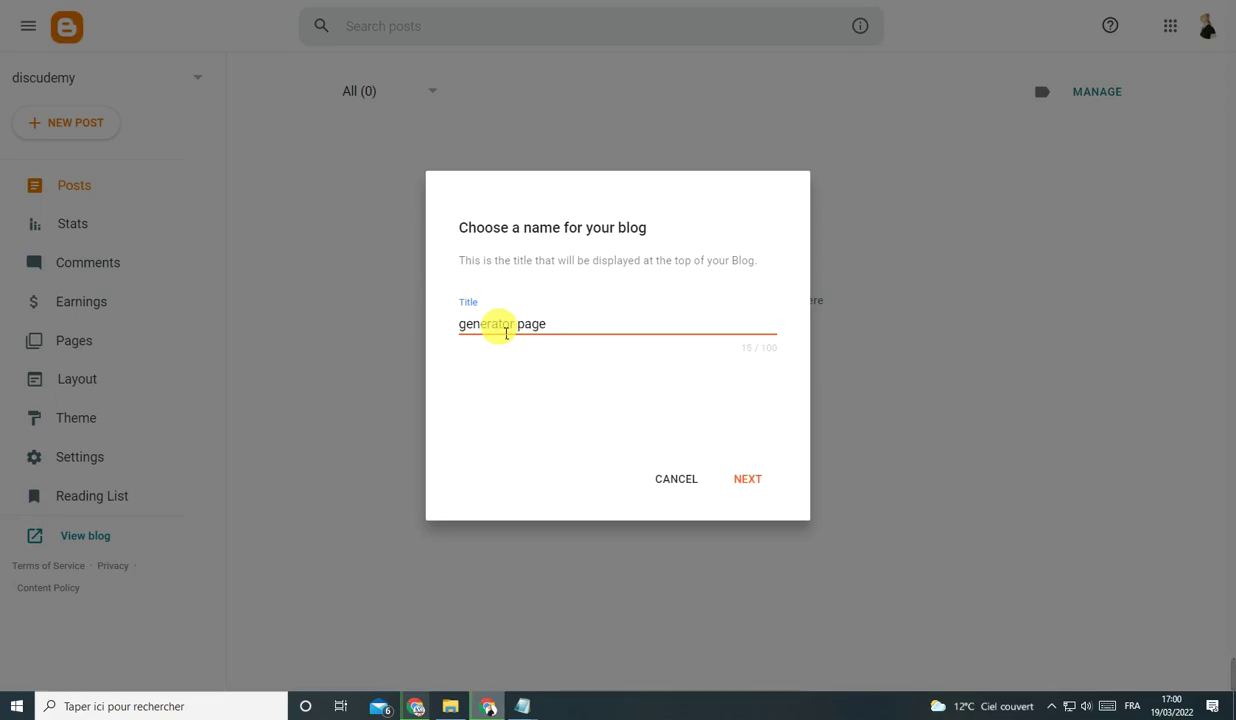
click(750, 479)
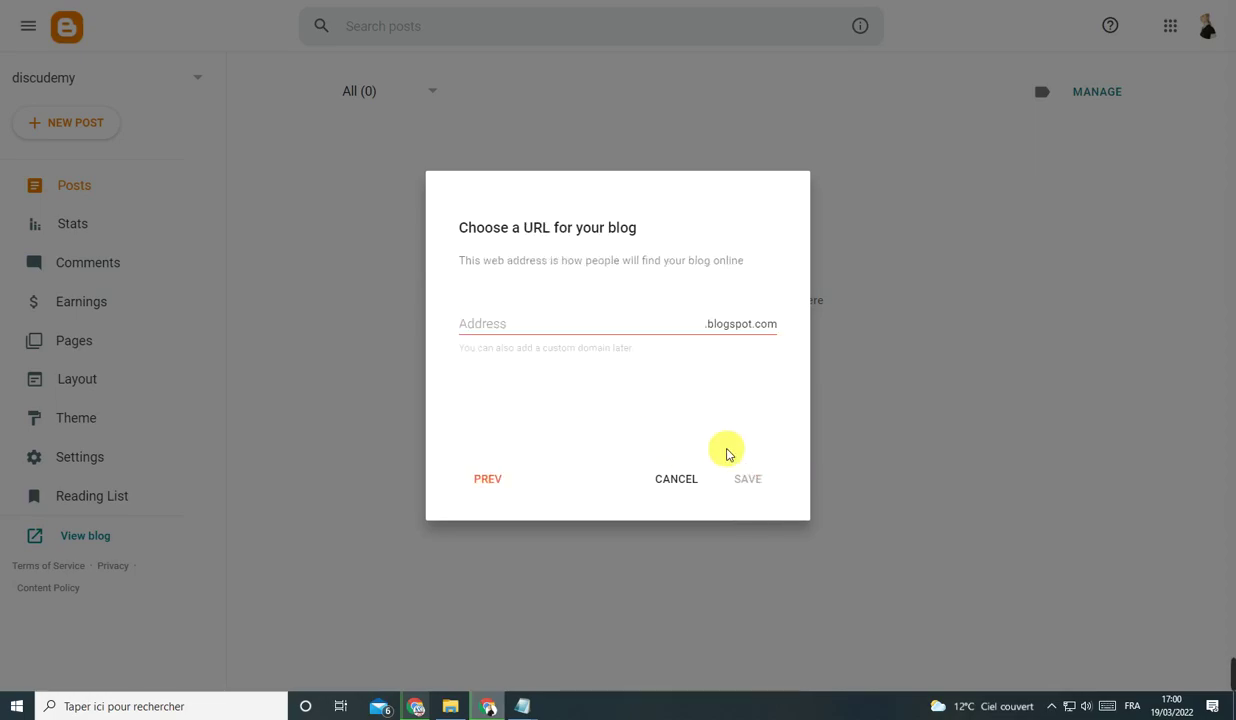
Return from the blog address to the title and copy the text "generator page".
click(505, 321)
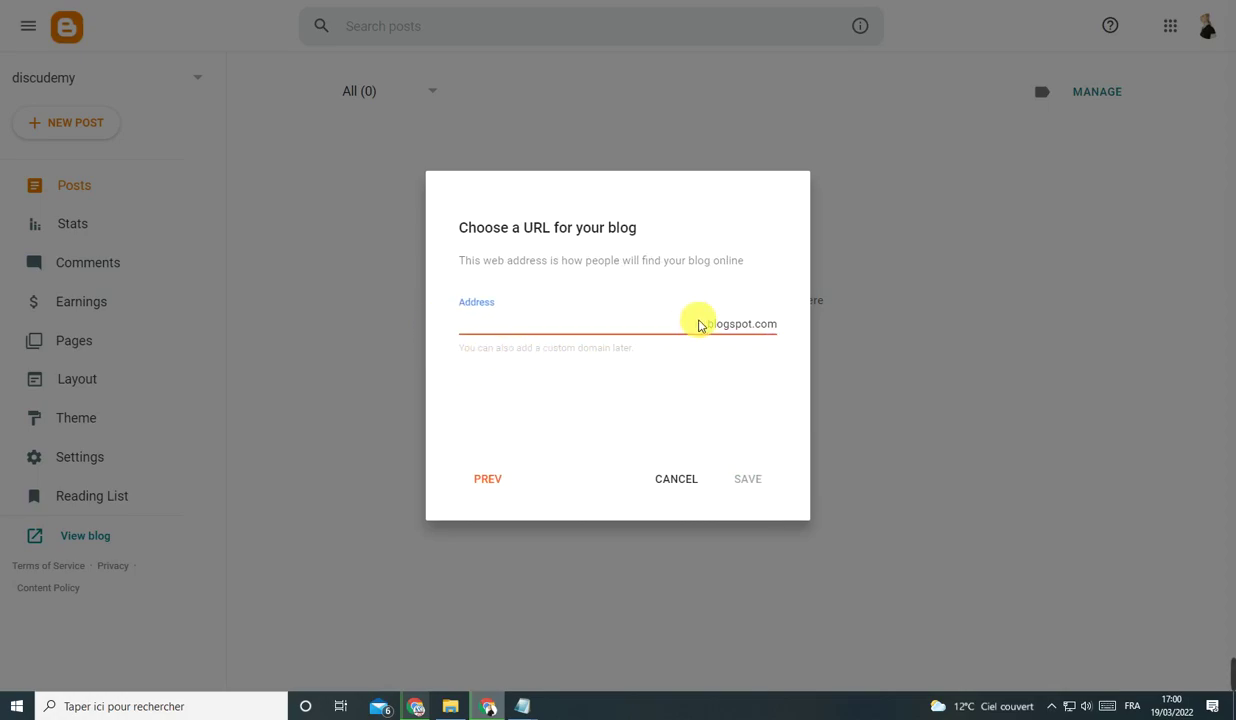
click(803, 326)
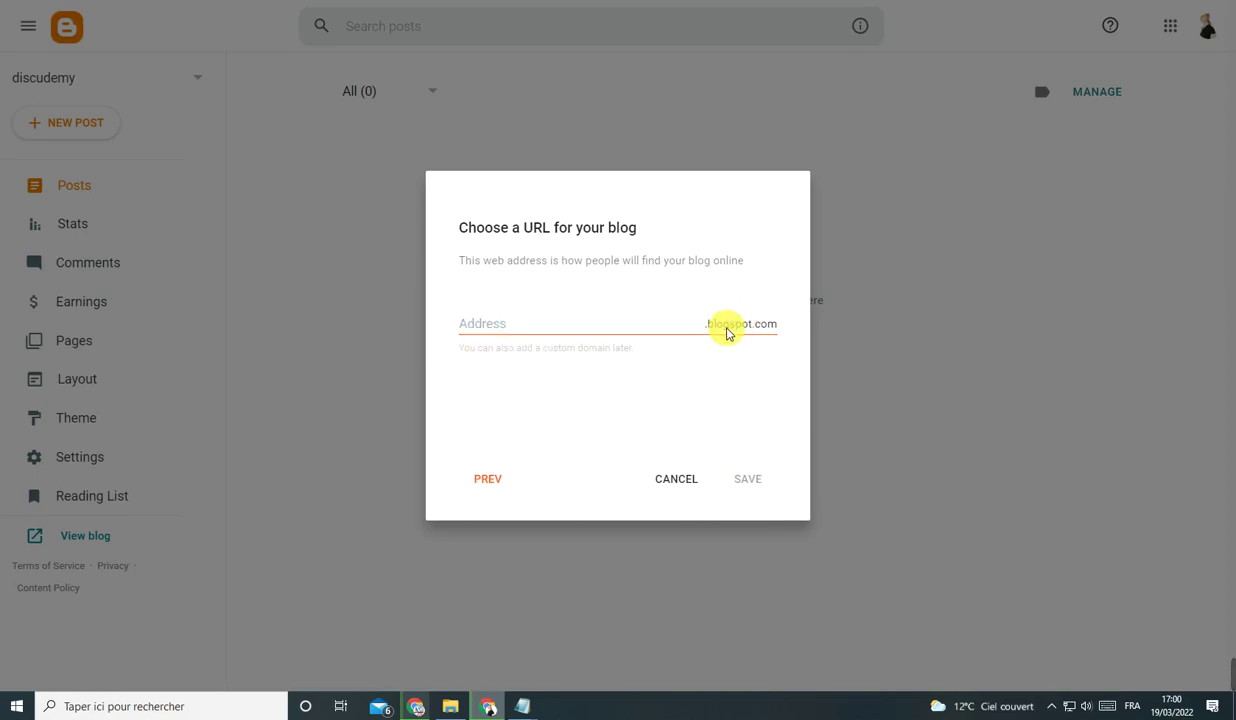
right_click(521, 330)
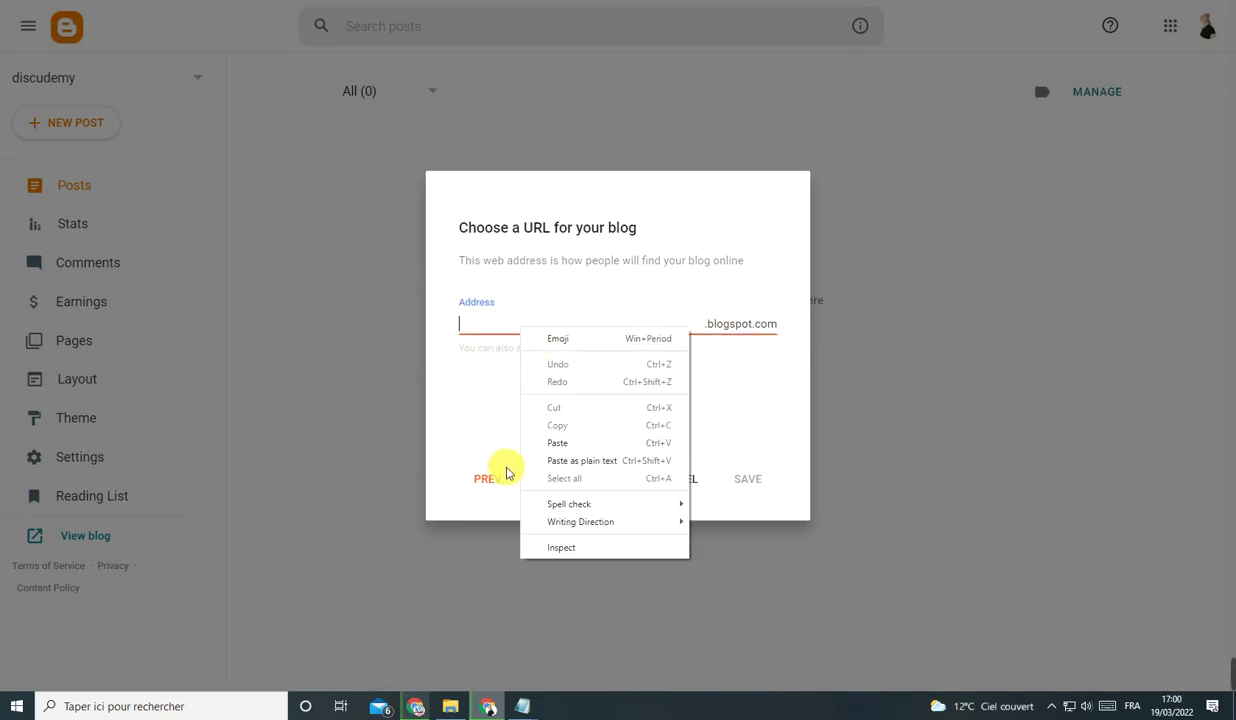
click(487, 478)
triple_click(513, 330)
right_click(512, 330)
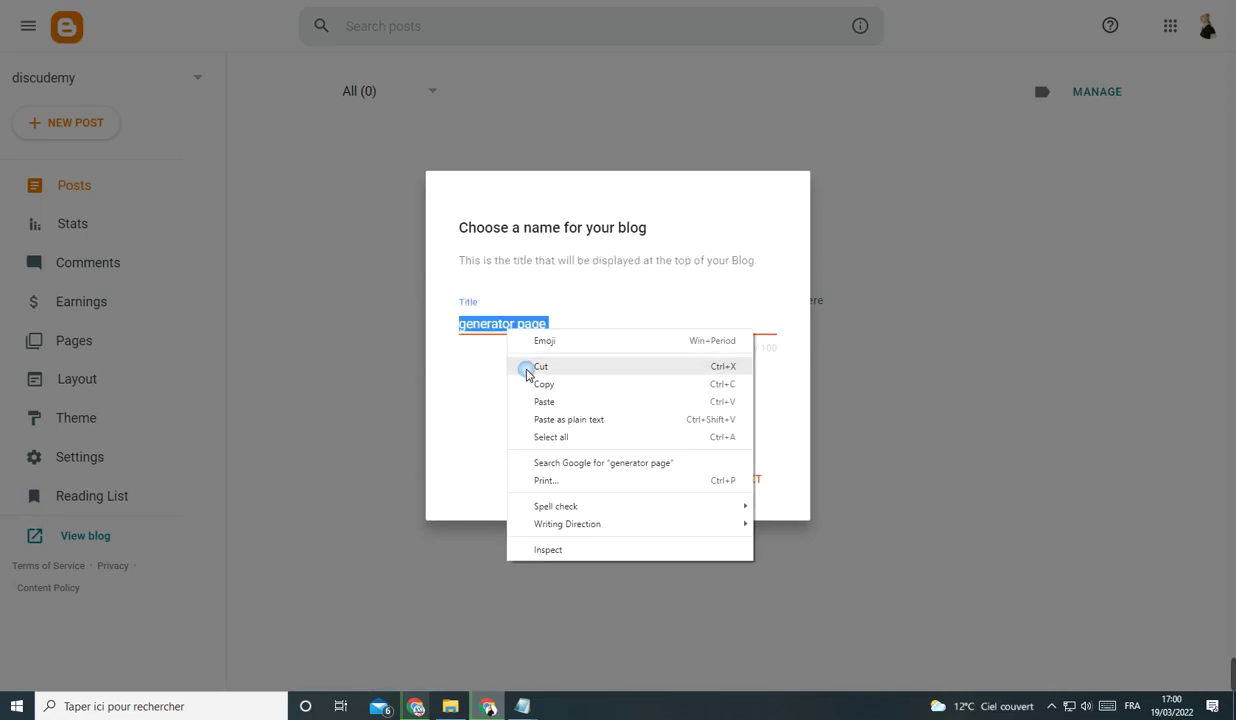
click(540, 382)
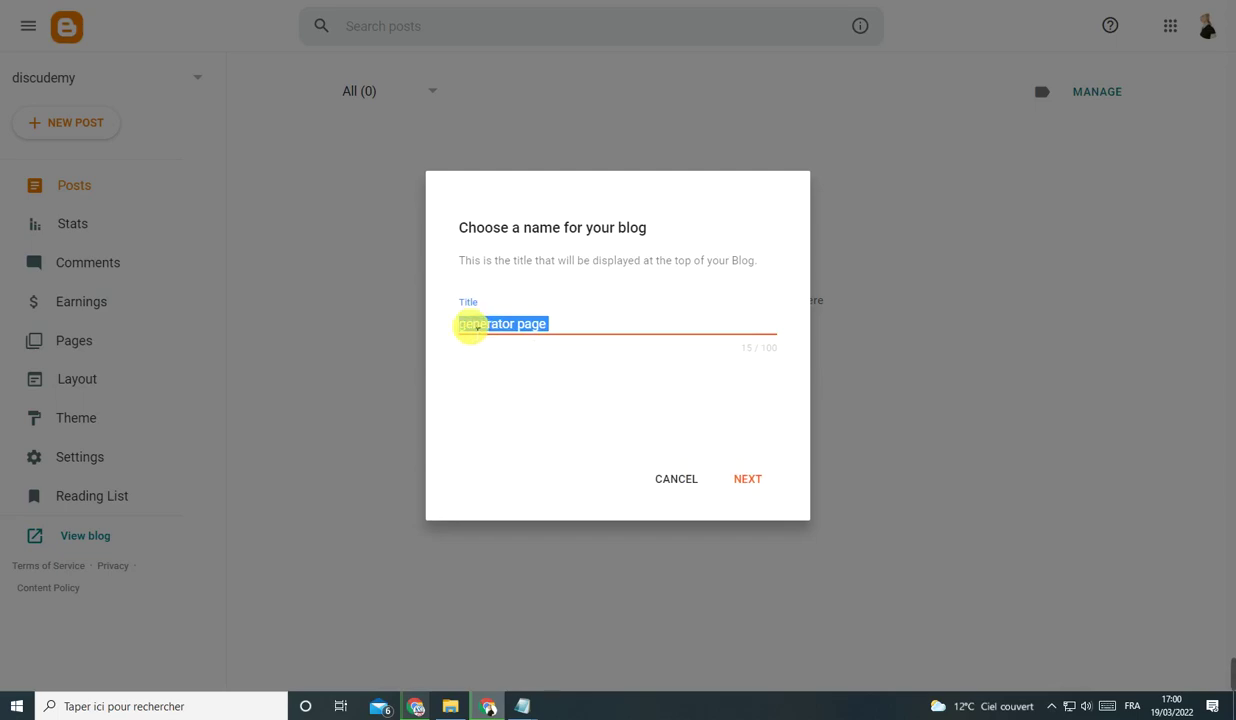
Change the blog title to "Generator pages", copy it and continue to the blog address.
click(472, 324)
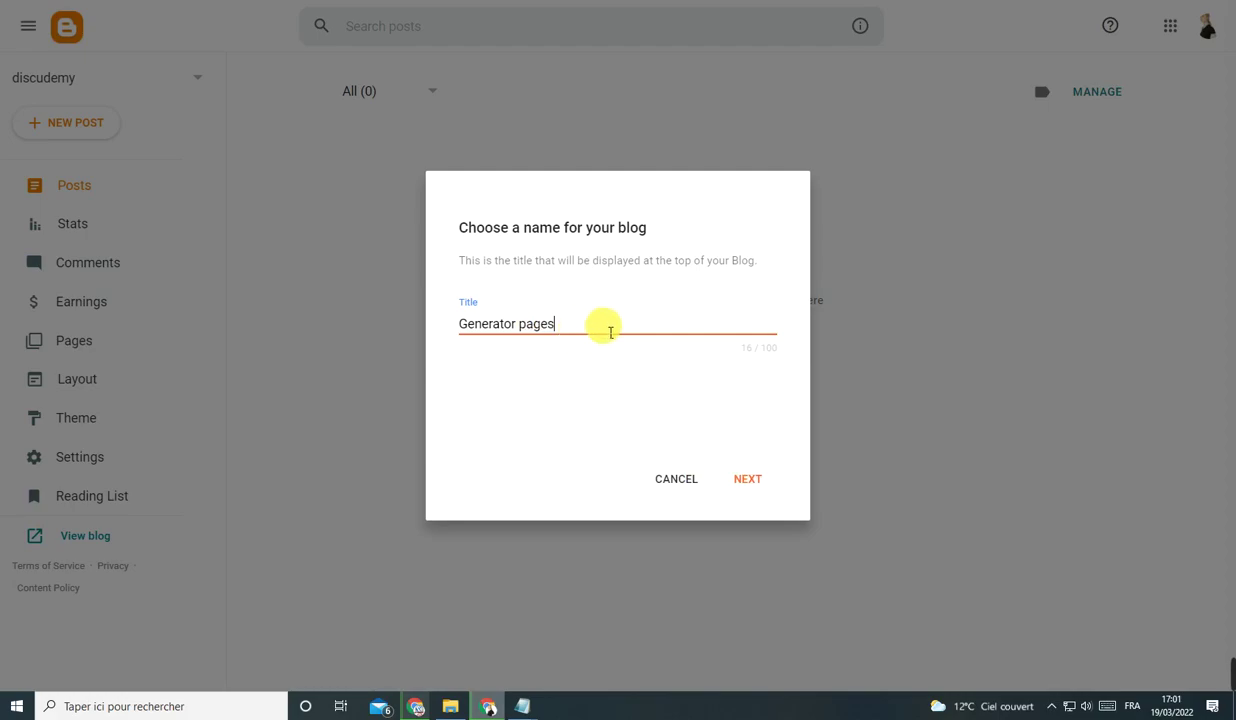
triple_click(533, 326)
right_click(530, 332)
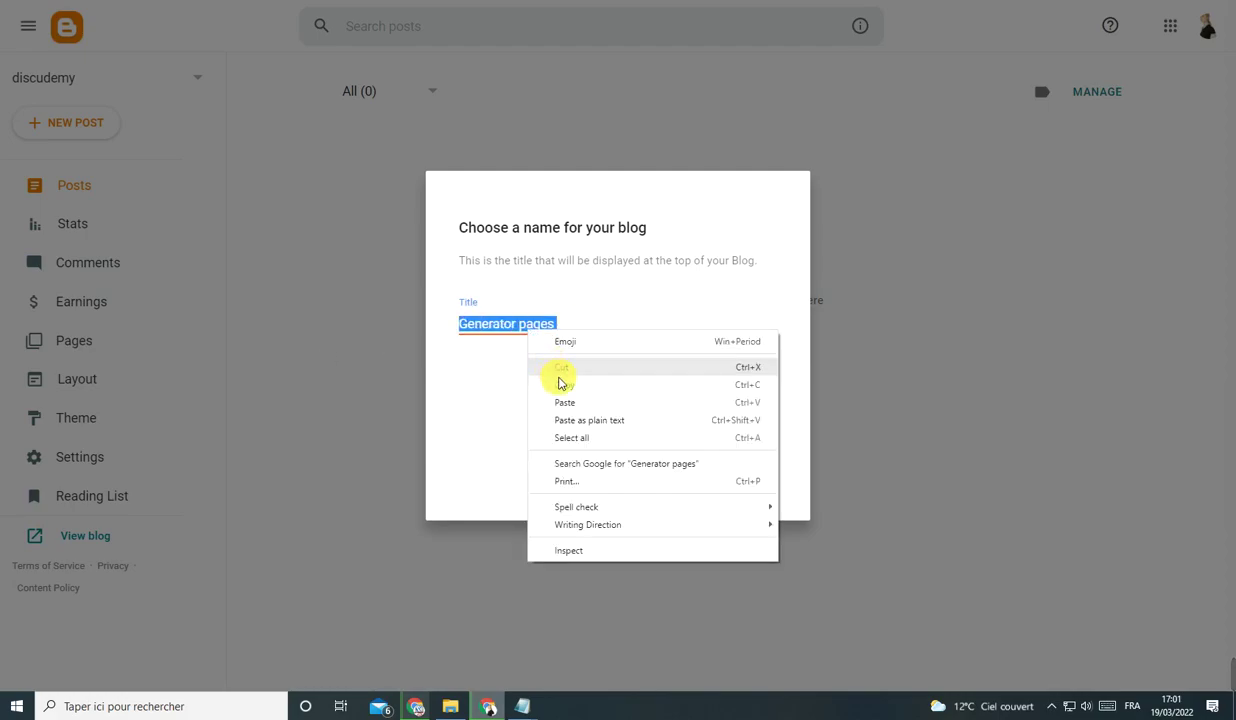
click(566, 386)
click(751, 484)
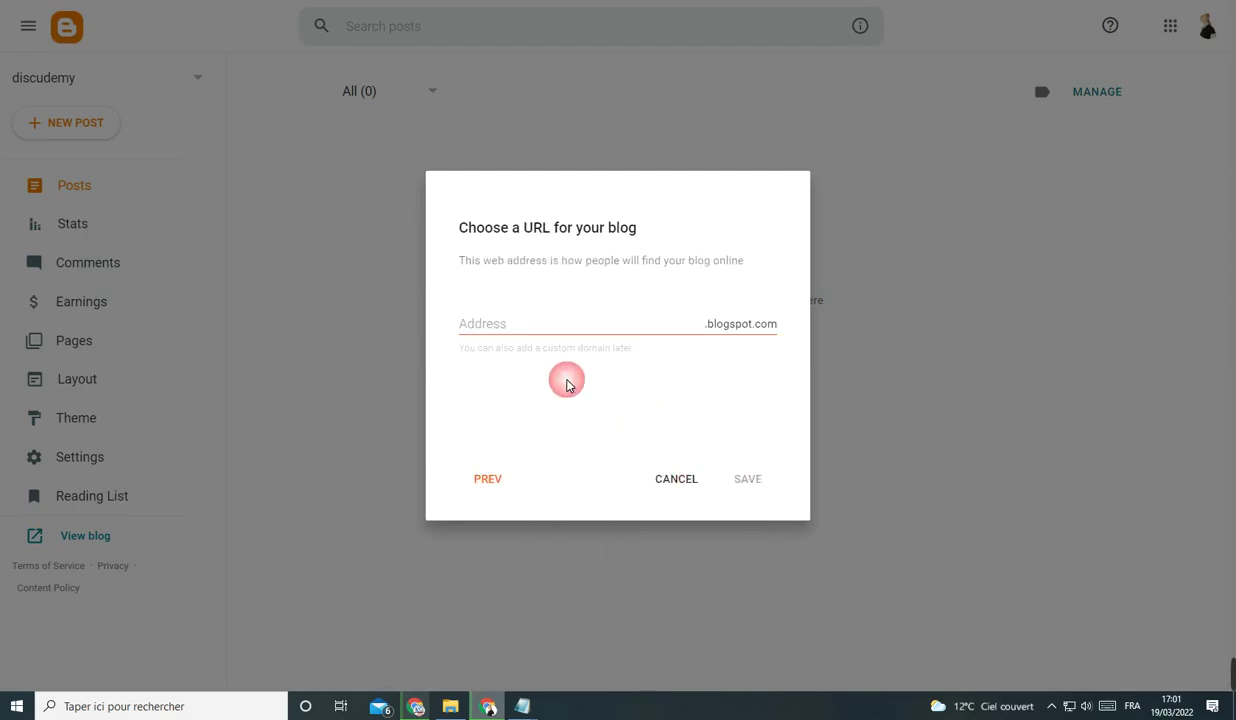
Paste the title text as the blog address and try it in the form "generator-page".
right_click(505, 322)
click(563, 437)
click(511, 341)
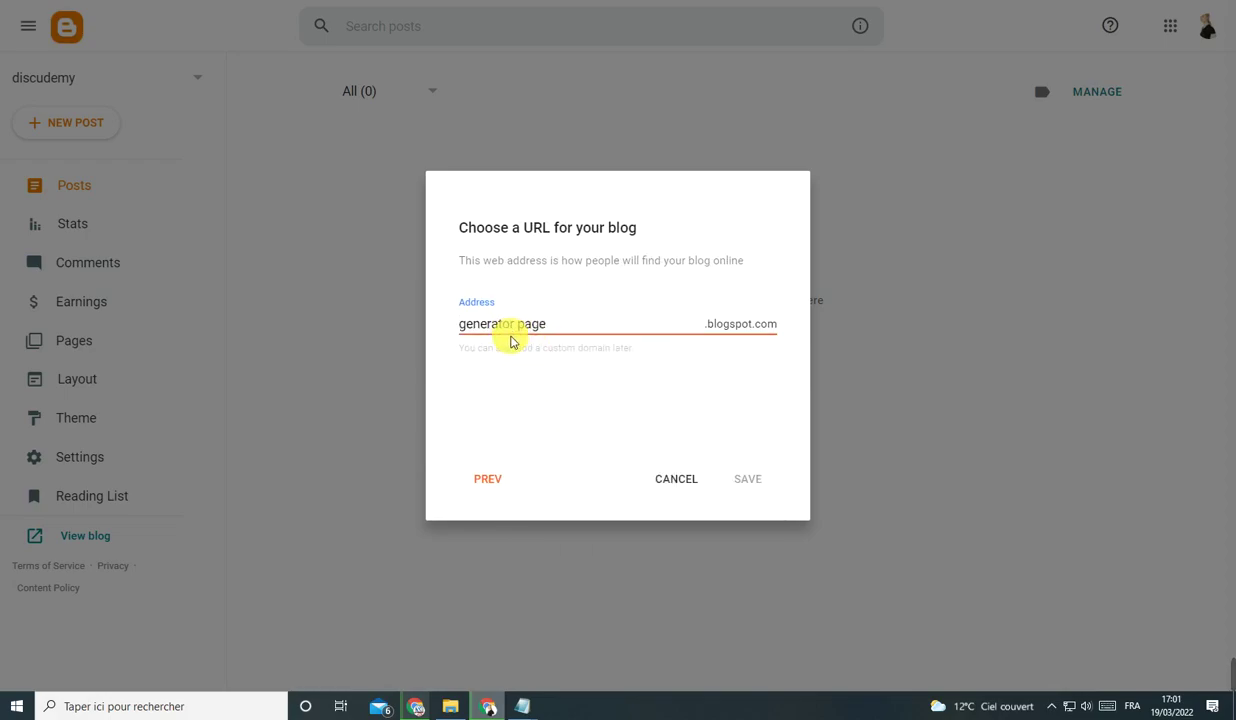
click(516, 324)
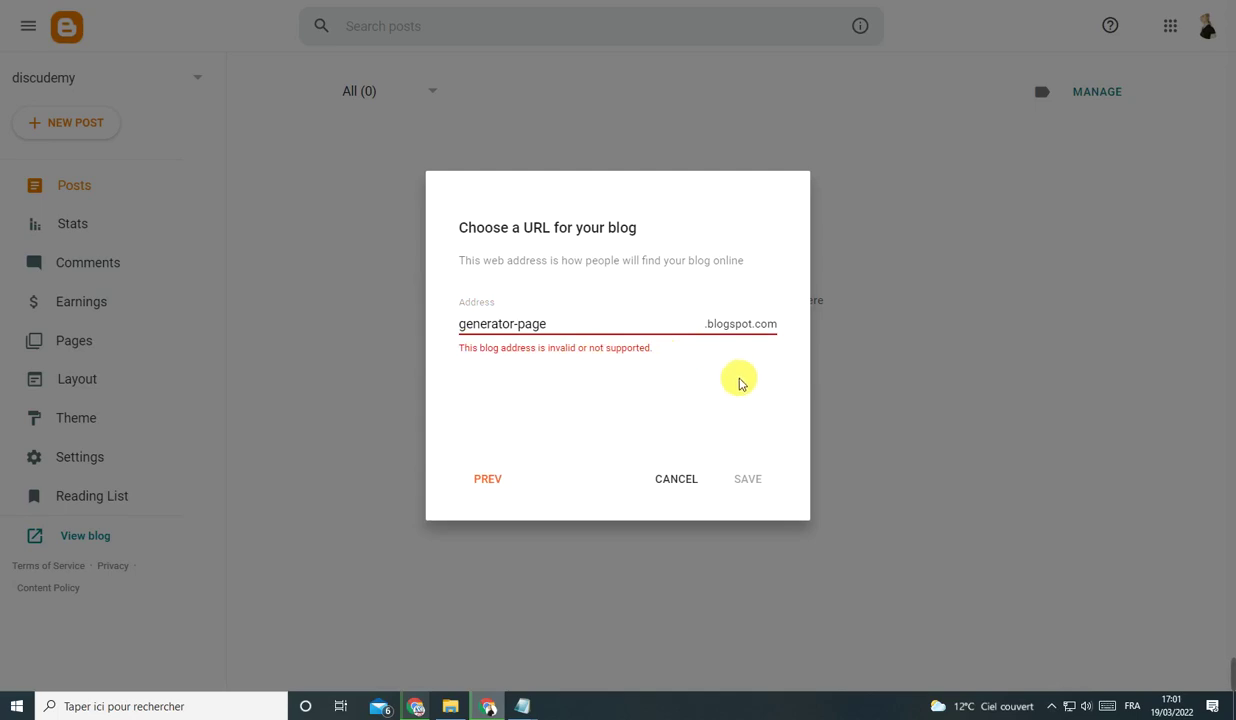
Try the longer blog addresses "generator-pages", "generator-pages-free" and "generator-pages-free-aut".
click(553, 330)
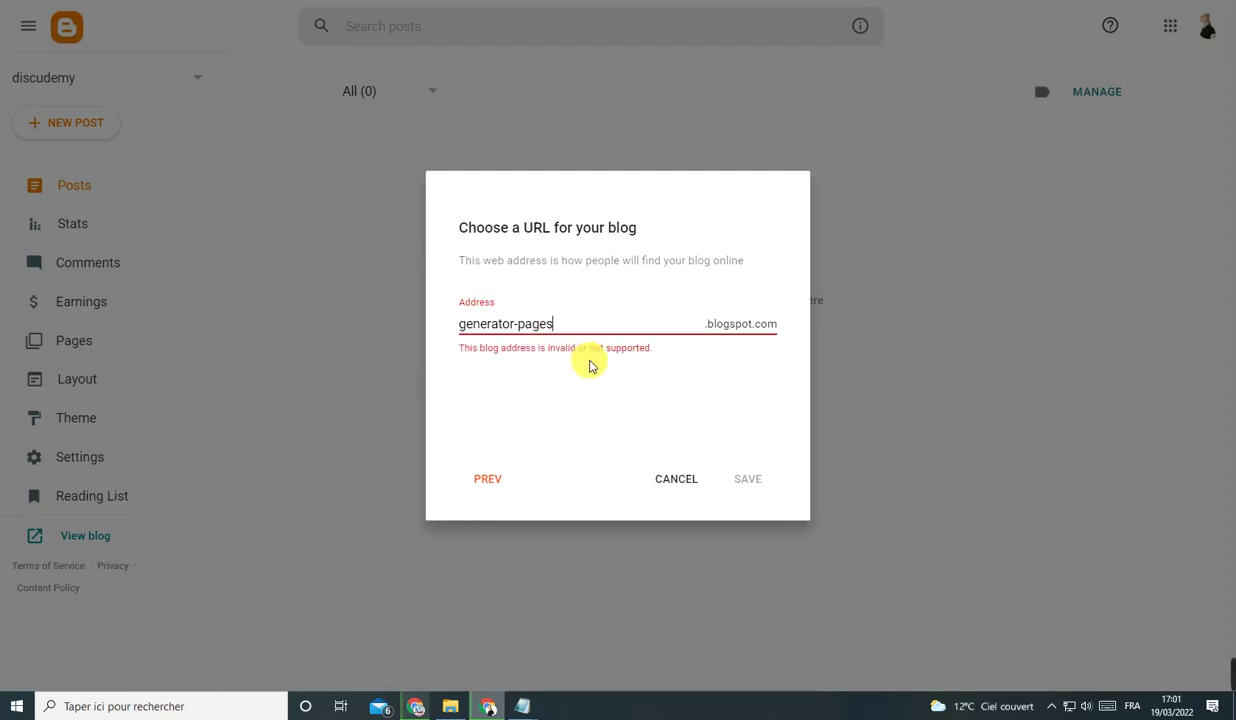
click(551, 324)
text(-)
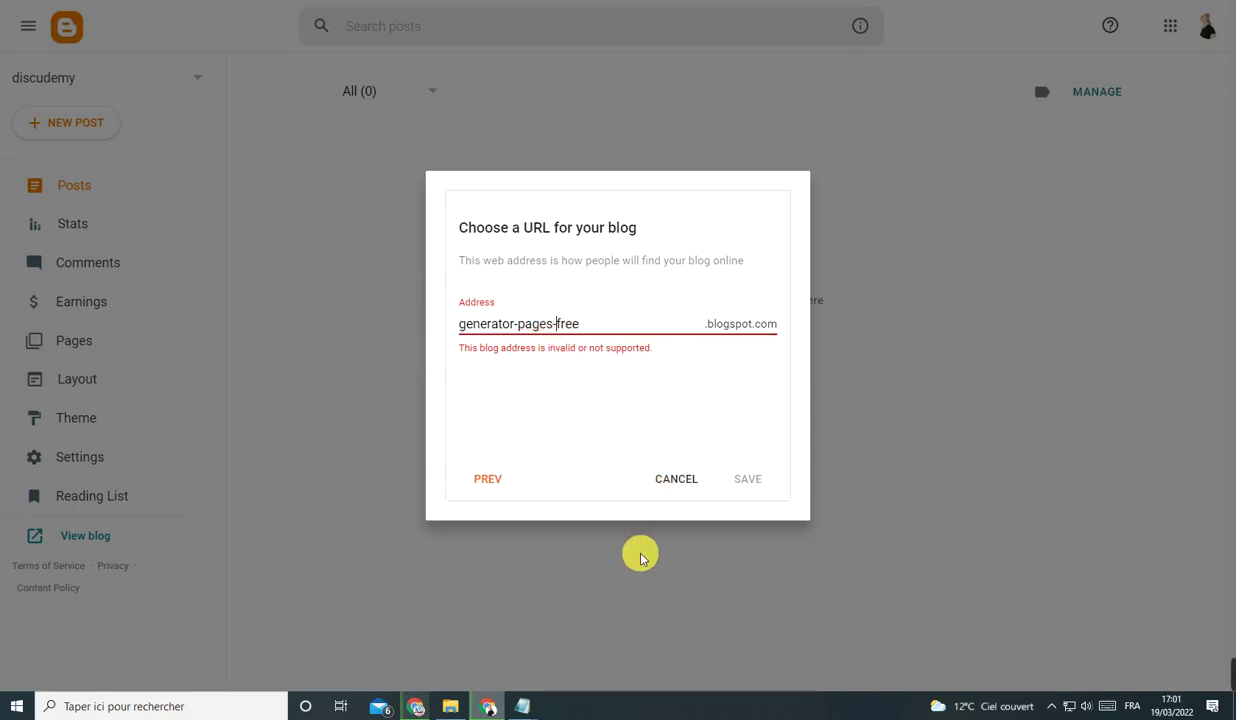
click(585, 336)
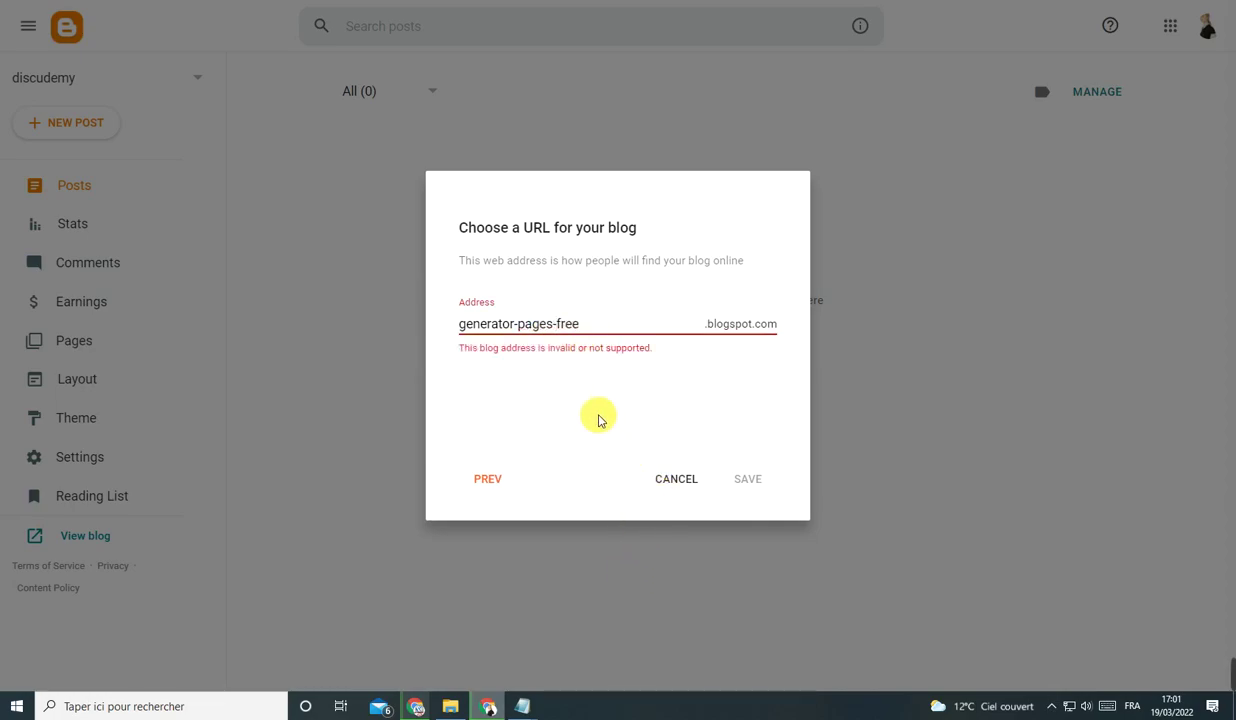
click(516, 324)
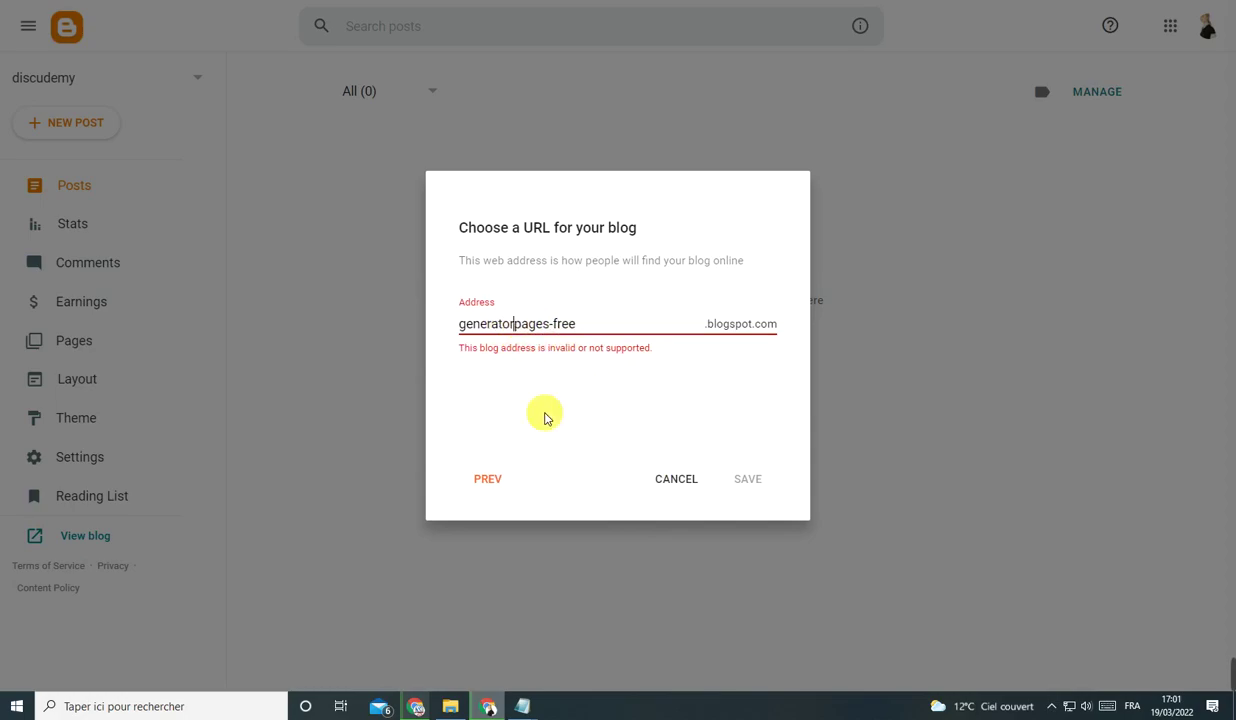
click(577, 329)
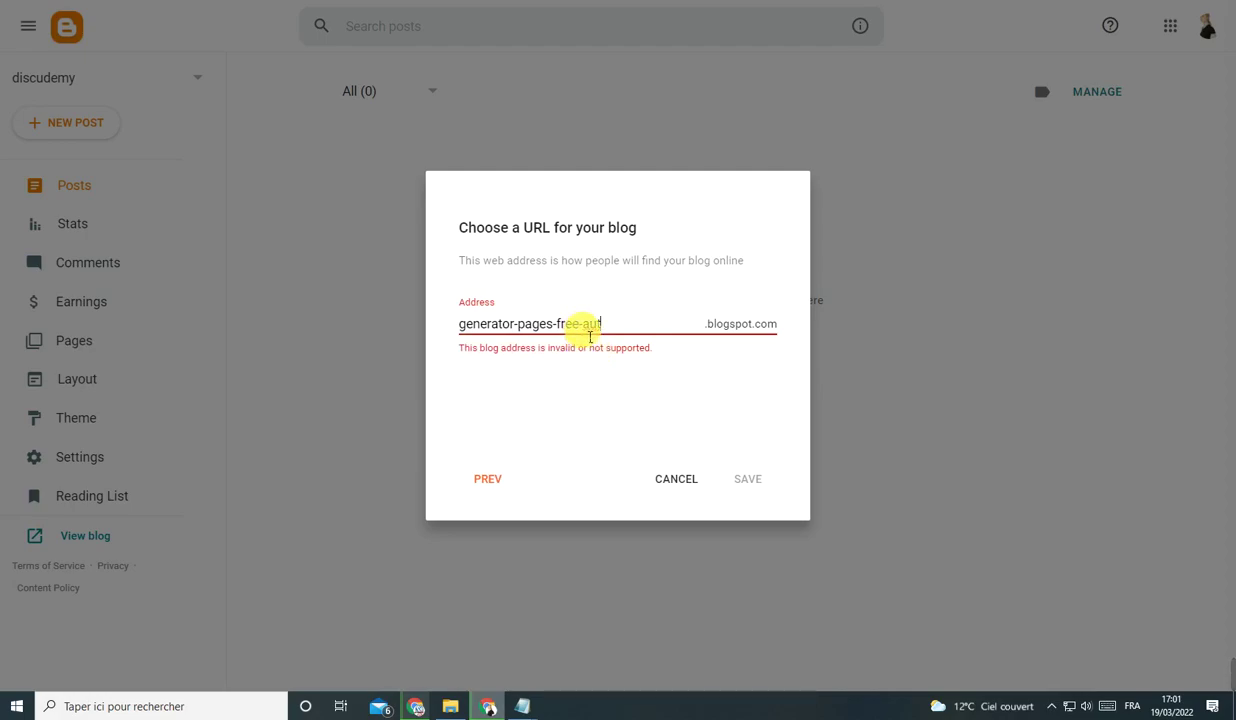
Set the blog address to "page-generators" and save the new blog.
click(908, 675)
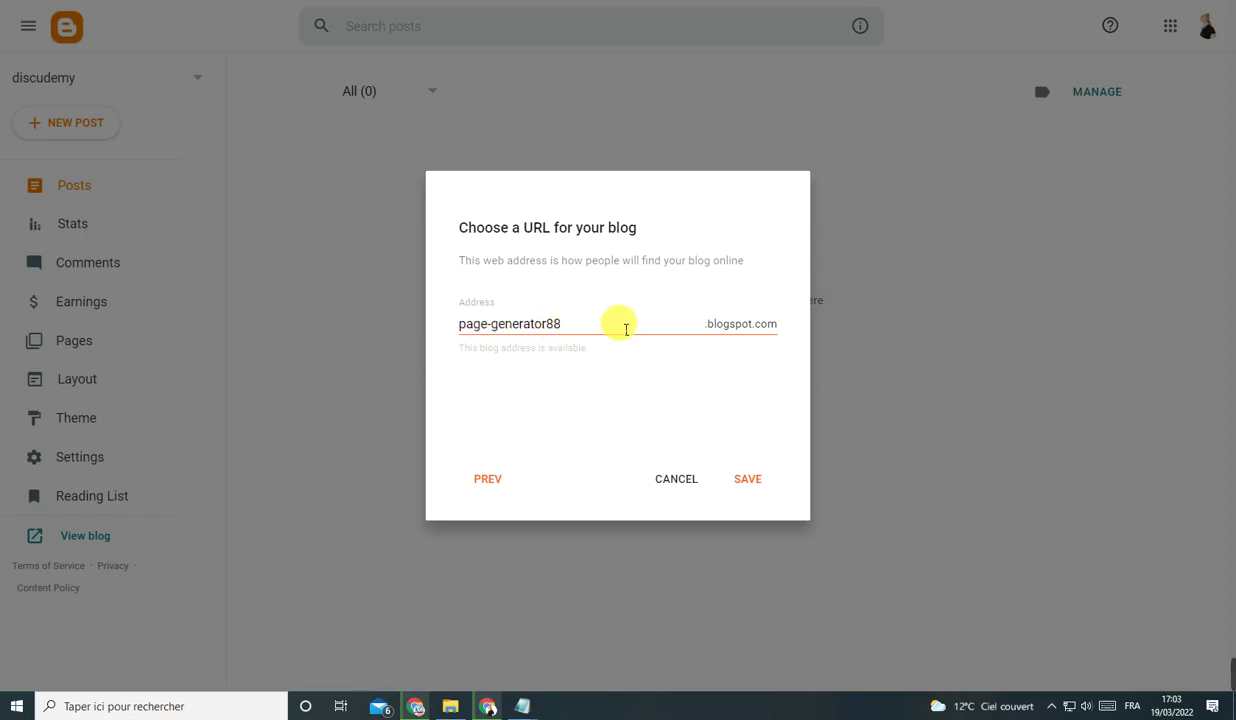
drag(547, 325, 570, 333)
right_click(560, 327)
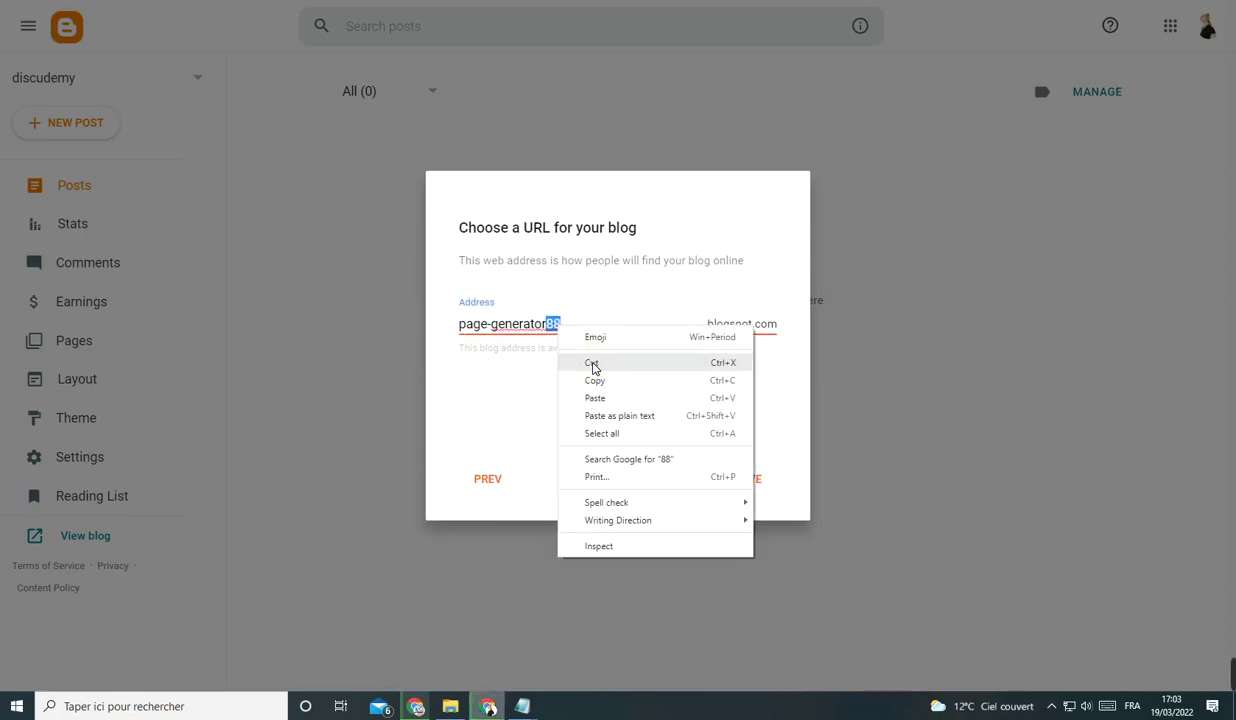
click(593, 368)
text(s)
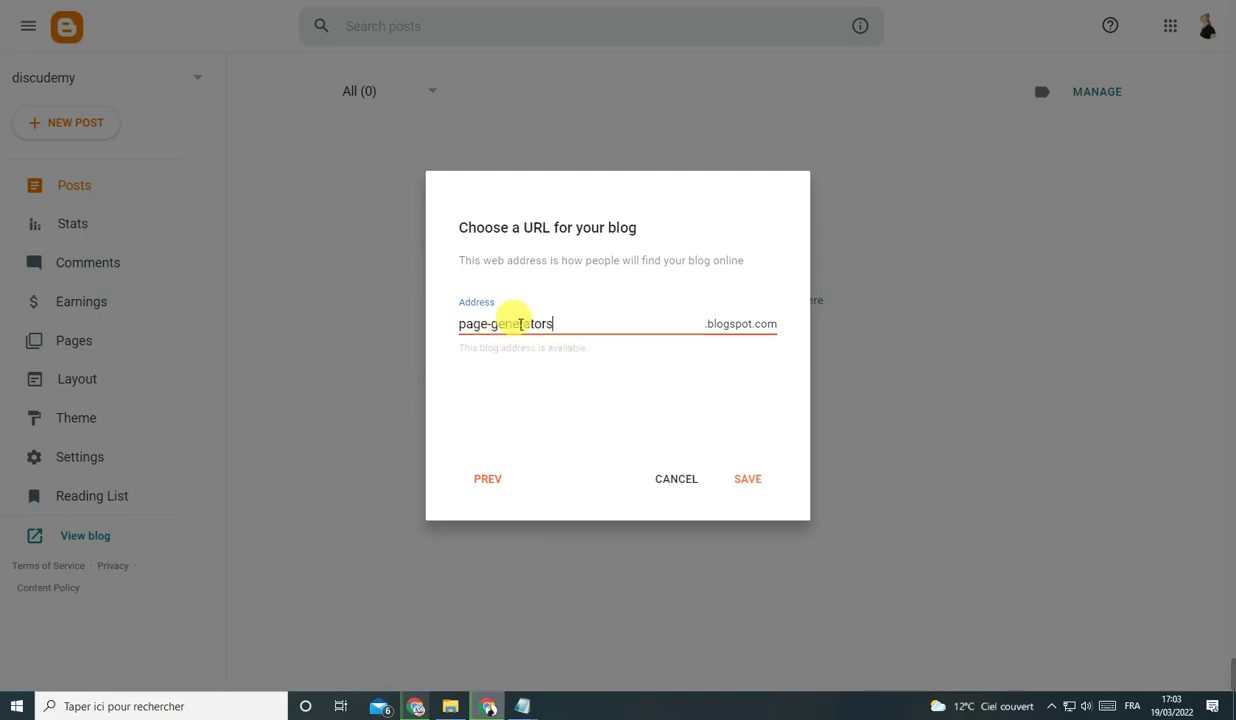
click(746, 479)
click(746, 479)
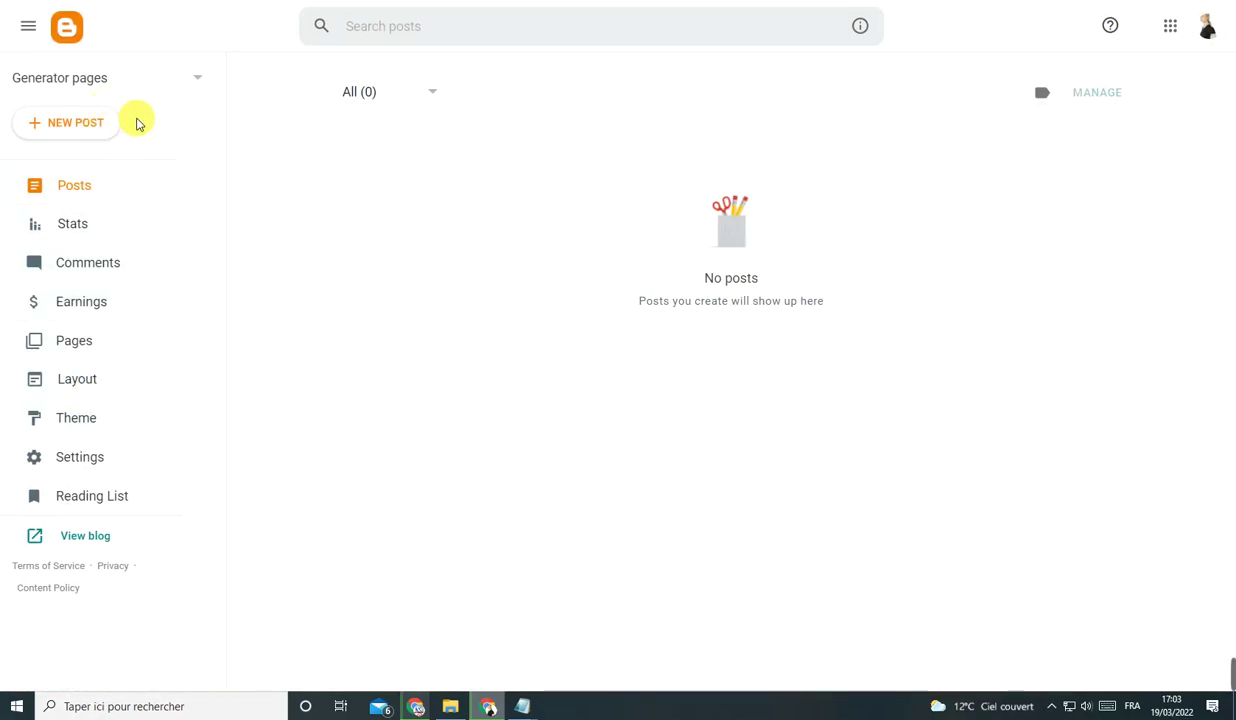
View the new Generator pages blog, check its header title and close the blog page.
click(86, 532)
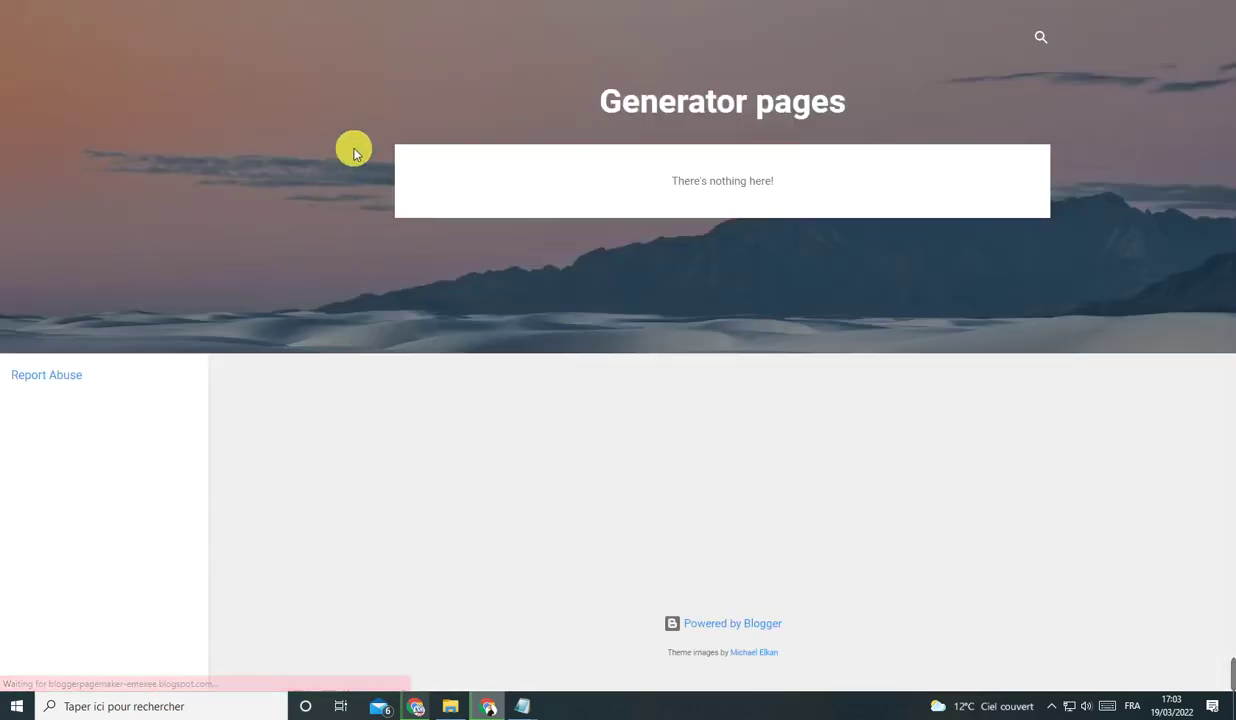
drag(353, 152, 916, 91)
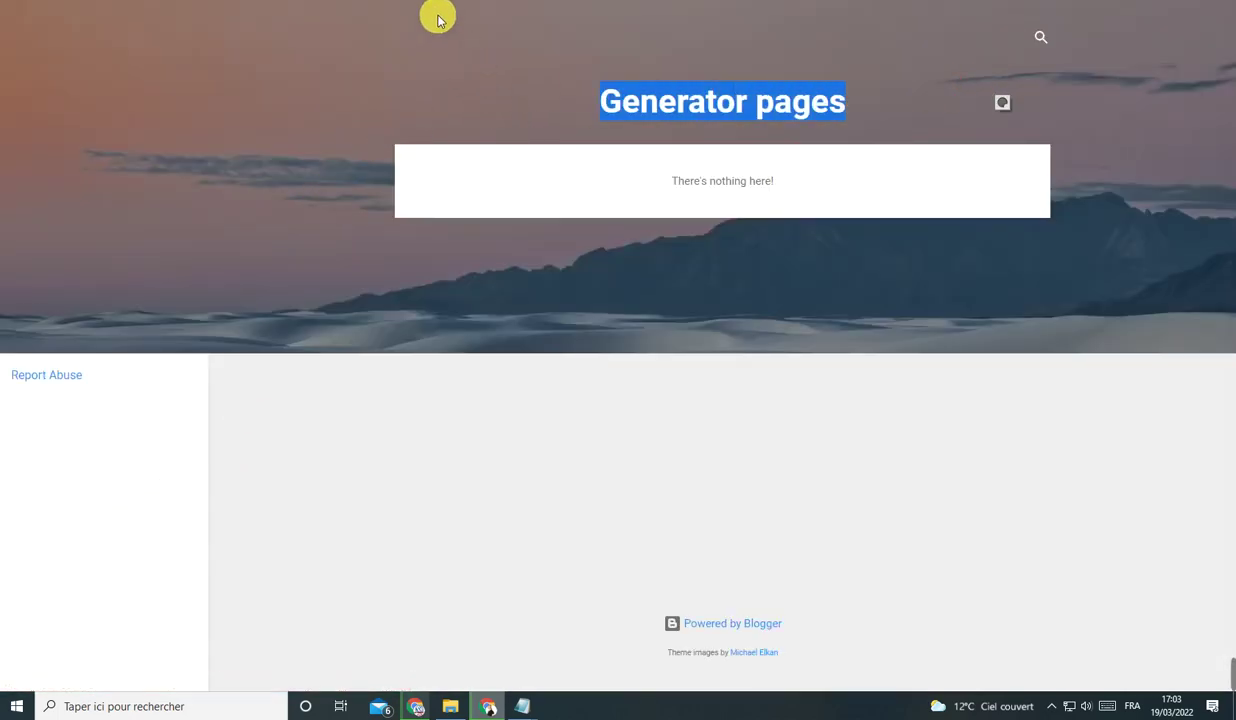
key(ctrl+w)
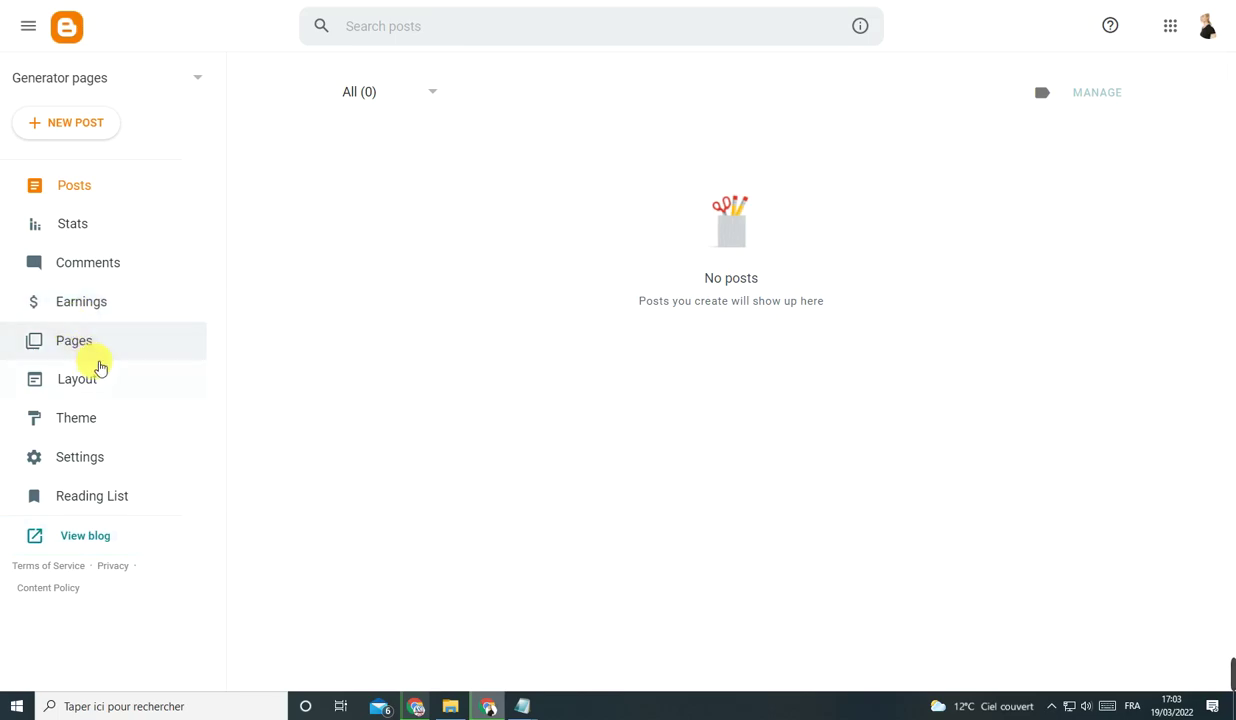
Switch to File Explorer, maximize the BLOG PAGER SCRIPT folder and display its contents as large icons.
click(450, 706)
drag(648, 342, 588, 290)
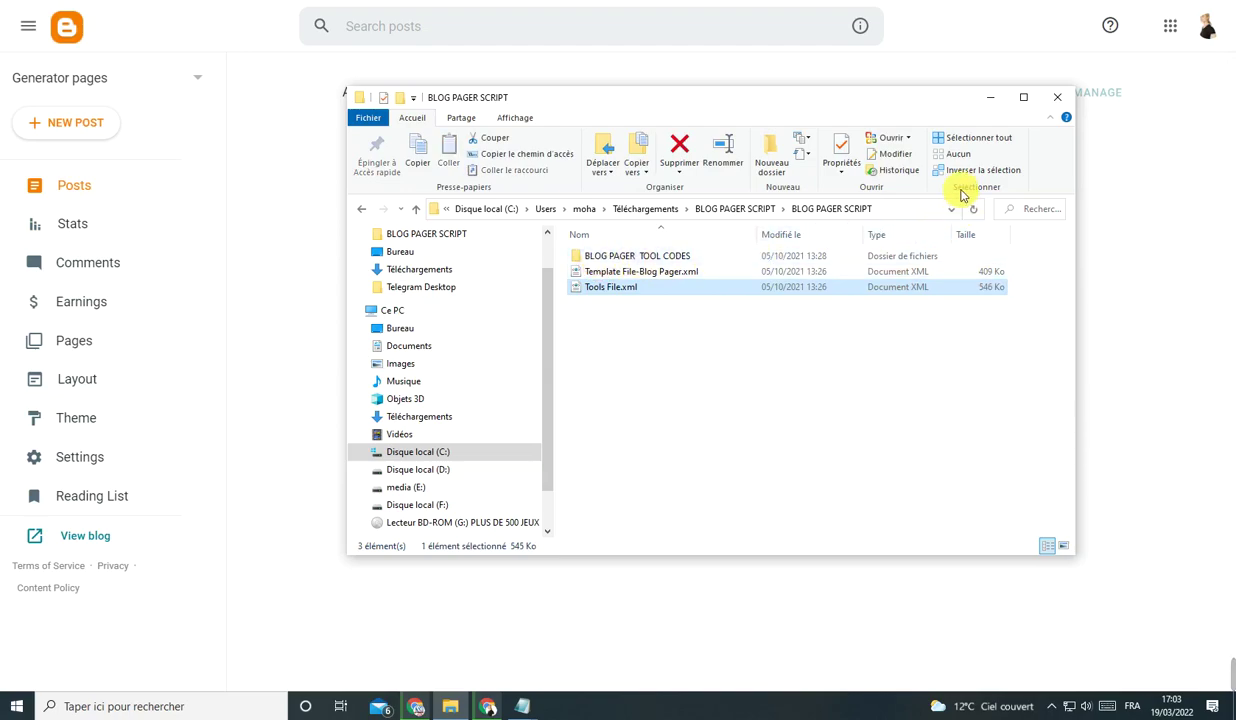
click(1023, 97)
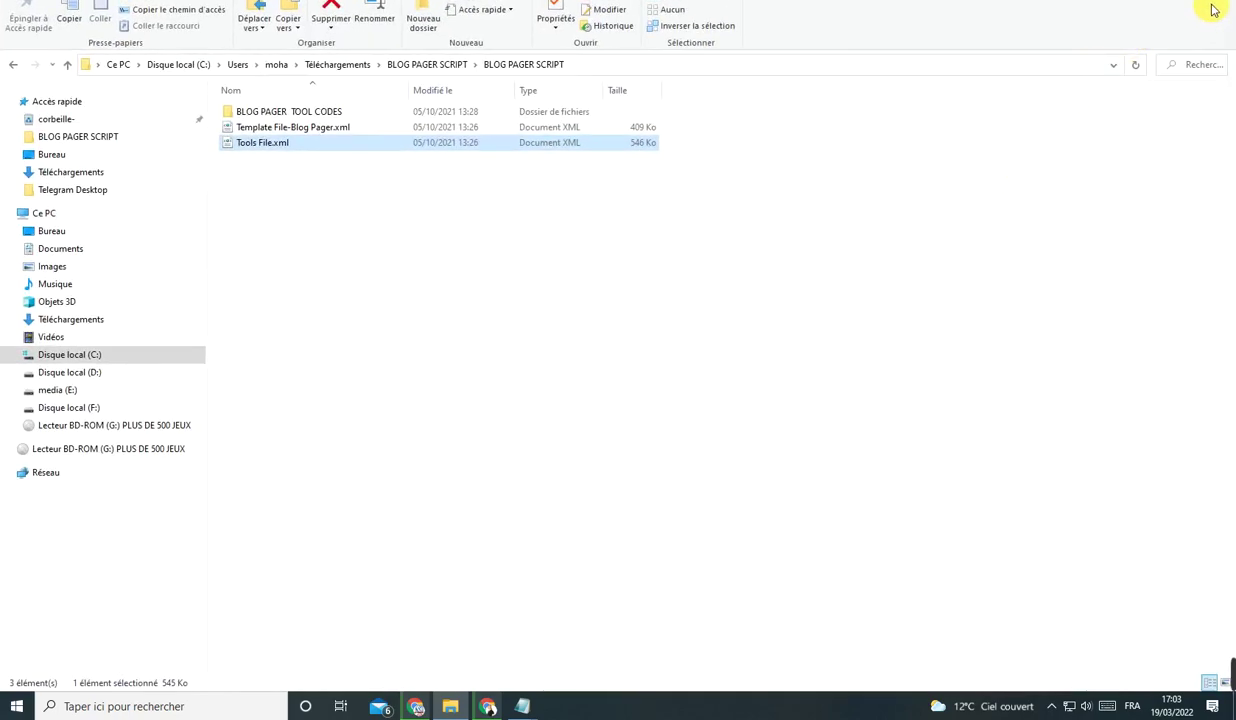
right_click(1007, 168)
mouse_move(1055, 188)
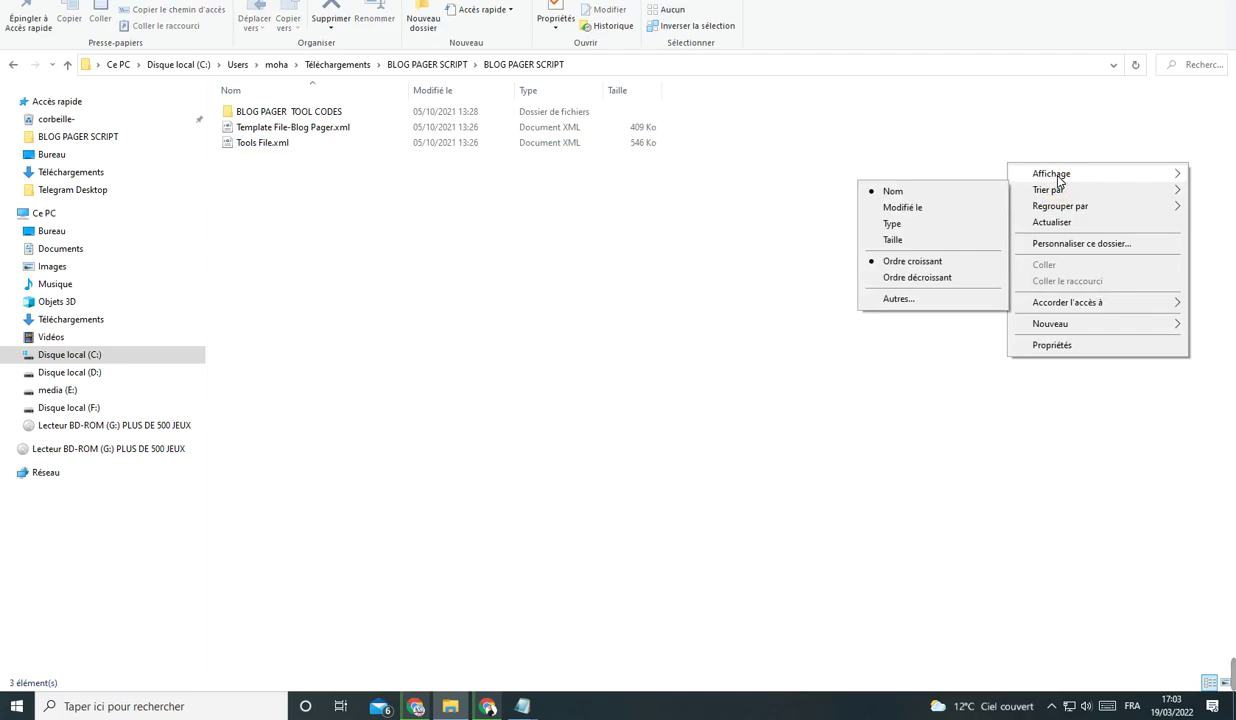
click(910, 196)
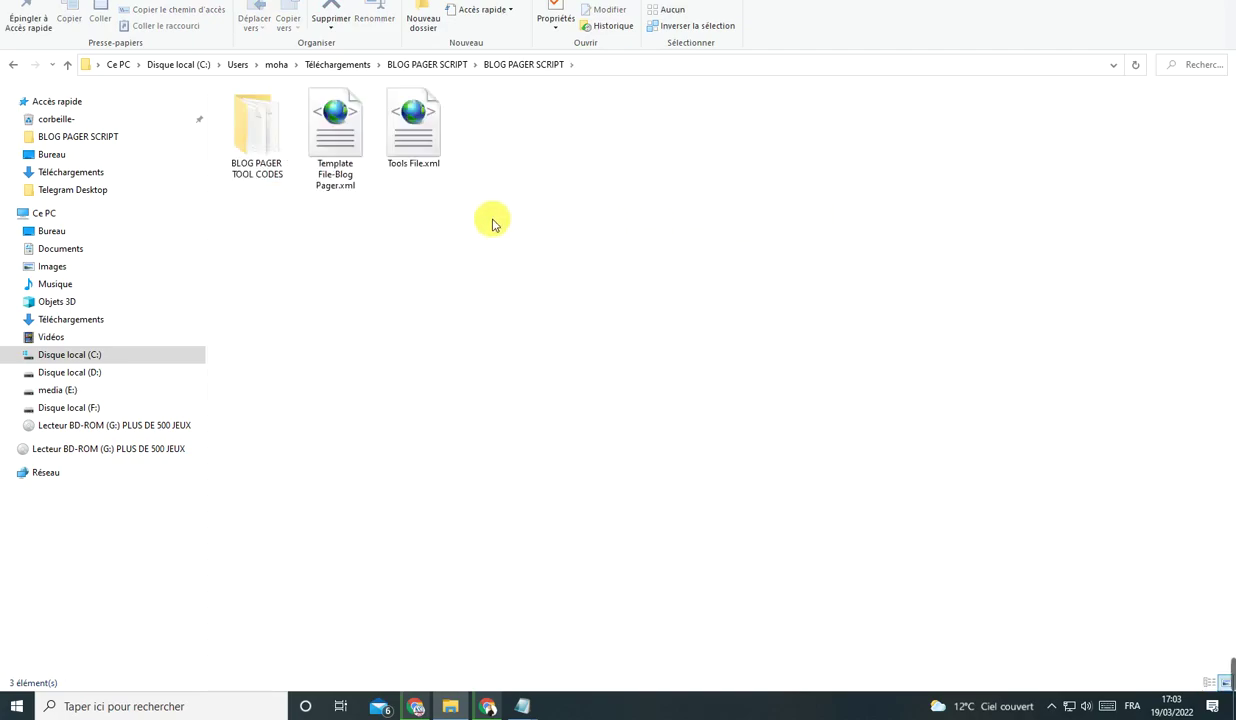
Display the BLOG PAGER SCRIPT folder's contents as extra large icons and look over the two XML files.
right_click(943, 178)
mouse_move(980, 184)
click(830, 187)
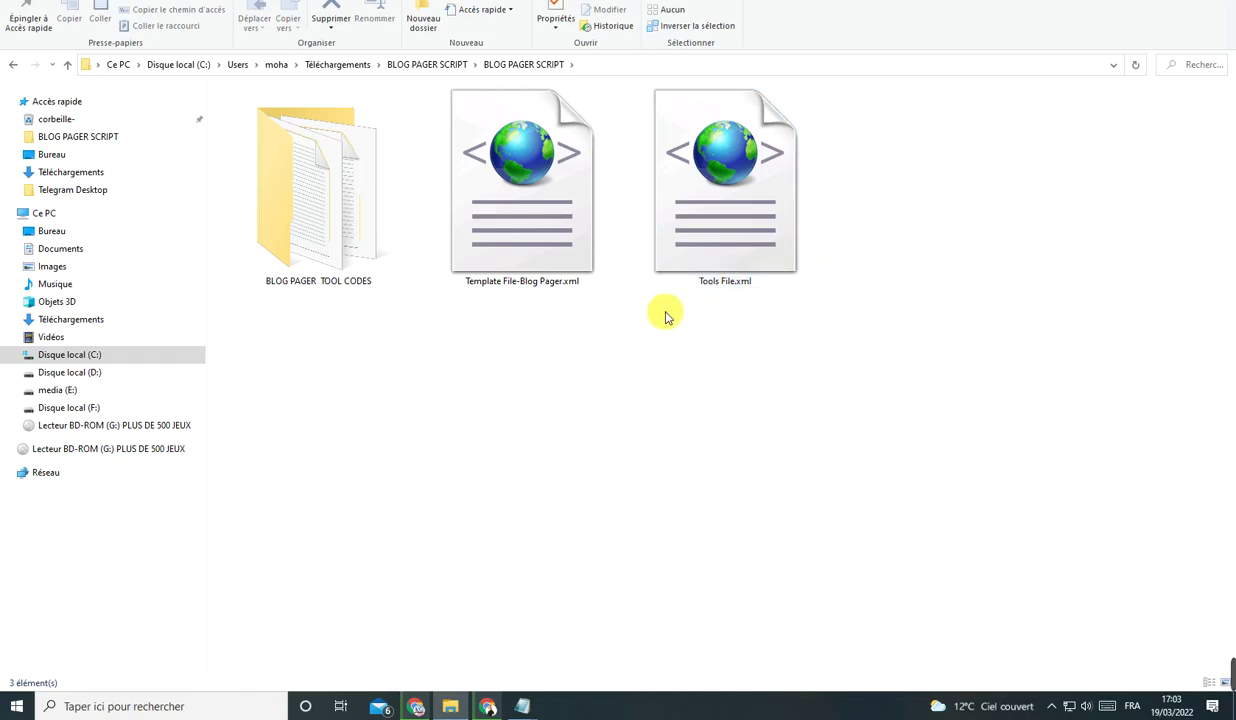
drag(814, 341, 408, 332)
Switch to Blogger and restore the Generator pages blog's theme from the file Template File-Blog Pager.xml.
key(alt+Tab)
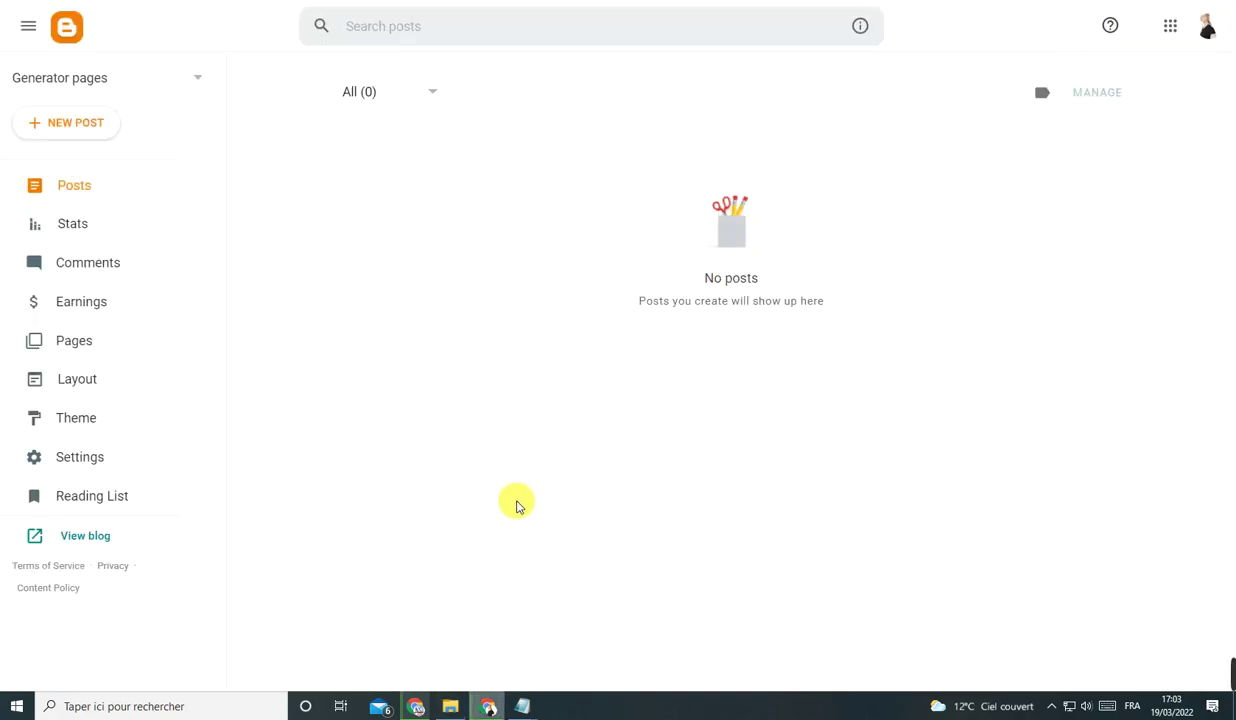
click(90, 432)
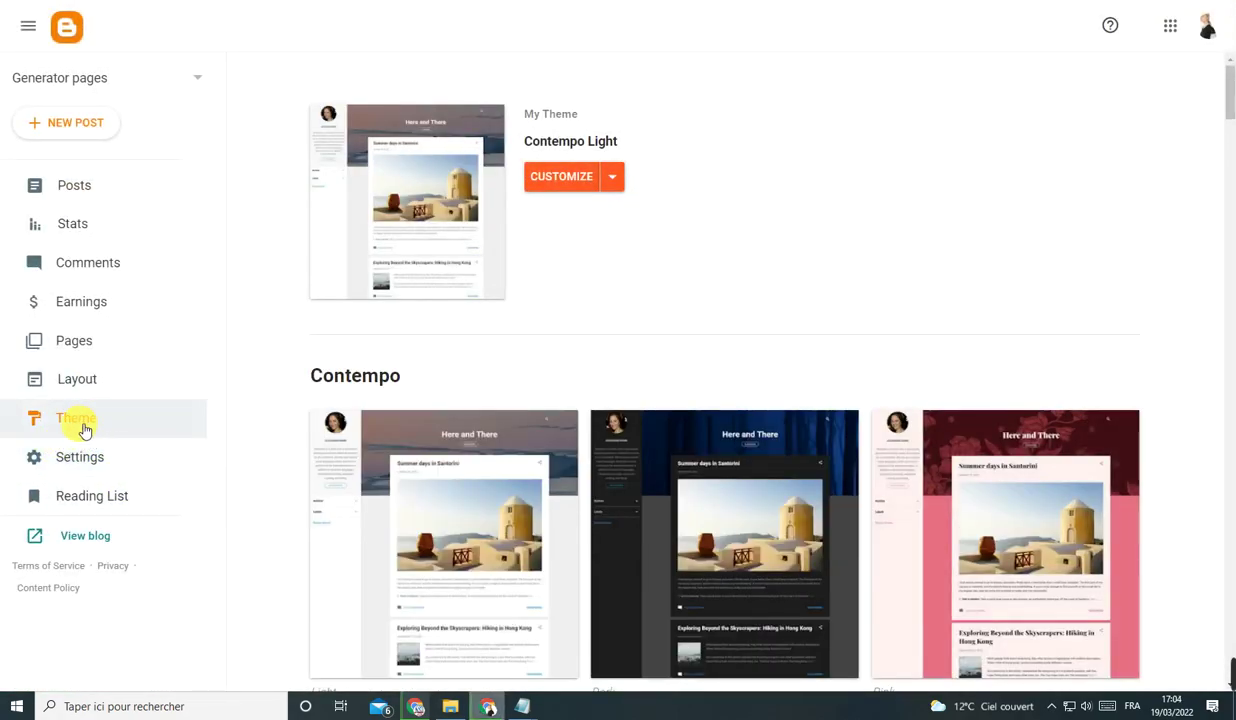
click(614, 182)
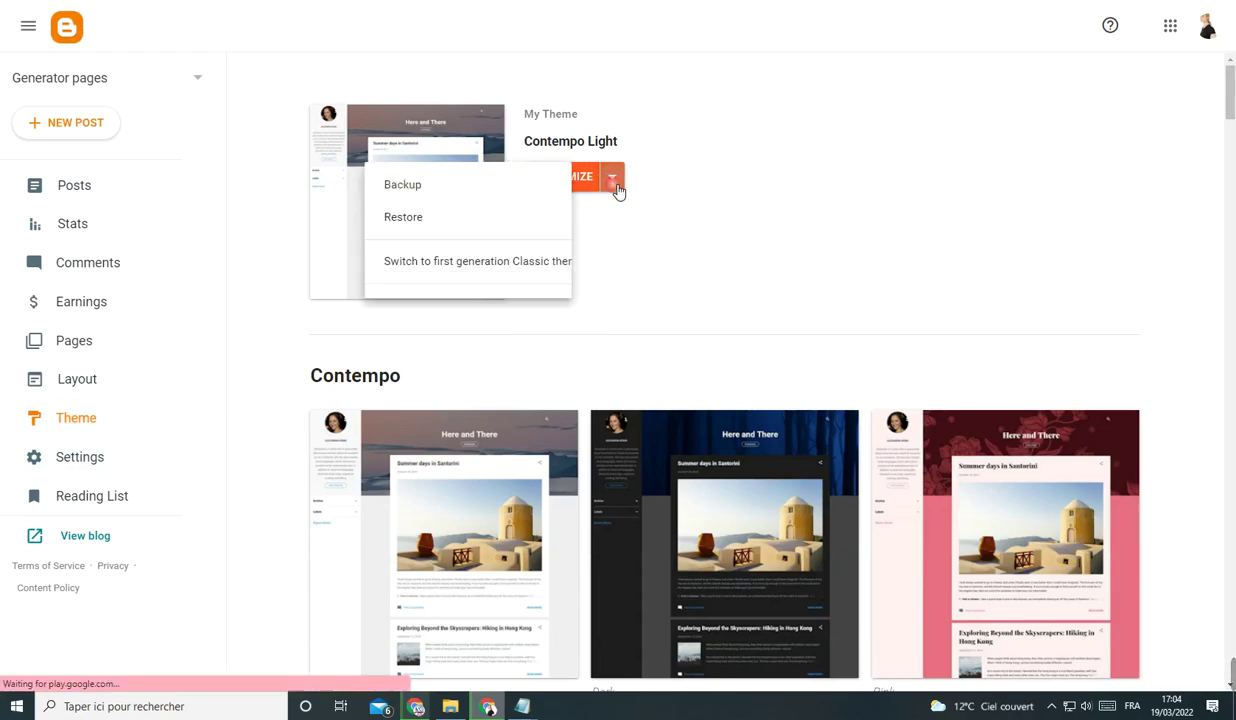
click(697, 182)
click(614, 182)
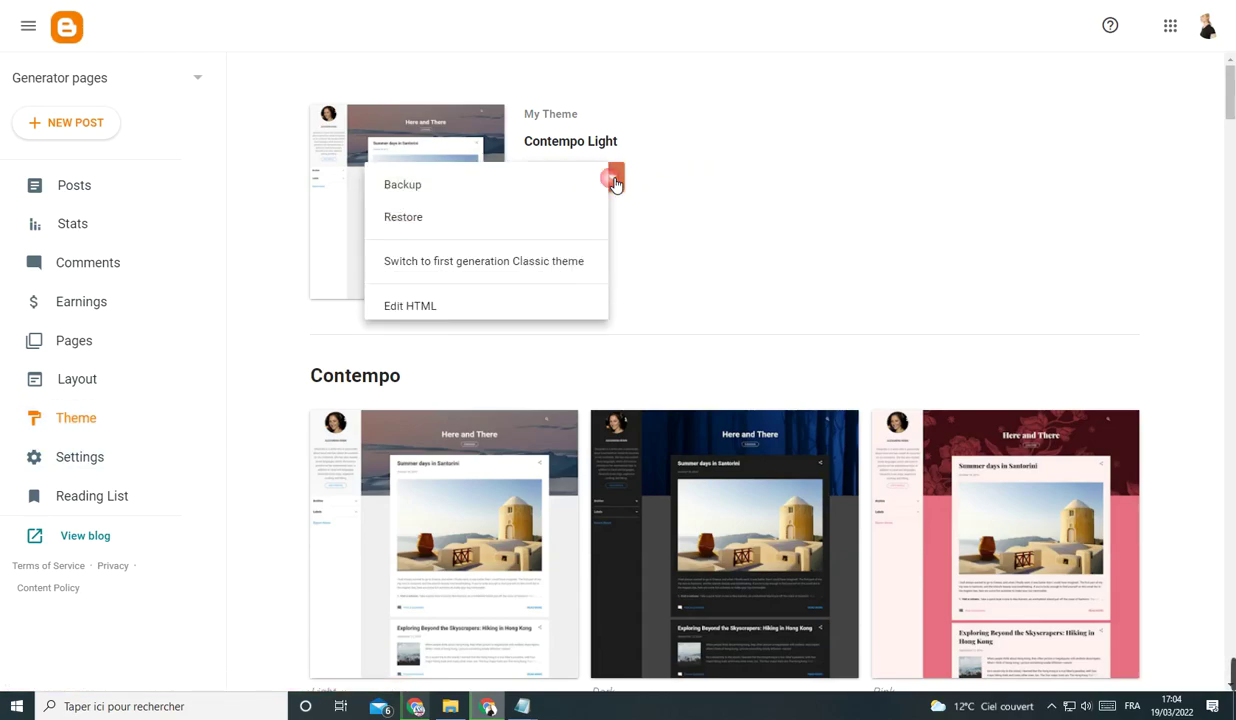
click(432, 224)
click(715, 394)
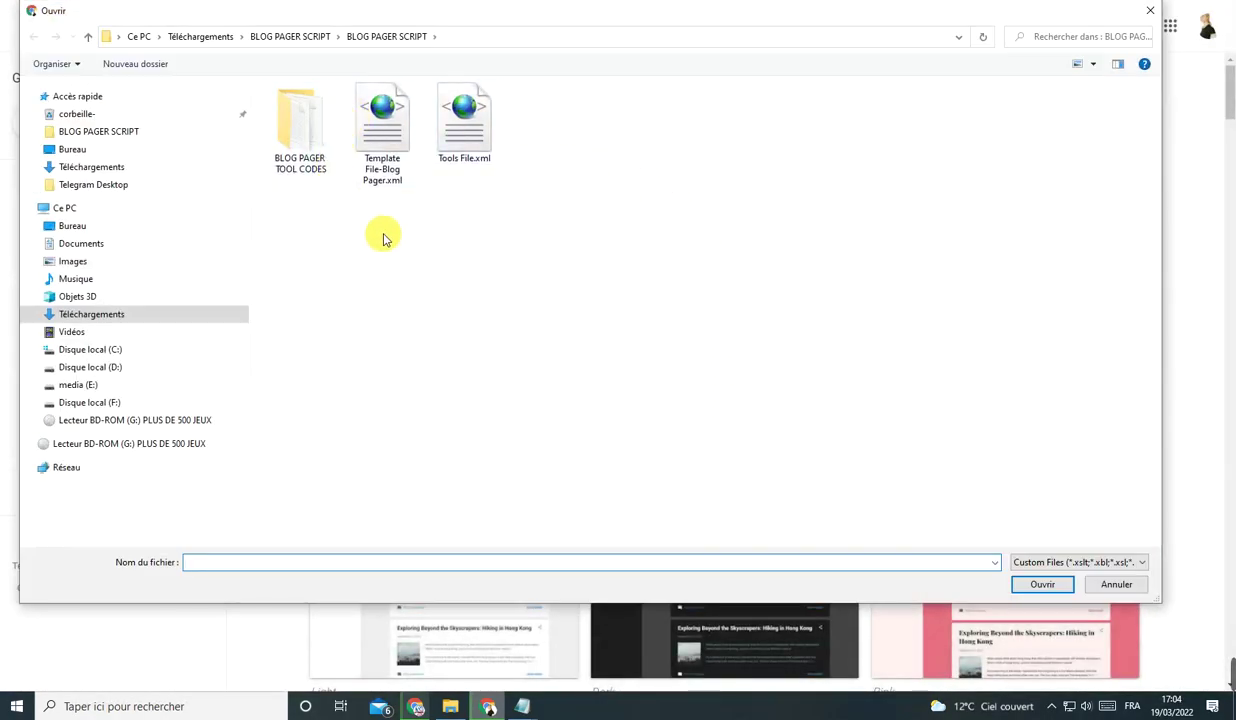
click(378, 190)
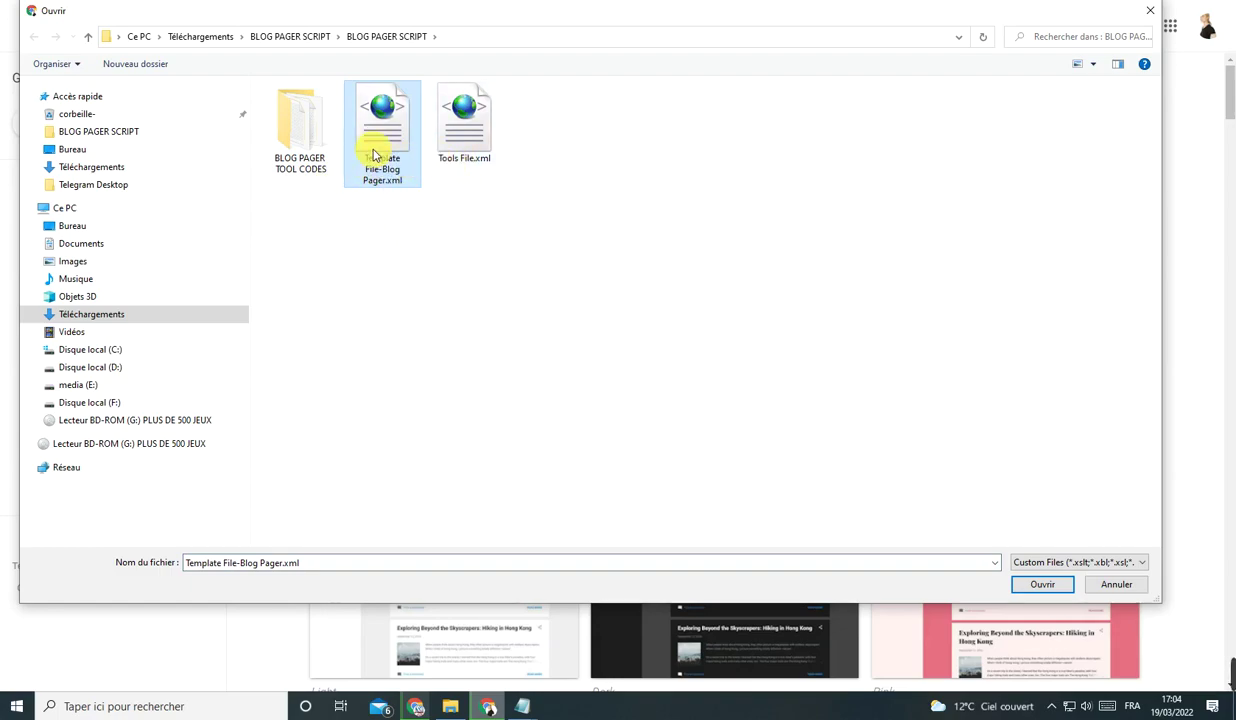
click(1040, 584)
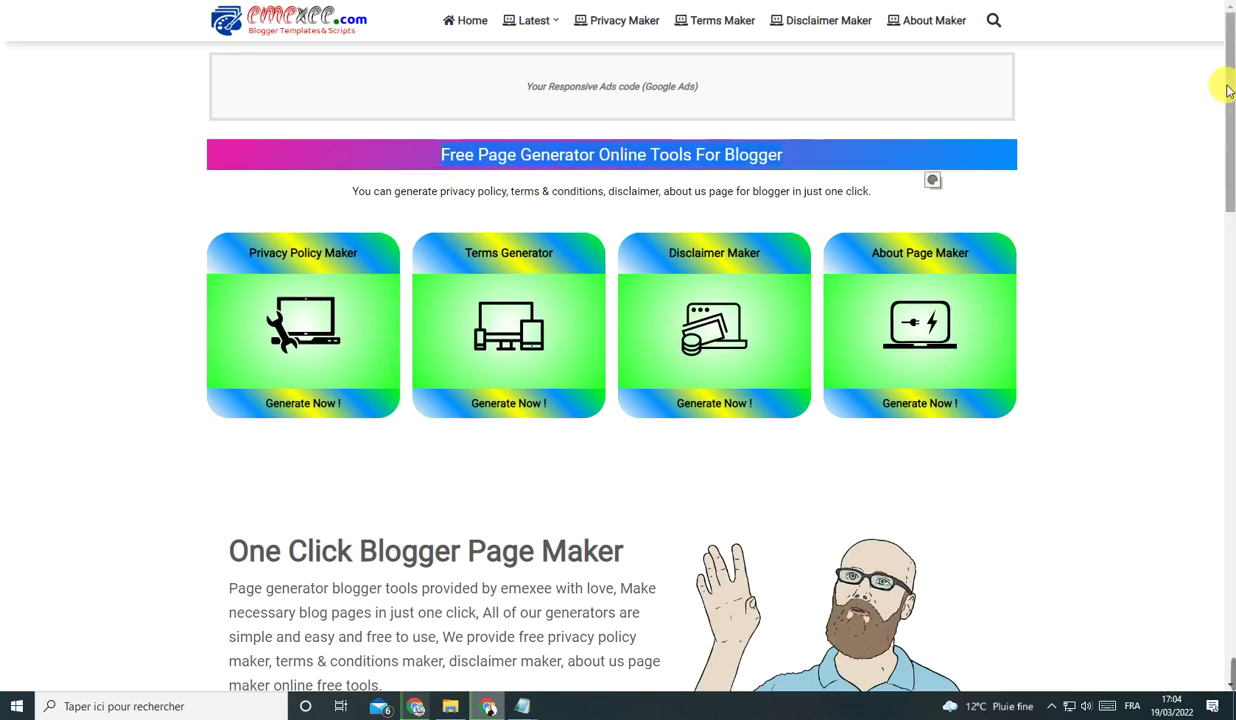
Test the blog's Privacy Policy Maker with website URL "j", website name "k" and email "k", and review the generated policy text.
triple_click(611, 154)
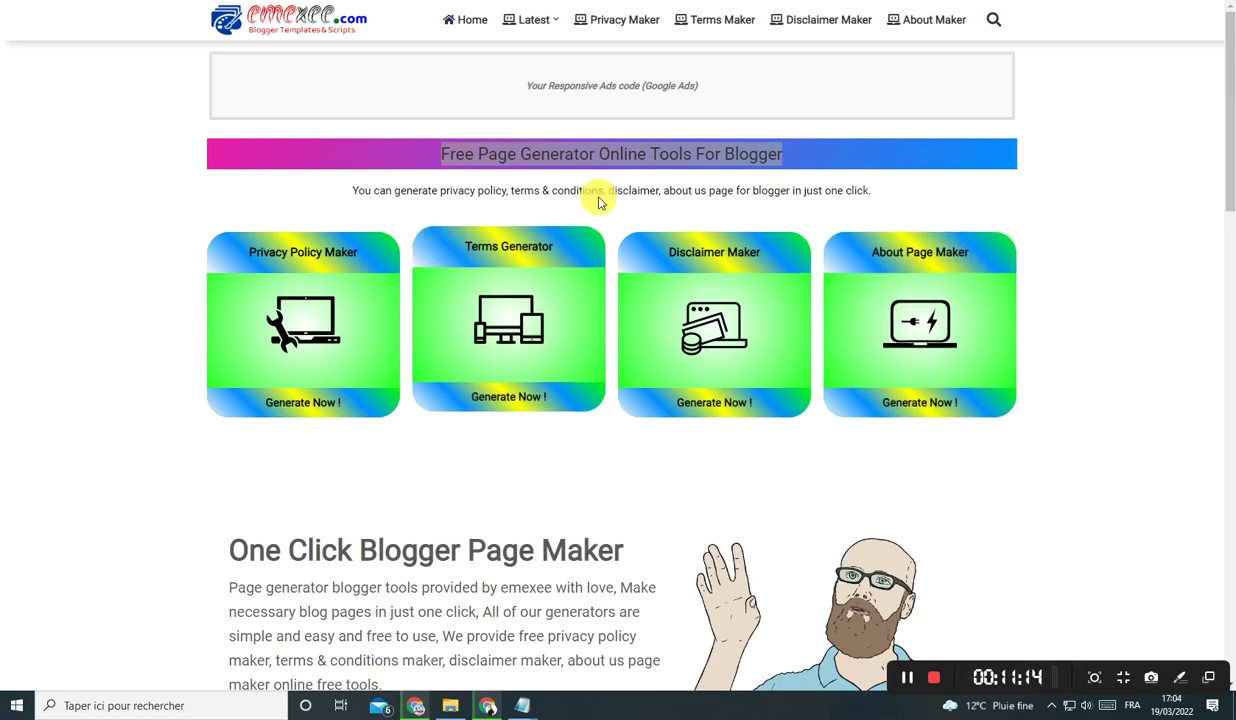
click(313, 397)
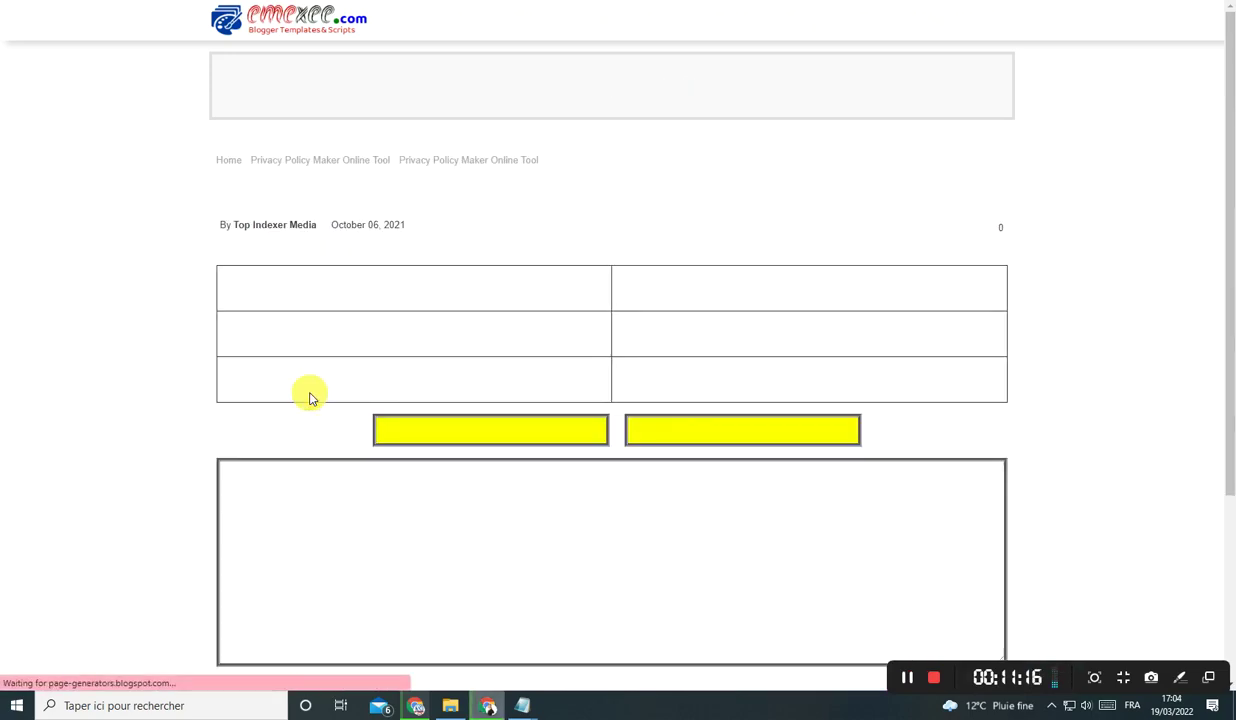
click(684, 358)
text(j)
click(640, 413)
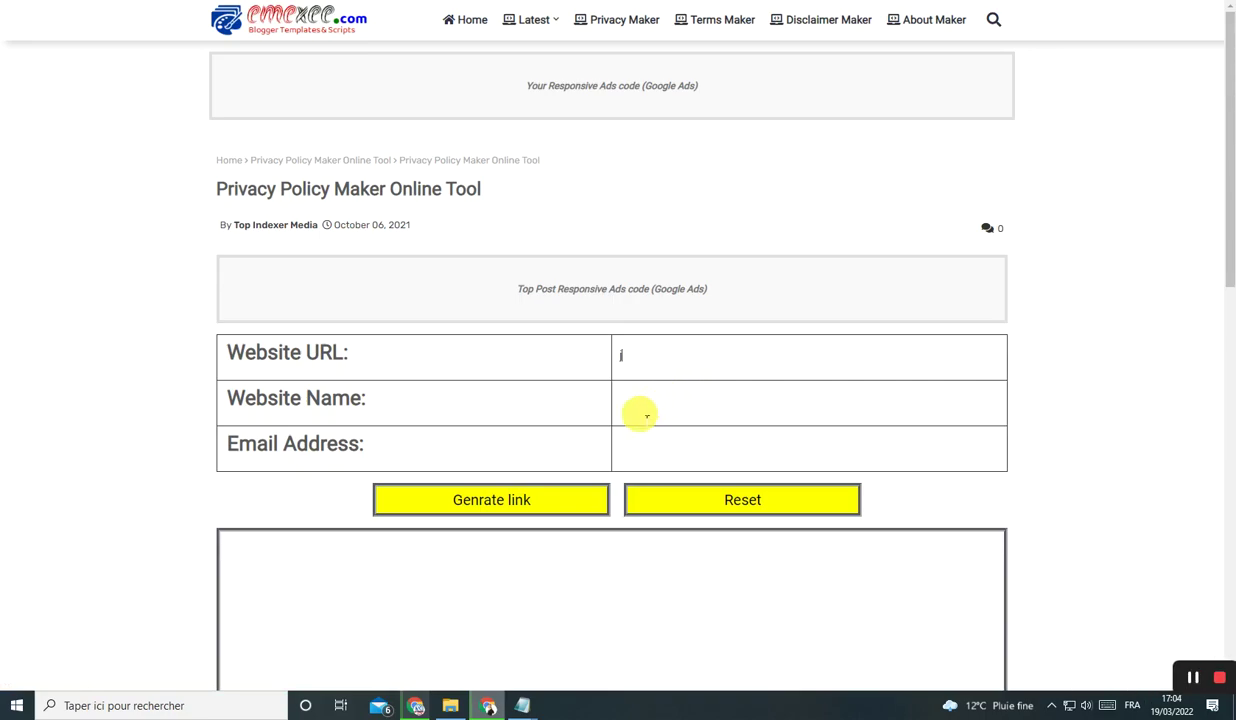
text(kk)
click(474, 508)
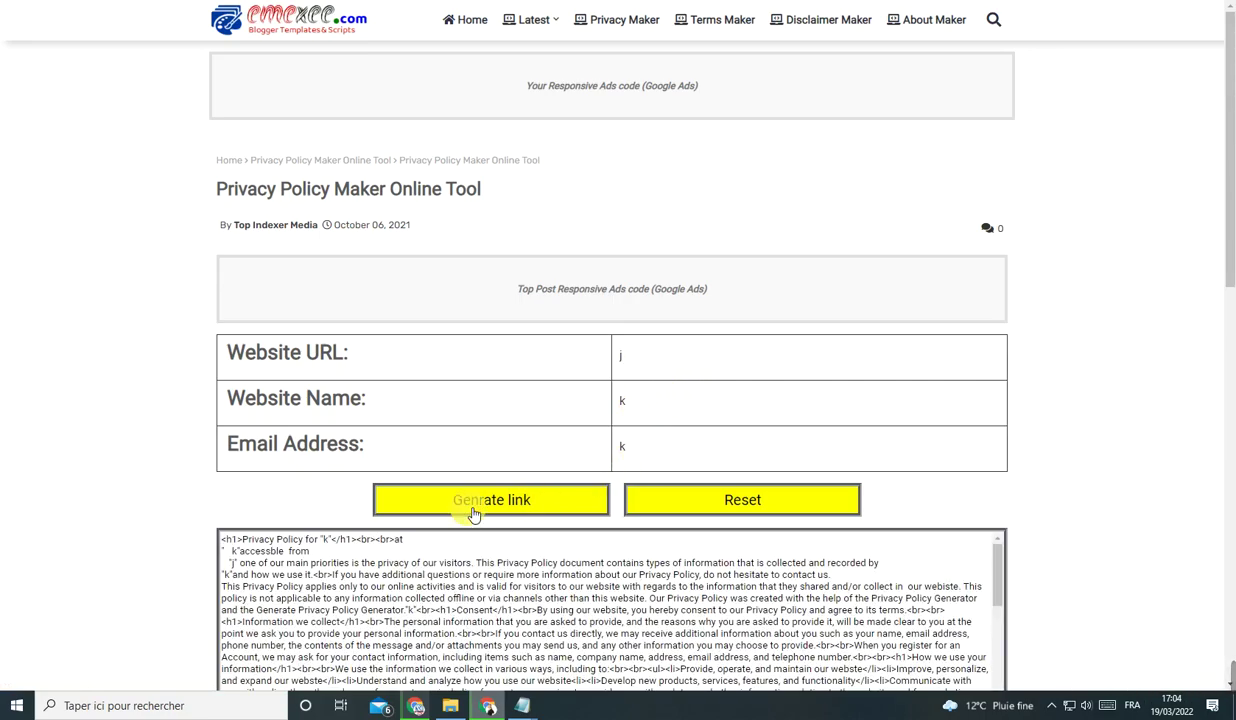
scroll(474, 513, up, 1)
scroll(474, 513, down, 1)
click(645, 367)
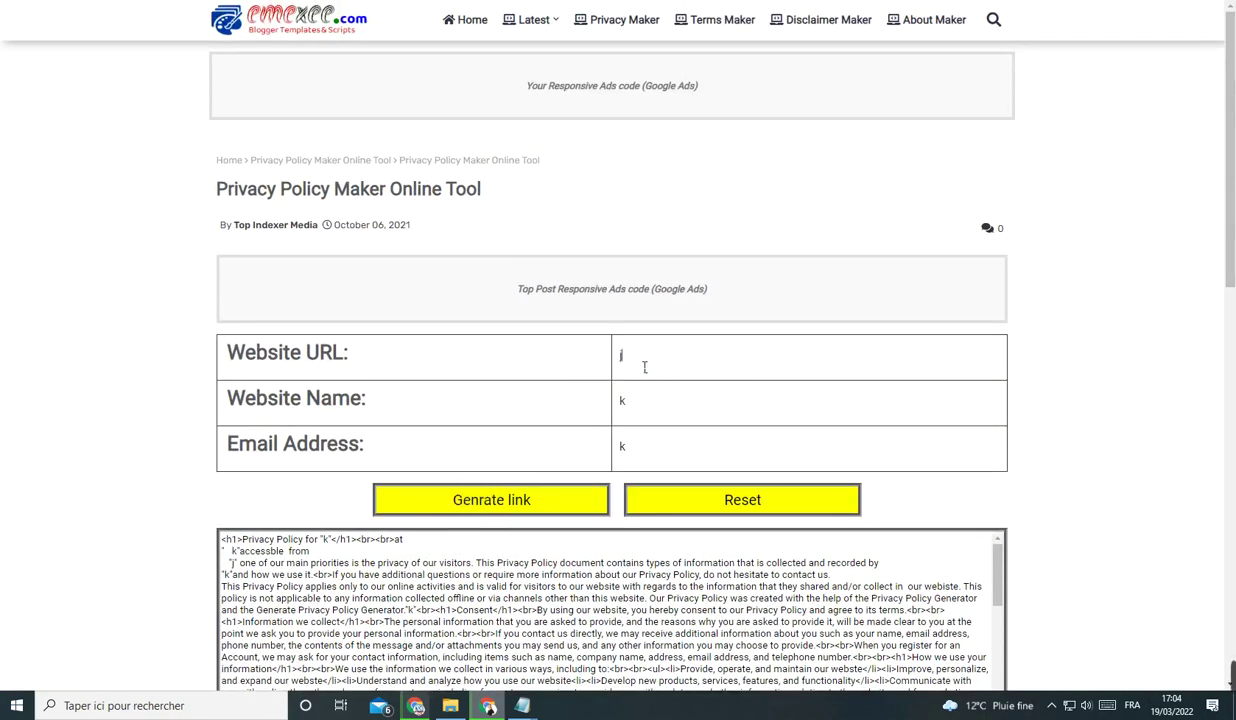
scroll(524, 491, down, 5)
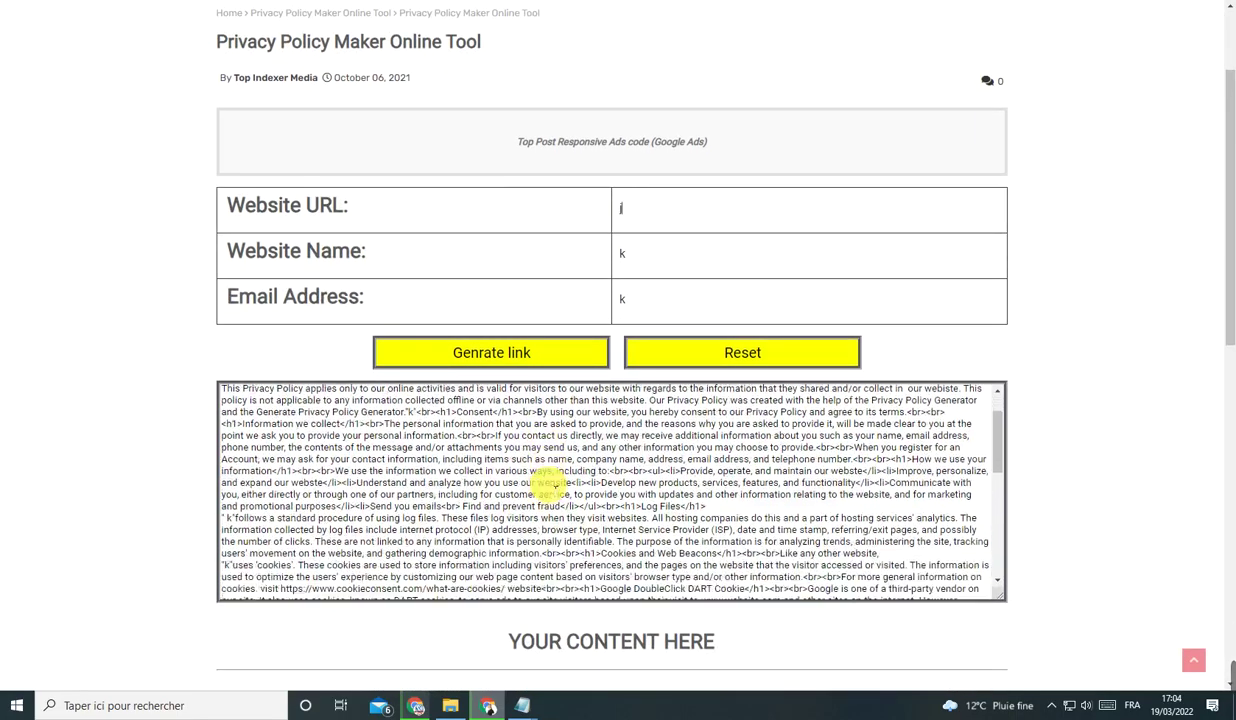
scroll(524, 491, up, 5)
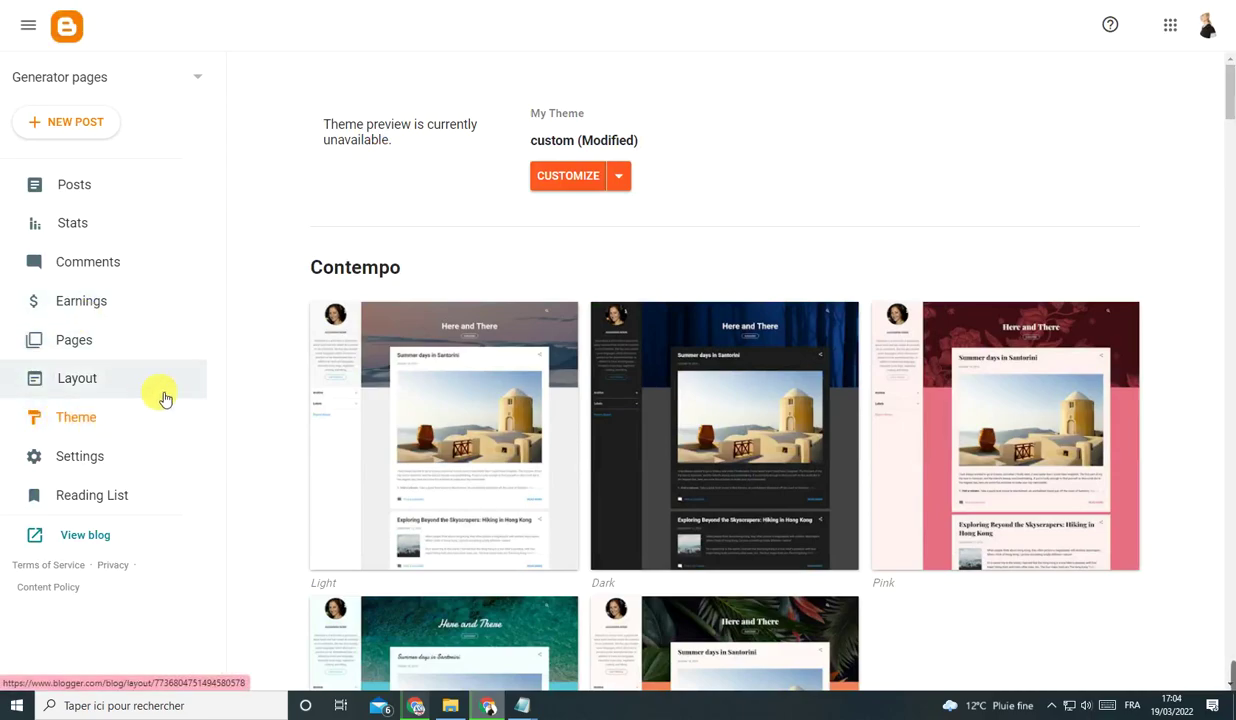
Import the posts from Tools File.xml into the blog through its settings, with automatic publishing of imported content enabled.
click(107, 458)
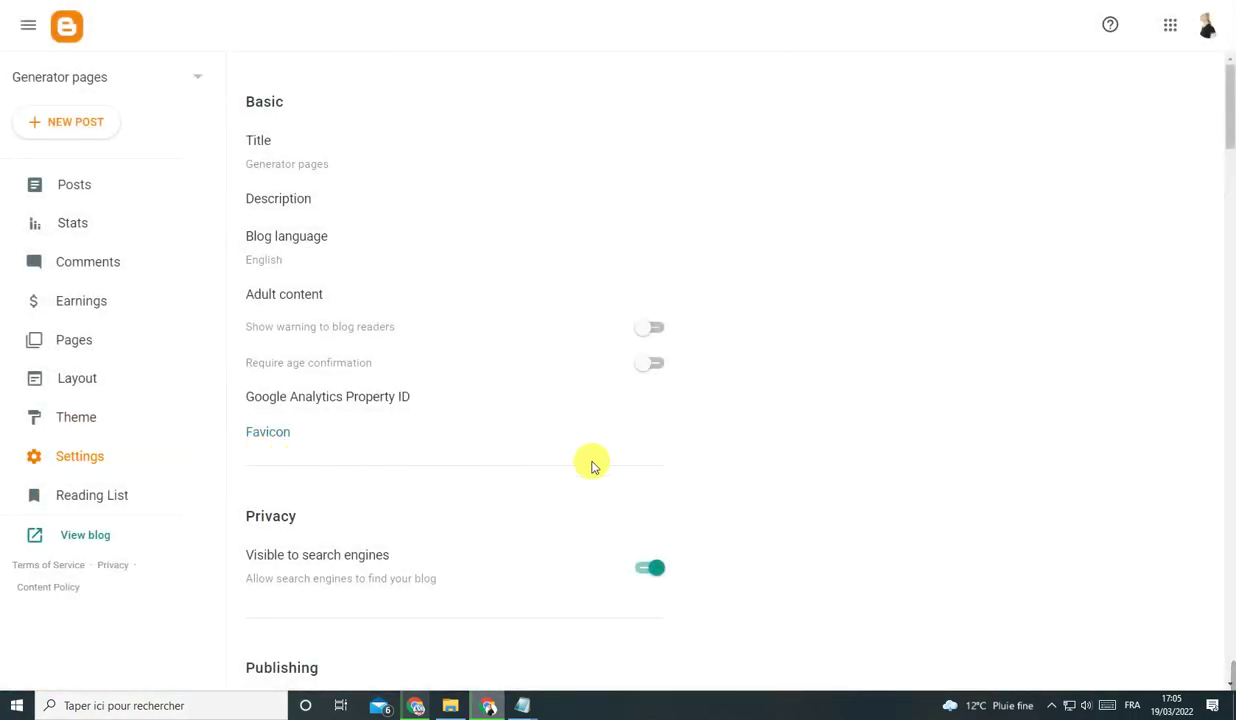
scroll(1231, 287, down, 5)
drag(1231, 186, 1208, 707)
scroll(290, 440, up, 3)
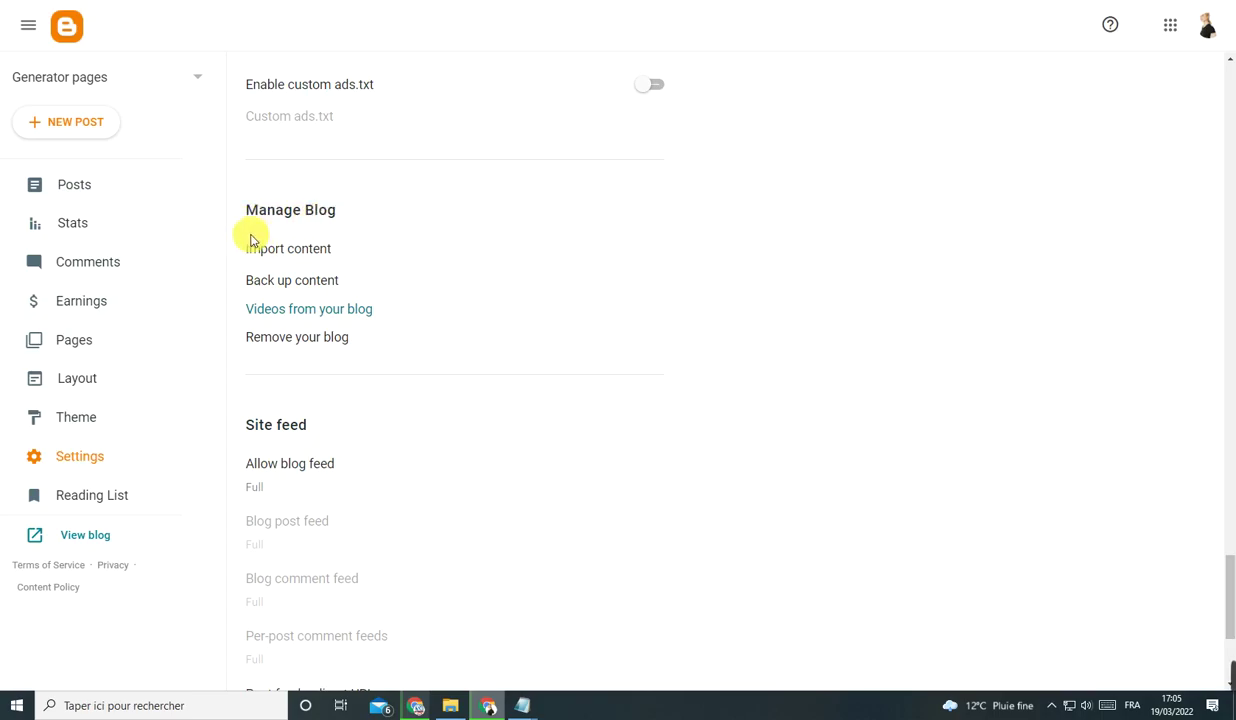
click(309, 256)
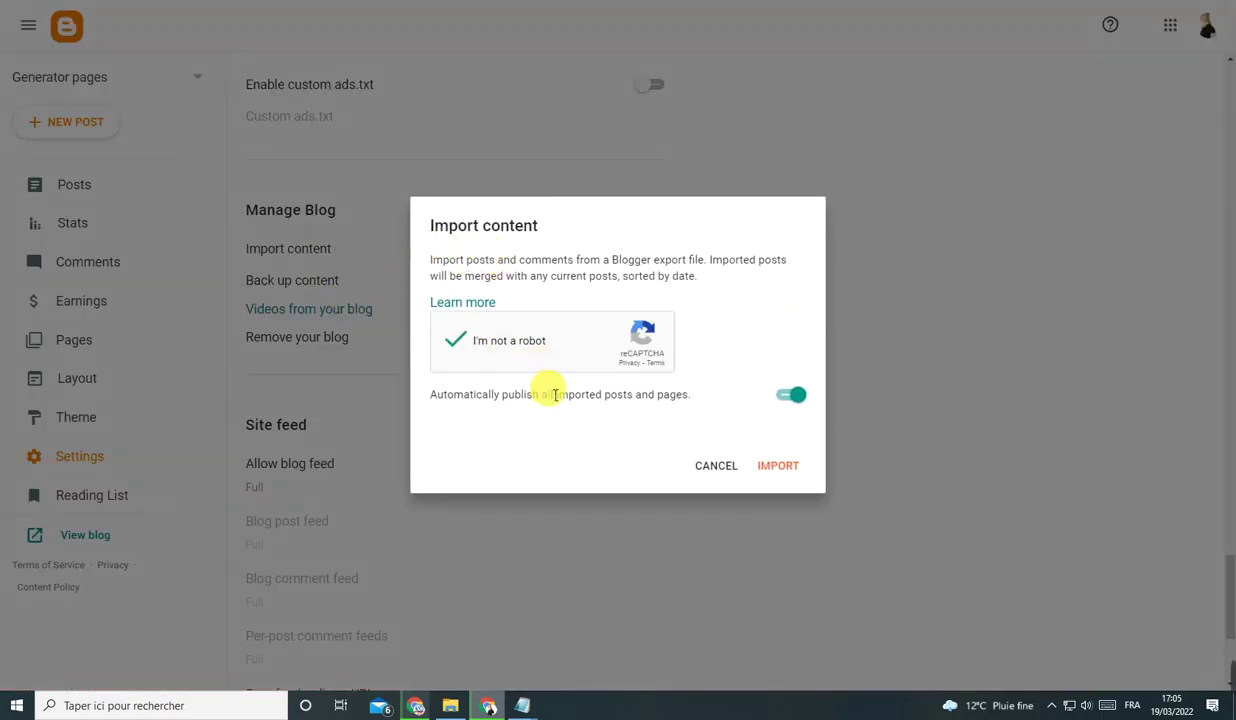
click(778, 466)
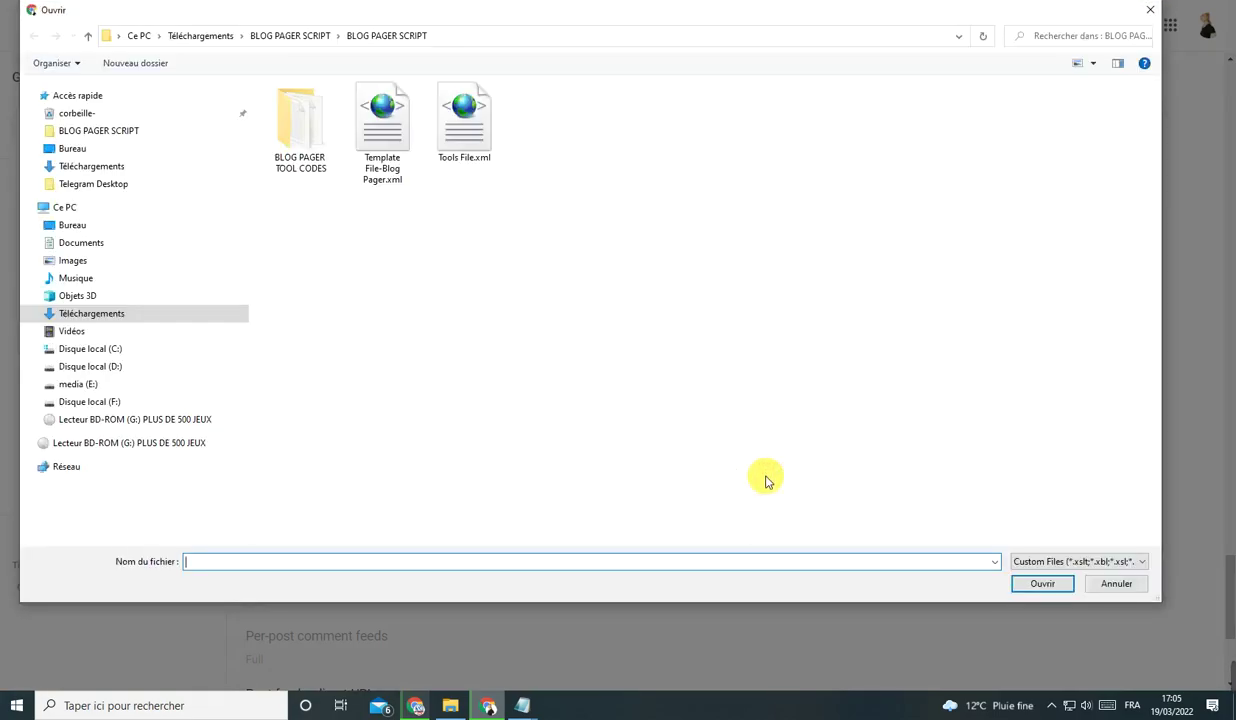
click(459, 156)
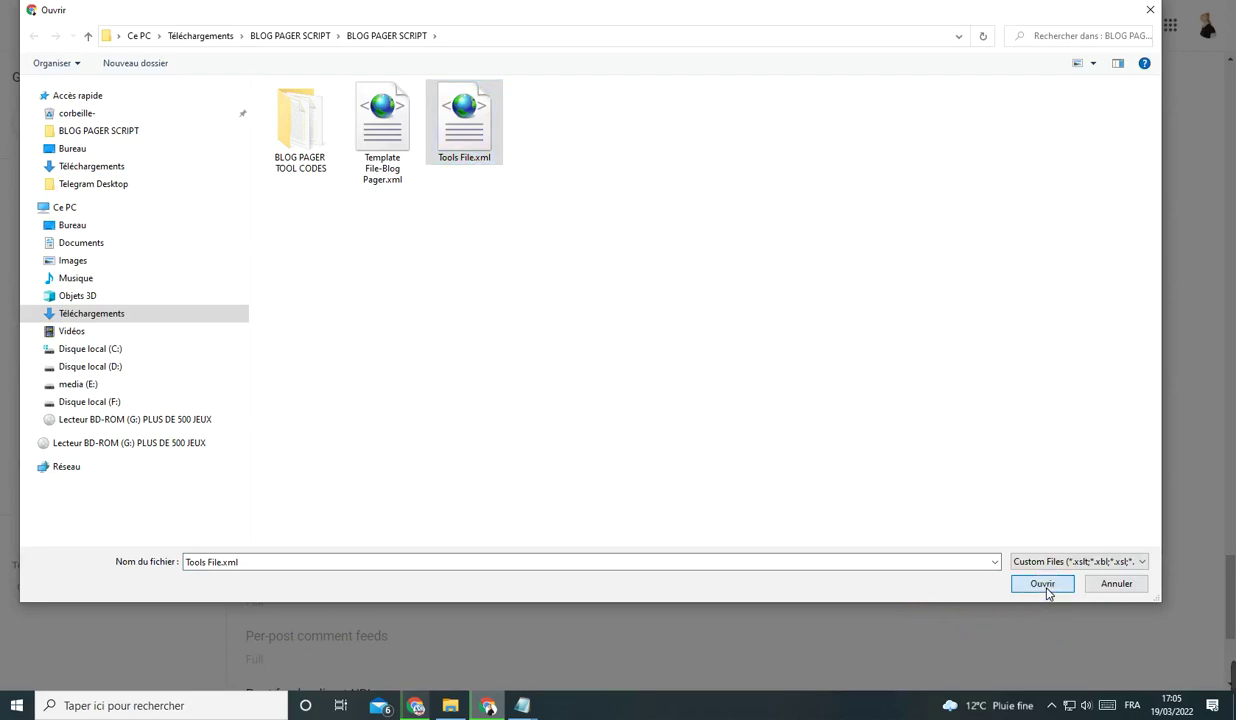
click(1043, 584)
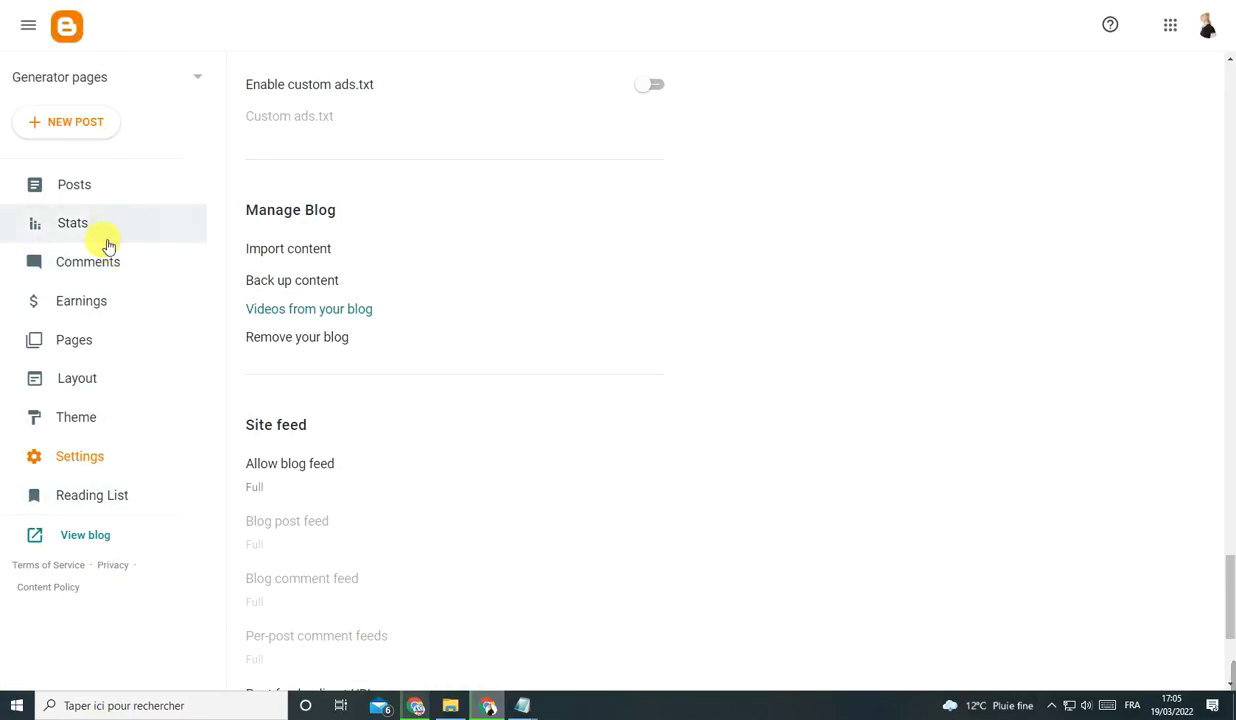
Reload the blog's posts list to check for the imported tool posts, and view the blog's home page briefly.
click(80, 190)
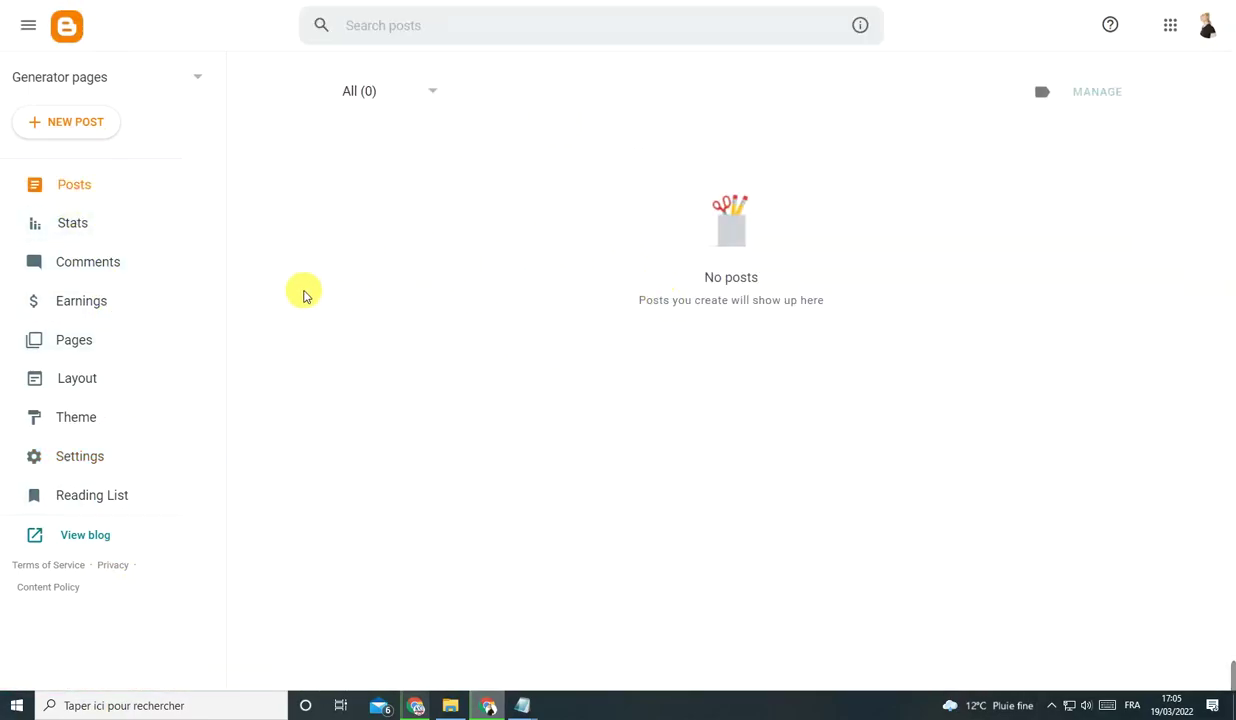
right_click(441, 285)
click(503, 332)
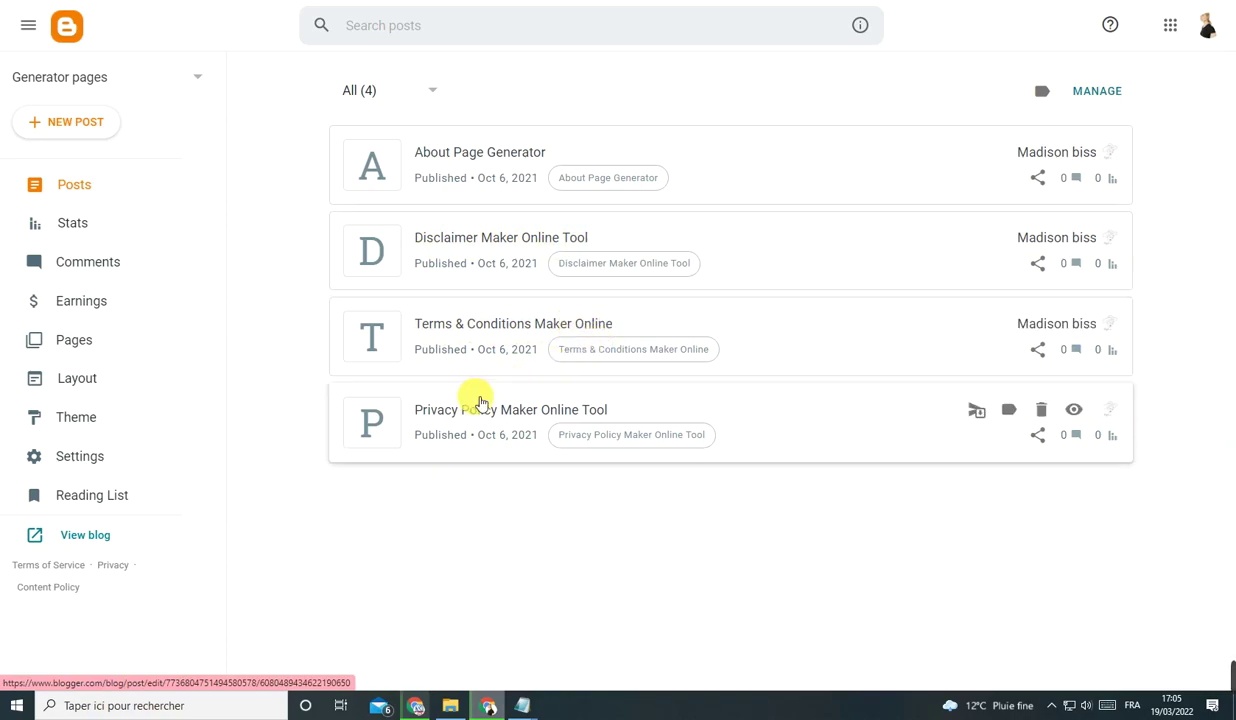
right_click(472, 514)
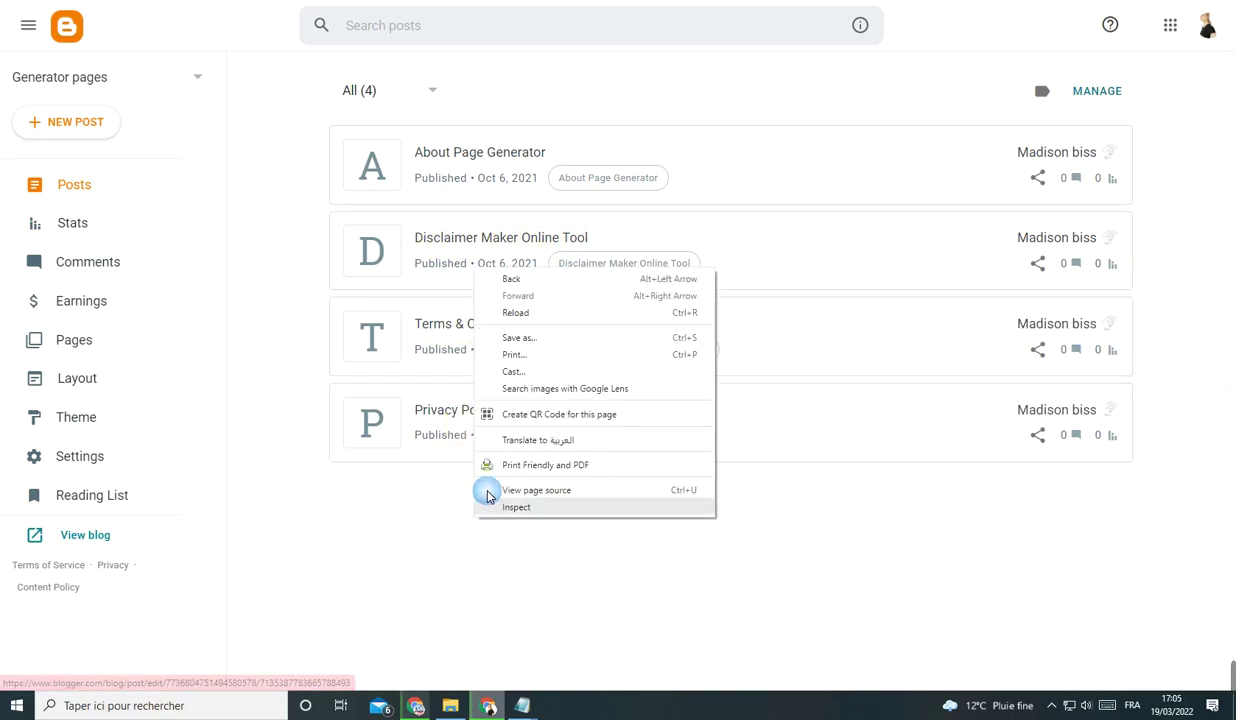
click(518, 312)
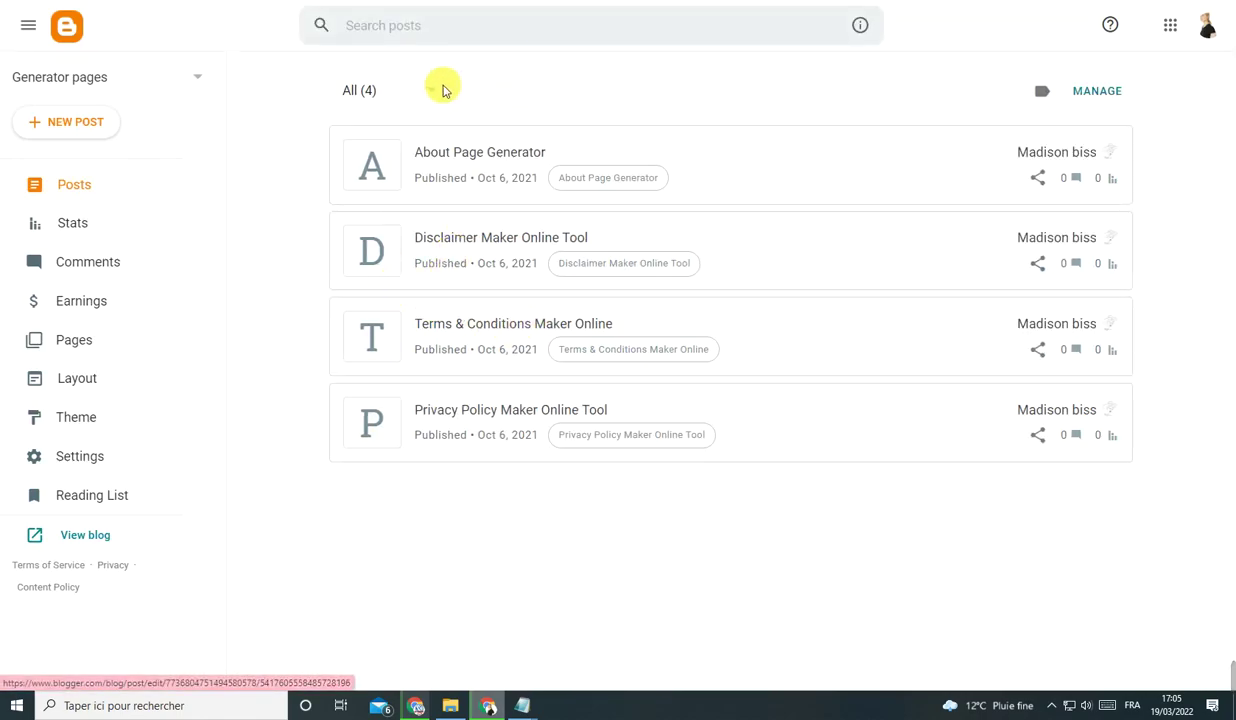
click(75, 542)
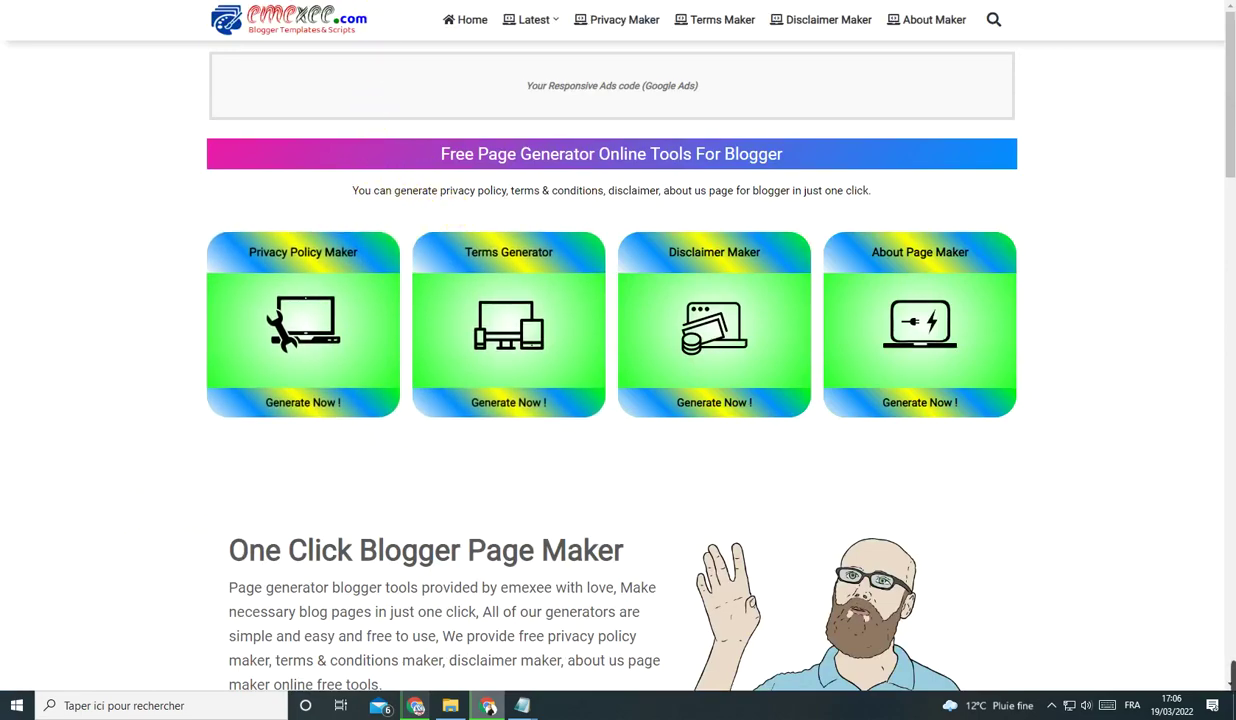
key(ctrl+w)
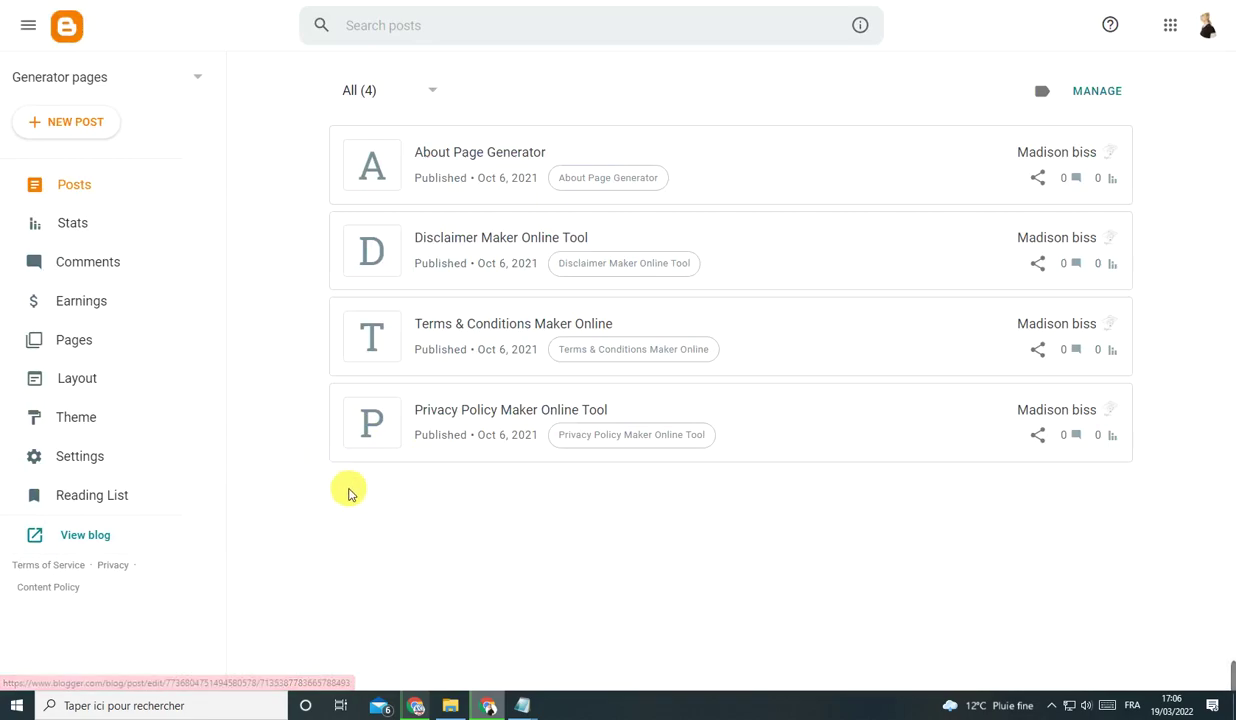
Switch to File Explorer, open the BLOG PAGER TOOL CODES folder and display its contents as extra large icons.
click(450, 705)
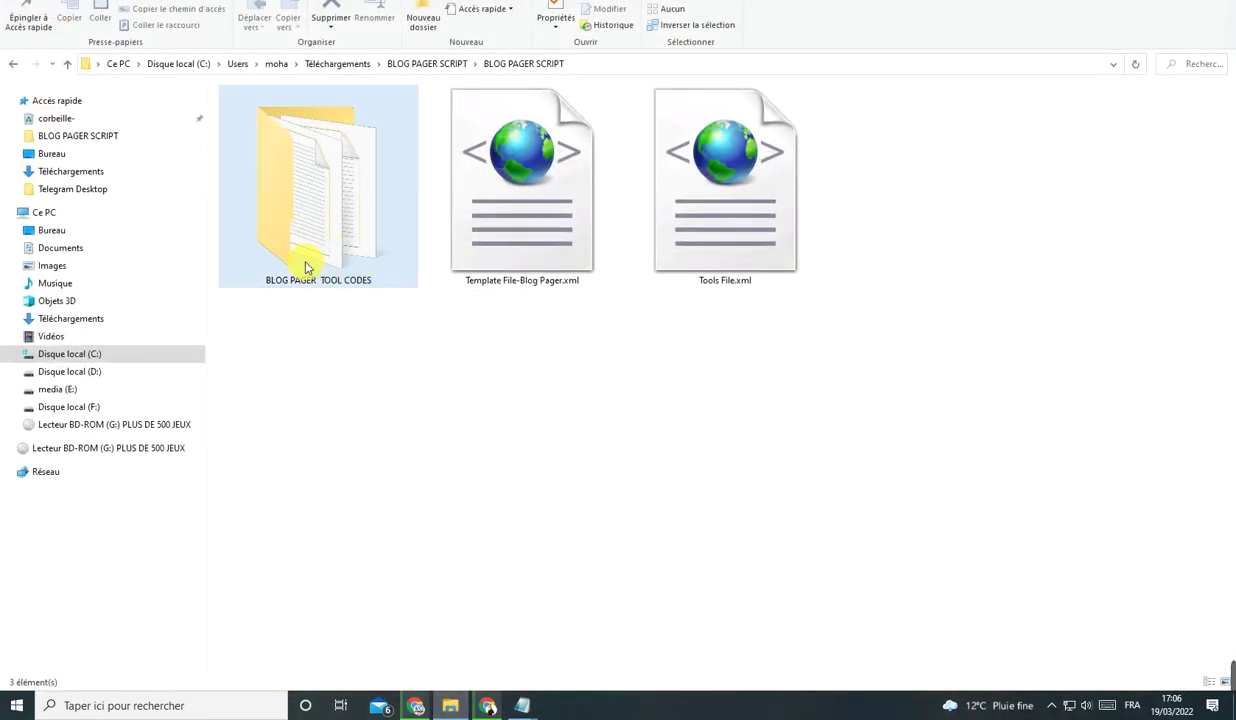
double_click(345, 263)
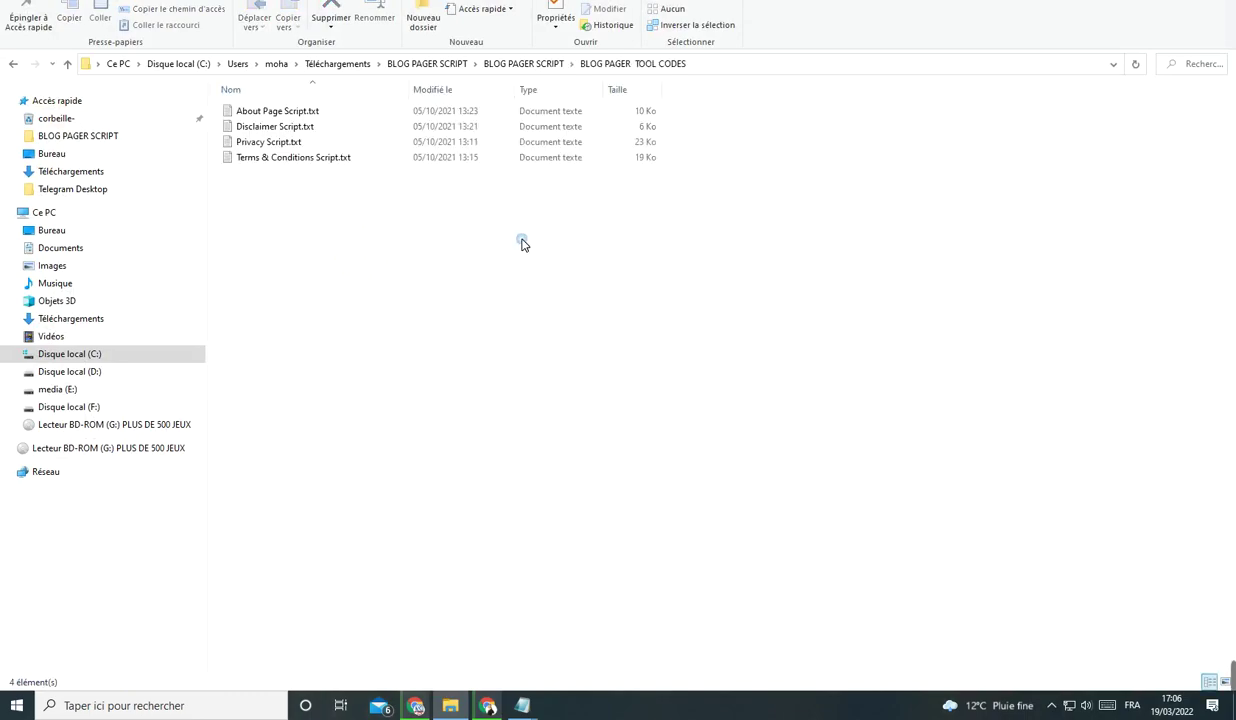
right_click(519, 239)
mouse_move(629, 248)
click(737, 262)
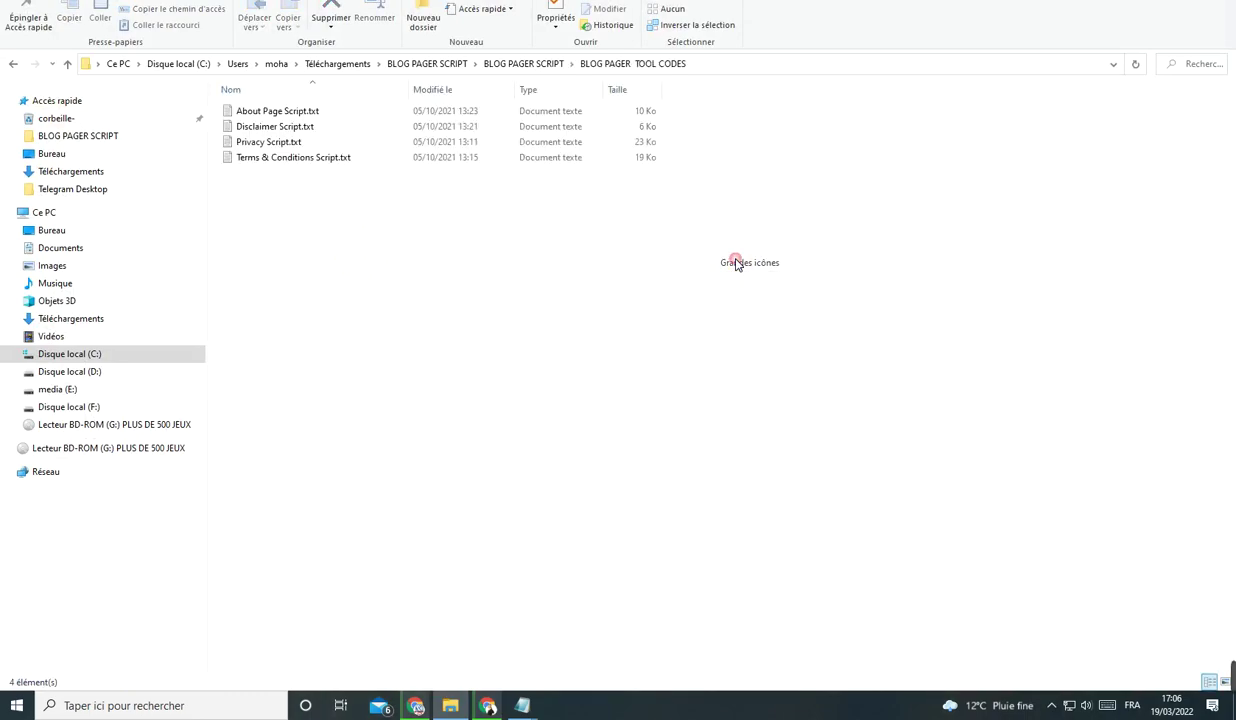
right_click(598, 232)
mouse_move(718, 246)
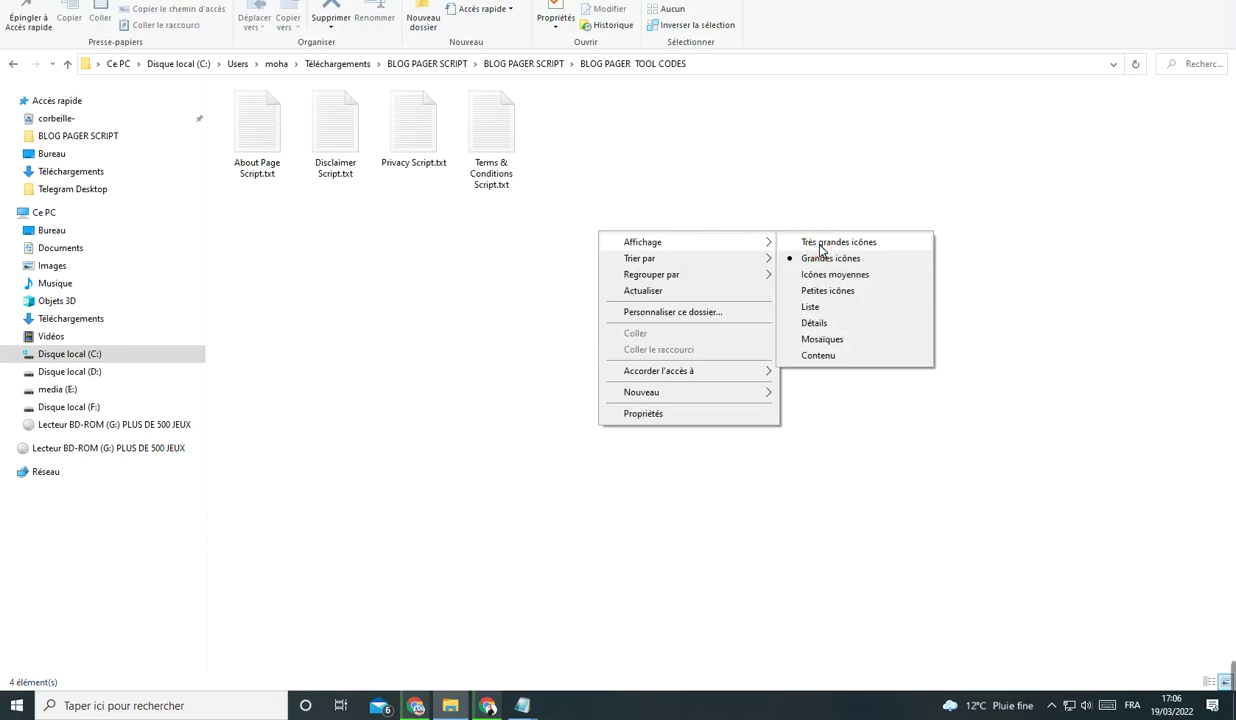
click(815, 240)
Look over the About Page, Disclaimer, Privacy and Terms & Conditions script files, and return to the posts list in Blogger.
click(303, 284)
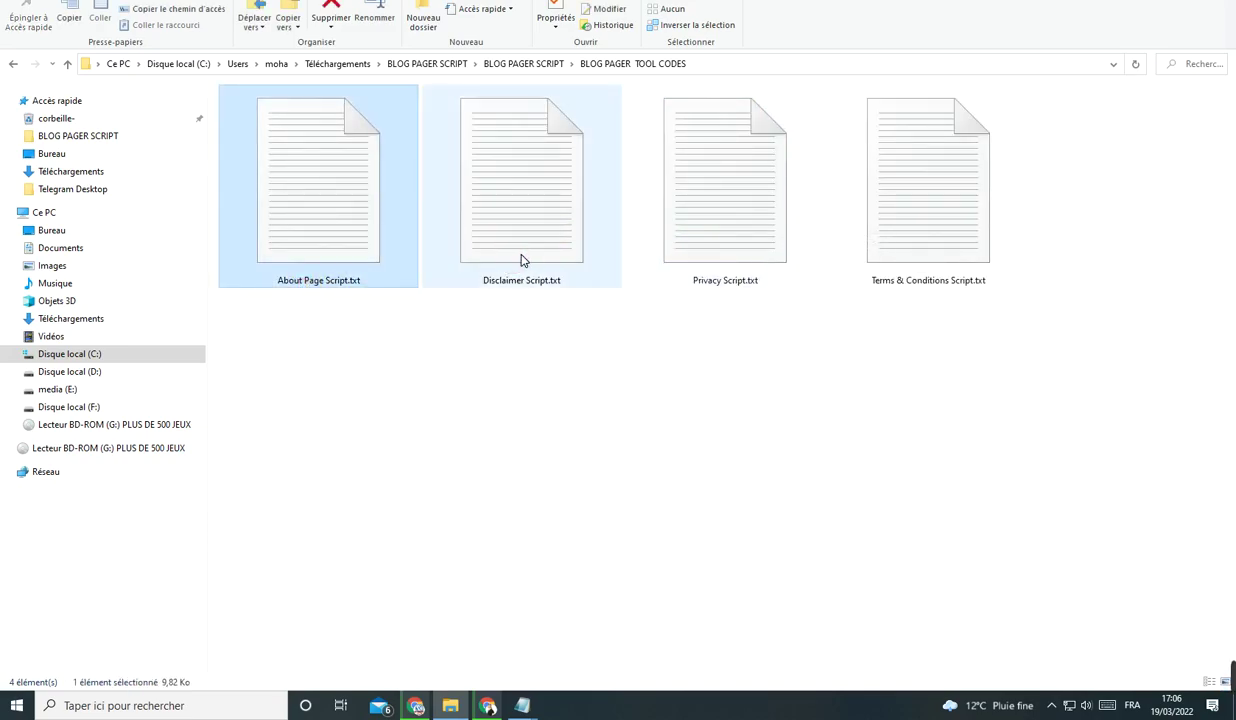
click(524, 276)
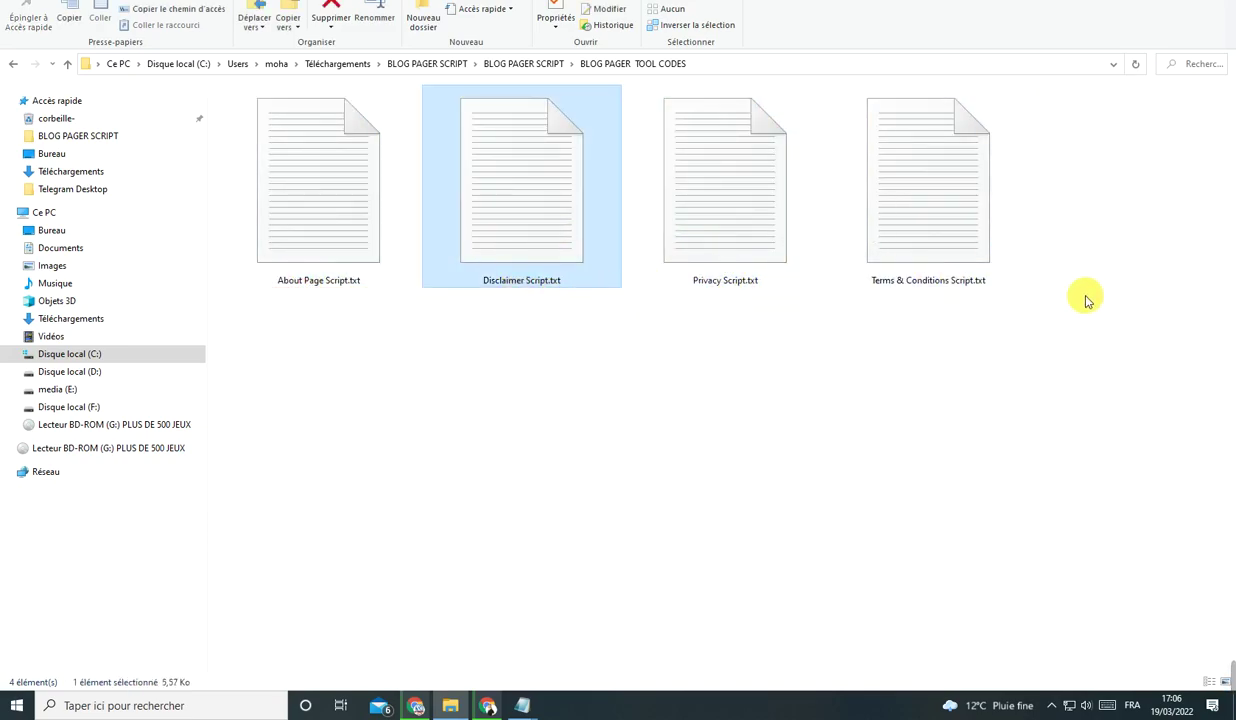
drag(1052, 321, 244, 162)
right_click(1000, 230)
click(1104, 223)
drag(1073, 248, 287, 212)
click(1035, 320)
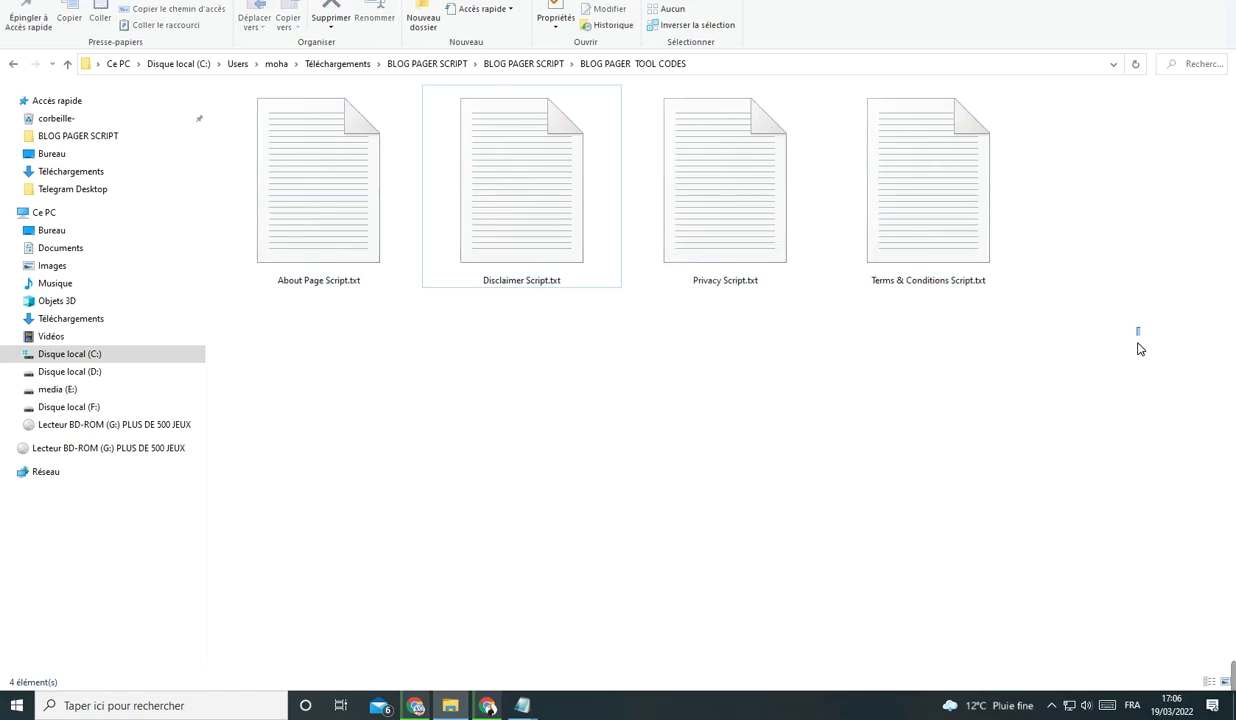
drag(1120, 325, 272, 195)
key(alt+Tab)
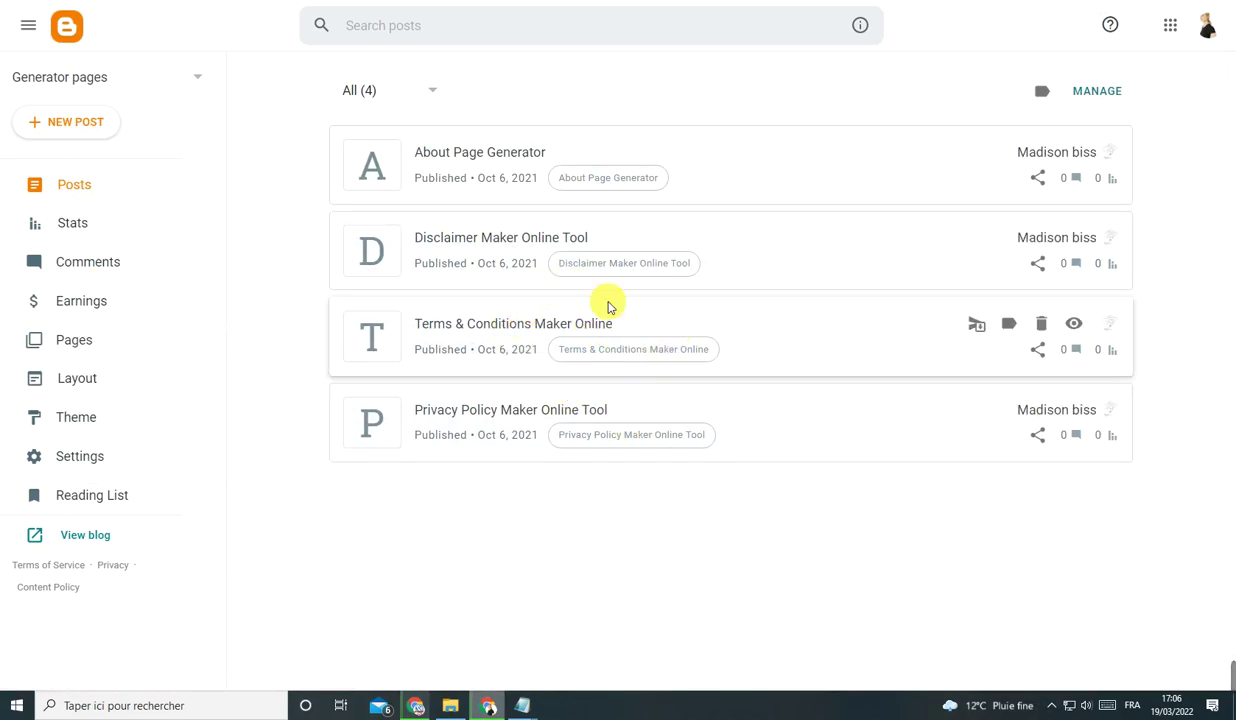
Open the About Page Generator post, check it in compose view and return it to HTML view.
click(505, 158)
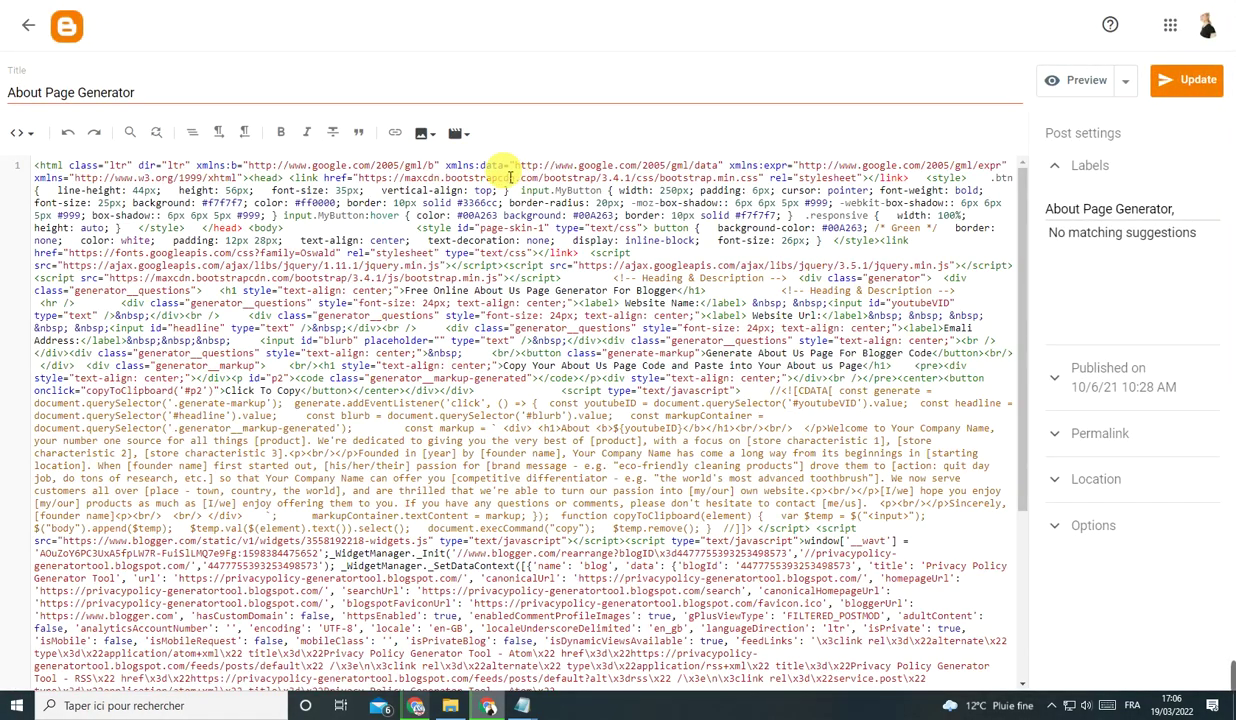
click(34, 136)
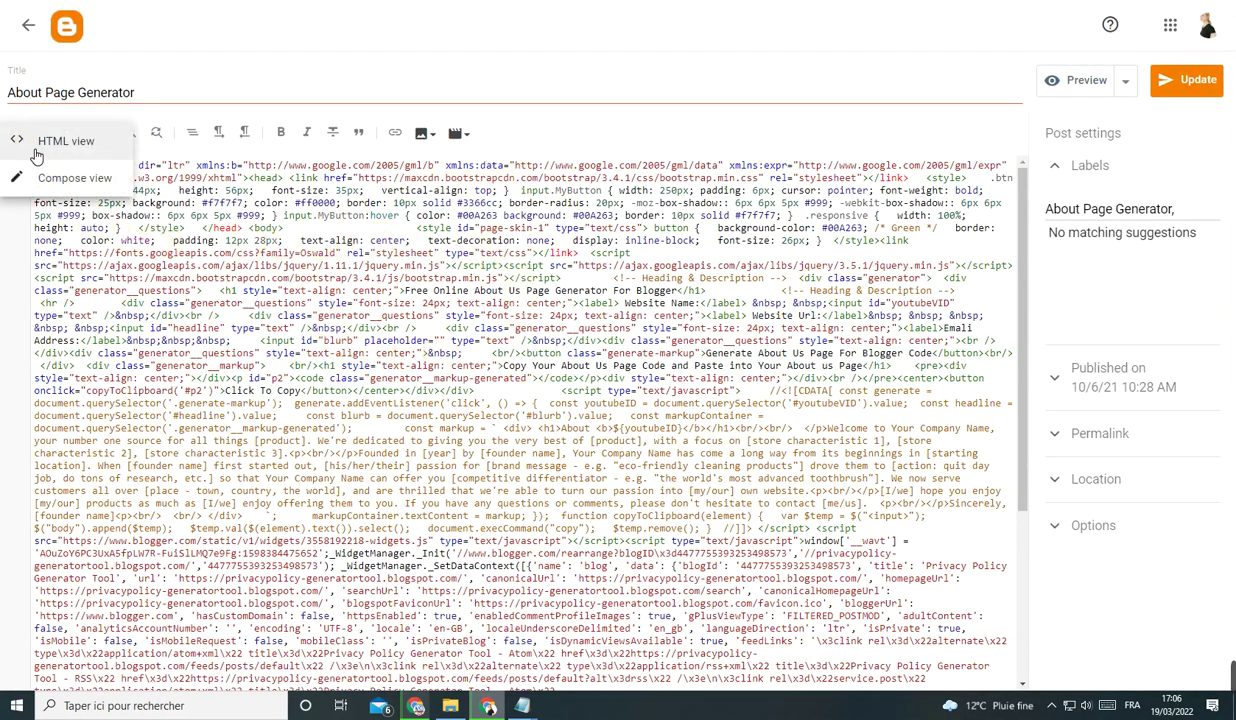
click(50, 180)
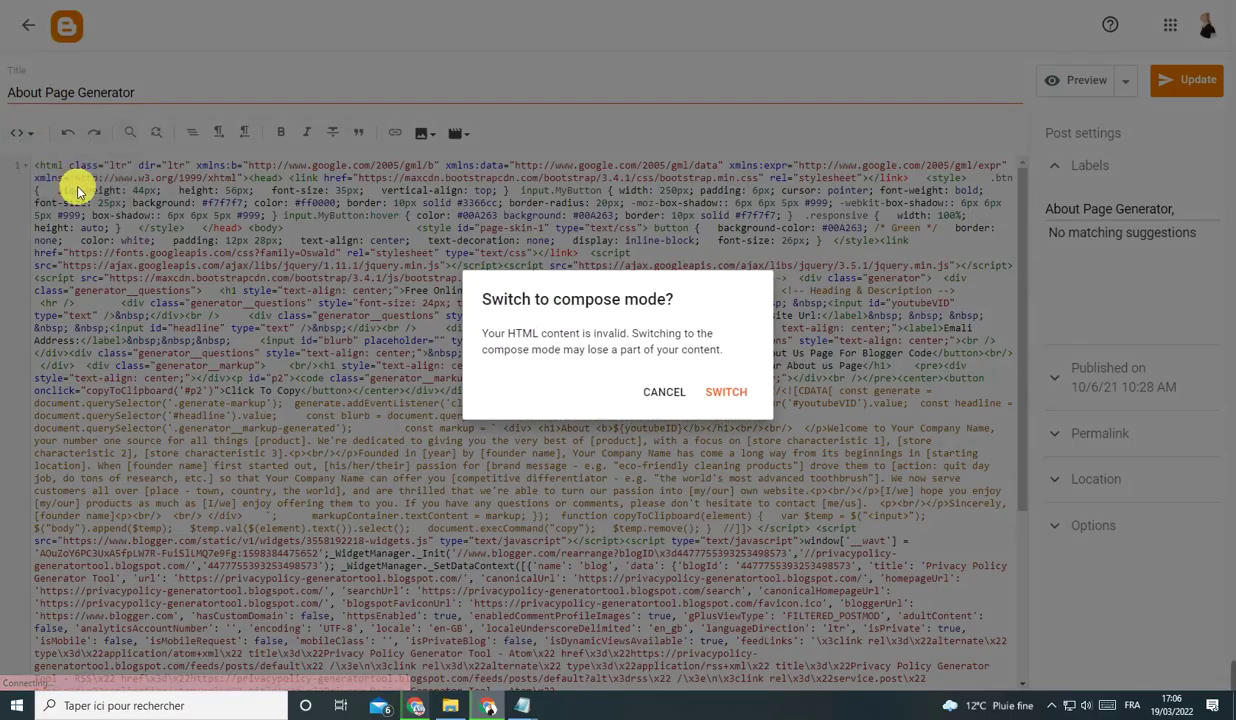
click(729, 393)
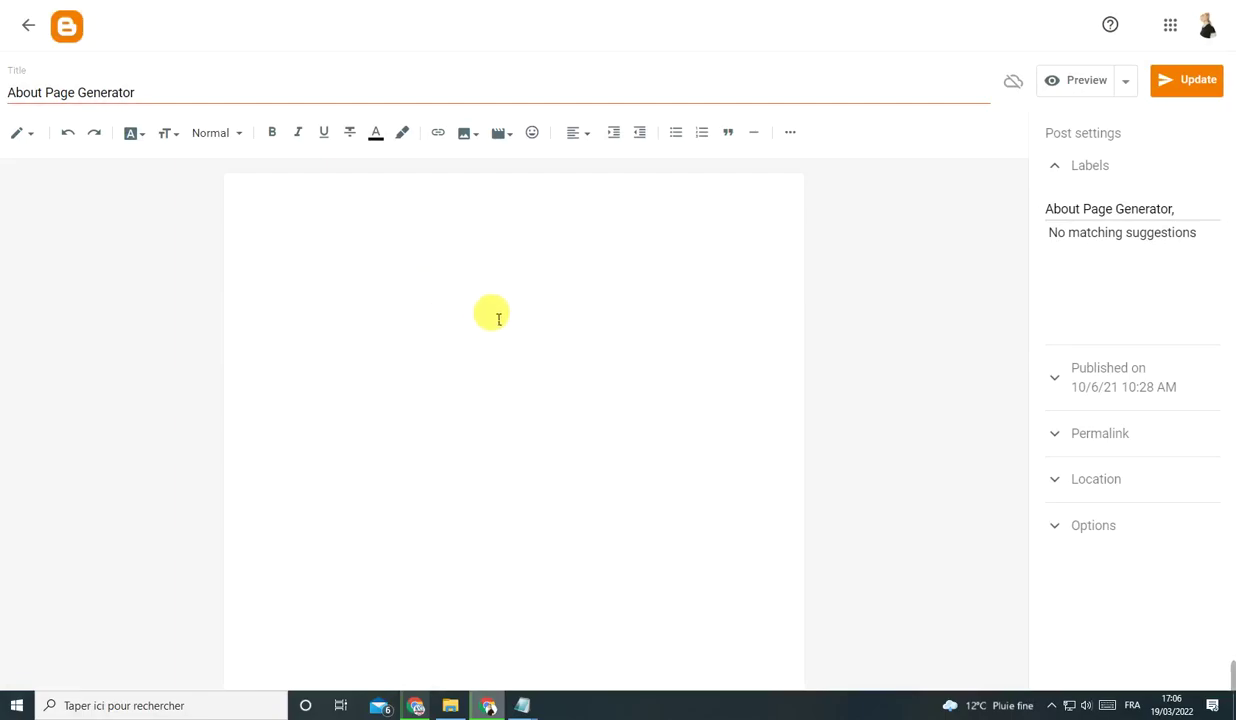
click(523, 291)
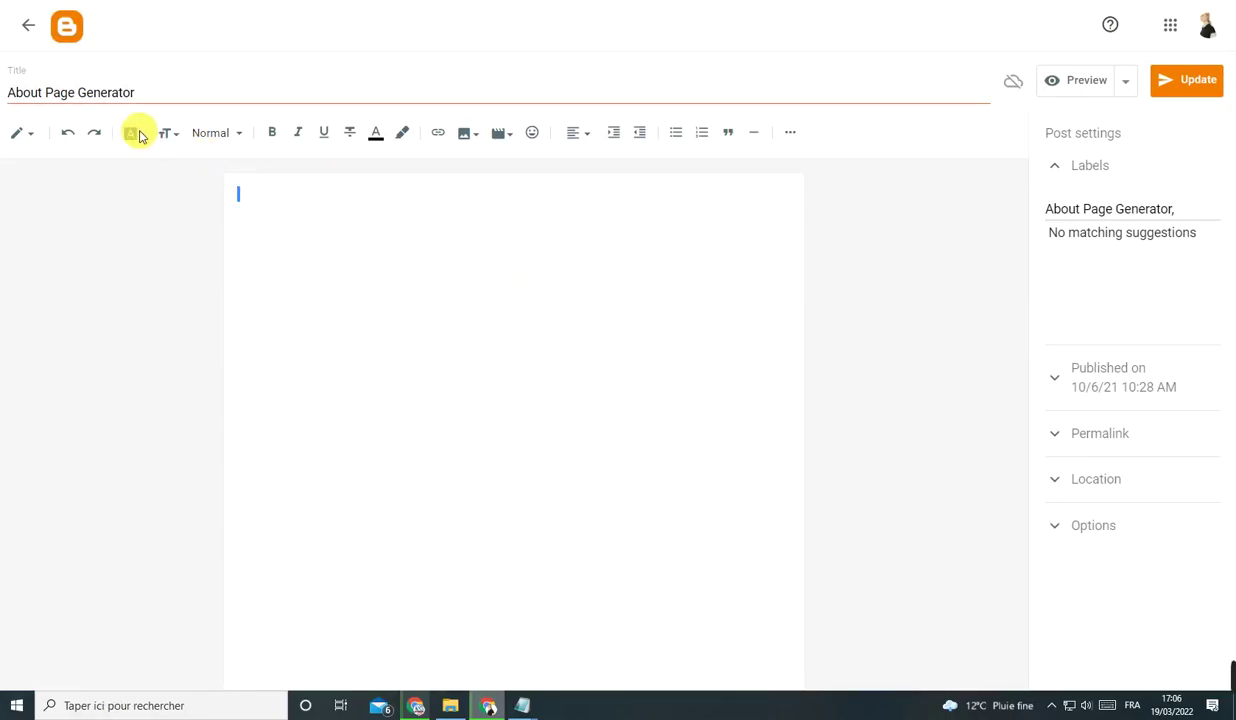
click(23, 140)
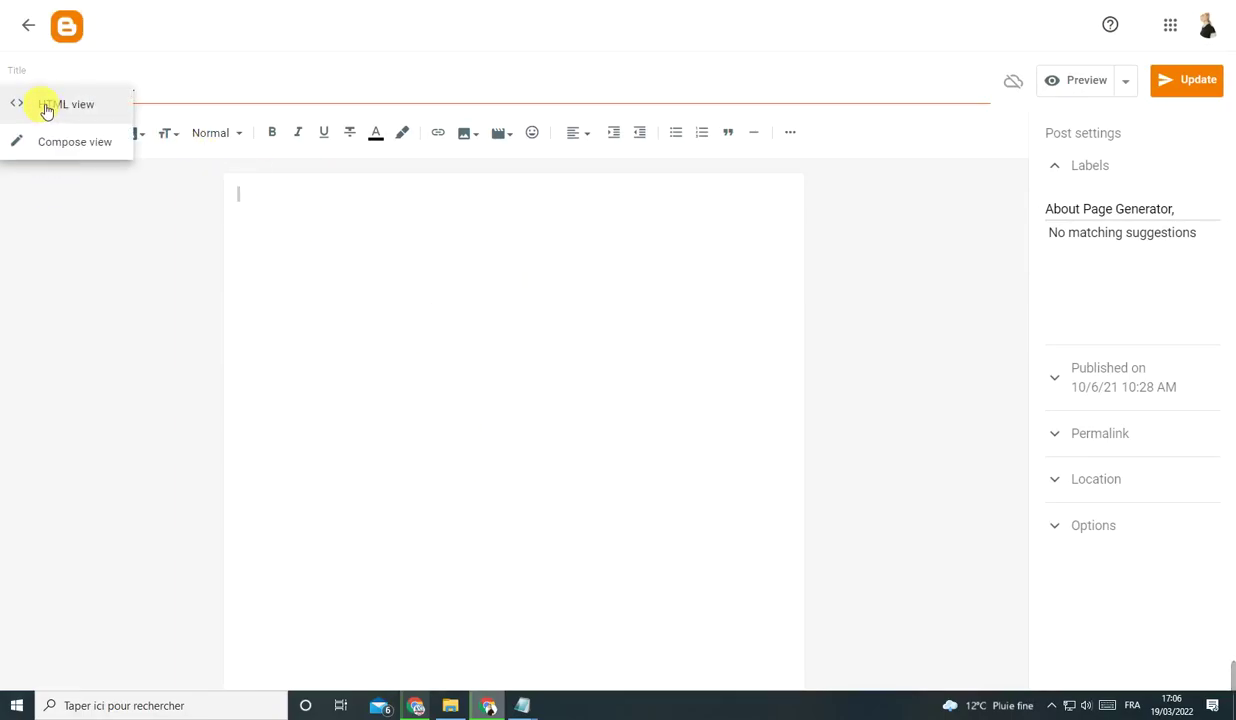
click(38, 108)
Select all the existing HTML code of the About Page Generator post and delete it.
scroll(690, 338, down, 7)
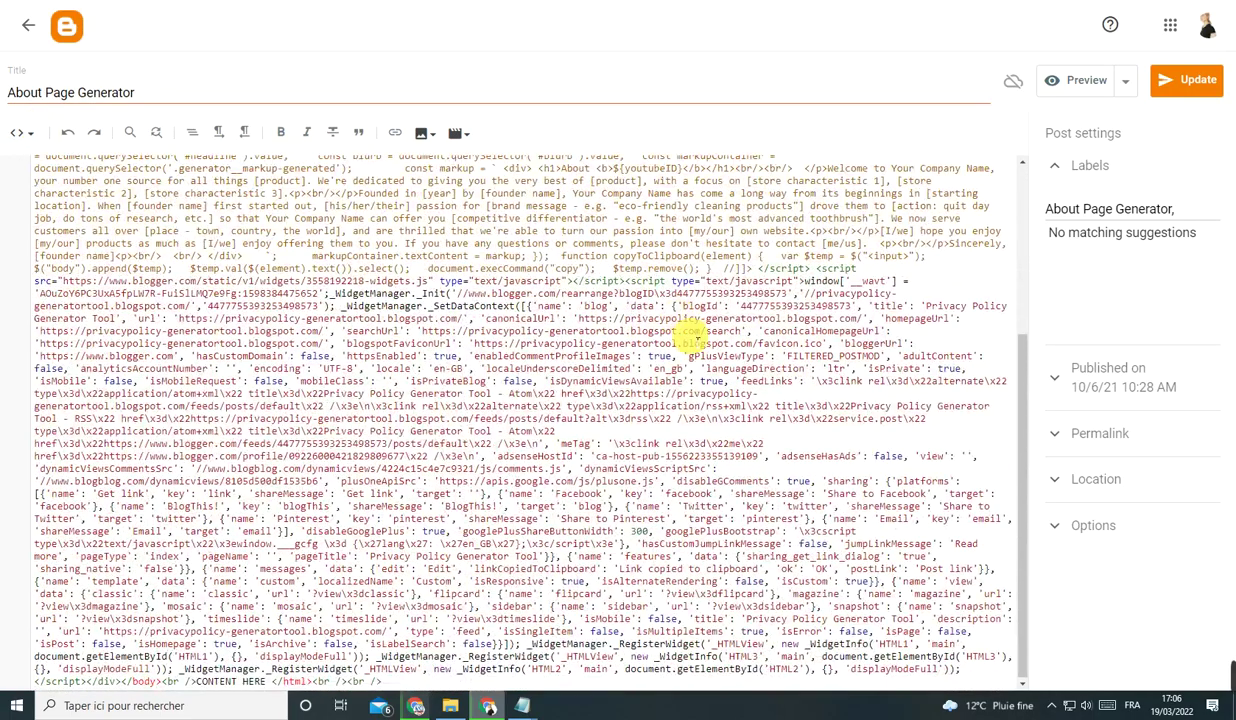
right_click(575, 290)
click(608, 425)
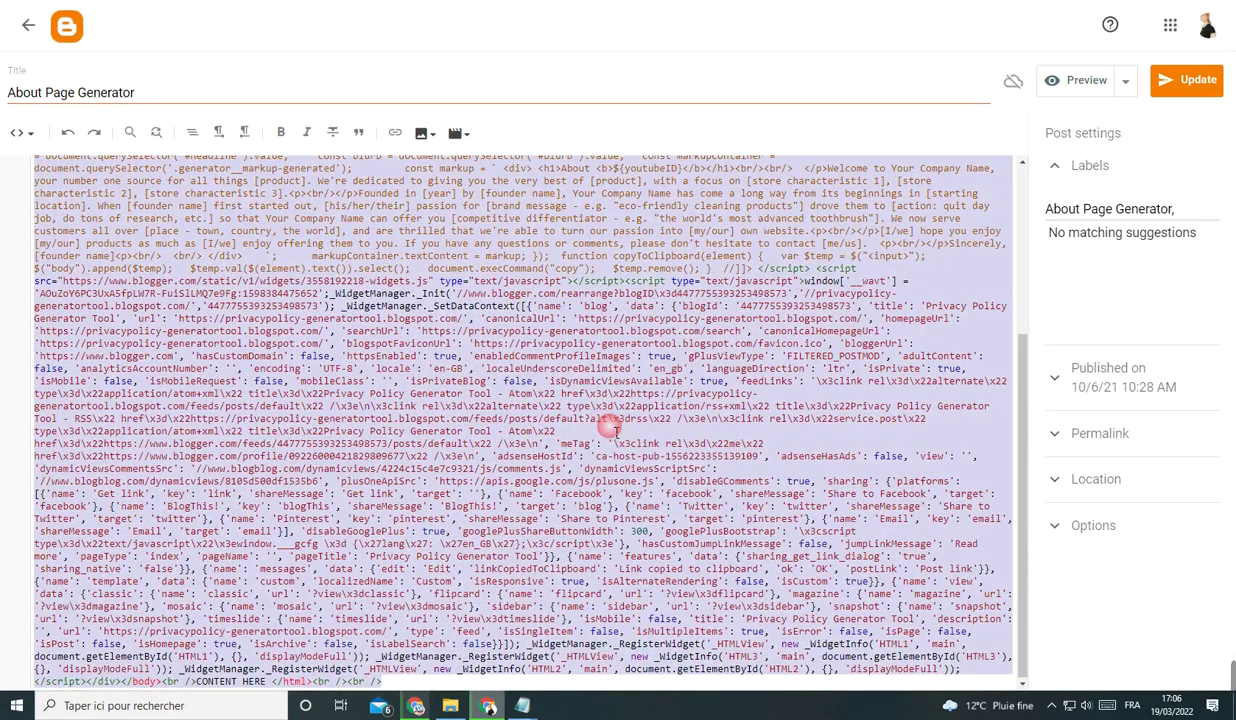
key(BackSpace)
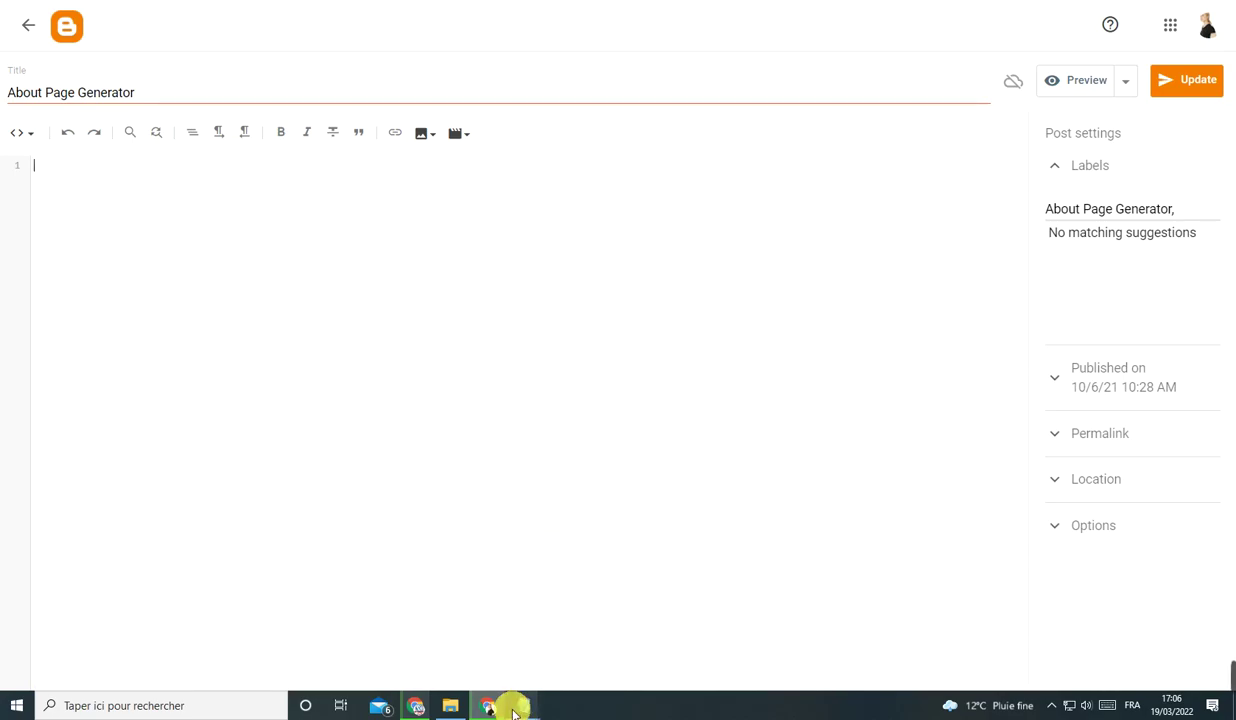
Switch to File Explorer, look over the template and tools XML files in the parent folder, and reopen the BLOG PAGER TOOL CODES folder.
click(450, 705)
click(519, 397)
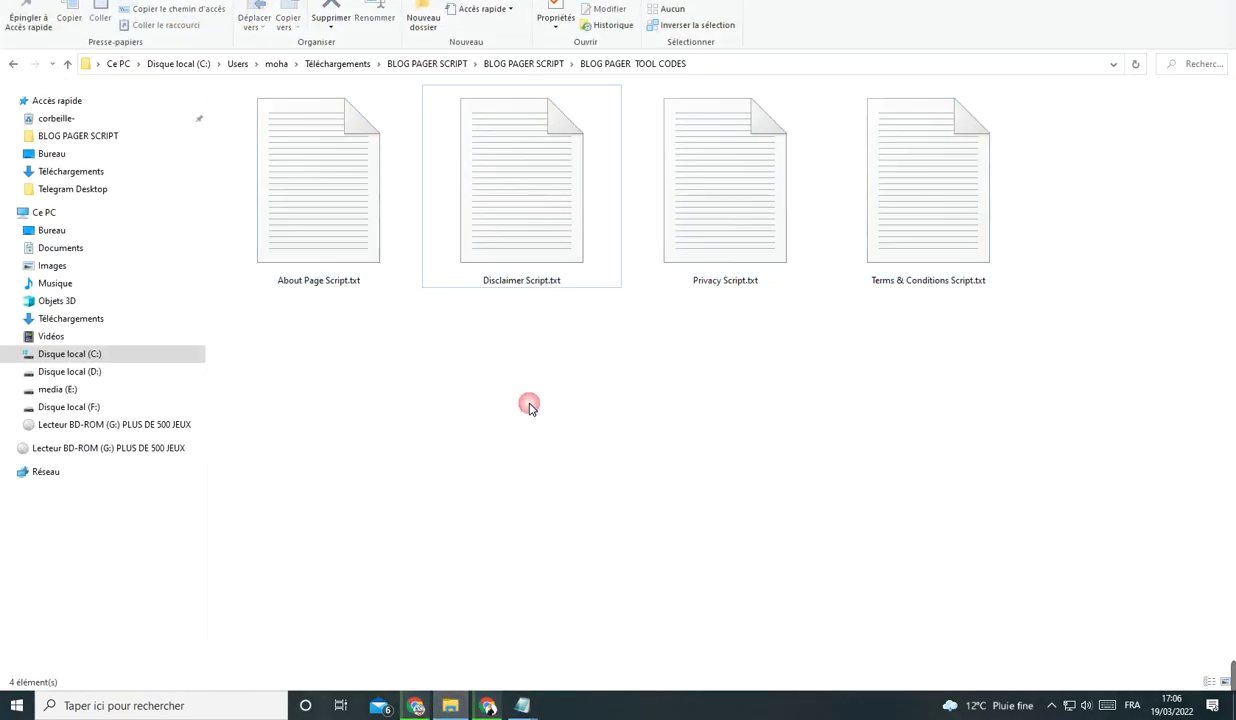
click(13, 65)
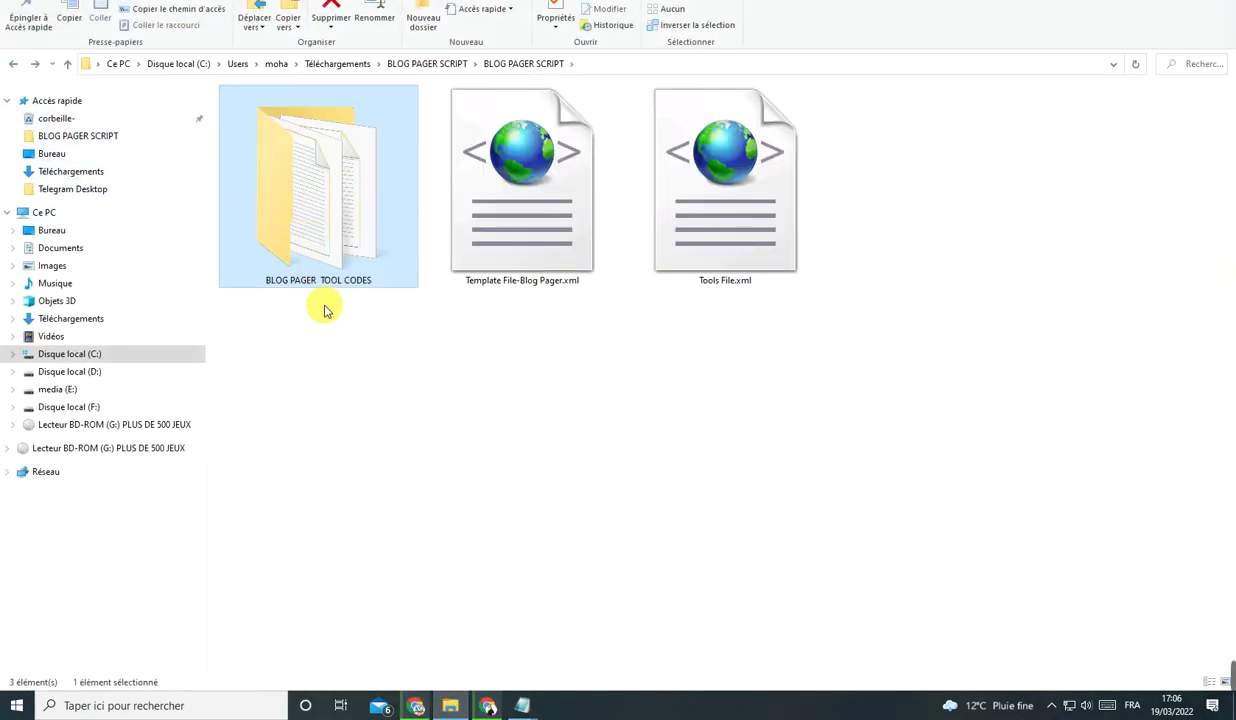
click(739, 367)
drag(812, 341, 577, 232)
drag(985, 178, 590, 262)
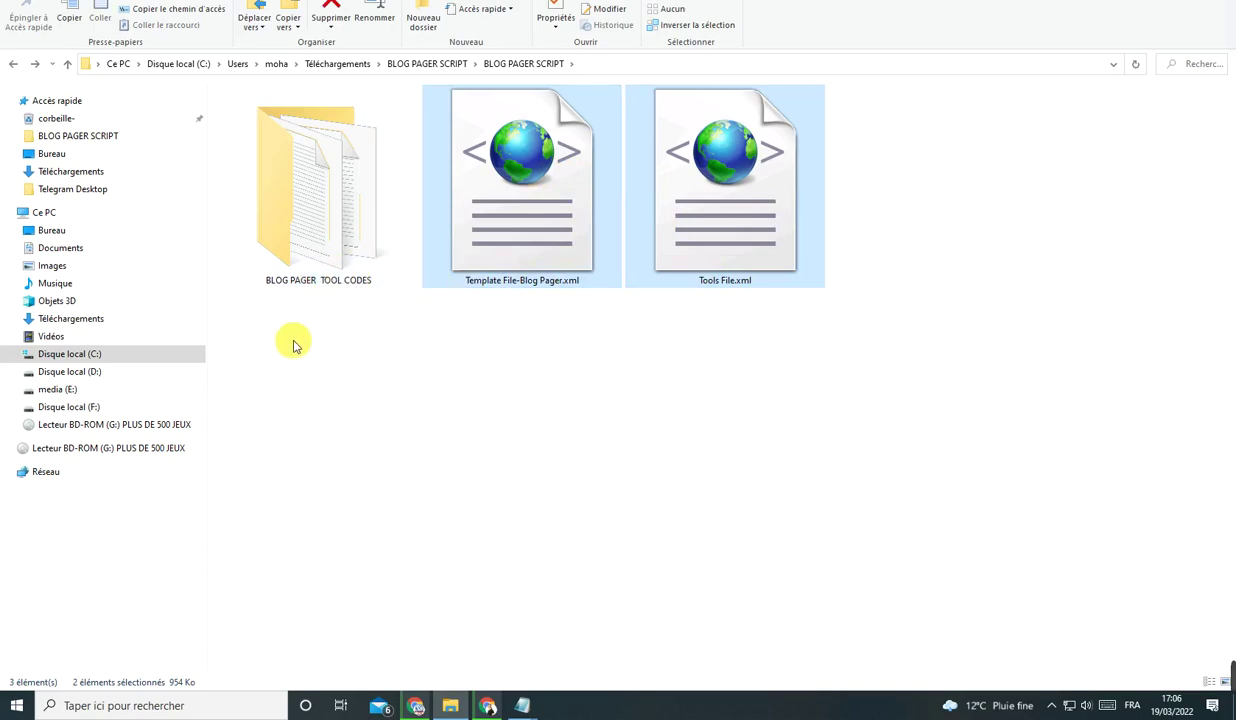
double_click(296, 272)
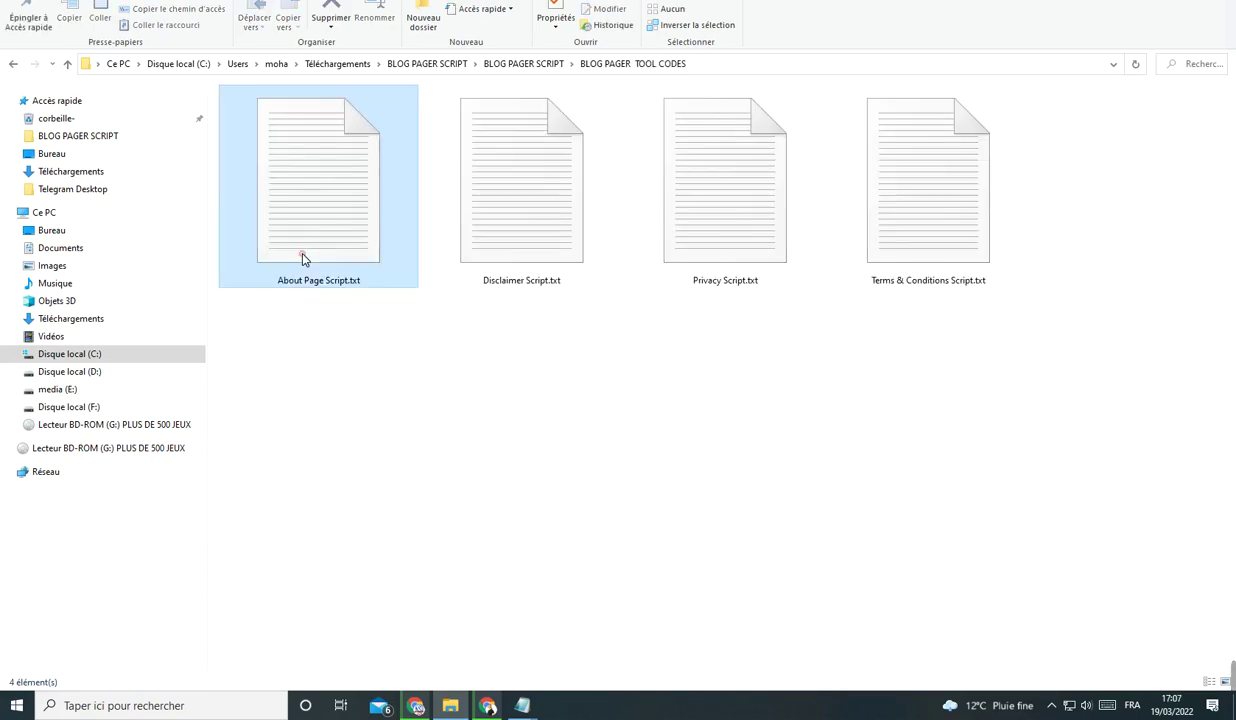
Open About Page Script.txt in Notepad, copy its entire code and close the file.
click(302, 256)
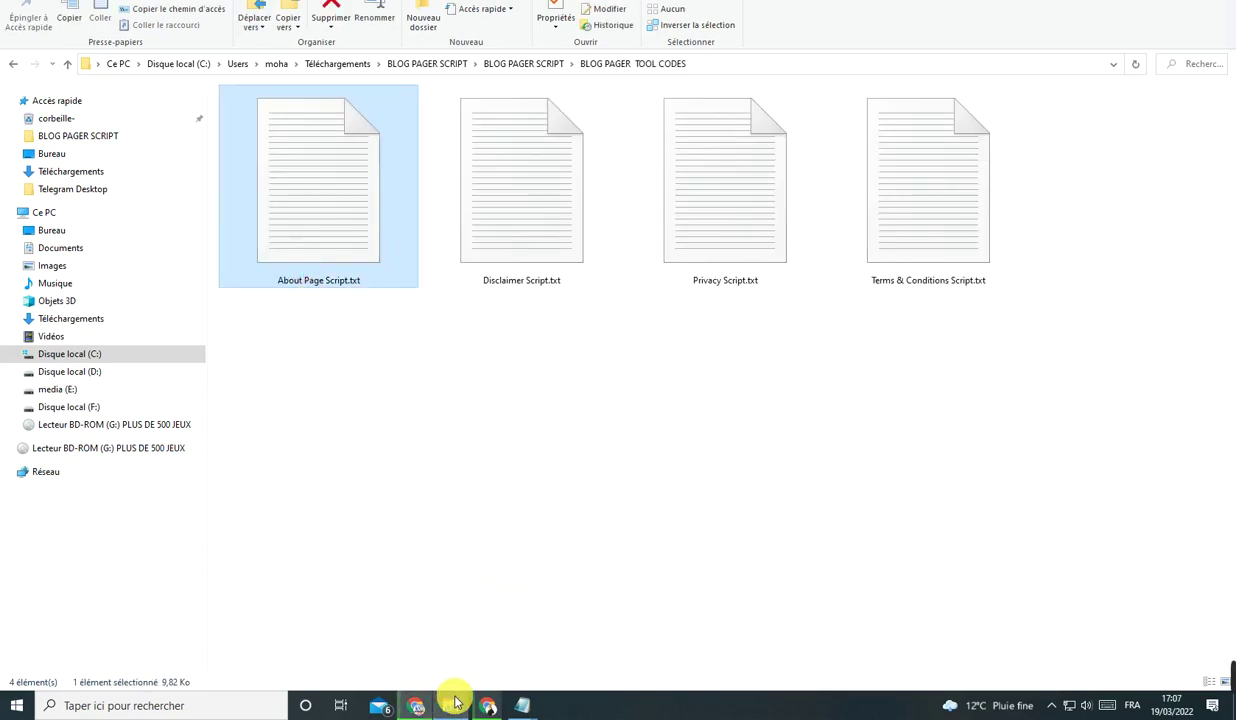
click(487, 705)
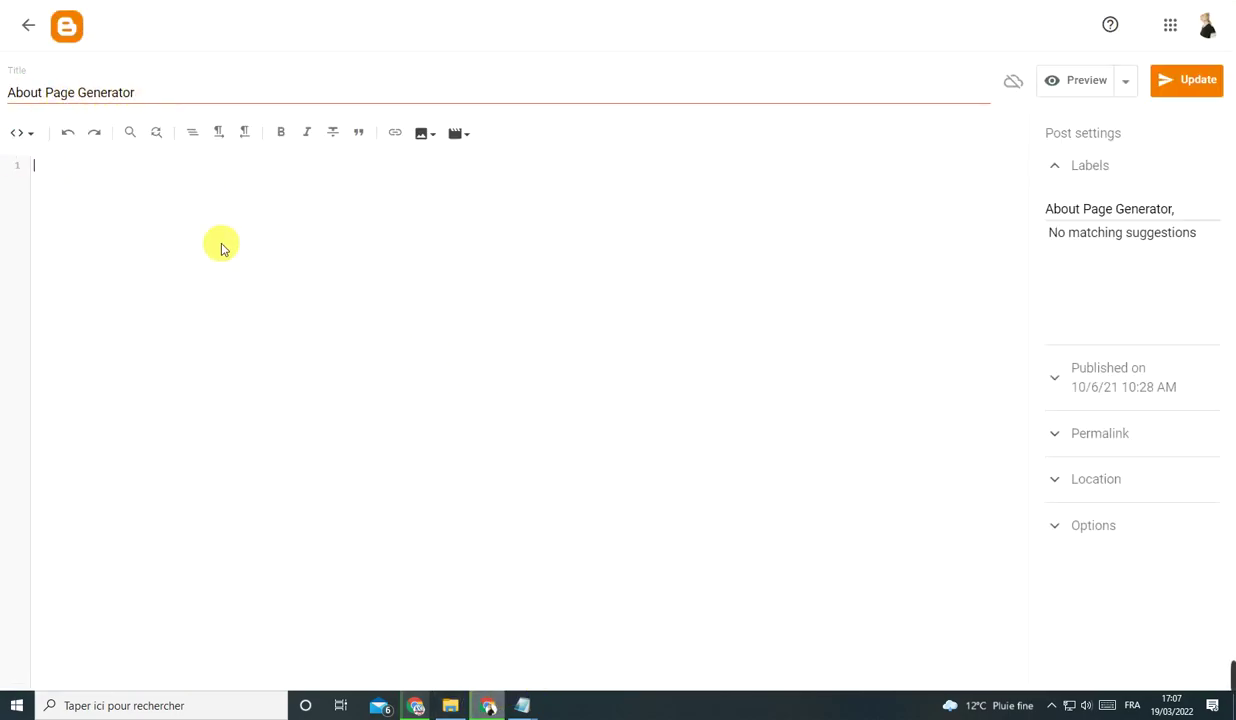
click(449, 705)
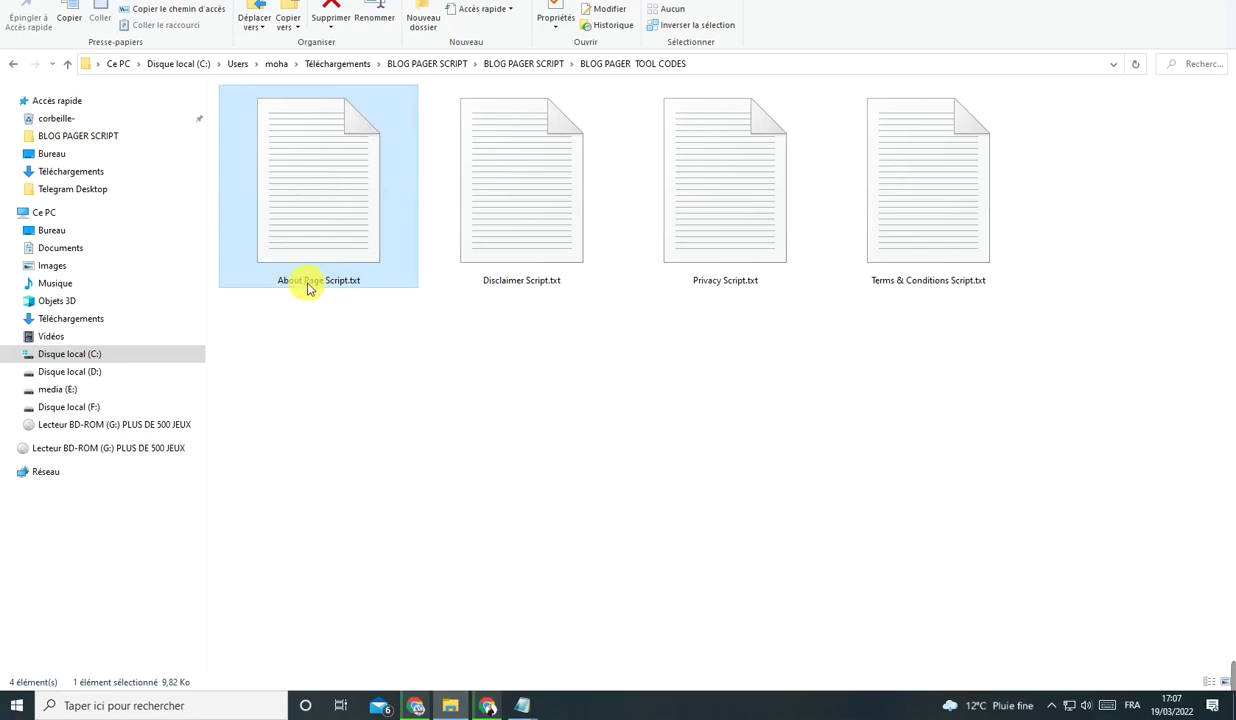
right_click(325, 228)
click(343, 237)
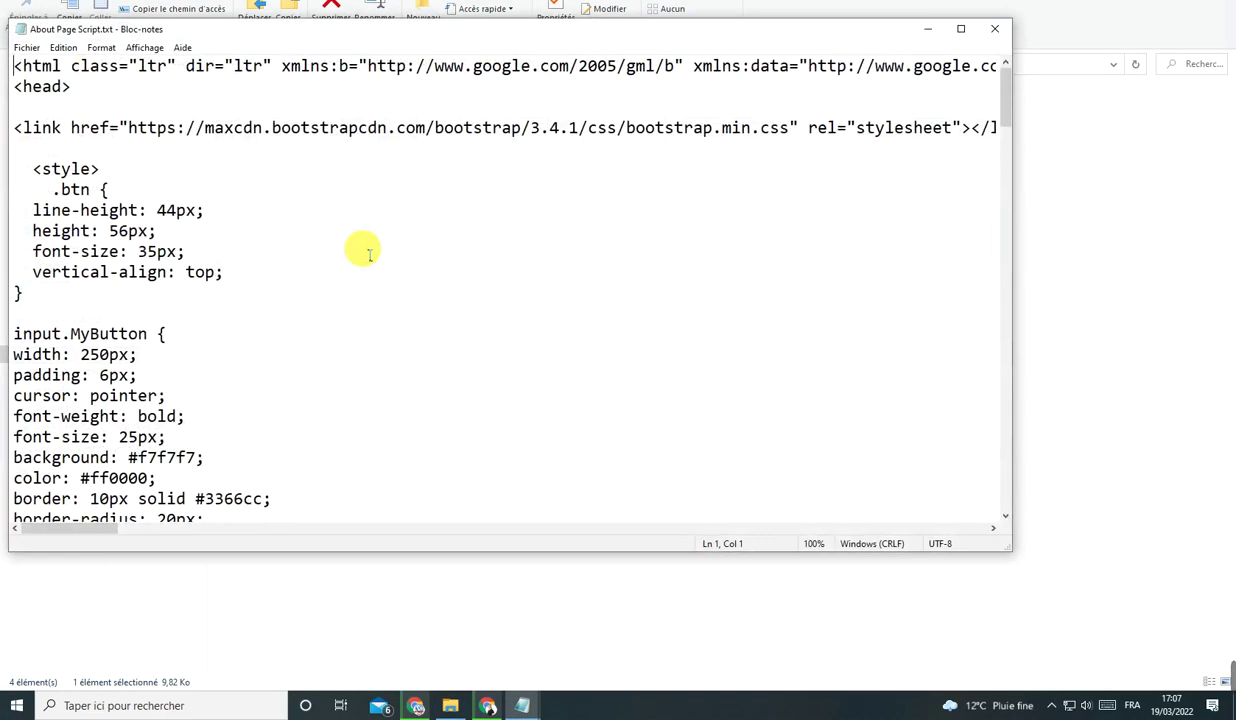
right_click(252, 279)
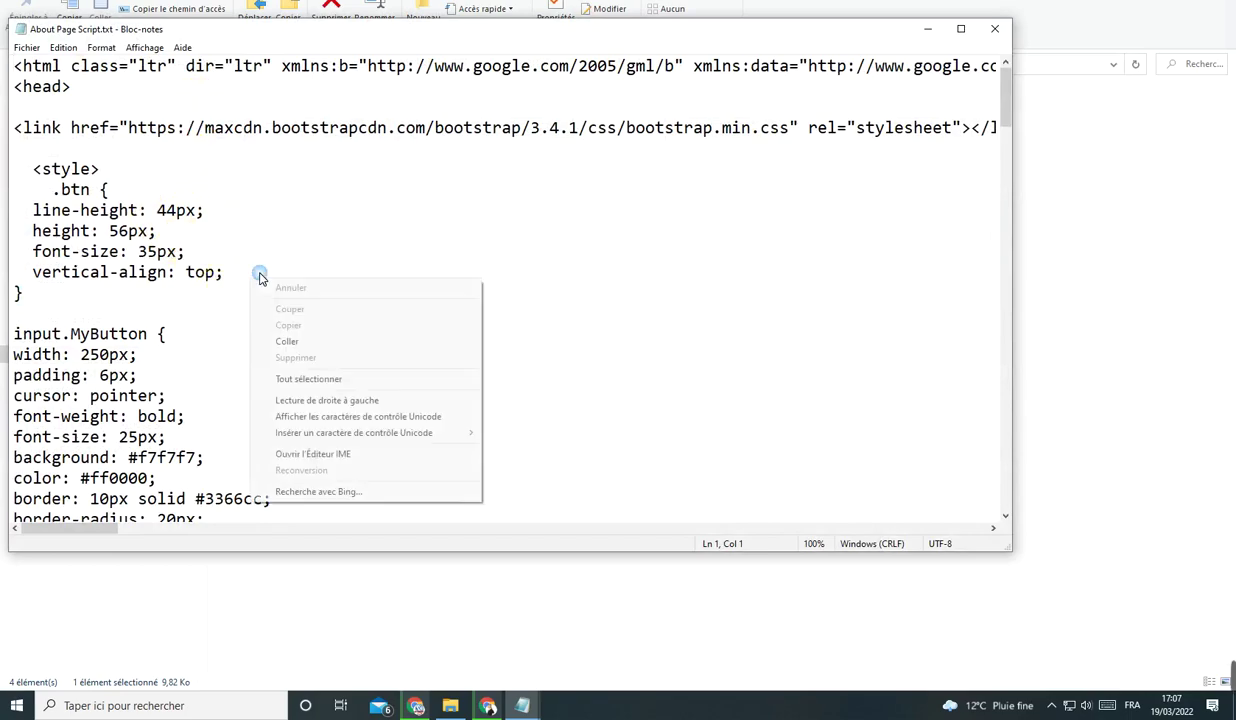
click(322, 380)
right_click(328, 246)
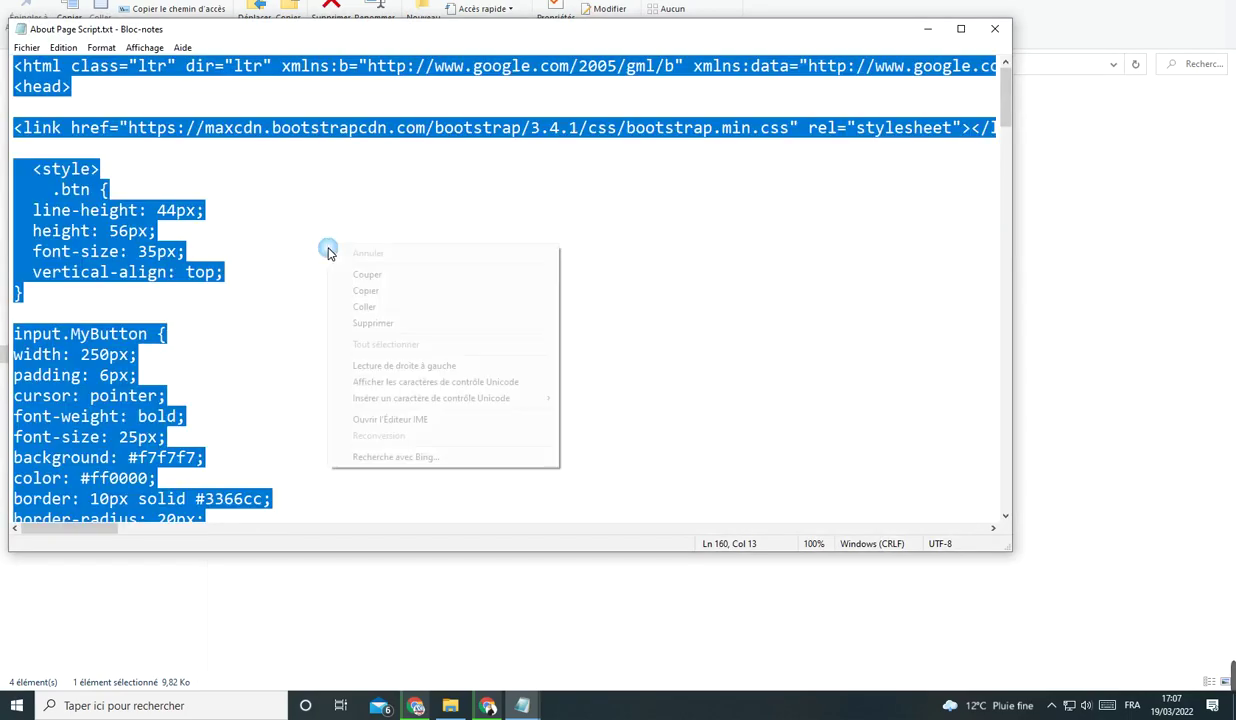
click(995, 28)
Switch back to Blogger, paste the copied script into the About Page Generator post in HTML view and update the post.
key(alt+Tab)
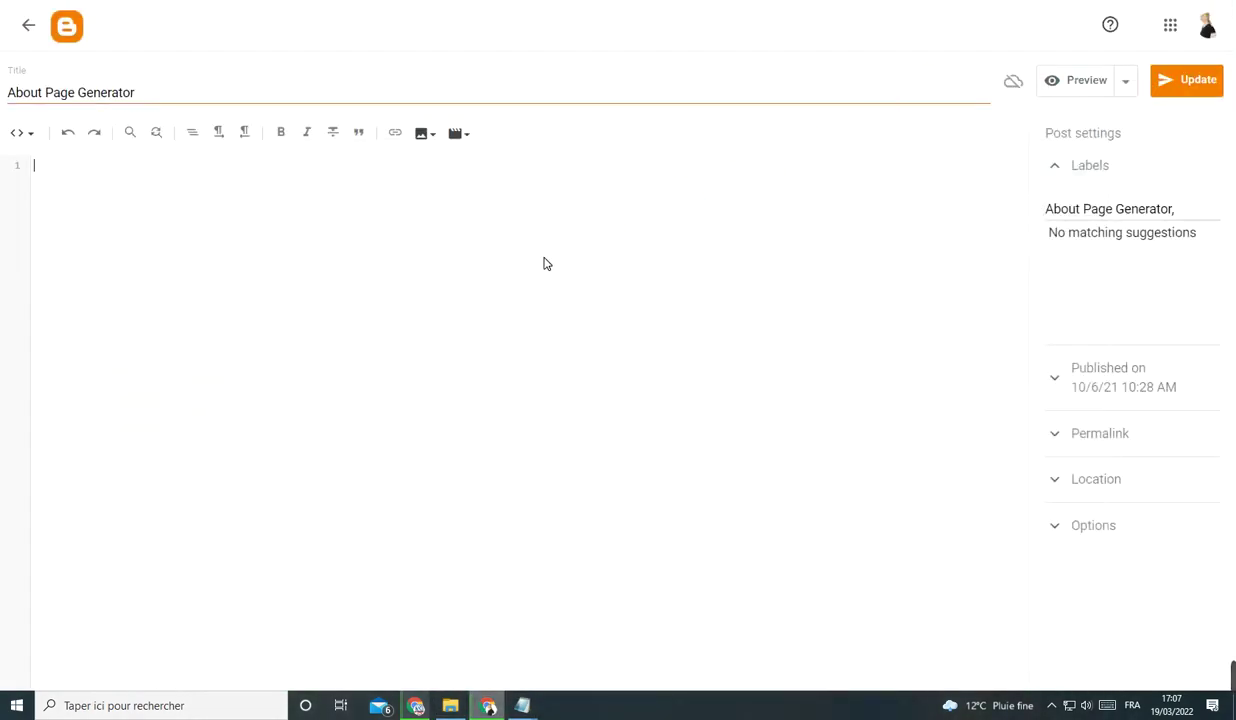
click(282, 213)
click(55, 145)
click(40, 138)
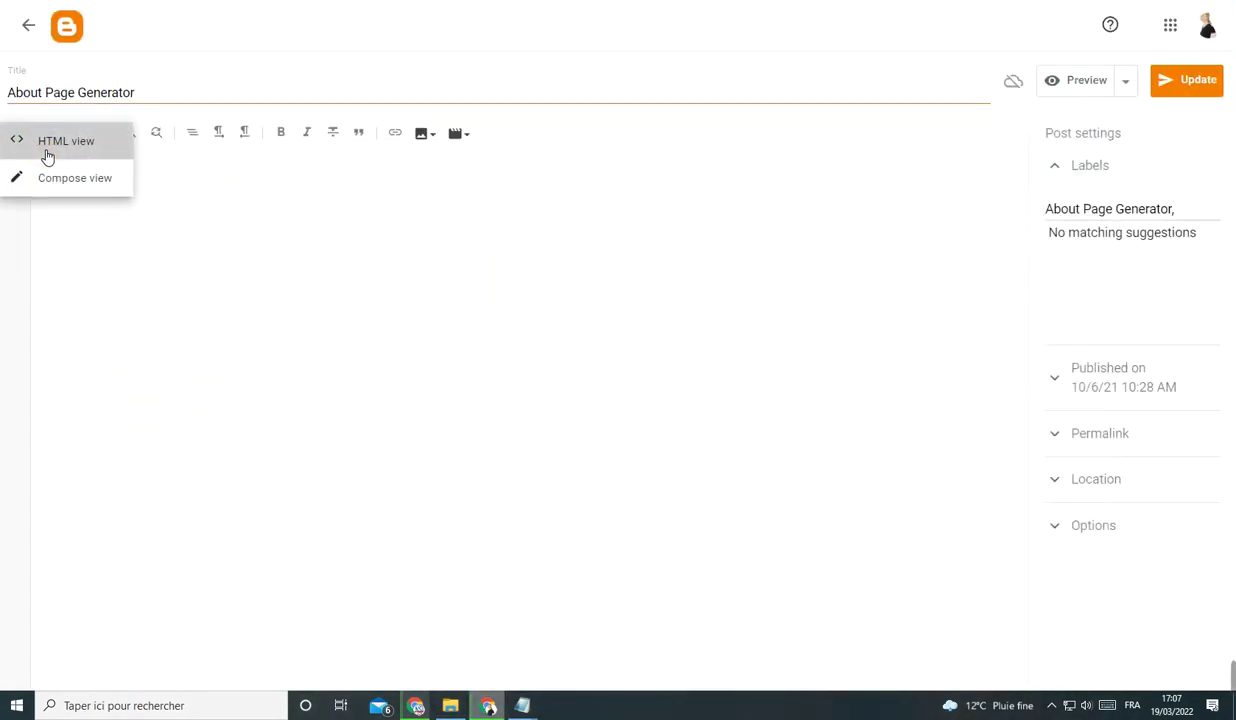
click(42, 152)
right_click(77, 182)
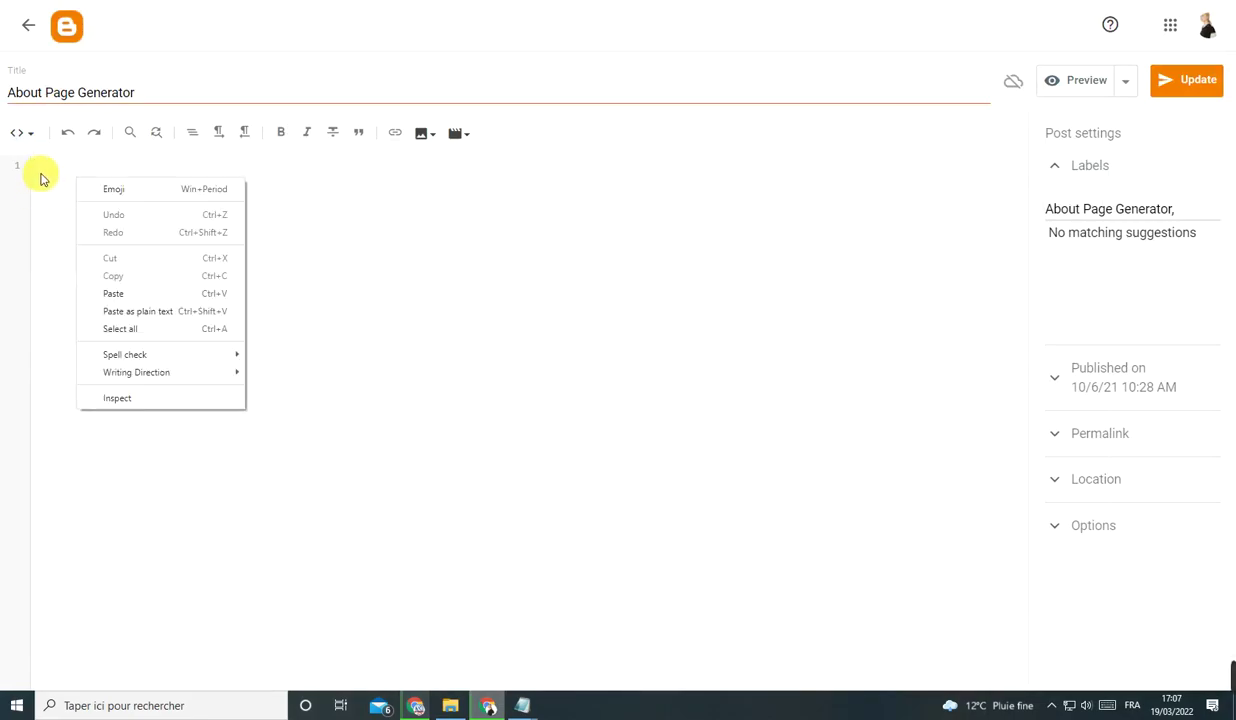
click(140, 293)
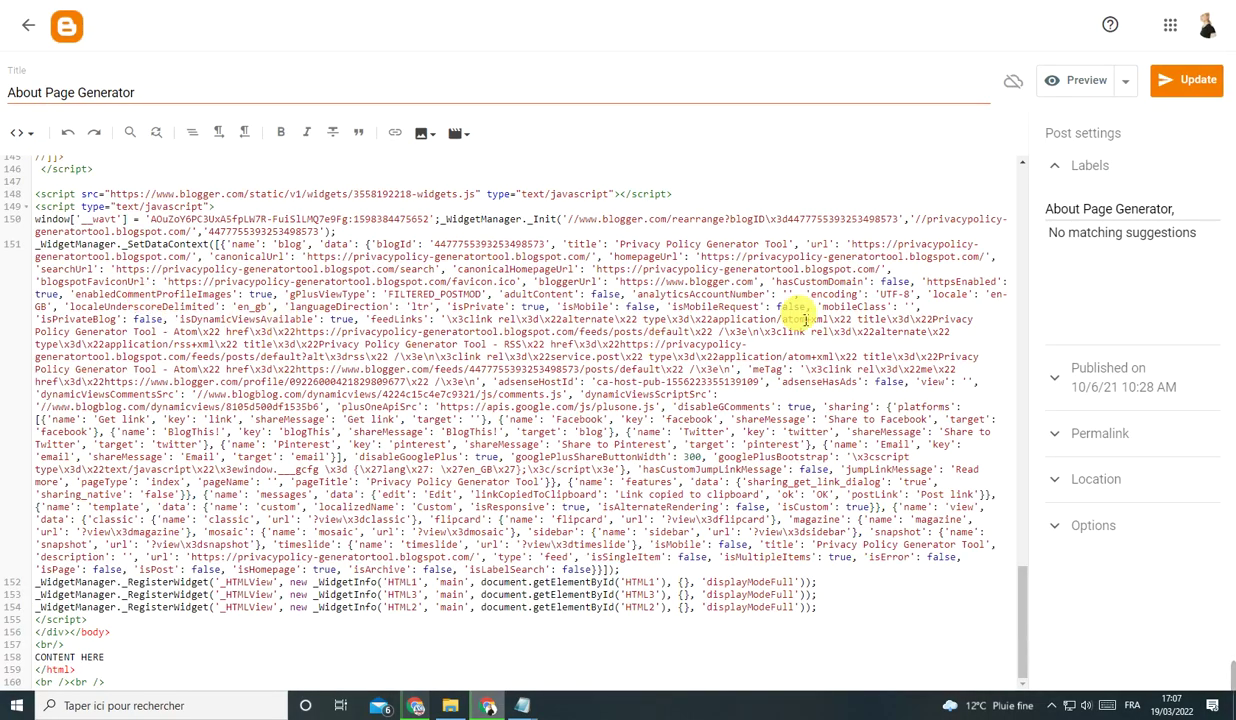
click(1201, 84)
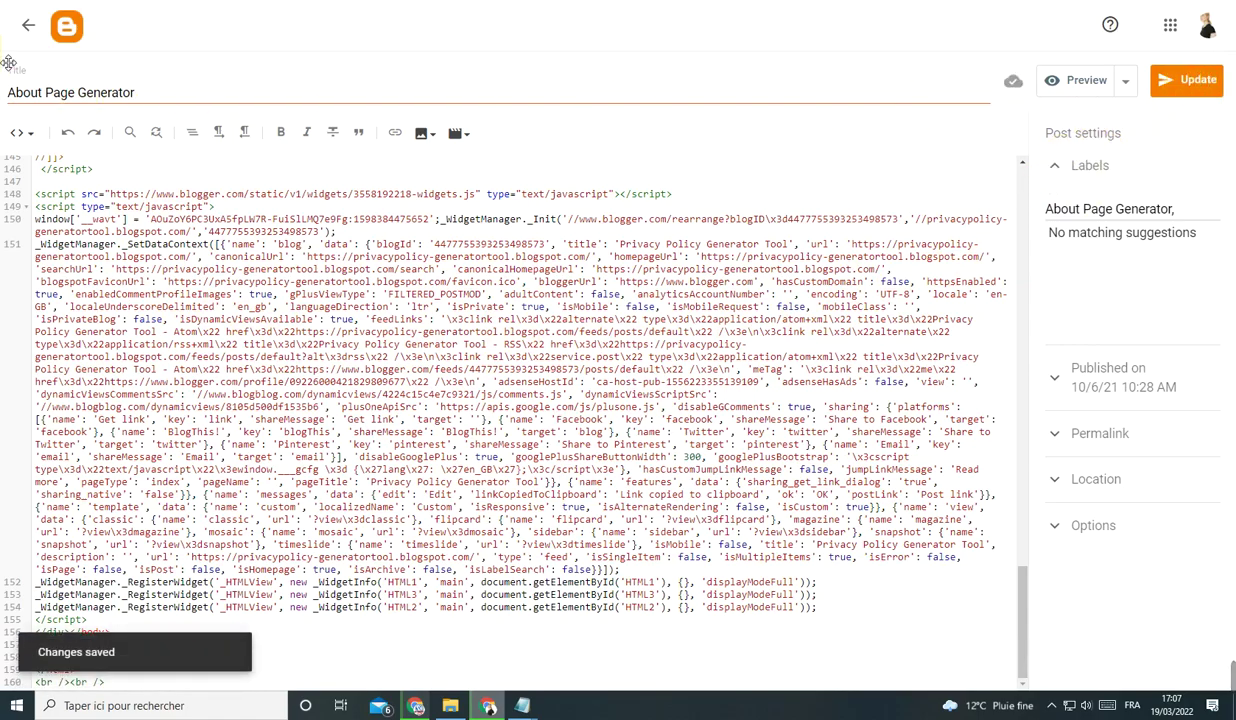
Return to the posts list, open the Disclaimer Maker Online Tool post and delete all its HTML code.
click(30, 28)
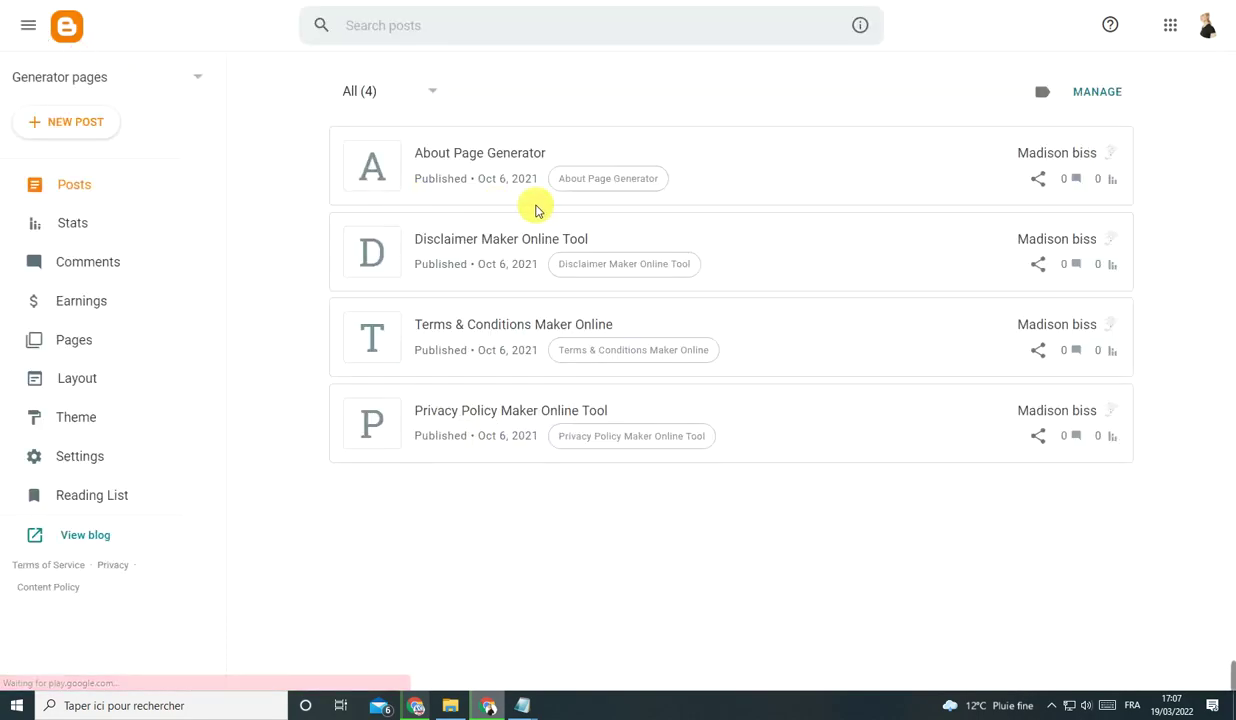
click(482, 243)
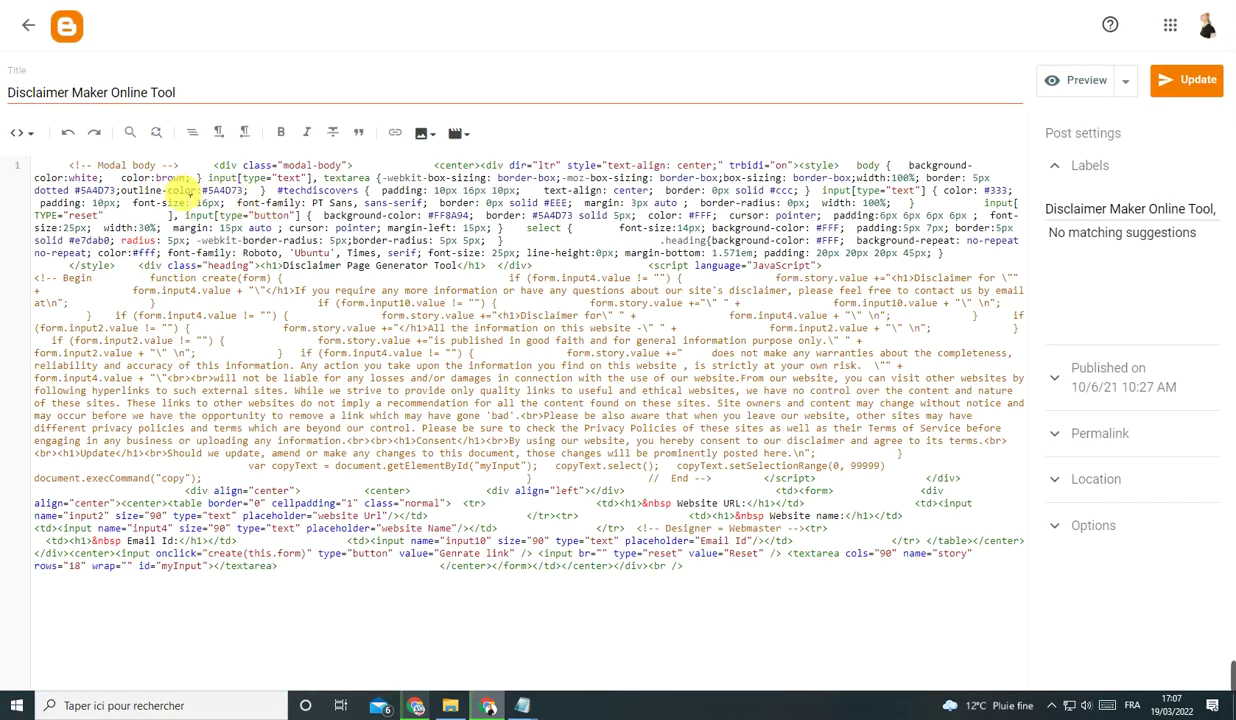
right_click(99, 172)
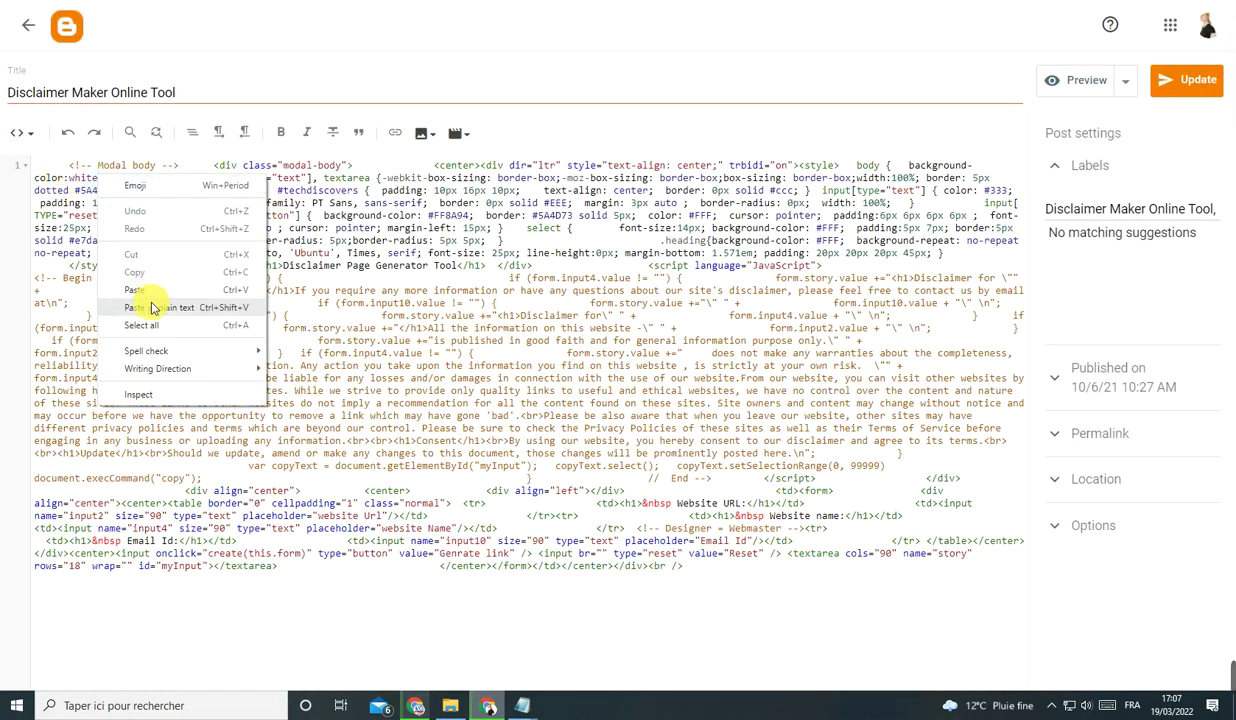
click(152, 320)
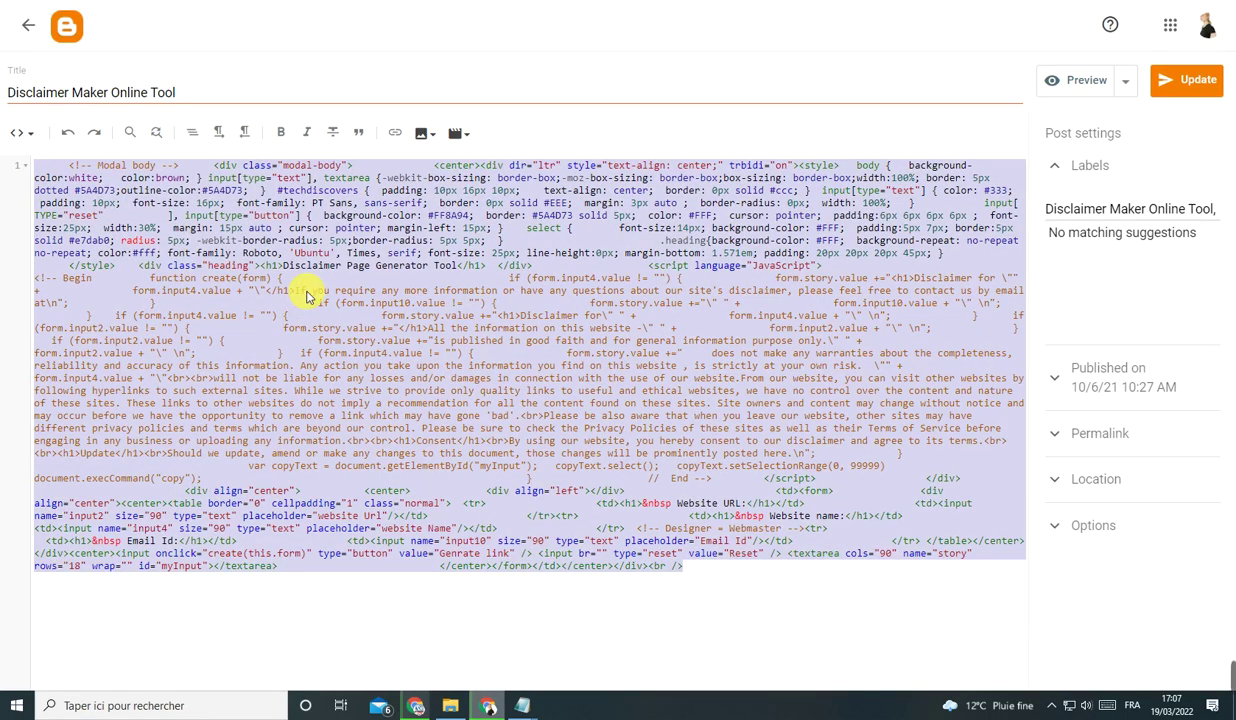
key(Delete)
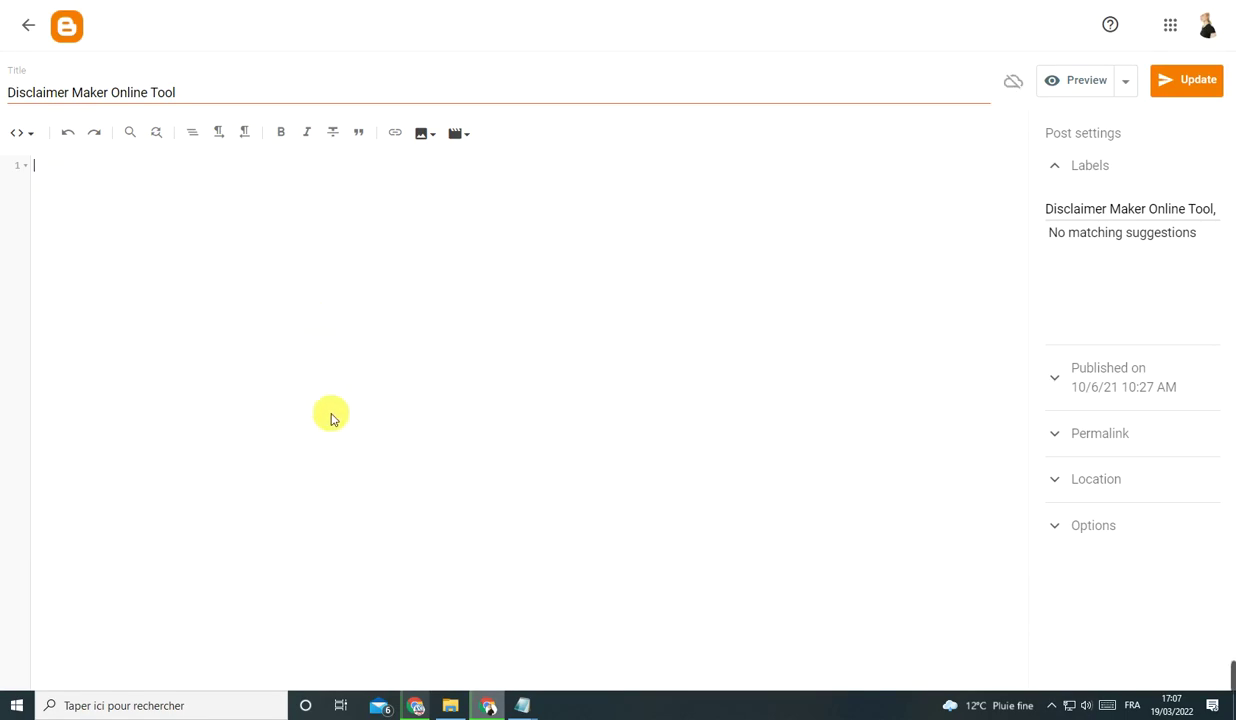
Switch to File Explorer, open Disclaimer Script.txt in Notepad and copy its entire code.
click(449, 707)
click(535, 243)
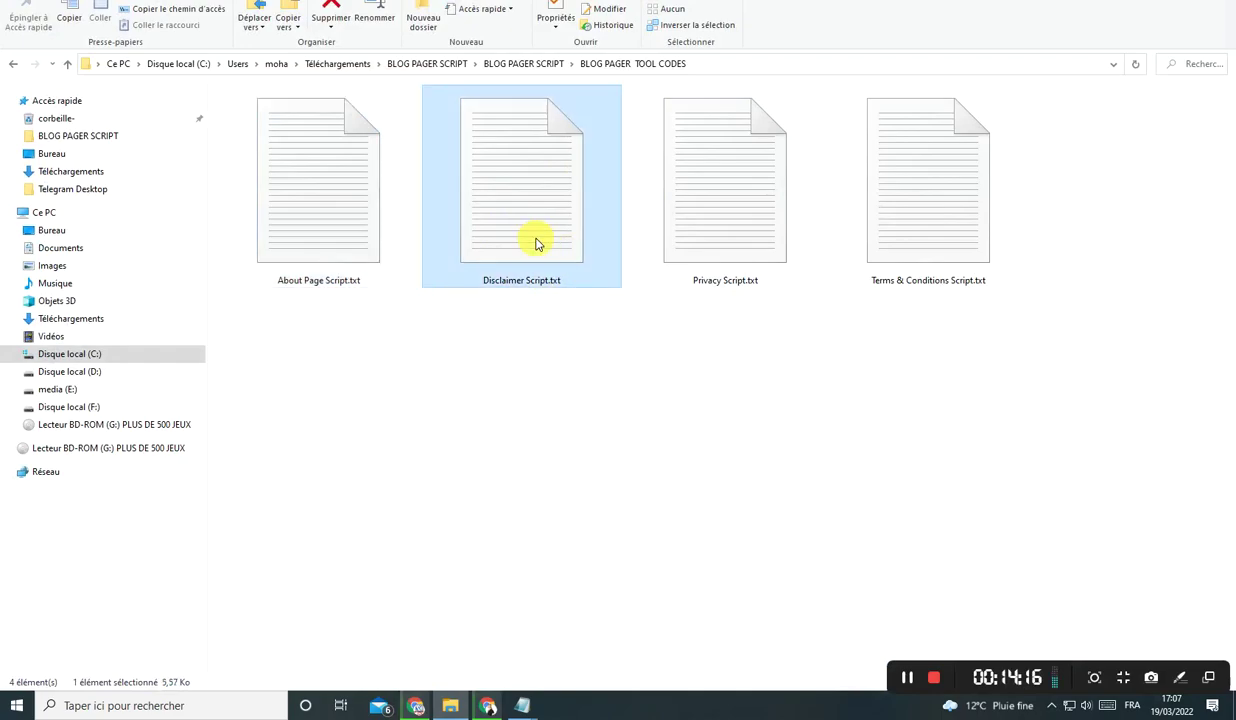
right_click(538, 244)
click(555, 246)
right_click(456, 193)
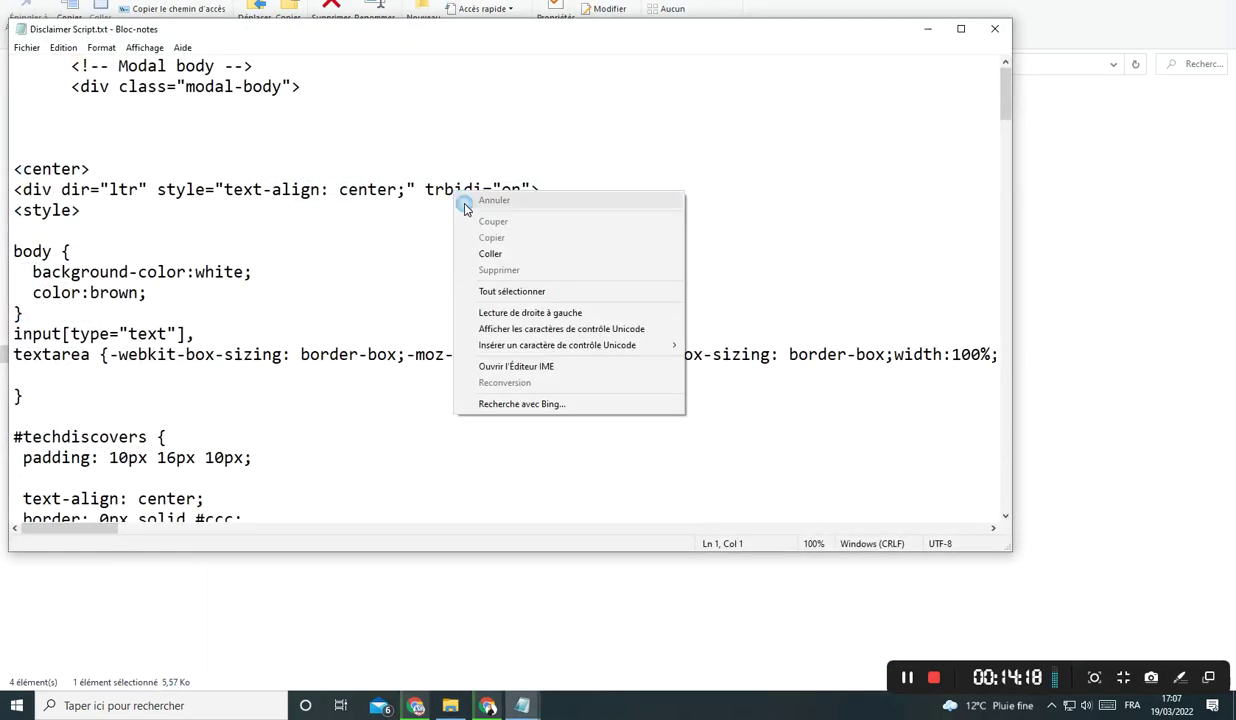
click(519, 290)
right_click(461, 235)
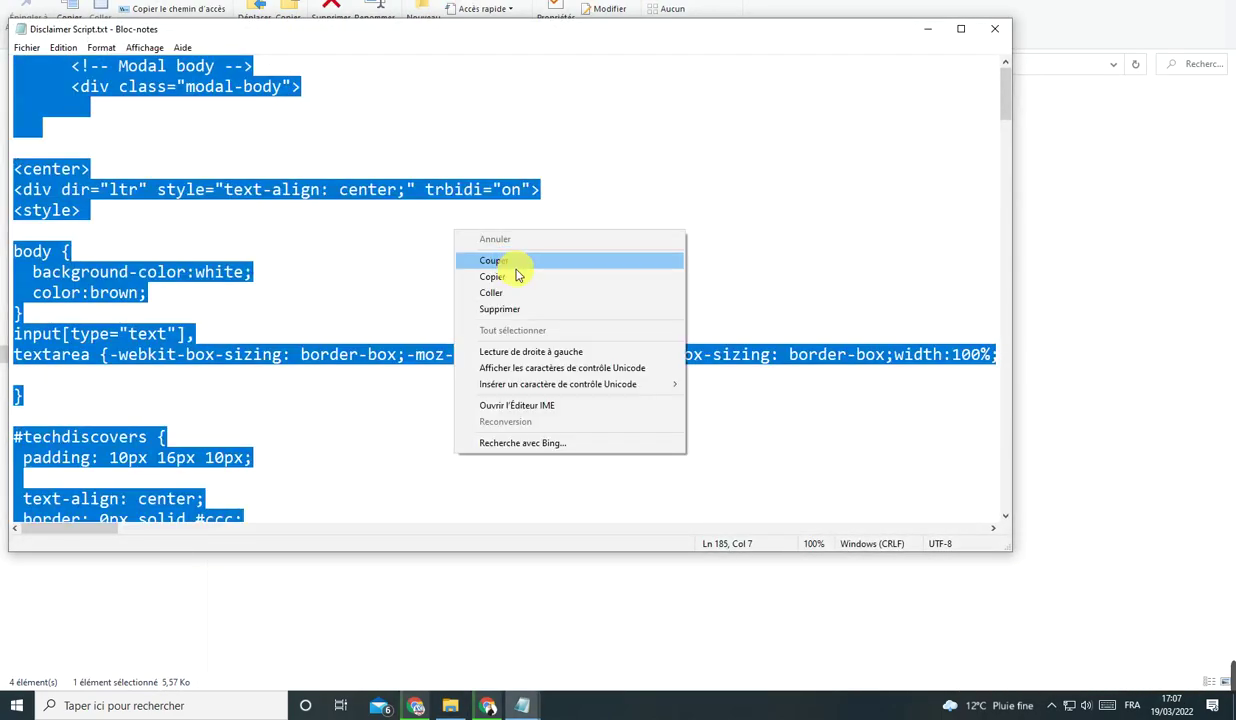
click(516, 276)
click(928, 28)
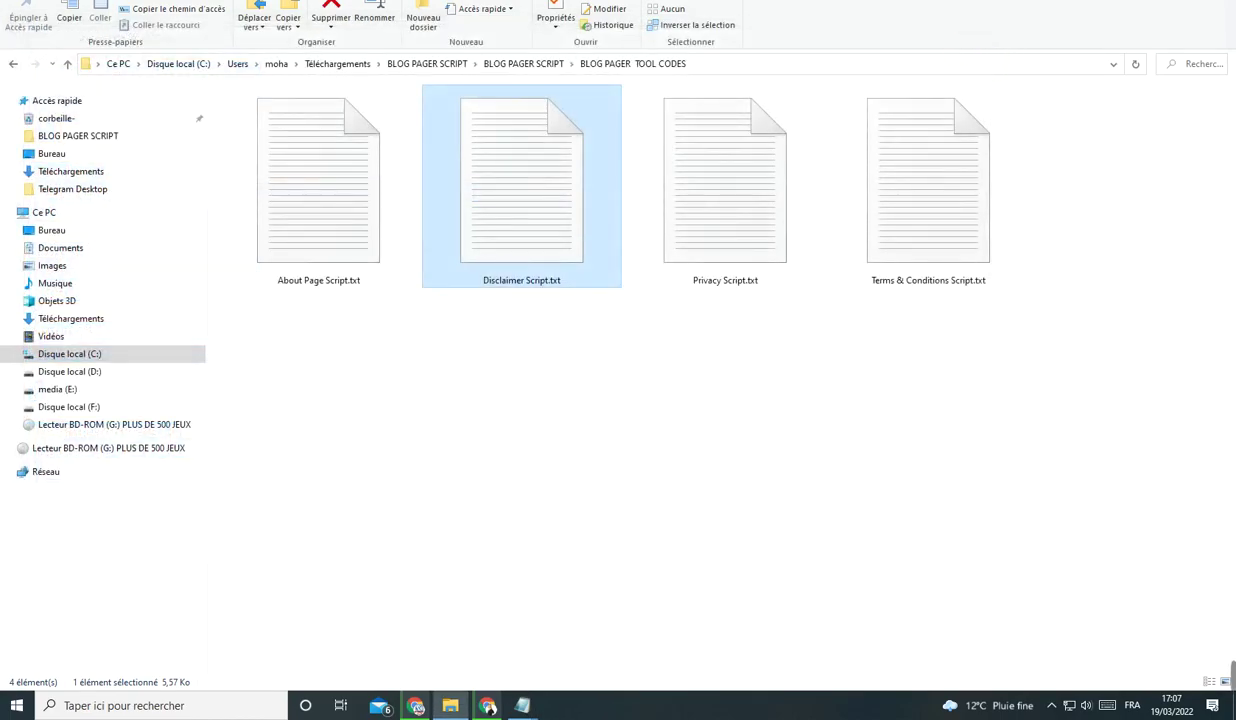
Return to Blogger, paste the disclaimer script into the Disclaimer Maker Online Tool post and update it.
click(822, 72)
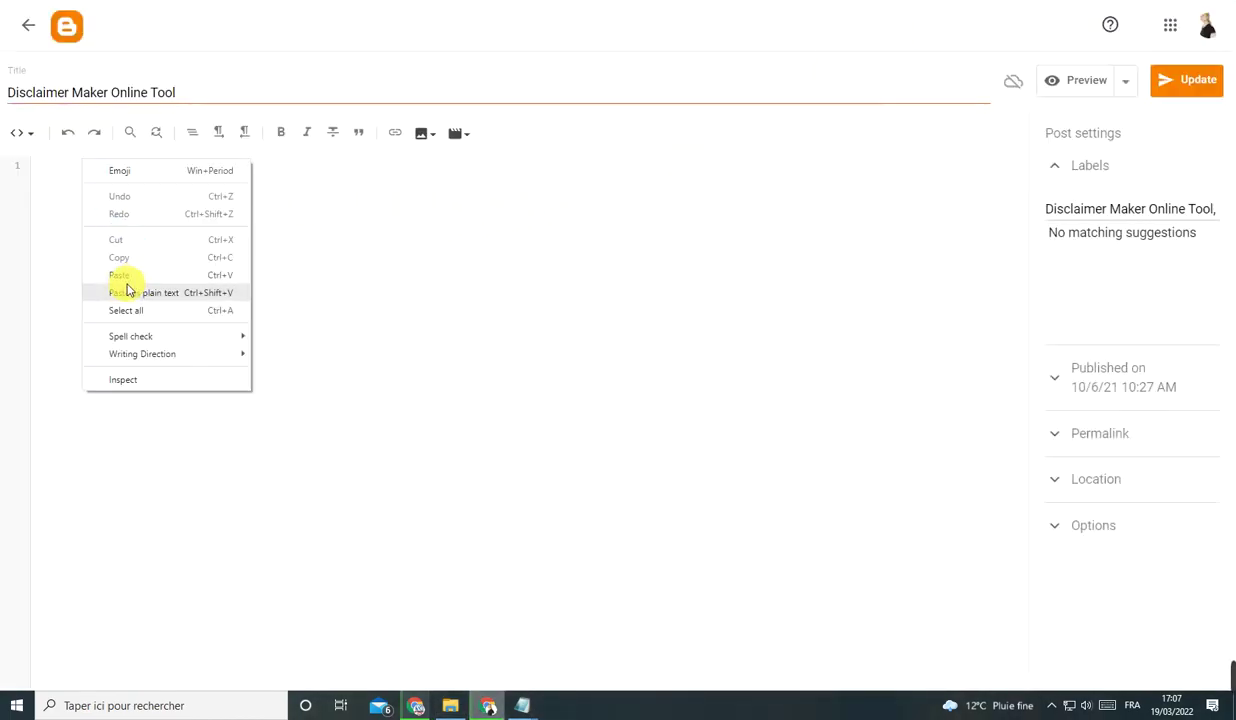
click(122, 283)
click(1180, 80)
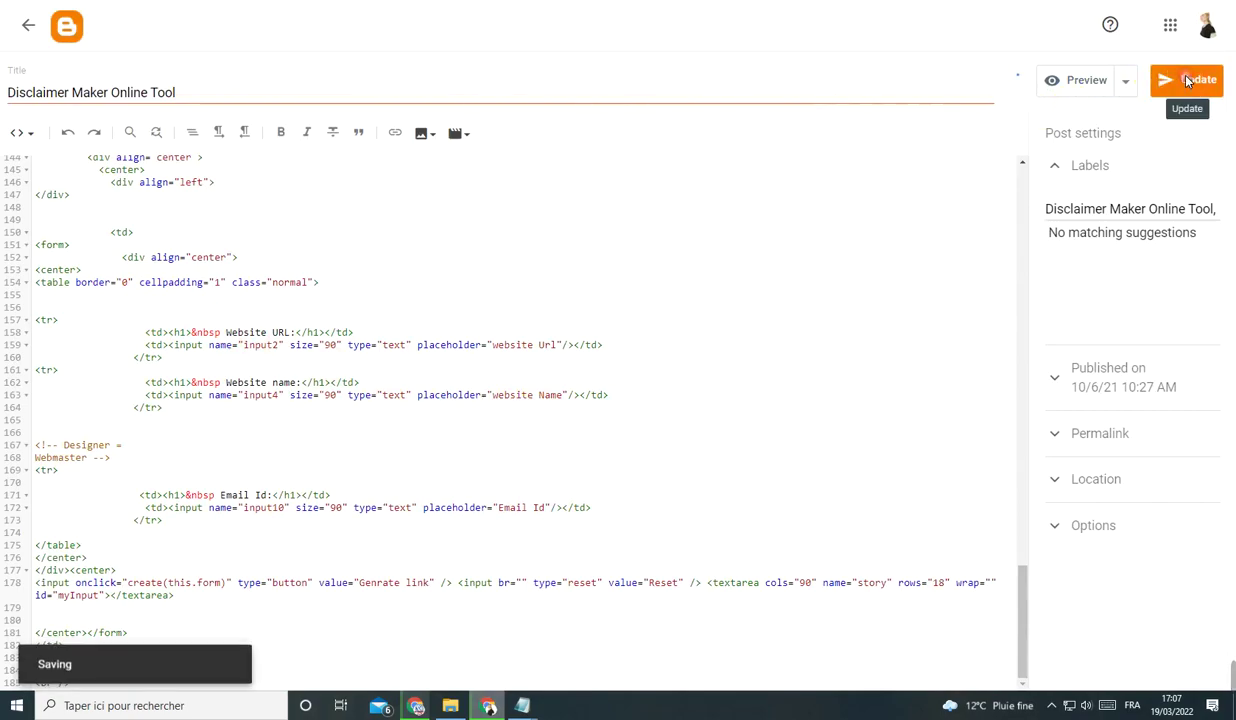
Return to the posts list, open the Terms & Conditions Maker Online post and delete all its HTML code.
click(28, 24)
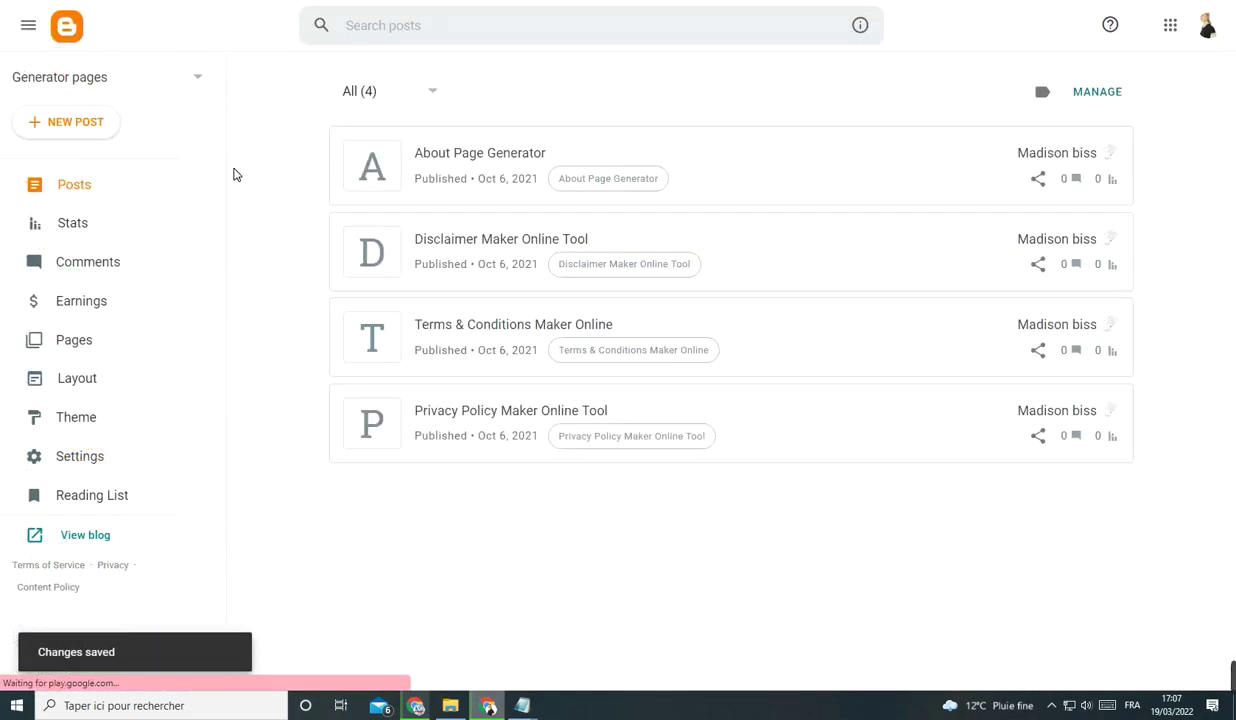
click(524, 331)
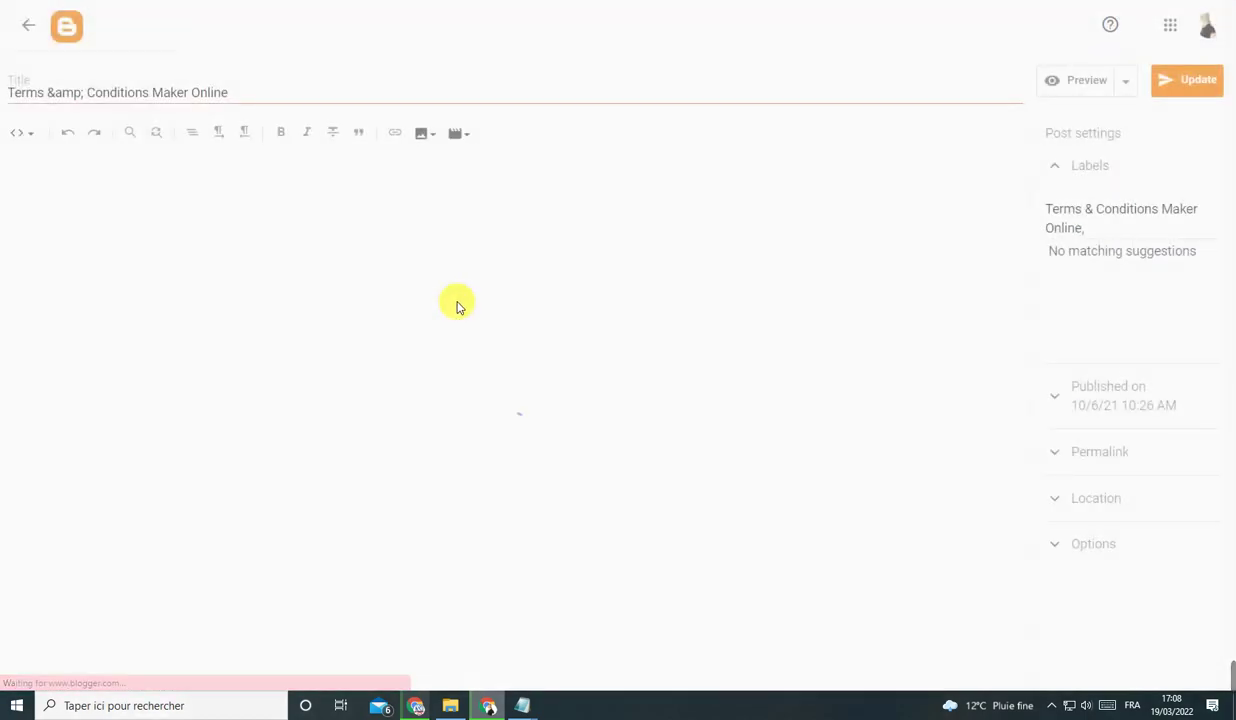
right_click(232, 214)
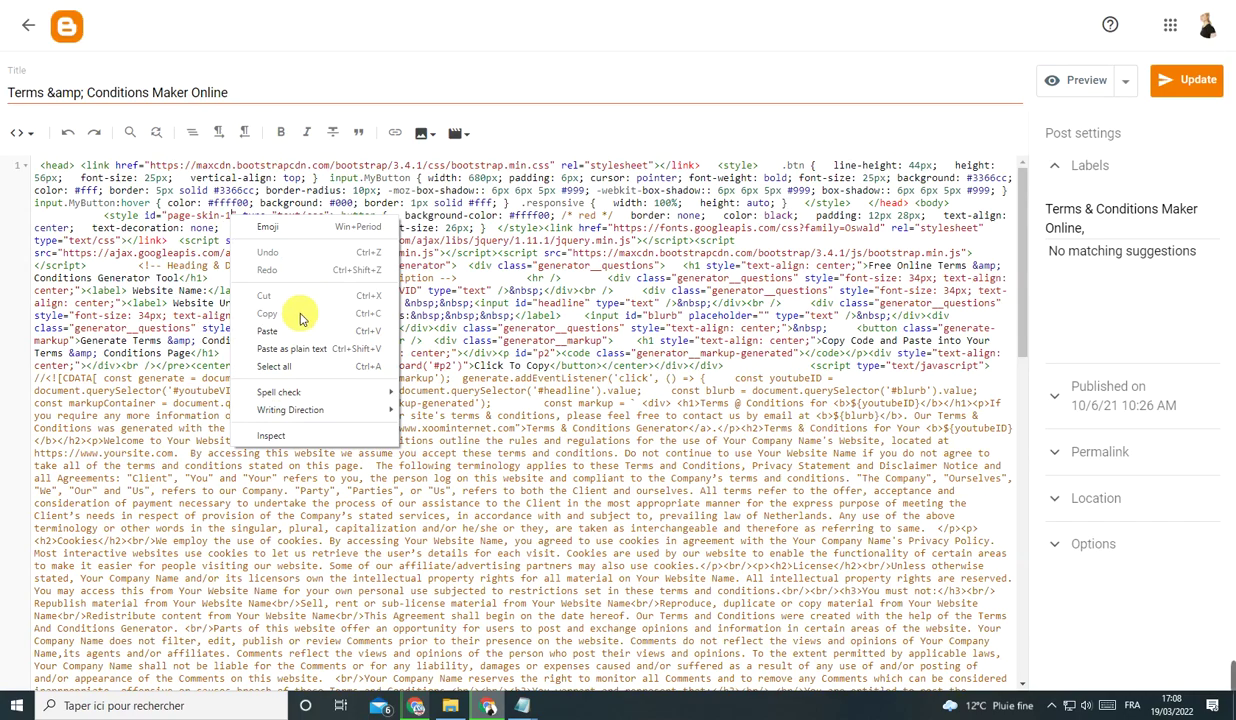
click(295, 365)
key(Delete)
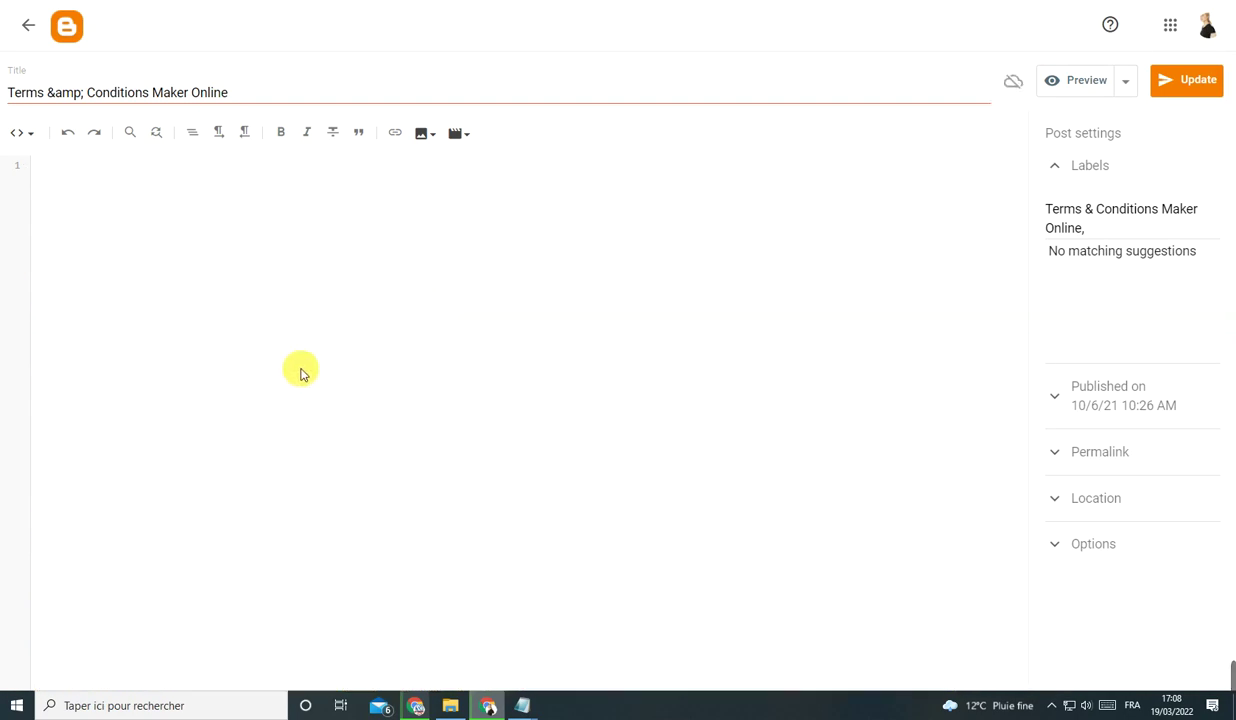
Switch to File Explorer, open Terms & Conditions Script.txt in Notepad, copy its entire code and close the file.
click(450, 705)
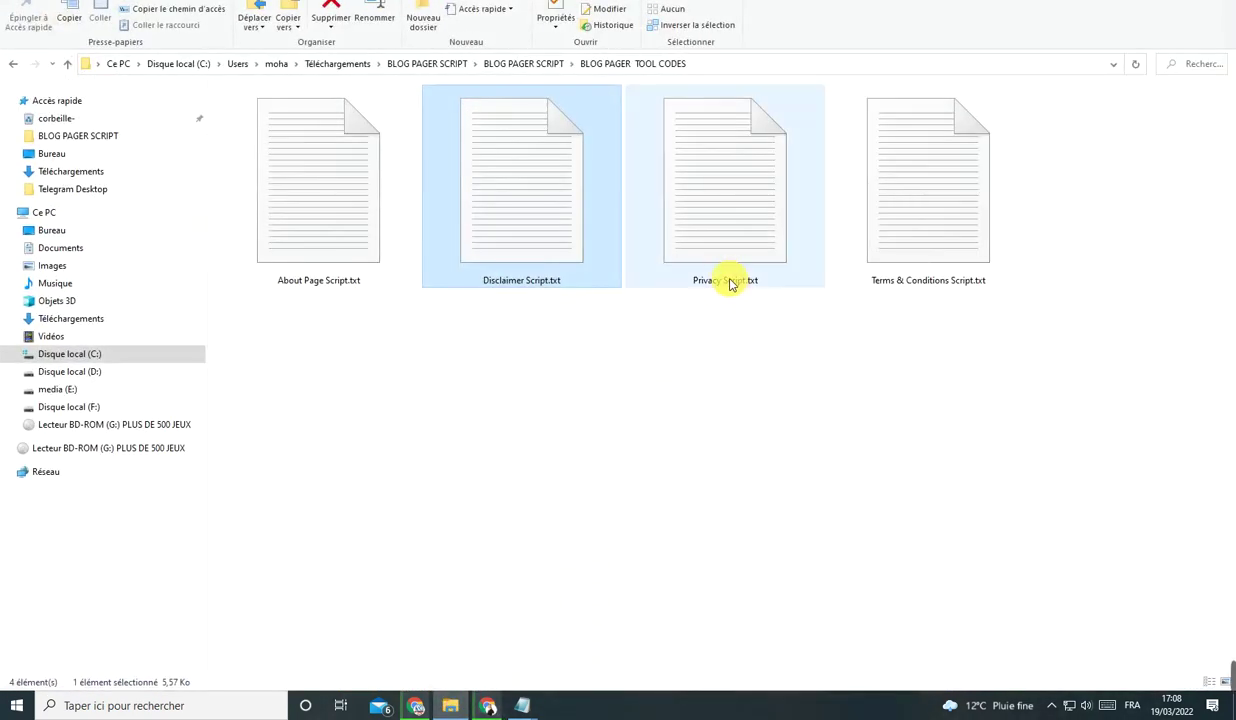
click(886, 224)
right_click(886, 224)
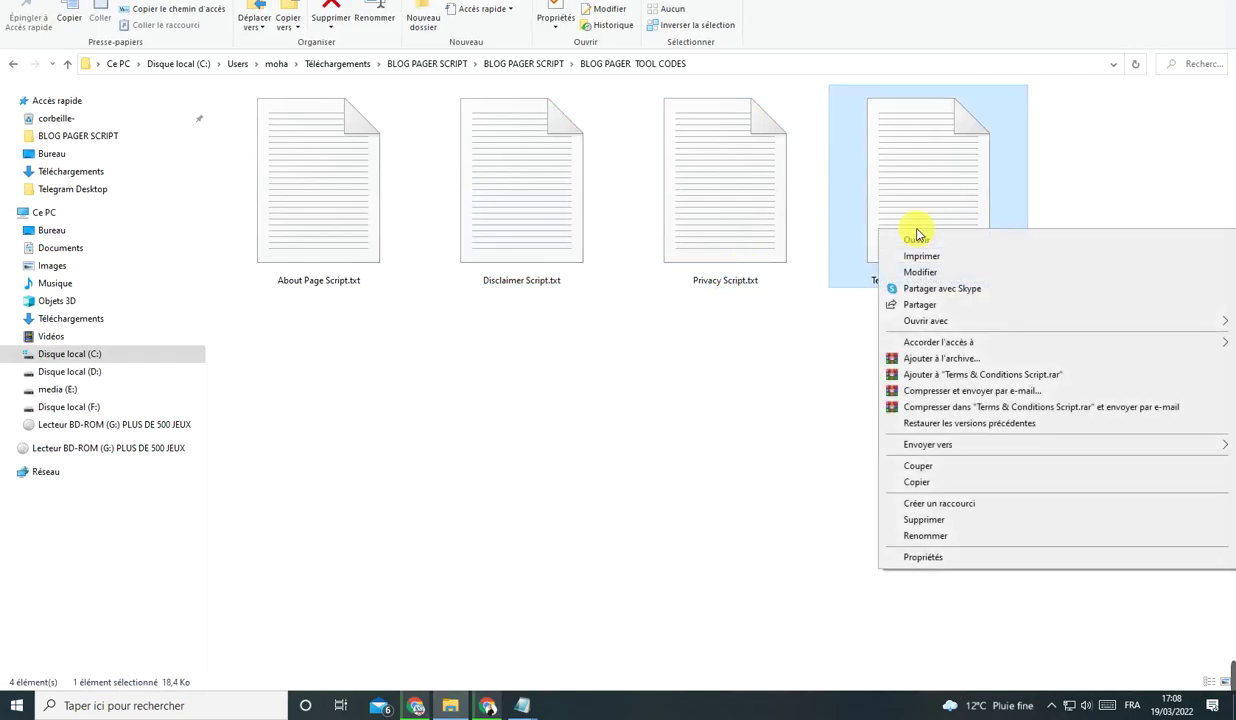
click(915, 238)
right_click(475, 187)
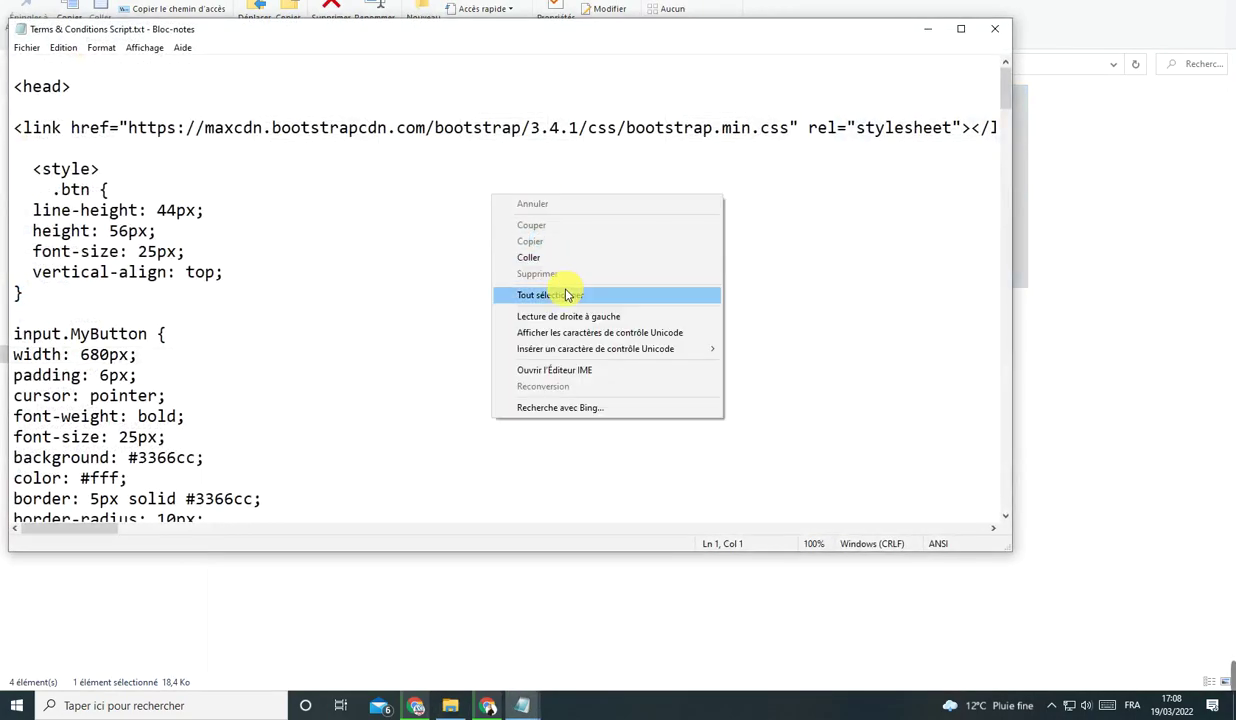
click(560, 284)
right_click(475, 278)
click(516, 320)
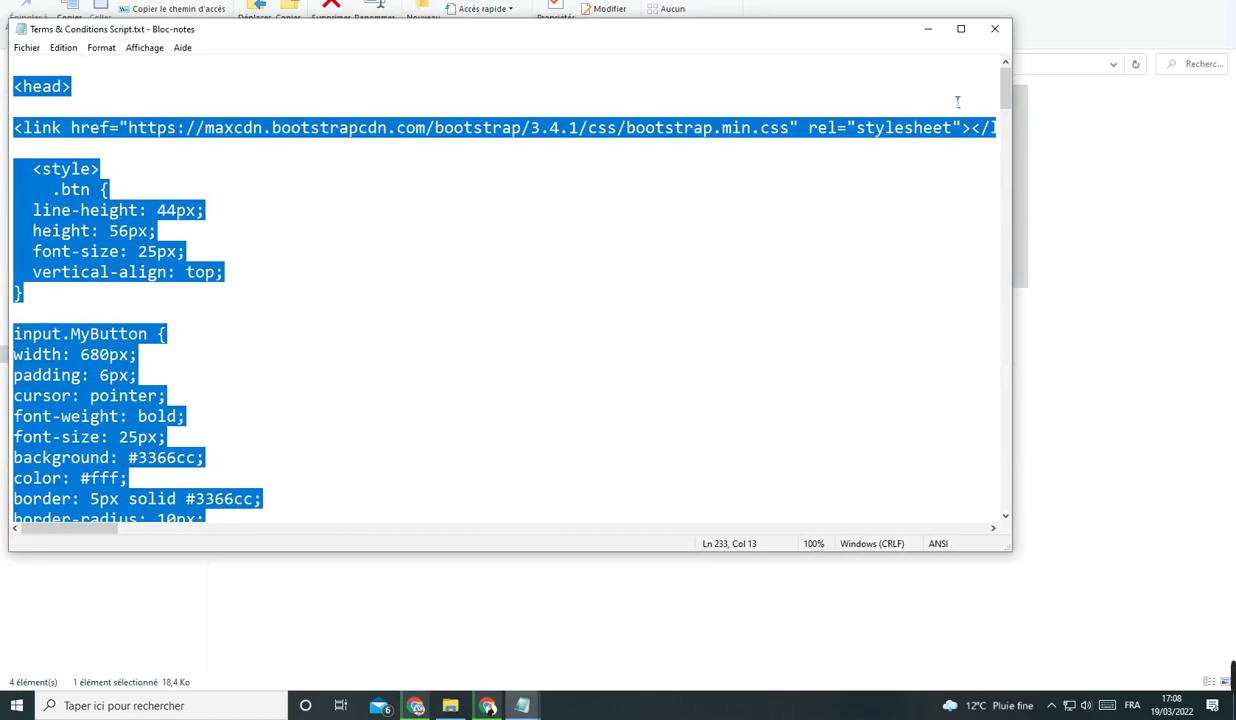
click(990, 35)
Return to Blogger, paste the terms script into the Terms & Conditions Maker Online post and update it.
key(alt+Tab)
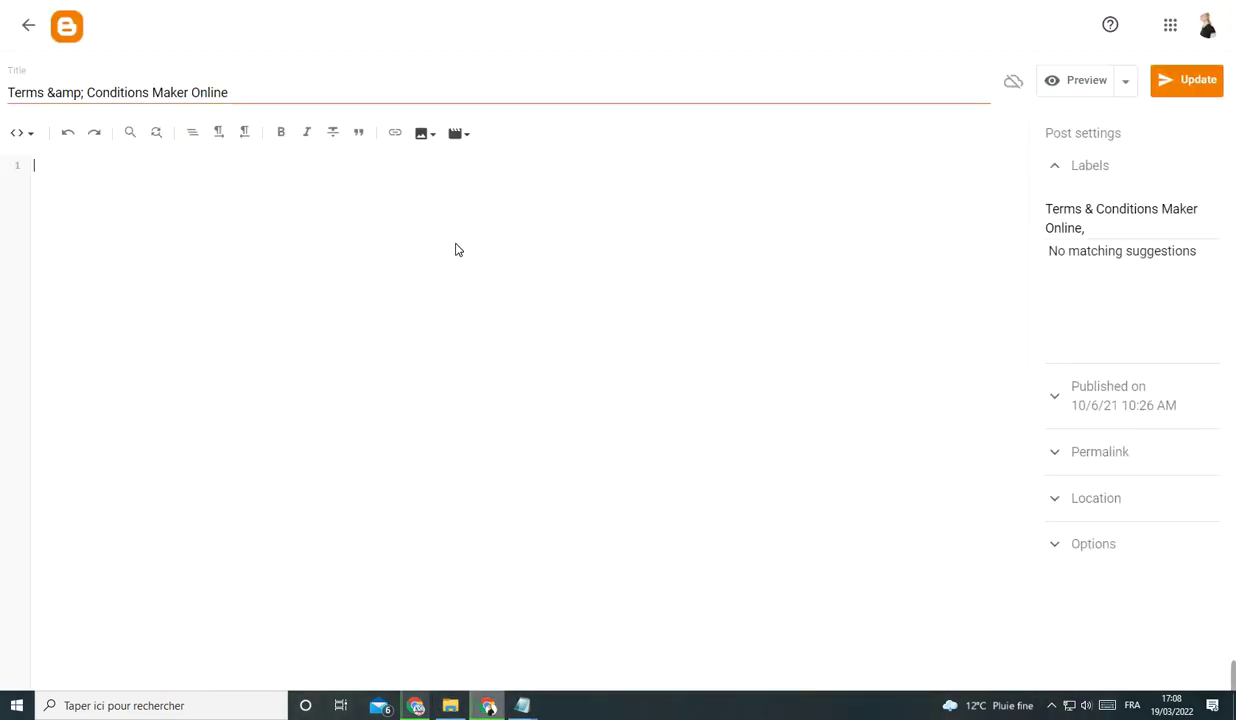
click(136, 170)
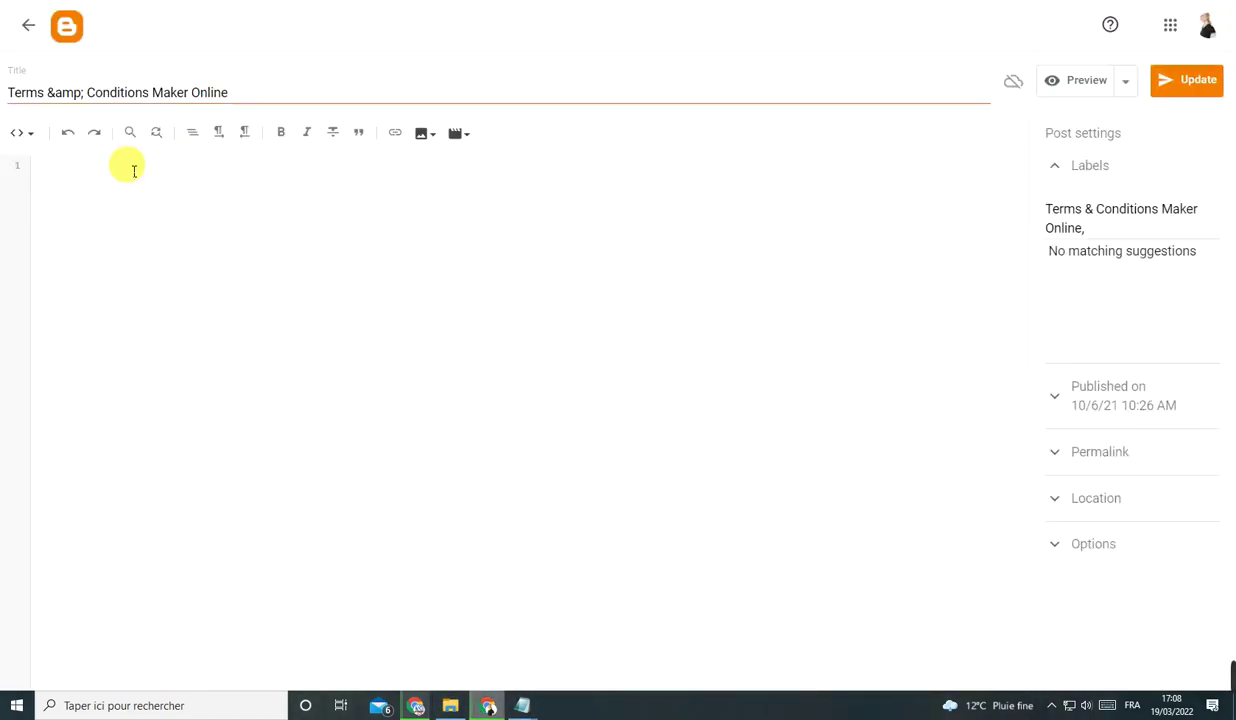
key(ctrl+v)
click(1187, 88)
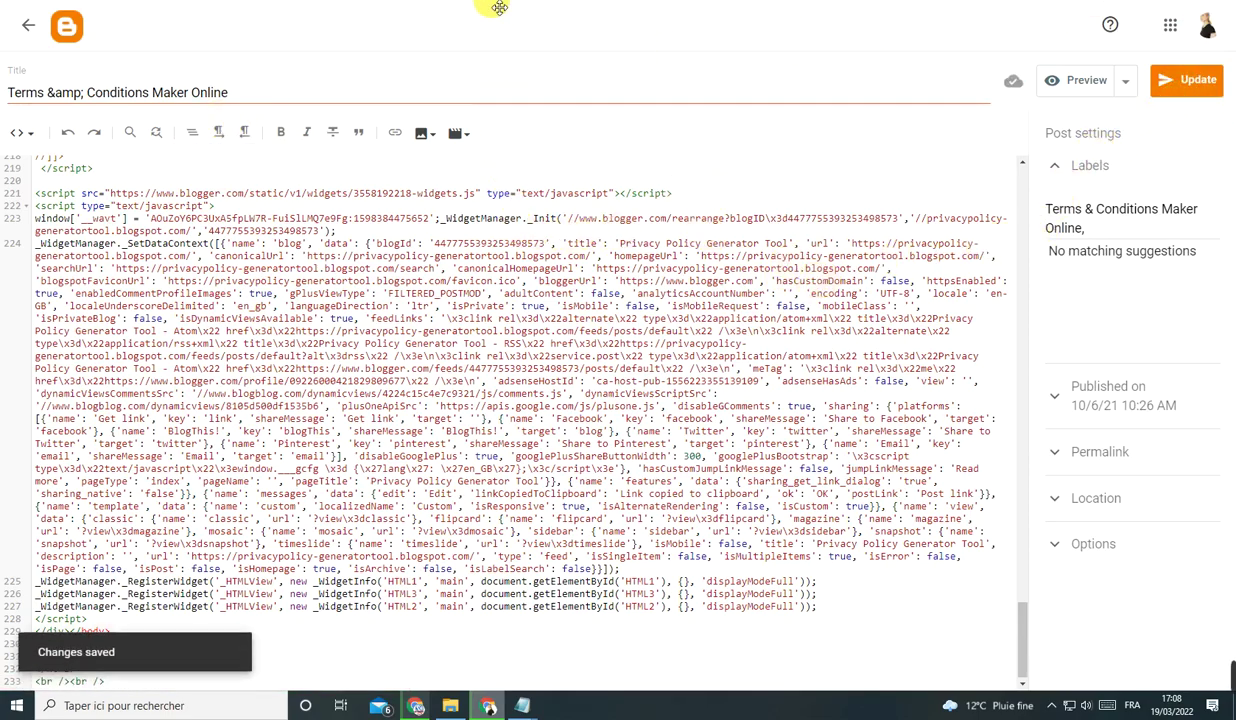
Go back to the posts list, open the Privacy Policy Maker Online Tool post and clear its HTML code.
click(28, 25)
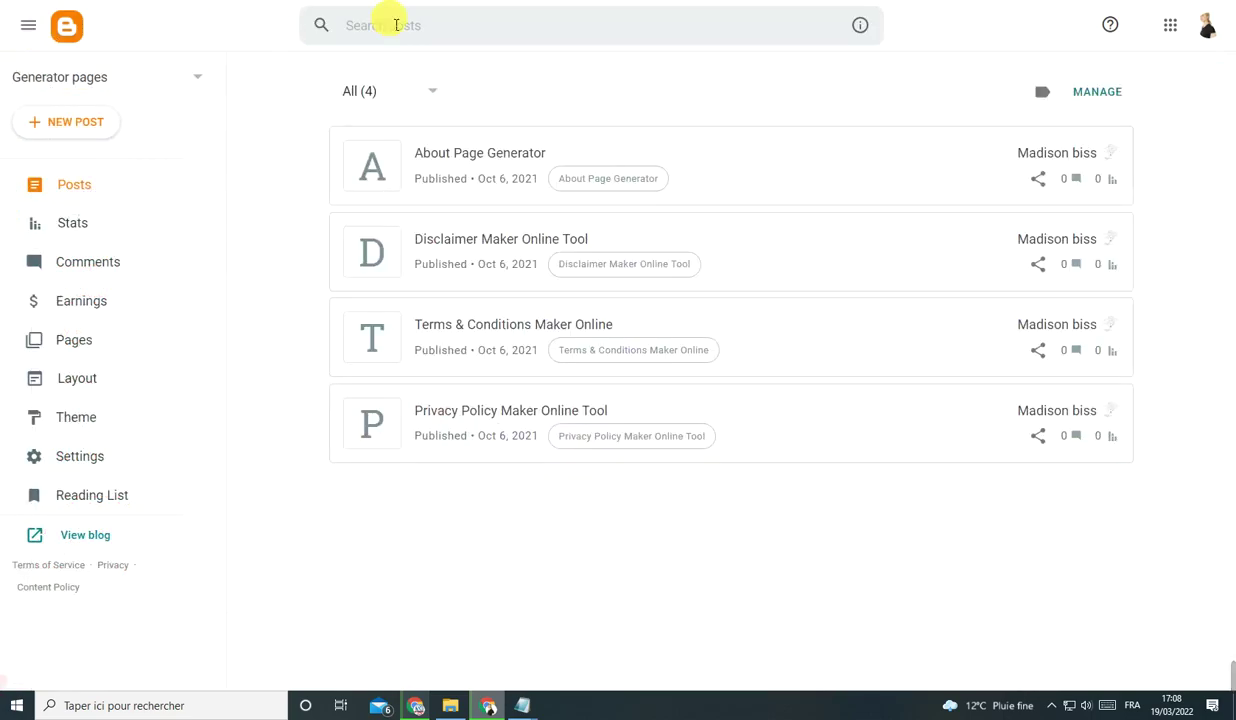
click(491, 425)
right_click(375, 245)
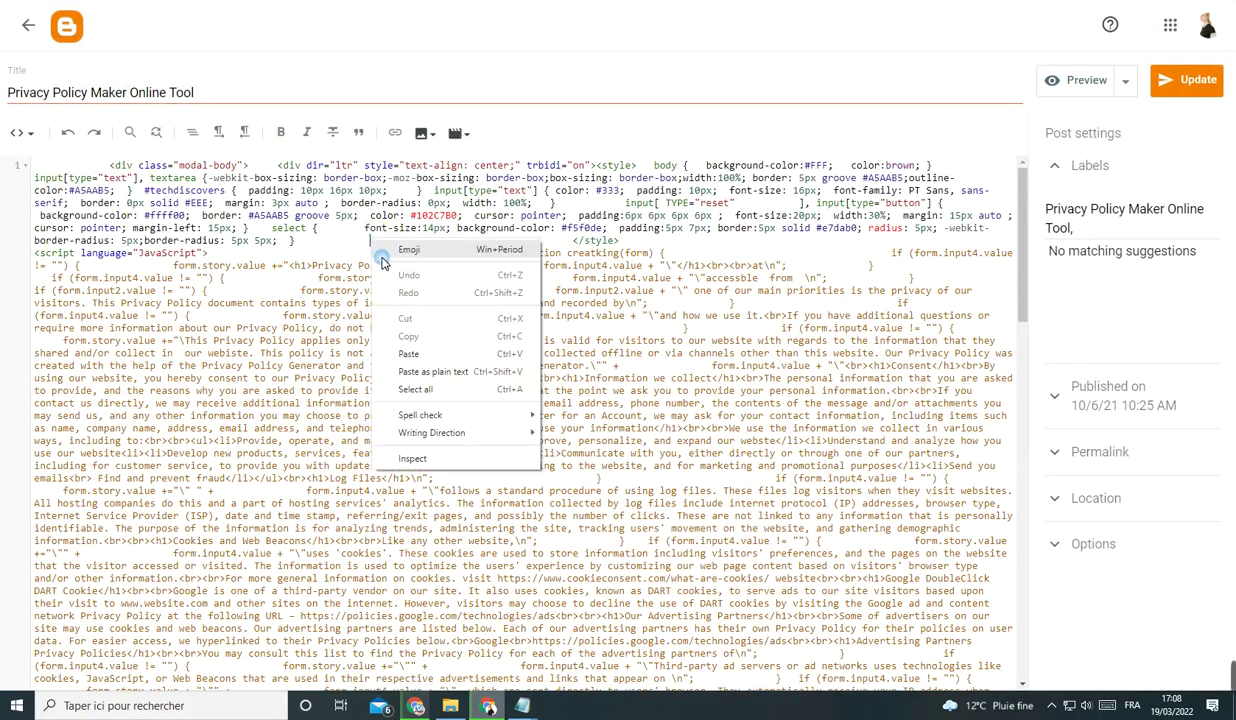
click(418, 389)
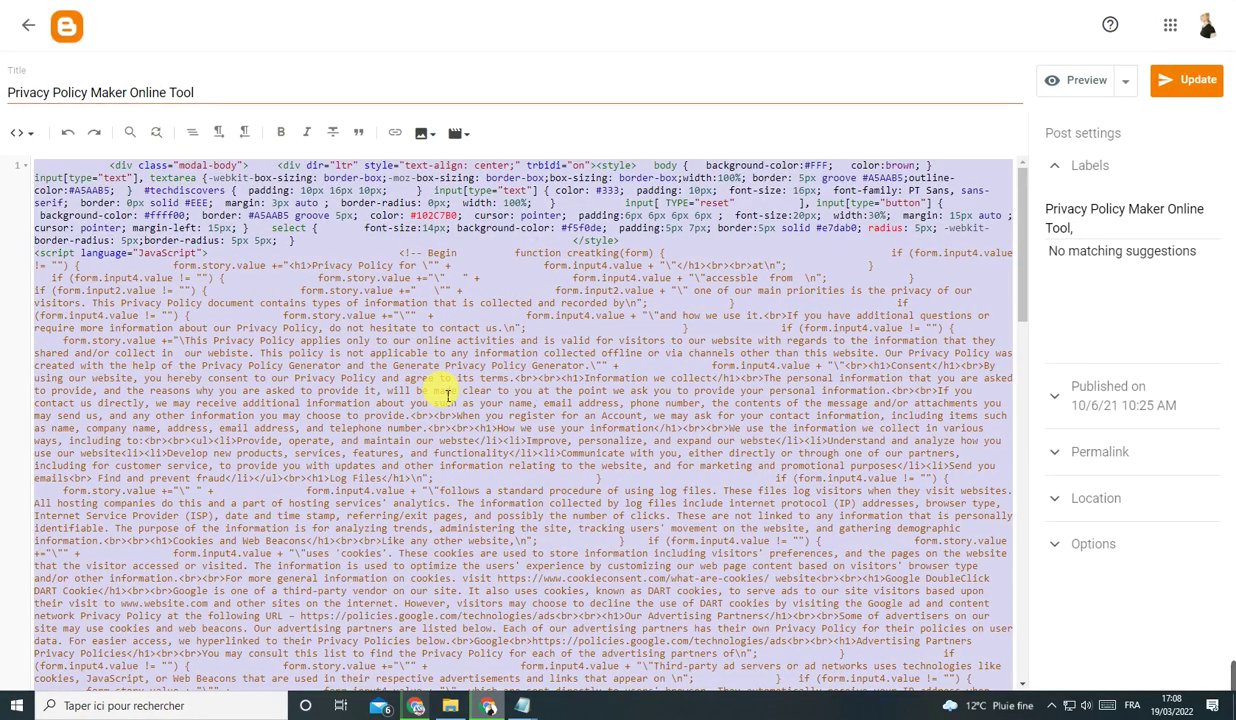
key(Delete)
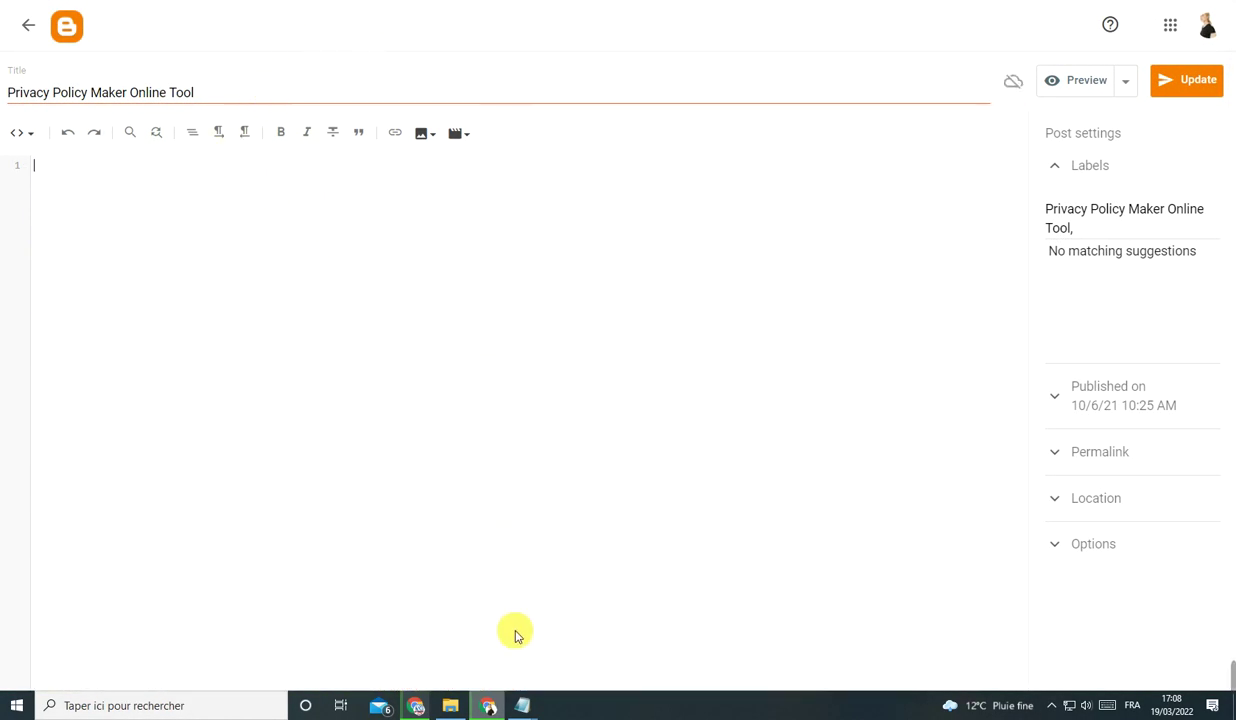
Switch to File Explorer, open Privacy Script.txt in Notepad, copy its entire code and close the file.
click(450, 705)
click(712, 225)
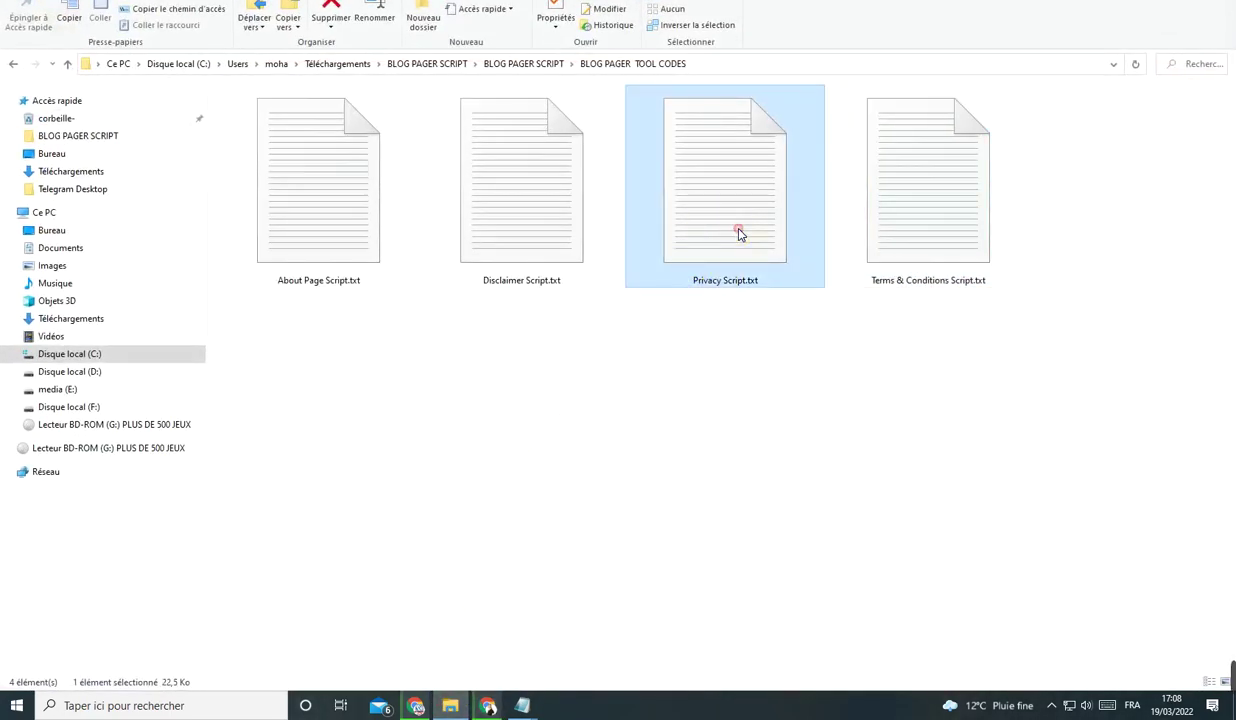
right_click(708, 215)
click(737, 241)
right_click(551, 186)
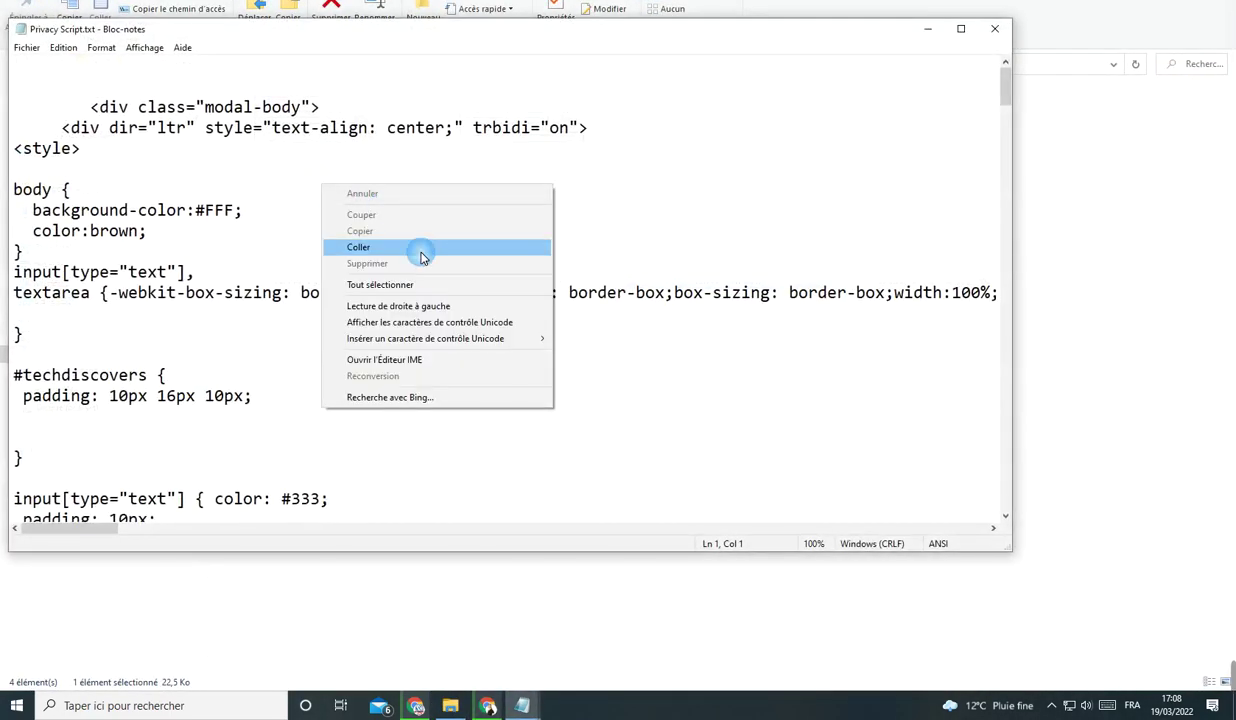
click(414, 286)
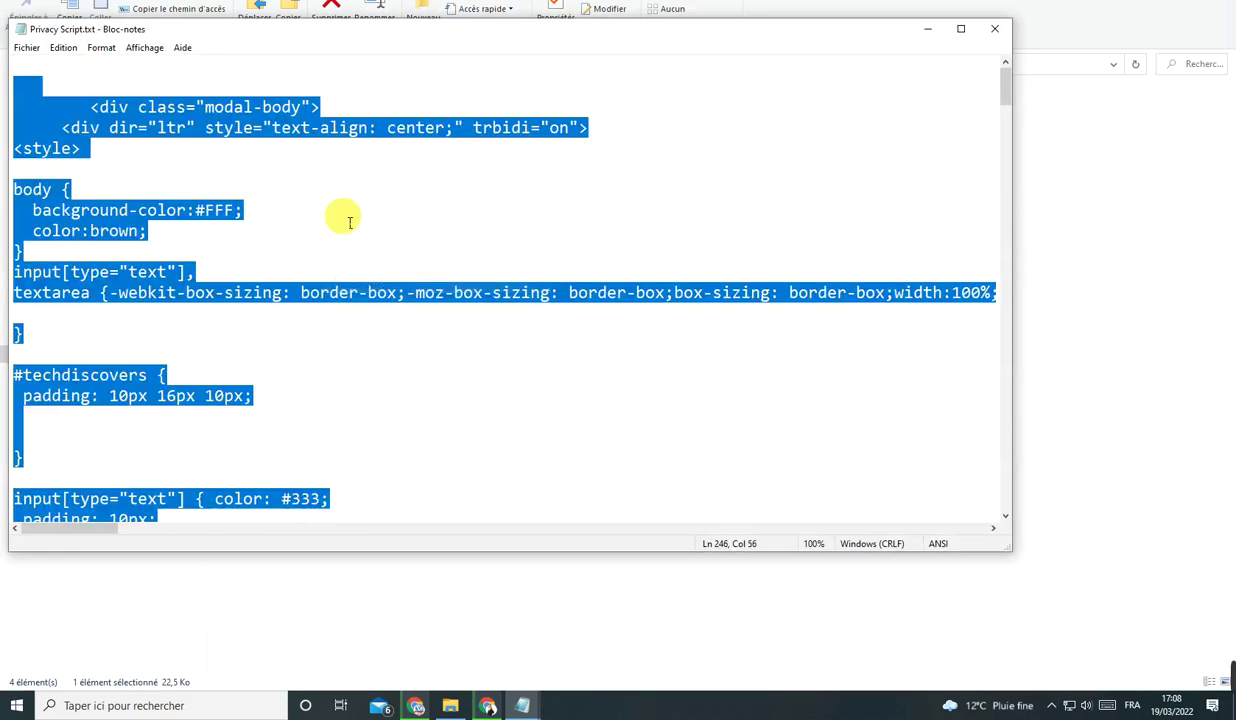
right_click(336, 216)
click(386, 262)
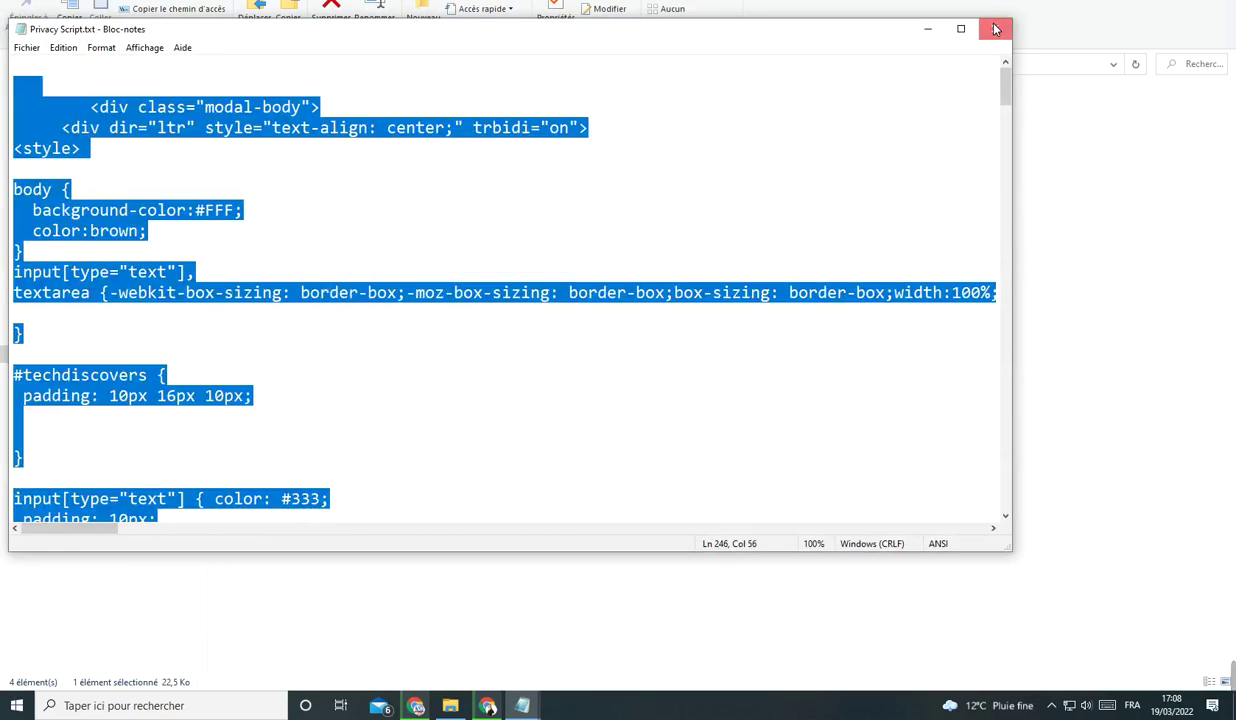
click(995, 29)
Return to Blogger, paste the privacy script into the Privacy Policy Maker Online Tool post, update it and go back to the posts list.
click(270, 155)
click(128, 169)
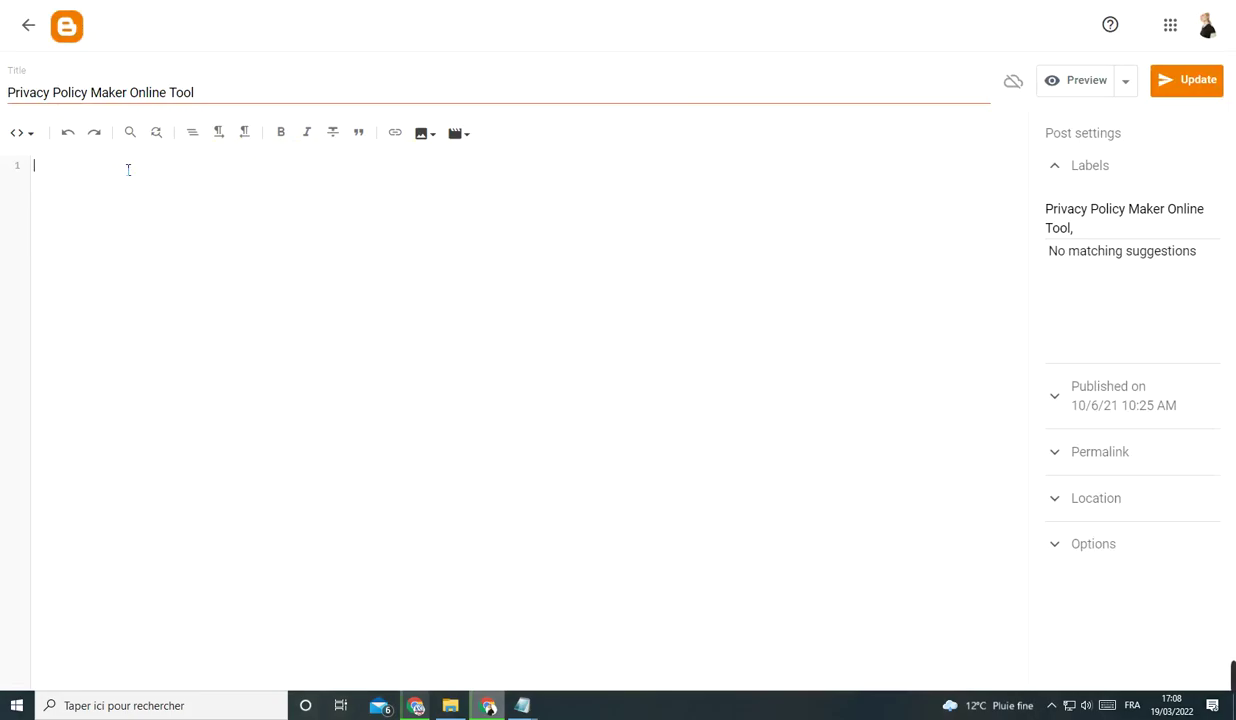
key(ctrl+v)
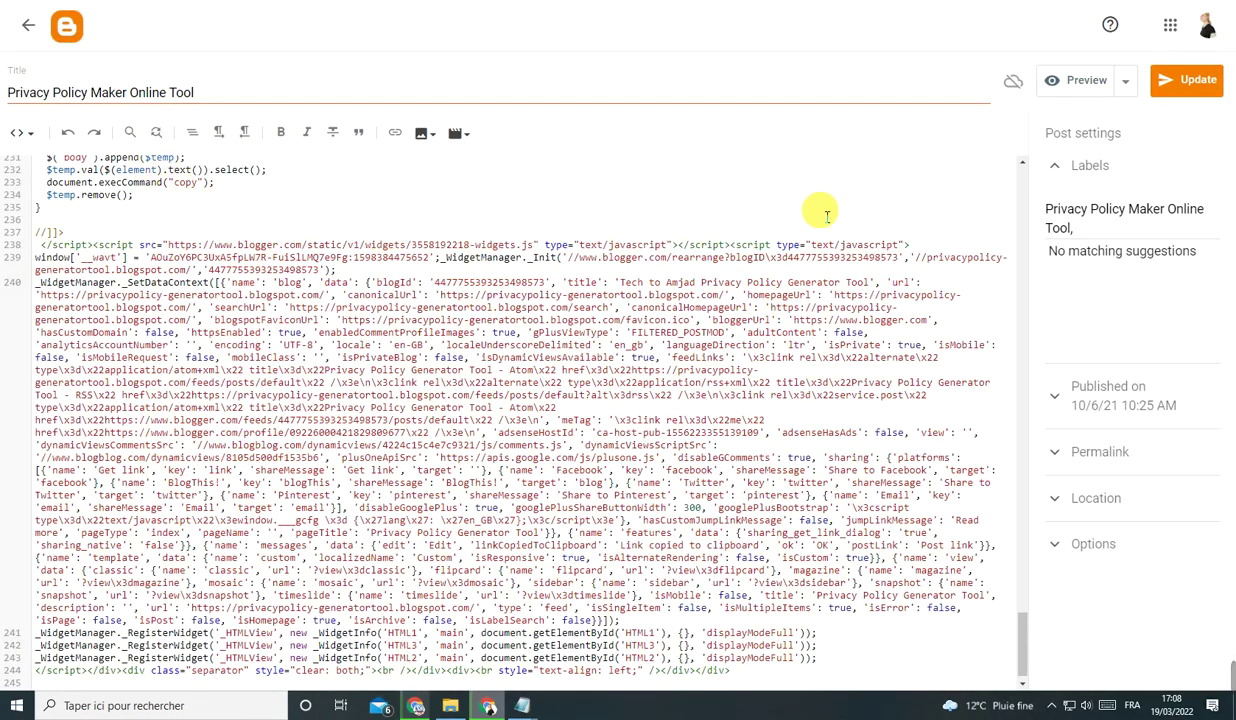
click(1186, 80)
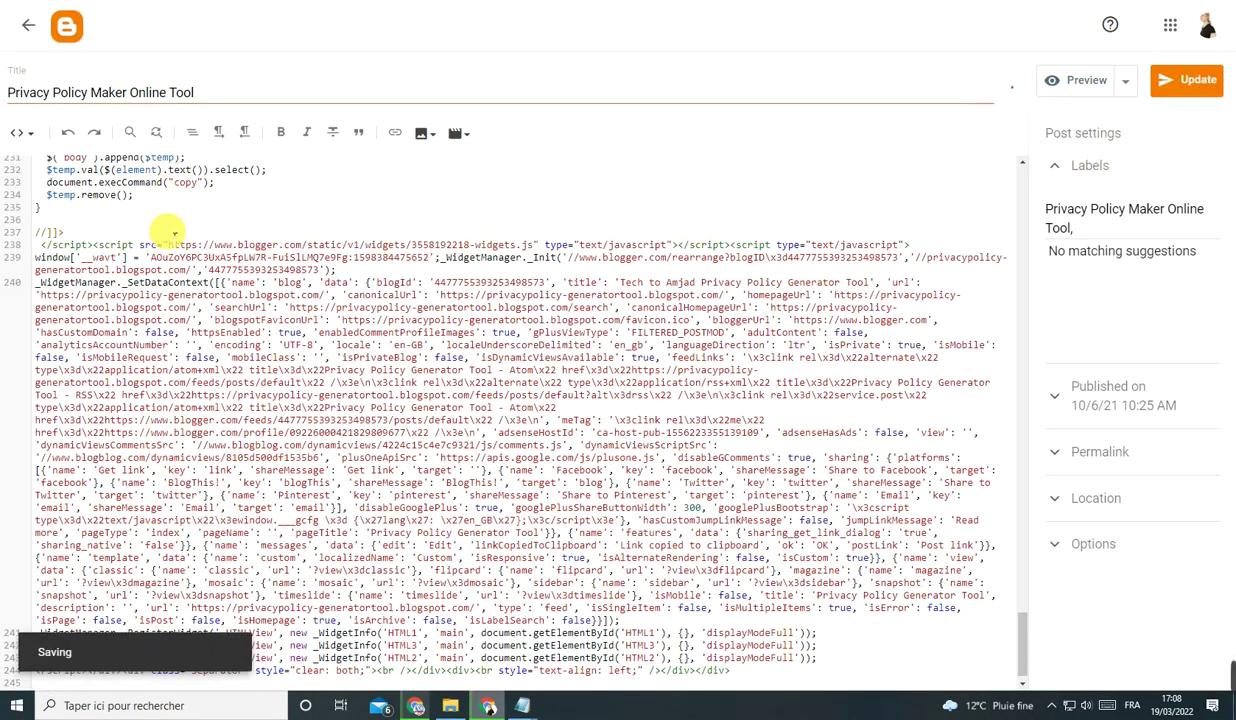
click(28, 30)
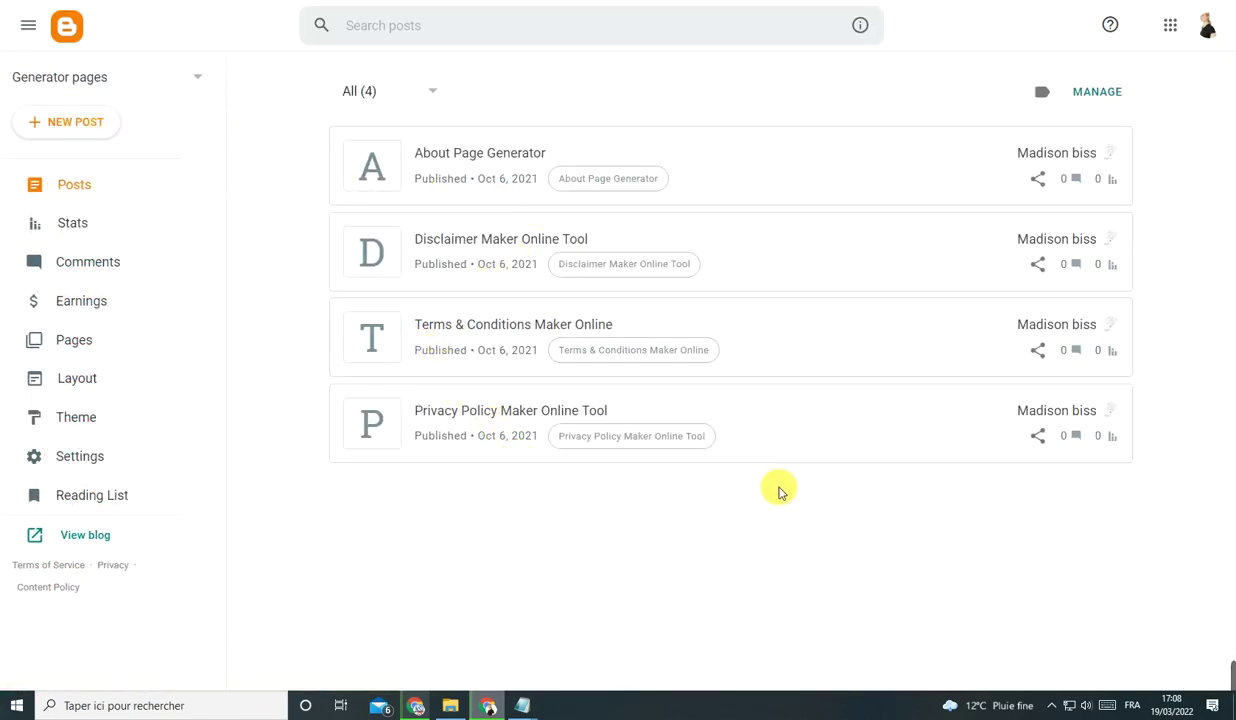
Switch to the live blog's home page and examine its generator tool cards and the sections below them.
mouse_move(1230, 677)
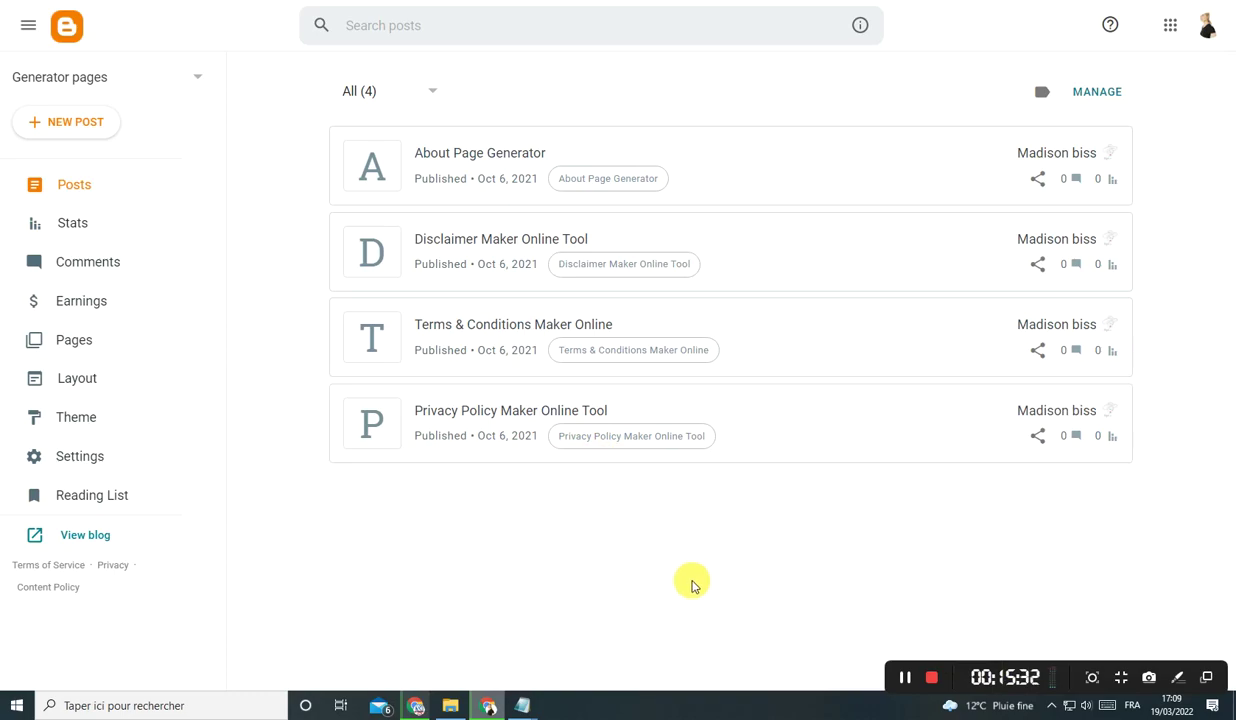
click(499, 439)
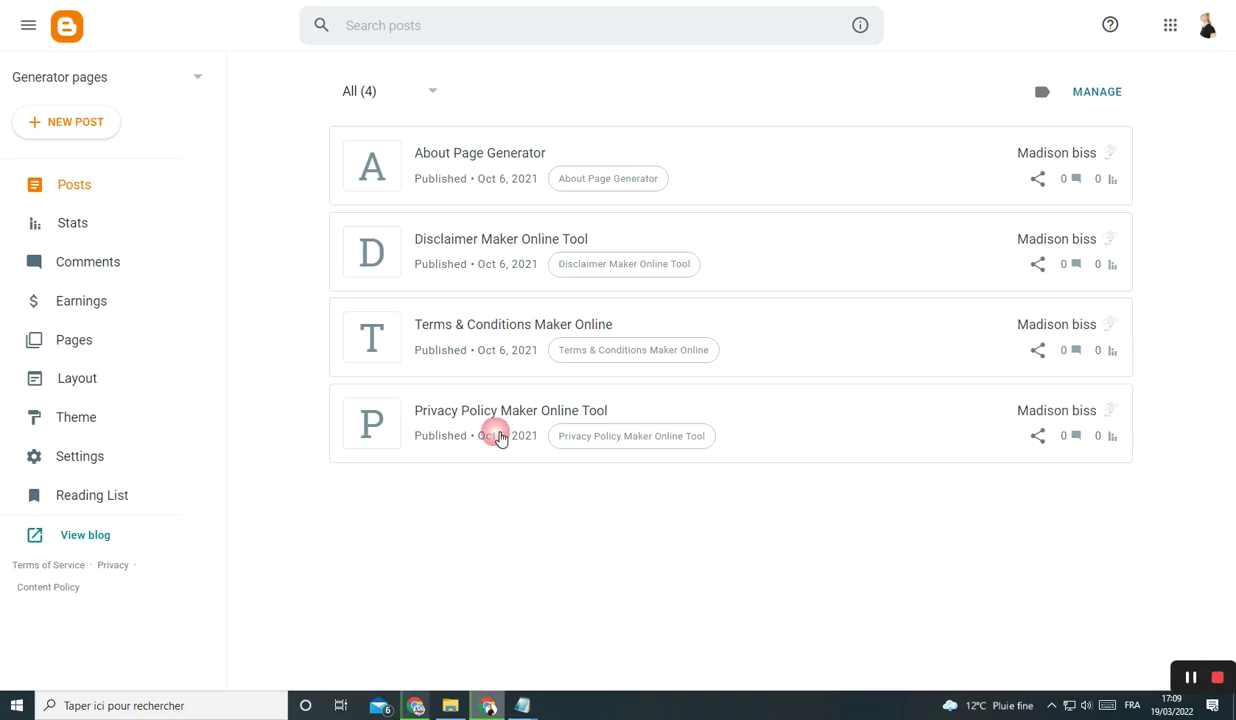
click(500, 0)
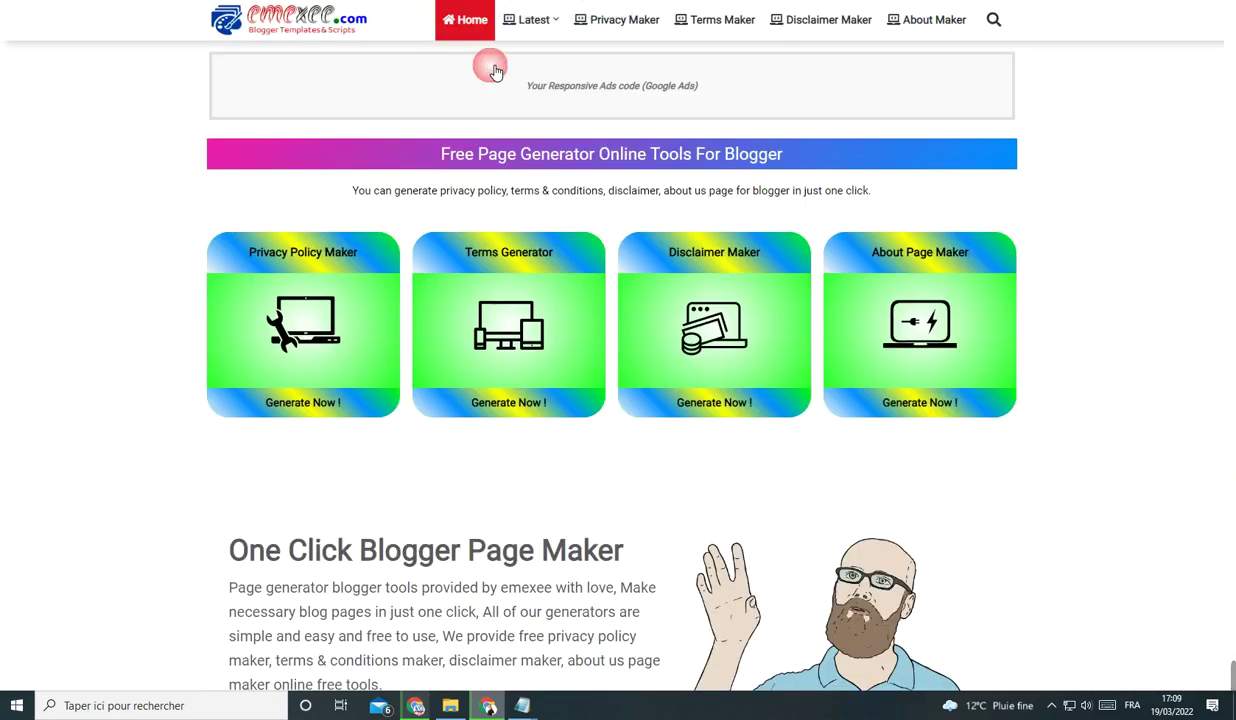
click(466, 107)
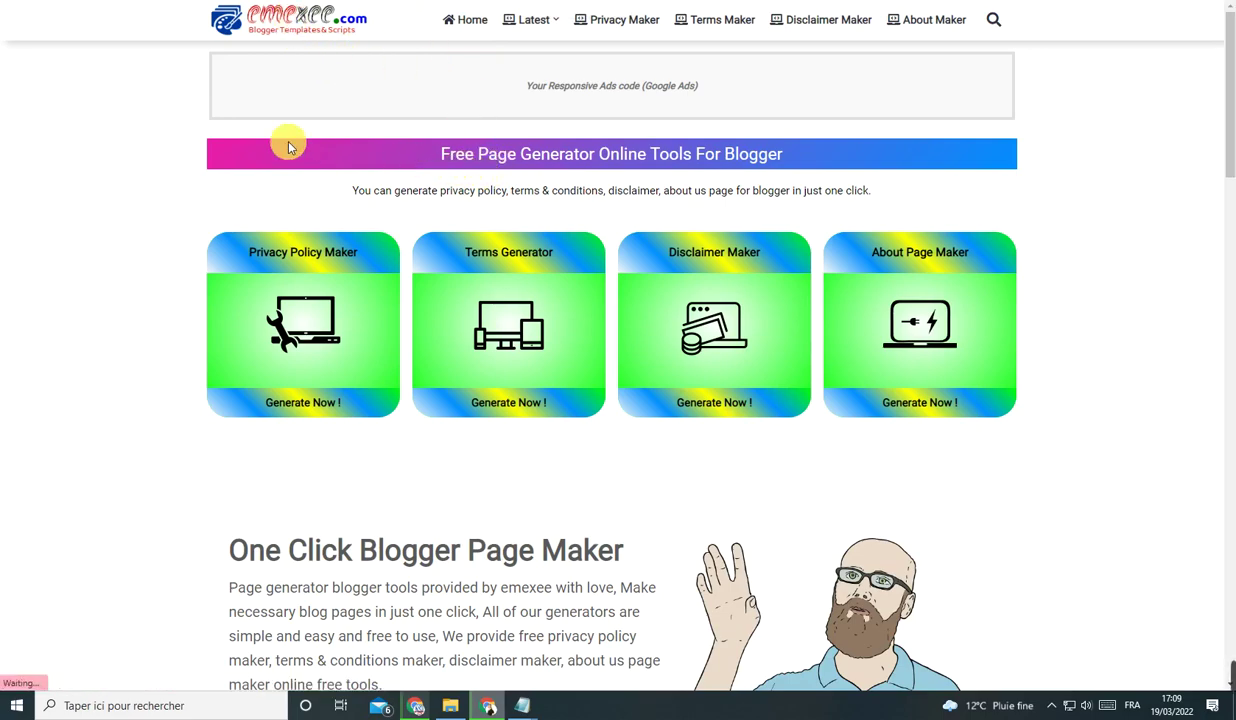
scroll(570, 270, down, 1)
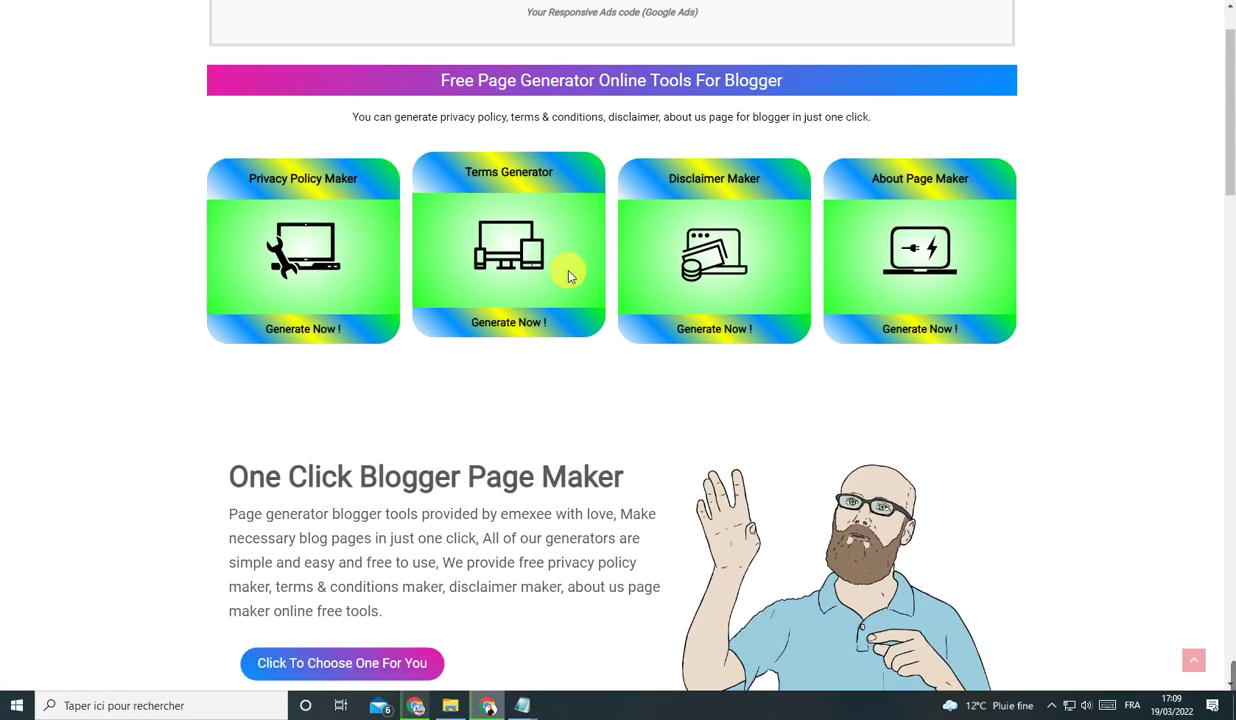
scroll(568, 276, down, 2)
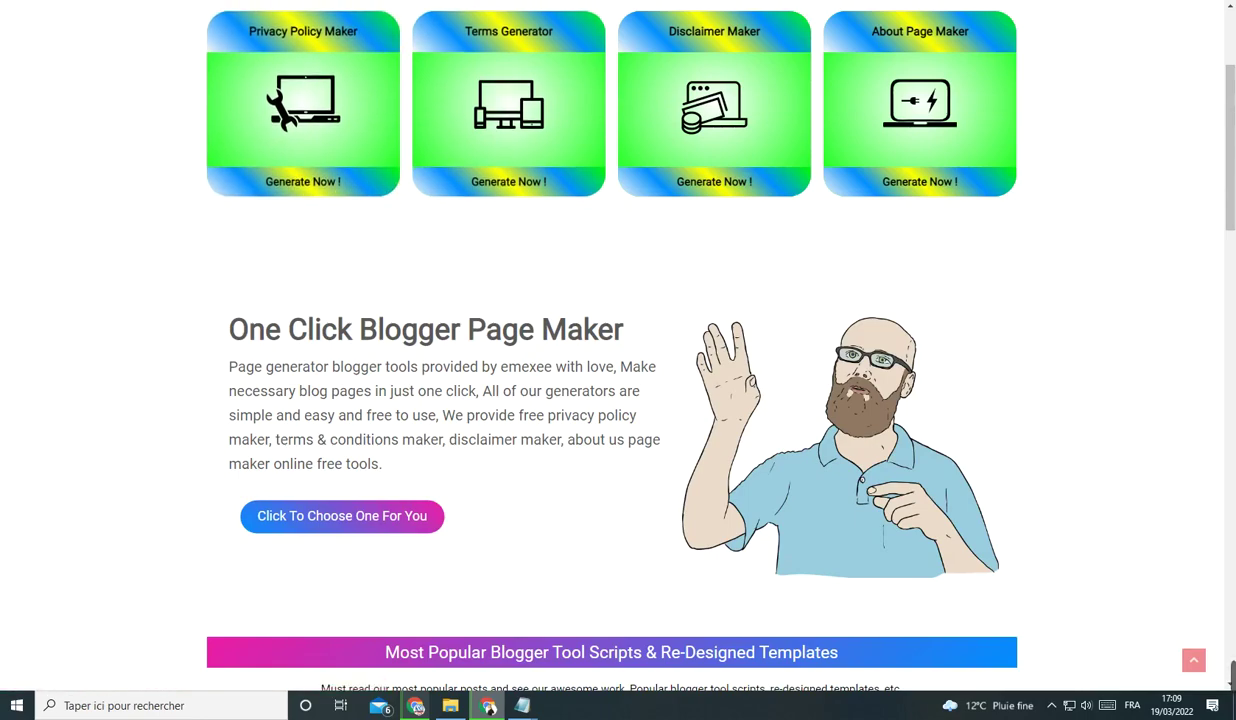
scroll(640, 190, up, 2)
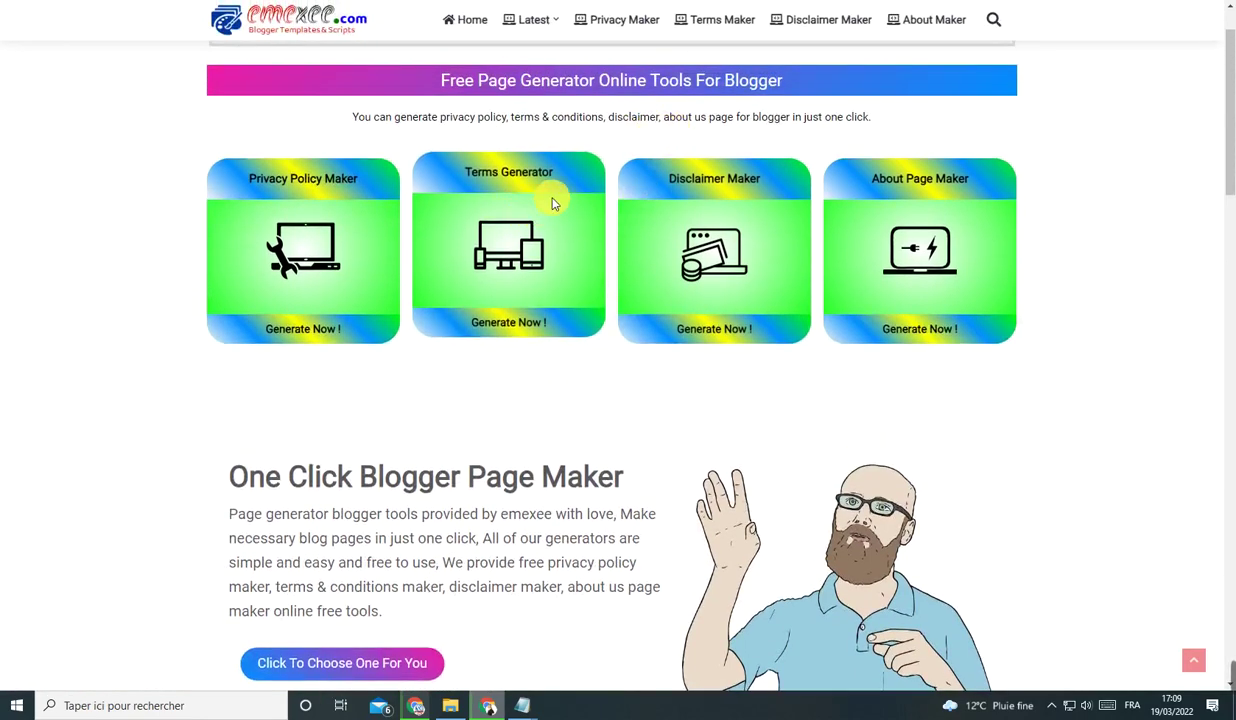
Copy the live blog's web address.
drag(285, 175, 407, 192)
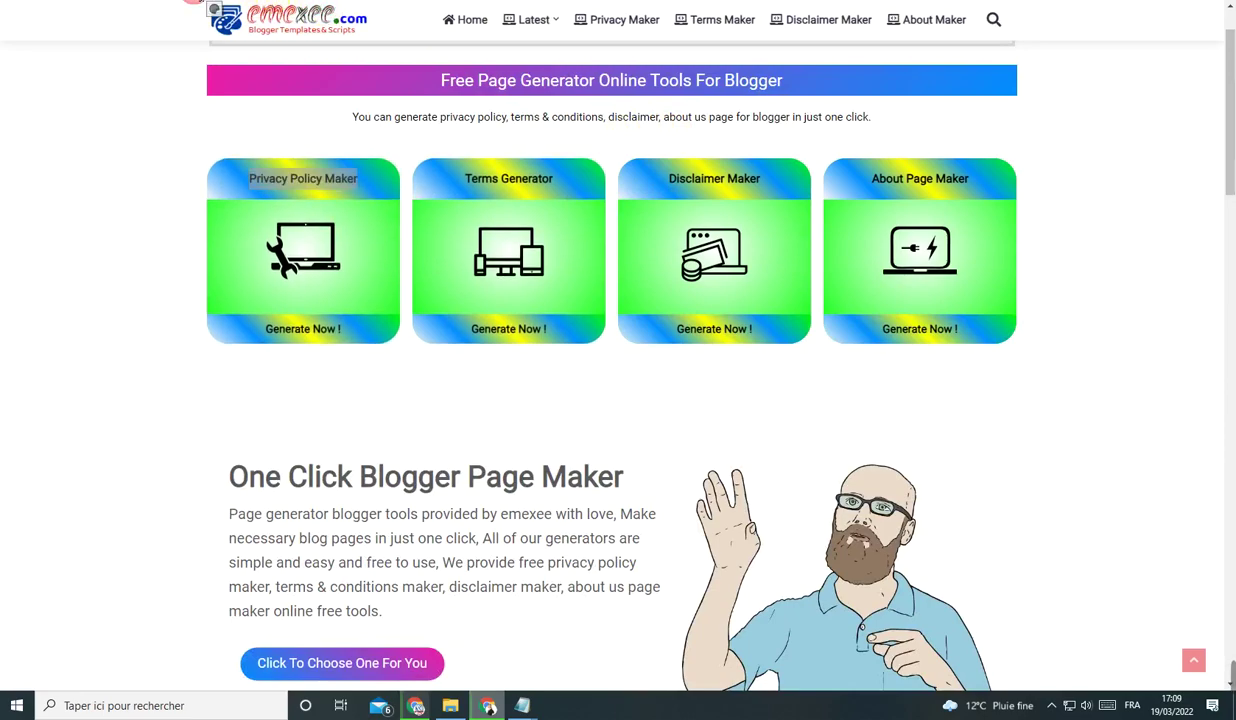
right_click(222, 6)
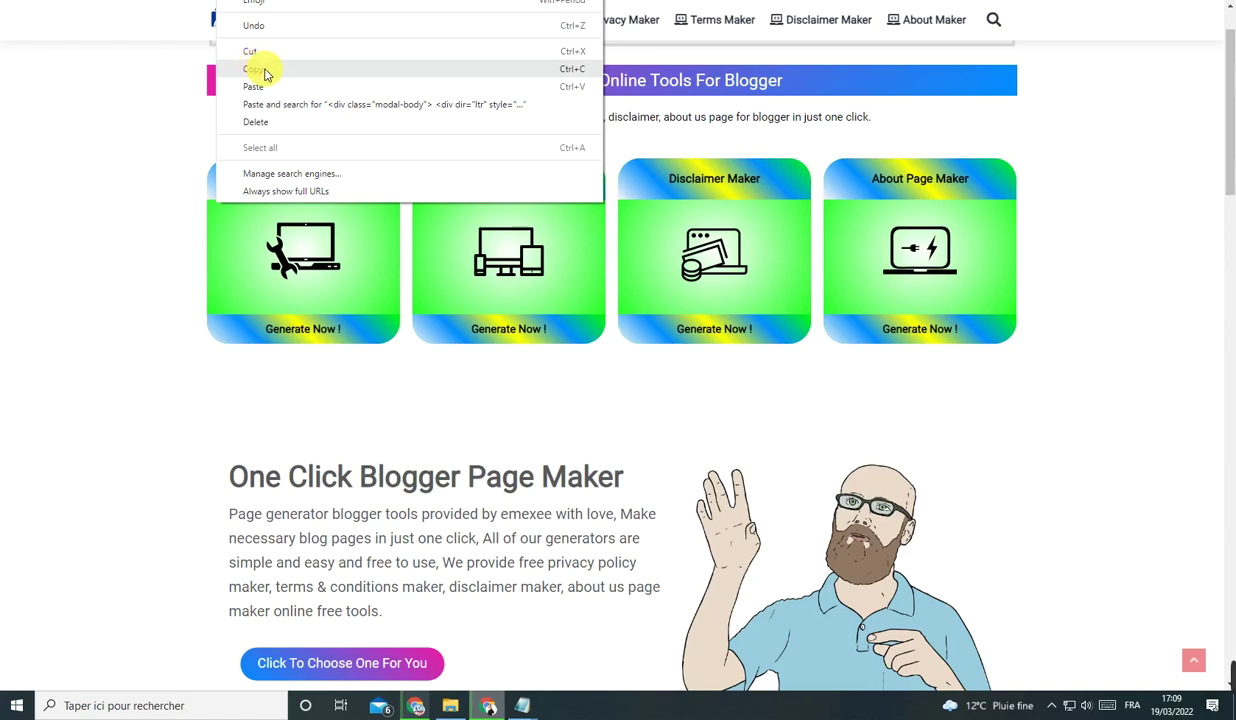
click(263, 70)
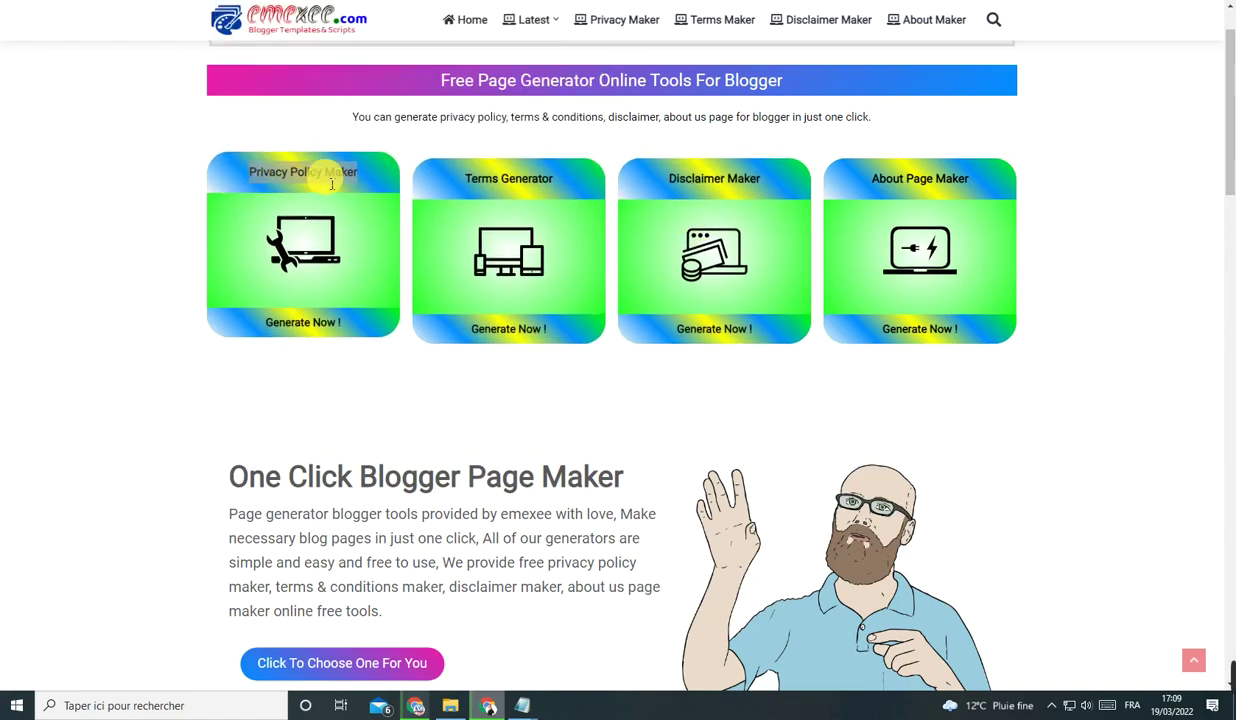
click(312, 337)
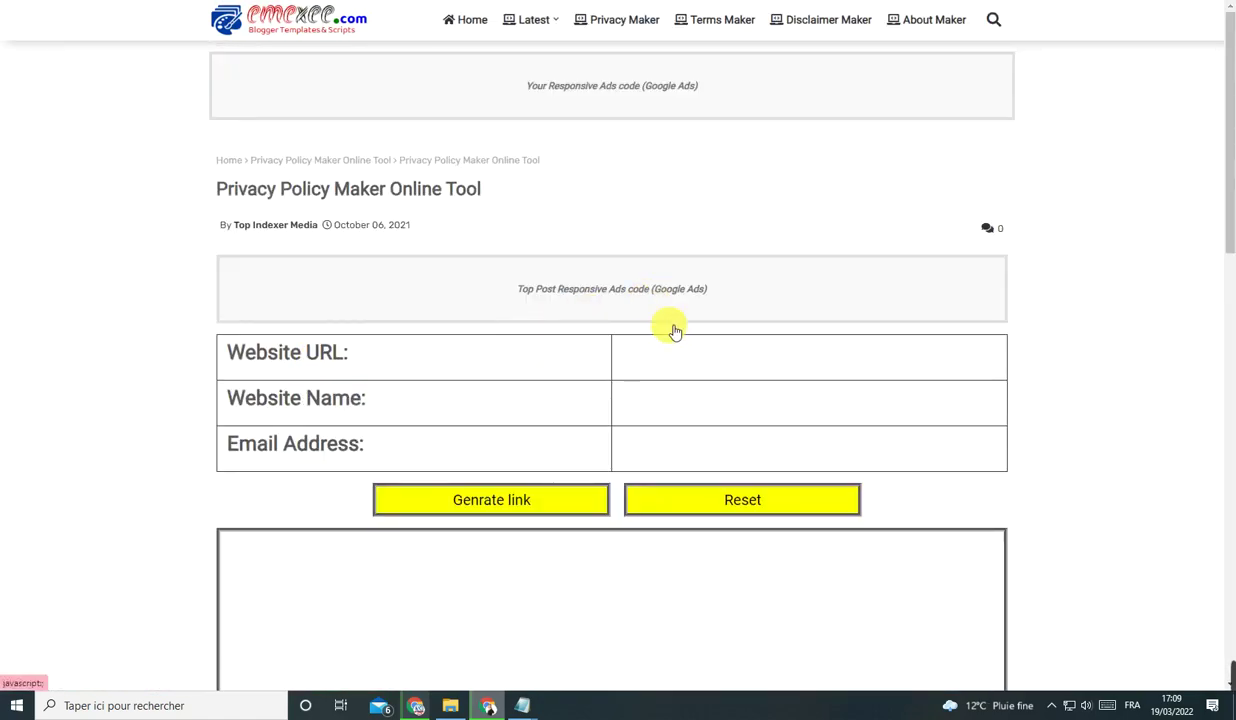
click(666, 358)
right_click(666, 358)
click(723, 469)
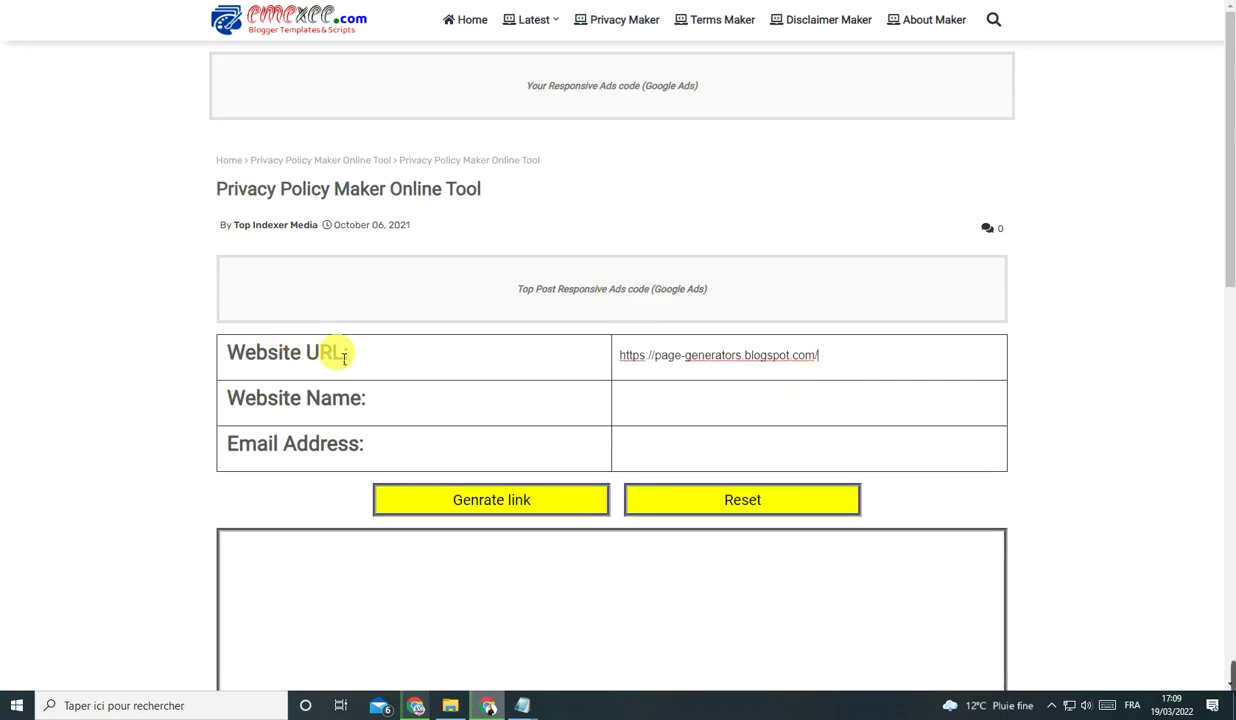
Enter "page generators" as the Website Name and fill in the contact's e-mail address in the Privacy Policy Maker form.
drag(345, 352, 288, 371)
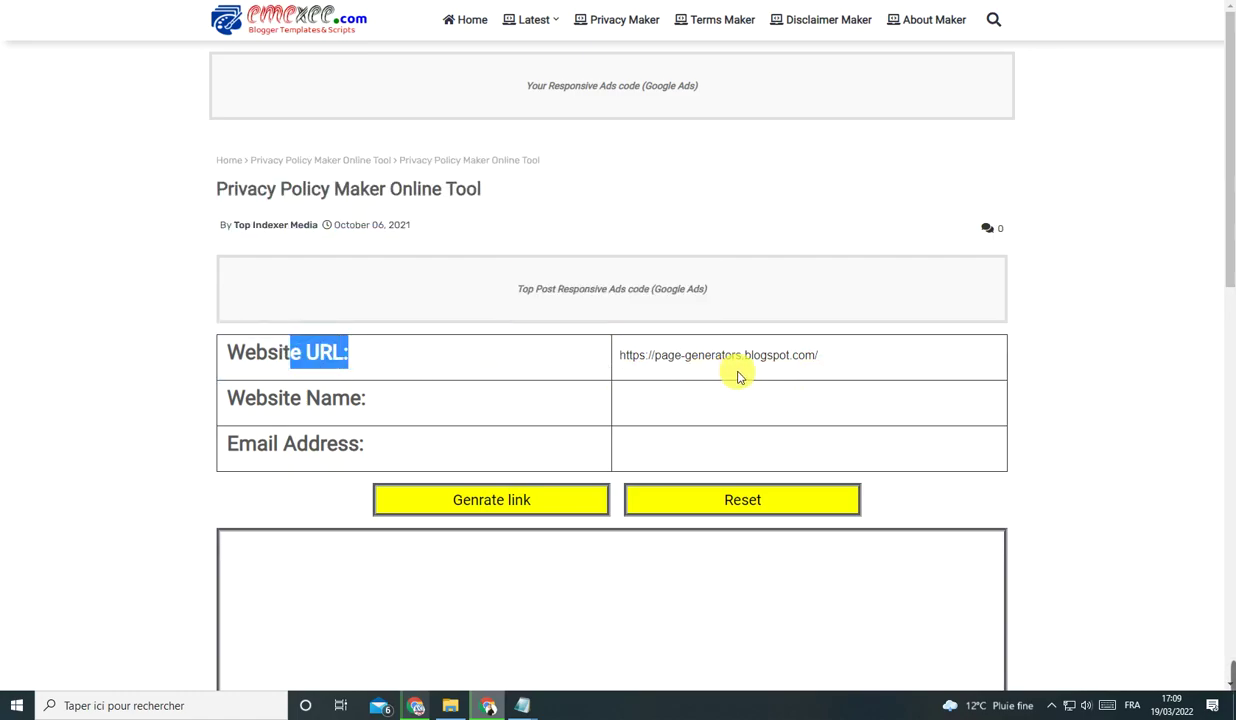
click(682, 422)
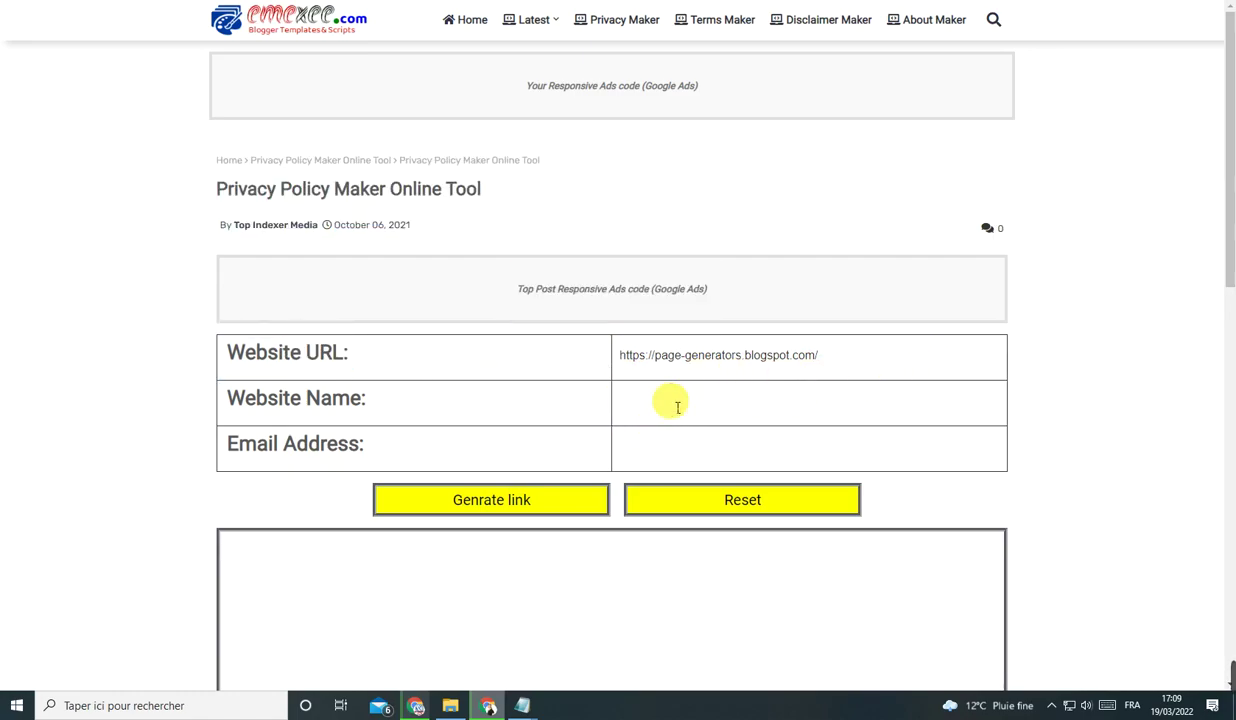
right_click(682, 394)
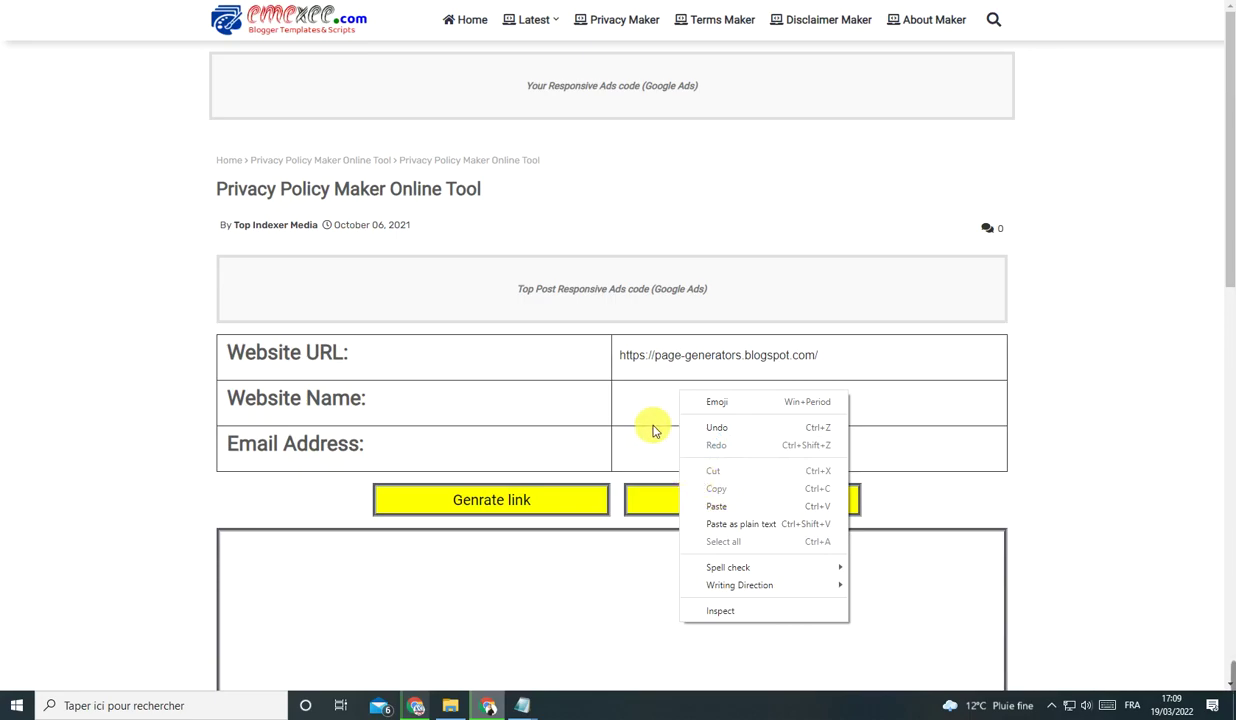
key(ctrl+v)
text(a)
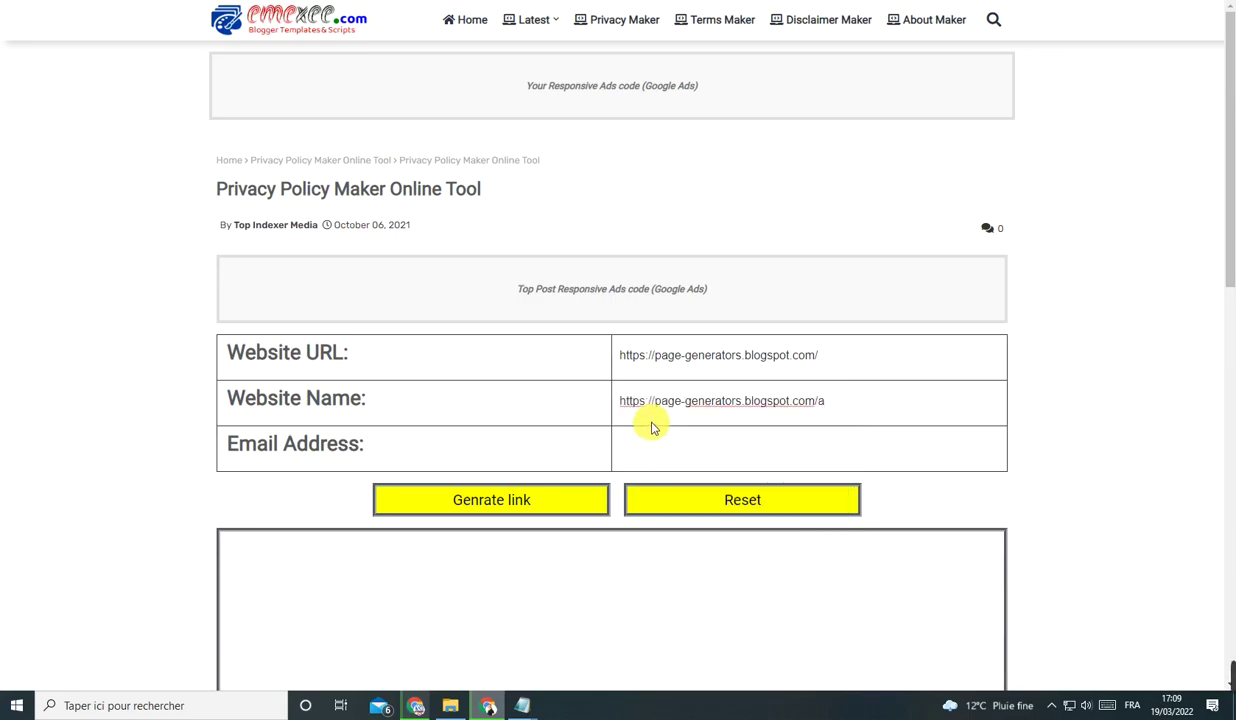
drag(824, 404, 463, 433)
text(page generators)
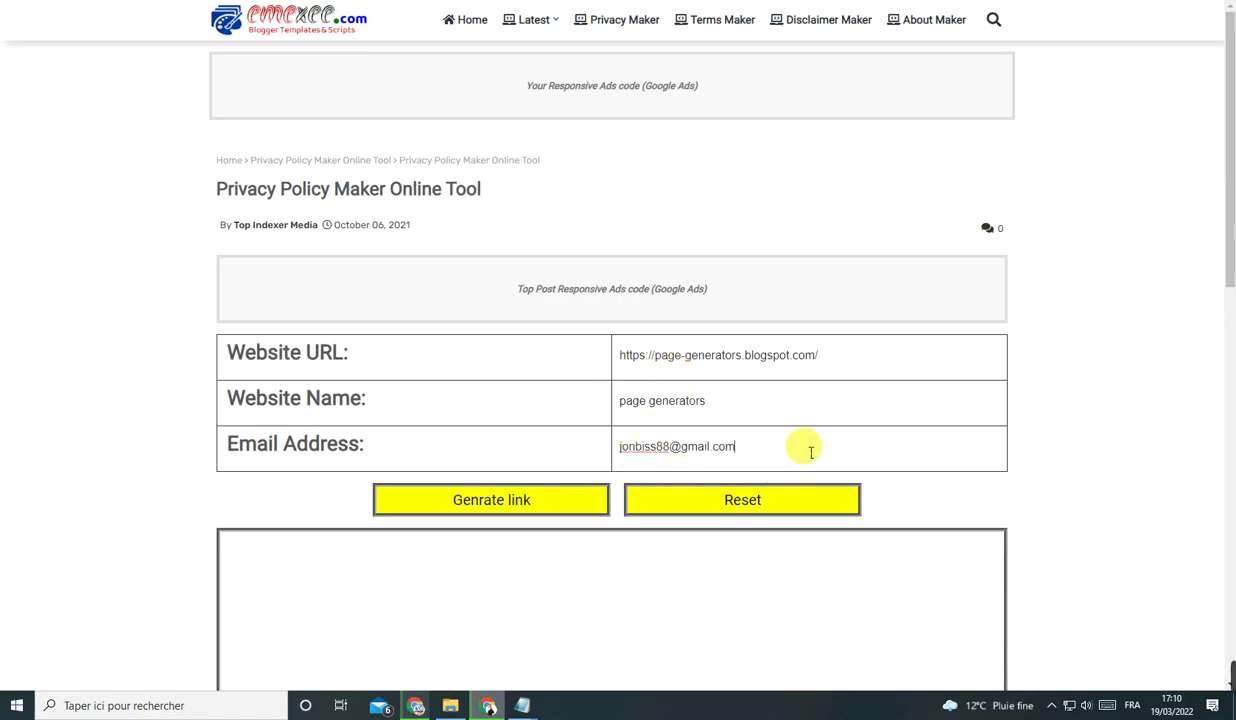
Generate the privacy policy code from the completed form and copy the entire generated text.
drag(811, 452, 606, 446)
scroll(630, 380, down, 3)
click(492, 290)
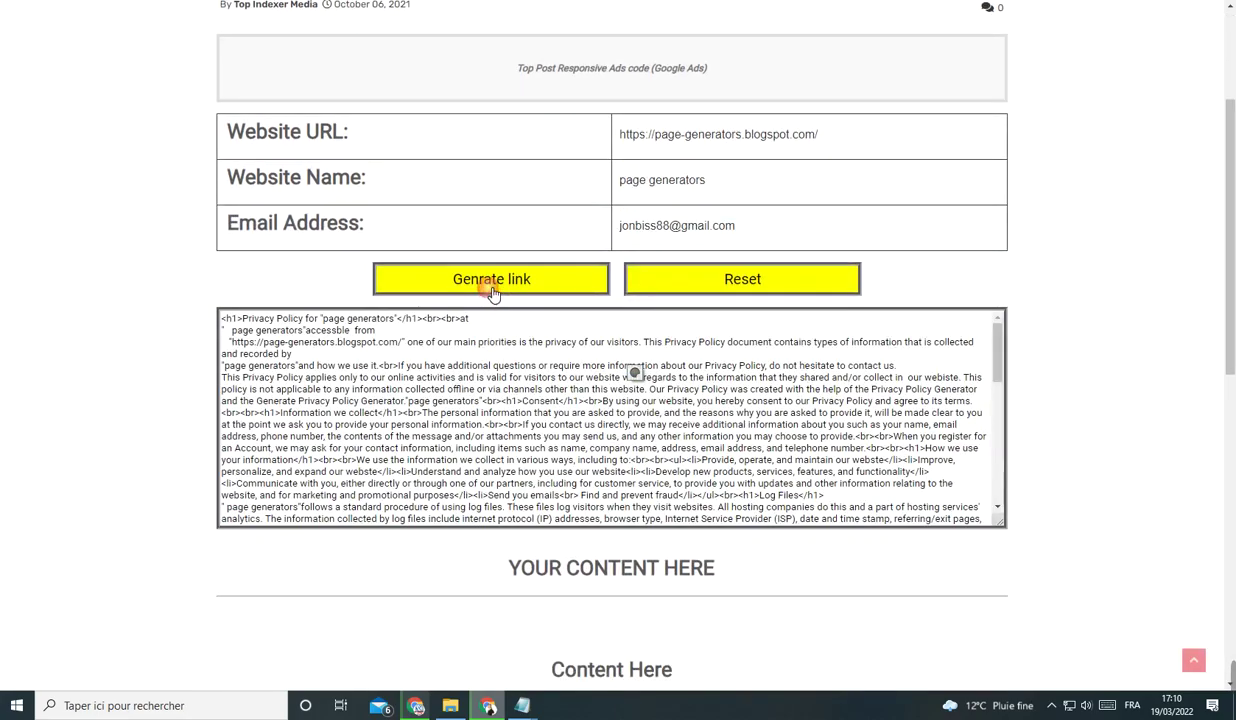
scroll(560, 350, down, 10)
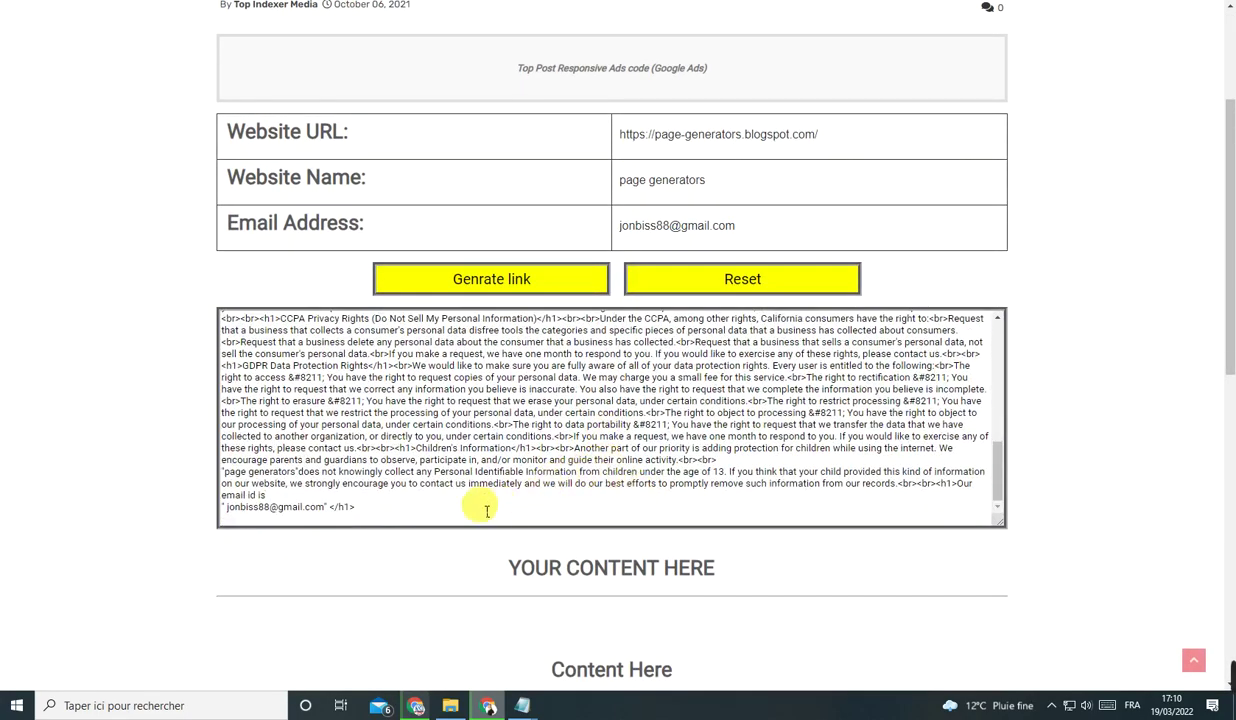
right_click(452, 505)
click(472, 420)
right_click(399, 414)
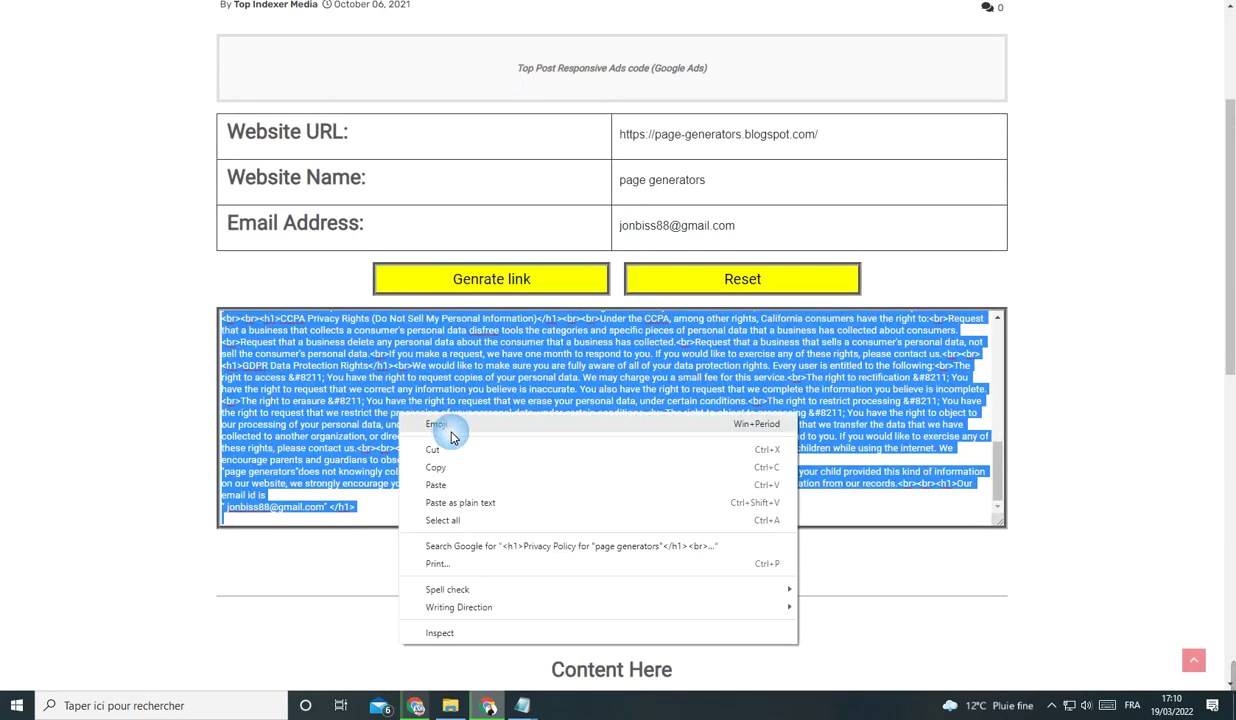
click(436, 467)
Switch to Blogger and start a new page in the Generator pages blog.
click(457, 20)
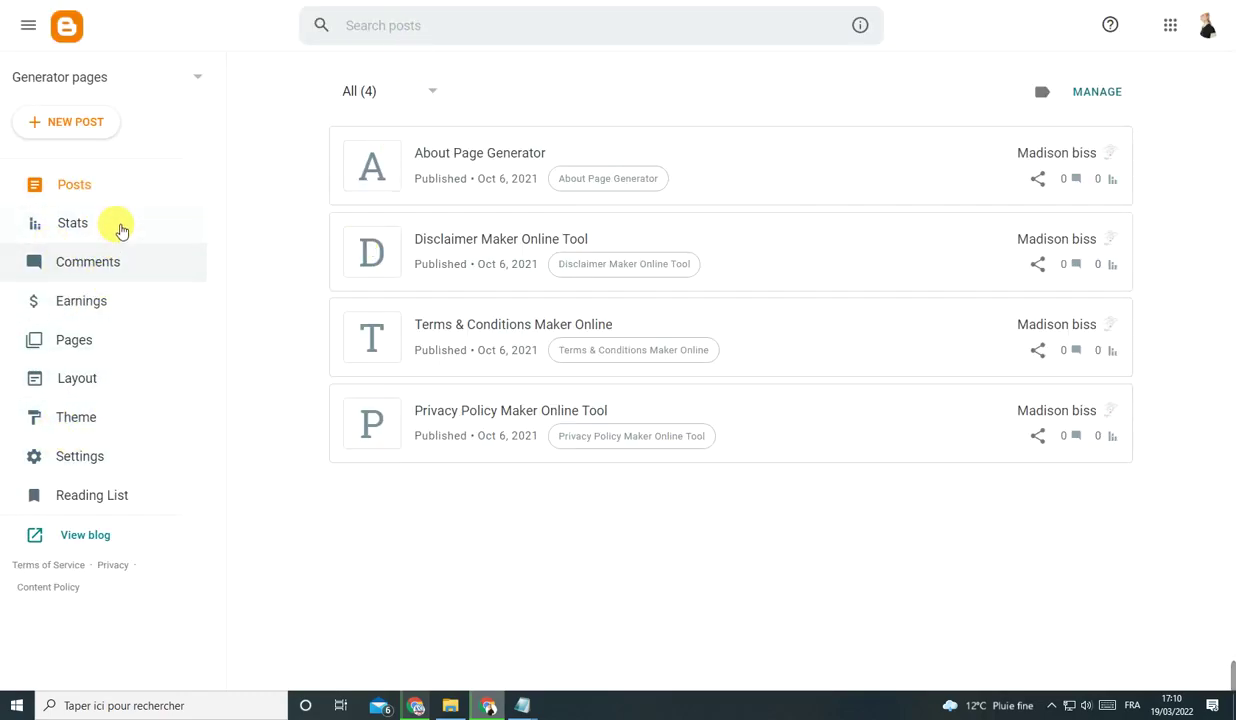
click(96, 344)
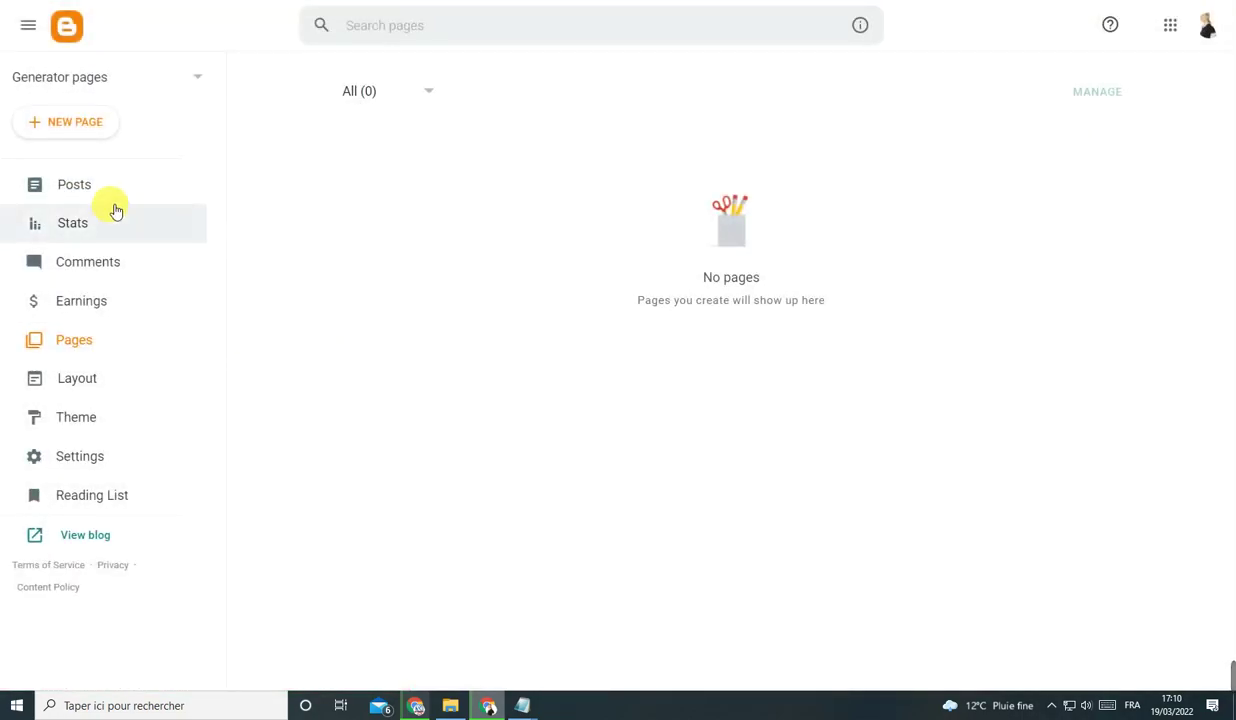
click(98, 126)
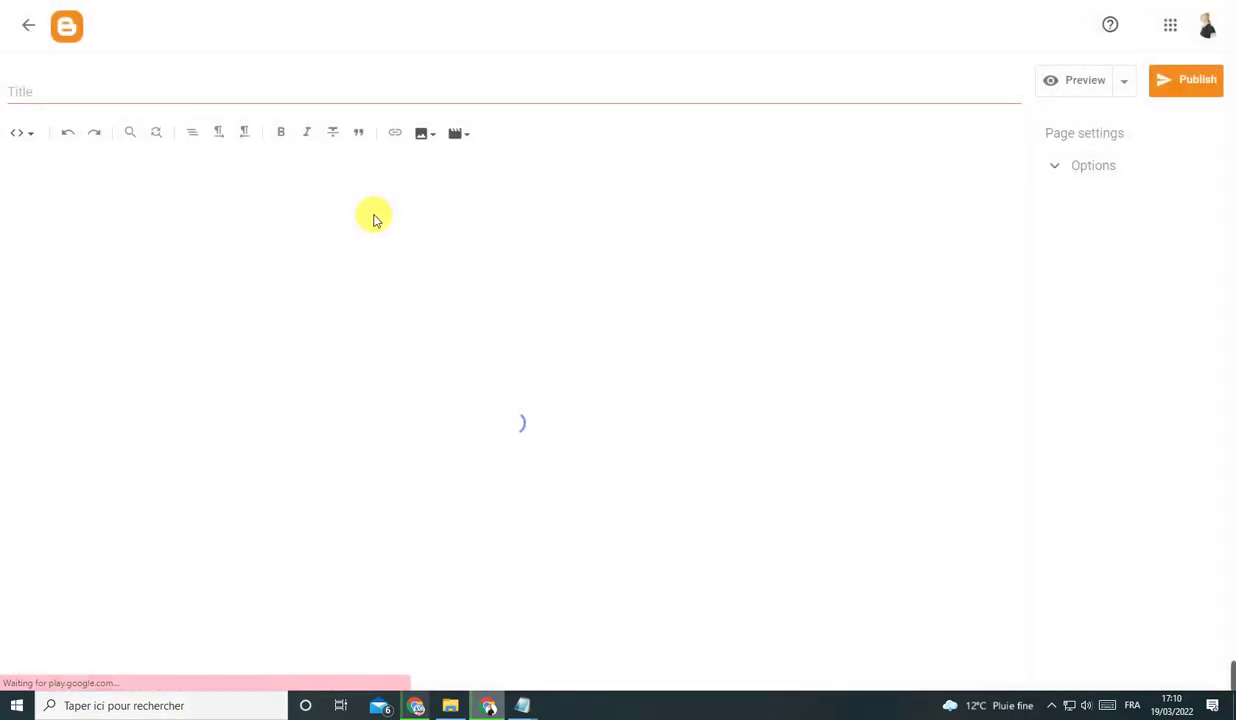
click(60, 91)
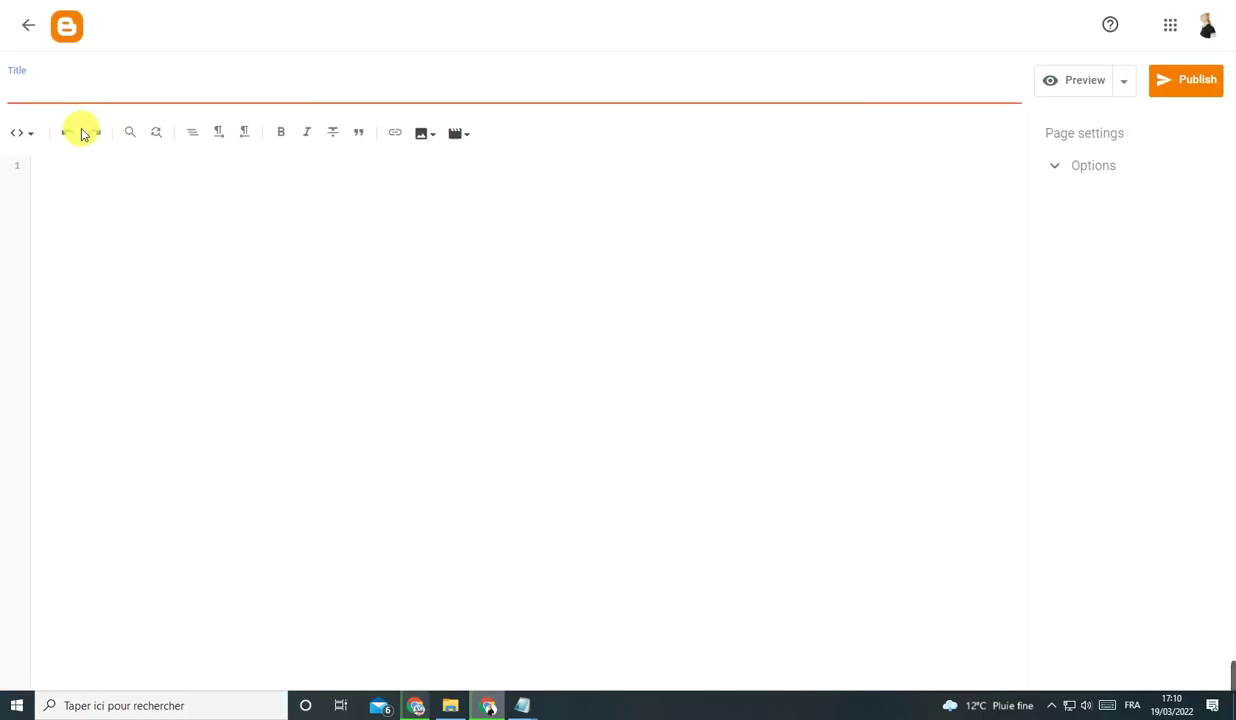
Paste the copied privacy policy code into the new page in HTML view, and switch the editor to Compose view.
click(78, 180)
click(28, 134)
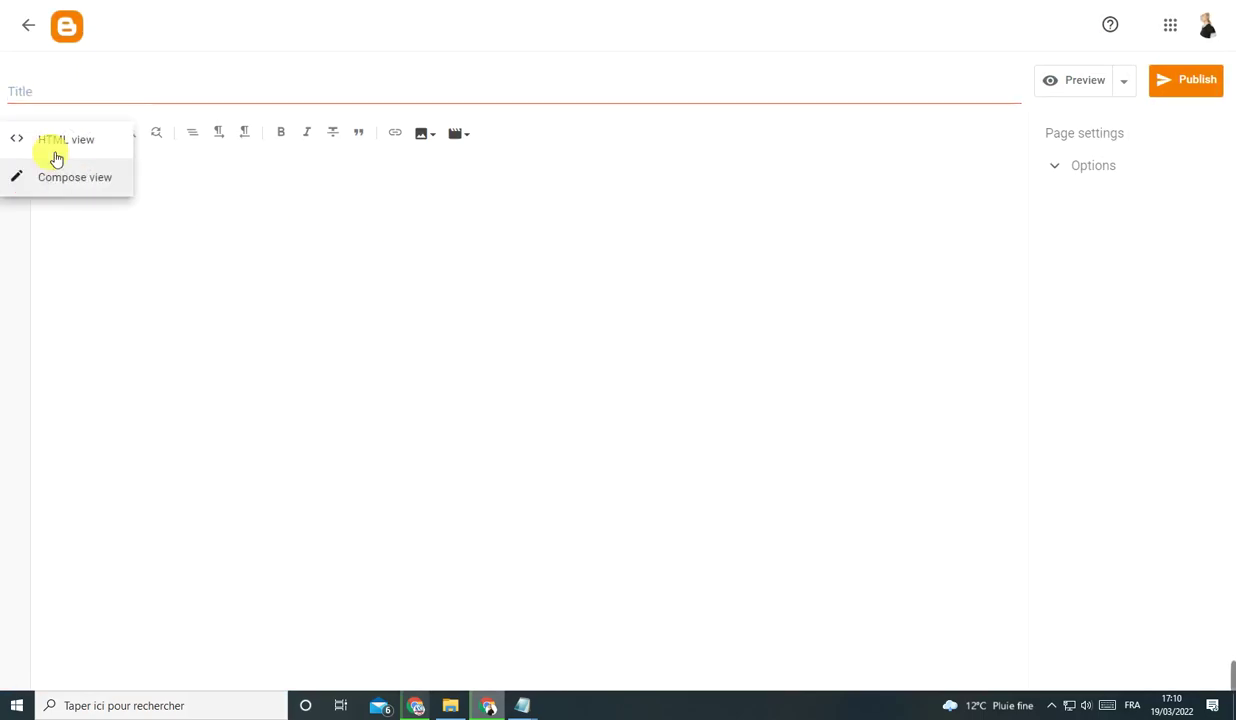
click(45, 148)
right_click(55, 157)
right_click(52, 164)
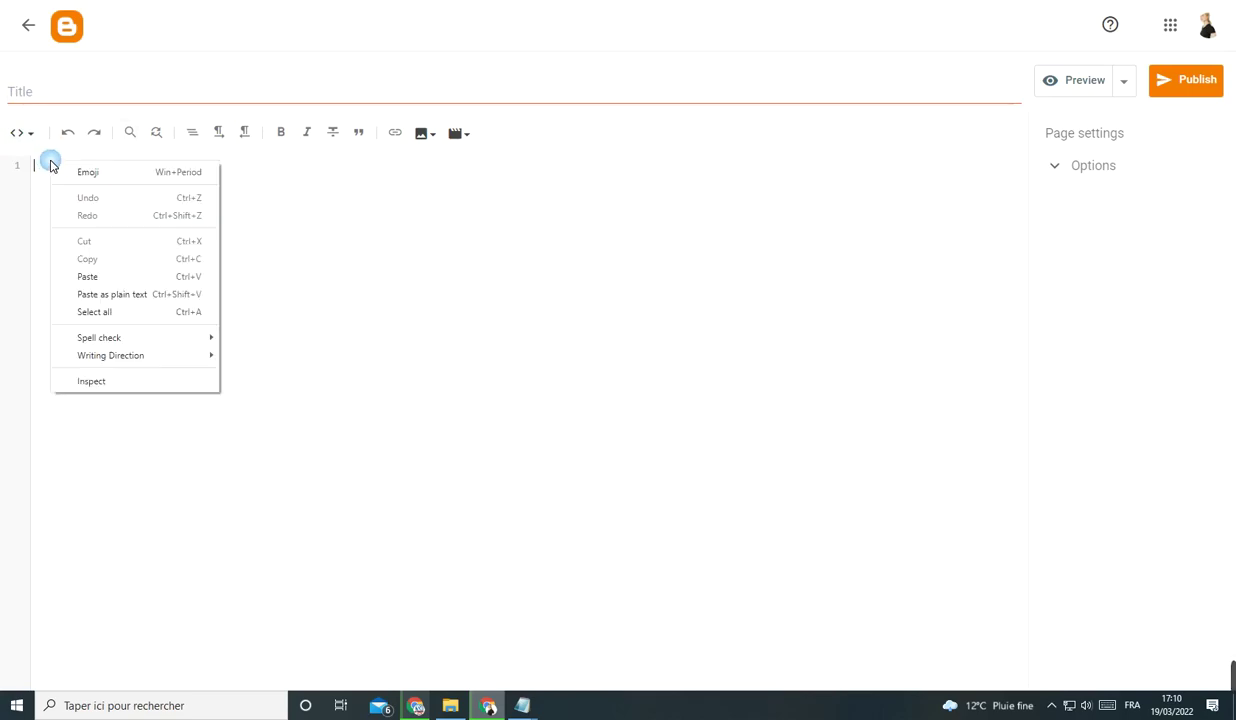
click(113, 277)
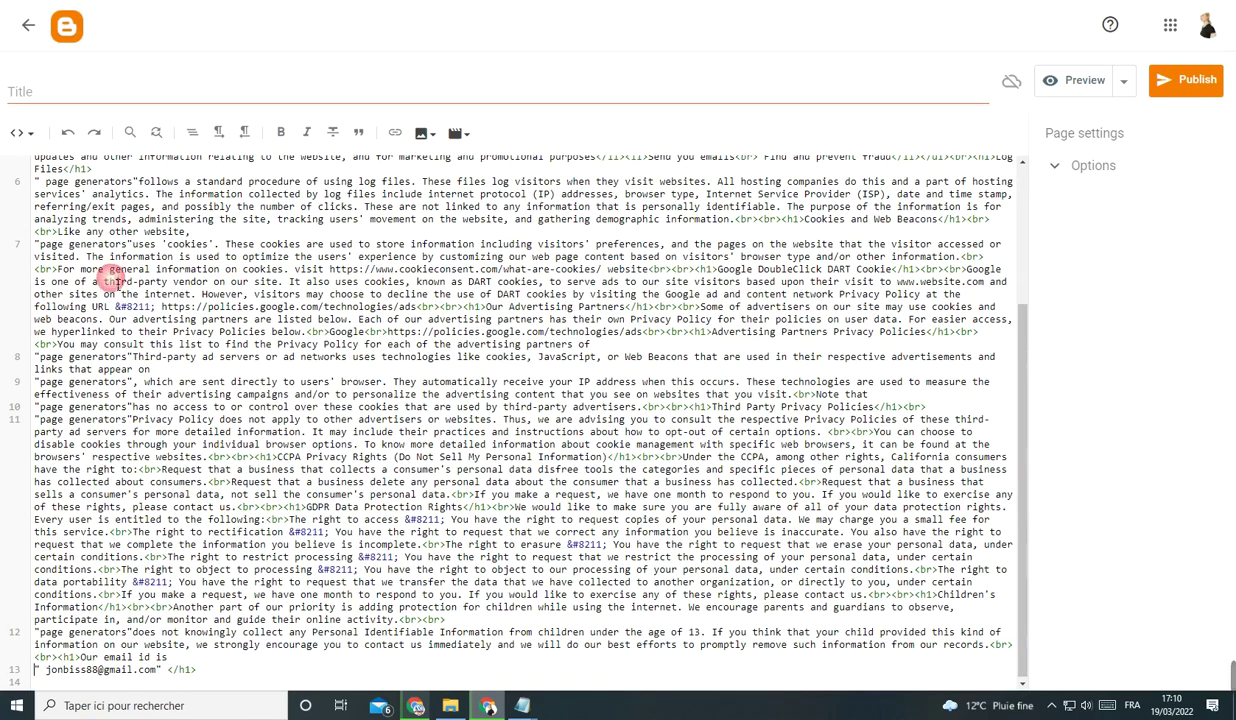
click(20, 133)
click(65, 179)
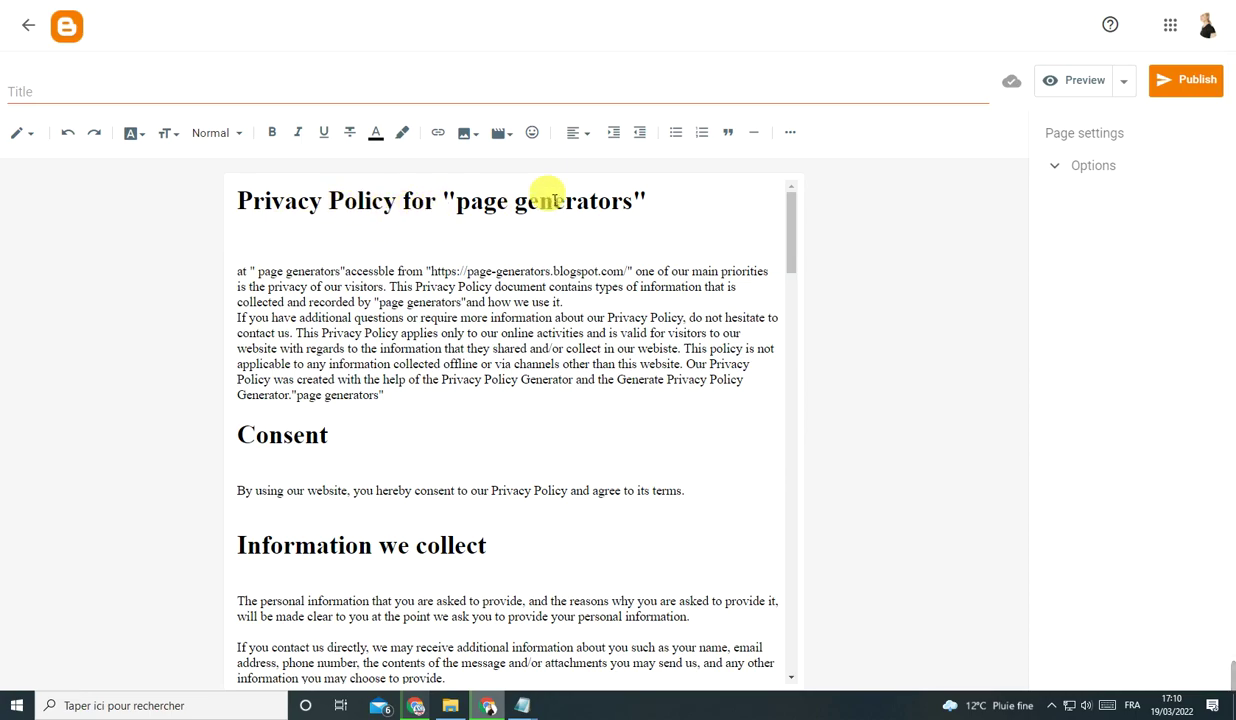
Copy "Privacy Policy" from the page's main heading and paste it as the page title.
drag(381, 214, 234, 199)
right_click(320, 200)
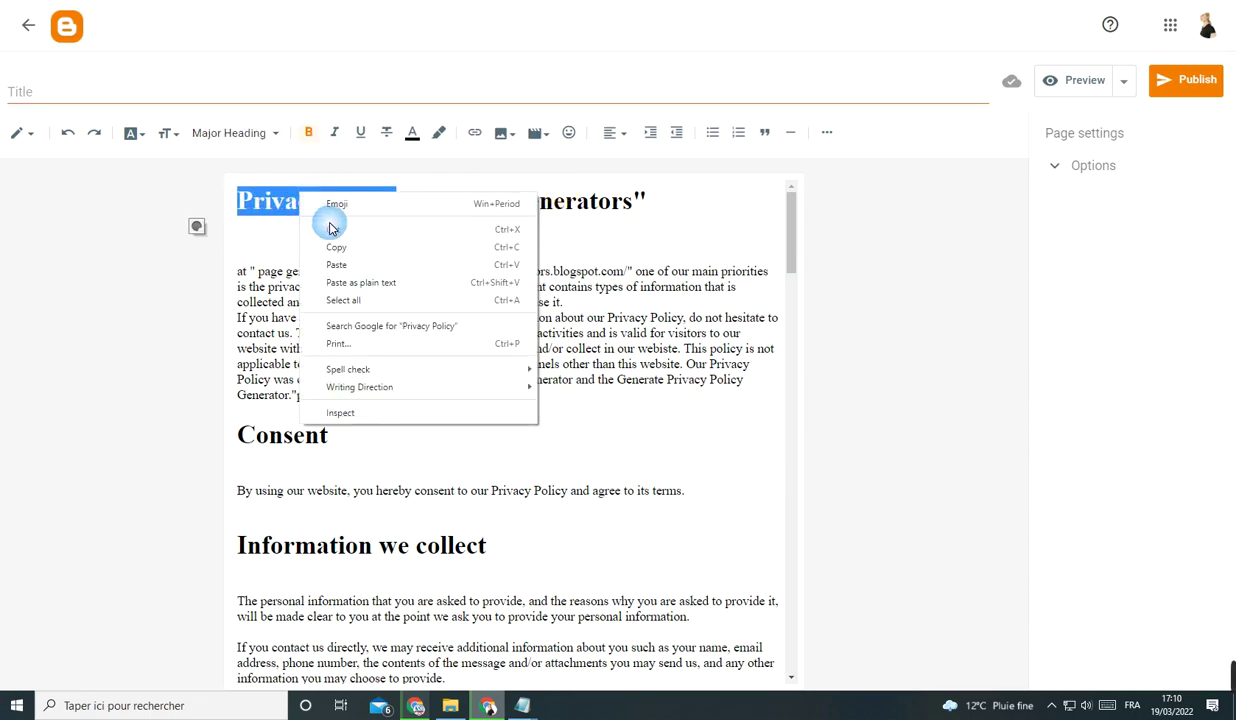
click(337, 246)
right_click(138, 95)
click(201, 221)
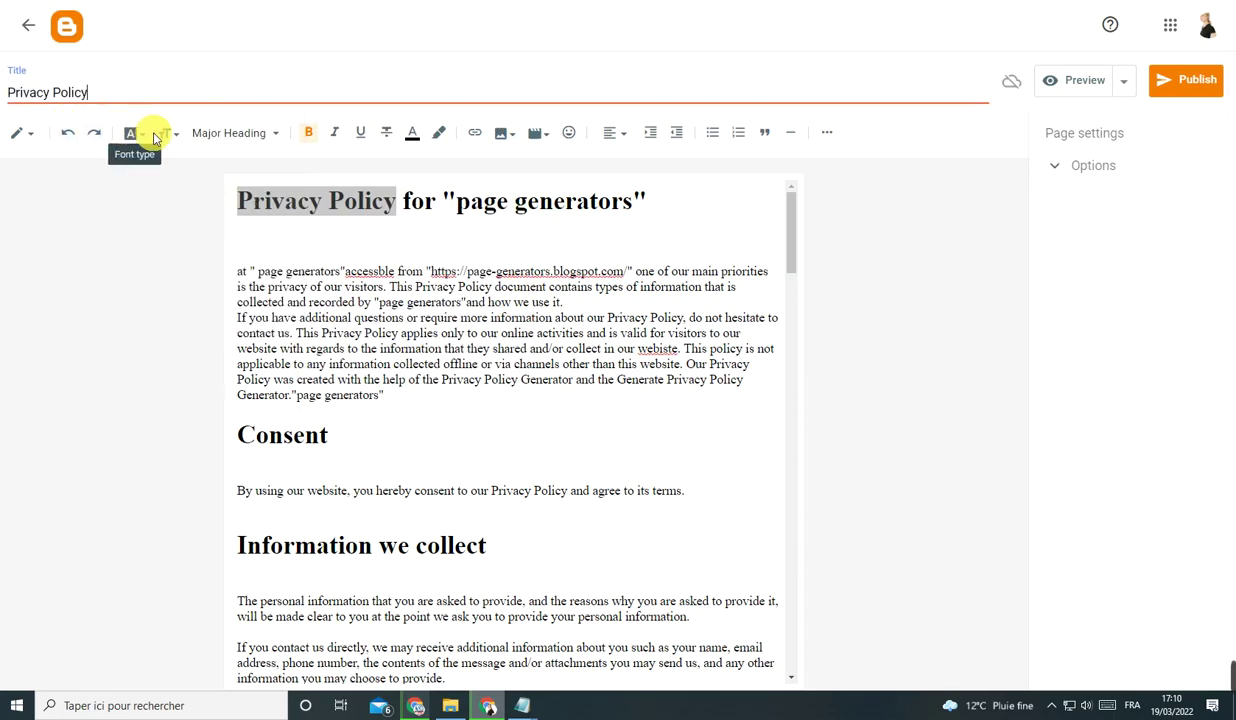
Review the policy text down to the closing e-mail line and publish the Privacy Policy page.
scroll(587, 570, down, 1)
scroll(600, 570, down, 15)
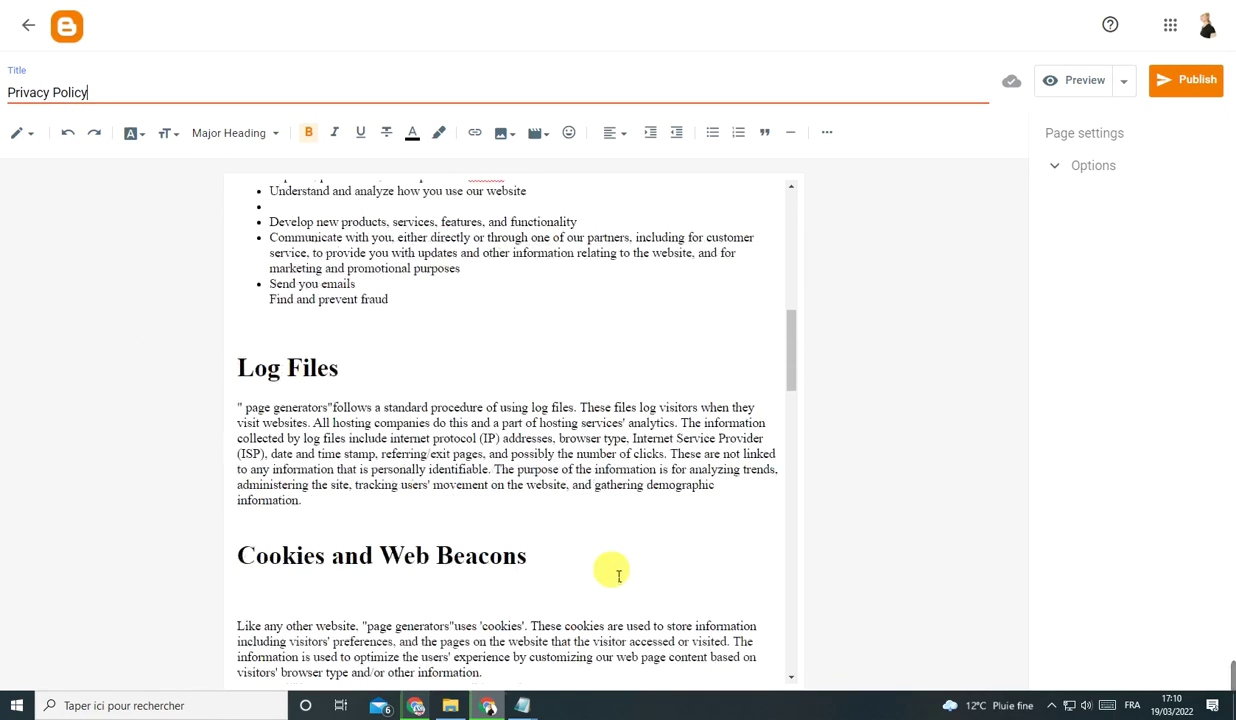
drag(794, 474, 795, 700)
drag(700, 651, 437, 651)
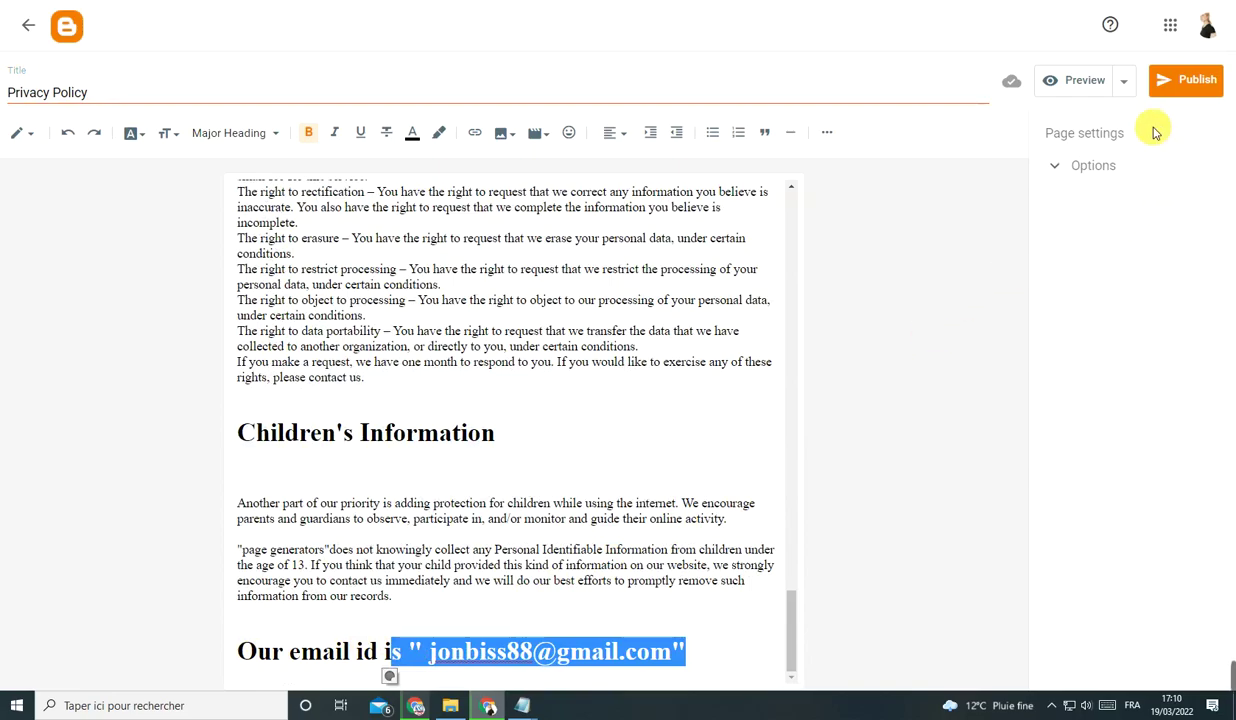
click(1168, 88)
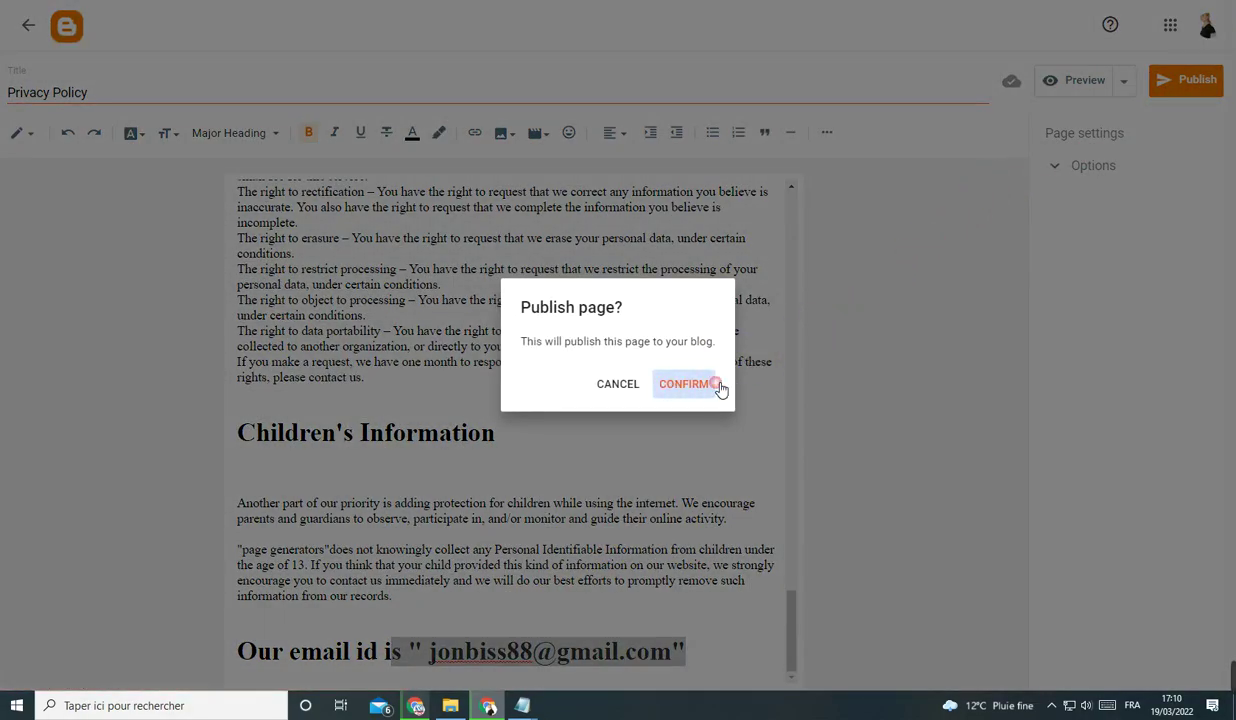
click(714, 386)
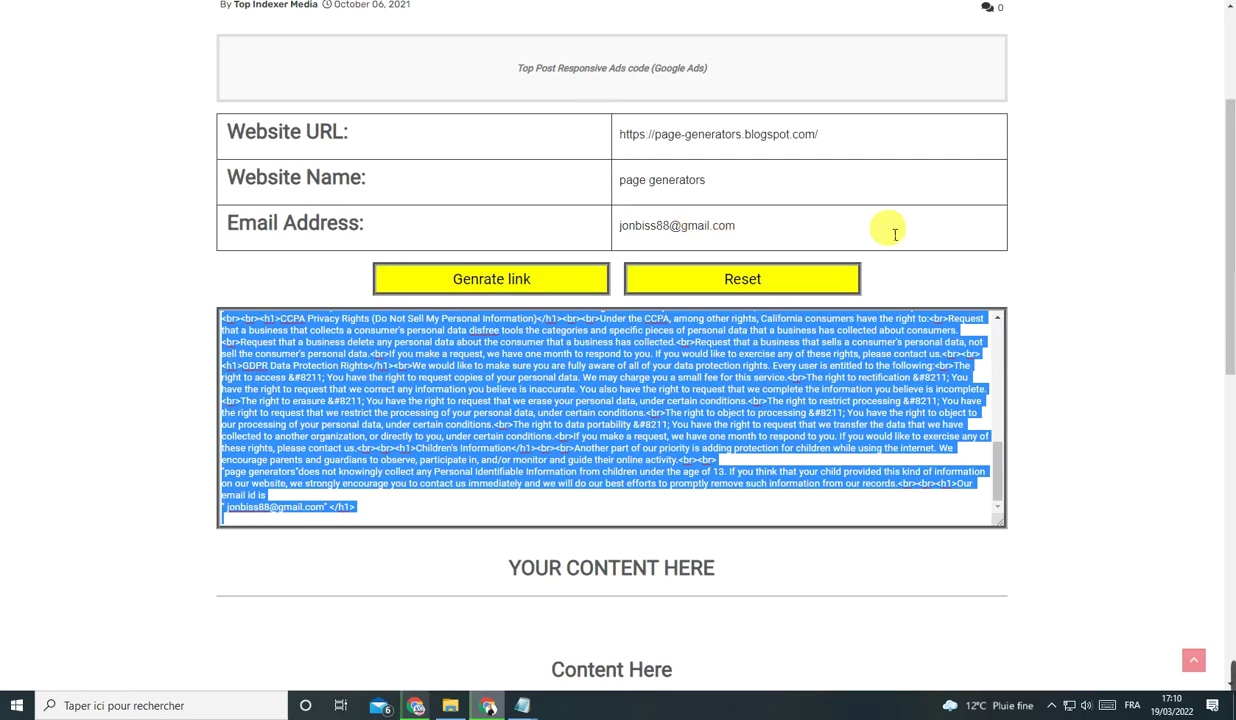
Go to the live blog's home page, open the Privacy Policy link in its footer and read through the linked page.
scroll(566, 309, up, 3)
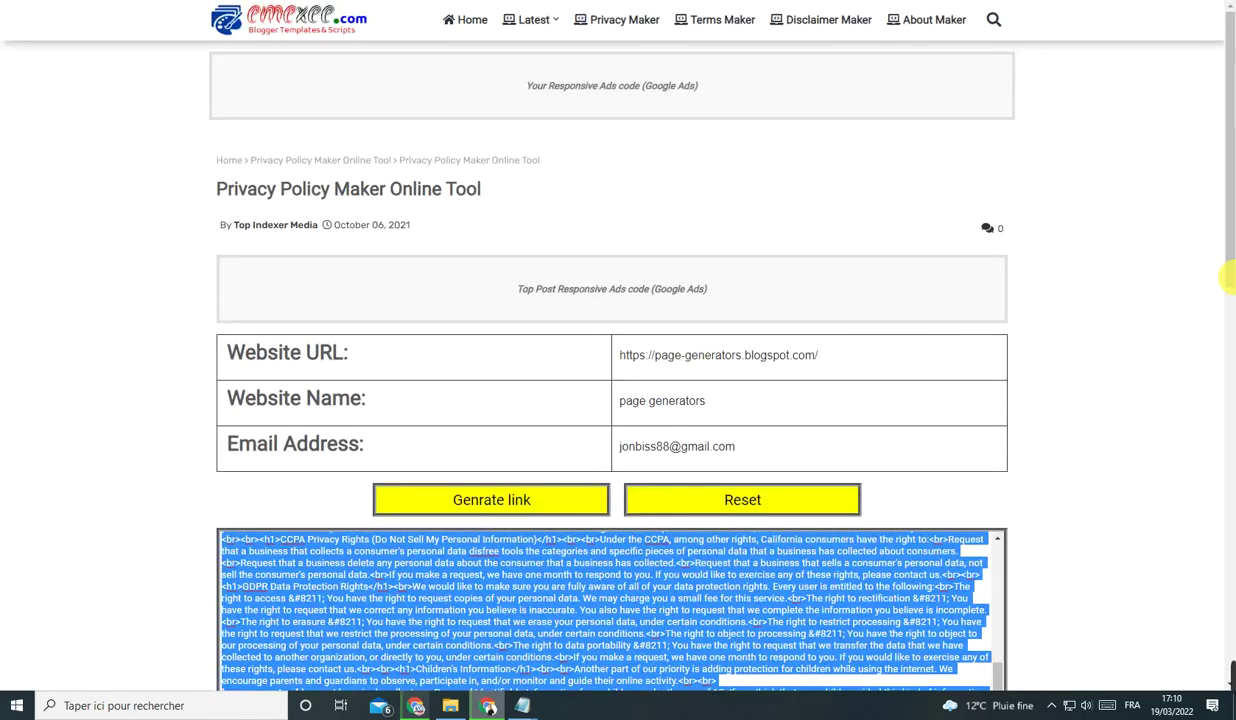
click(316, 22)
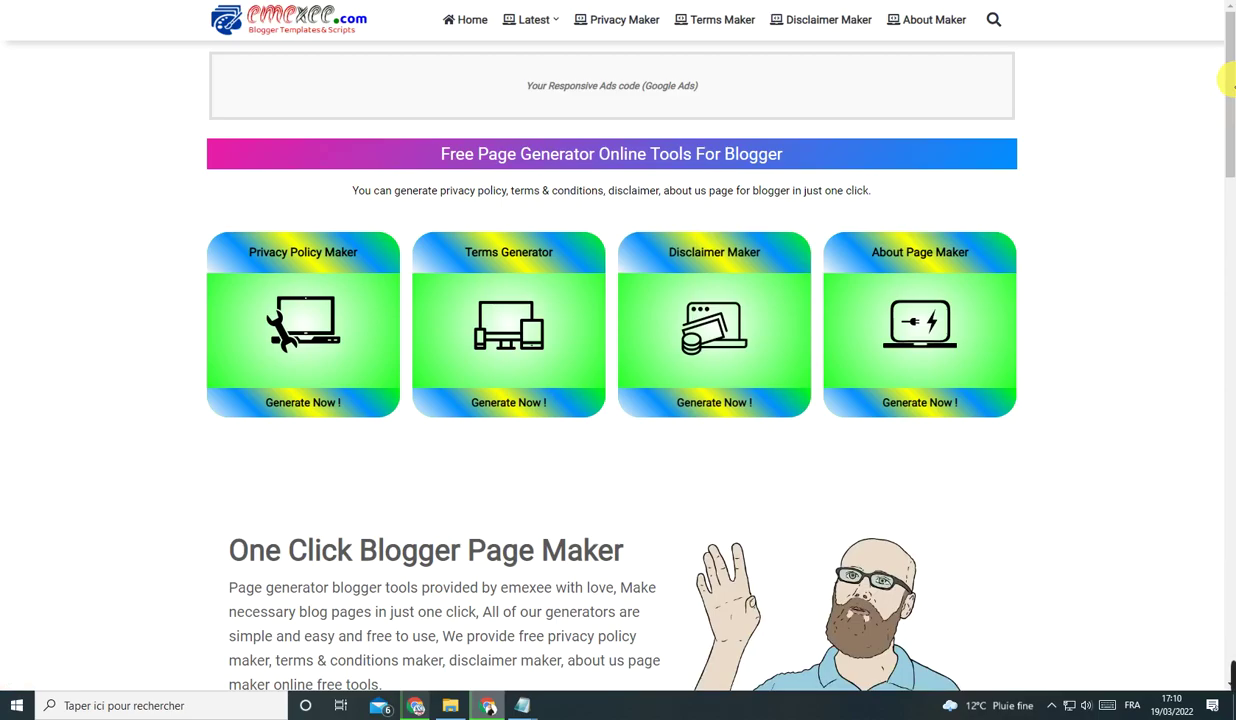
scroll(1230, 82, down, 20)
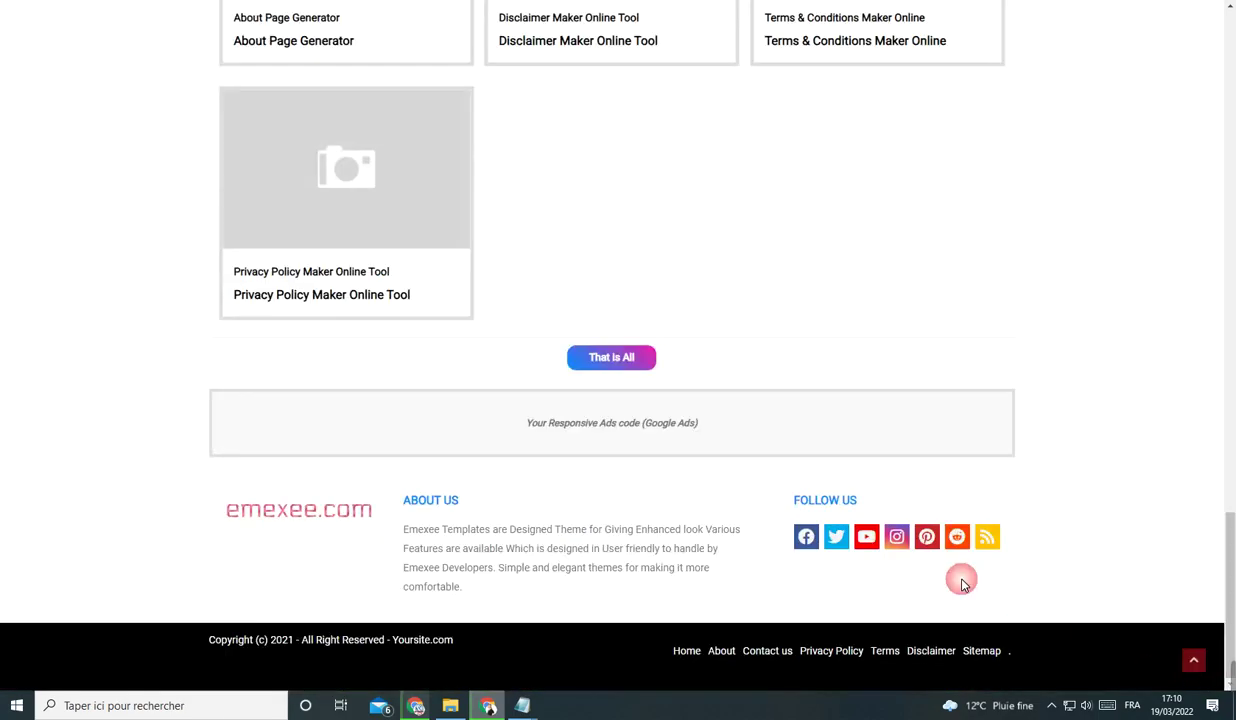
click(835, 655)
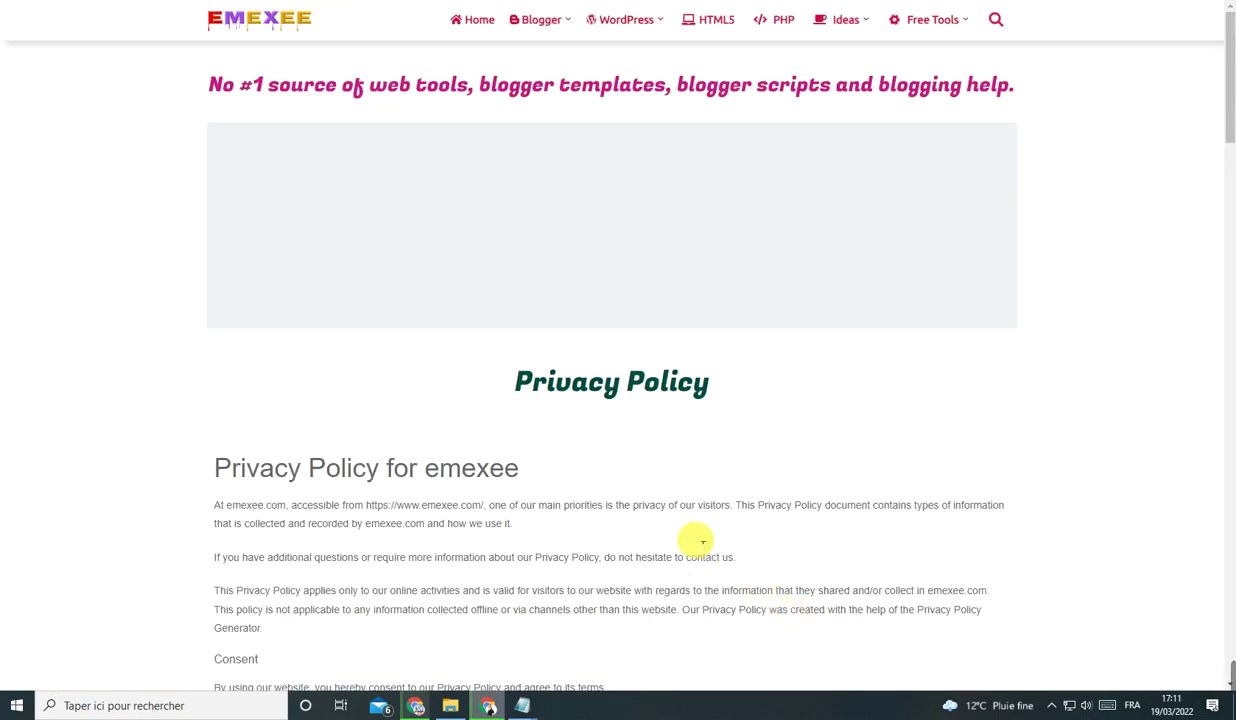
scroll(441, 516, down, 8)
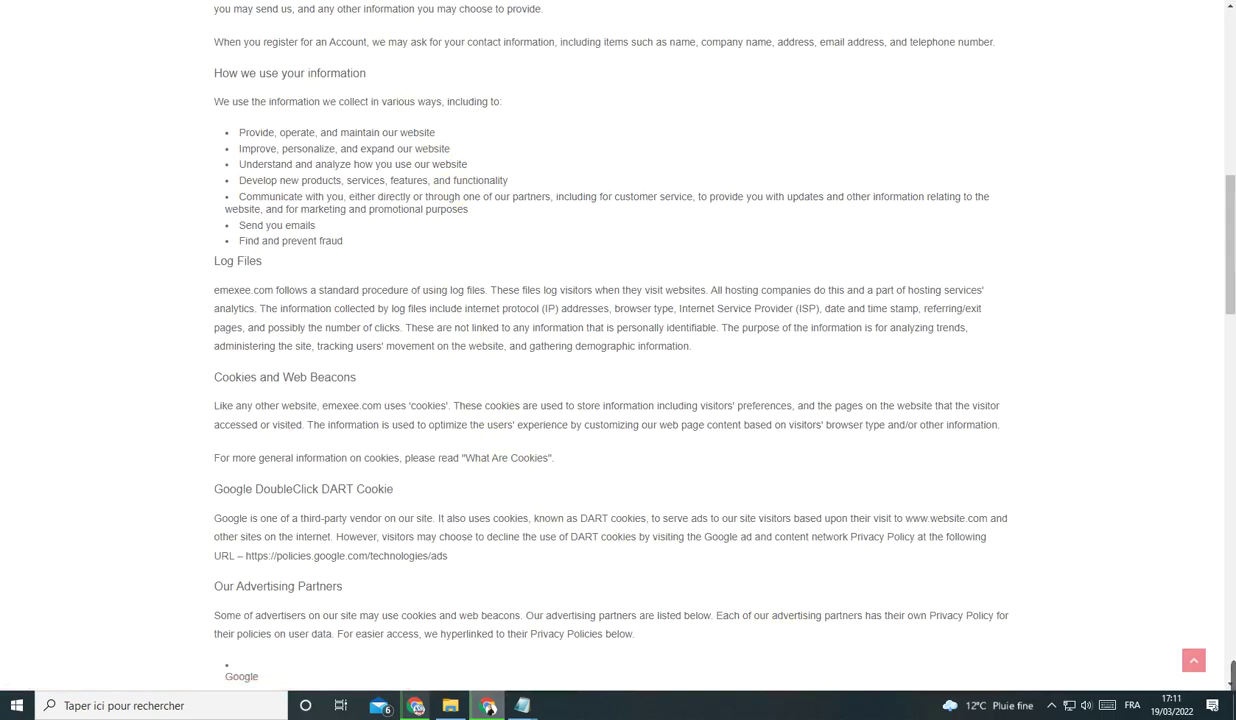
Switch to the Google Docs checklist and highlight the item about linking the blog with google console.
click(400, 0)
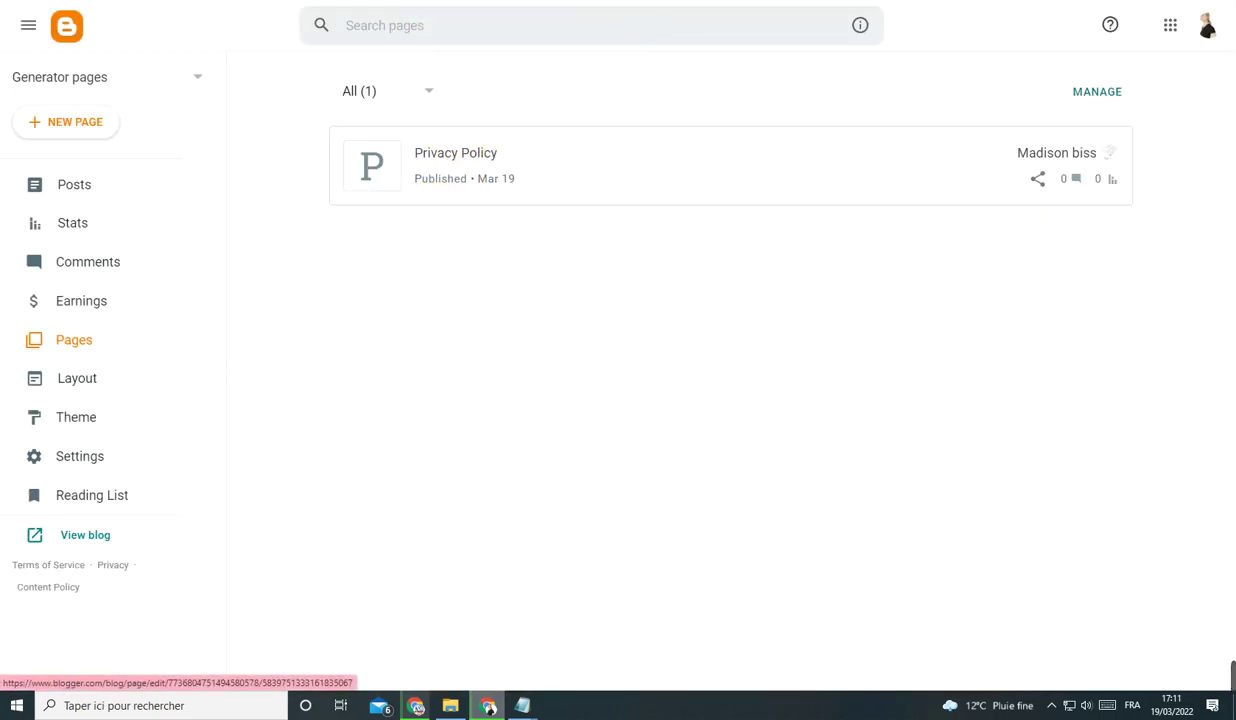
click(470, 0)
click(703, 268)
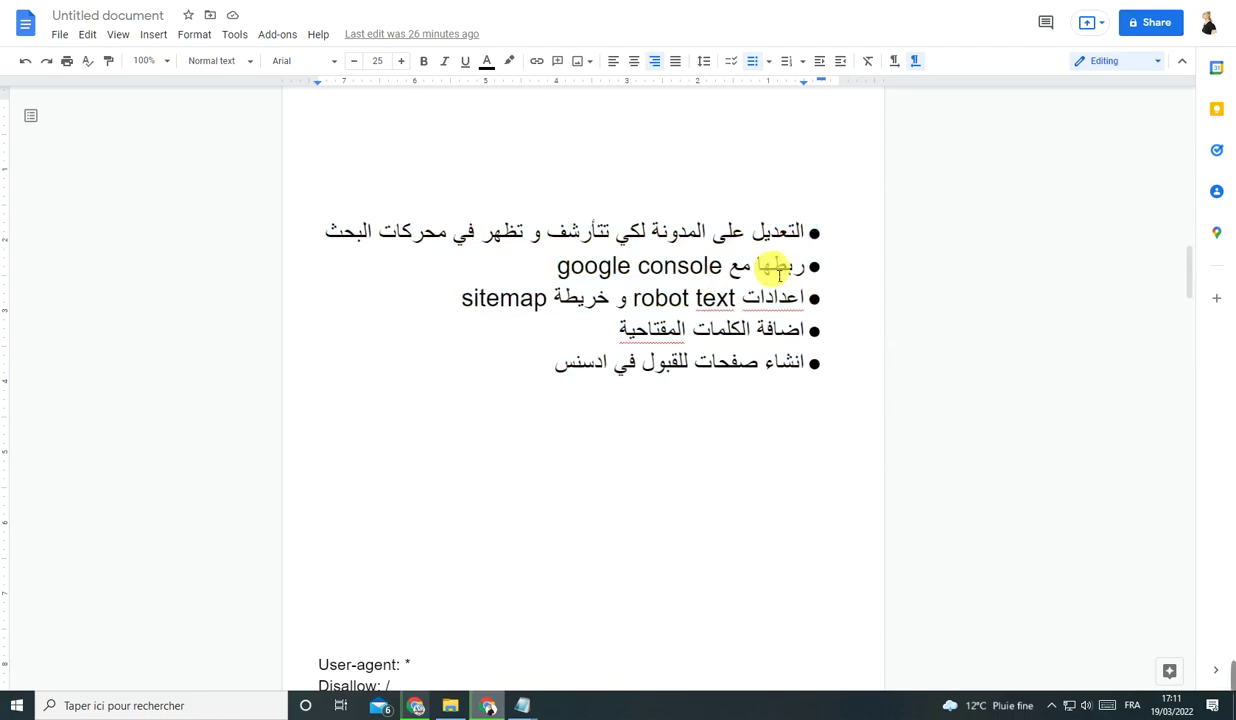
drag(809, 268, 560, 266)
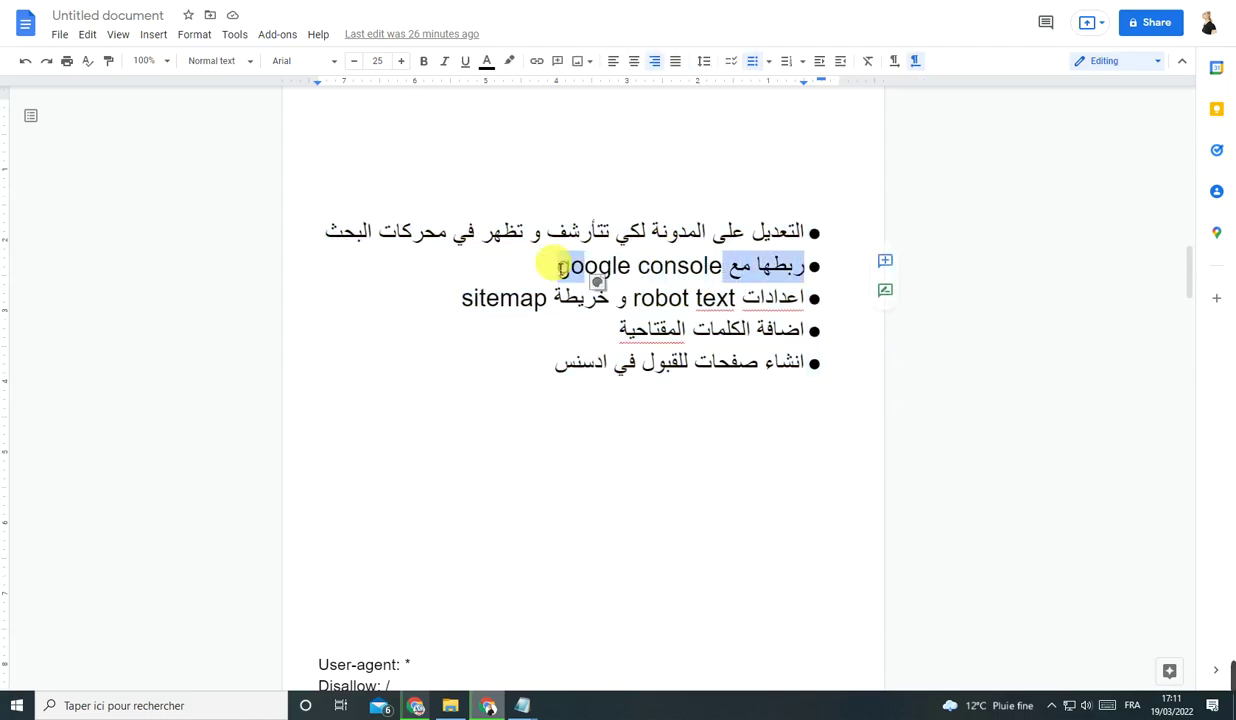
Return to the Emexee privacy policy page and open the Emexee site's home page.
key(alt+Tab)
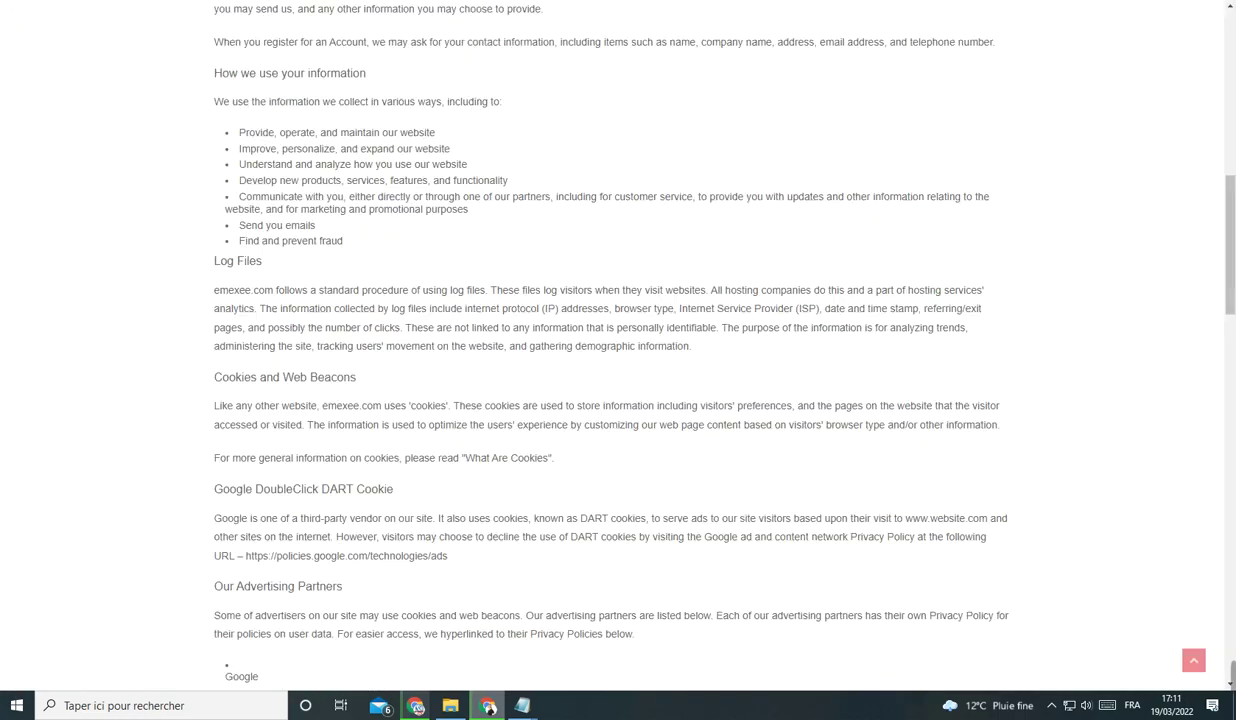
key(alt+Tab)
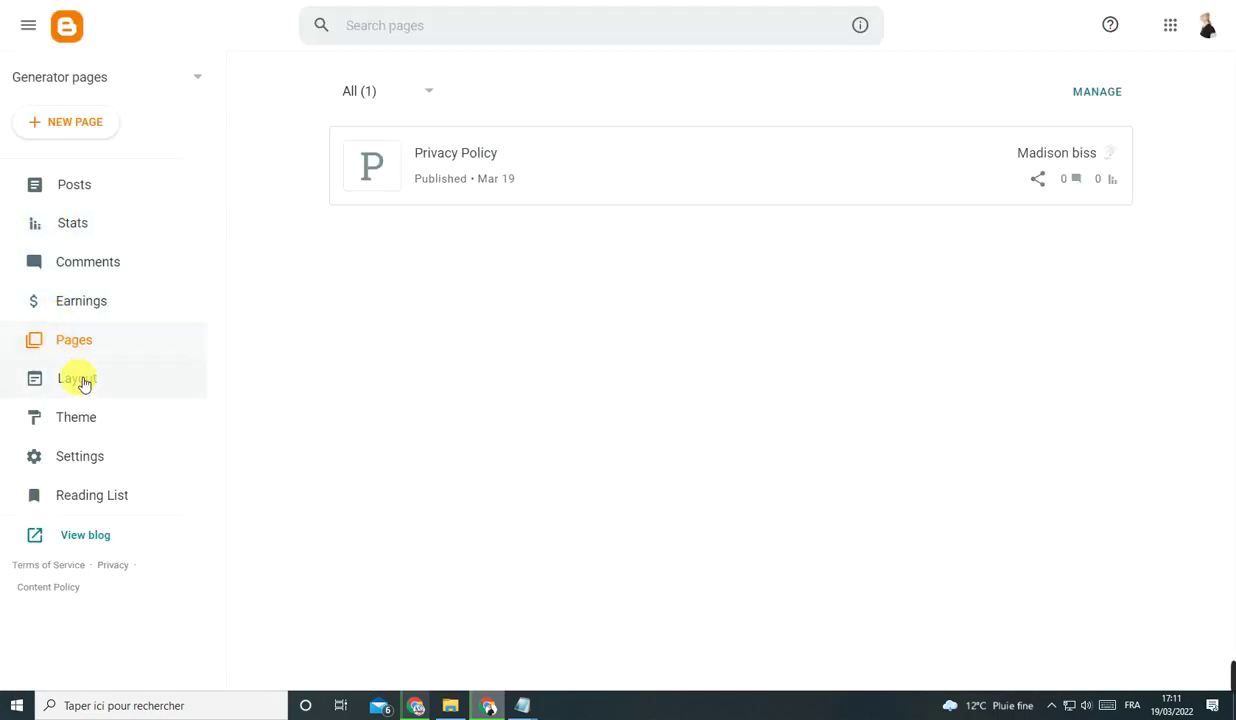
key(alt+Tab)
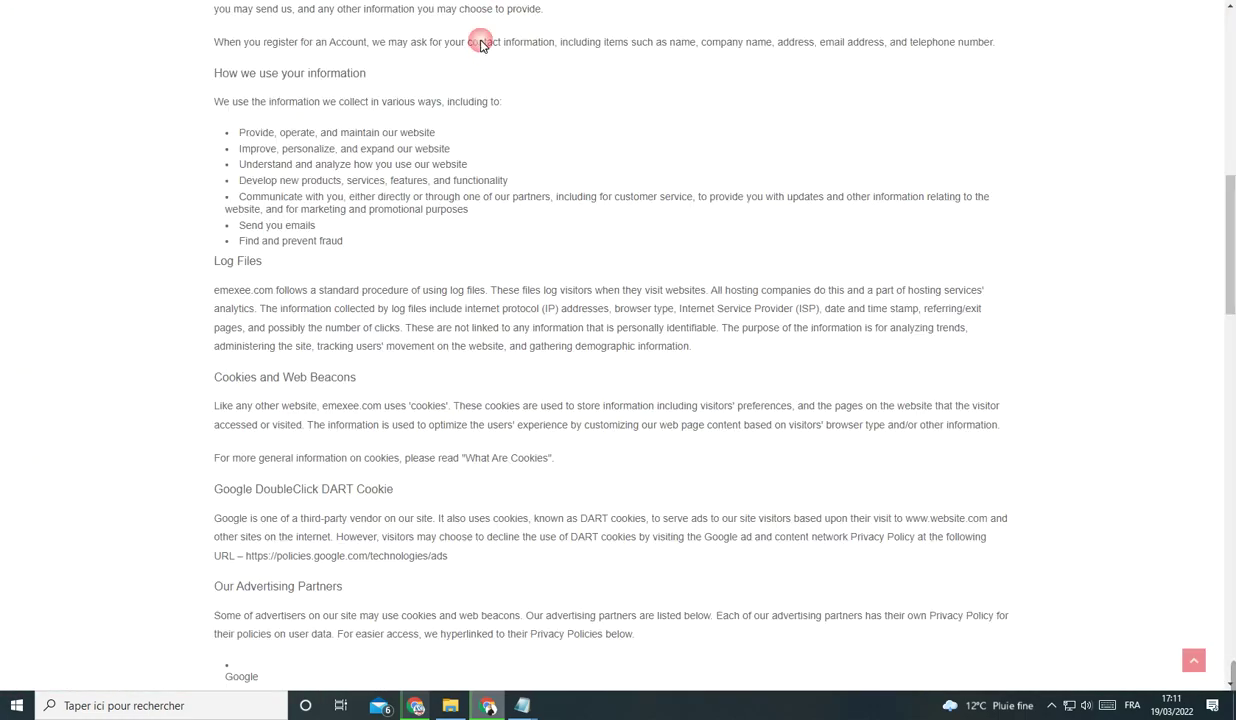
scroll(1228, 336, up, 3)
scroll(1229, 176, up, 5)
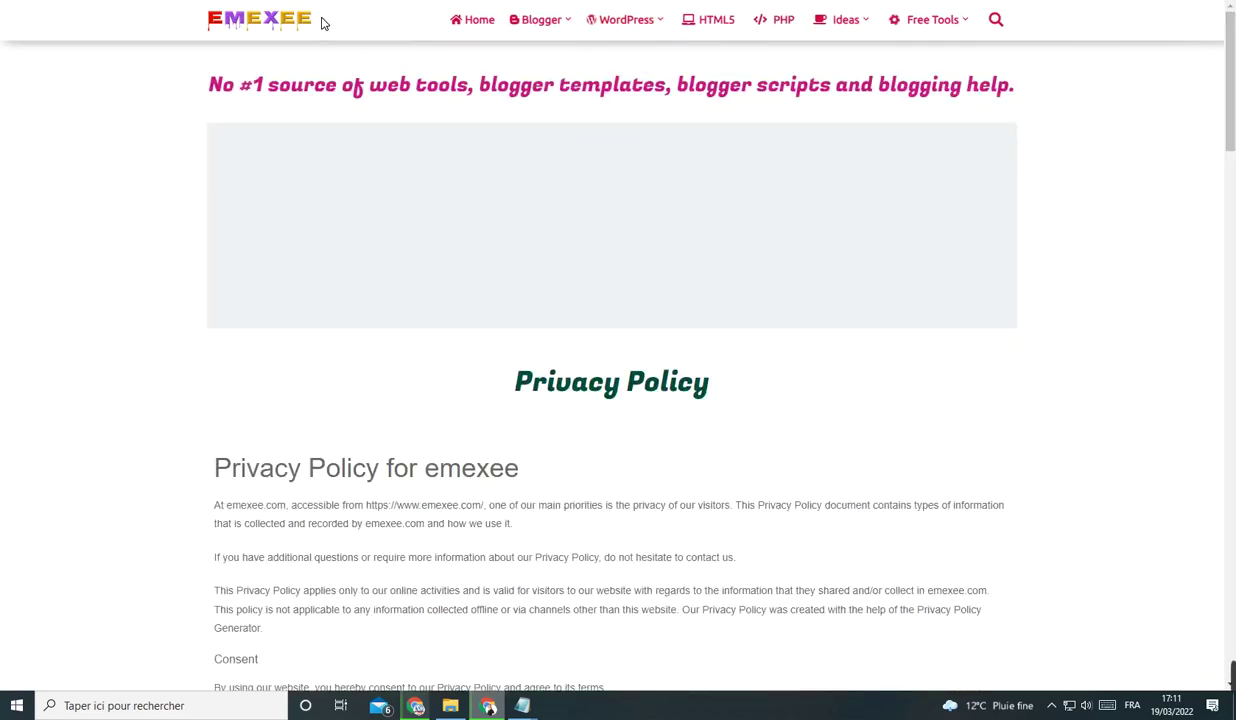
click(668, 86)
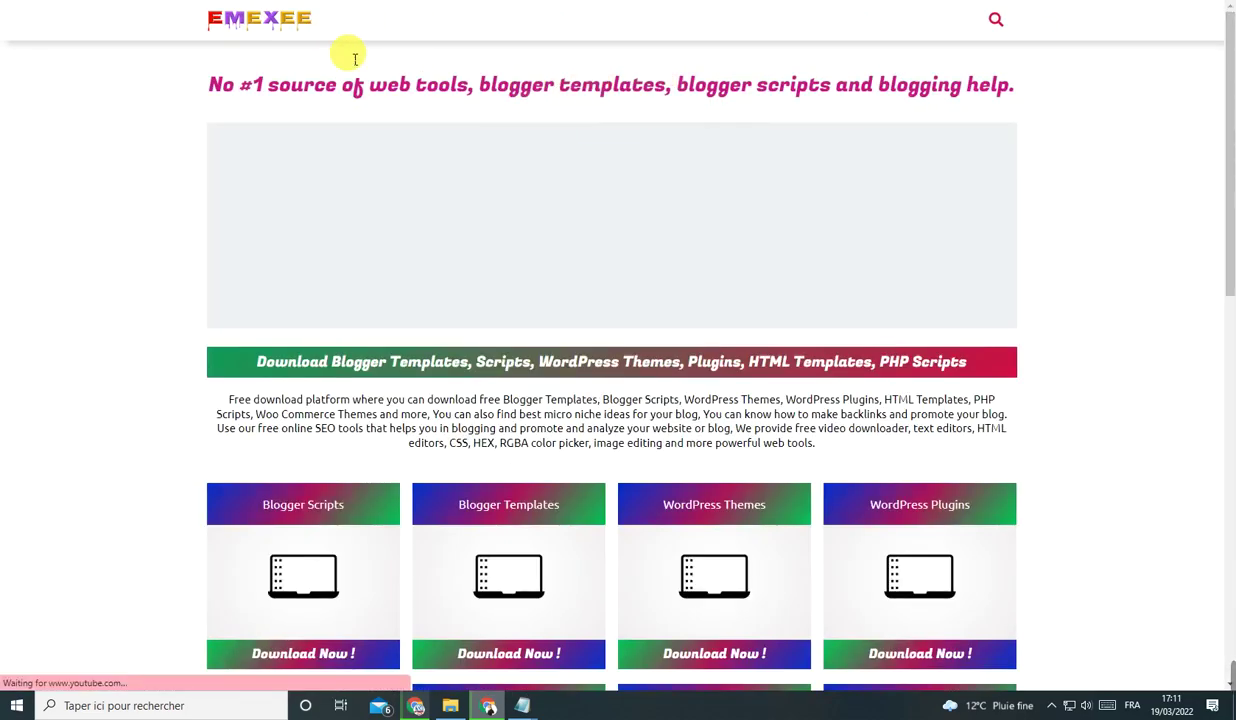
Return to the Blogger dashboard, open the live Generator pages blog and look over its home page.
key(alt+Tab)
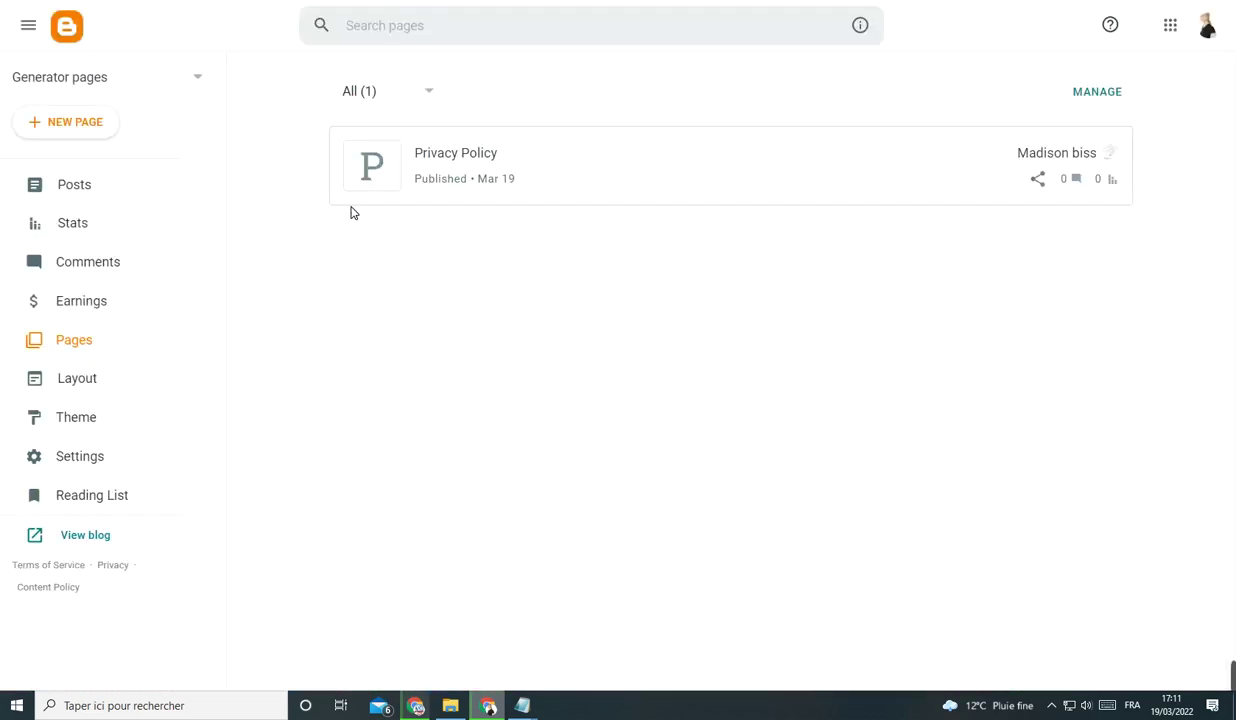
click(75, 537)
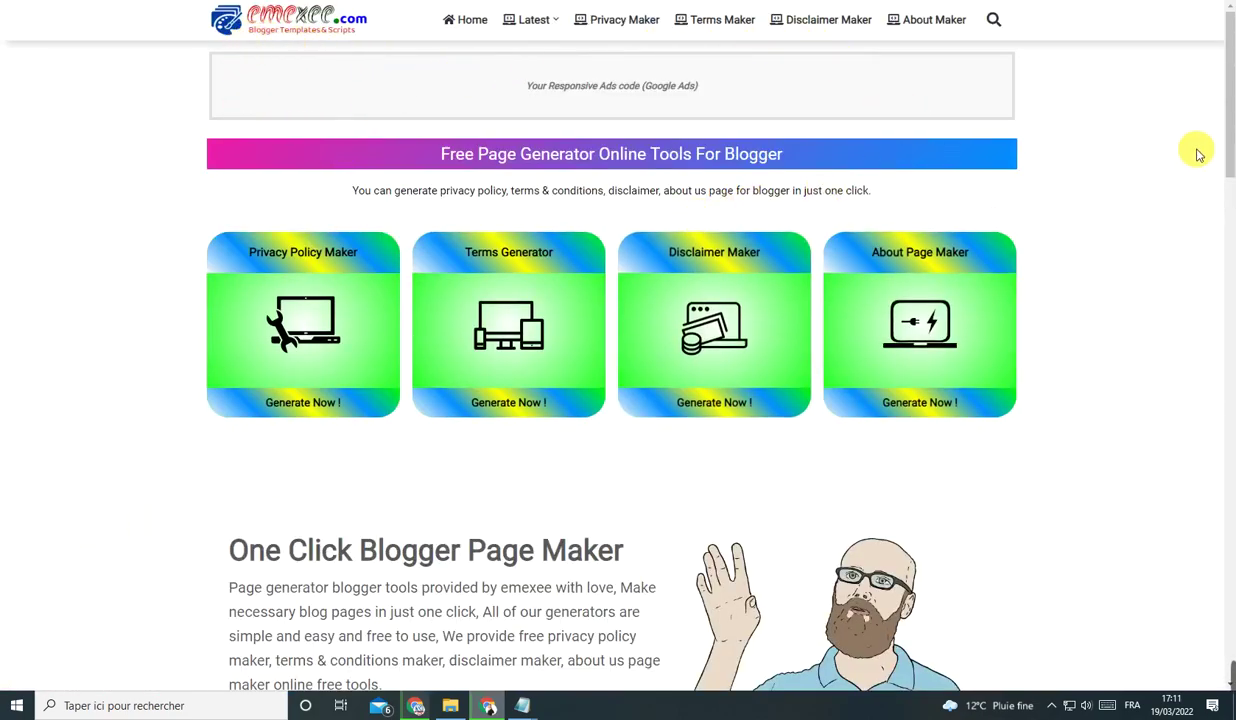
scroll(828, 505, down, 10)
scroll(813, 498, up, 7)
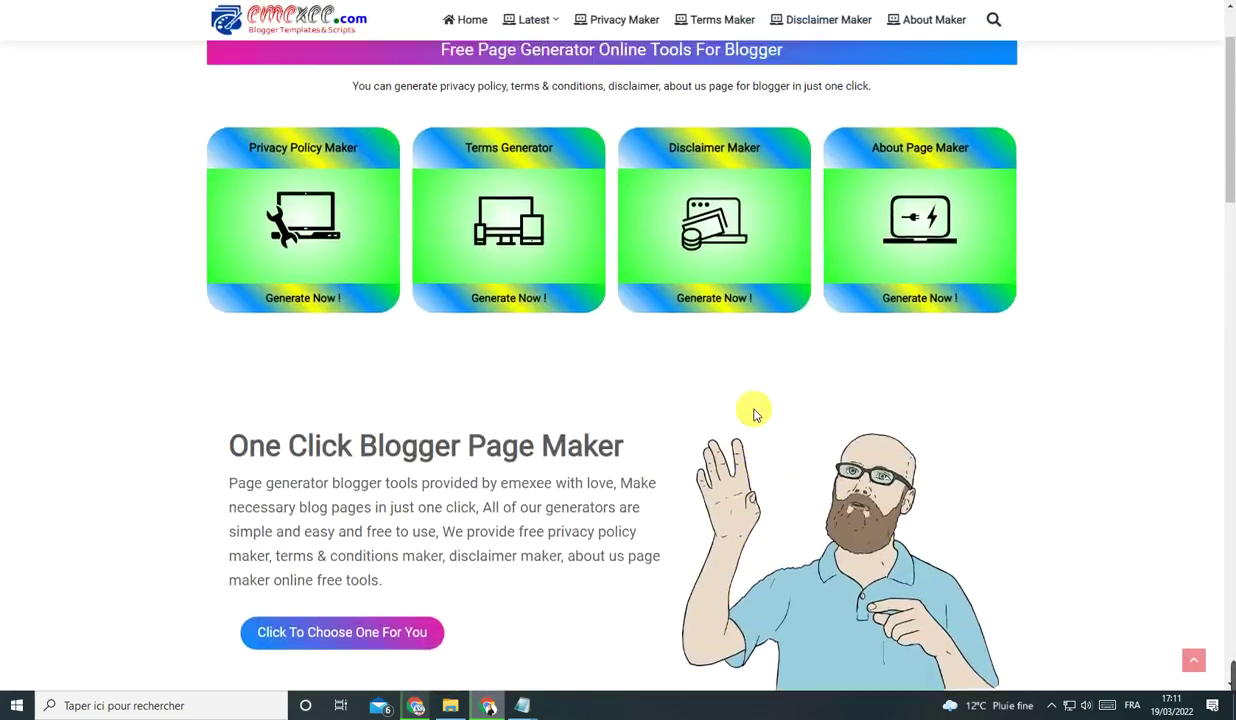
Switch to the Google Docs checklist and copy the words "google console" from the linking item.
key(alt+Tab)
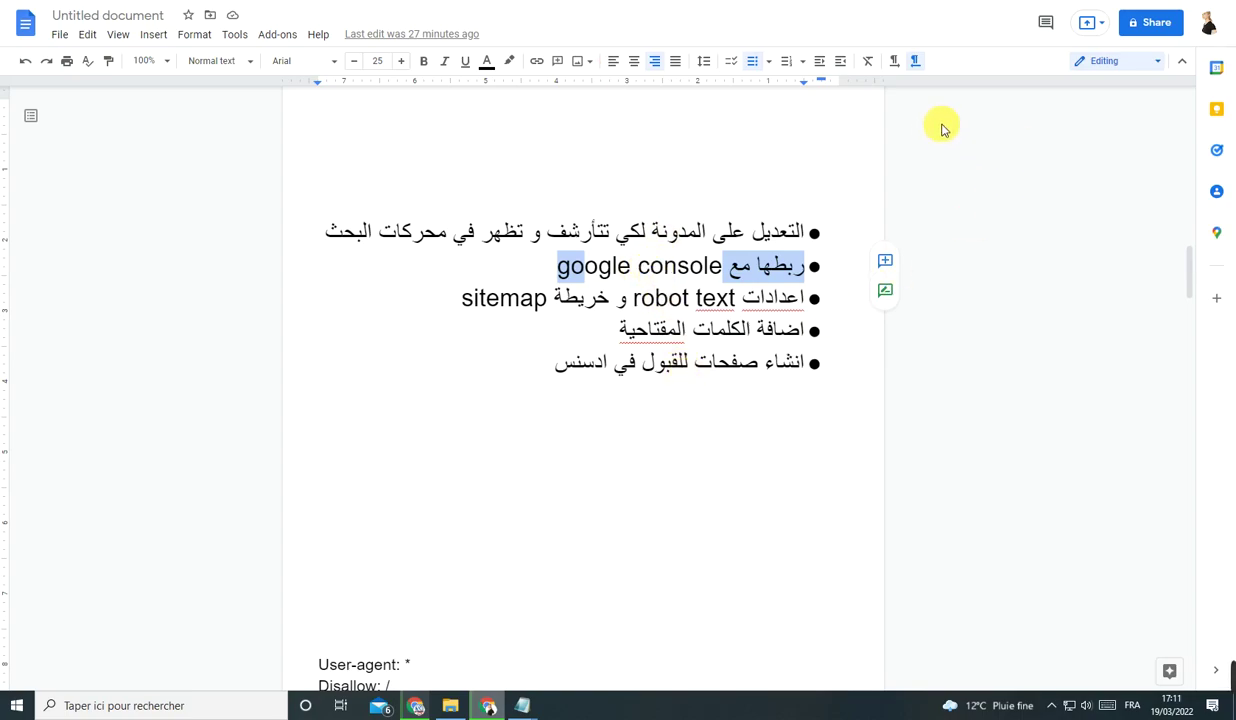
click(574, 268)
drag(552, 276, 650, 275)
click(563, 263)
mouse_move(563, 263)
mouse_down()
mouse_move(670, 281)
mouse_move(555, 268)
mouse_up()
click(727, 270)
right_click(585, 262)
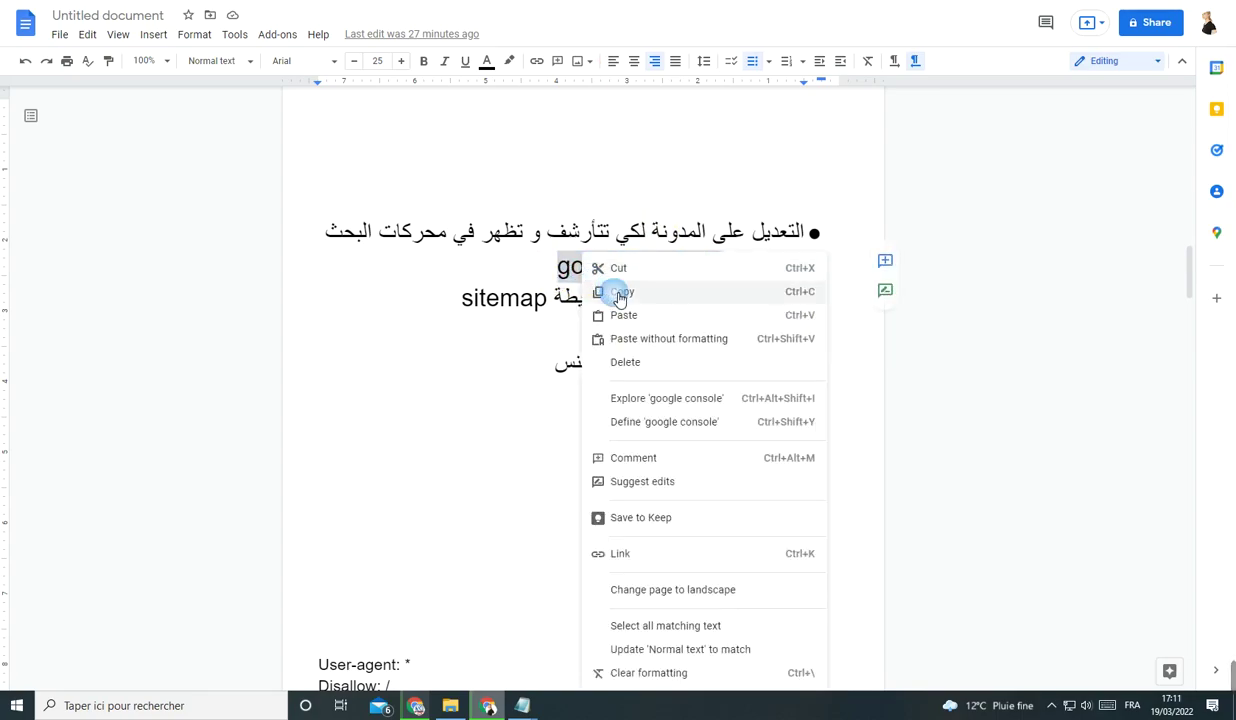
click(625, 292)
Search Google for "google console" in a new browser tab and start Google Search Console from its result.
key(ctrl+t)
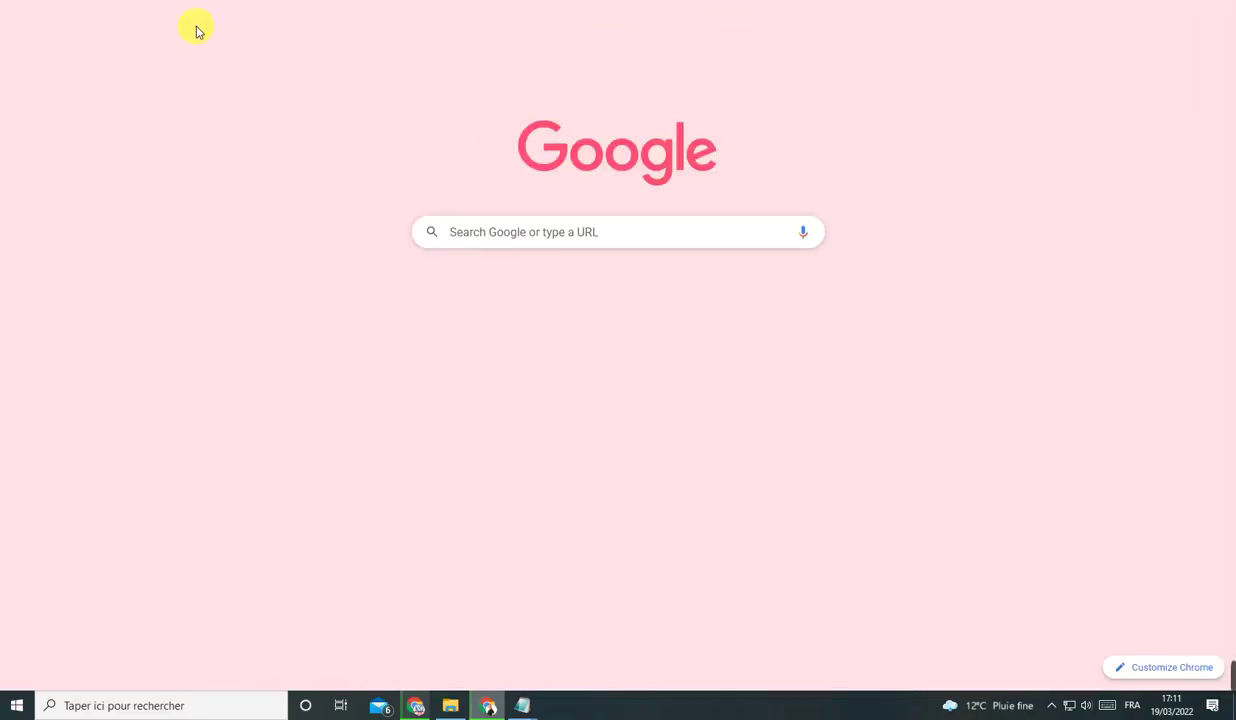
right_click(472, 245)
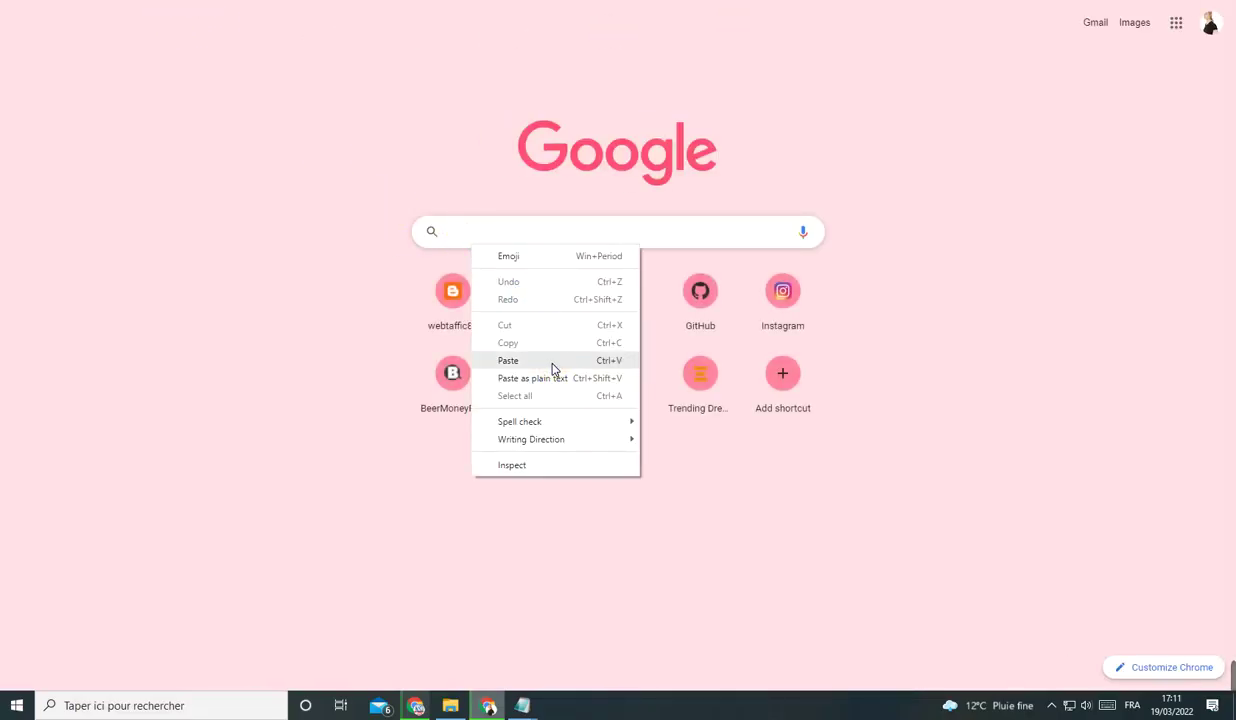
click(555, 359)
key(Return)
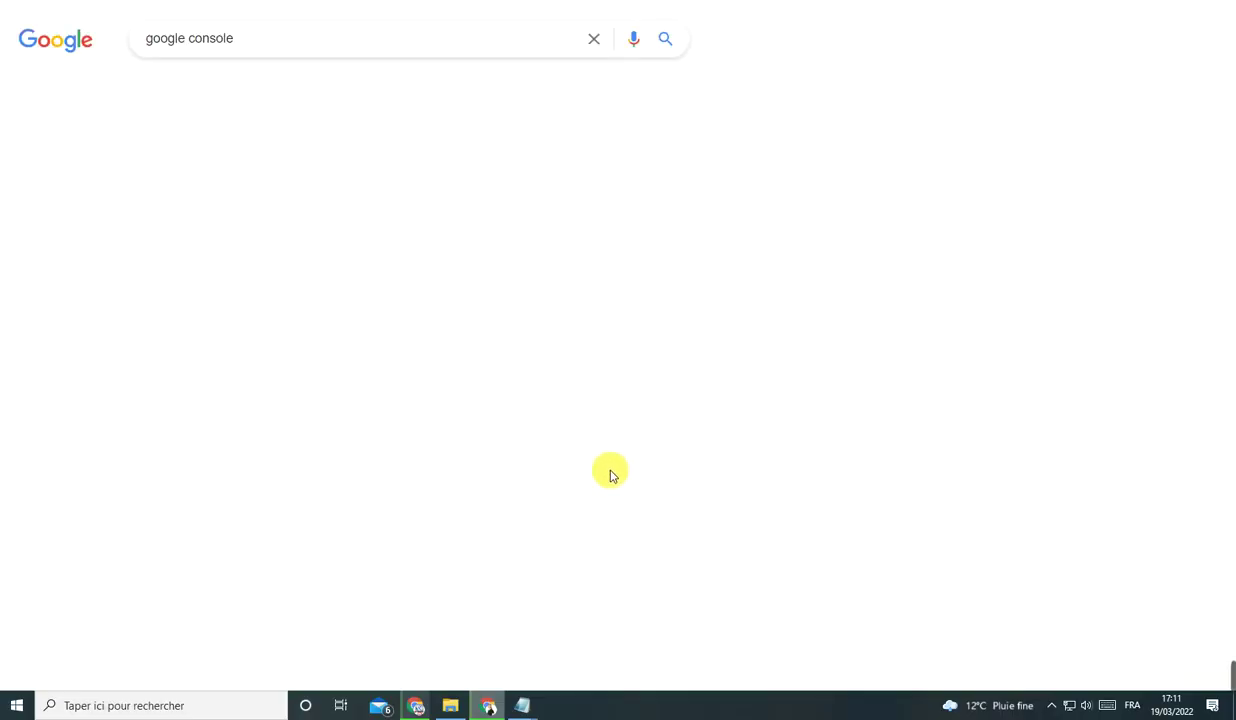
click(212, 302)
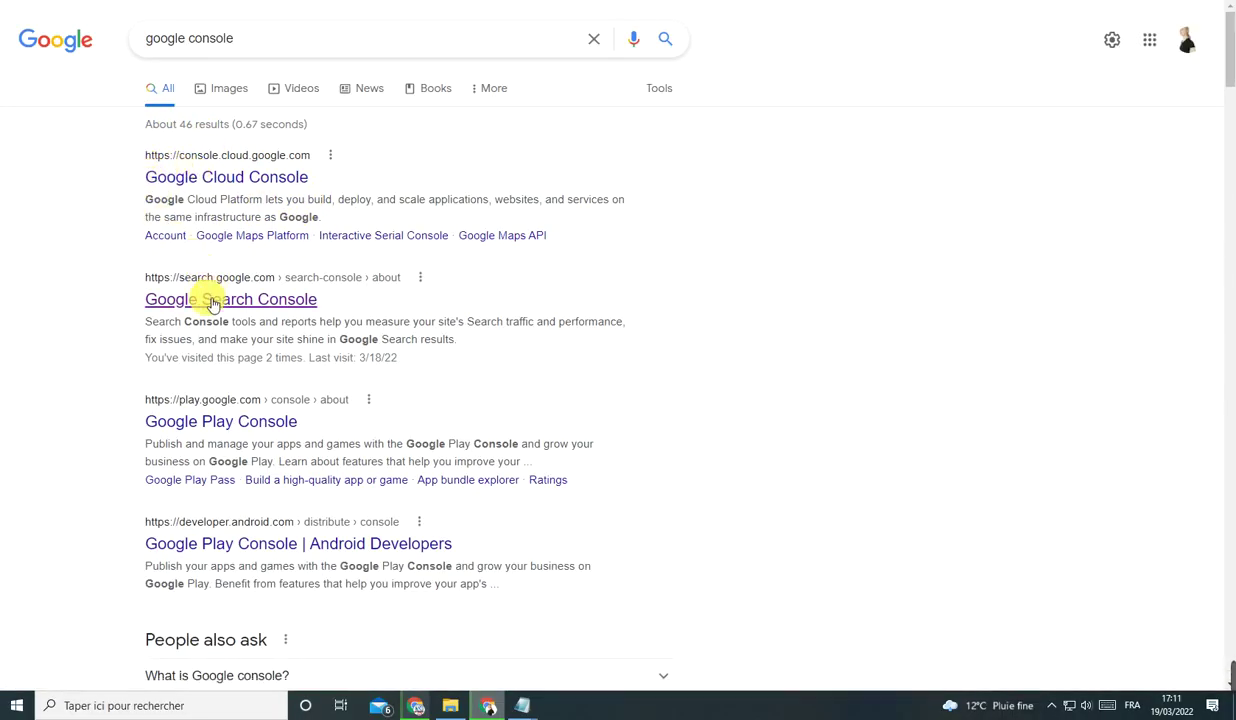
click(262, 311)
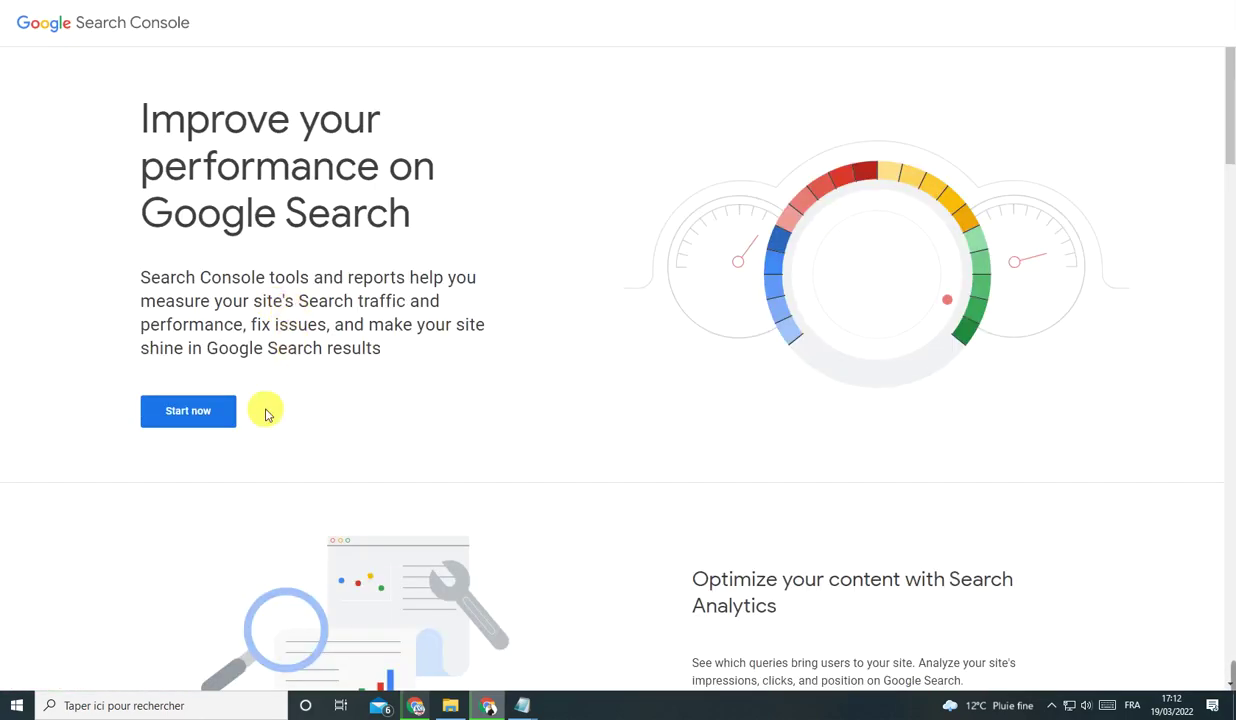
click(207, 411)
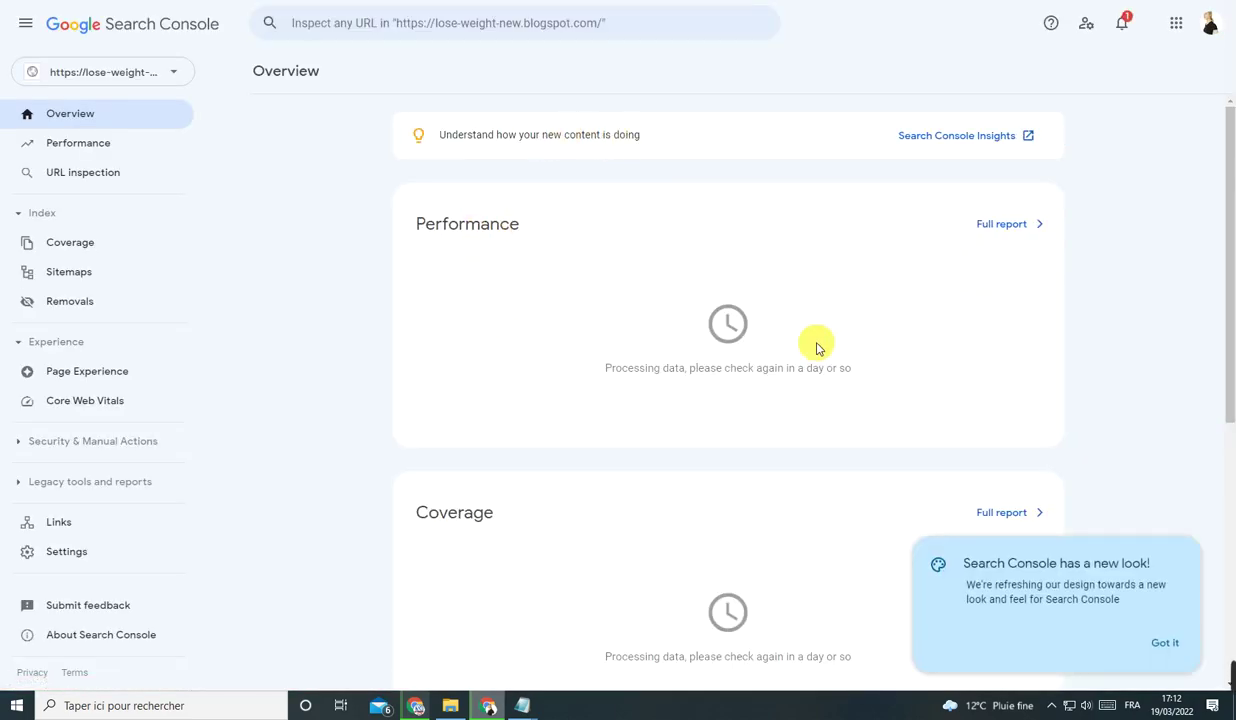
Dismiss the new-look notice and check the signed-in Google account.
click(1162, 638)
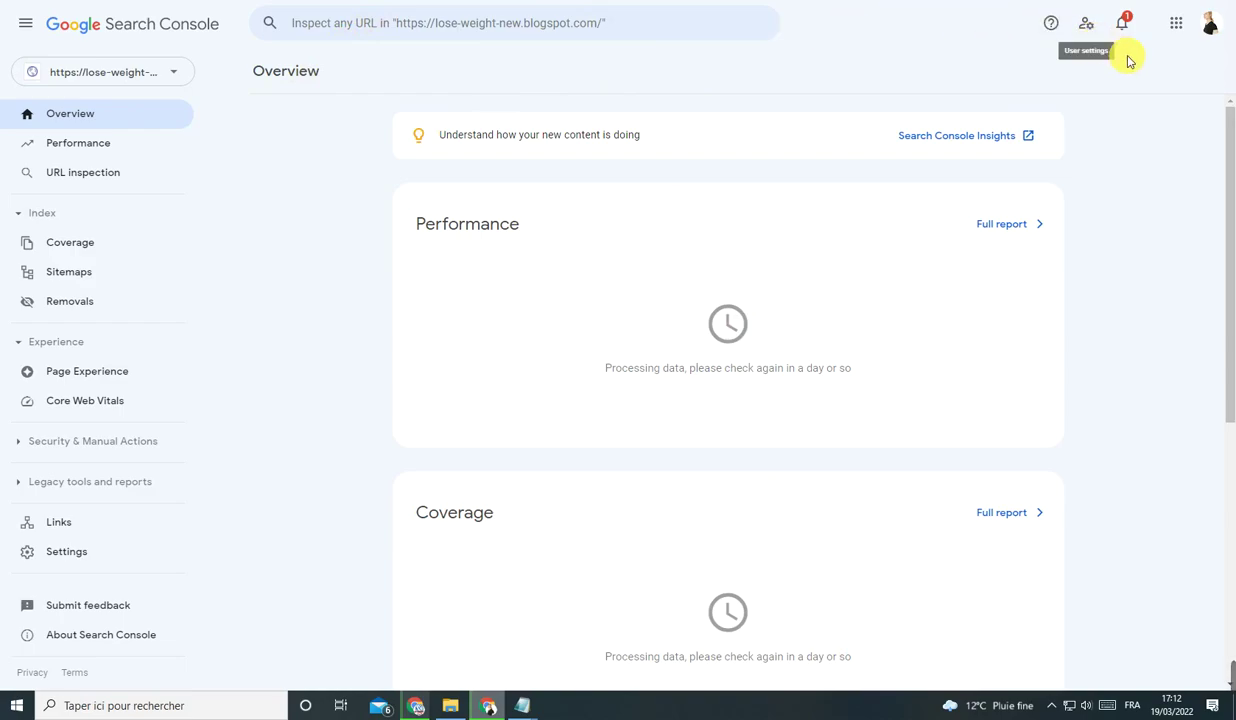
click(1213, 26)
click(935, 58)
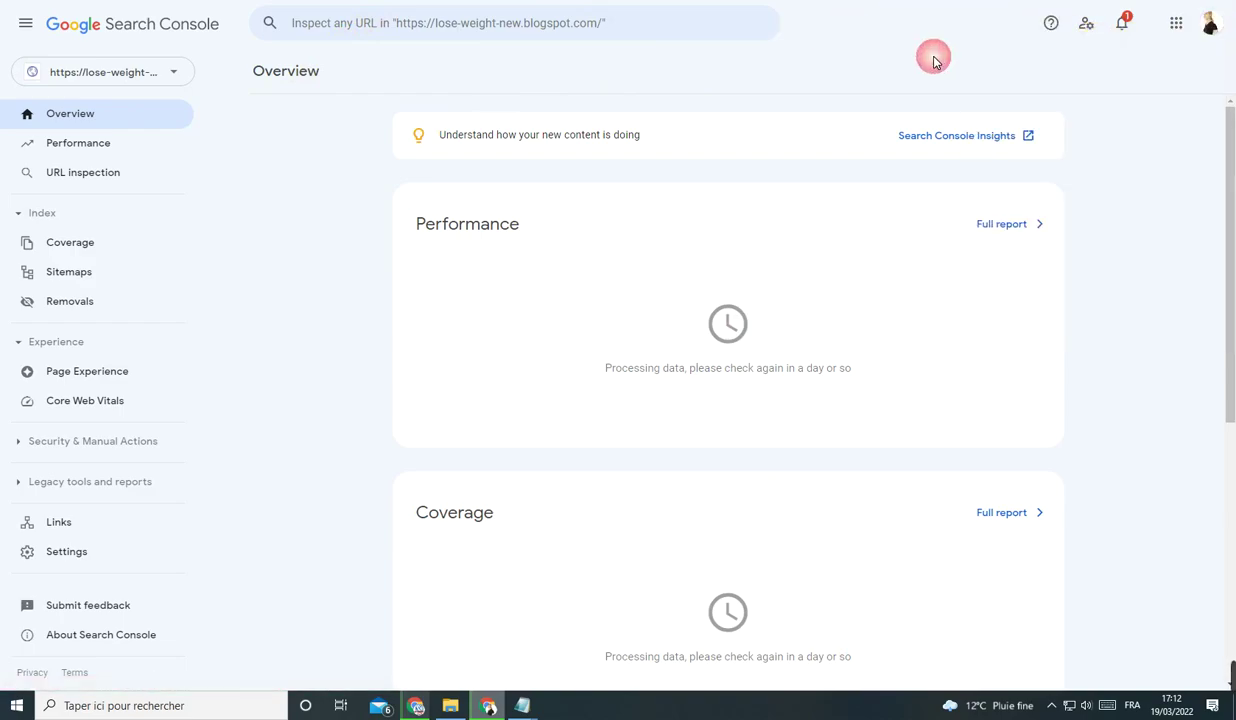
Start adding a new Search Console property and copy the live blog's address for it.
click(180, 75)
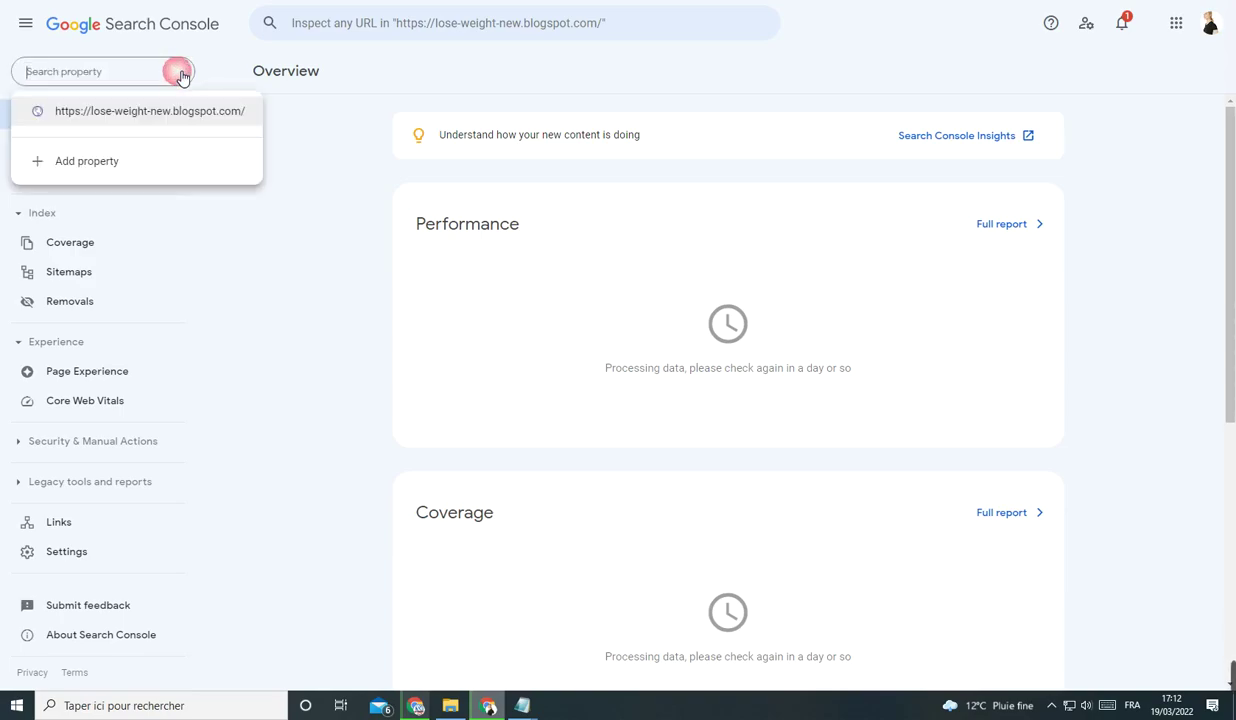
click(86, 162)
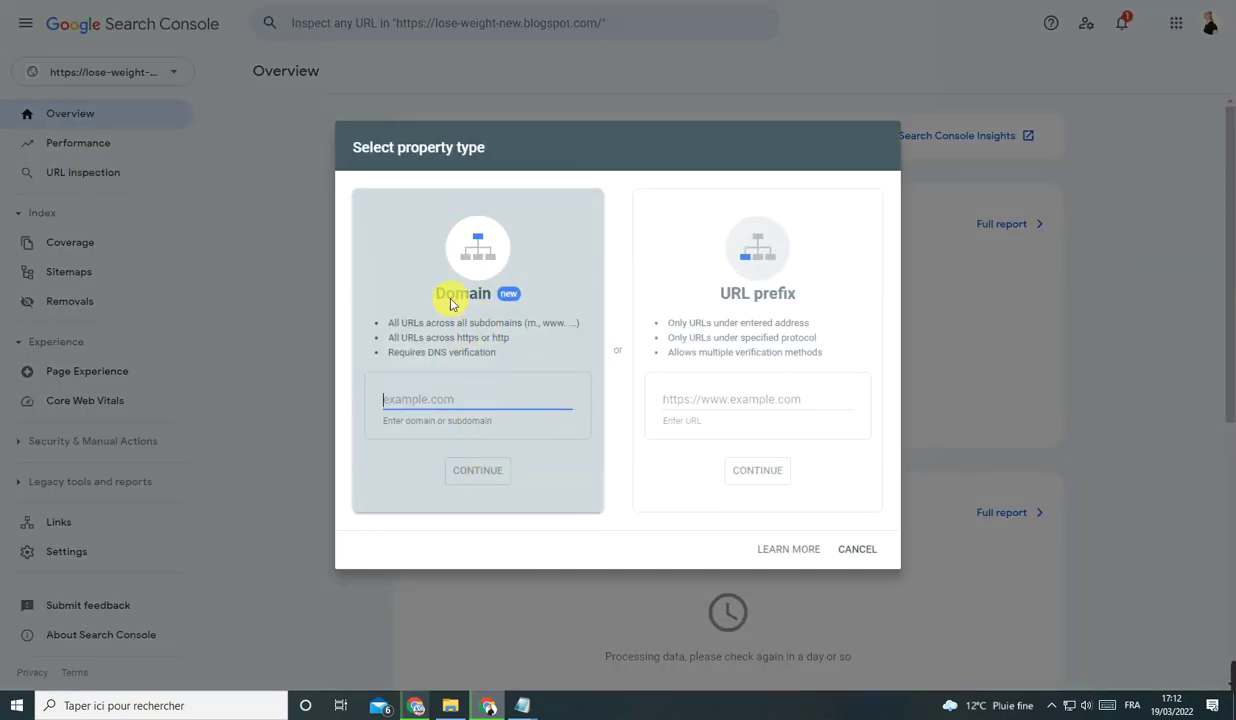
click(709, 318)
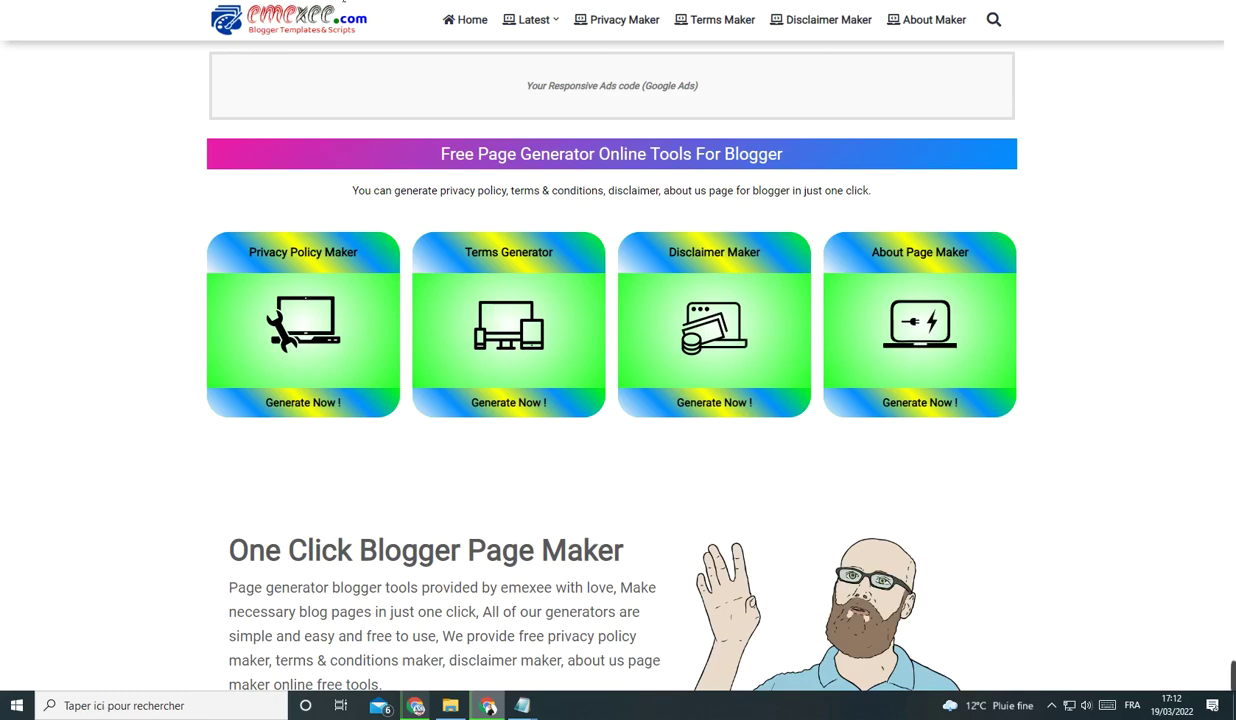
right_click(343, 0)
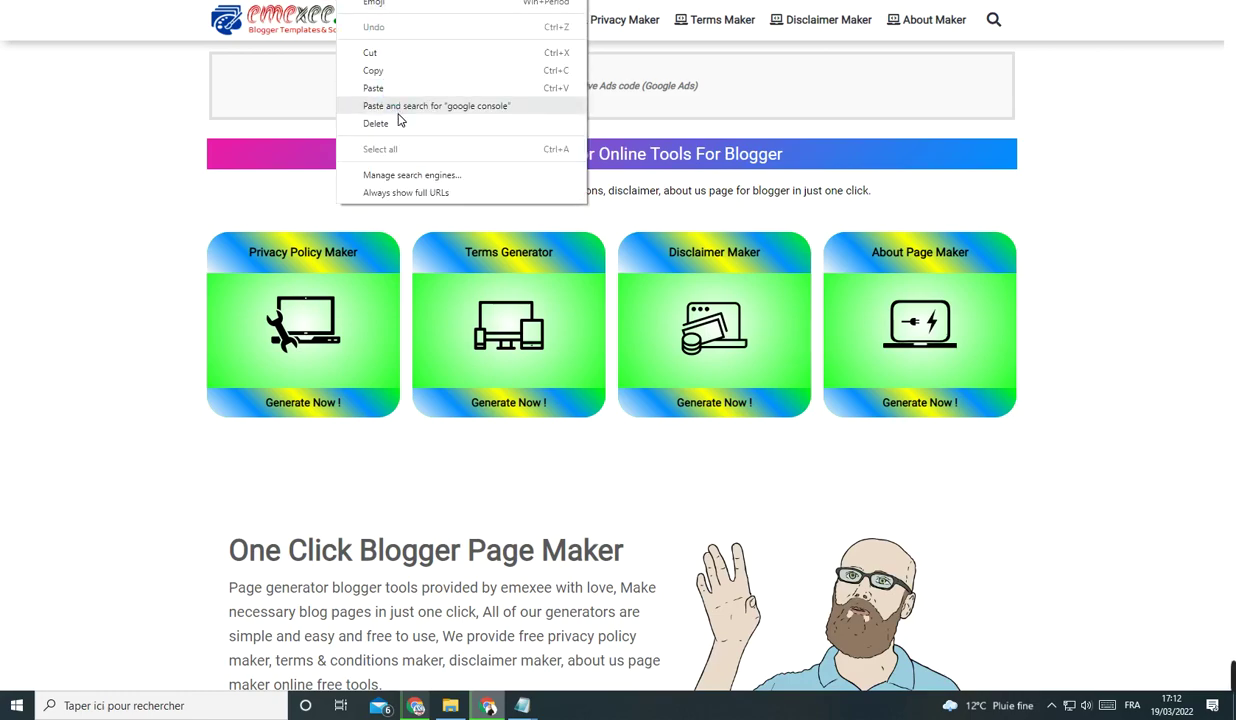
click(389, 80)
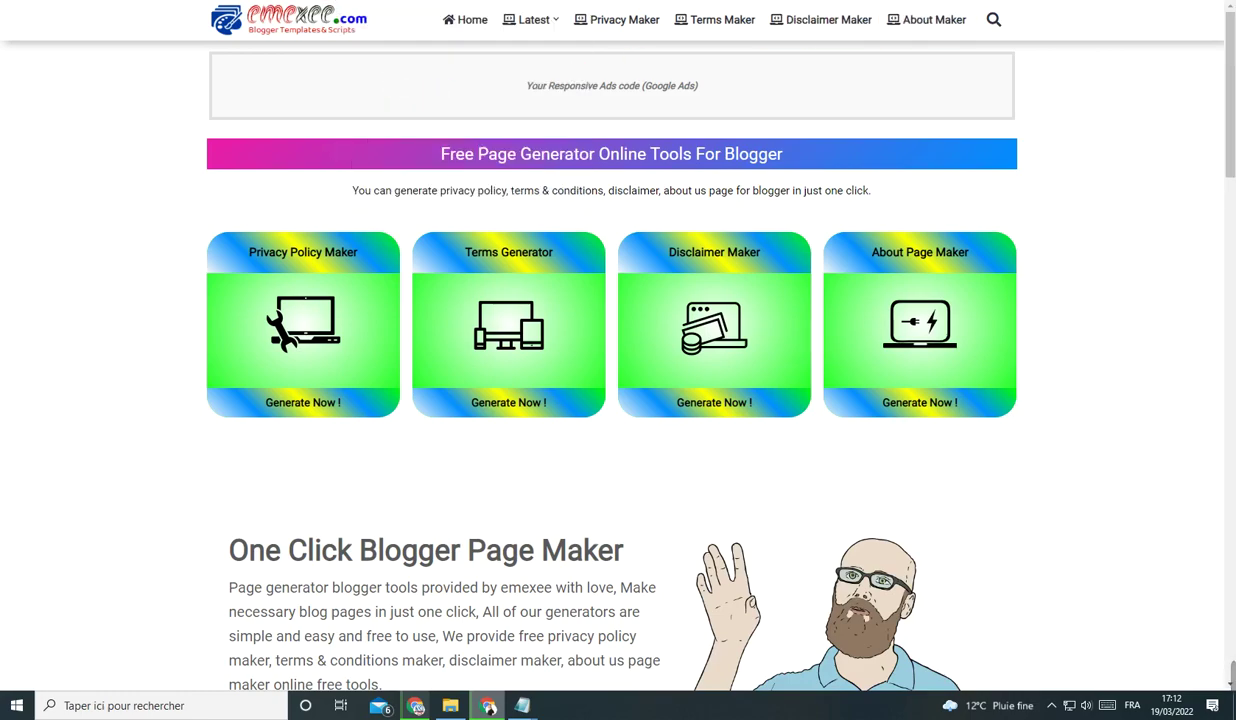
click(705, 390)
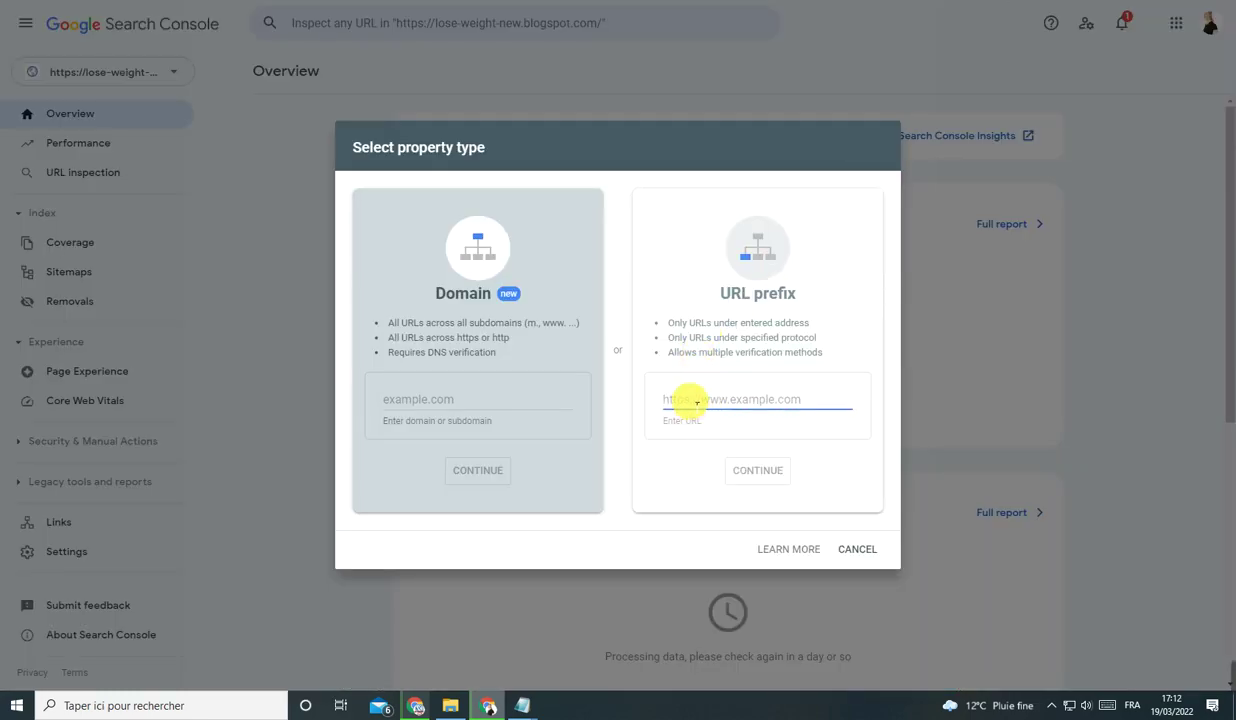
right_click(693, 402)
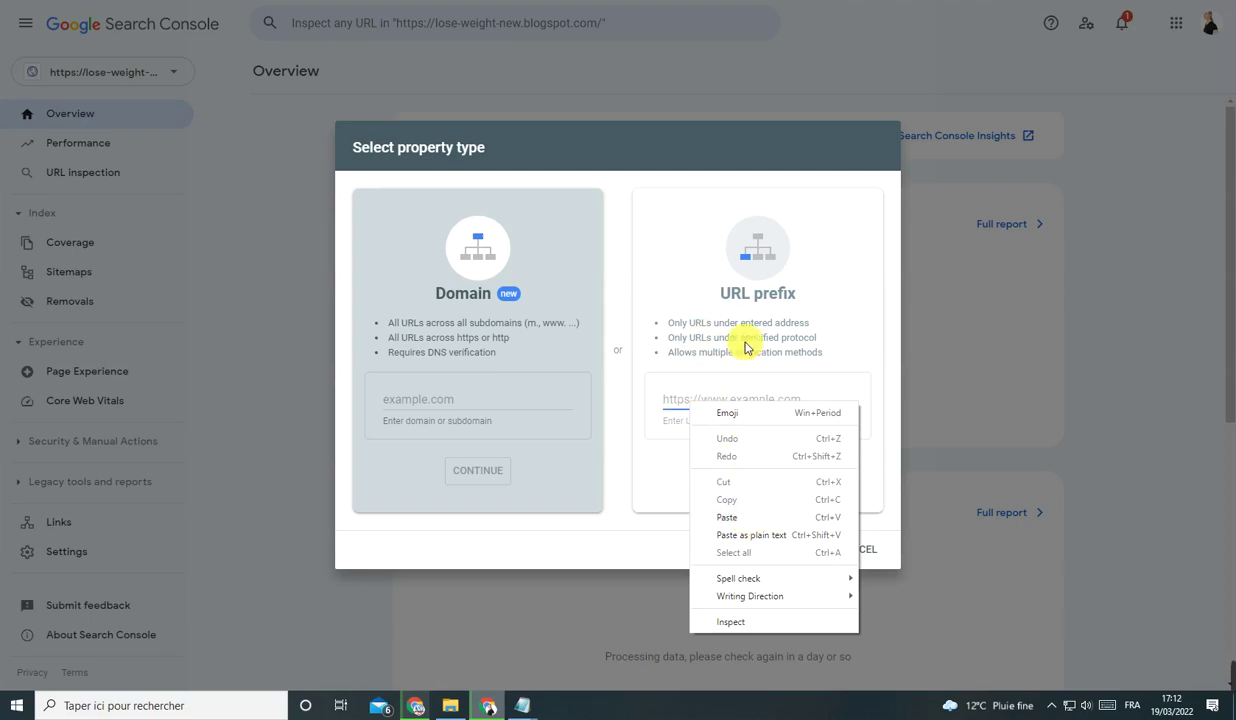
click(727, 517)
click(756, 471)
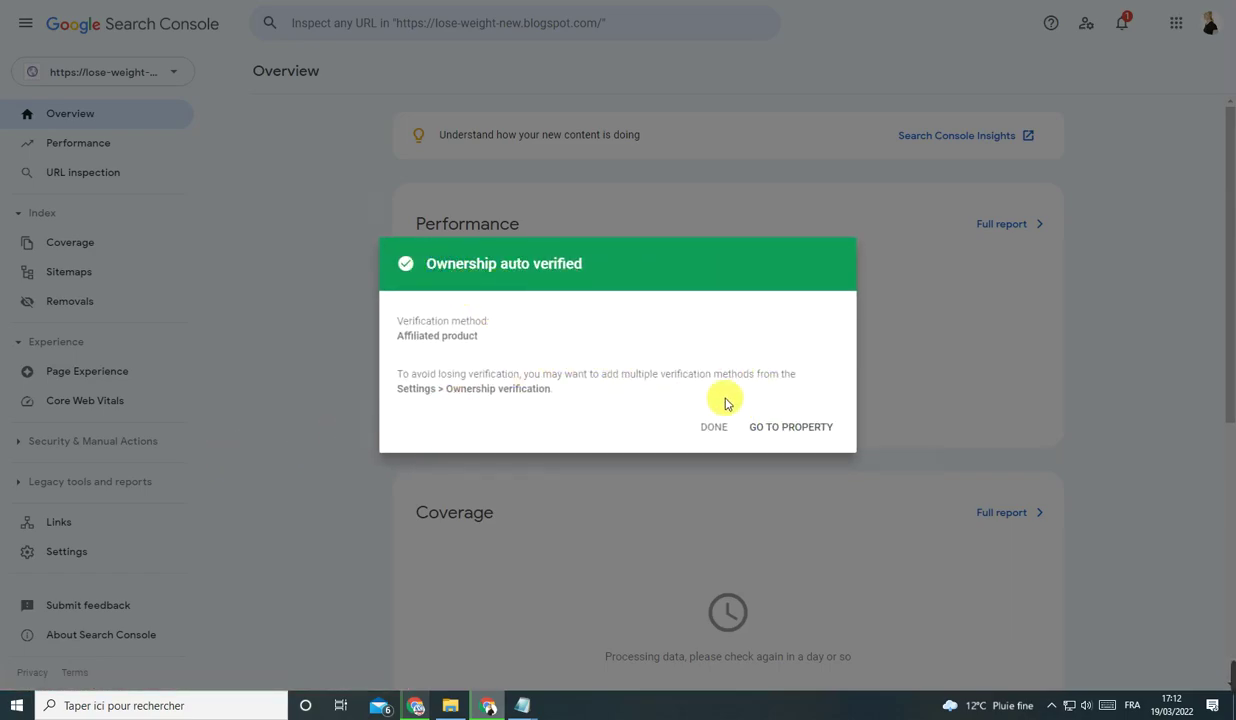
click(789, 426)
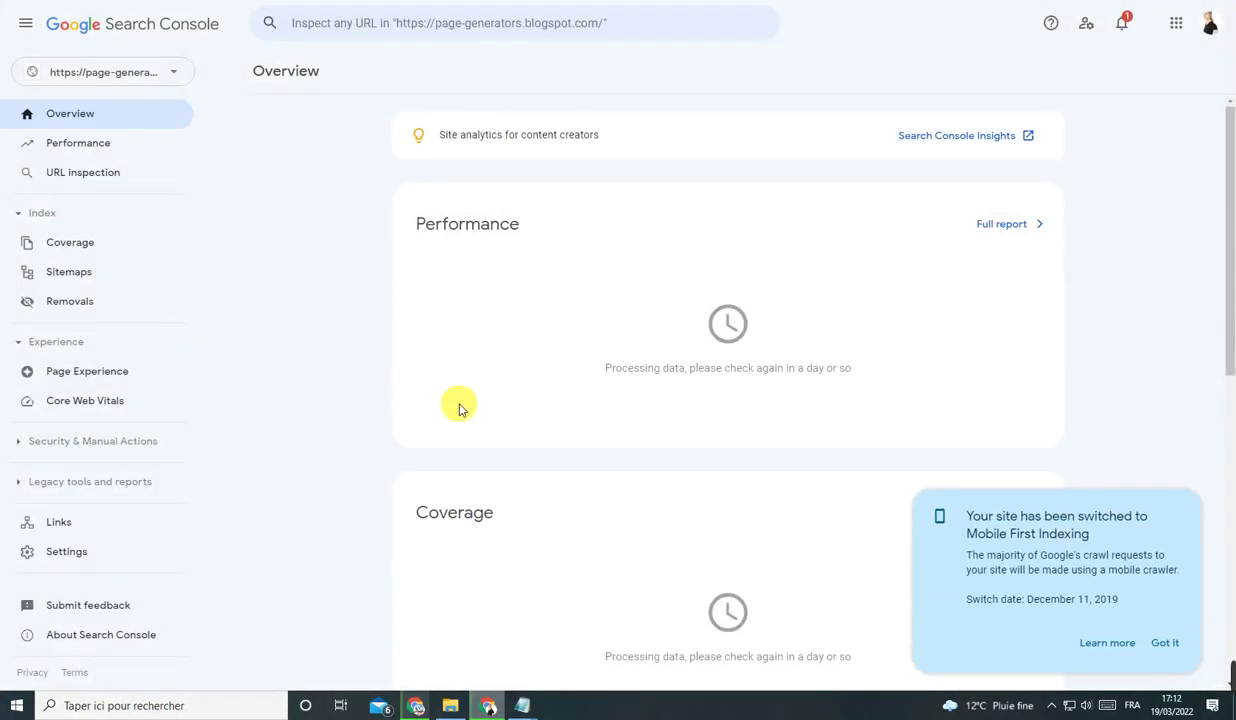
click(1163, 645)
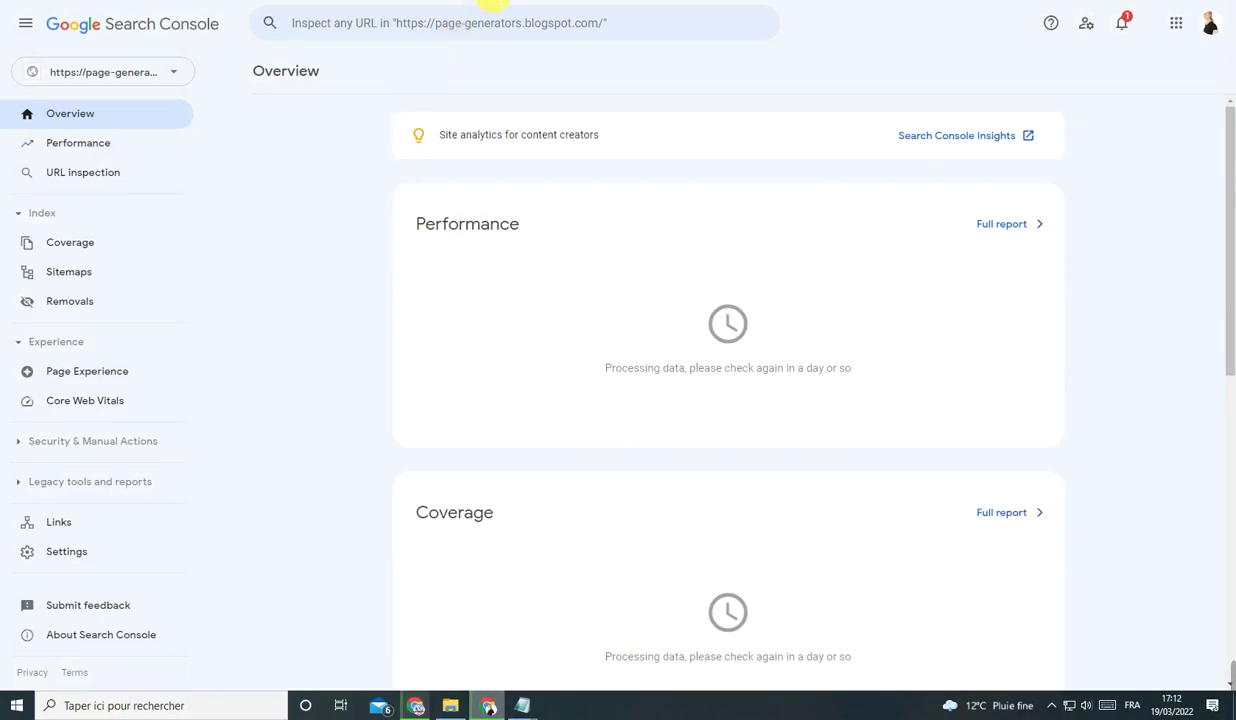
Return to the Google Docs checklist and copy the words "robot text" from the robots and sitemap item.
key(ctrl+Tab)
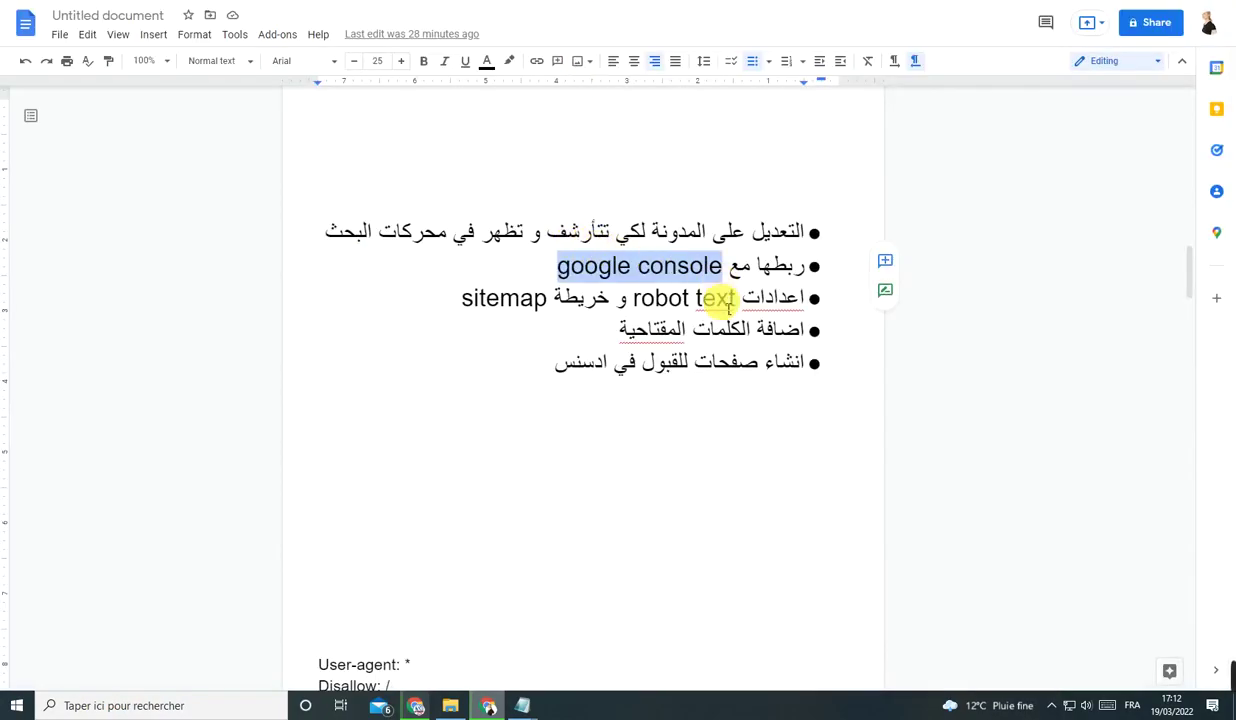
drag(633, 298, 734, 300)
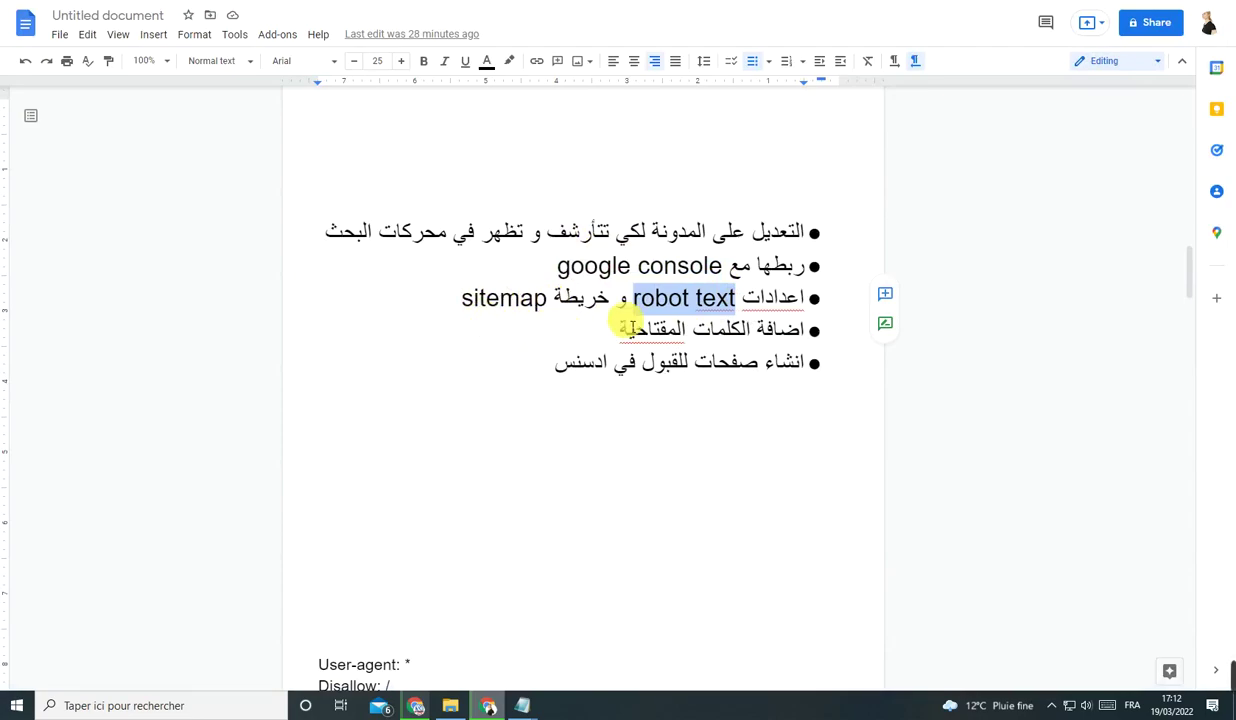
right_click(681, 310)
click(725, 291)
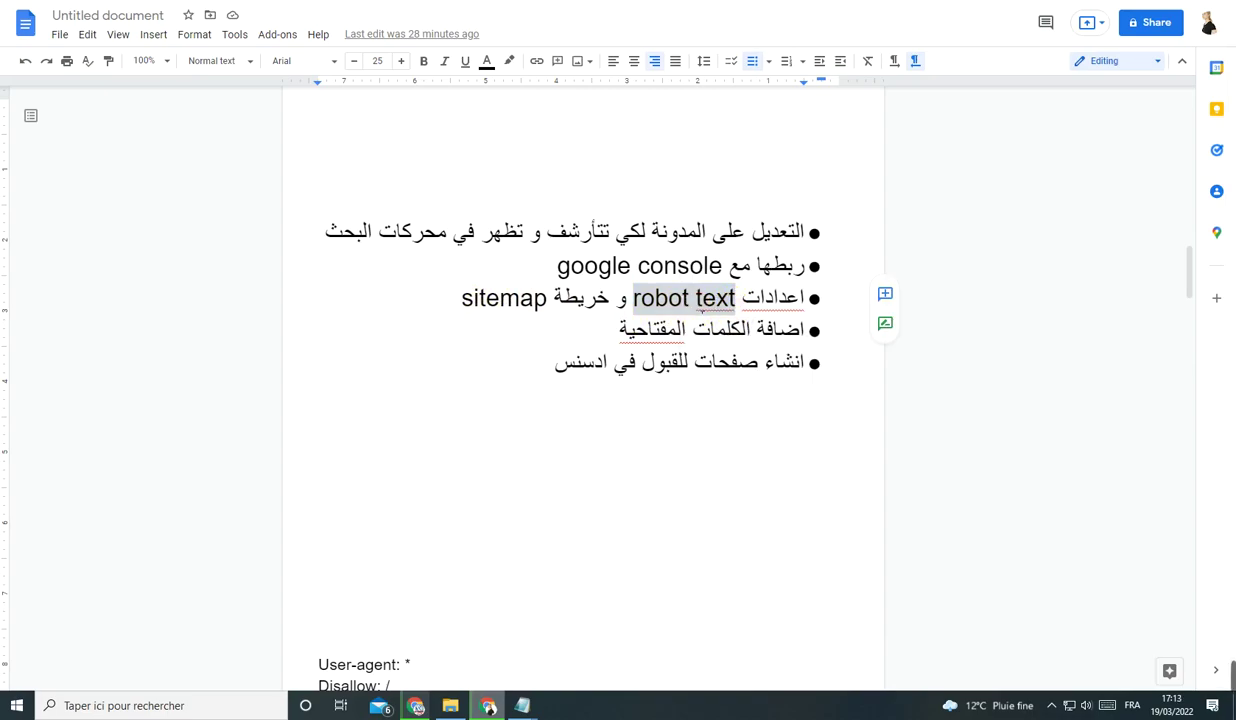
right_click(700, 310)
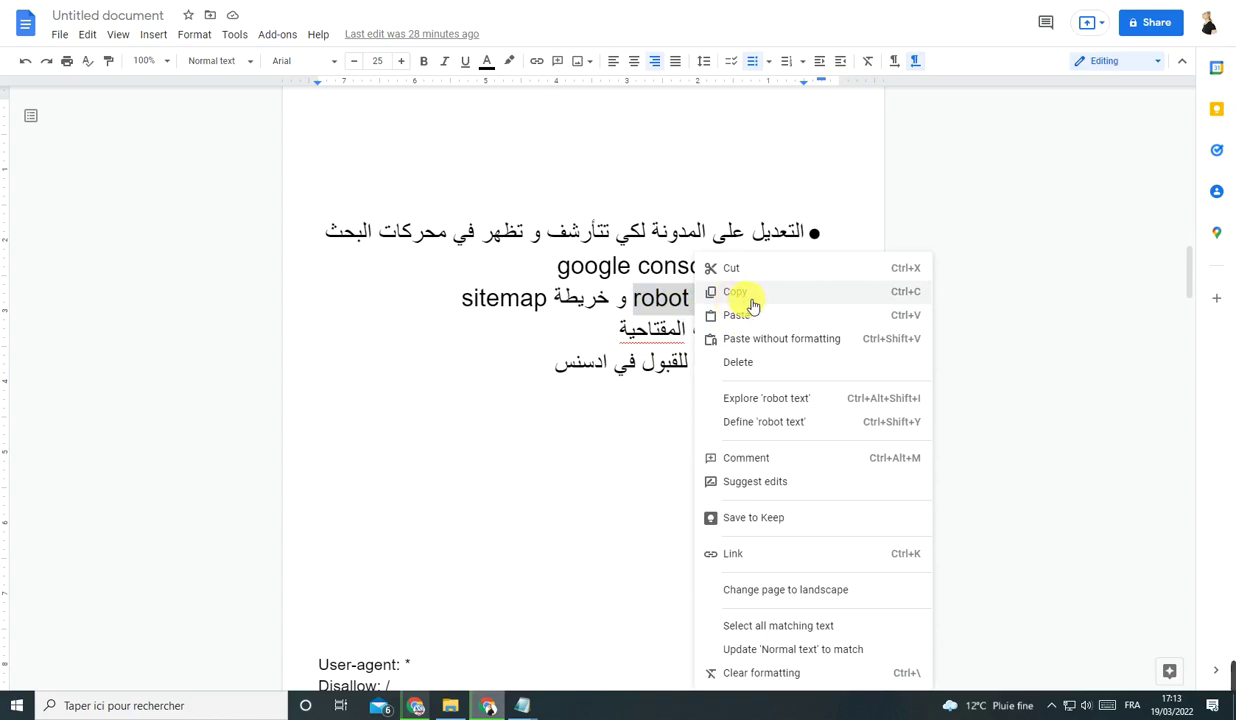
click(744, 295)
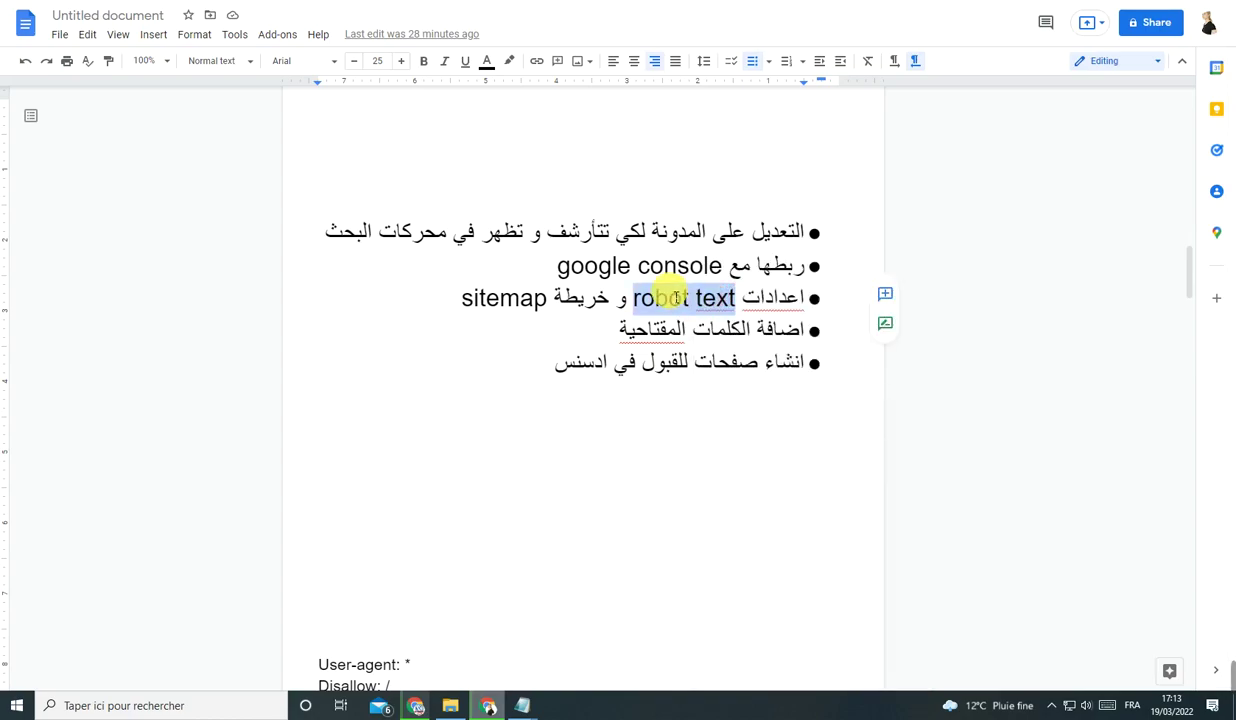
Find the robots.txt template in the document and replace the blog address in its Sitemap line with "+++++++".
scroll(660, 350, down, 5)
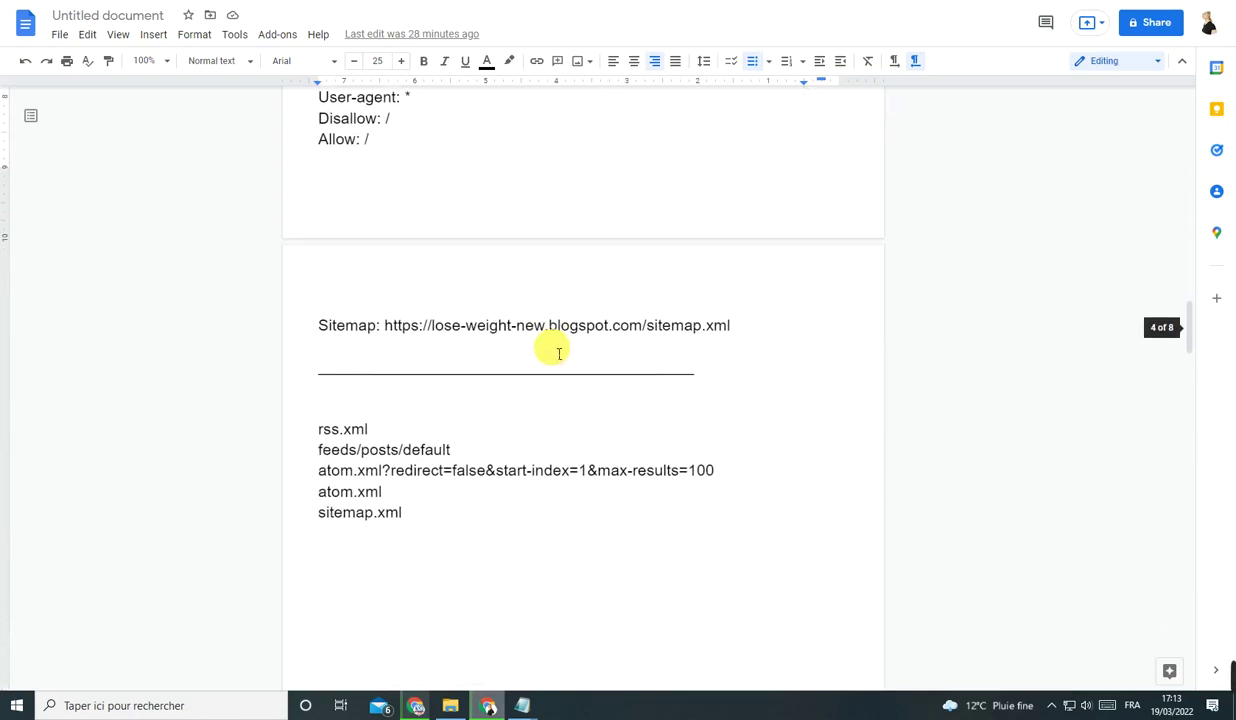
scroll(559, 353, up, 2)
drag(318, 222, 374, 448)
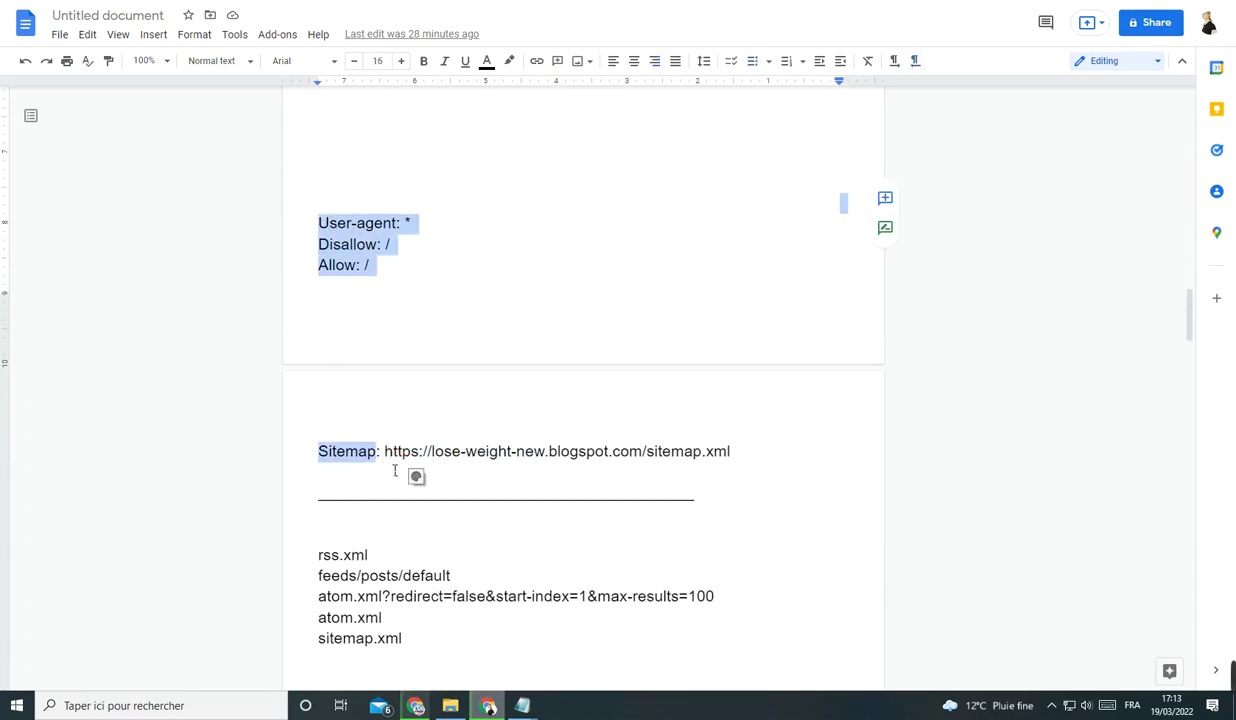
click(390, 458)
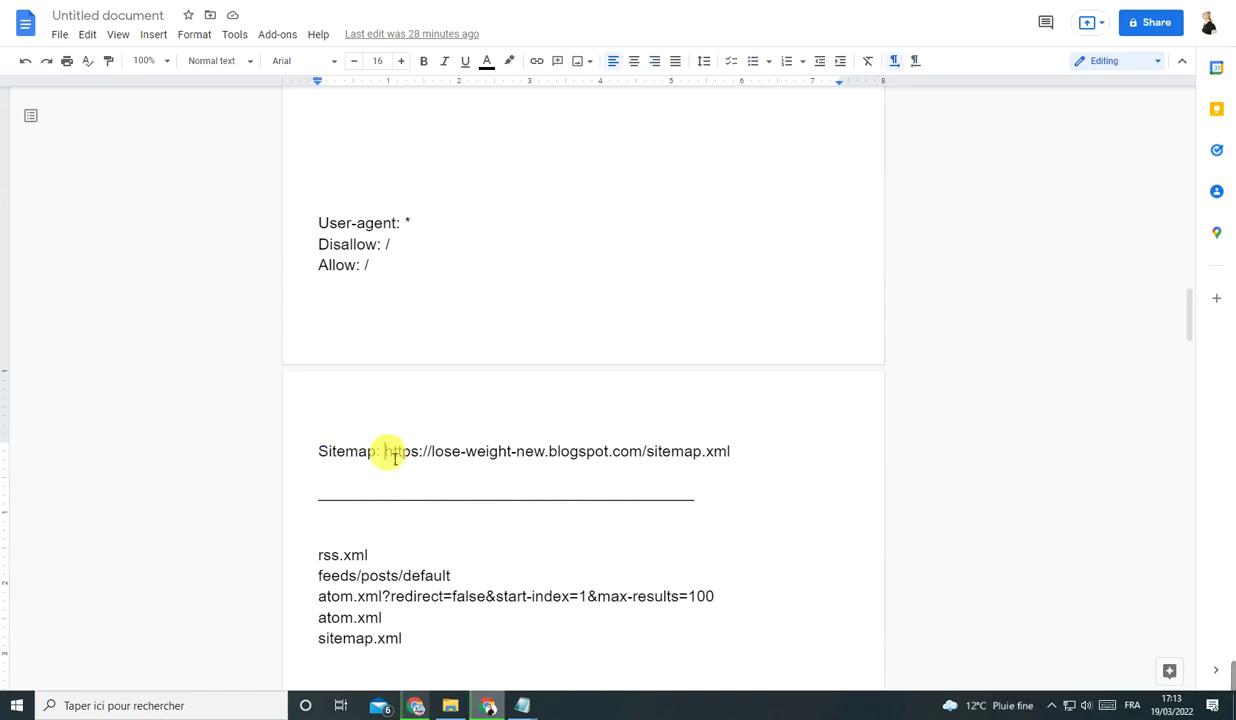
drag(395, 458, 575, 458)
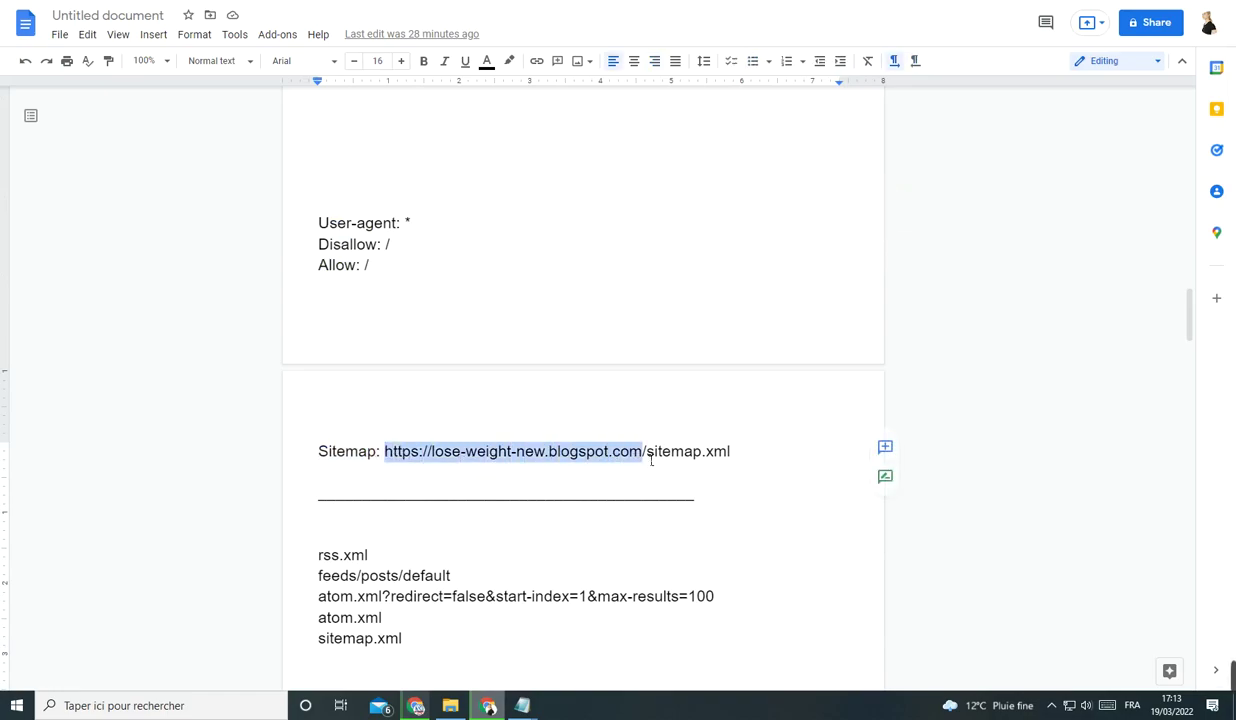
text(+++++++)
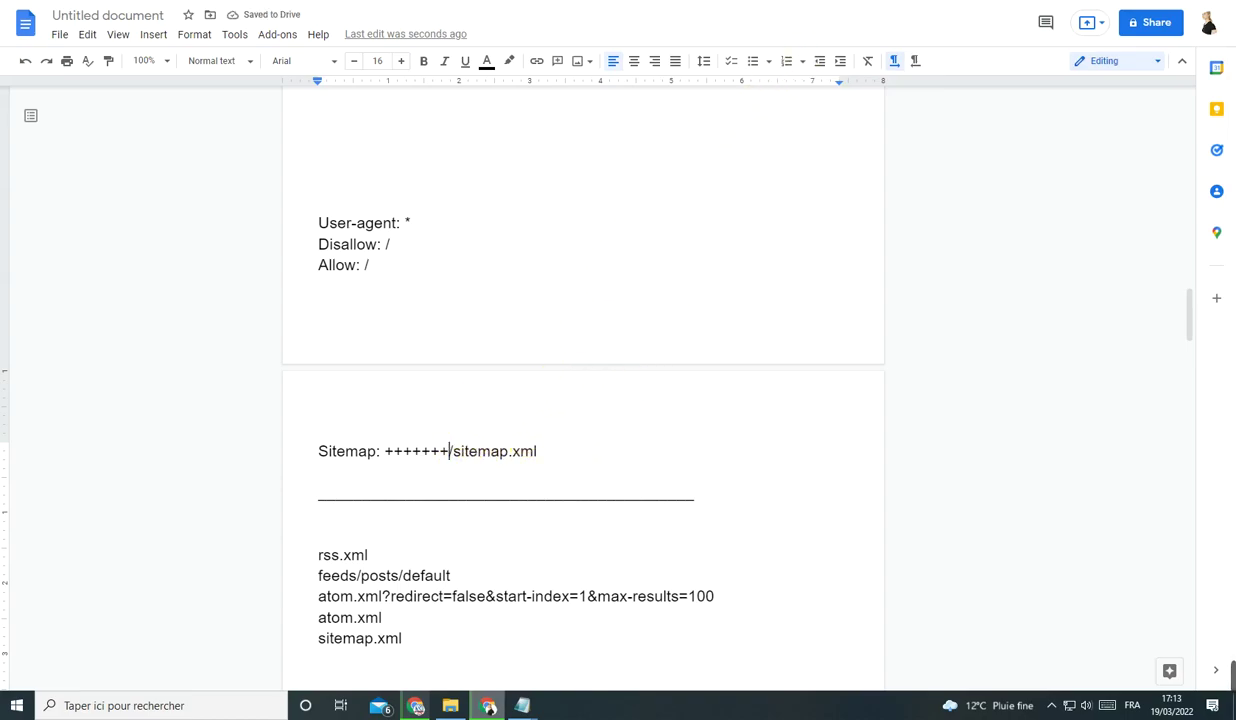
drag(440, 452, 397, 456)
right_click(395, 456)
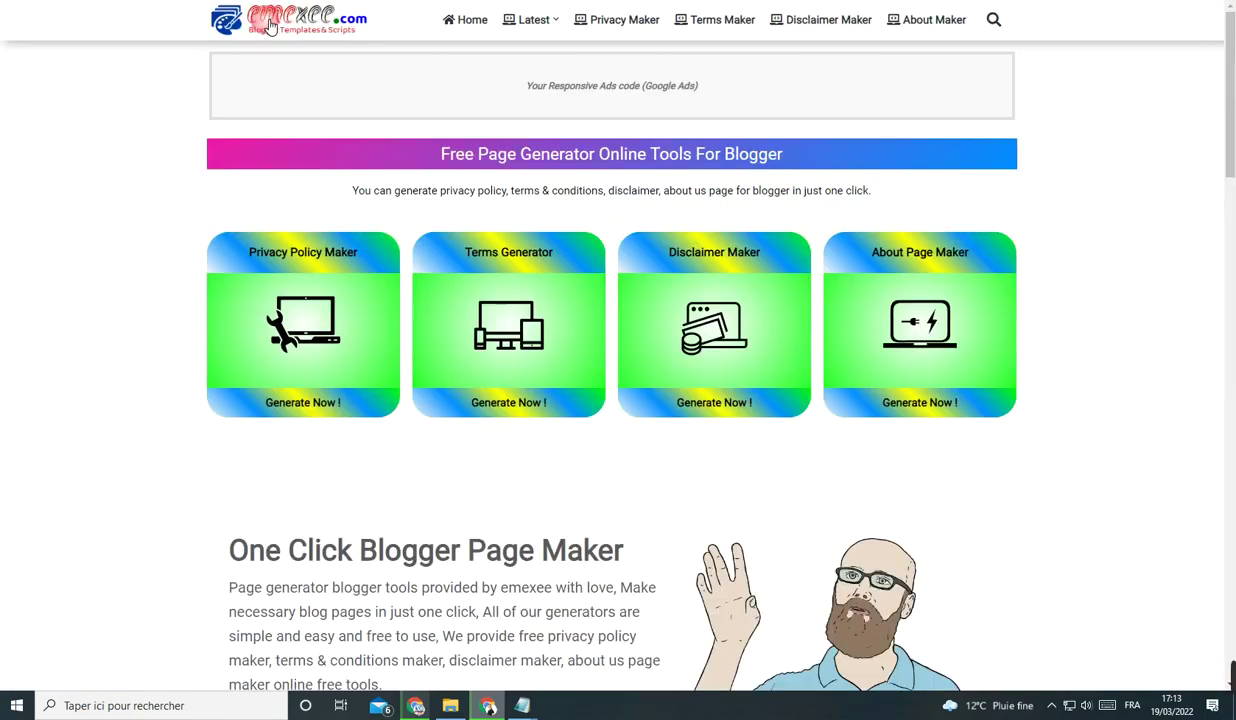
right_click(276, 2)
click(308, 73)
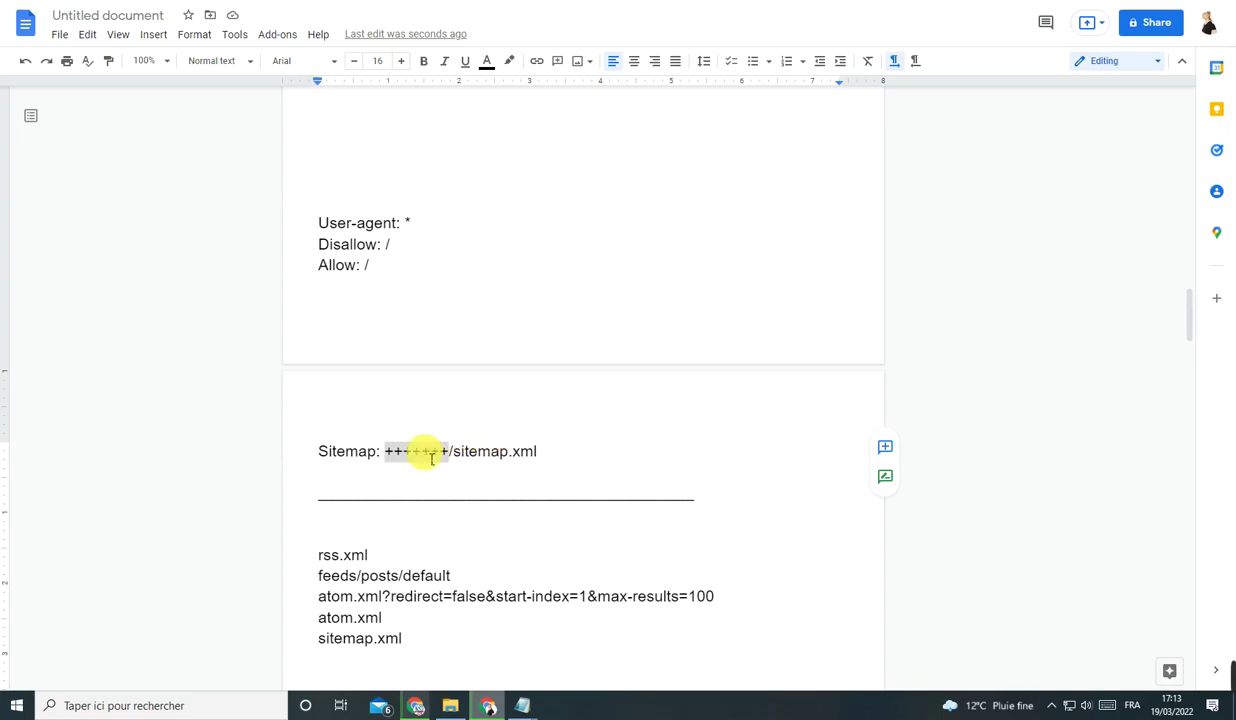
right_click(420, 451)
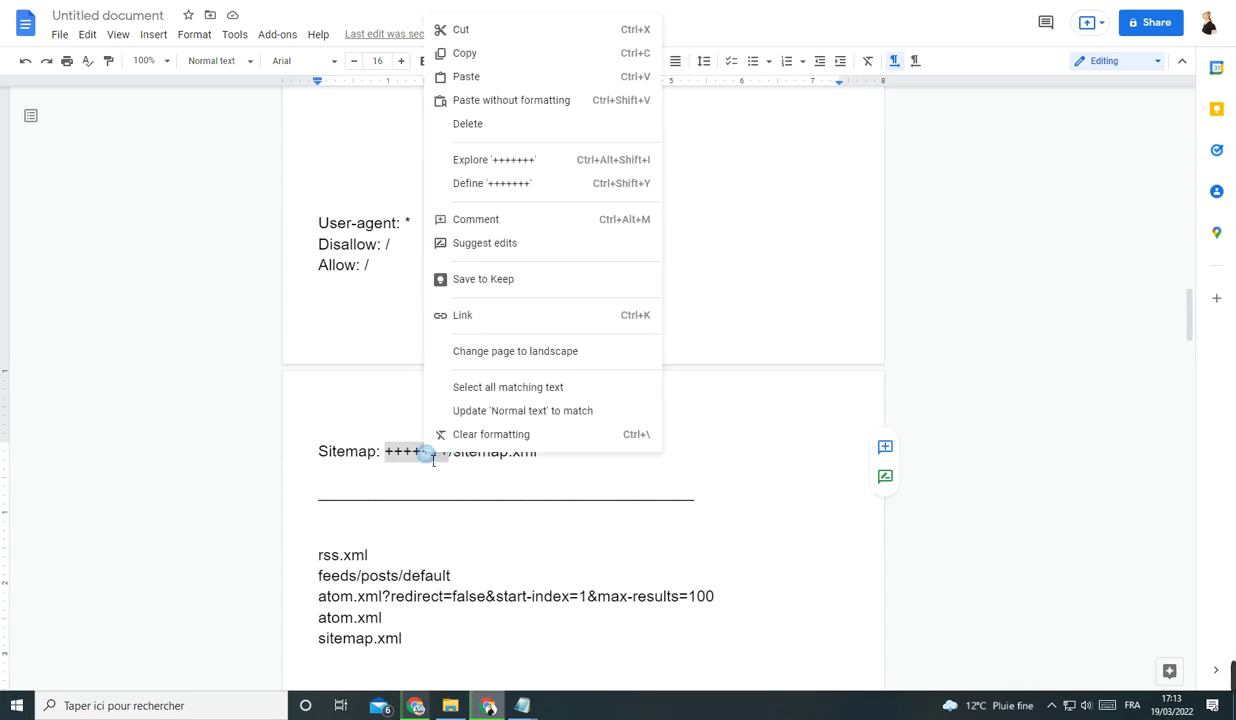
click(508, 78)
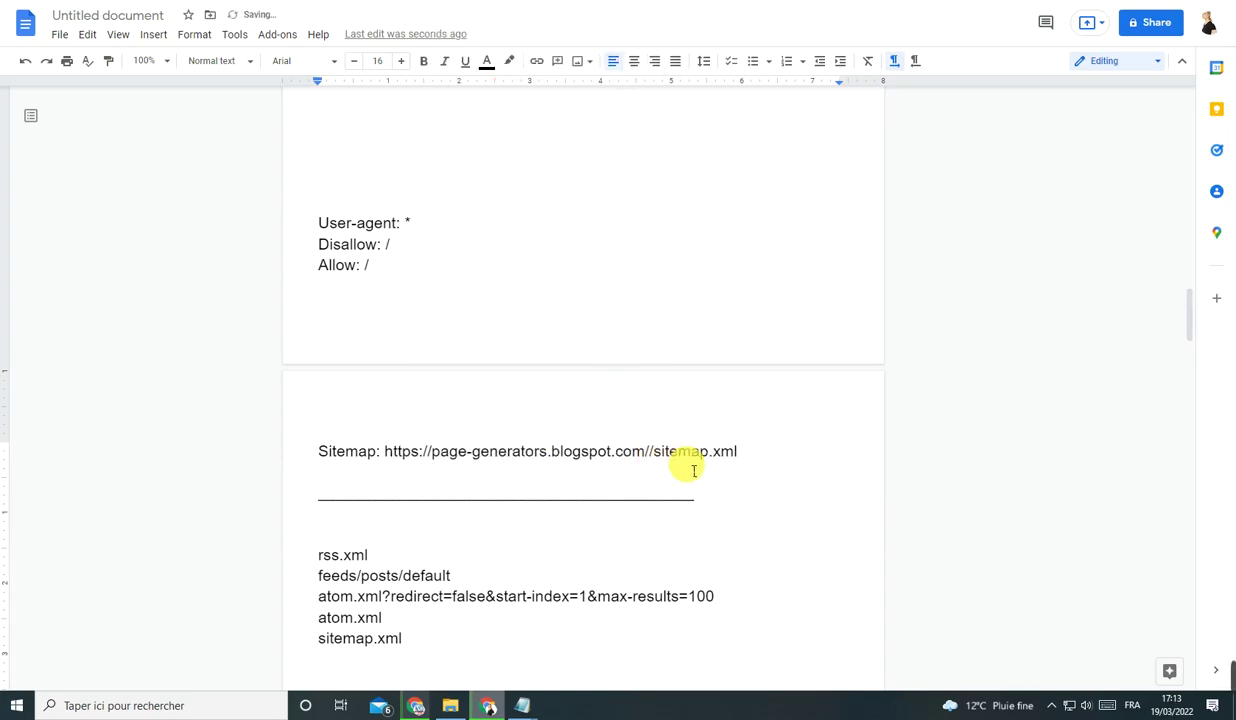
mouse_move(654, 452)
mouse_down()
mouse_move(668, 470)
mouse_move(677, 460)
mouse_up()
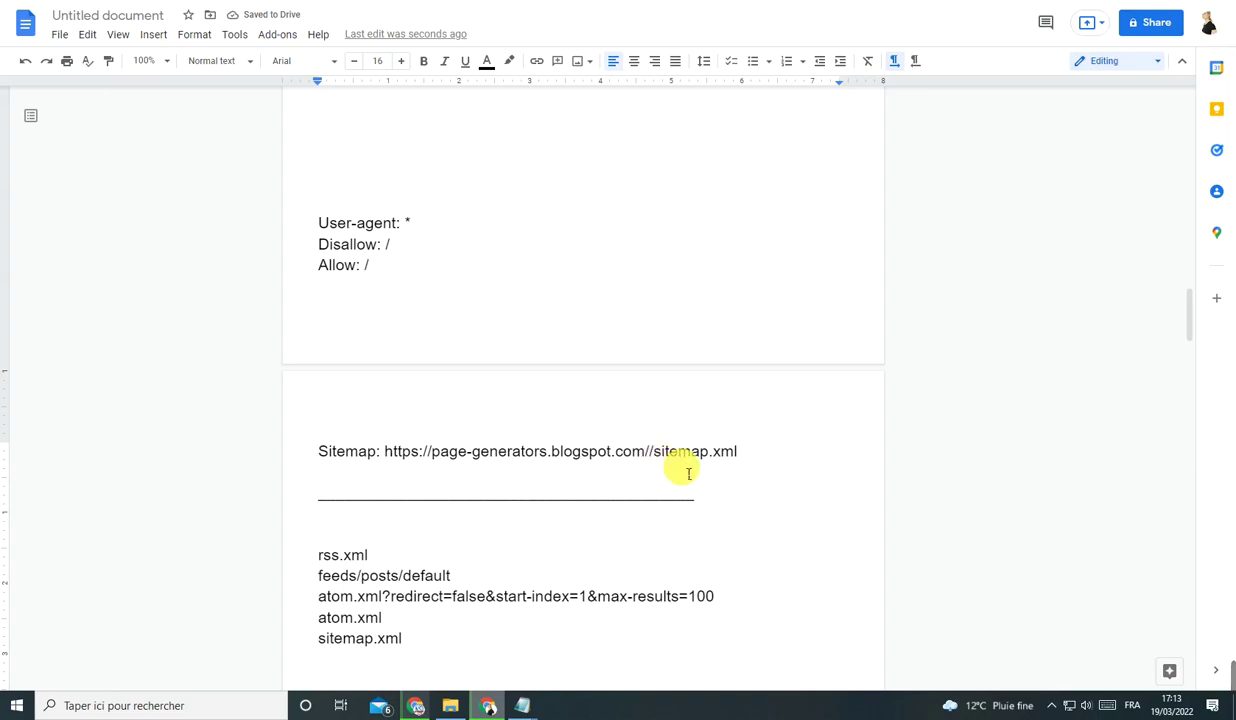
Insert blank lines above "User-agent: *" to bring the whole robots.txt template together on one page.
click(320, 201)
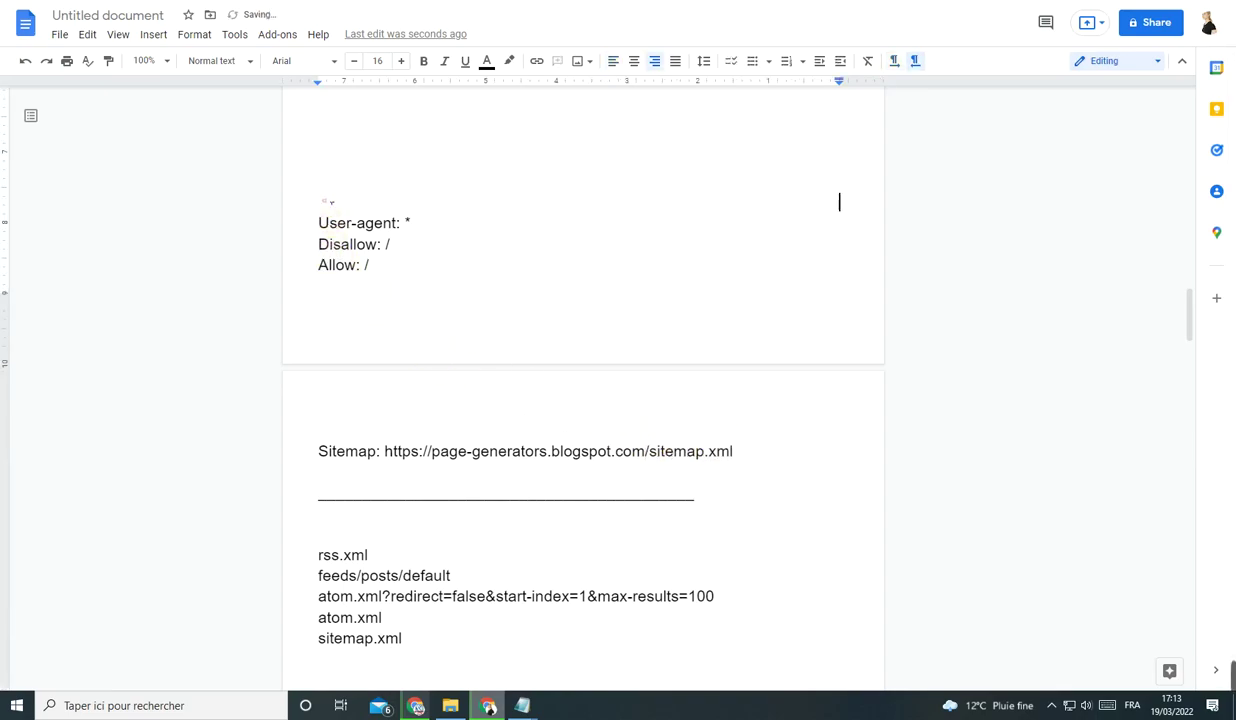
key(Return)
key(Return)
key(Return)
key(Return)
scroll(480, 364, down, 2)
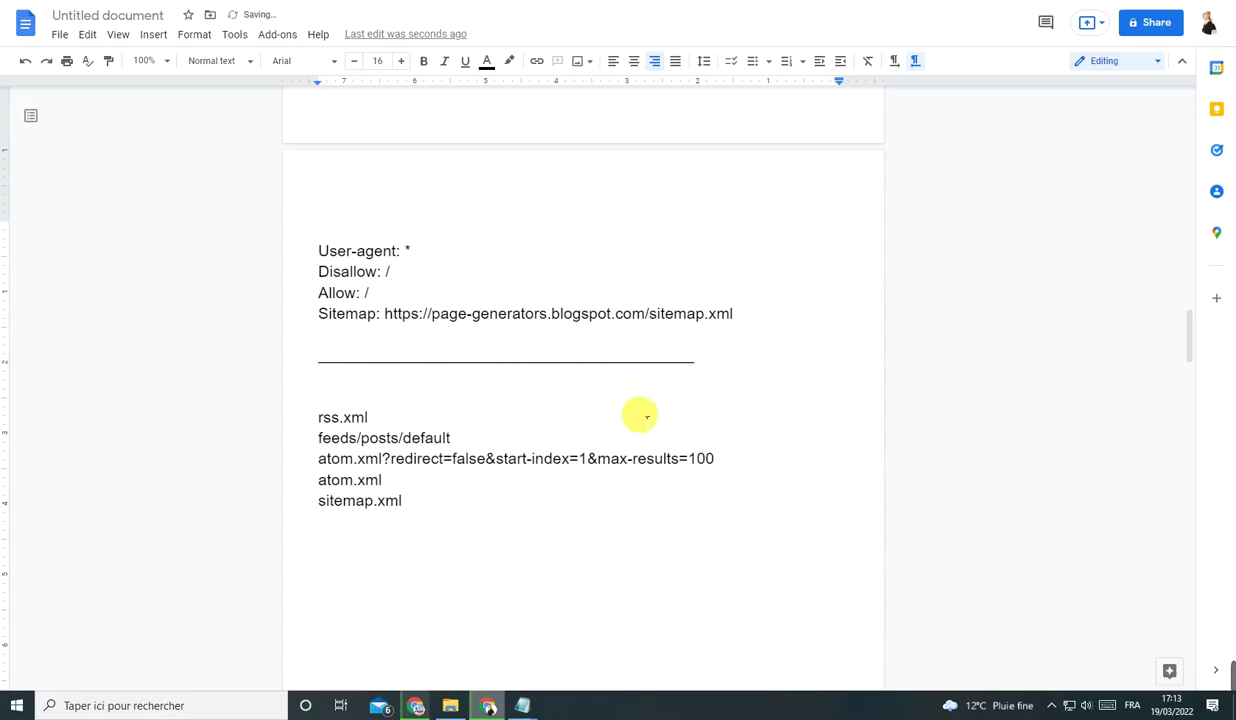
Copy the four robots.txt lines from "User-agent: *" through the Sitemap address.
scroll(720, 408, up, 1)
drag(781, 401, 318, 325)
right_click(345, 324)
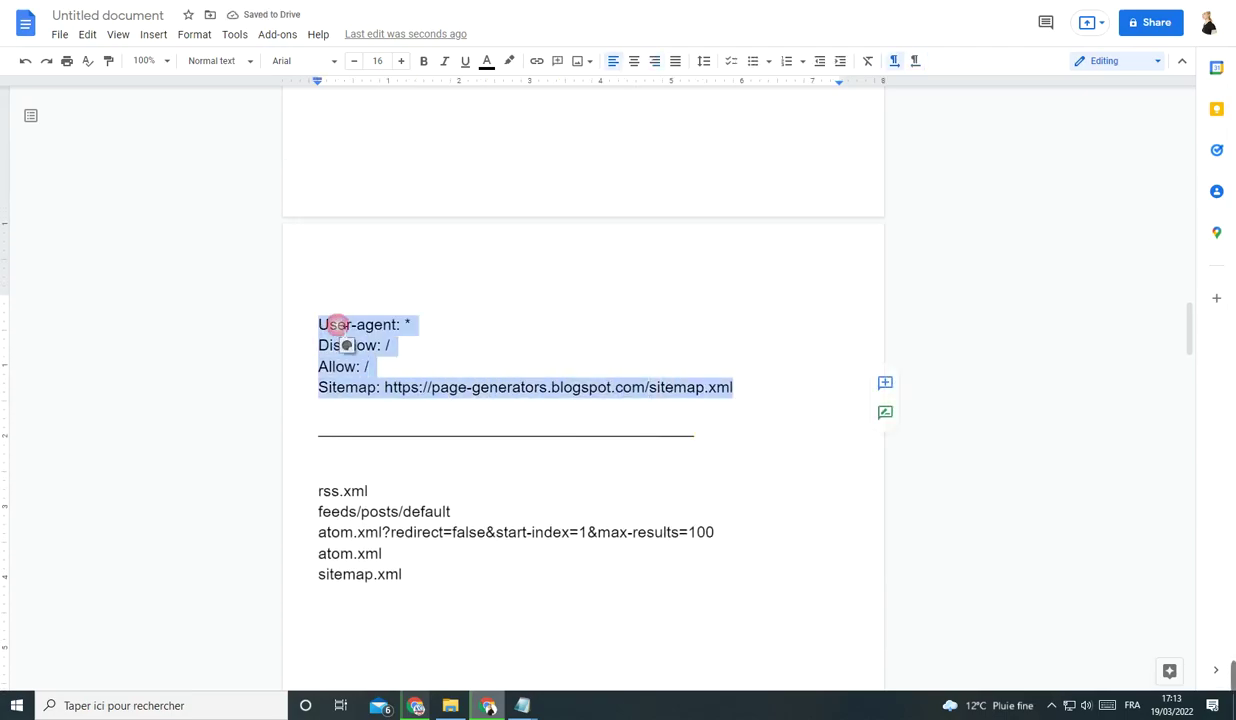
click(400, 291)
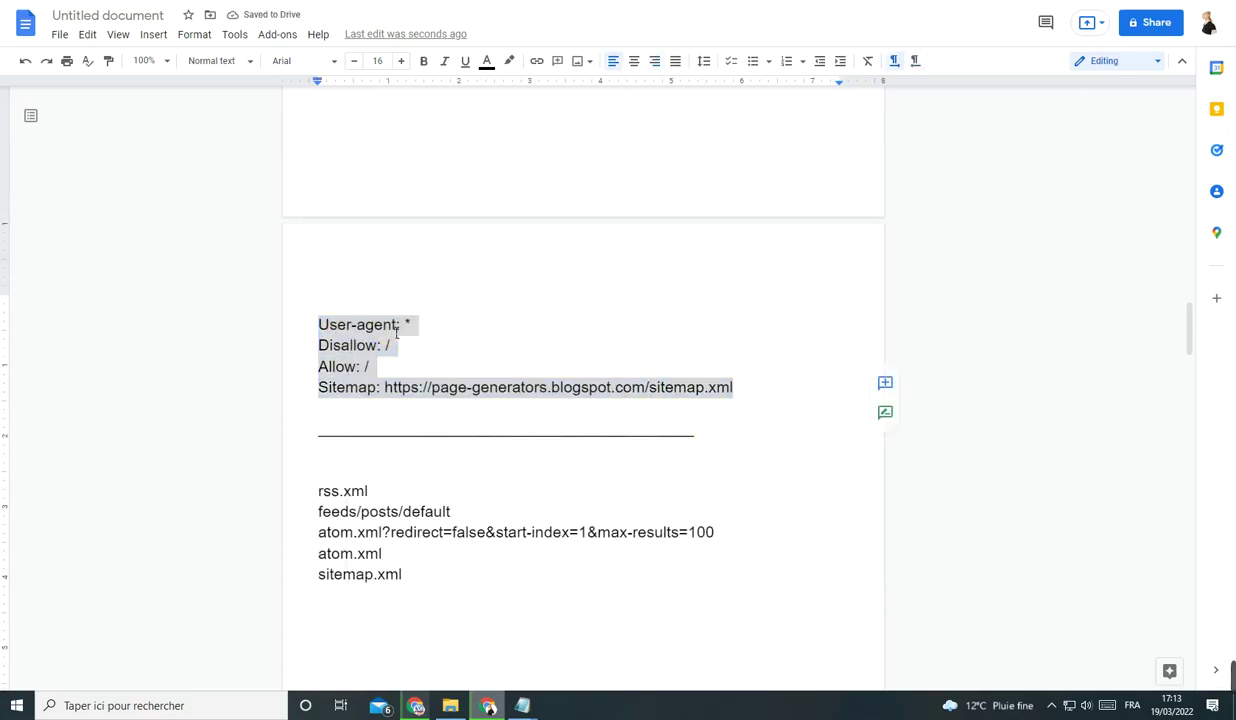
right_click(398, 330)
click(439, 295)
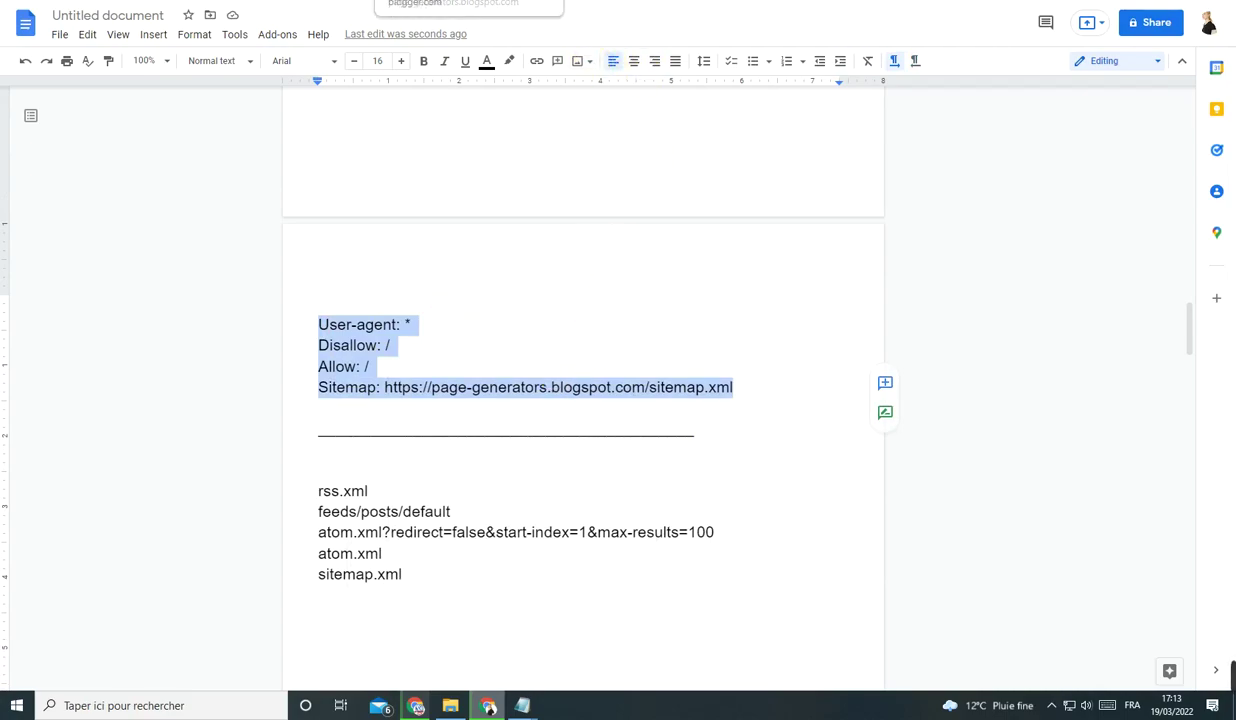
Switch to Blogger and open the Generator pages blog's settings at the Crawlers and indexing section.
key(ctrl+Tab)
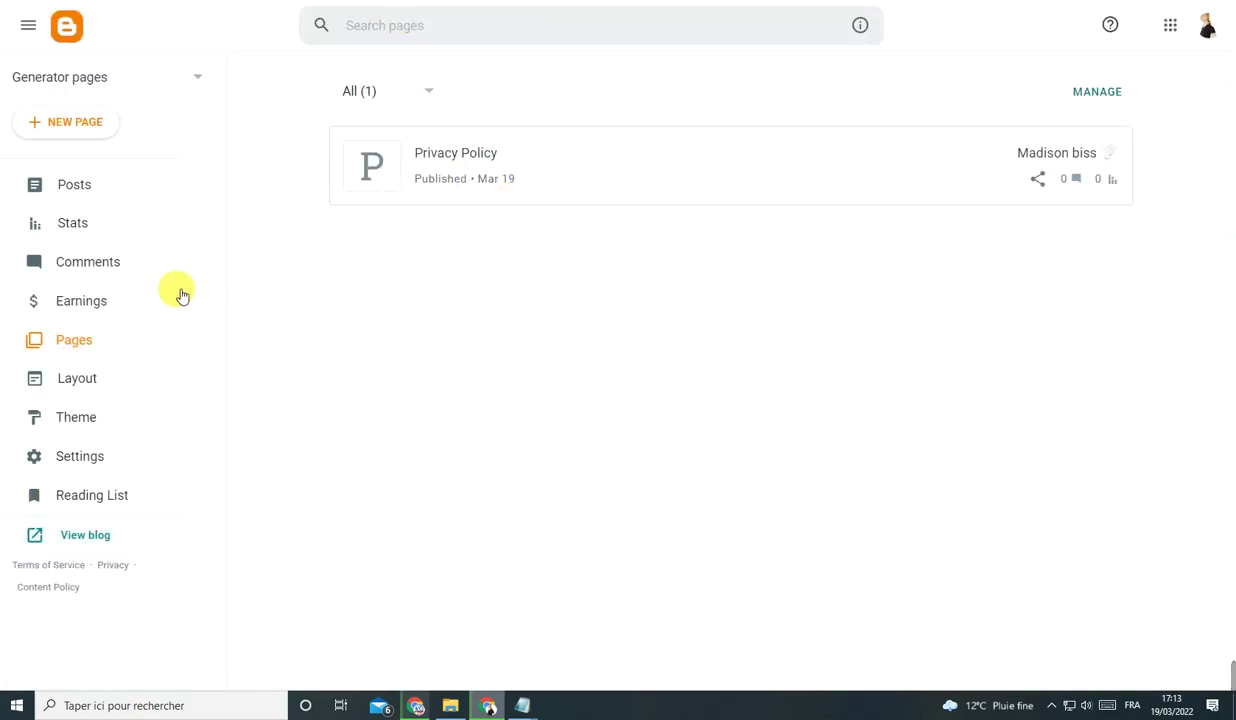
click(98, 466)
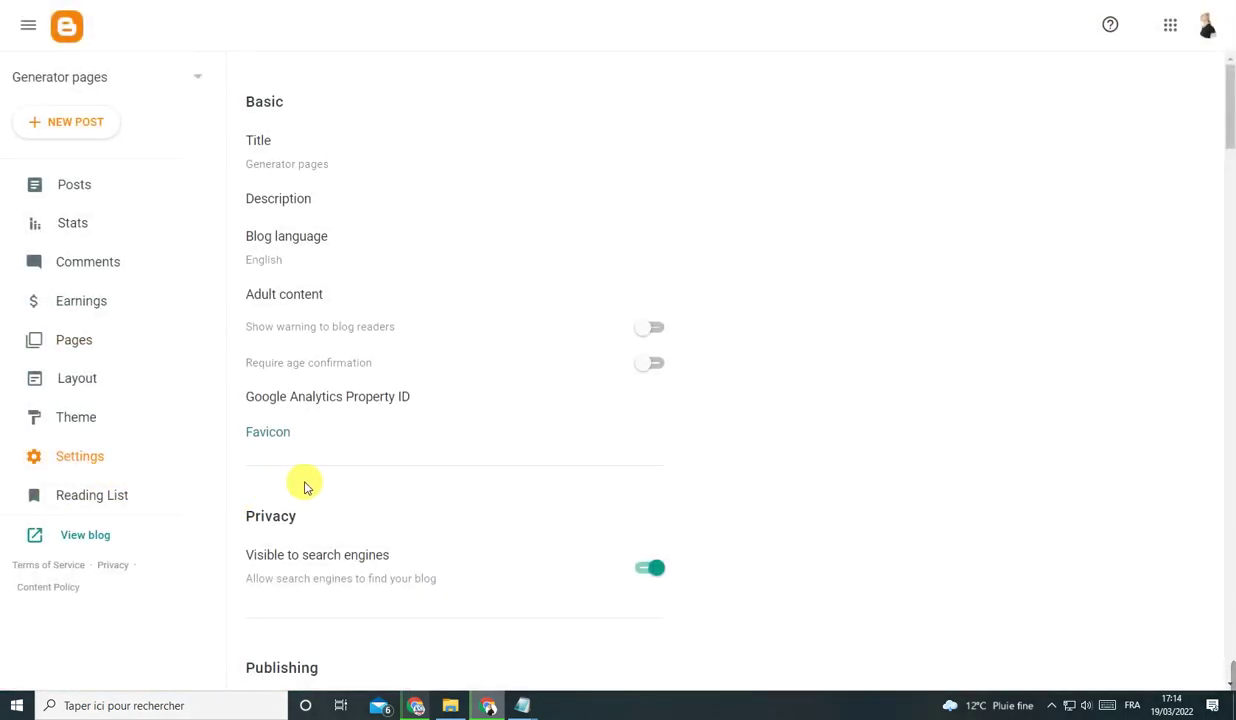
scroll(305, 487, down, 14)
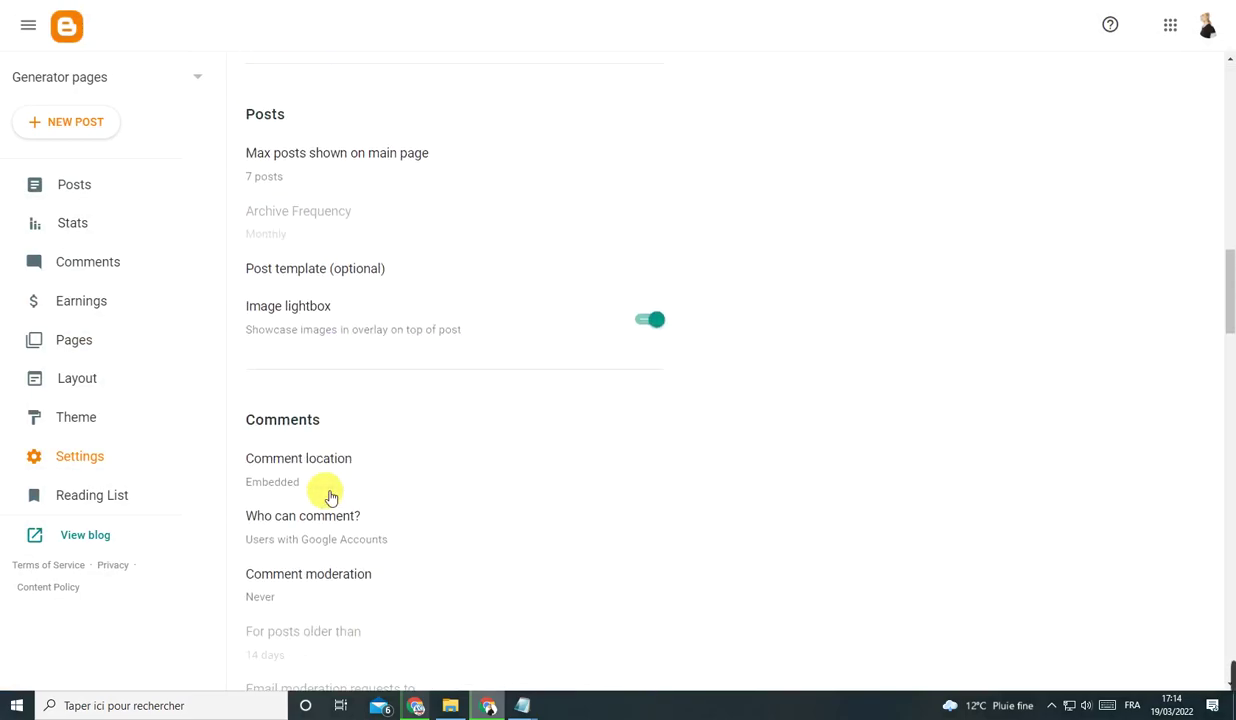
scroll(333, 333, down, 6)
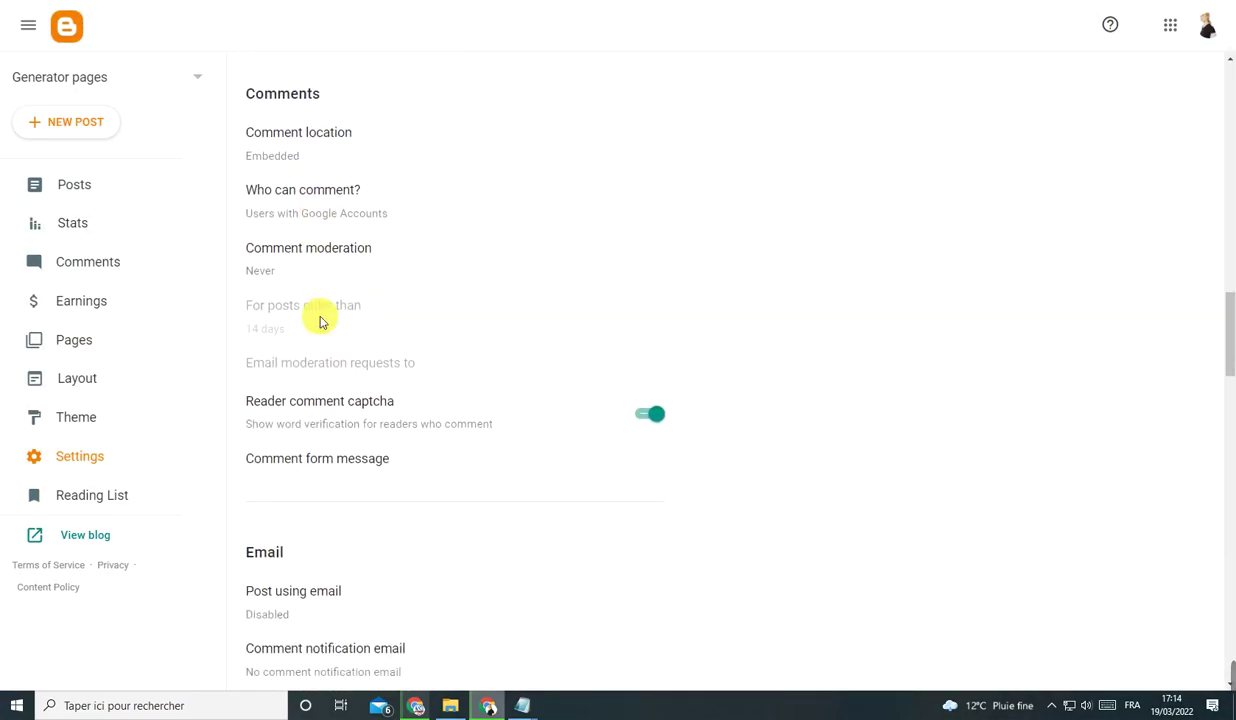
scroll(343, 317, down, 8)
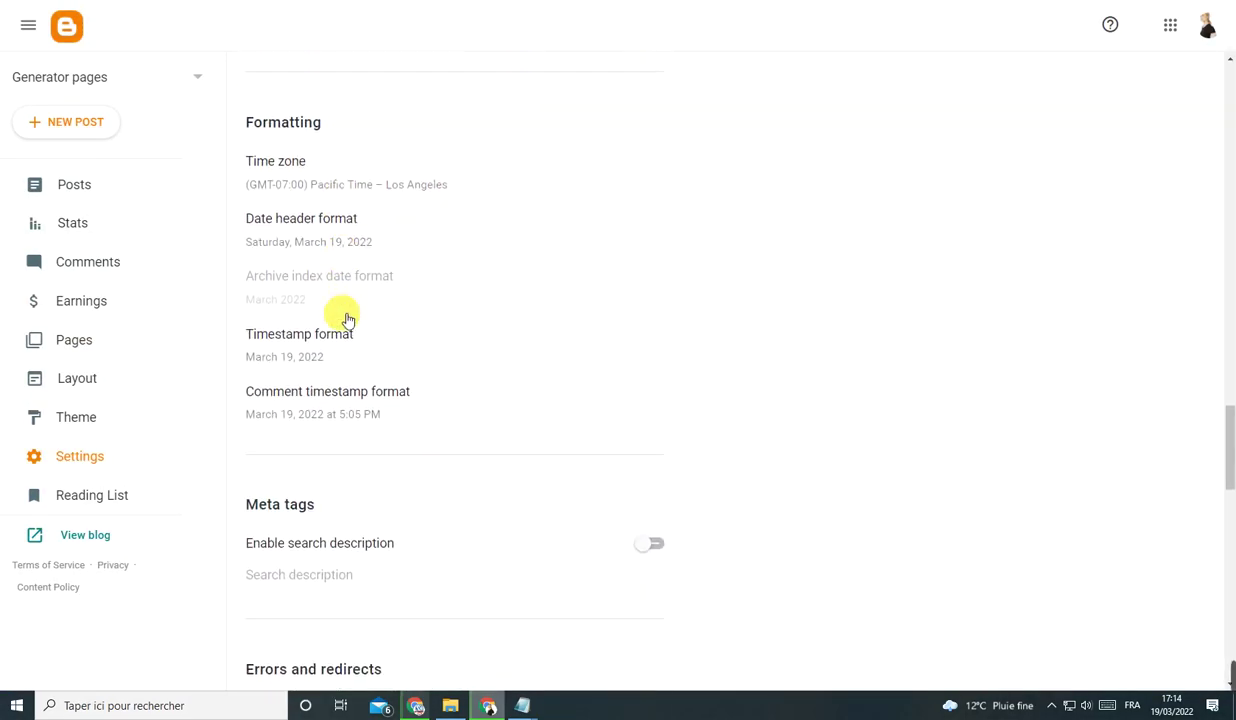
scroll(369, 218, down, 5)
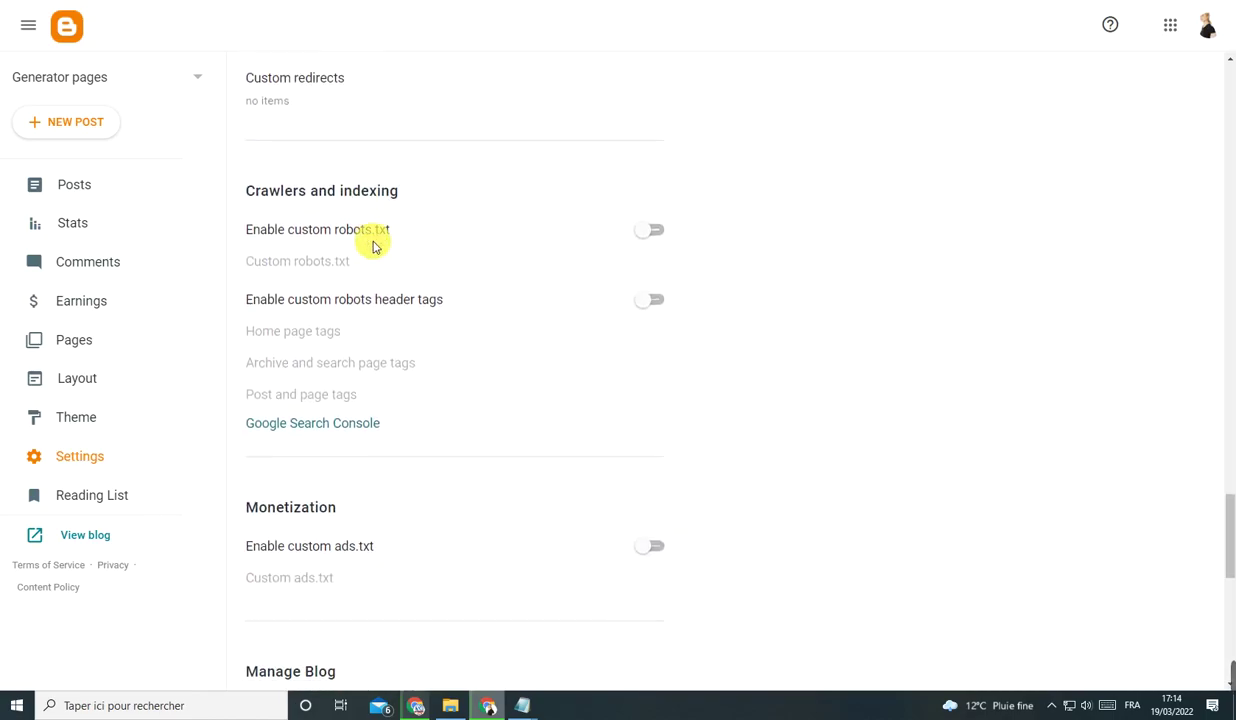
Look through the blog settings from Monetization, Manage Blog and Site feed back up to the Basic section.
scroll(348, 376, down, 1)
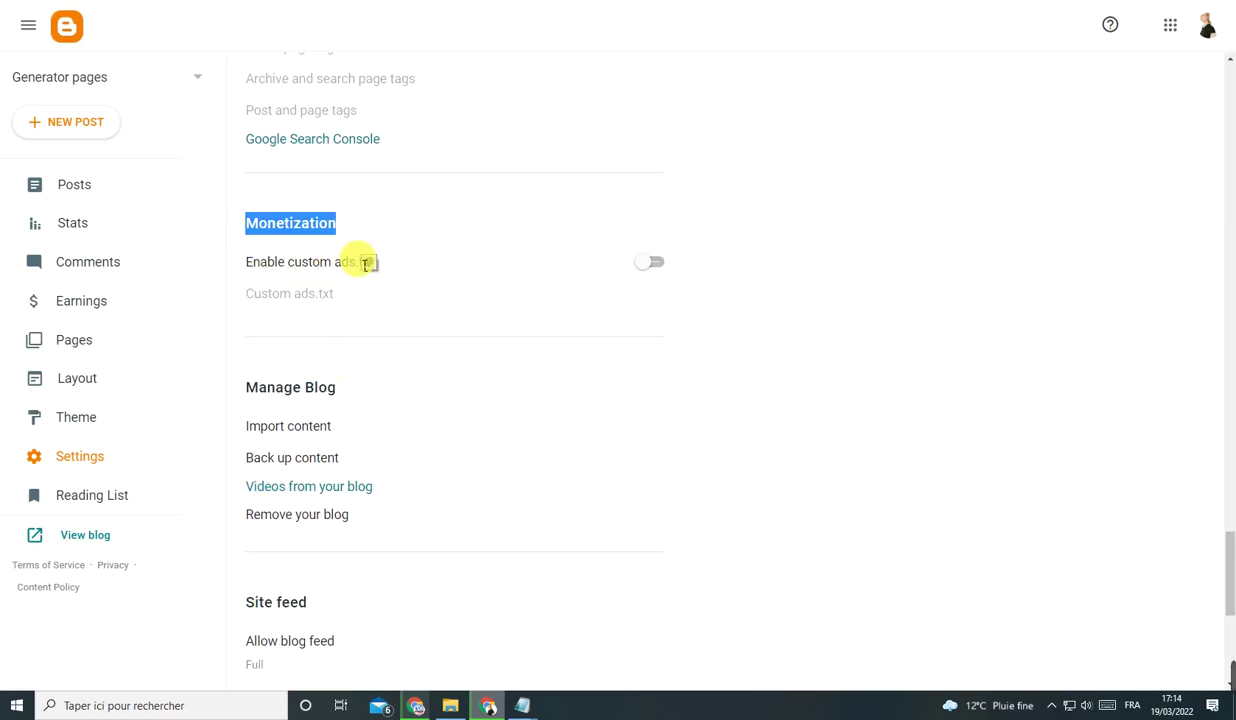
scroll(309, 359, down, 1)
scroll(359, 383, down, 4)
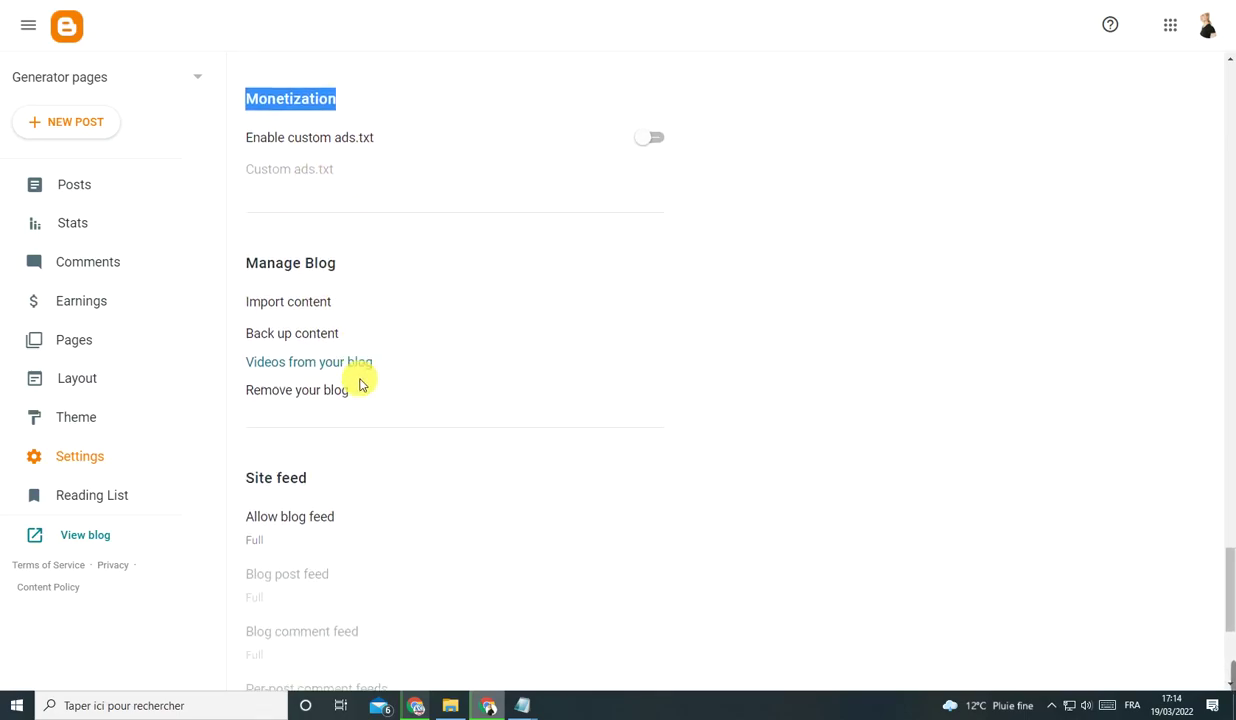
scroll(371, 400, up, 2)
scroll(371, 400, up, 2)
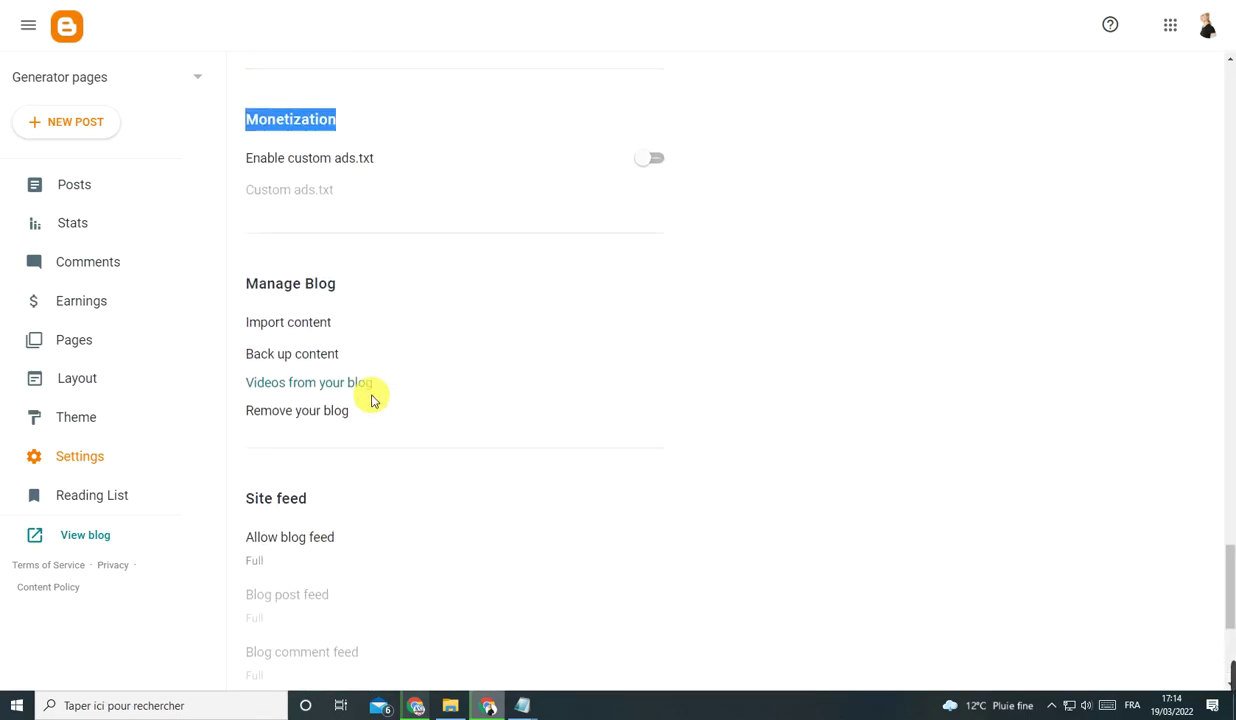
scroll(371, 397, up, 6)
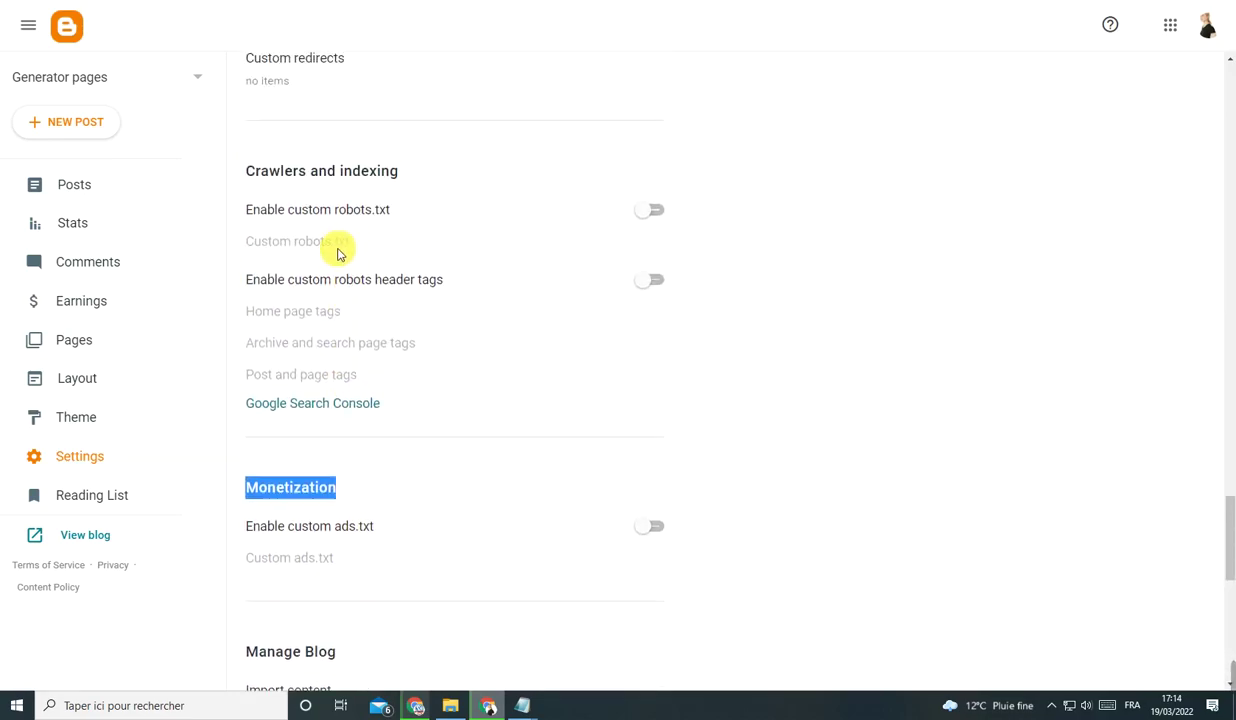
scroll(335, 253, up, 5)
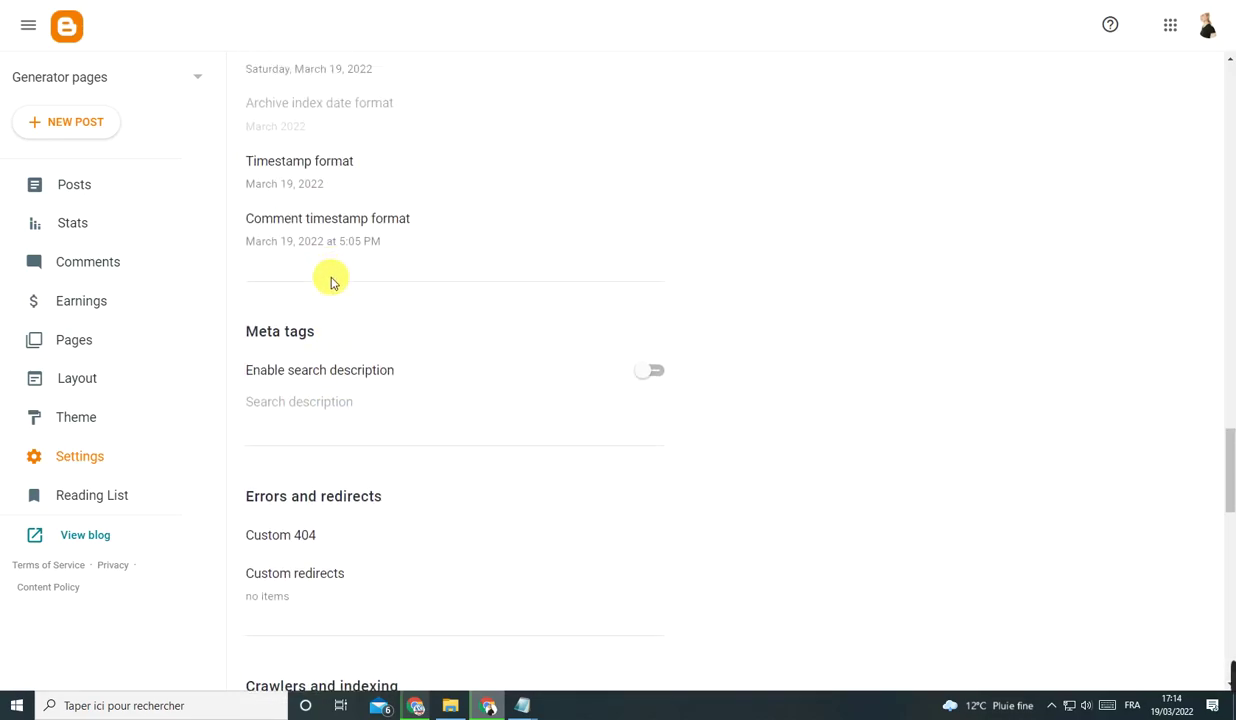
scroll(323, 231, up, 6)
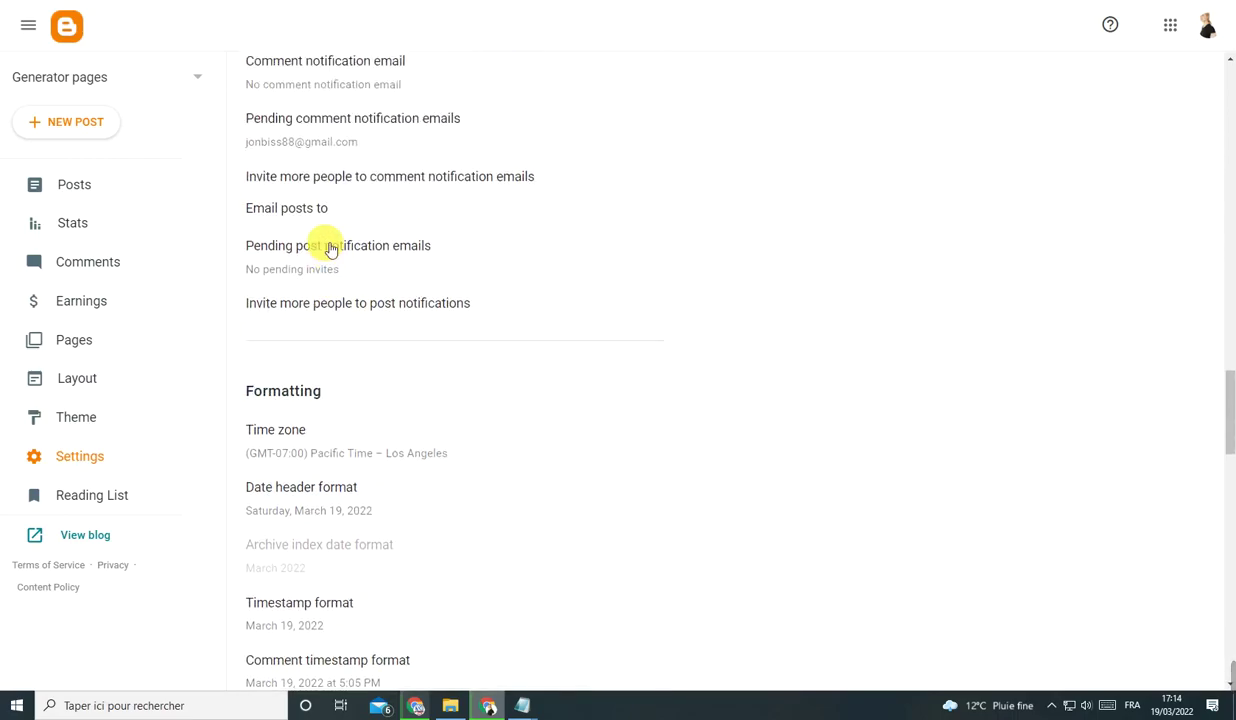
scroll(330, 248, up, 6)
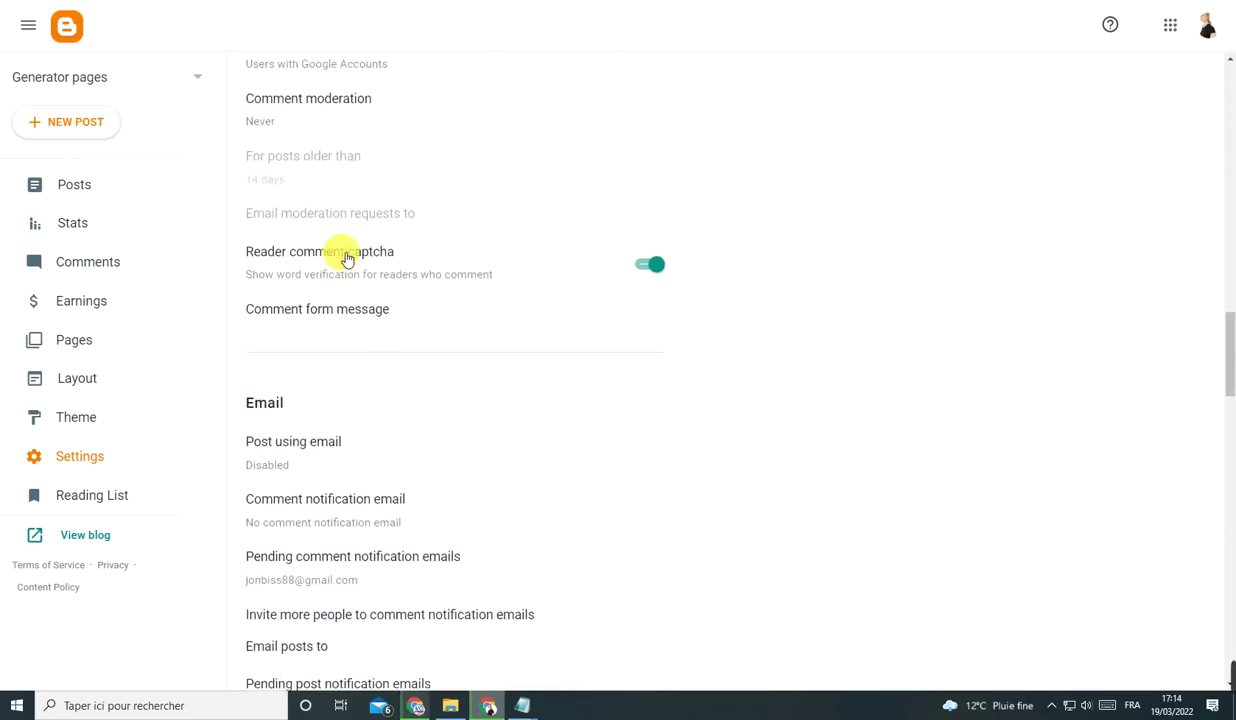
scroll(330, 275, up, 2)
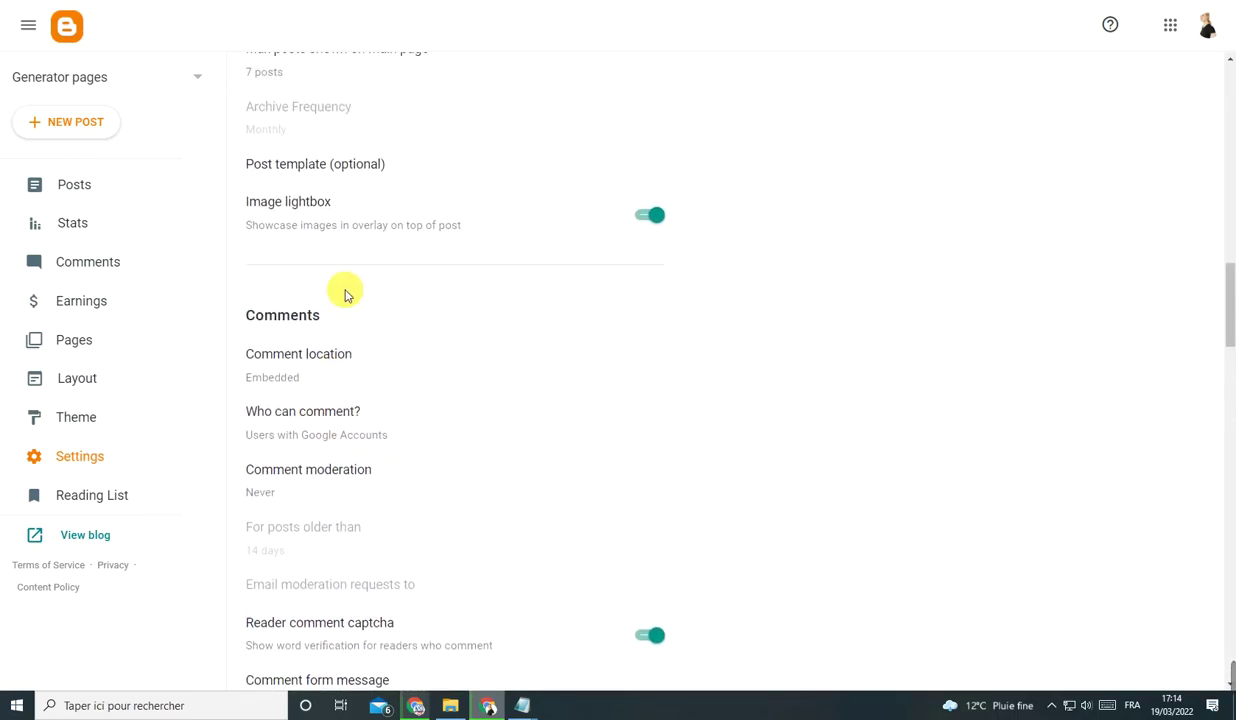
scroll(325, 268, up, 6)
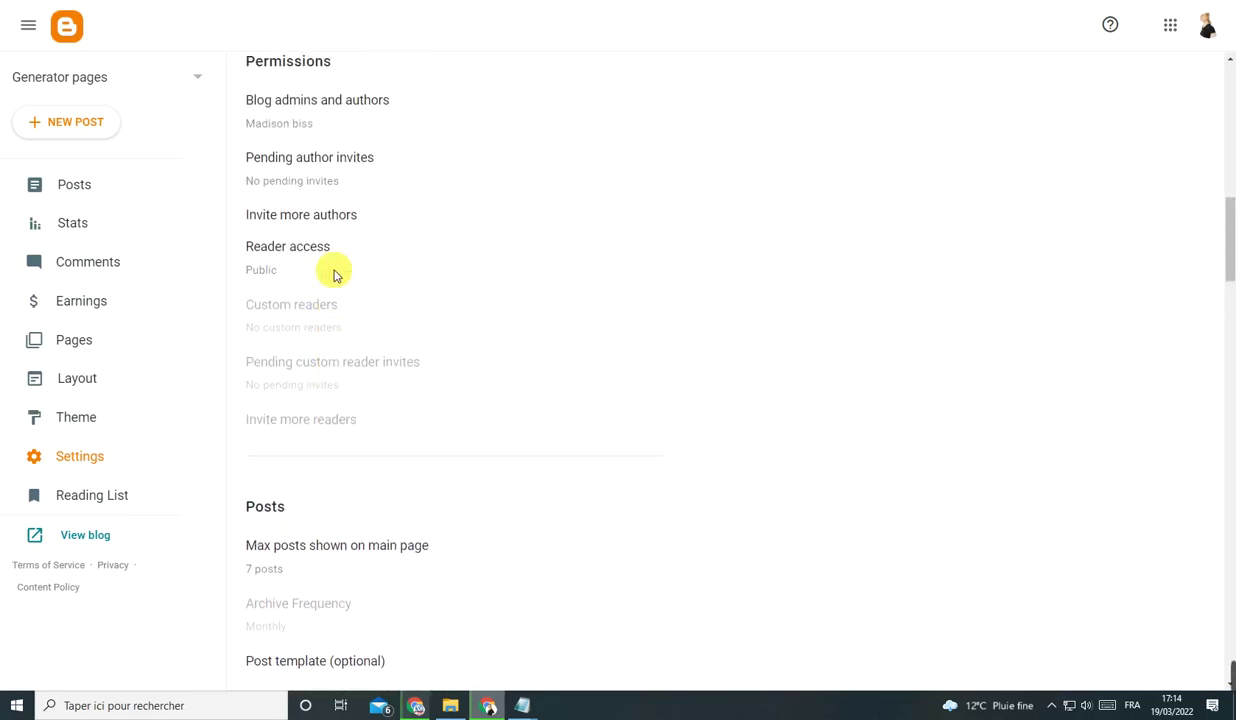
scroll(334, 275, up, 7)
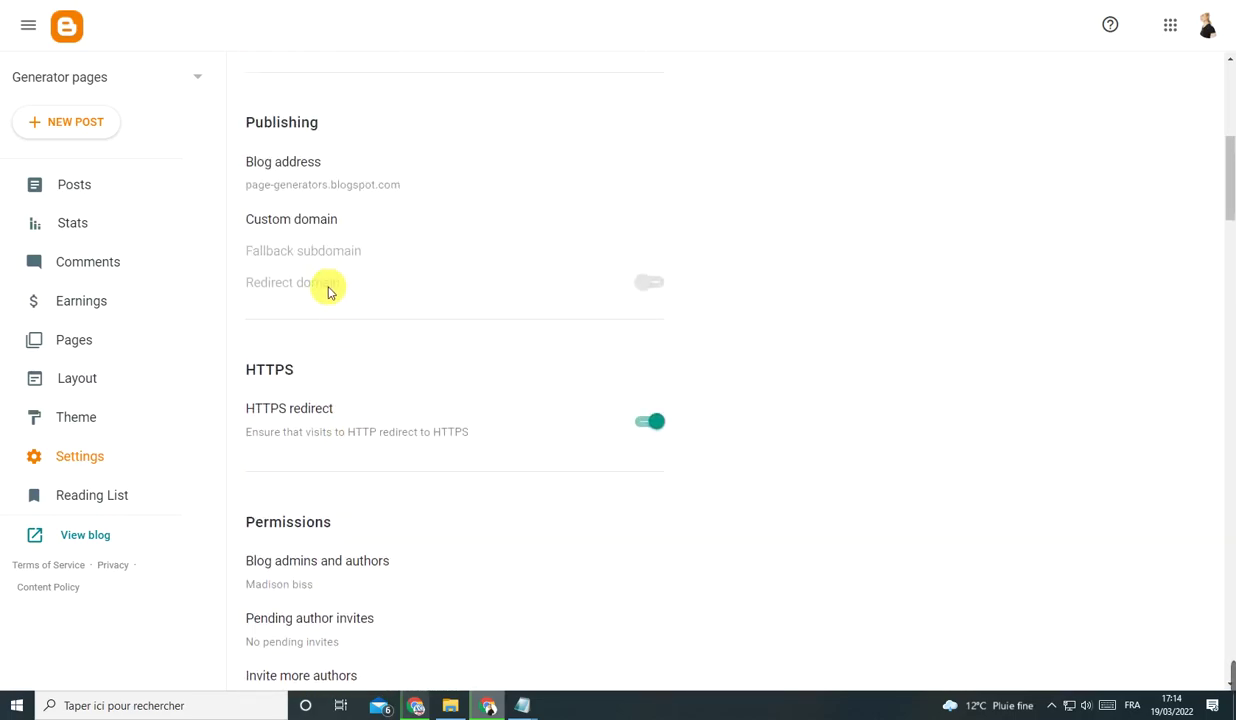
scroll(346, 315, up, 4)
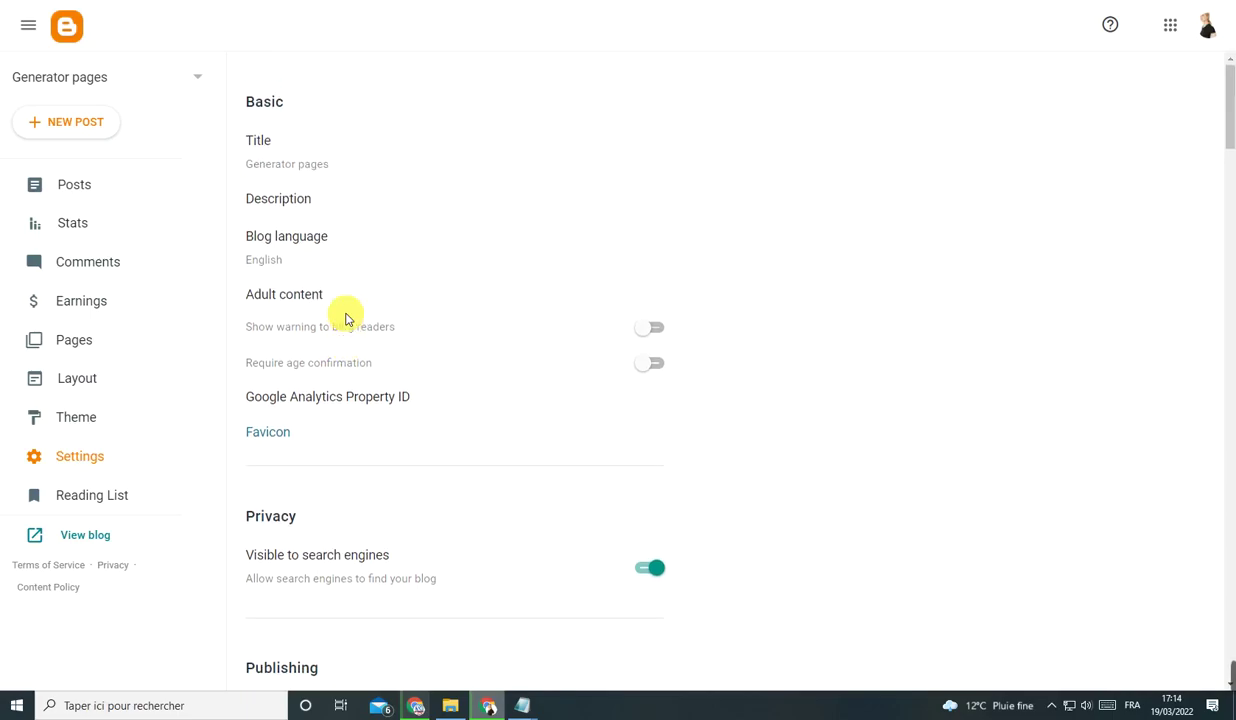
Go through the settings from Basic to the Crawlers and indexing section and highlight its heading.
scroll(350, 340, down, 1)
scroll(353, 360, down, 3)
scroll(340, 415, down, 9)
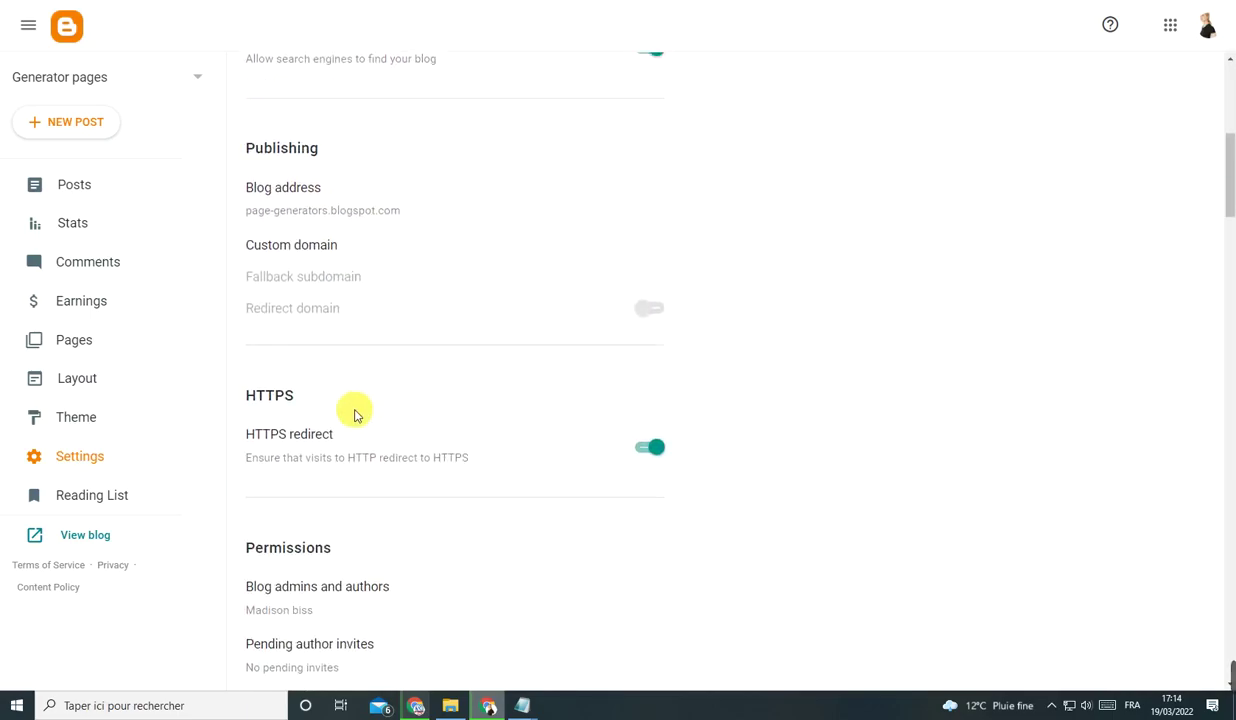
scroll(357, 424, down, 5)
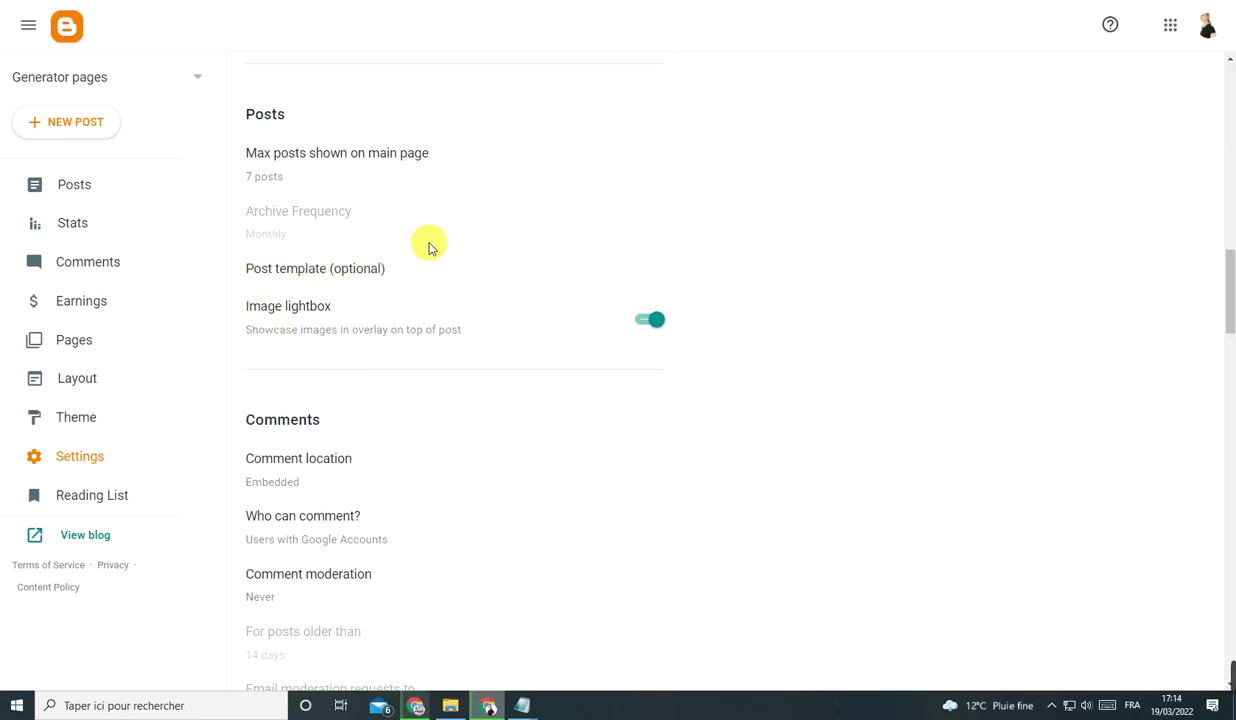
scroll(428, 247, down, 7)
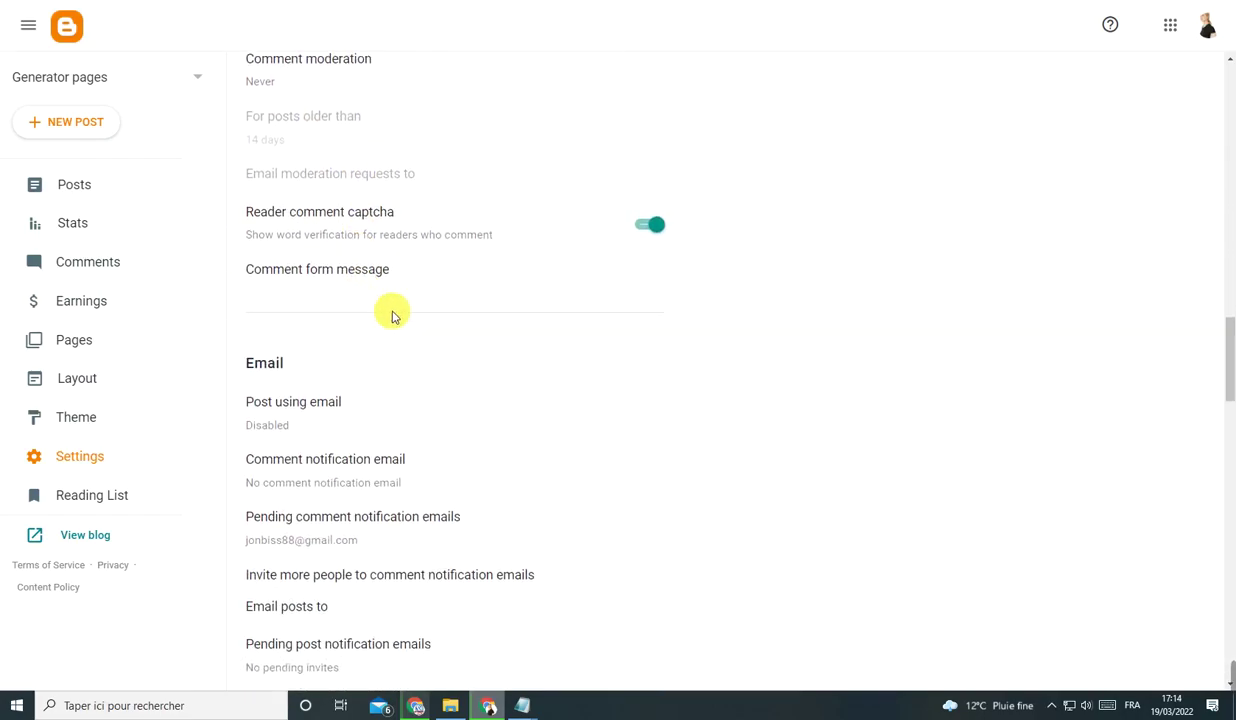
scroll(392, 316, down, 8)
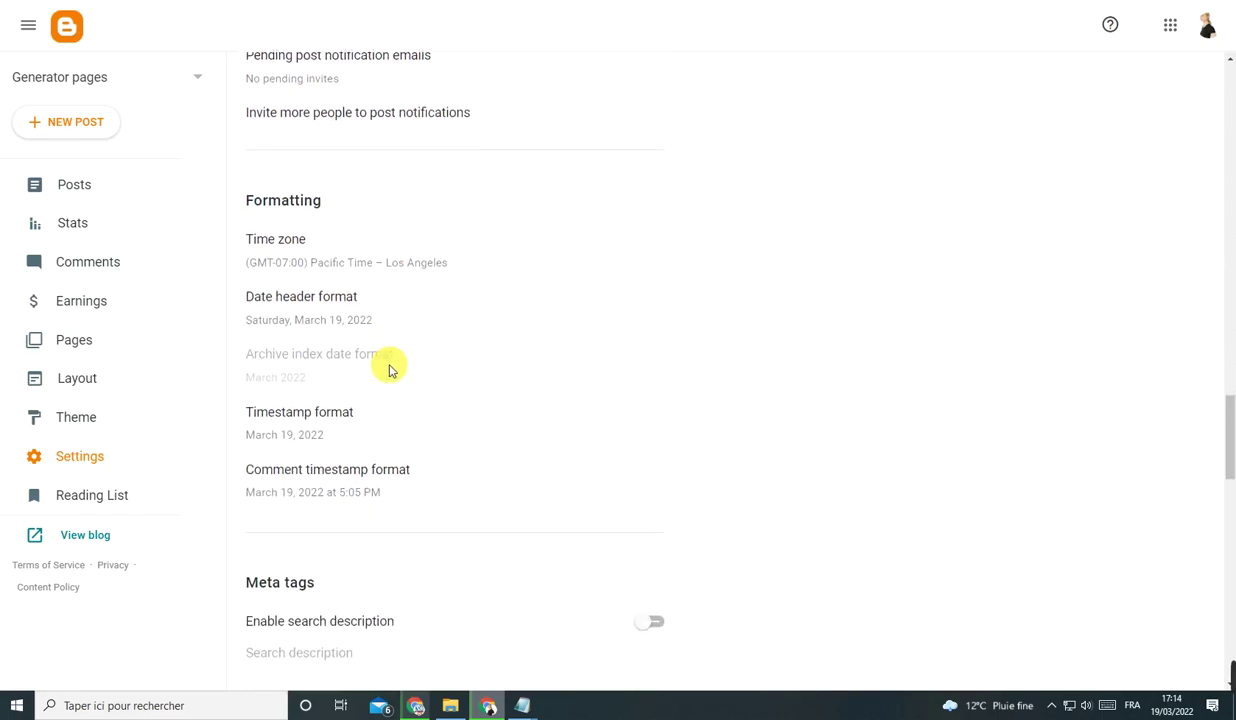
scroll(390, 370, down, 3)
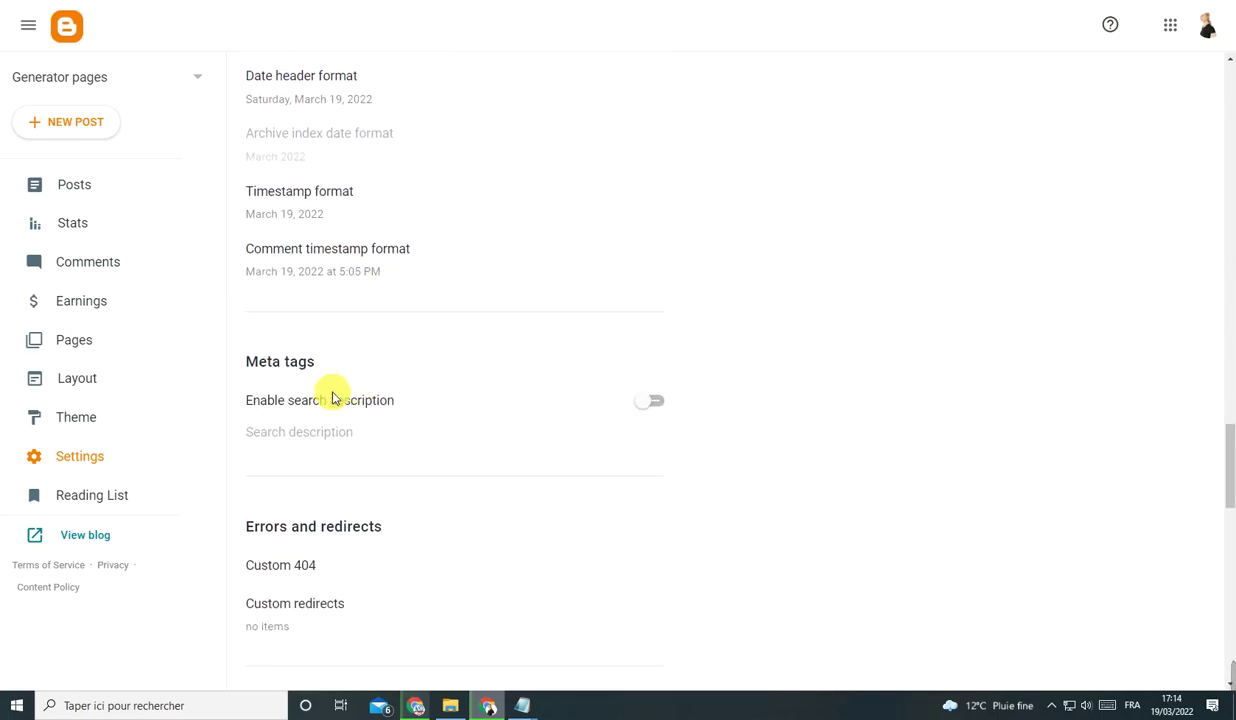
scroll(395, 408, down, 4)
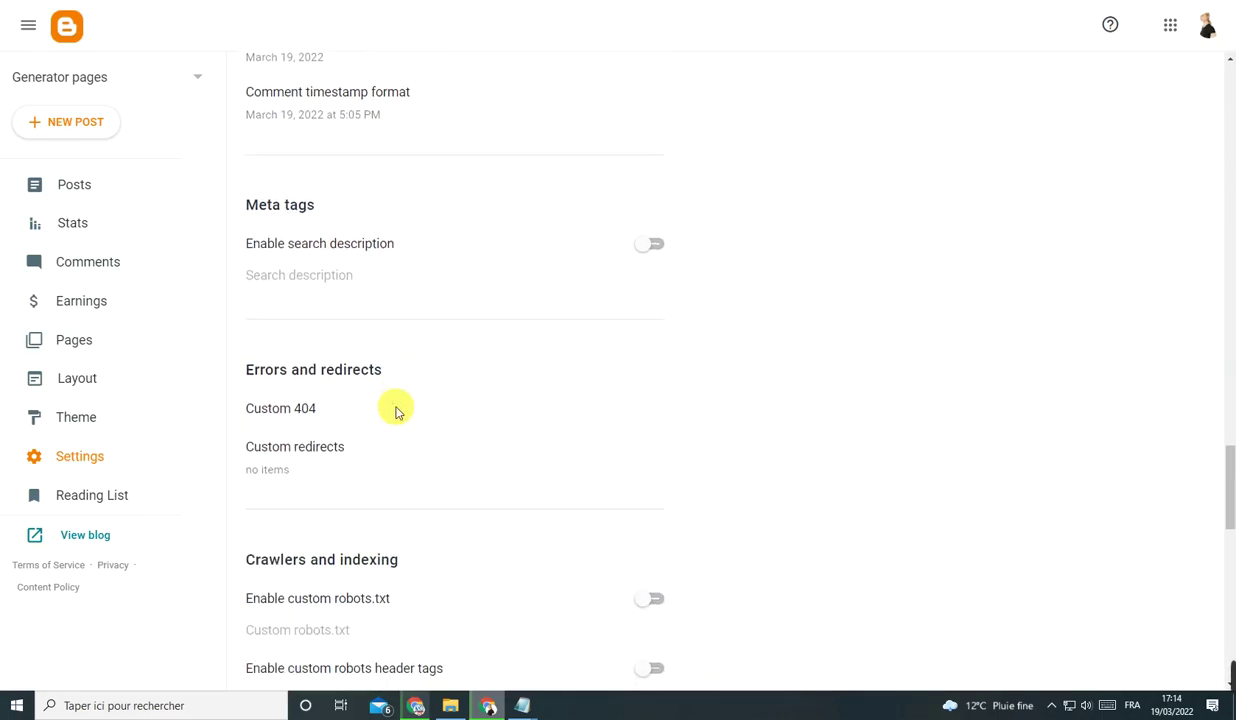
scroll(280, 400, down, 2)
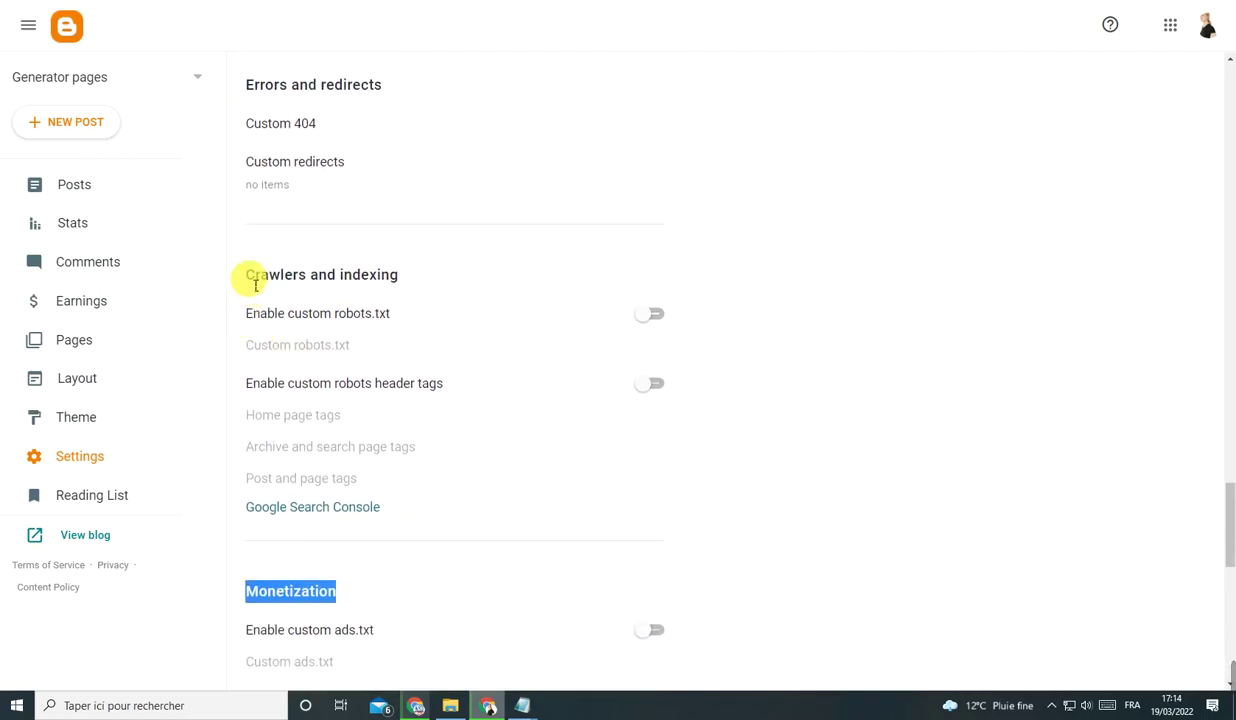
drag(247, 275, 403, 287)
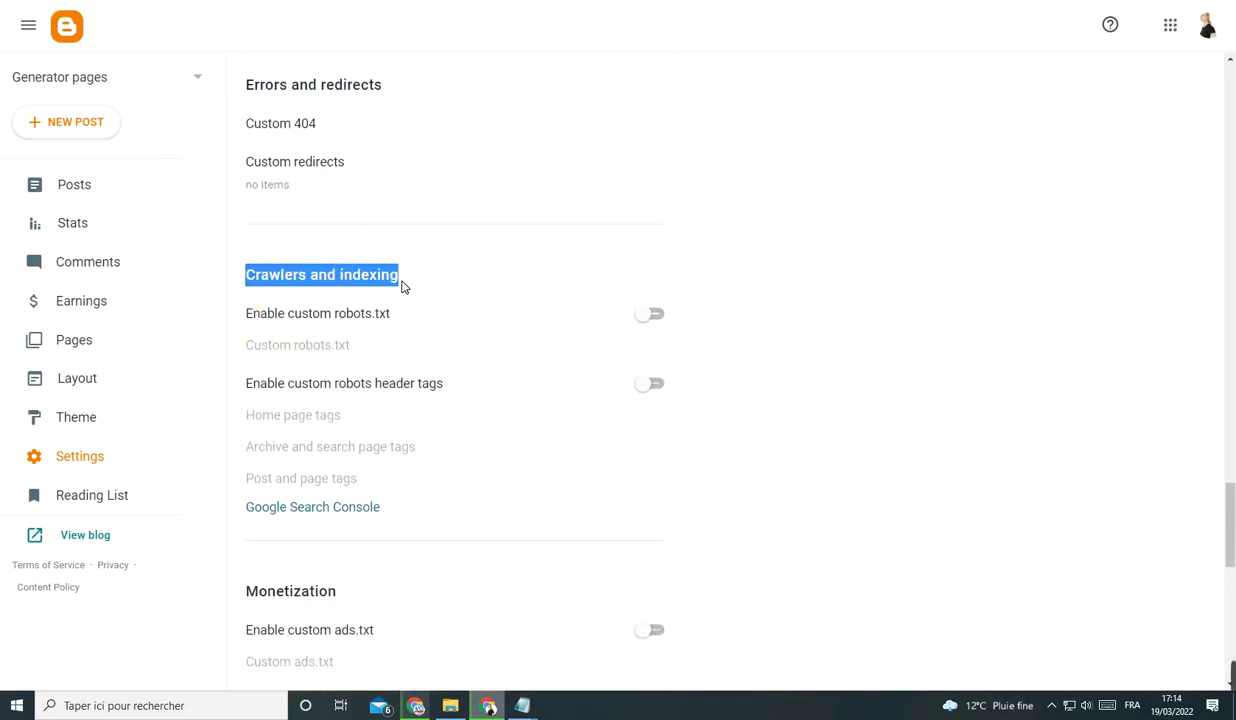
Enable custom robots.txt and save the copied User-agent, Disallow, Allow and Sitemap lines as its content.
click(651, 314)
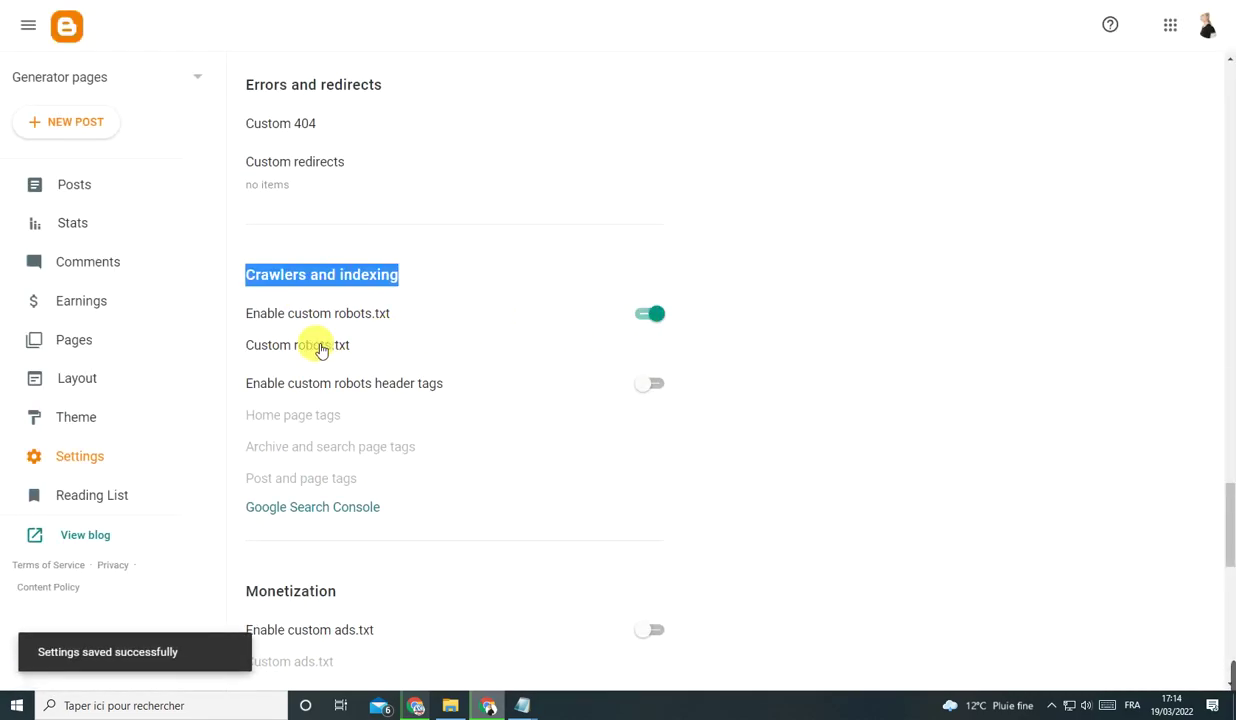
click(321, 345)
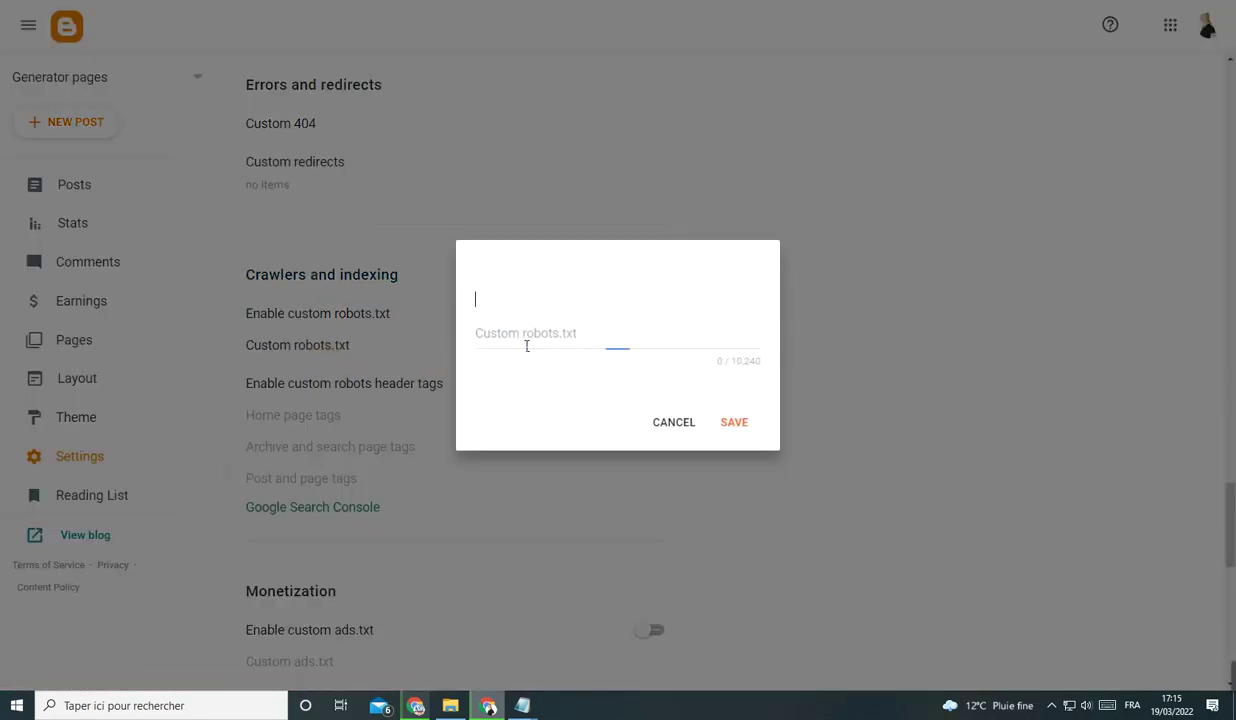
right_click(521, 342)
click(556, 455)
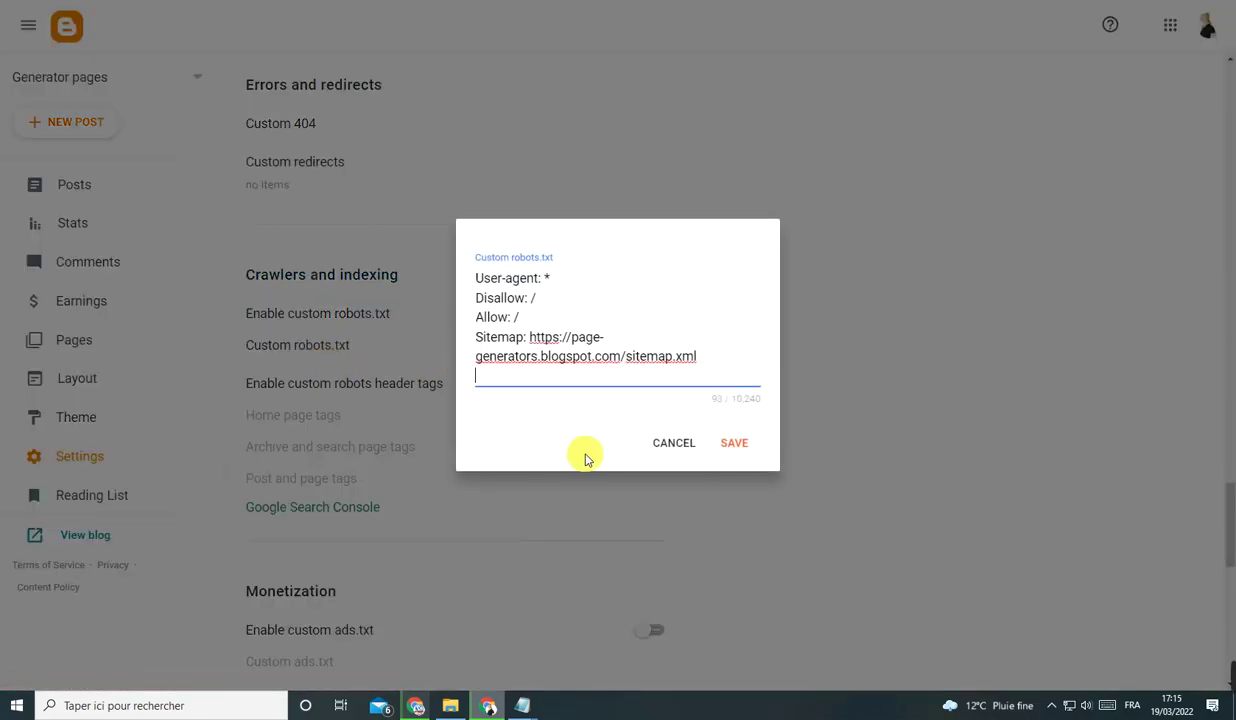
click(745, 443)
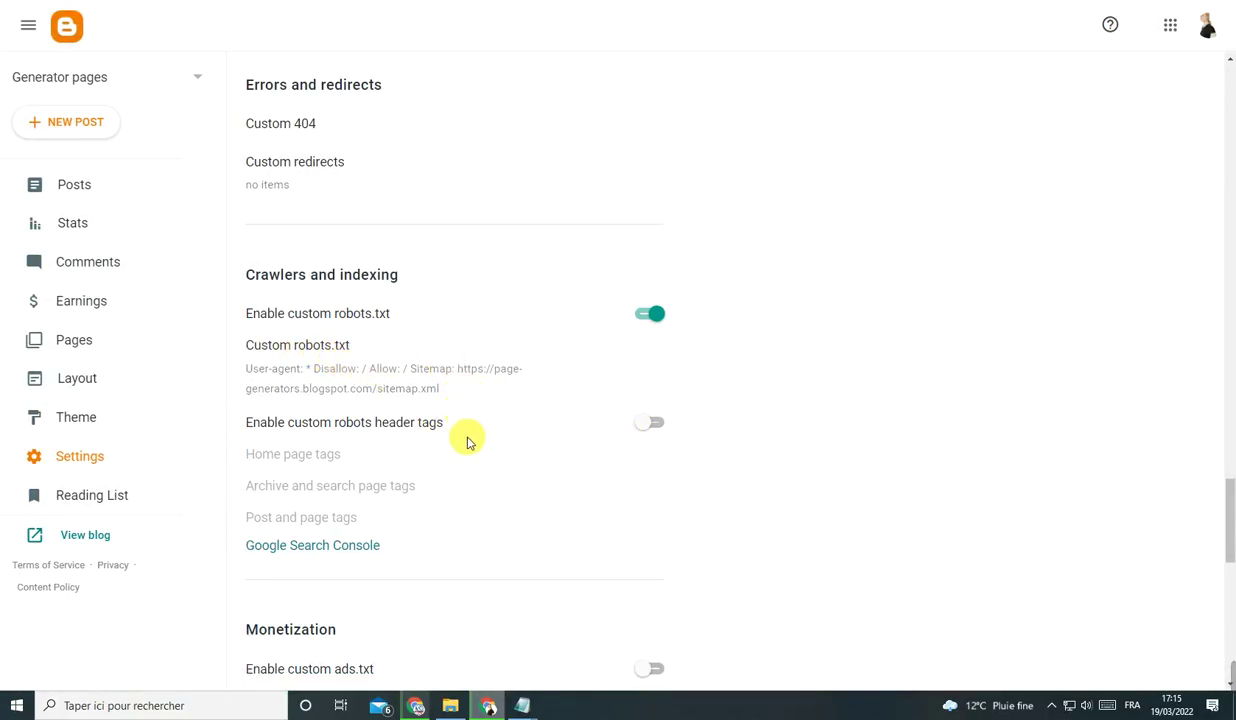
Enable custom robots header tags, turn on noodp in the home page tags, and save.
click(659, 428)
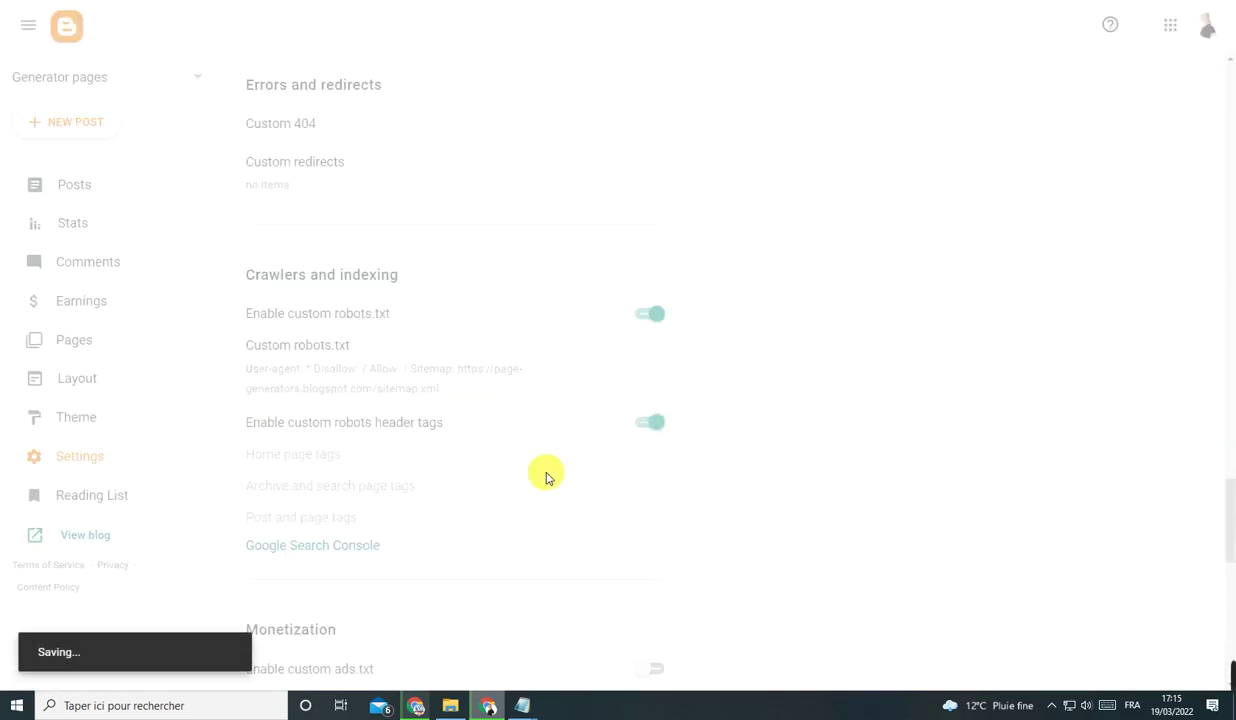
scroll(343, 470, down, 2)
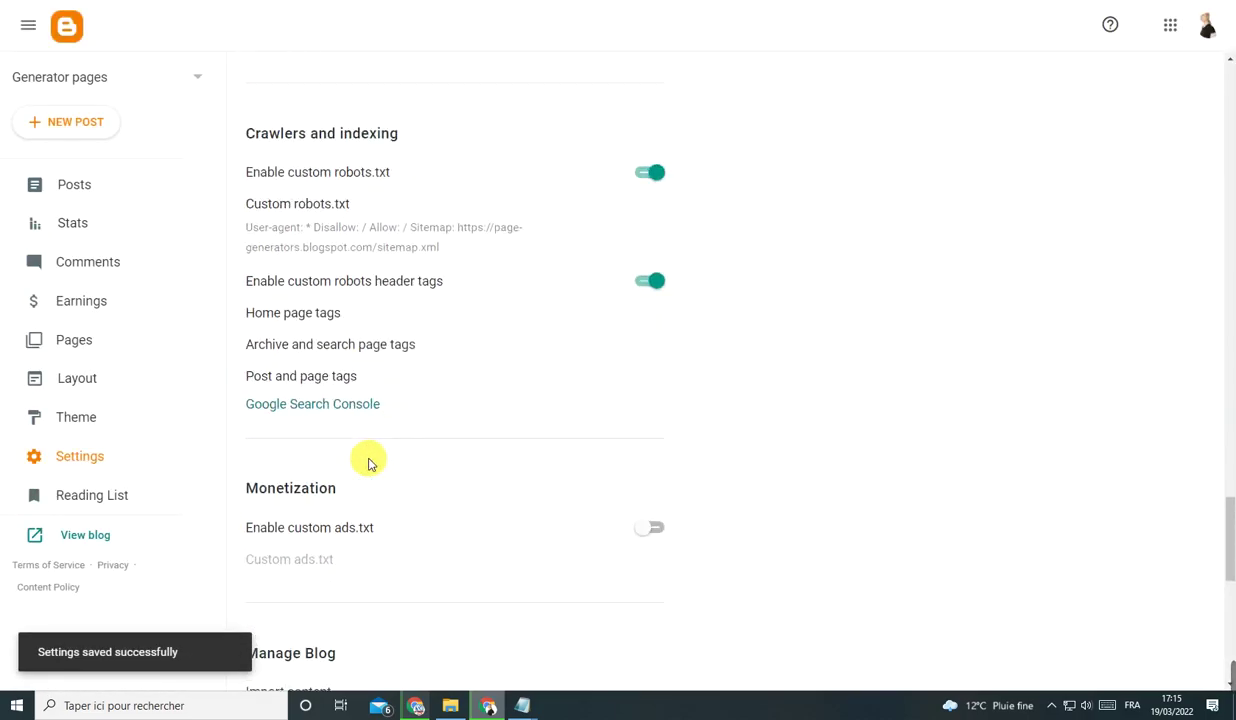
click(290, 318)
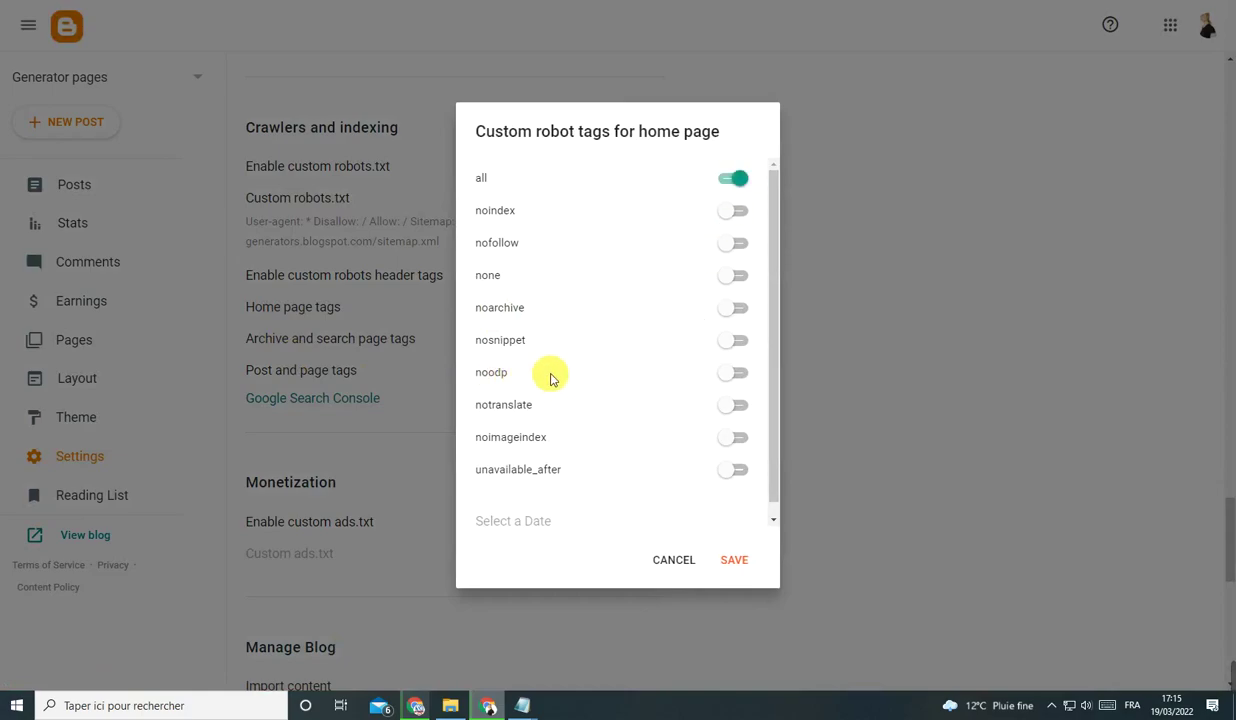
click(737, 374)
click(732, 565)
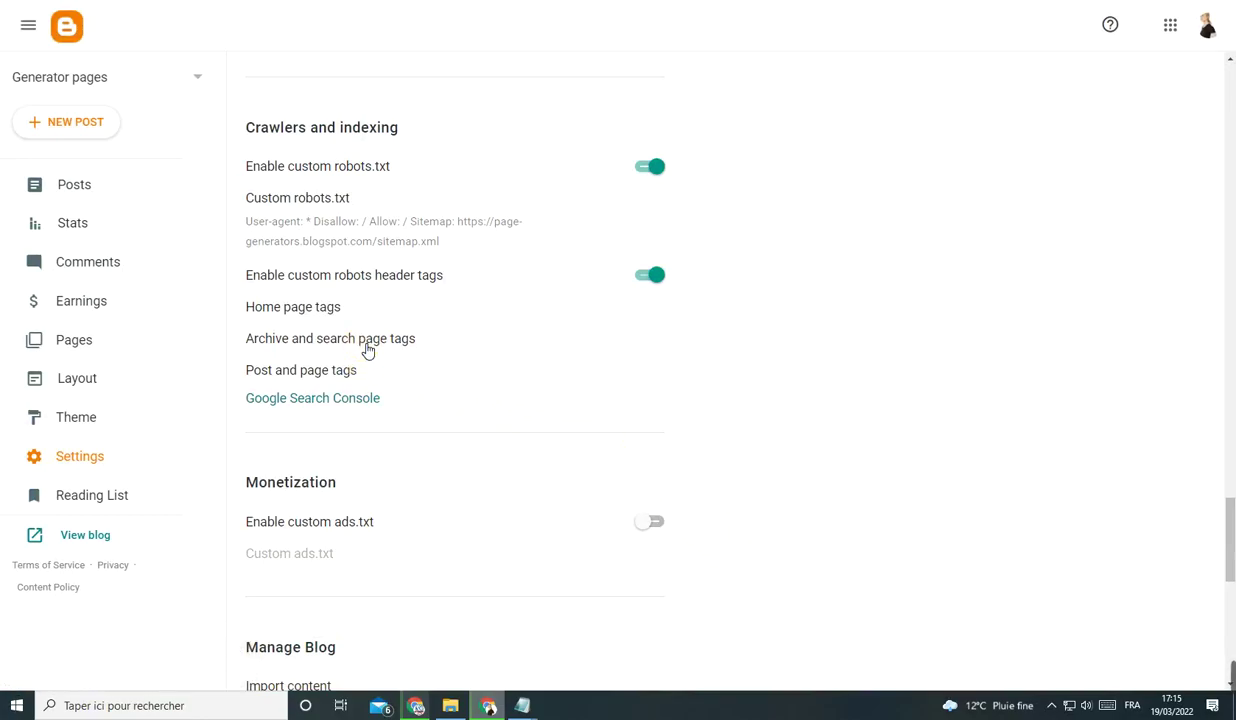
Save the archive and search page tags and the post and page tags with all and noodp enabled.
click(367, 349)
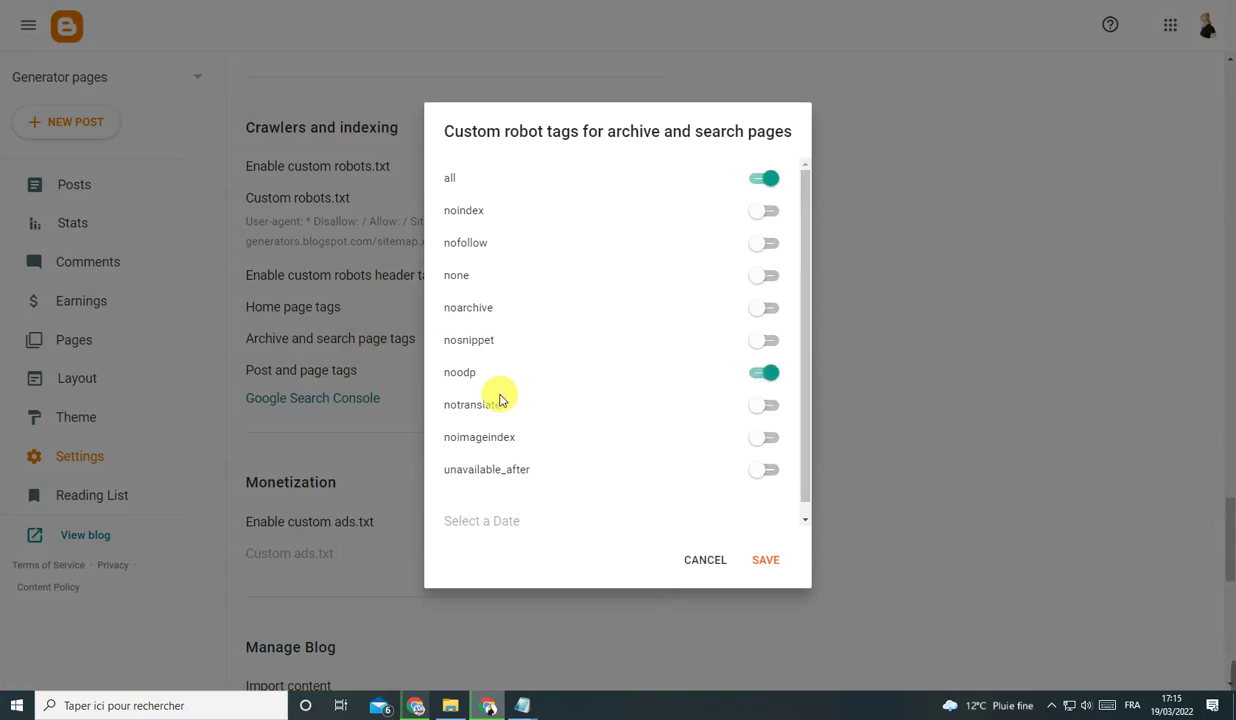
click(764, 560)
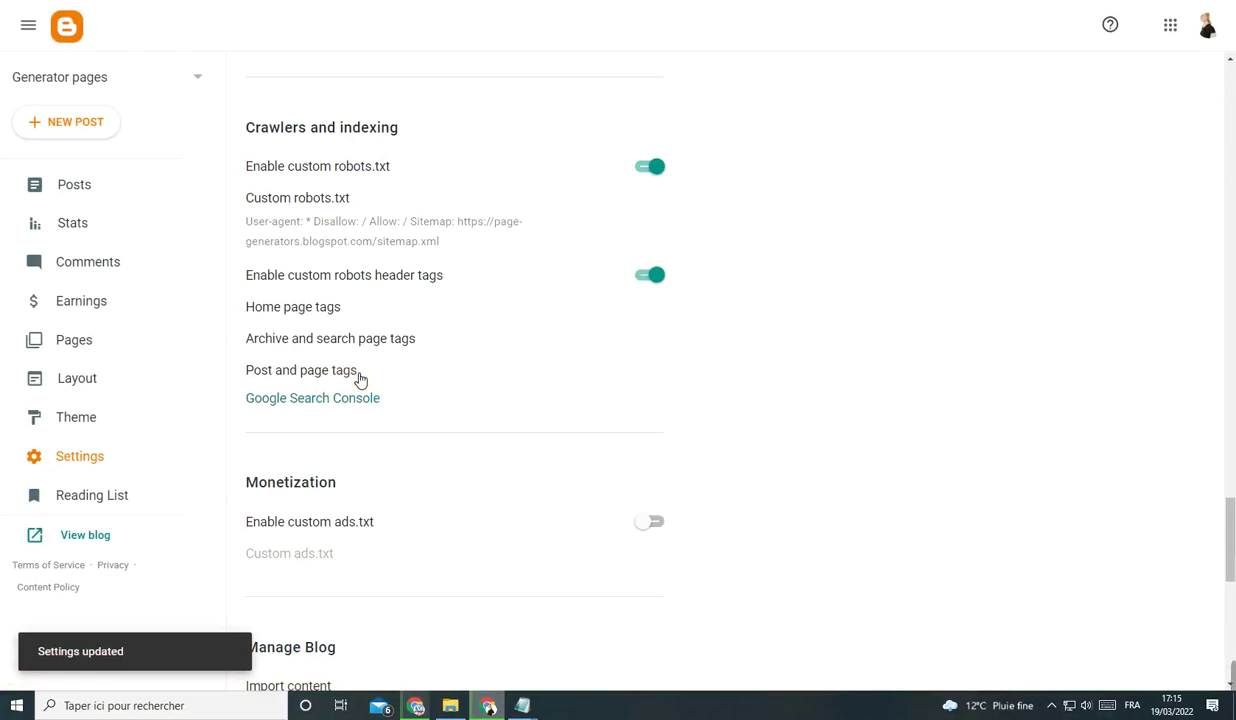
click(358, 377)
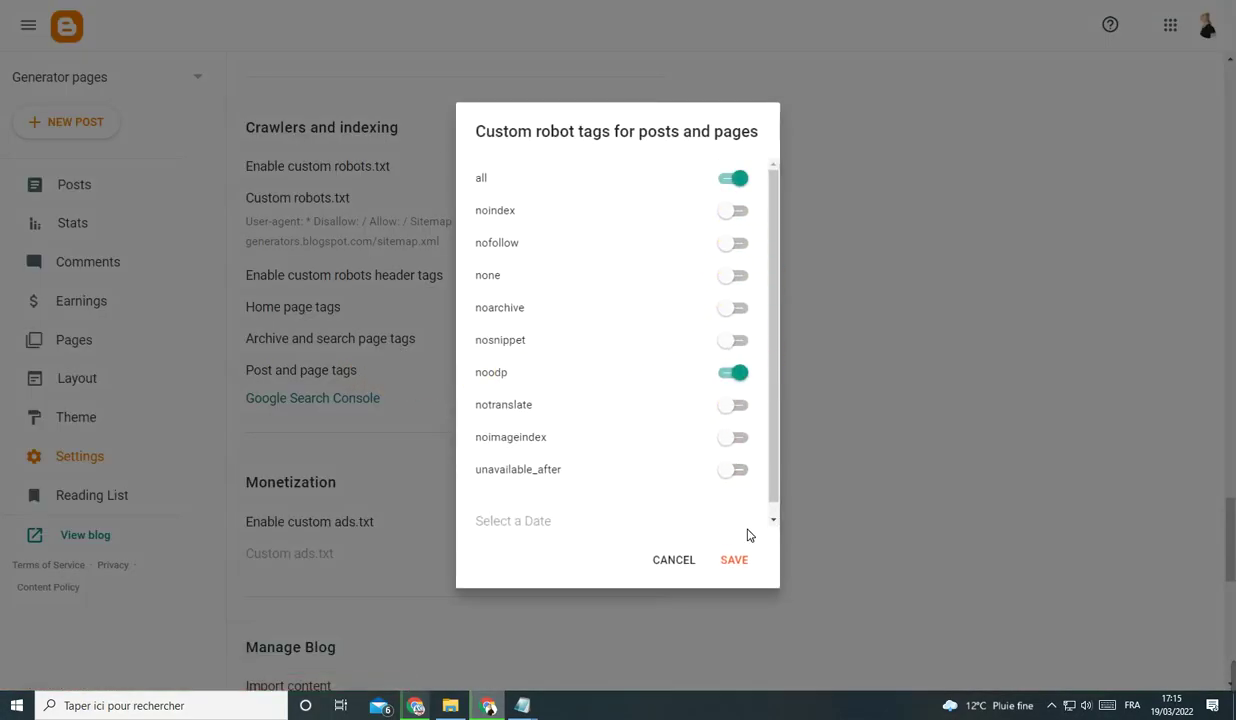
click(740, 561)
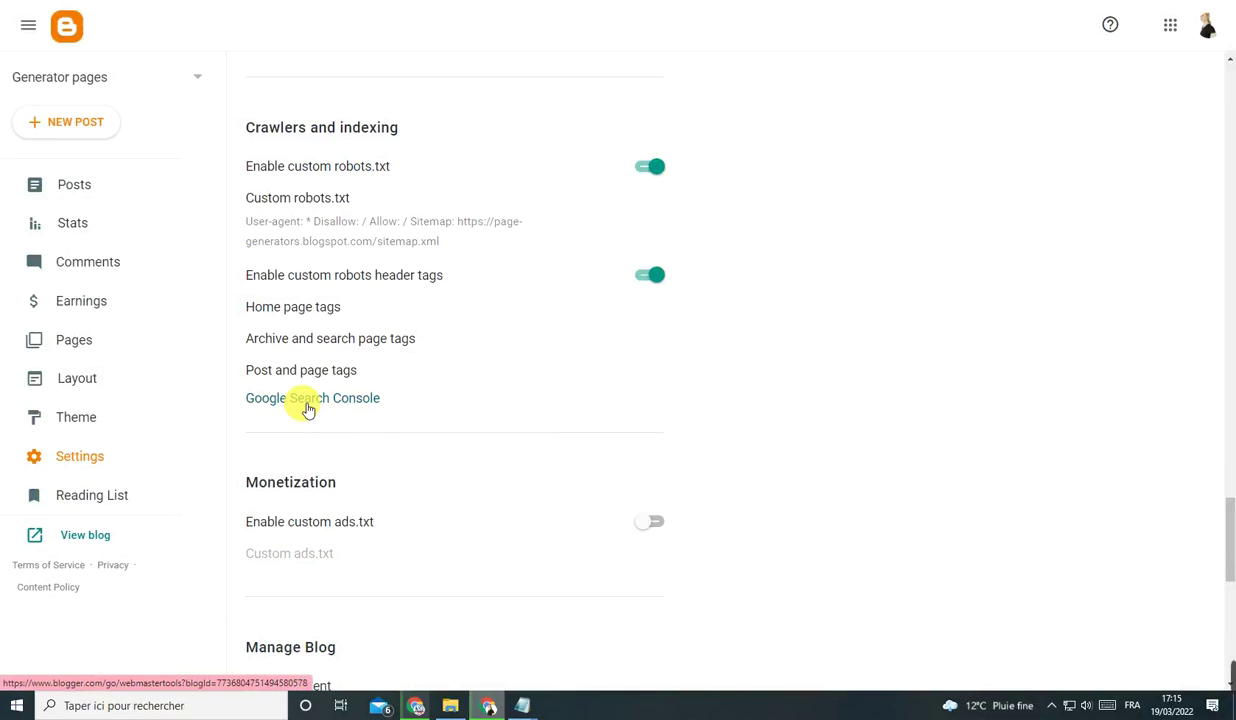
Open the Google Search Console link from the Crawlers and indexing section and close the page again.
click(306, 403)
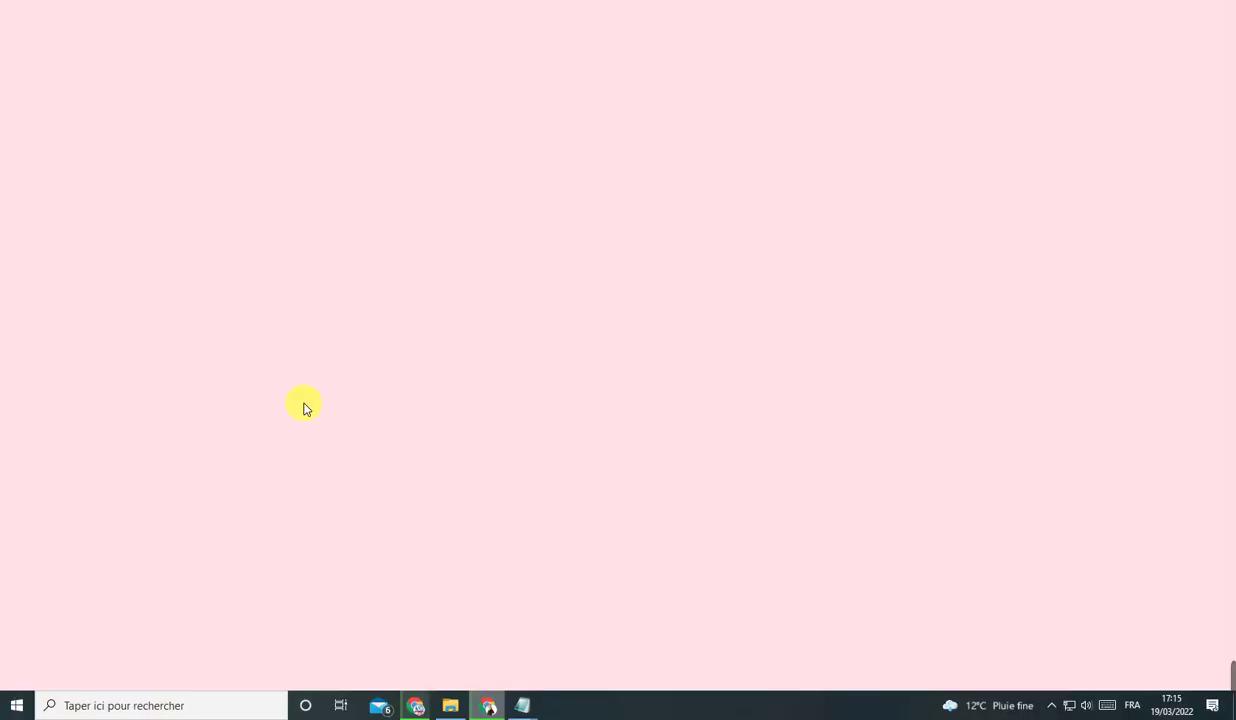
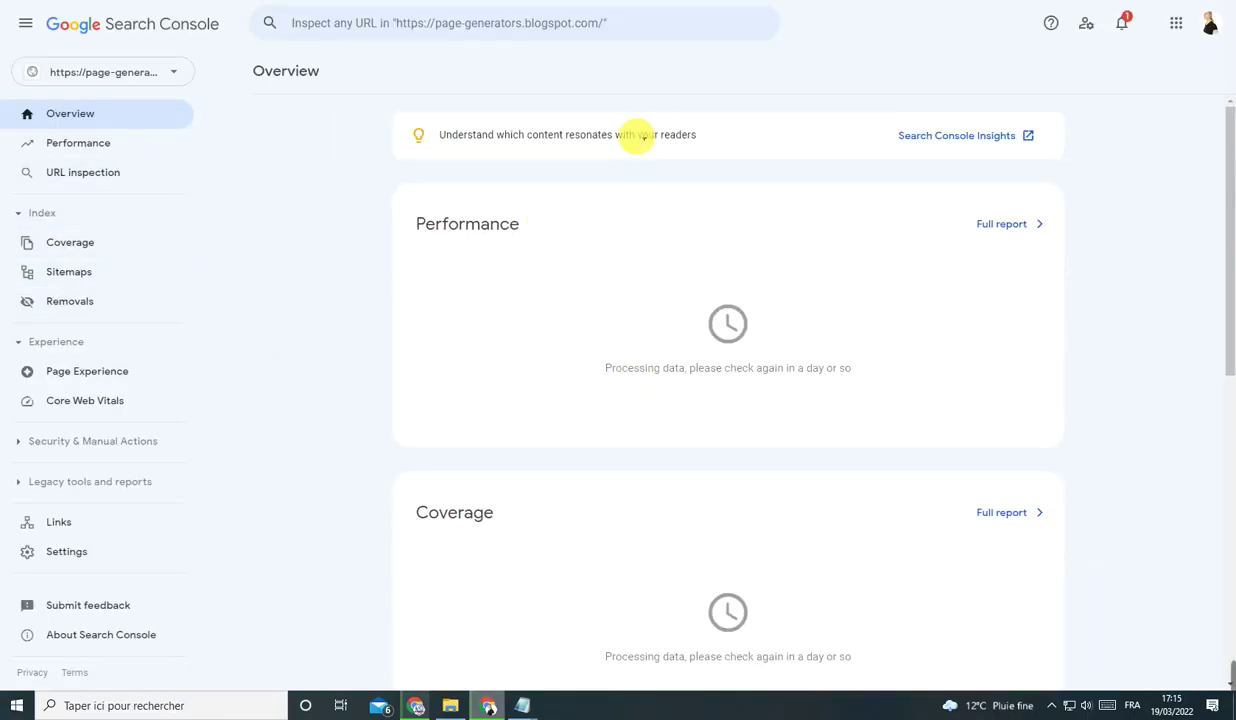
key(ctrl+w)
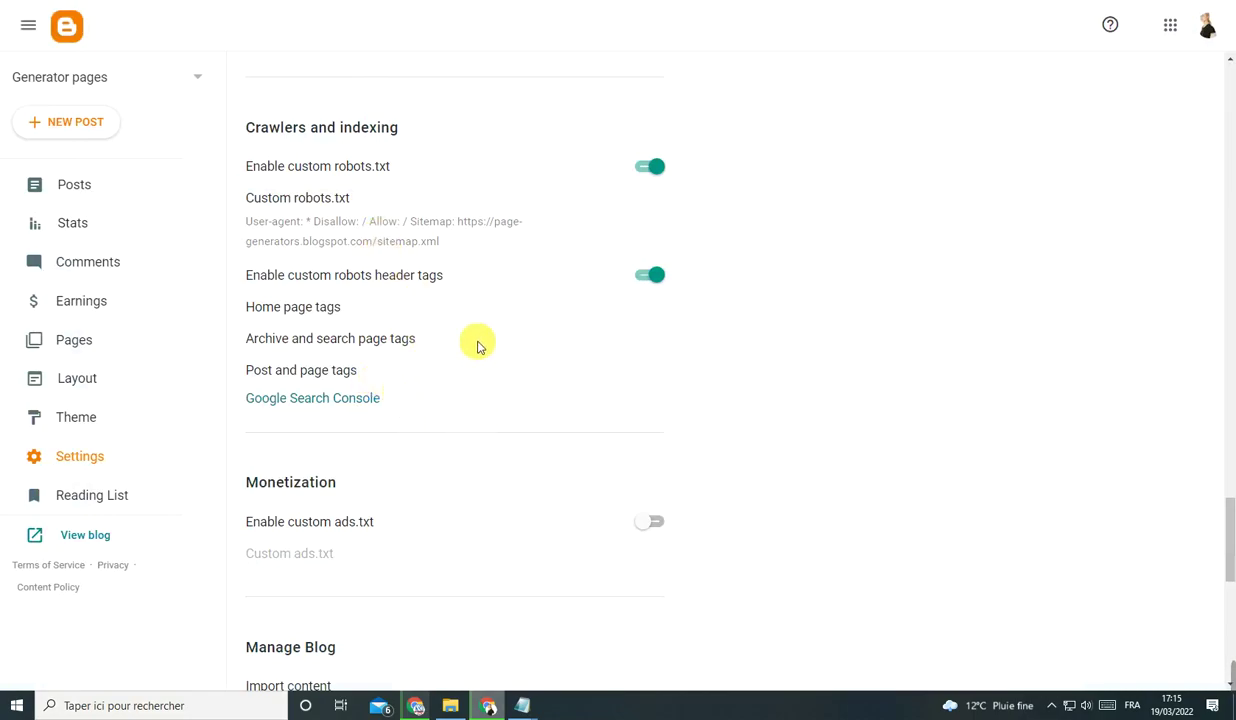
Switch to the Google Docs document, review the sitemap bullet, and highlight the five sitemap paths from rss.xml to sitemap.xml.
key(ctrl+Tab)
scroll(425, 405, up, 10)
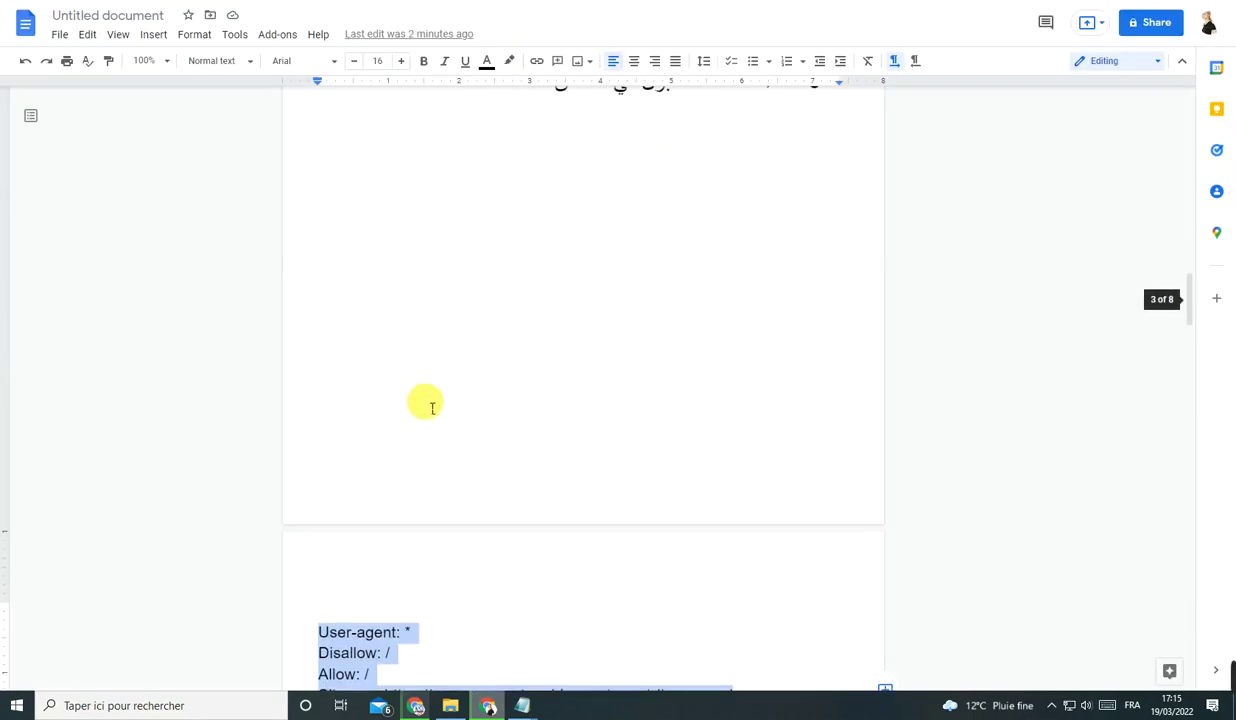
drag(552, 379, 478, 391)
right_click(470, 385)
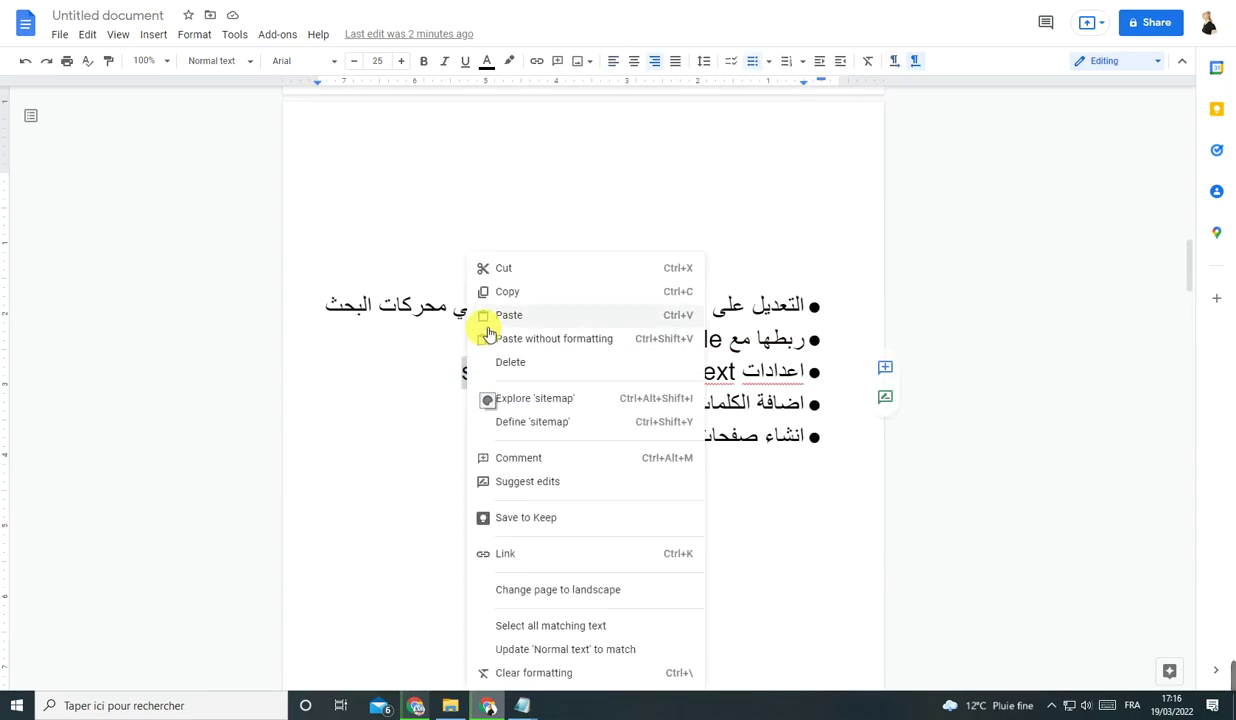
click(375, 292)
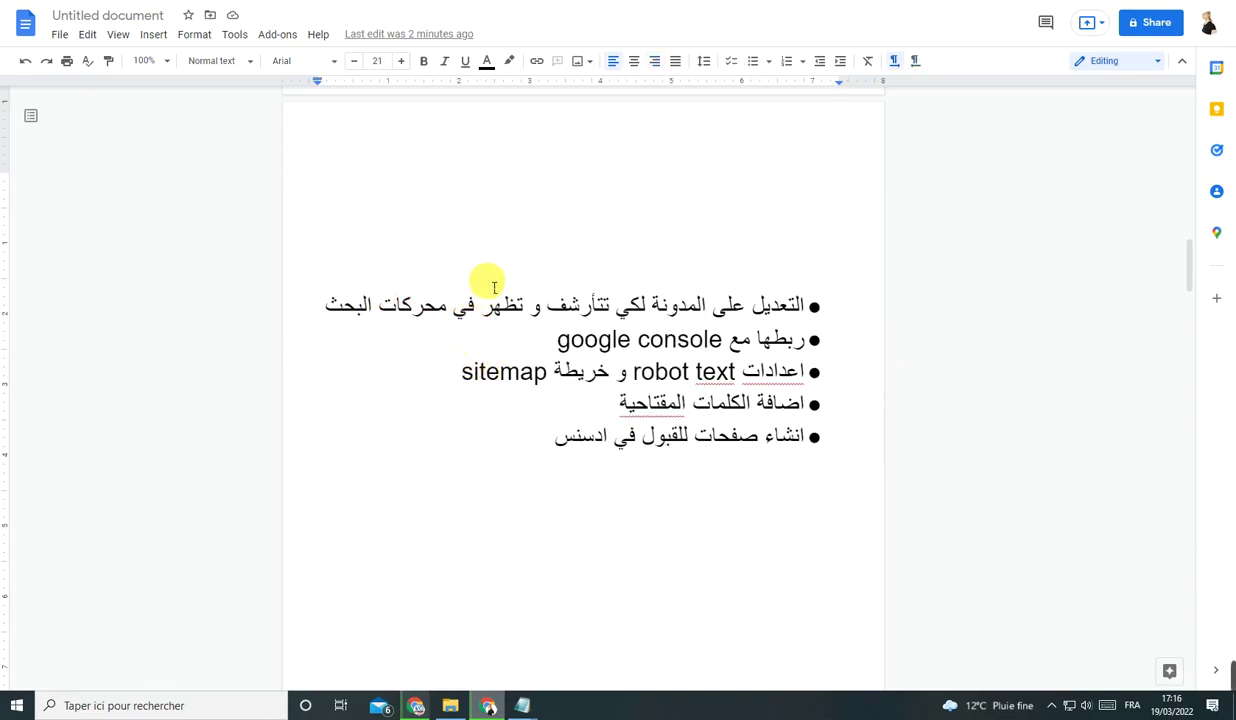
scroll(490, 330, down, 10)
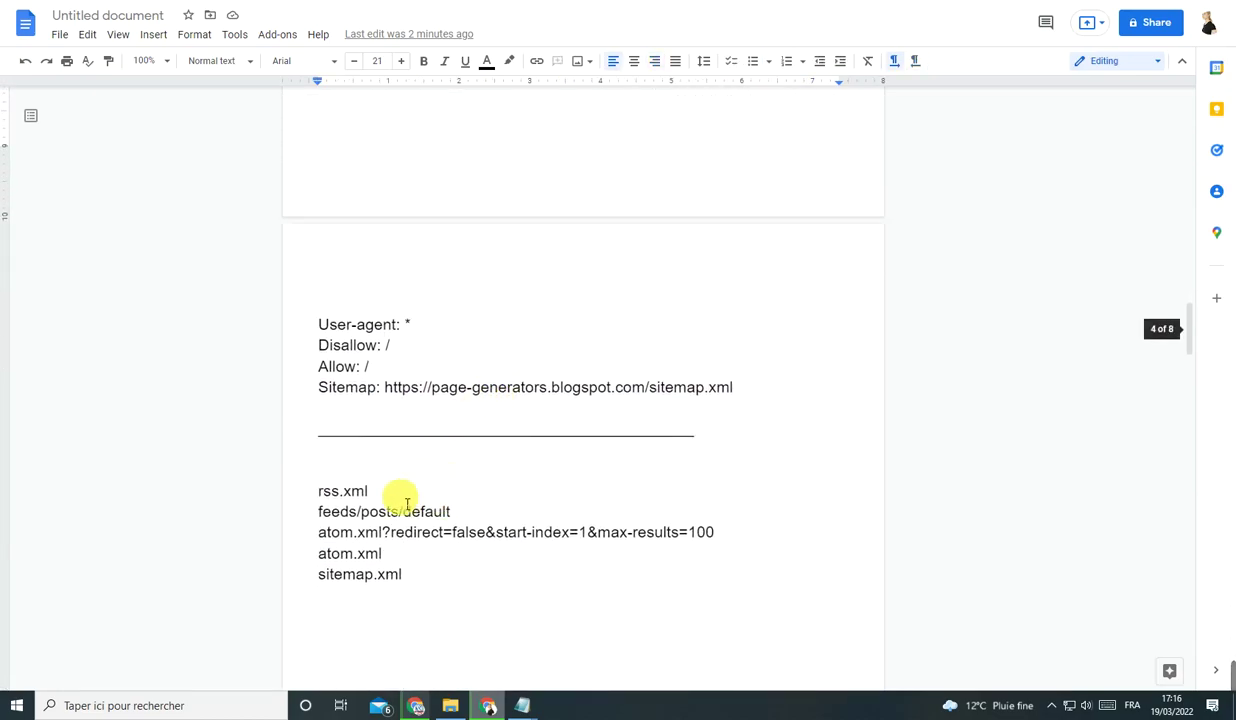
drag(316, 490, 418, 578)
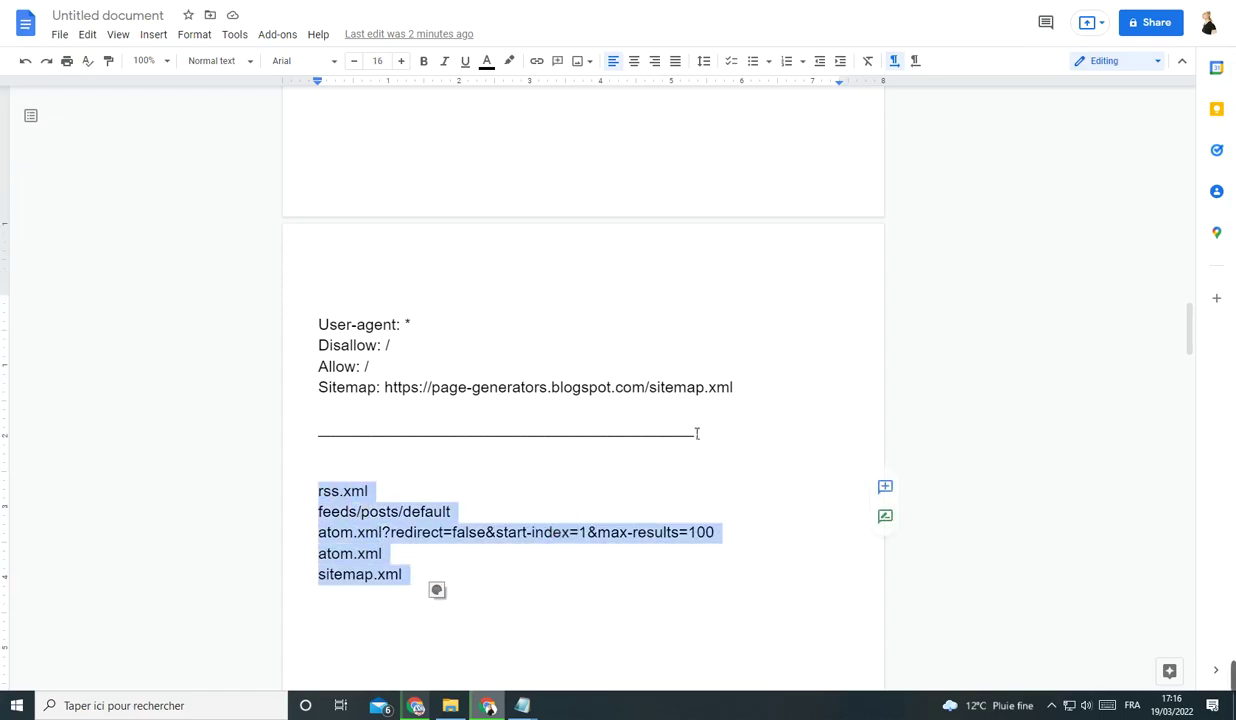
scroll(513, 445, down, 3)
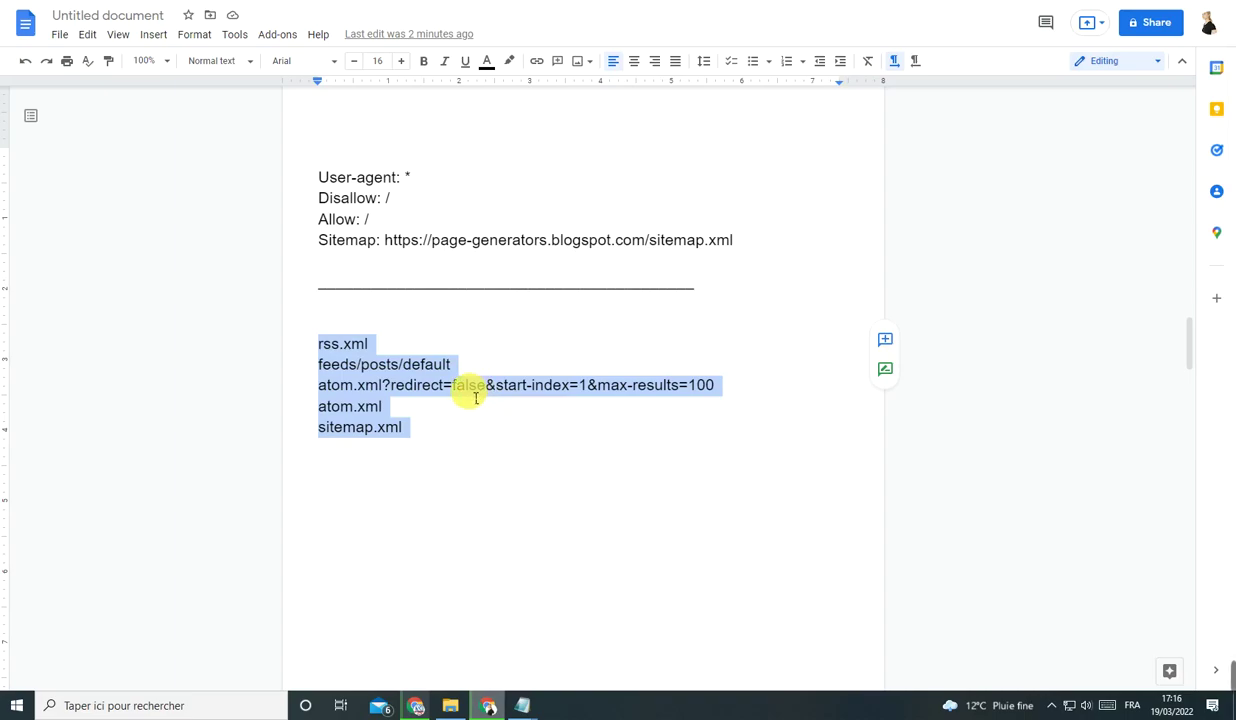
Switch to Google Search Console, open the Sitemaps page, dismiss its tip and activate the new sitemap URL field.
key(ctrl+Tab)
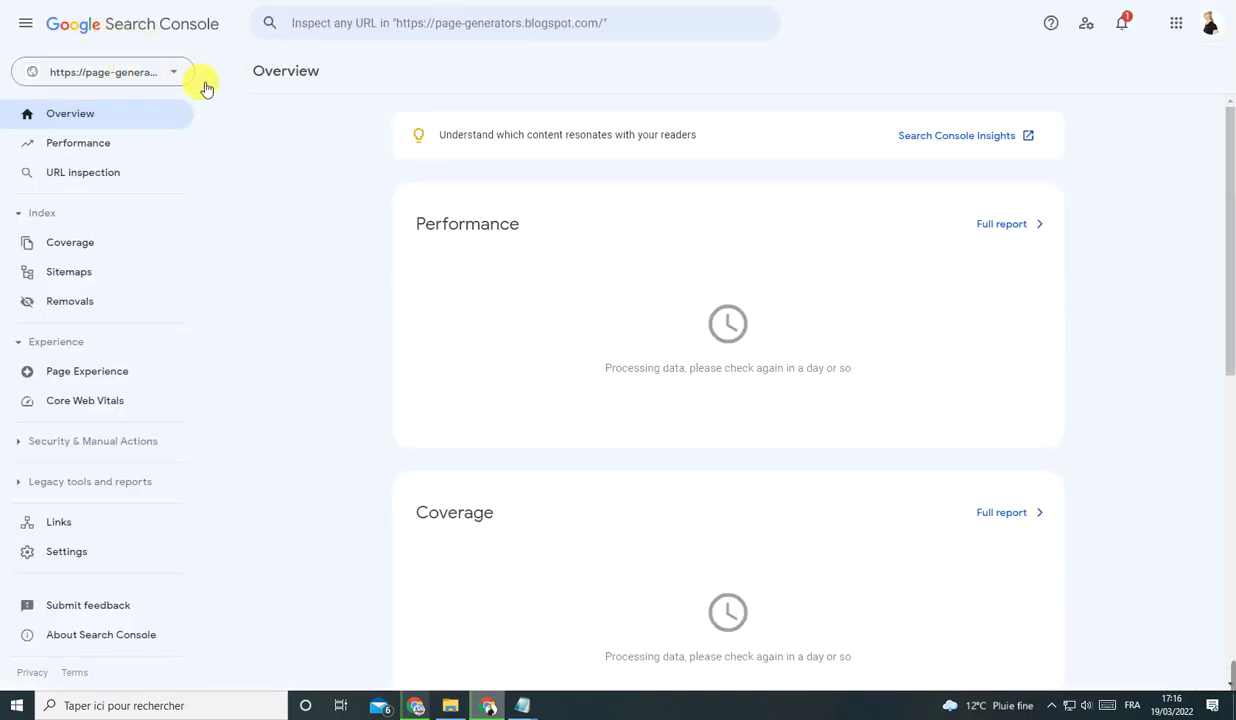
click(86, 278)
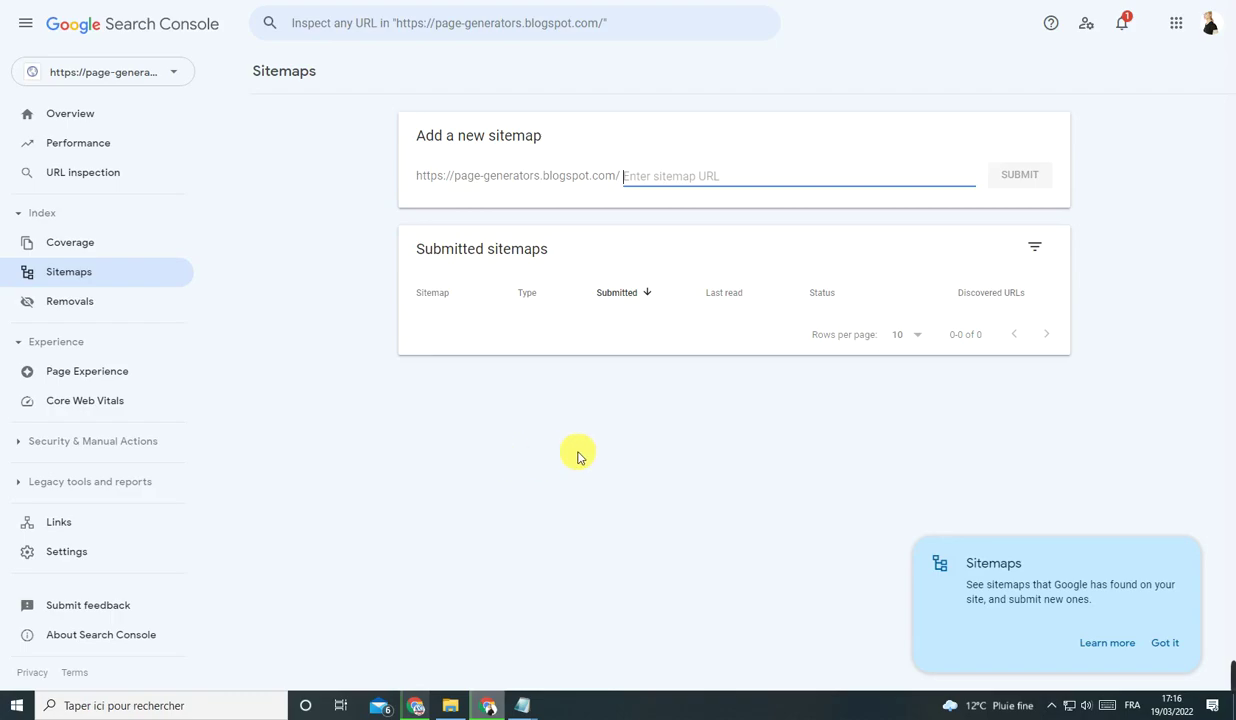
click(1109, 635)
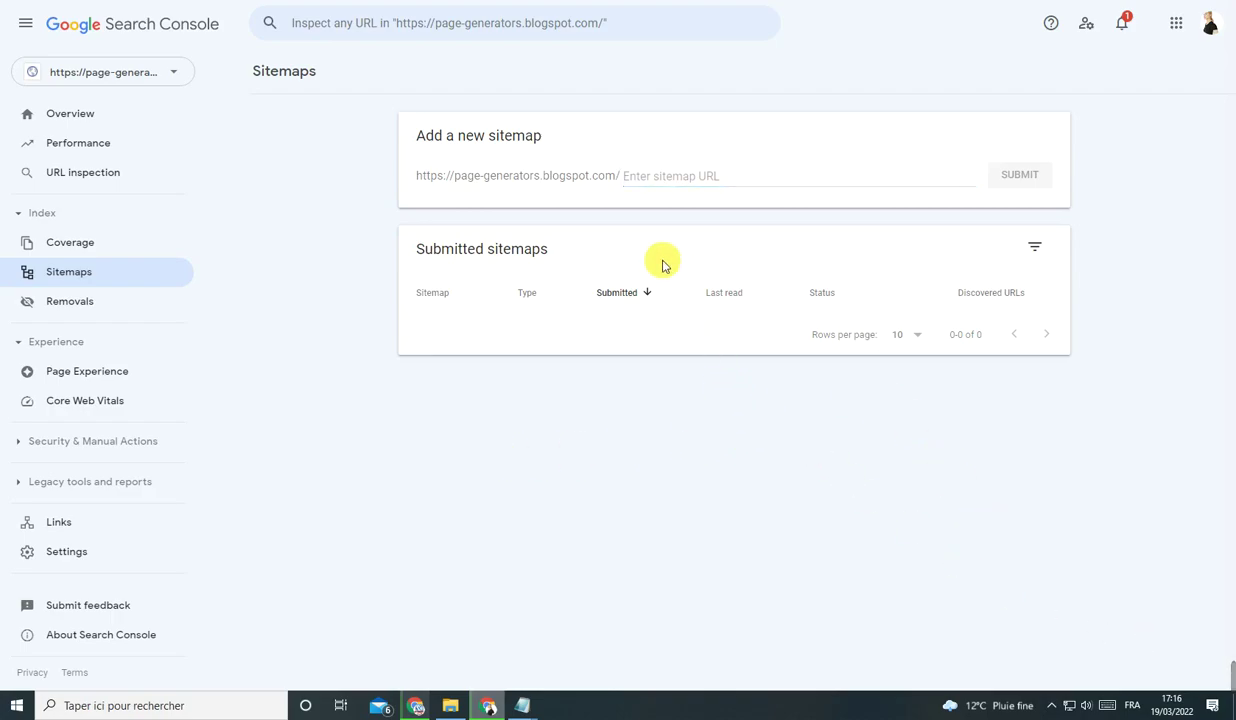
drag(413, 177, 606, 189)
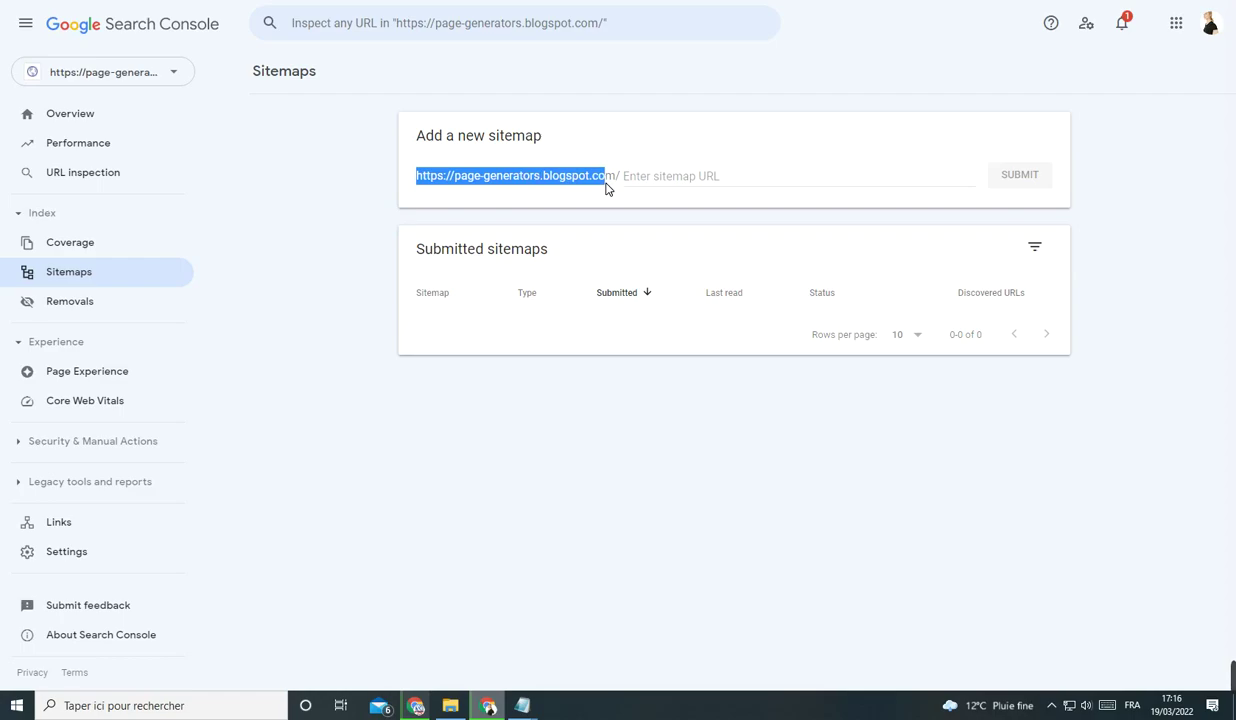
click(690, 184)
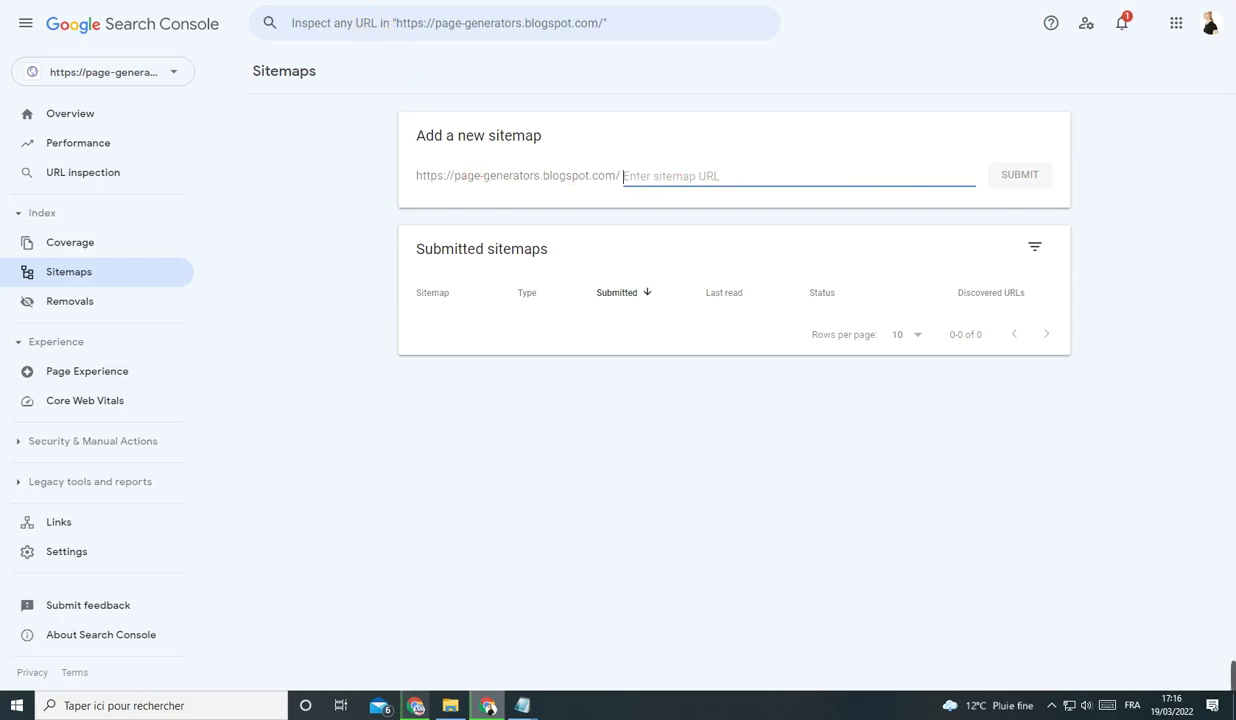
Switch to the Google Docs document and copy the rss.xml entry from the sitemap list.
key(alt+Tab)
click(408, 359)
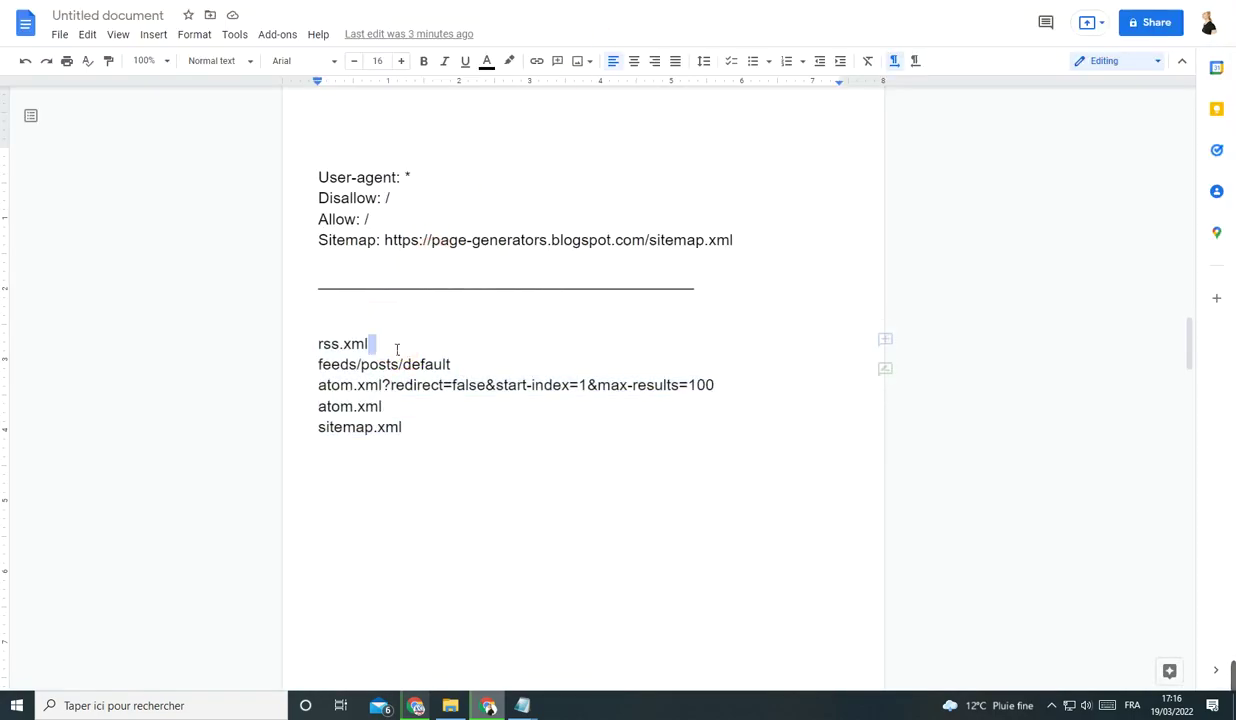
right_click(349, 344)
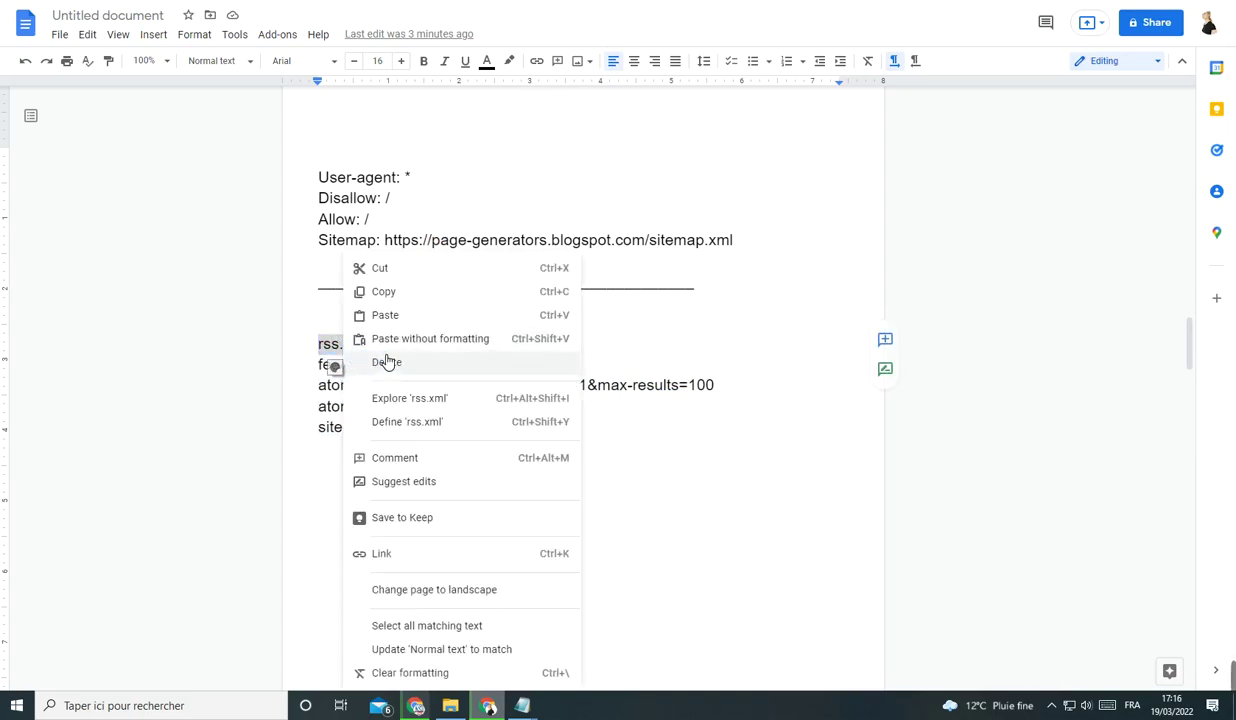
click(386, 290)
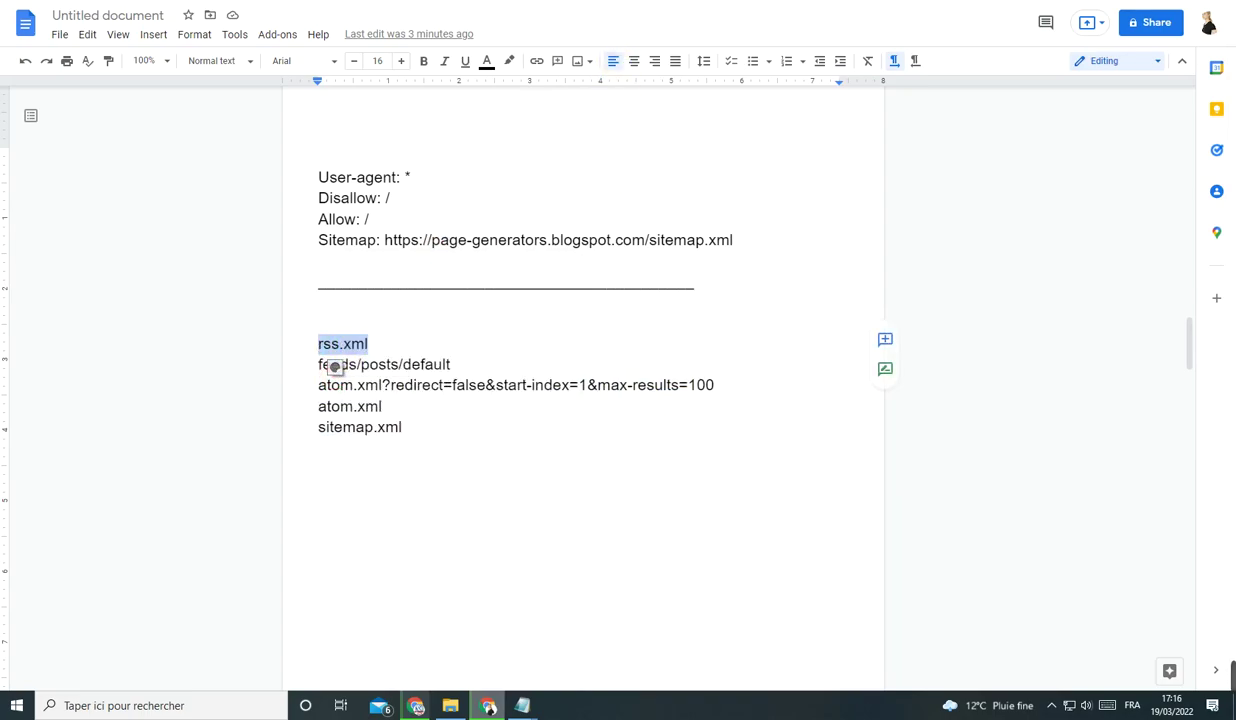
Submit rss.xml as a new sitemap in Google Search Console and highlight its row in the submitted sitemaps.
key(alt+Tab)
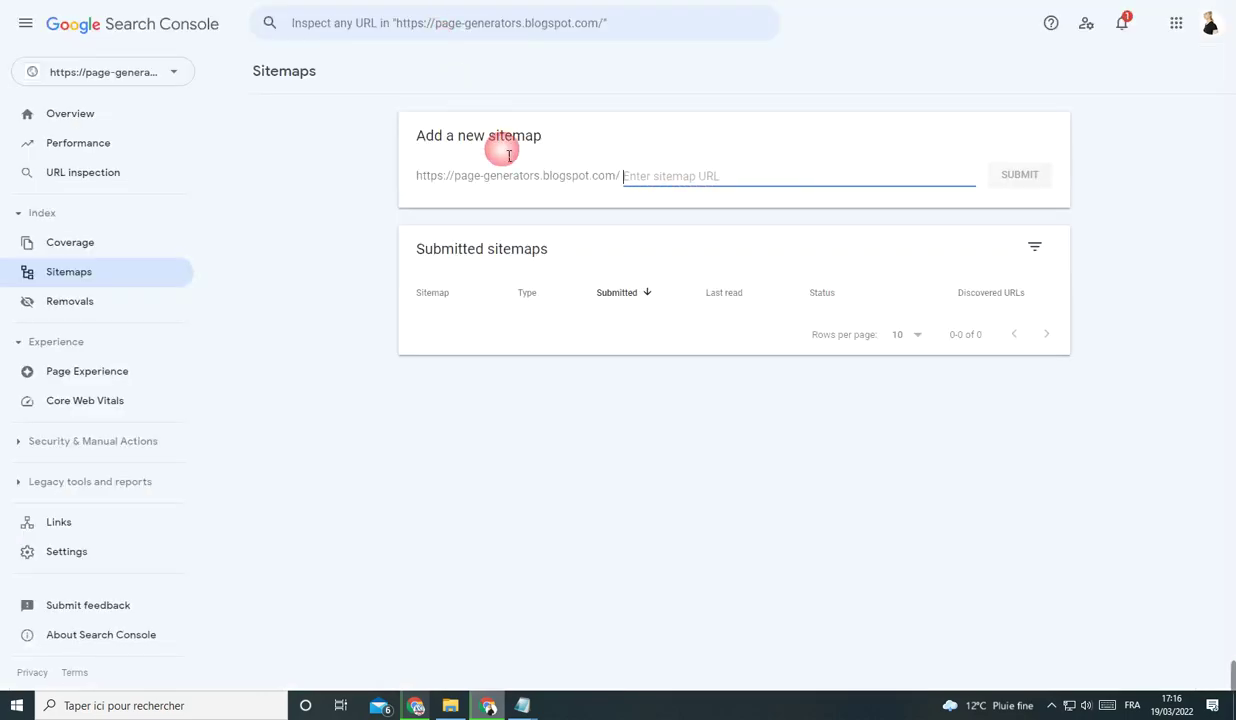
click(631, 170)
right_click(650, 175)
click(700, 282)
click(1020, 175)
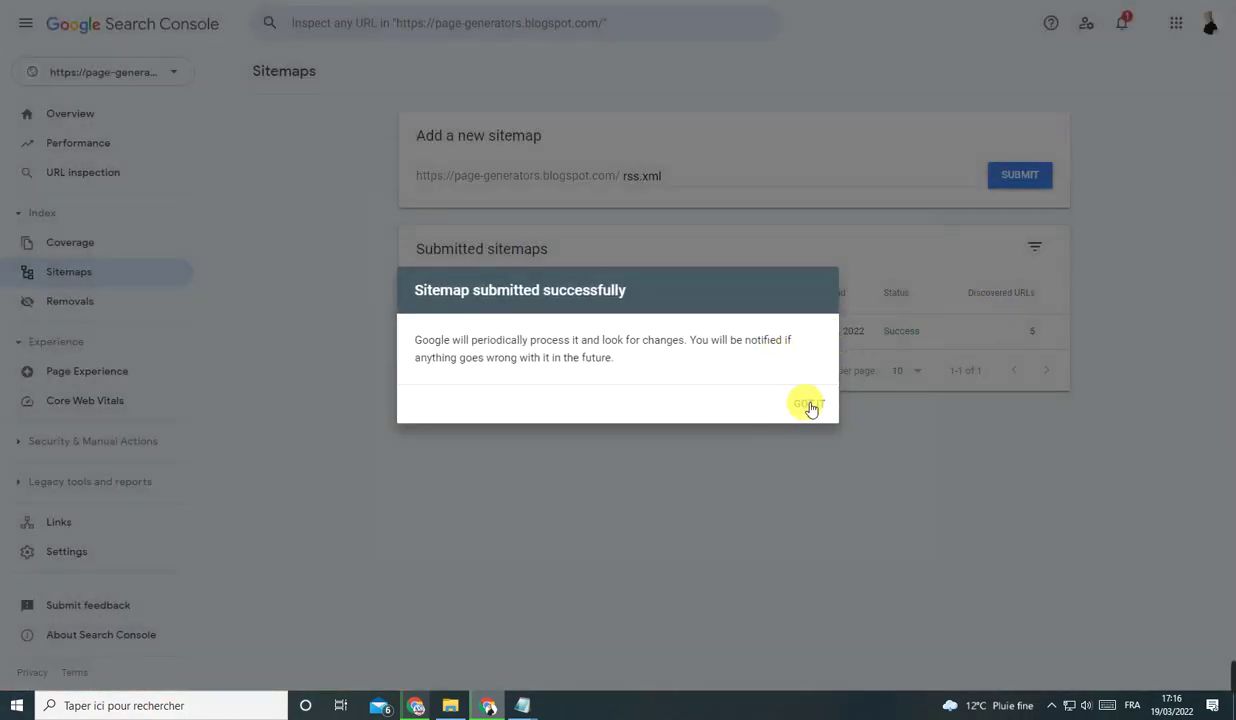
click(810, 404)
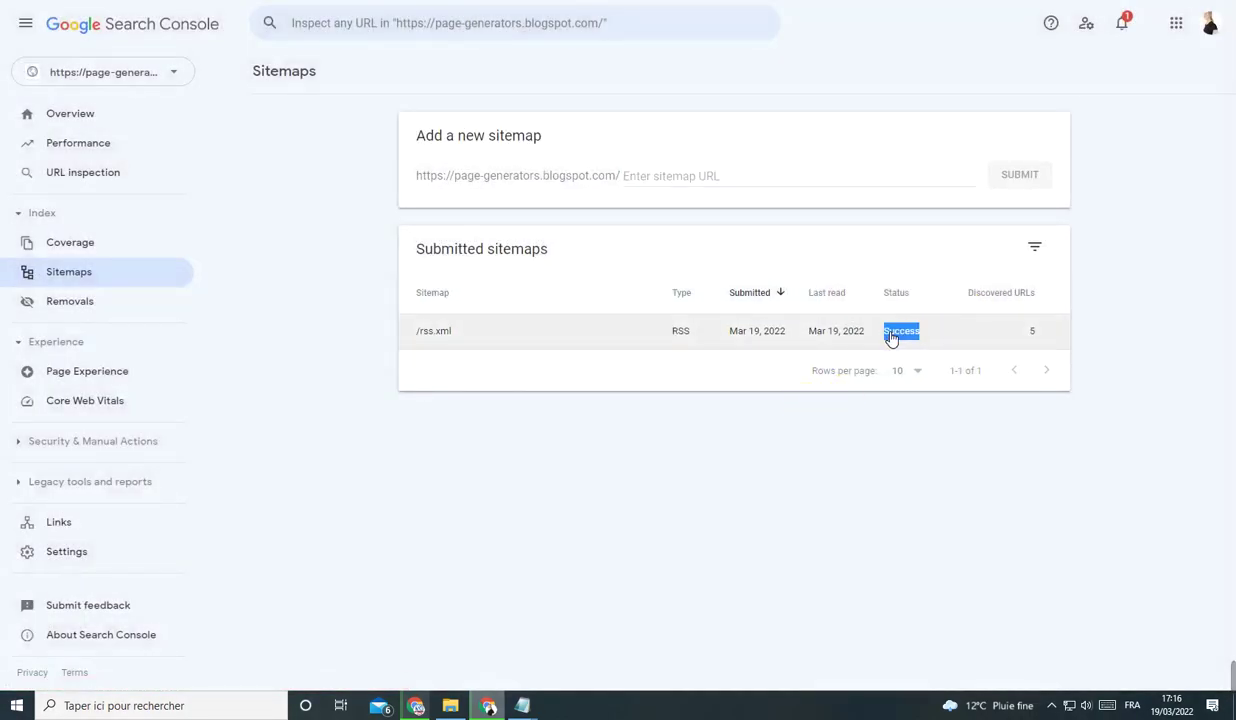
drag(705, 360, 519, 351)
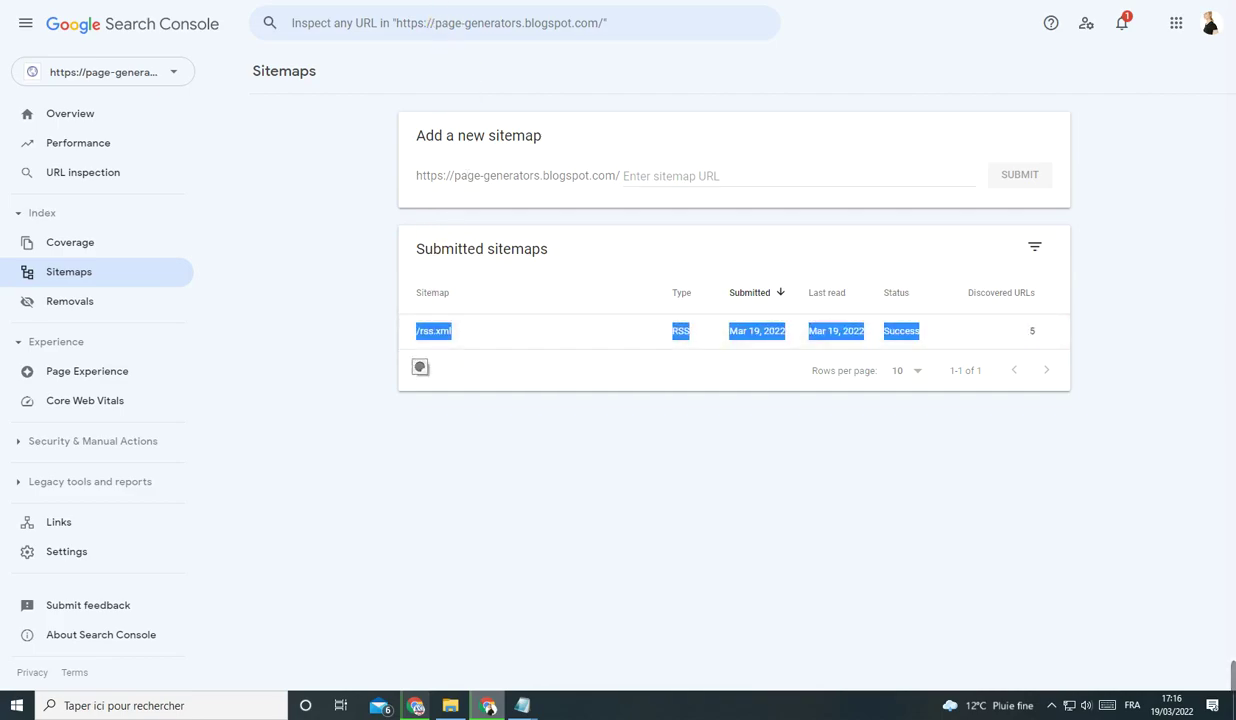
Switch to the Google Docs document and copy the feeds/posts/default entry from the sitemap list.
key(alt+Tab)
triple_click(383, 365)
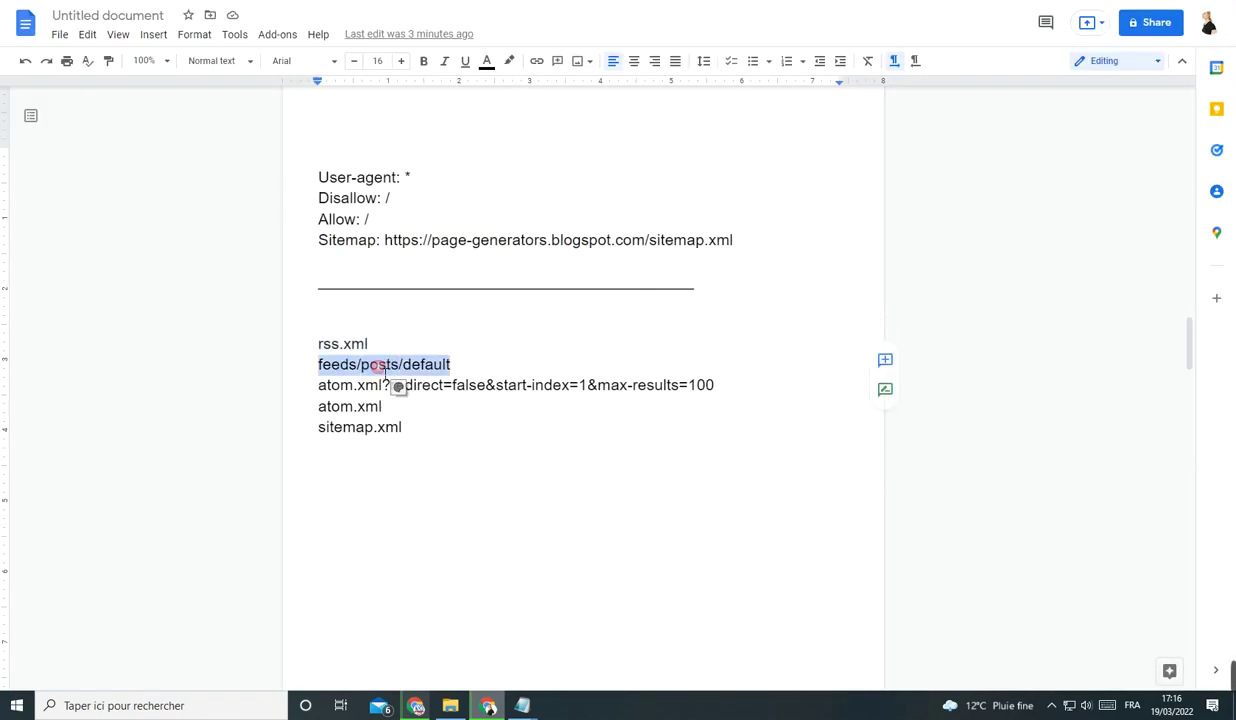
right_click(392, 380)
click(421, 292)
Switch to Google Search Console, submit feeds/posts/default as a new sitemap and dismiss the confirmation.
key(alt+Tab)
click(704, 182)
right_click(700, 181)
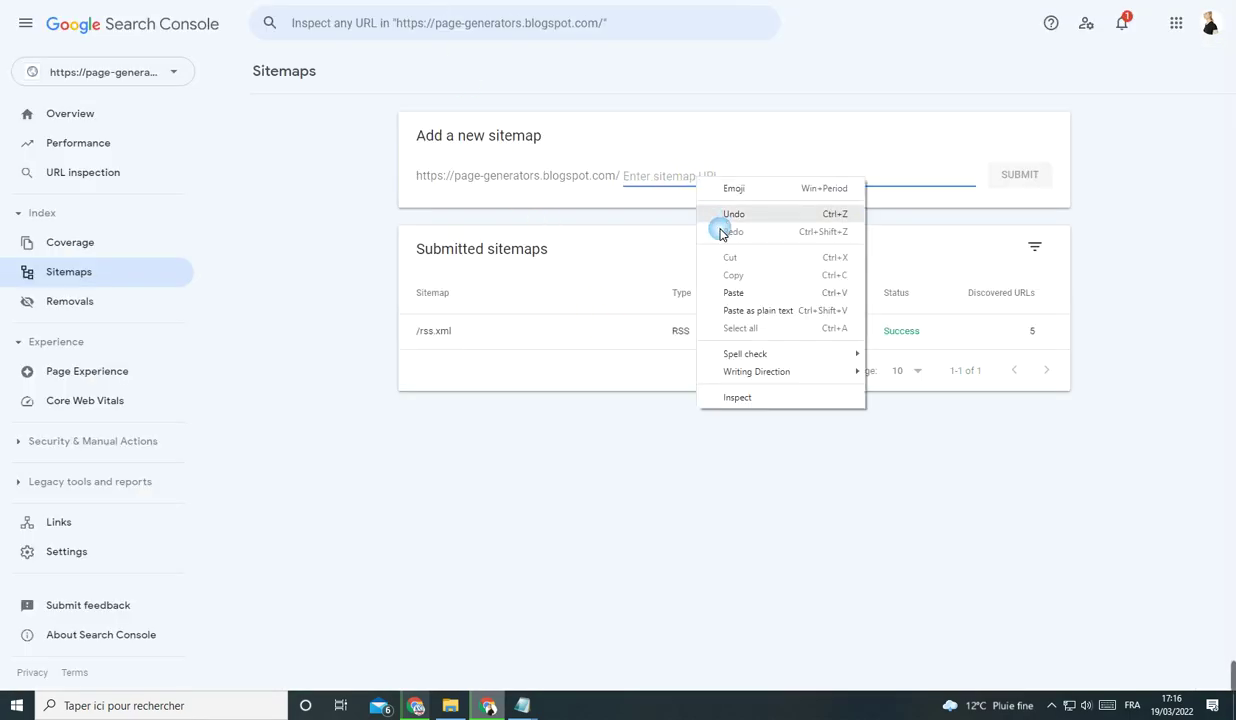
click(733, 292)
click(1020, 180)
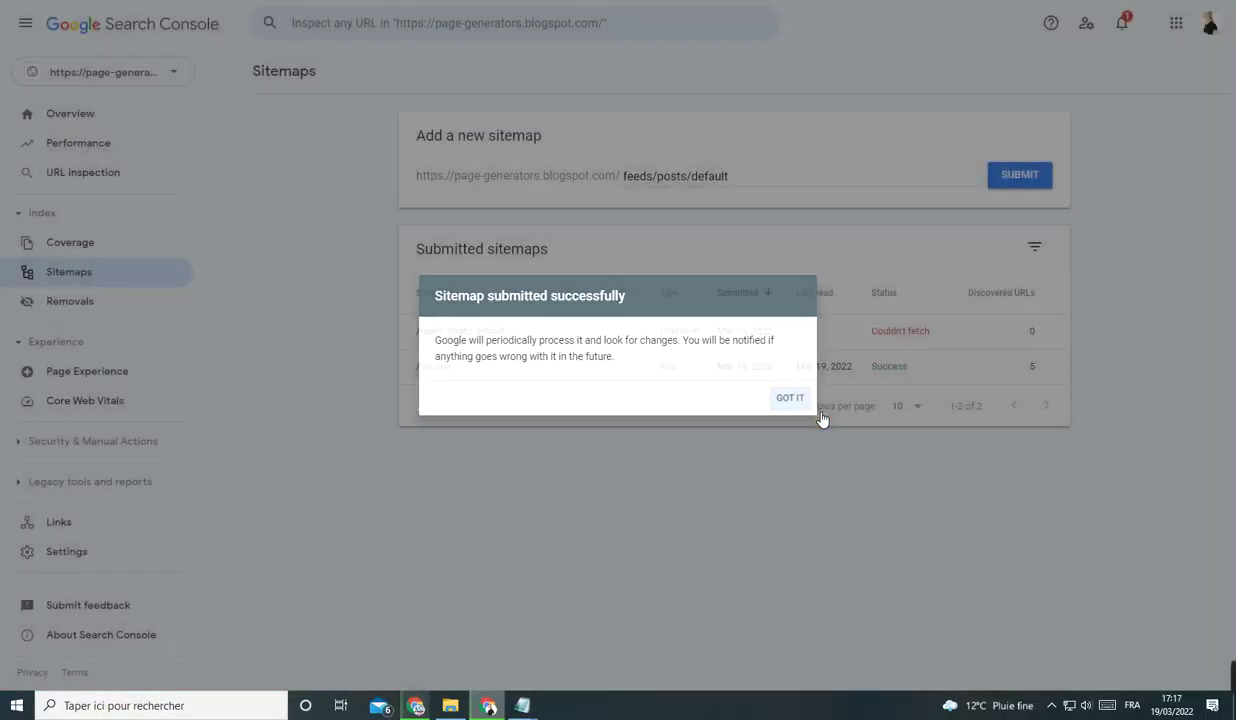
click(818, 412)
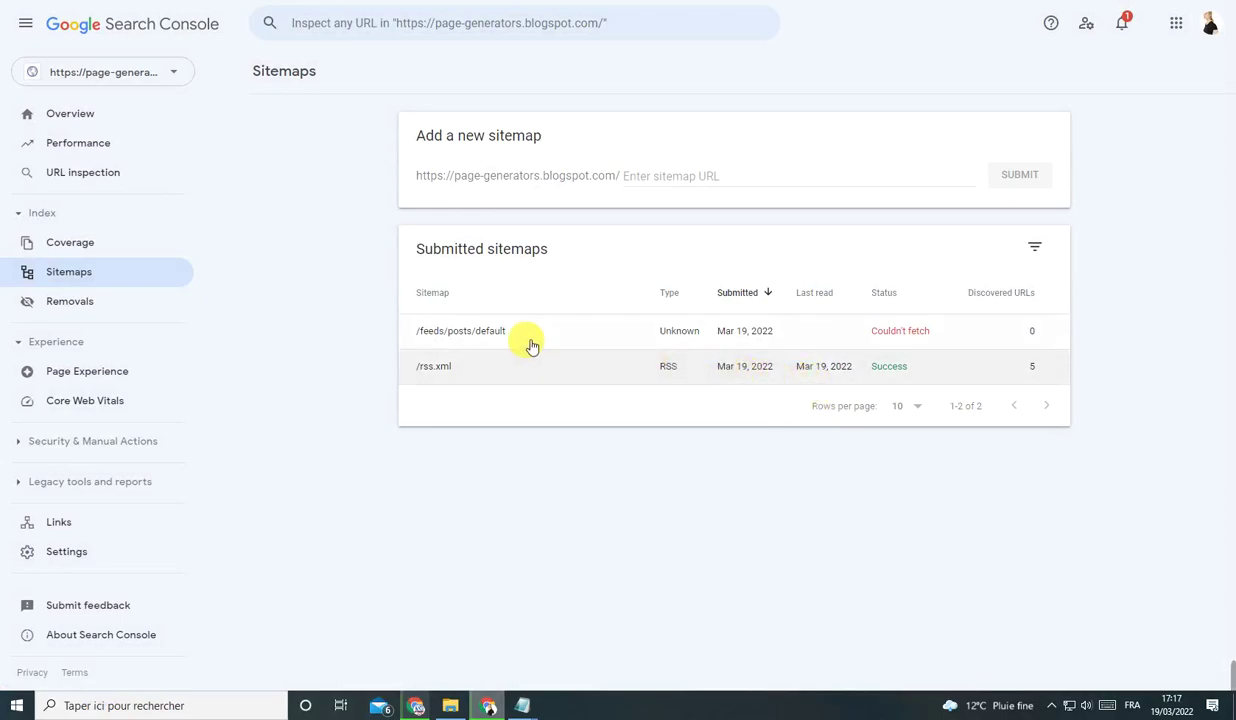
Open the /feeds/posts/default sitemap's details and remove that sitemap from the property.
click(903, 332)
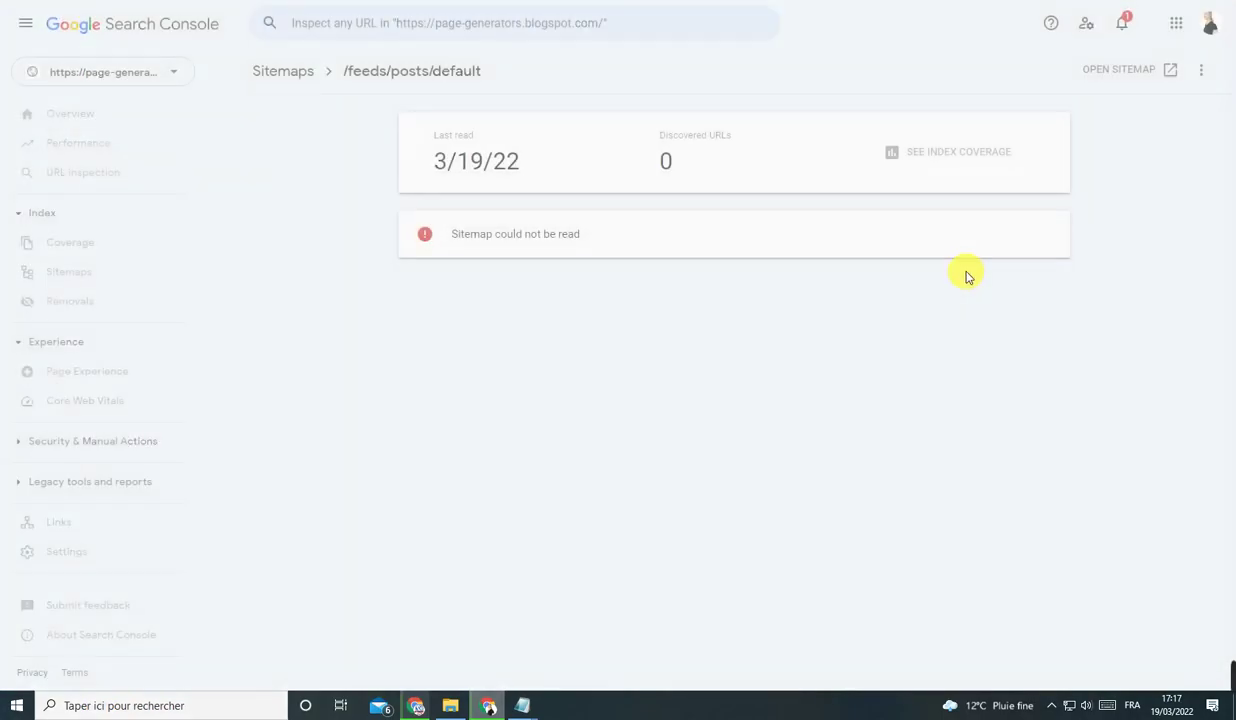
click(1200, 70)
click(1149, 117)
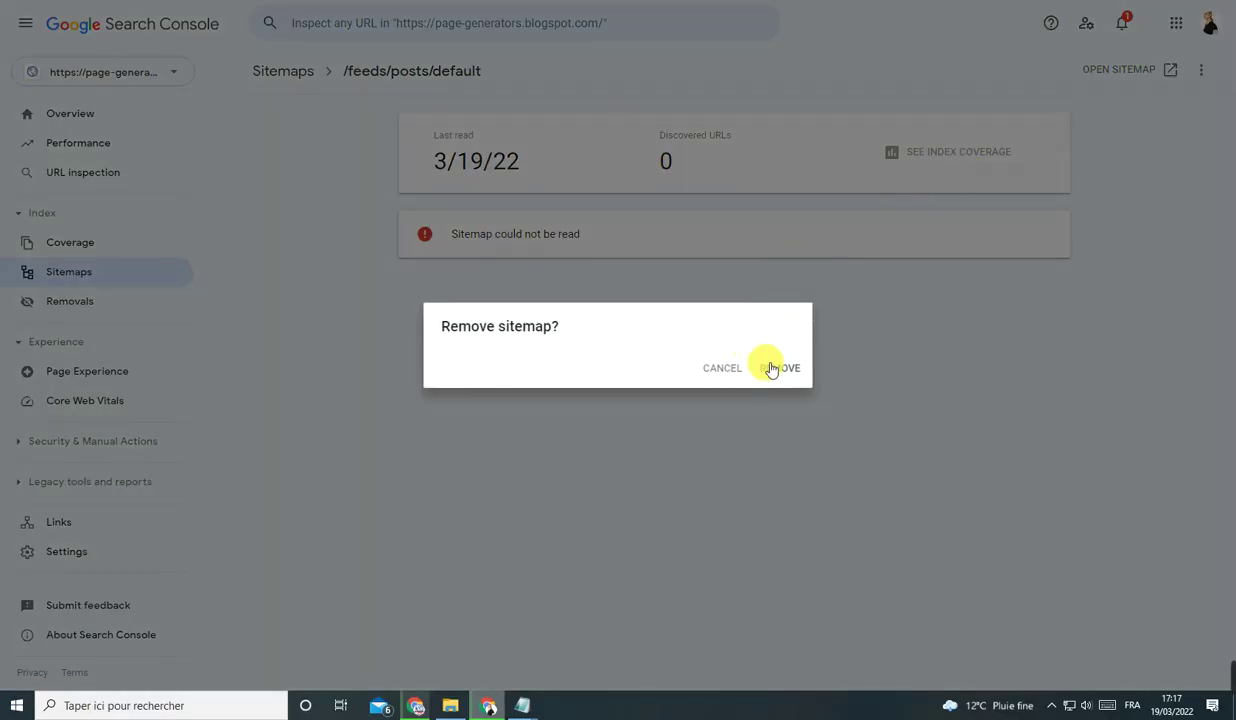
click(783, 367)
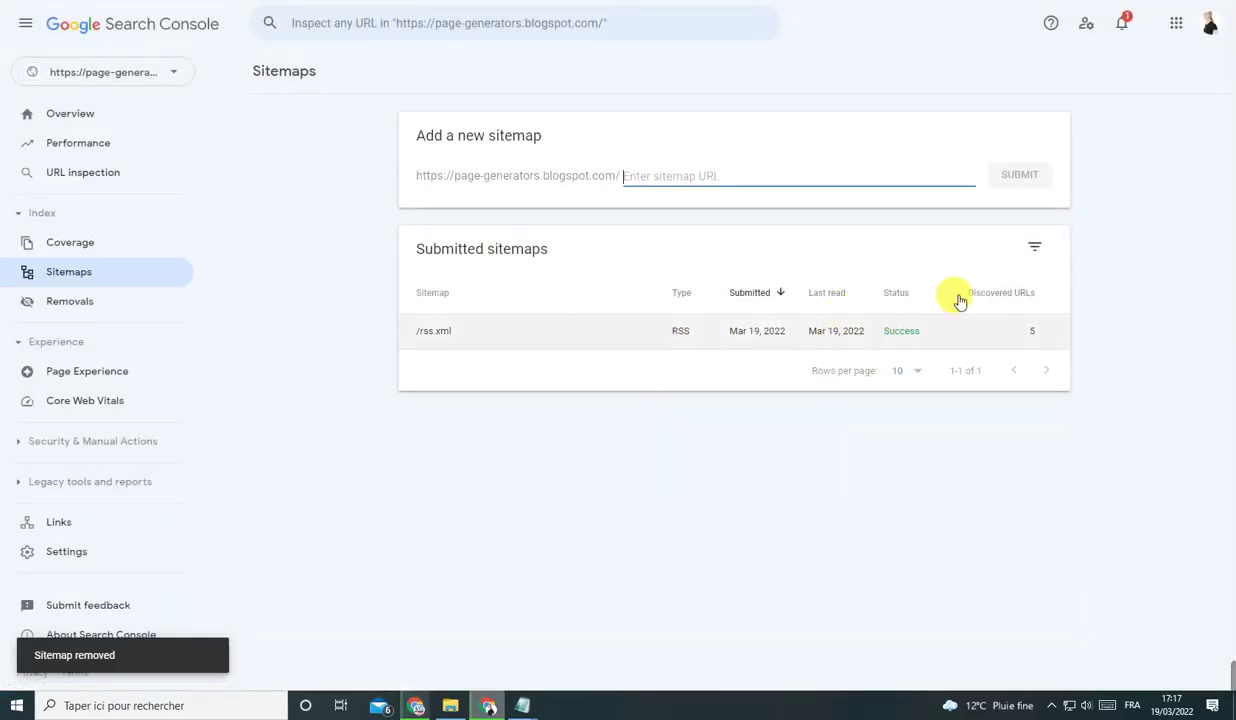
Switch to the Google Docs document and copy the atom.xml?redirect=false&start-index=1&max-results=100 entry from the sitemap list.
key(alt+Tab)
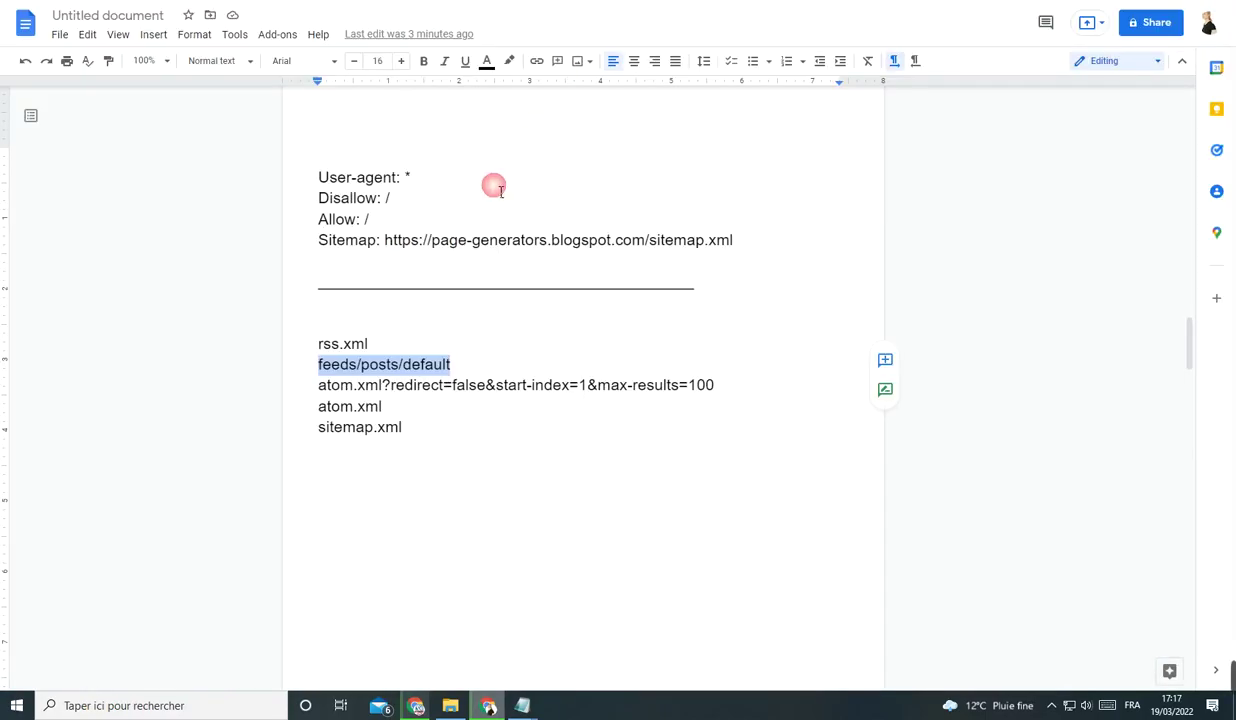
click(319, 366)
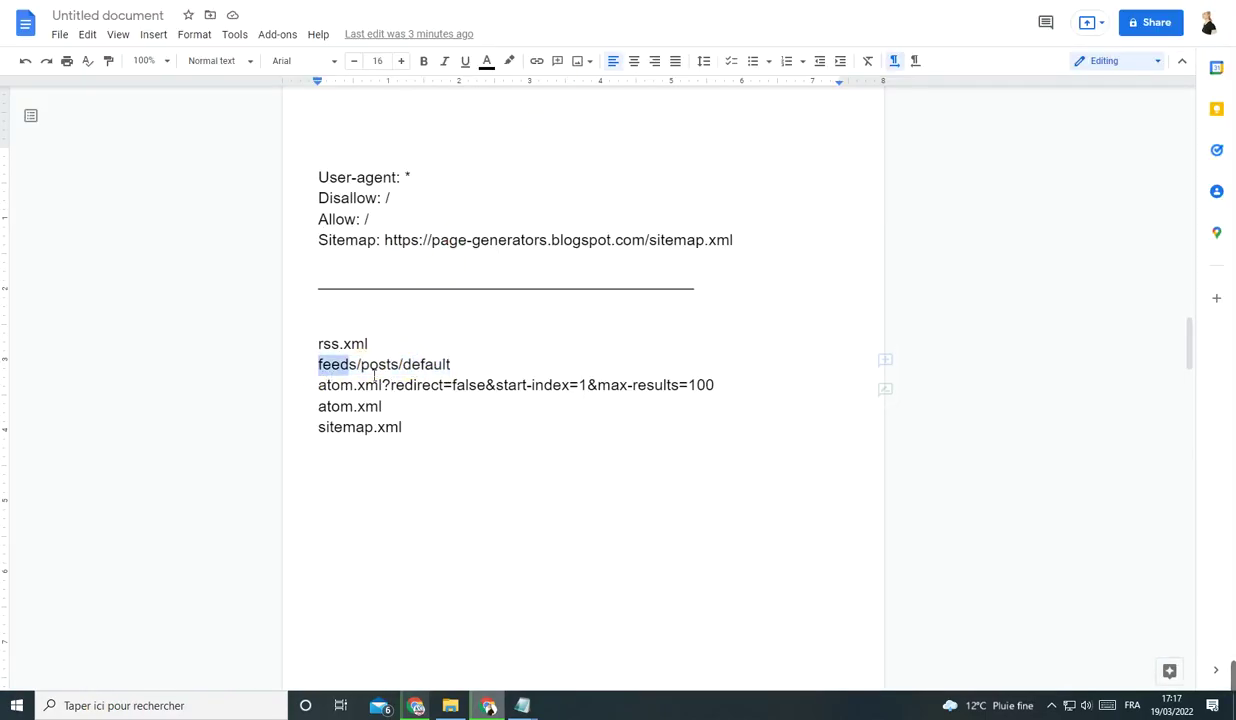
drag(375, 374, 451, 368)
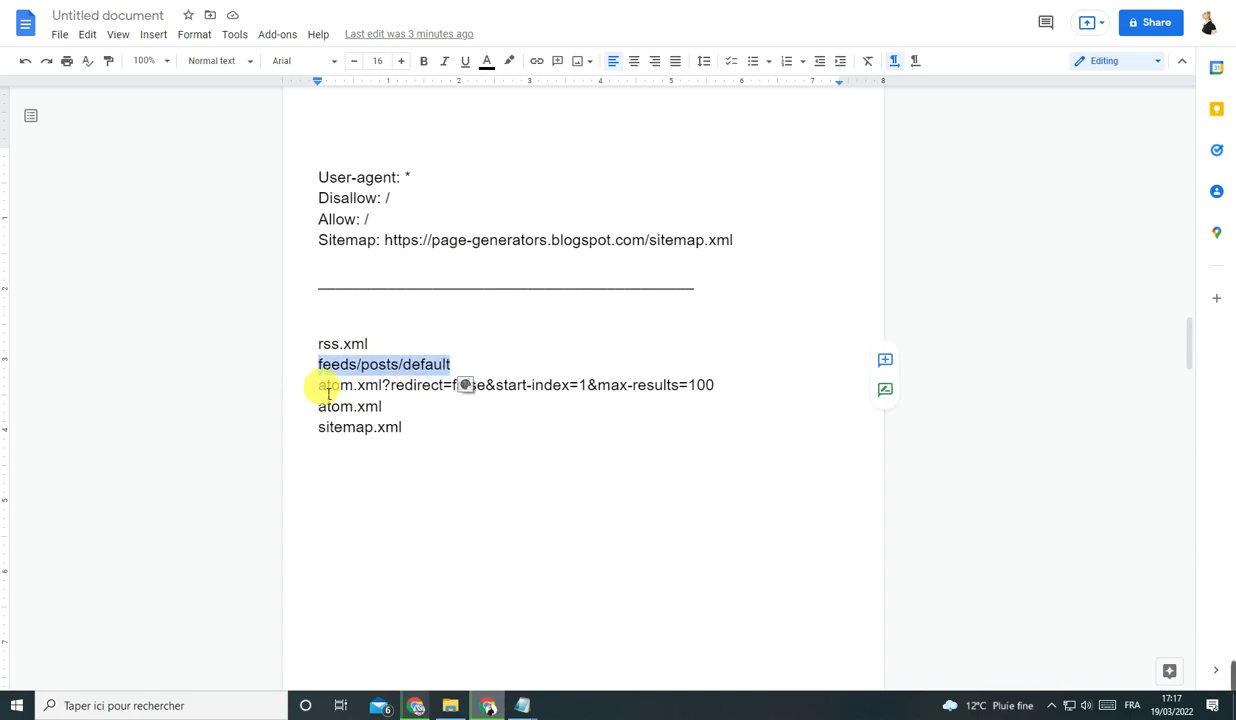
drag(320, 388, 487, 394)
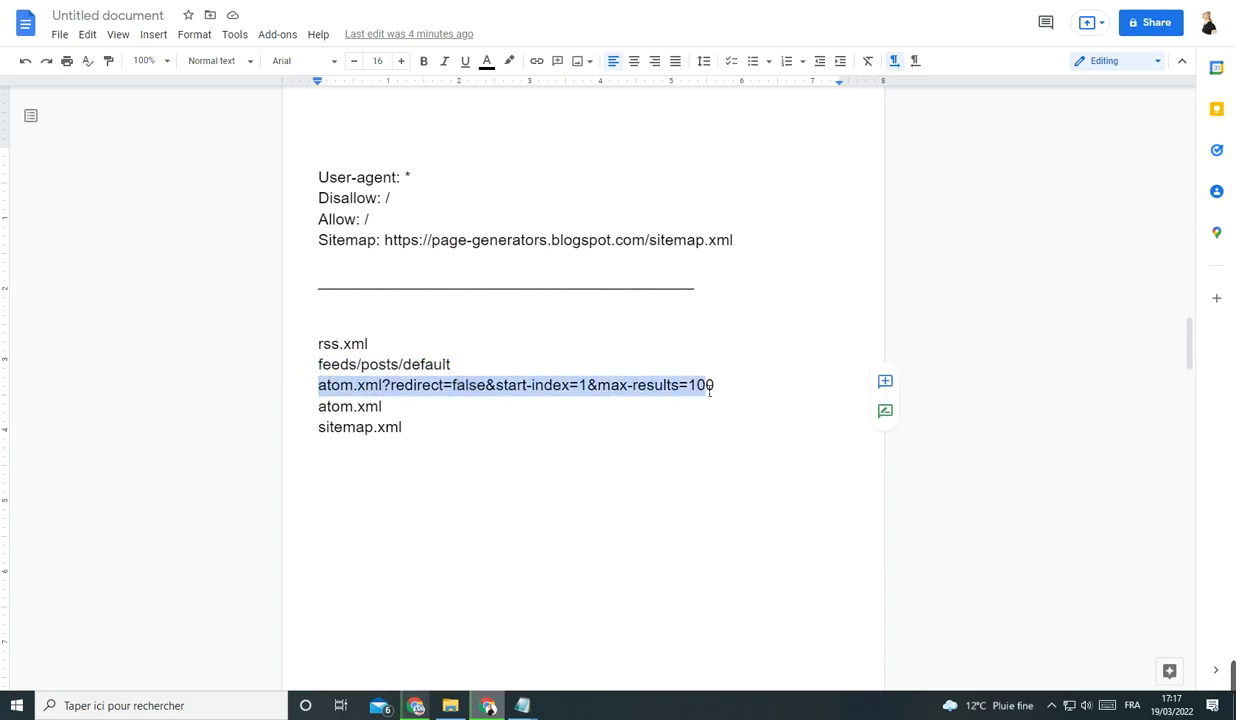
right_click(622, 388)
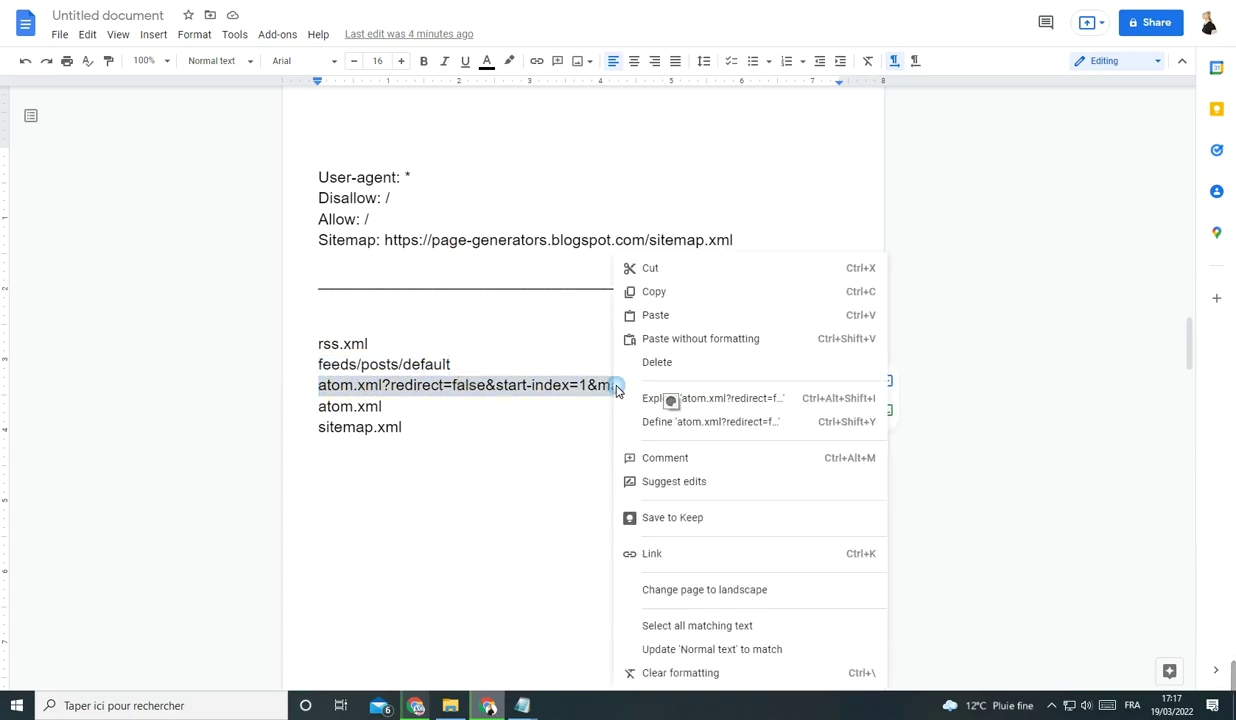
click(648, 285)
Submit atom.xml?redirect=false&start-index=1&max-results=100 as a new sitemap in Google Search Console and dismiss the confirmation.
key(ctrl+Tab)
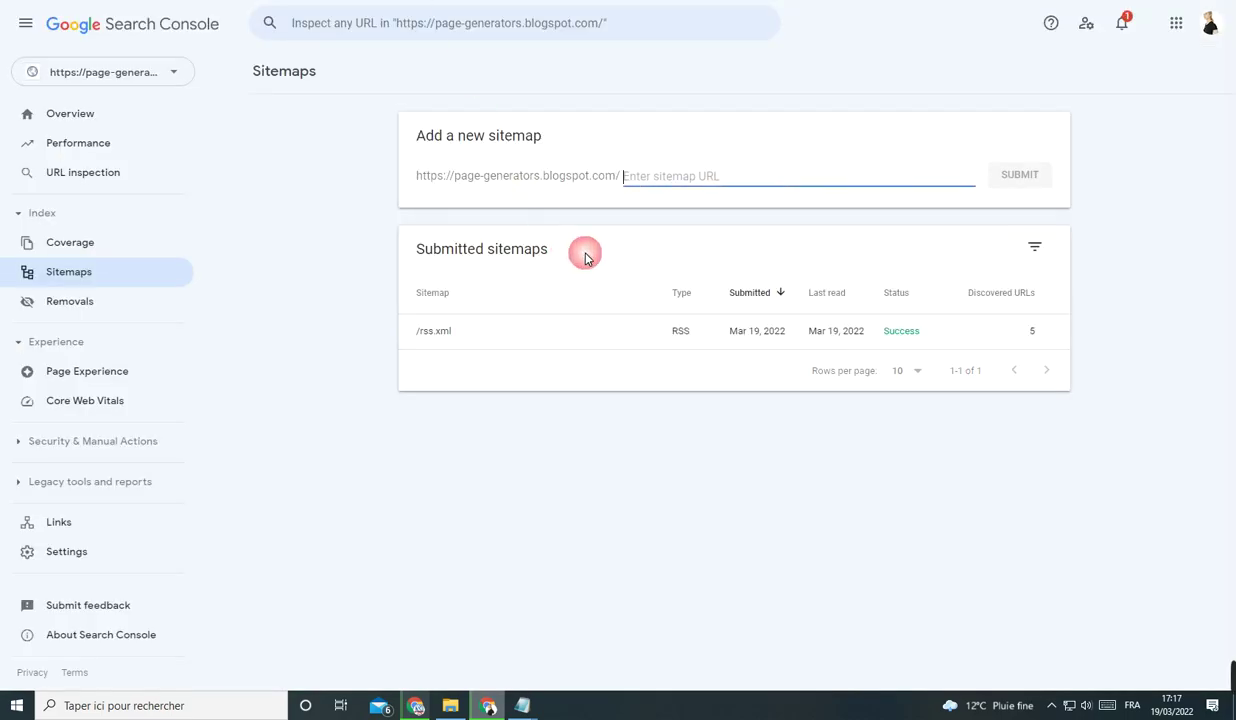
right_click(620, 178)
click(690, 288)
click(1020, 178)
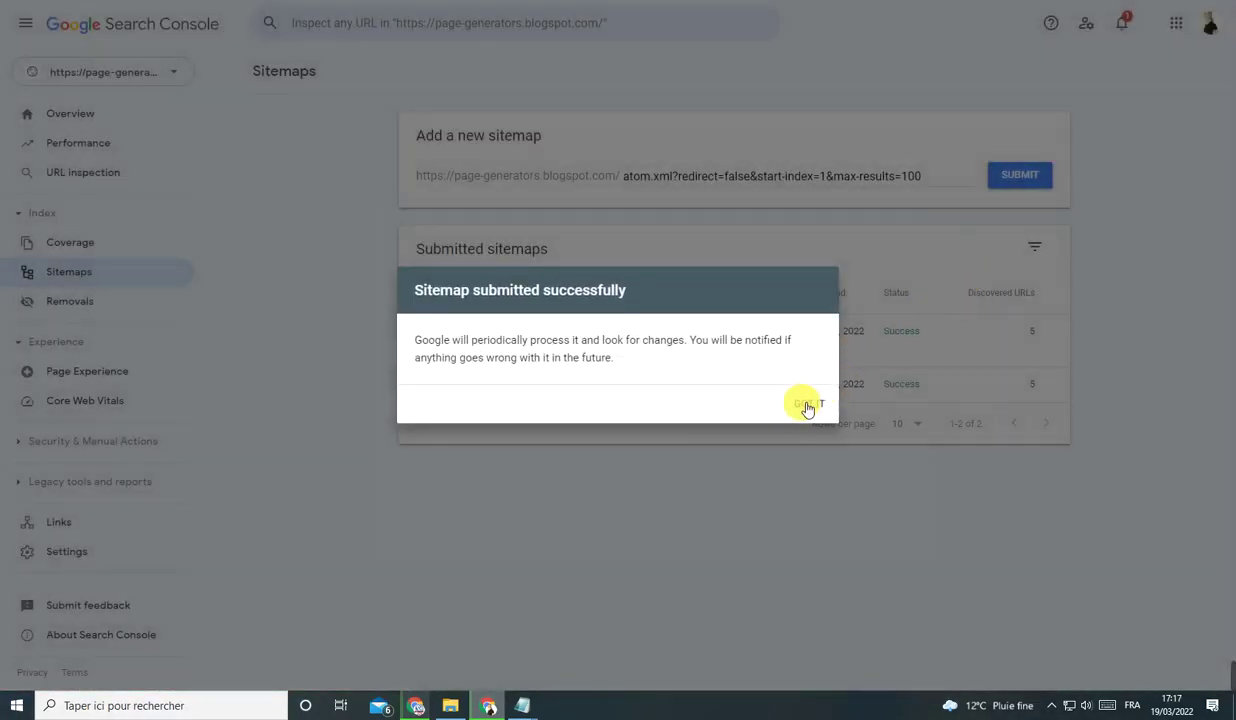
click(806, 404)
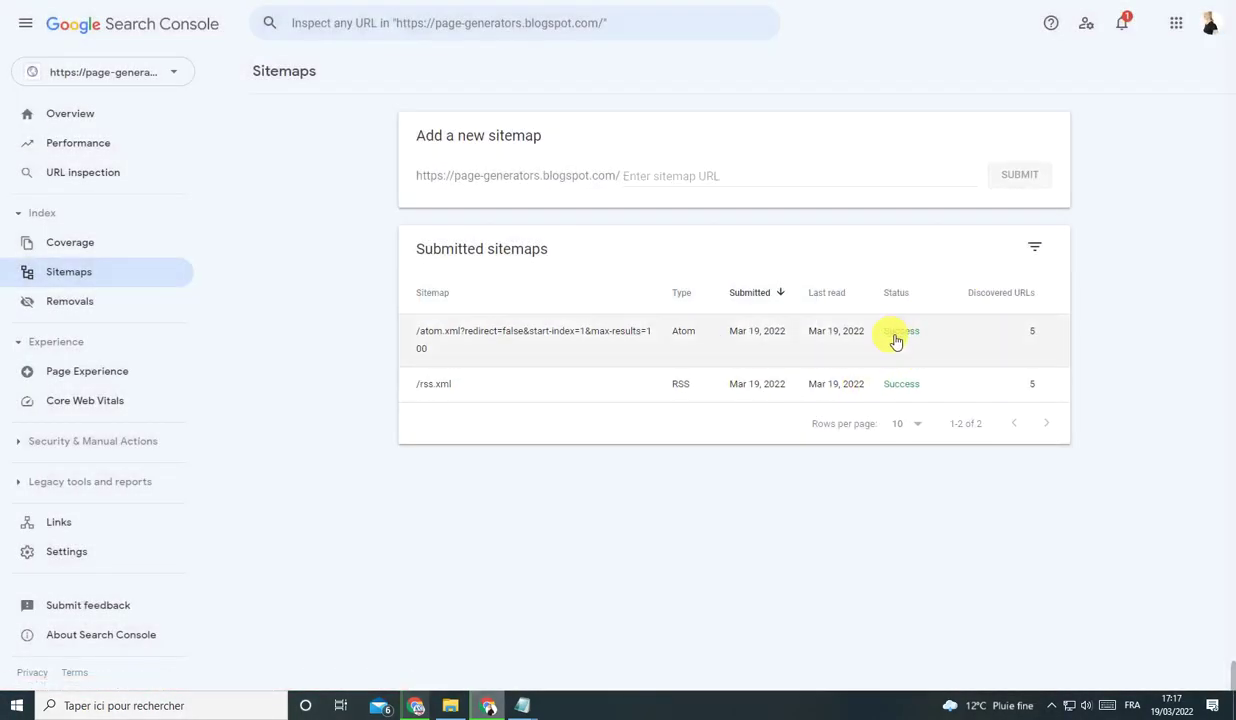
Switch to the Google Docs document and copy the plain atom.xml entry from the sitemap list.
key(alt+Tab)
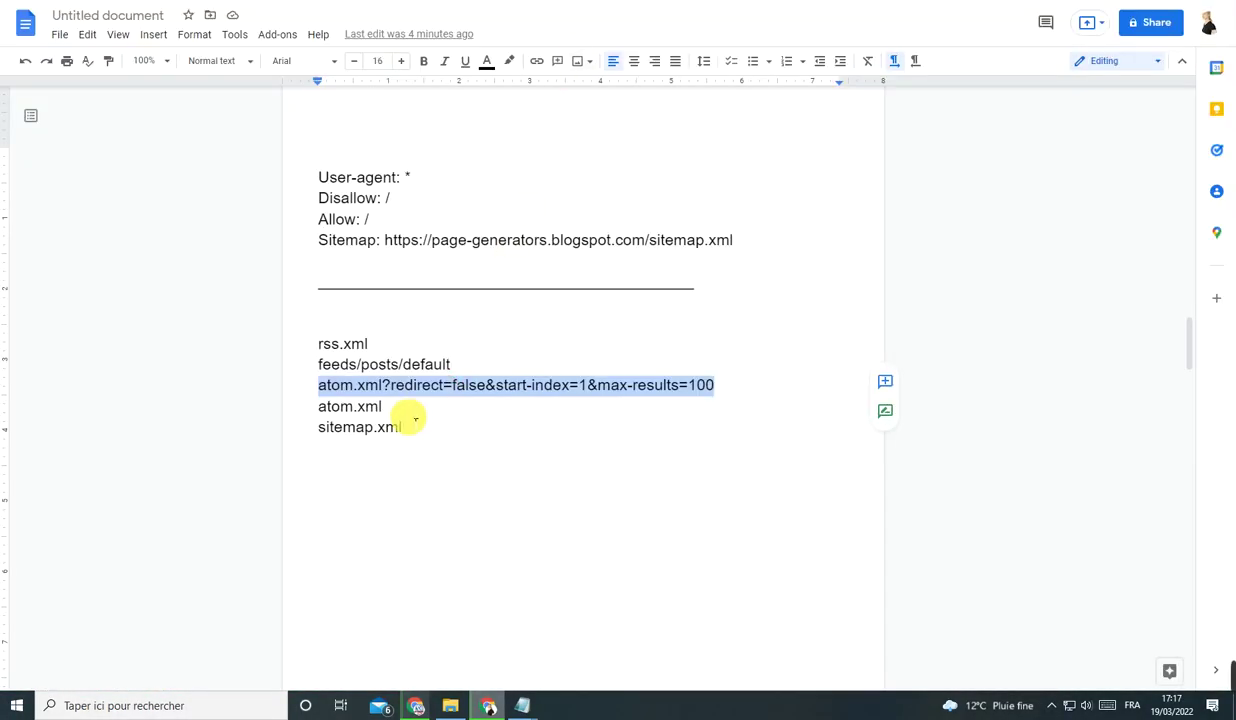
click(341, 406)
click(384, 407)
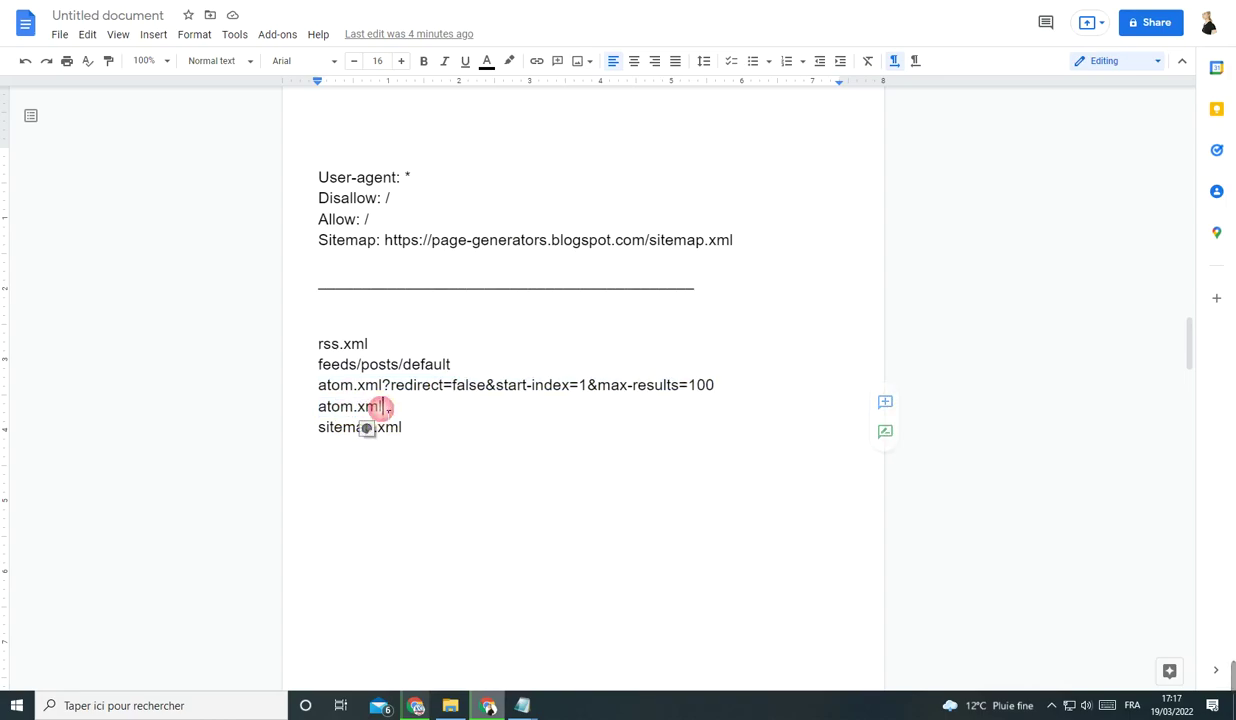
right_click(343, 405)
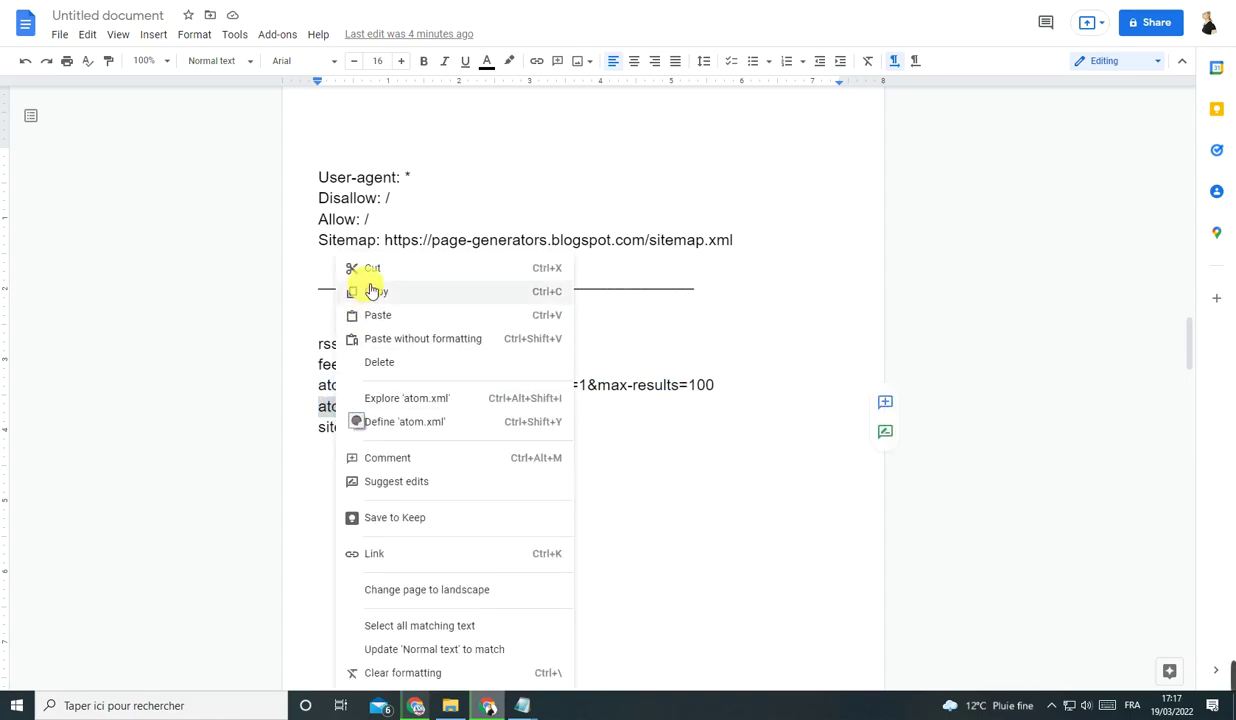
click(372, 292)
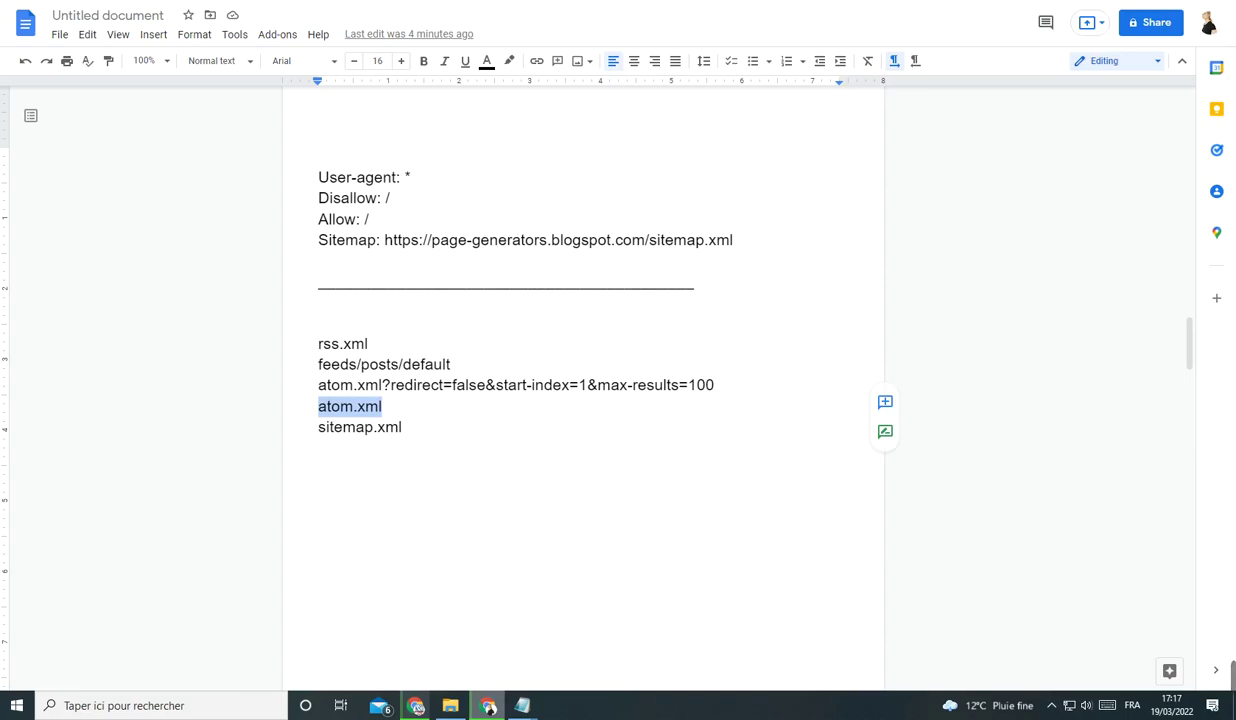
Submit atom.xml as a new sitemap in Google Search Console and dismiss the confirmation.
key(alt+Tab)
right_click(651, 179)
click(629, 177)
right_click(624, 177)
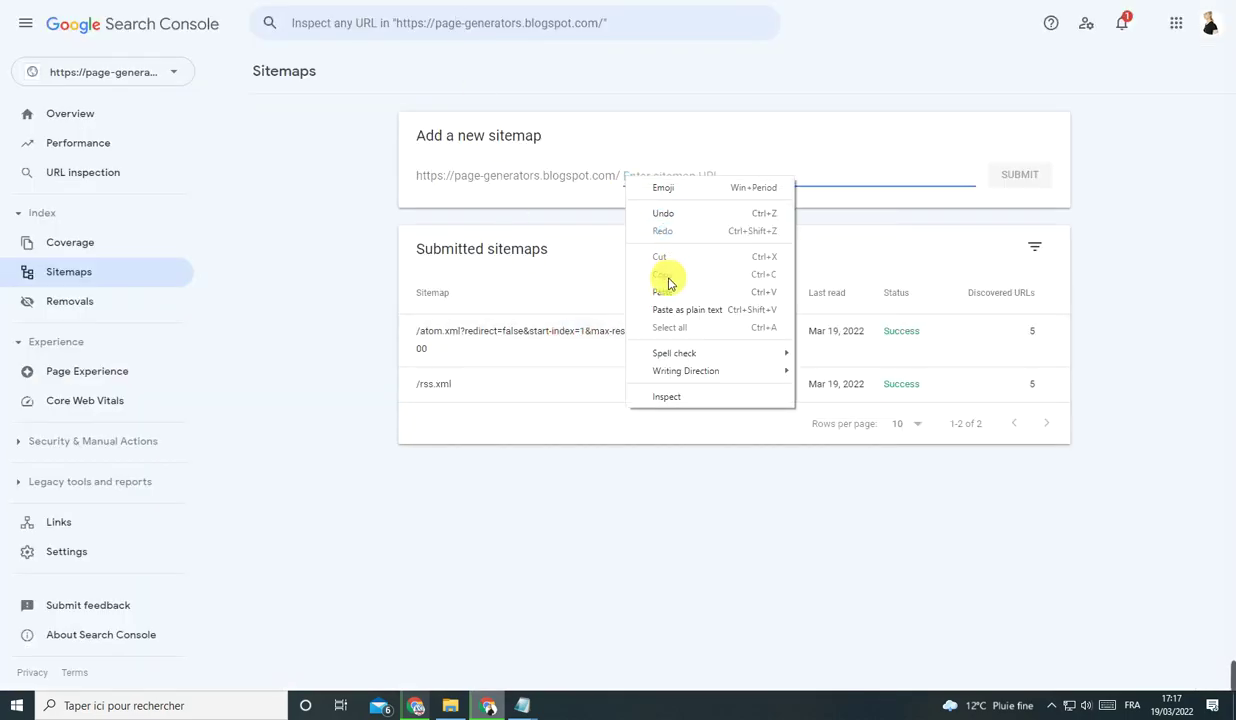
click(668, 290)
click(1004, 184)
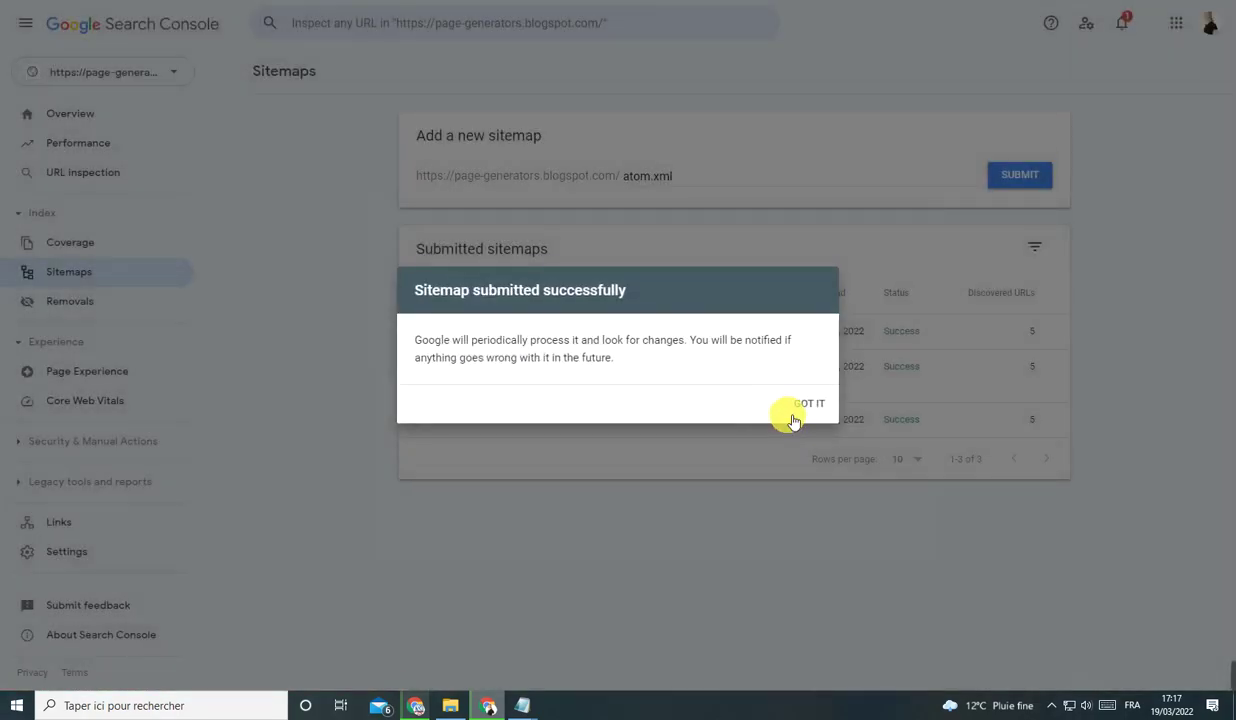
click(792, 410)
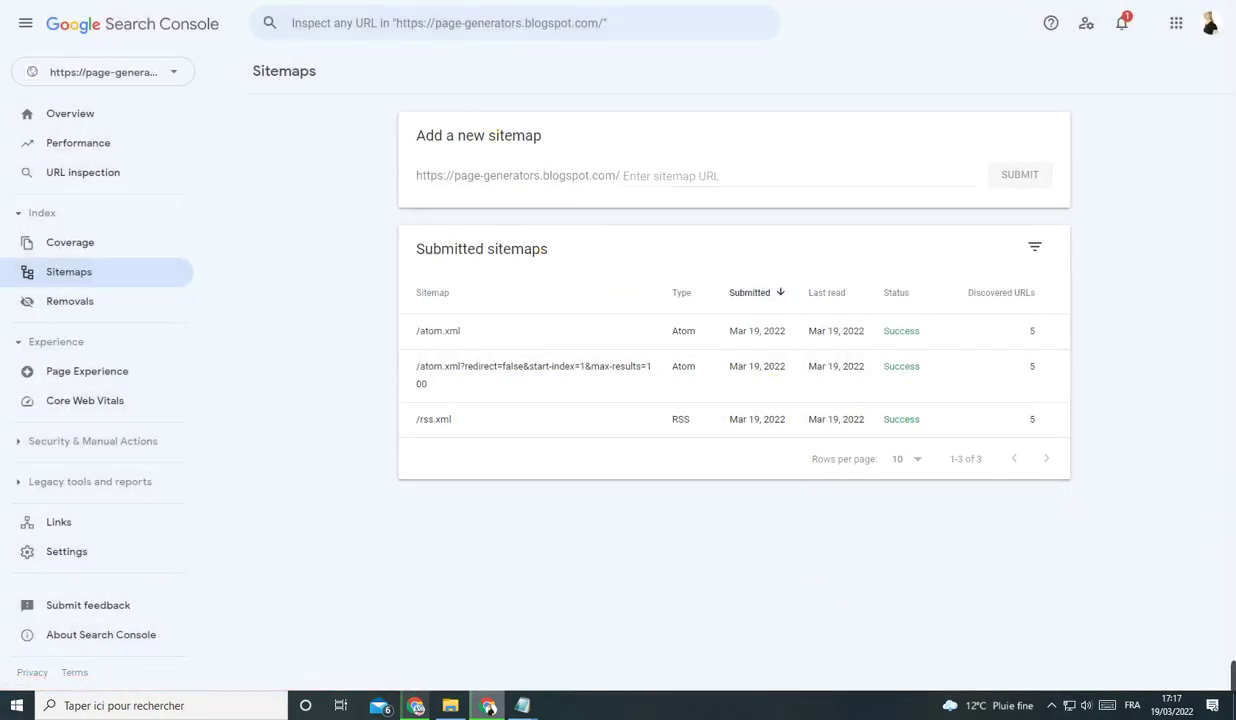
Switch to the Google Docs document and copy the sitemap.xml entry from the sitemap list.
key(alt+Tab)
click(621, 31)
triple_click(361, 428)
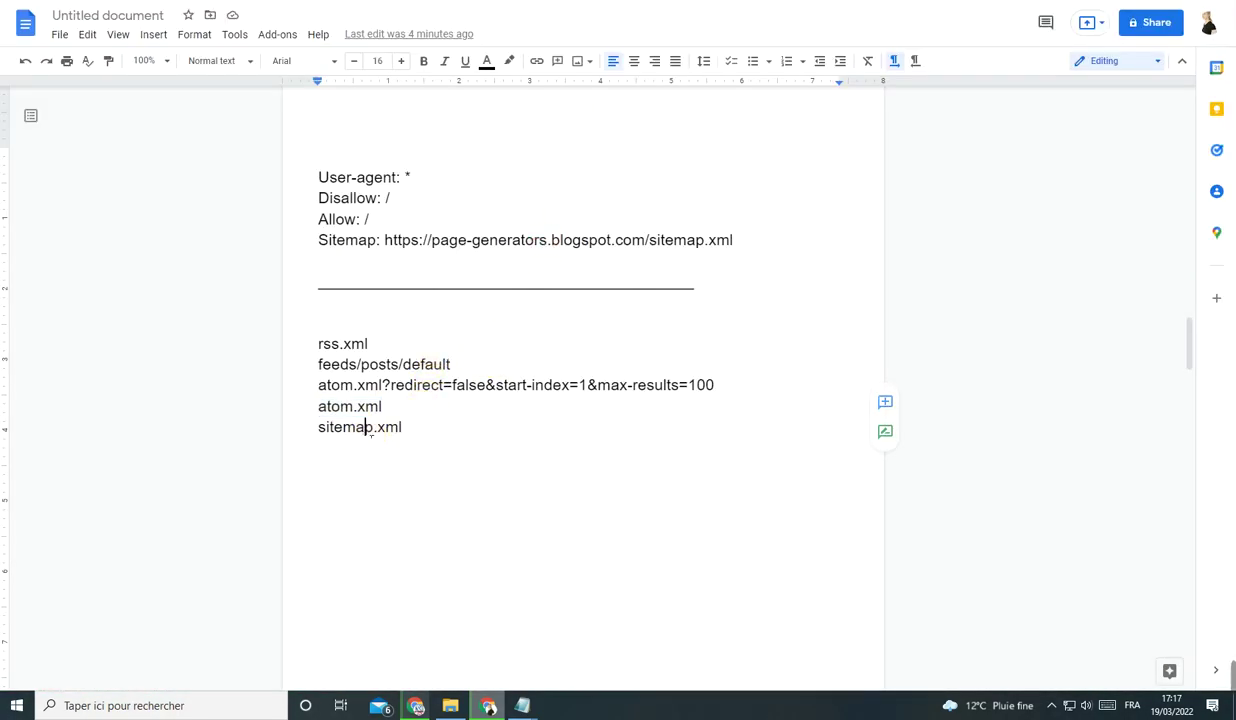
right_click(380, 430)
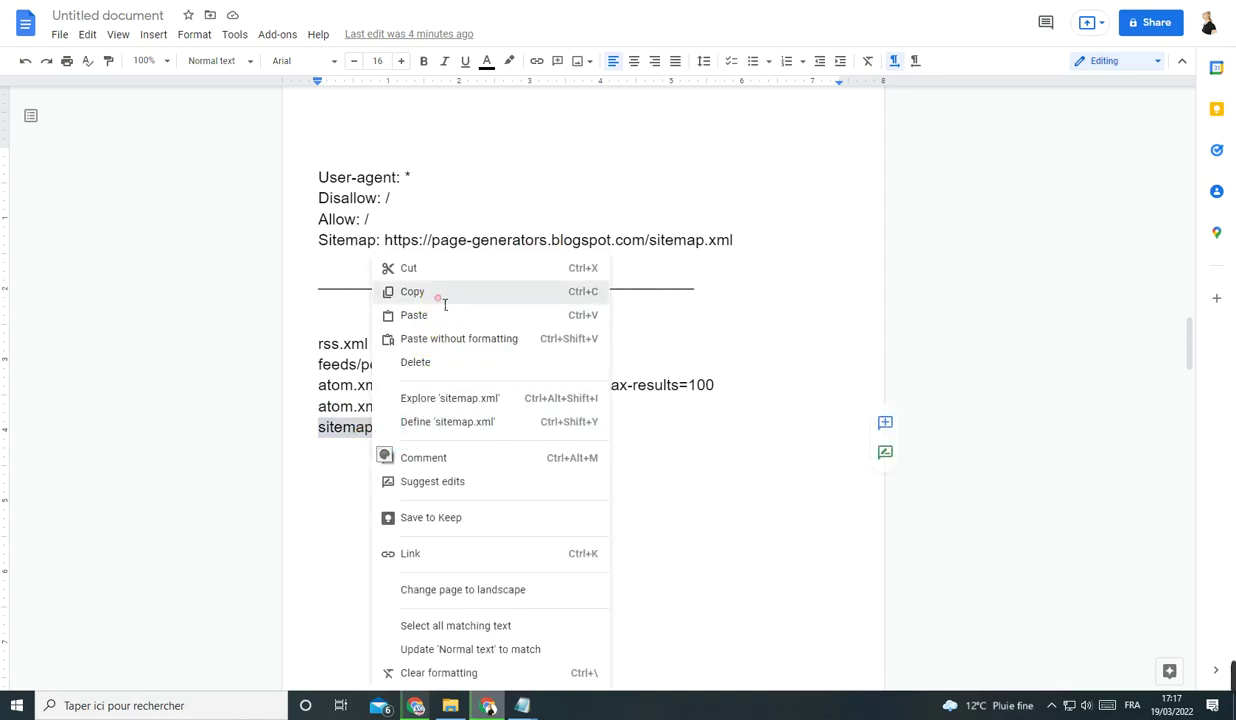
click(436, 292)
Submit sitemap.xml as a new sitemap in Google Search Console and dismiss the confirmation.
click(489, 705)
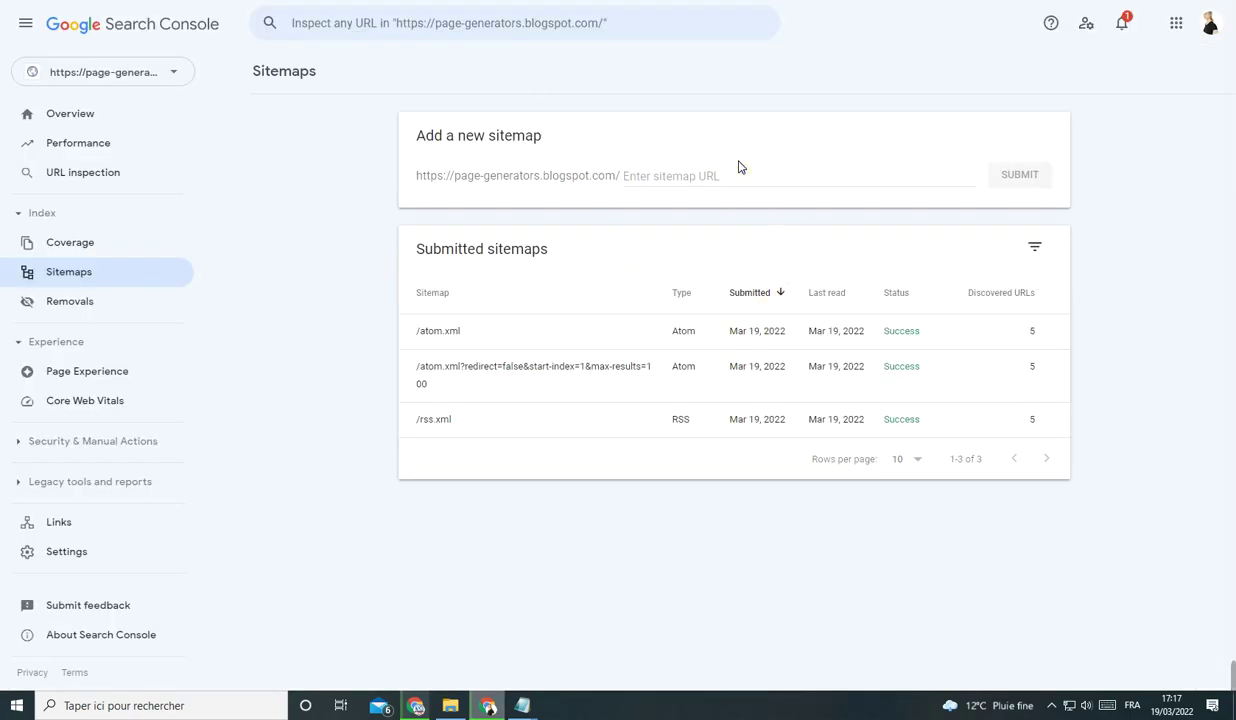
click(657, 185)
right_click(657, 185)
click(692, 292)
click(1038, 192)
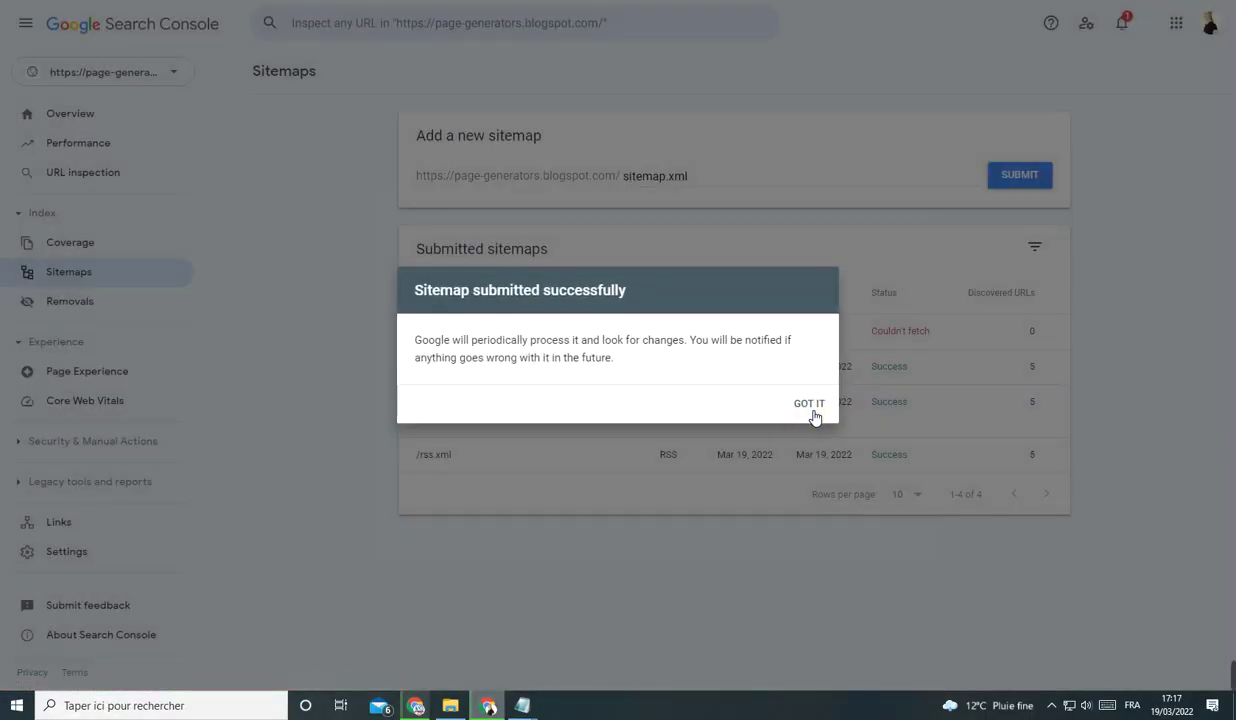
click(812, 404)
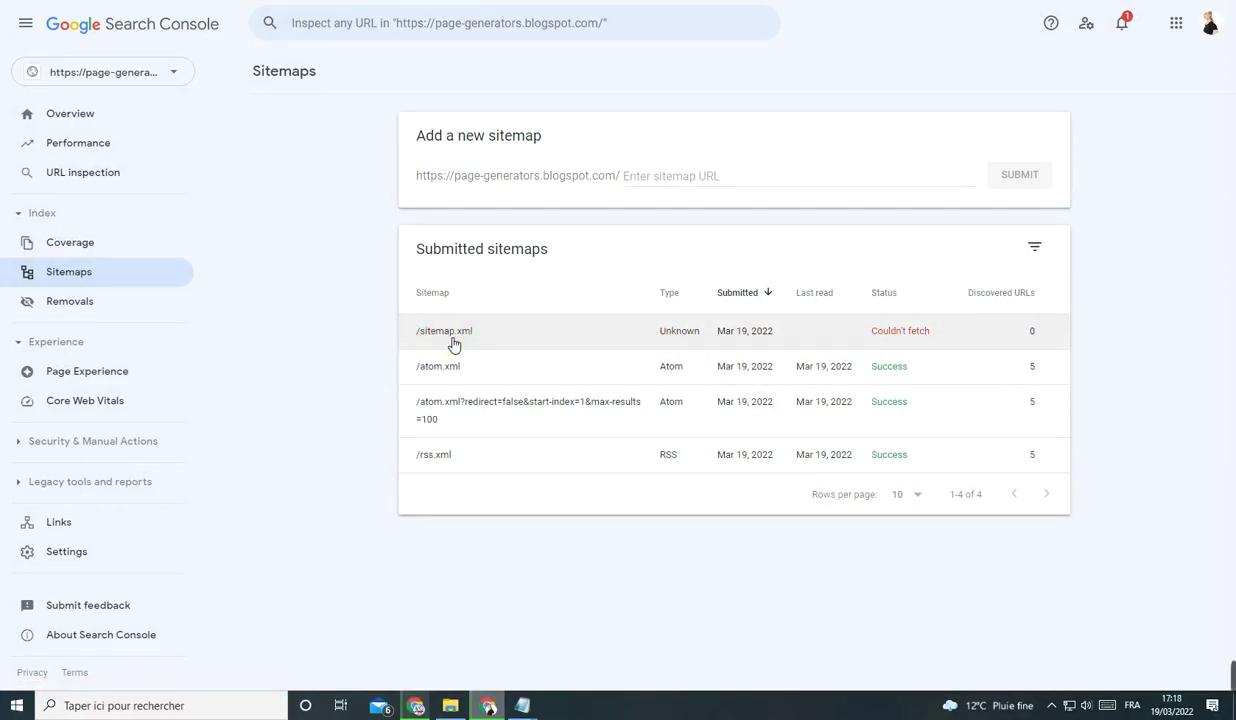
Open the /sitemap.xml sitemap's details and remove that sitemap from the property.
click(453, 340)
click(1201, 69)
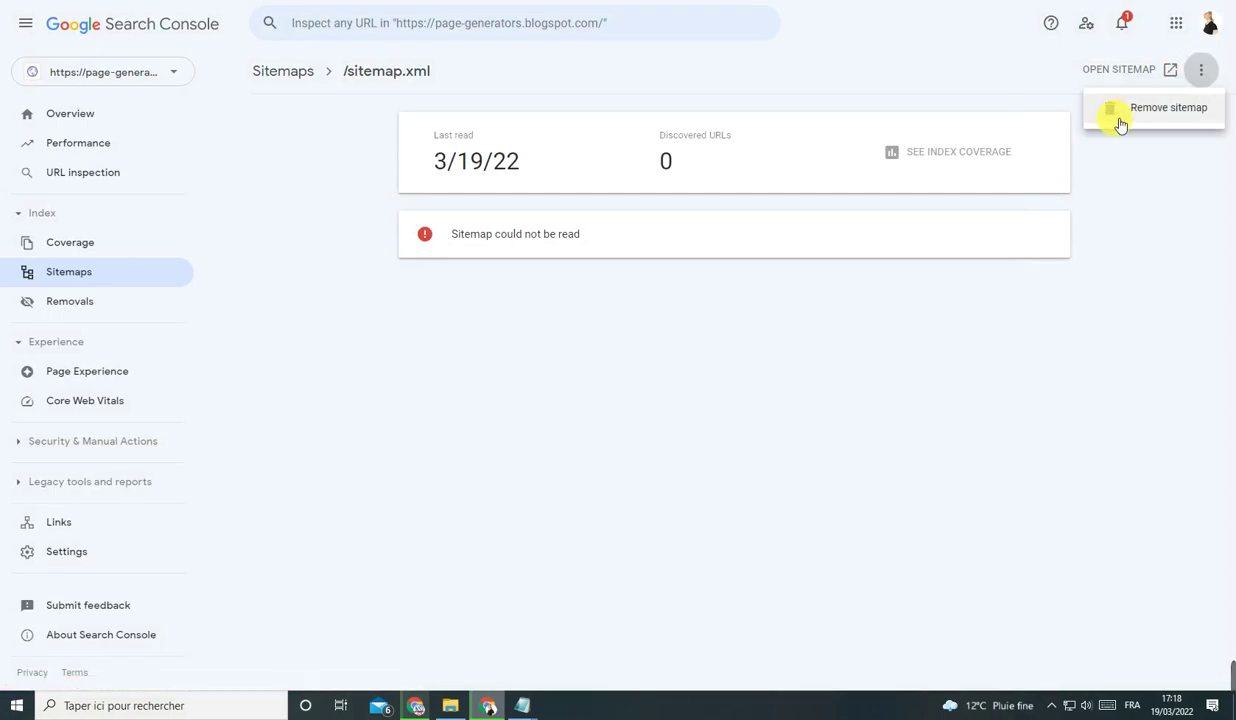
click(1124, 116)
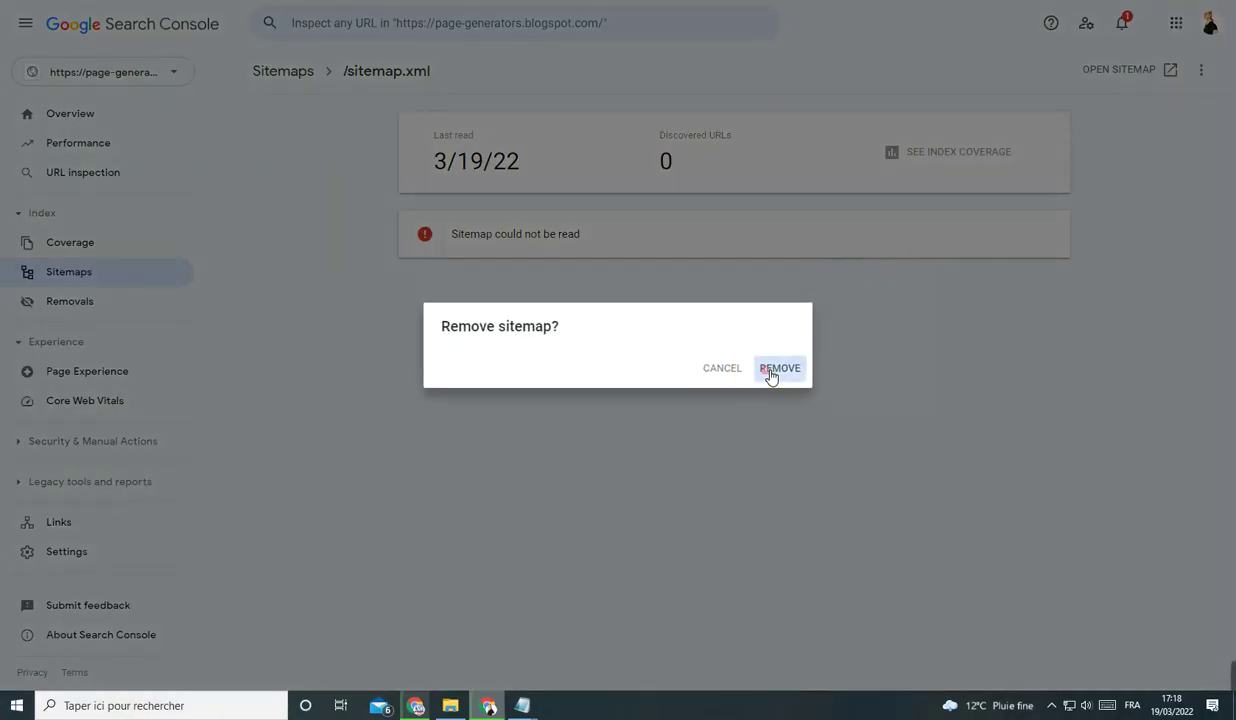
click(770, 370)
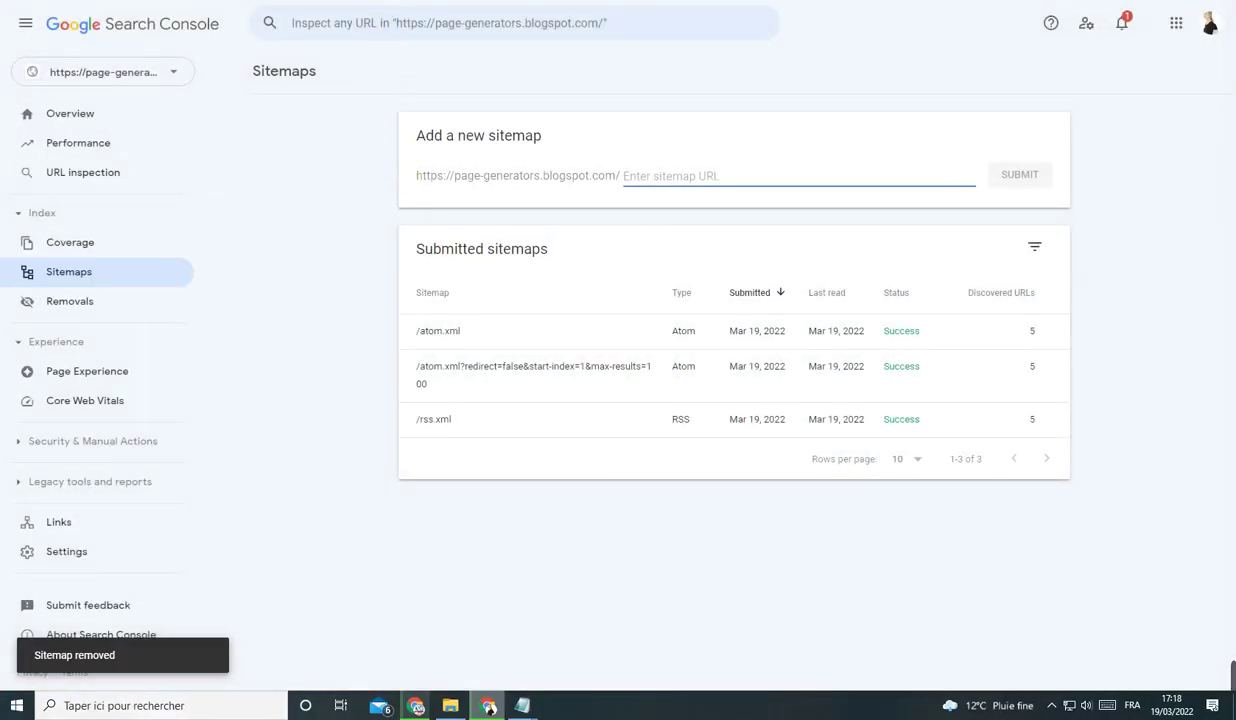
Return to the Google Docs document and copy the sitemap.xml entry again.
key(alt+Tab)
click(450, 435)
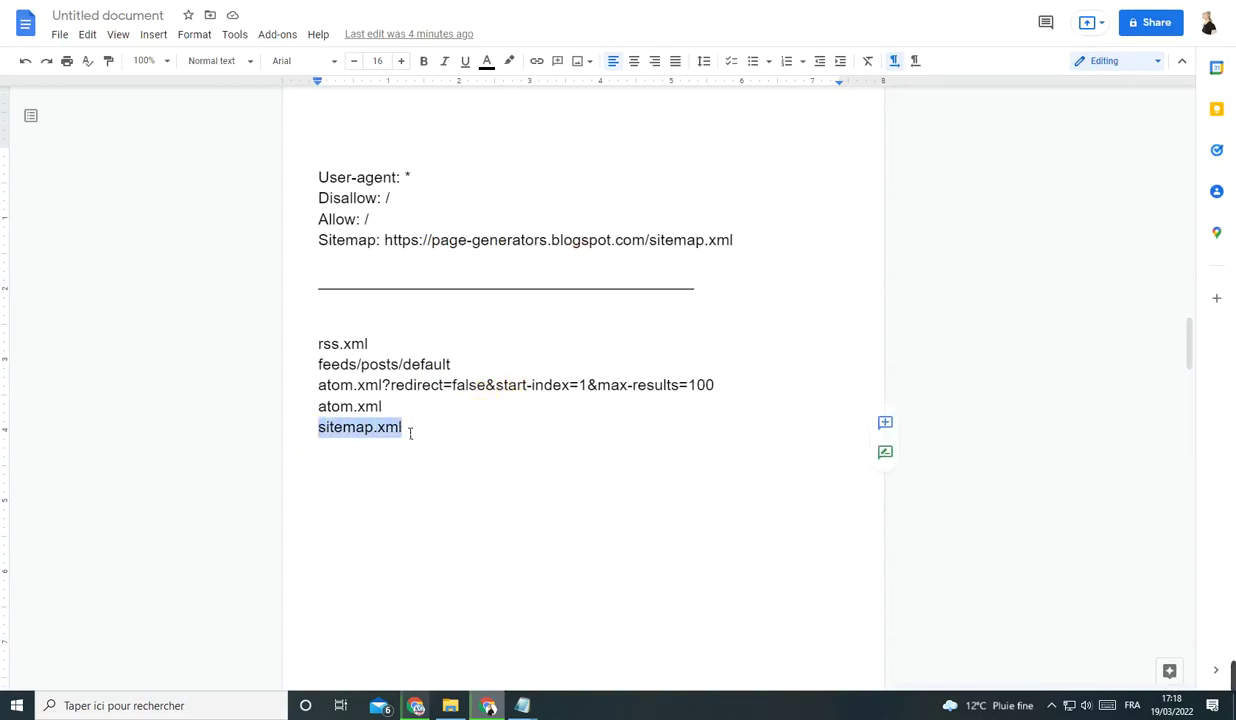
right_click(374, 432)
click(400, 289)
Resubmit sitemap.xml in Google Search Console and dismiss the confirmation.
key(alt+Tab)
right_click(706, 174)
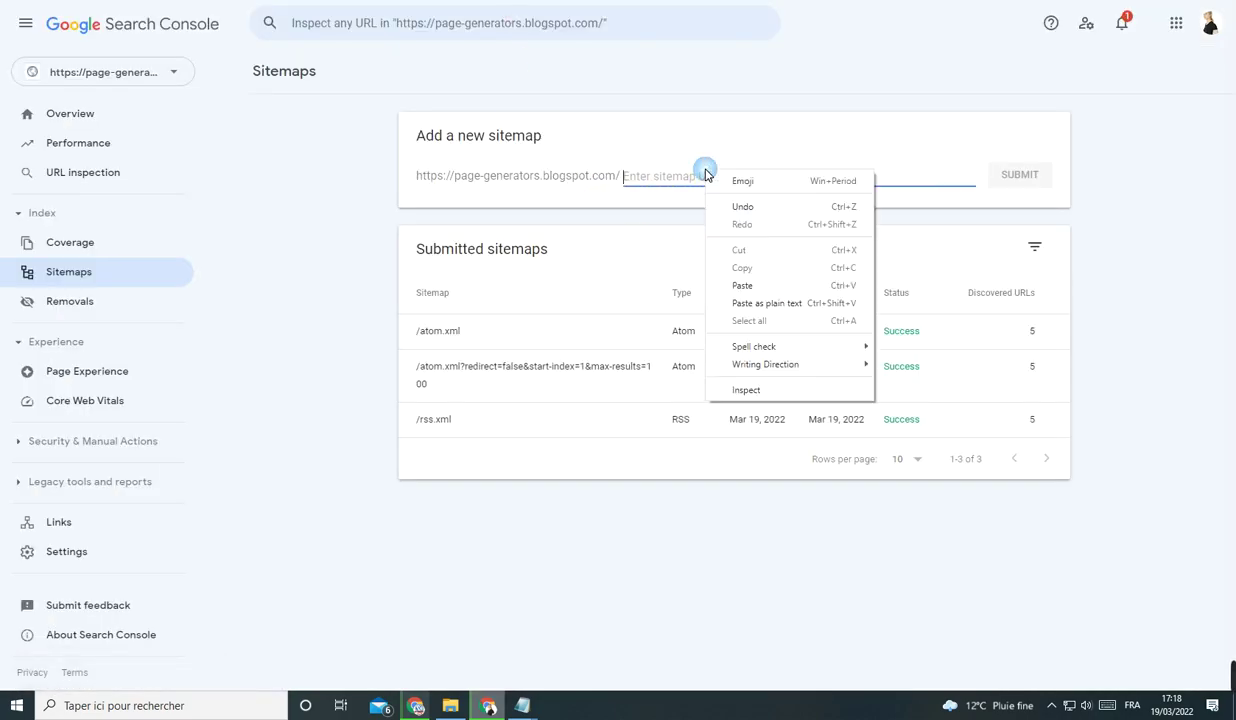
click(745, 285)
click(1021, 178)
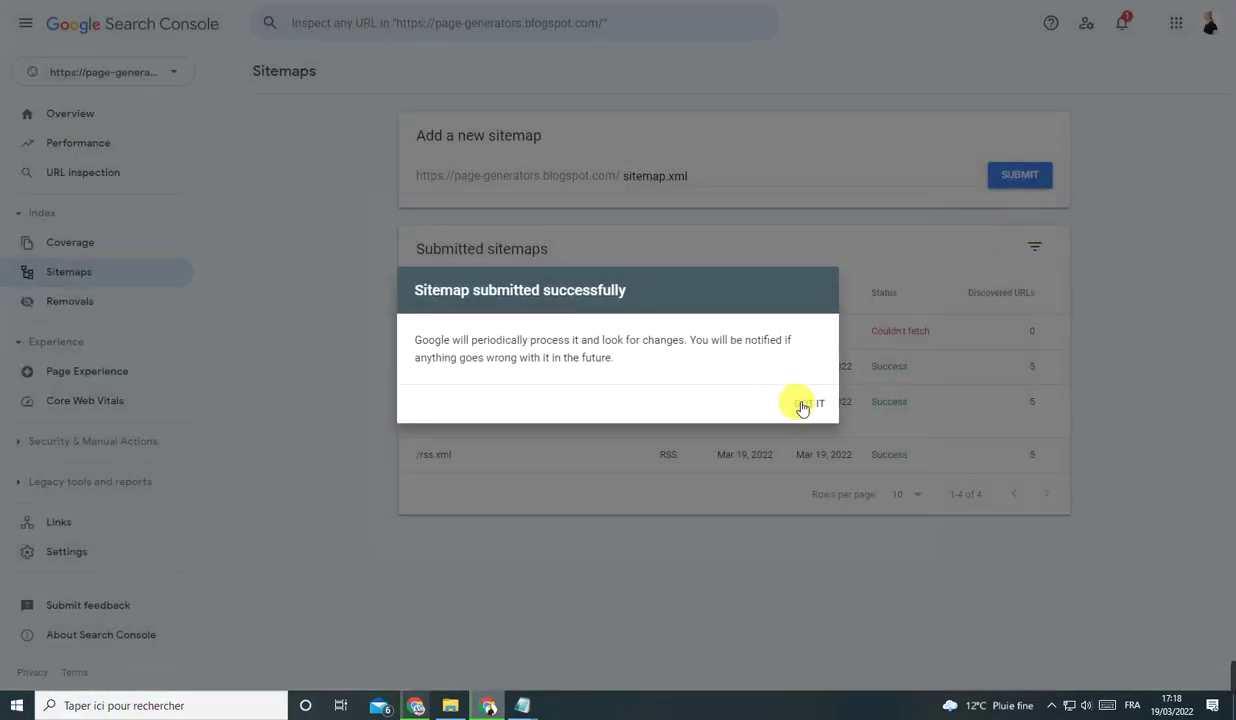
click(808, 408)
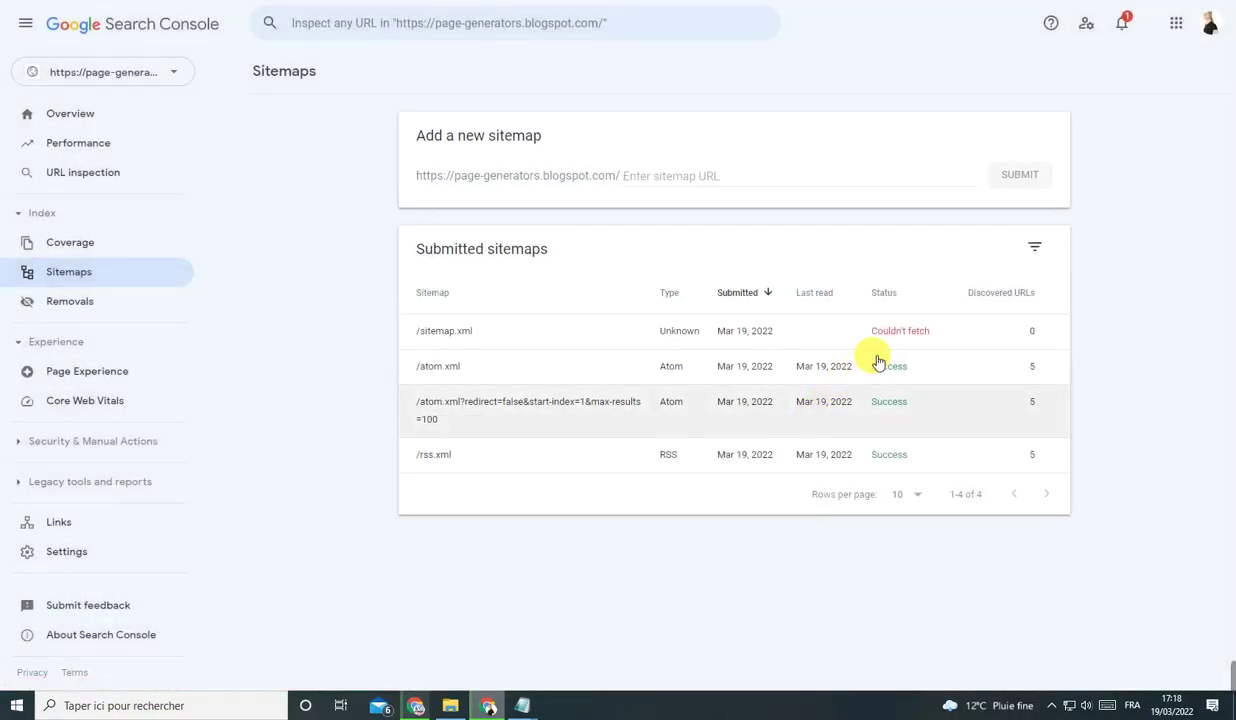
Switch to the Google Docs document containing the sitemap entries.
mouse_move(1007, 680)
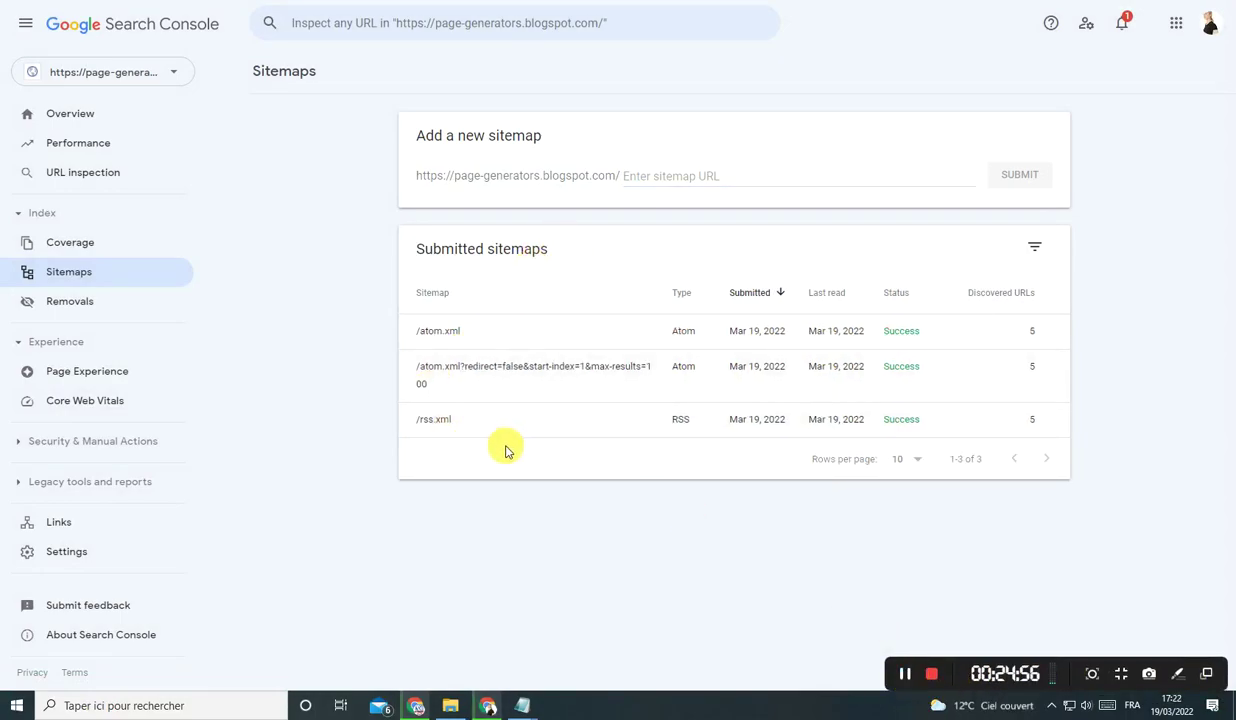
key(ctrl+Tab)
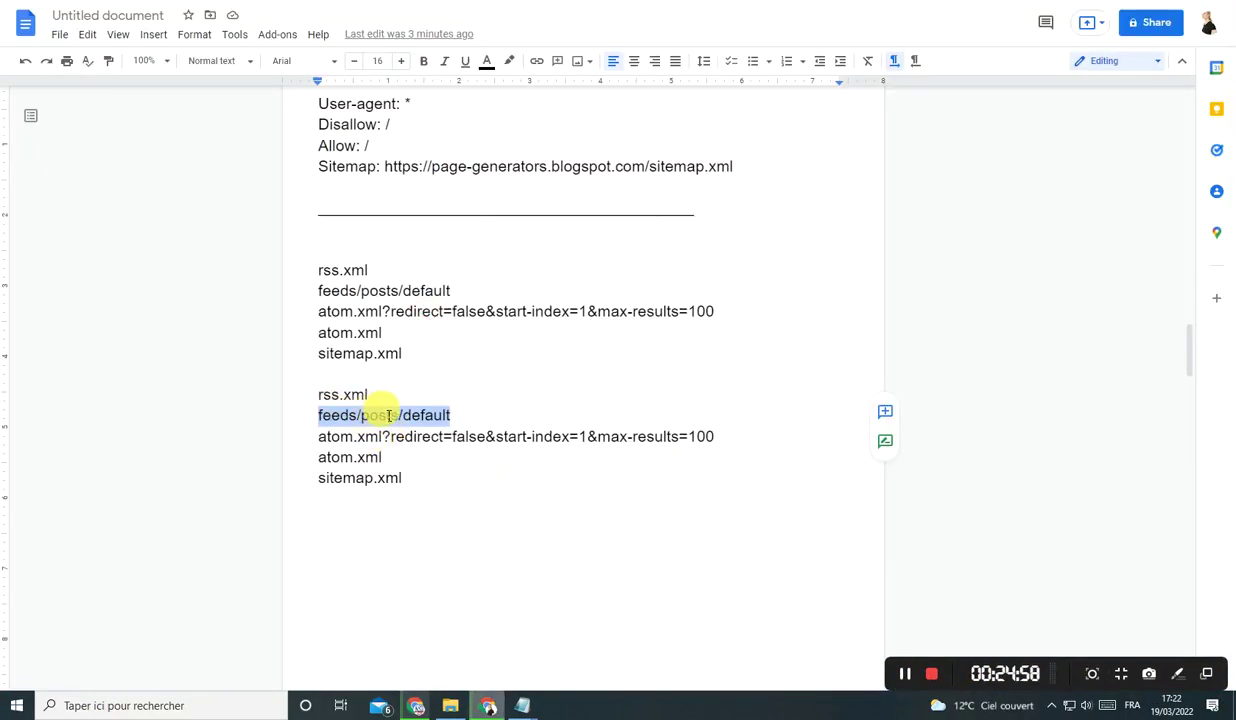
Review the second list of sitemap paths in the notes document, from rss.xml and feeds/posts/default down to sitemap.xml.
drag(419, 482, 296, 493)
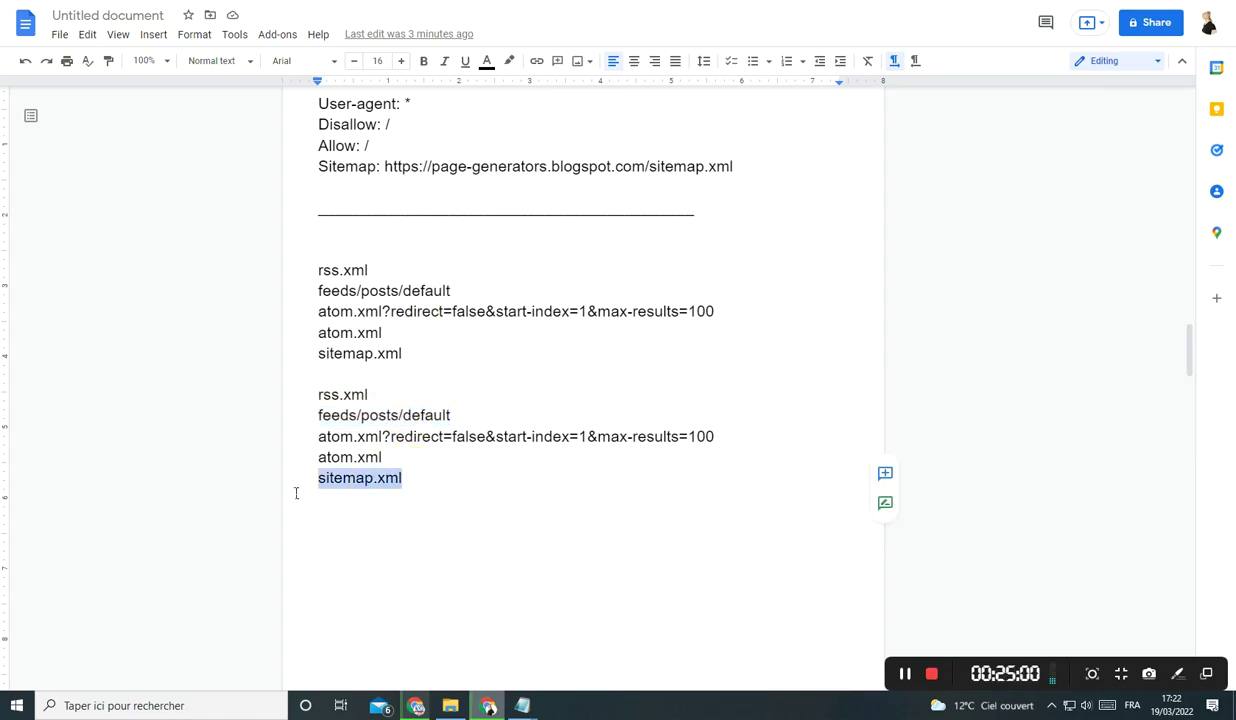
right_click(378, 488)
click(749, 465)
shift+click(302, 412)
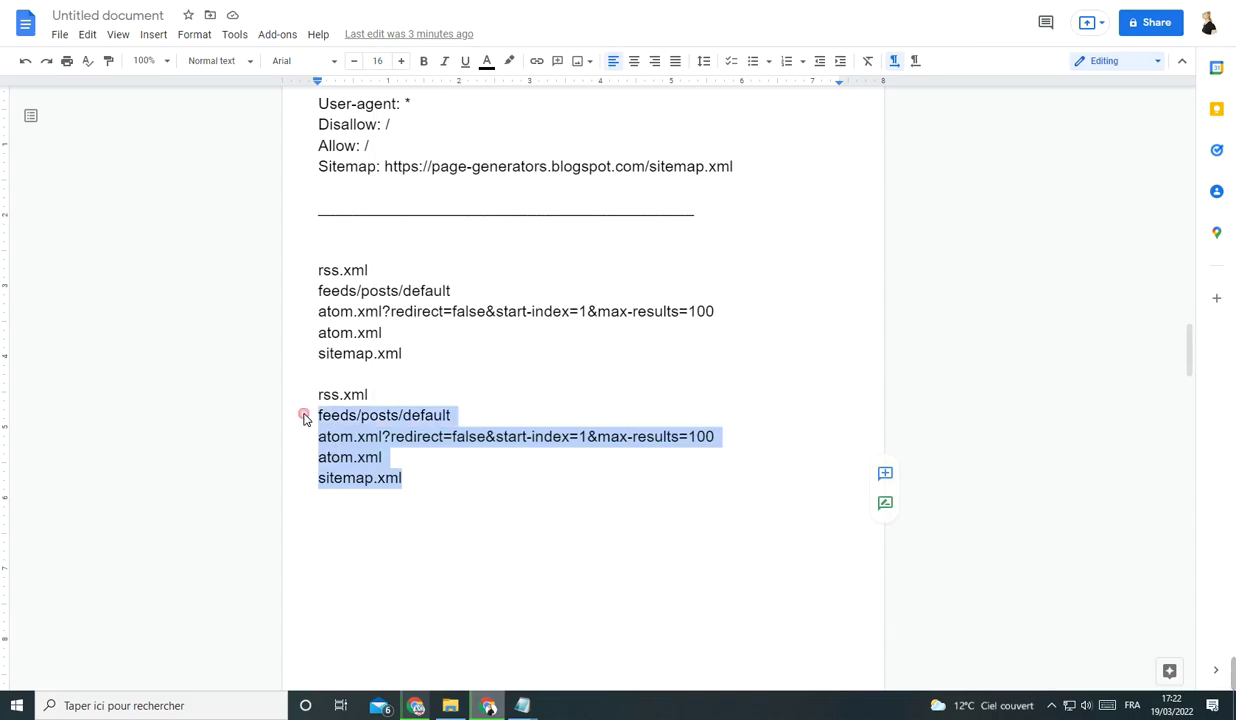
click(385, 415)
drag(333, 398, 448, 484)
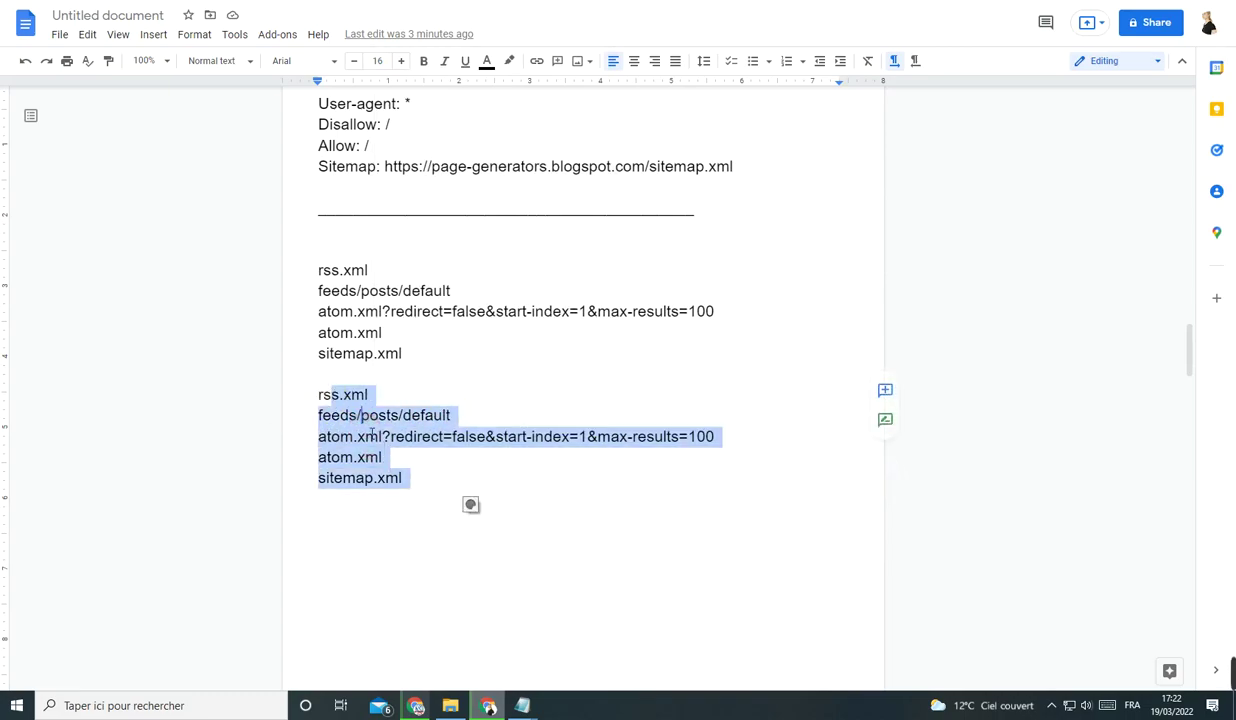
drag(321, 398, 330, 500)
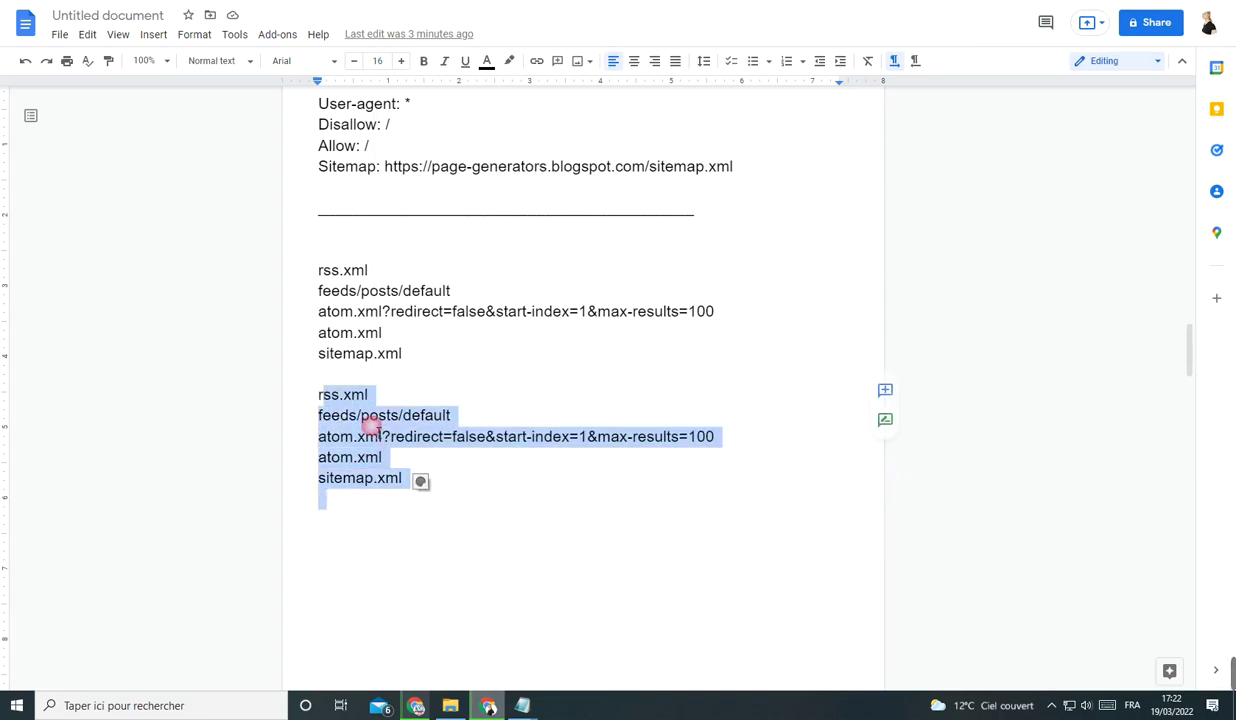
click(488, 416)
drag(467, 419, 292, 424)
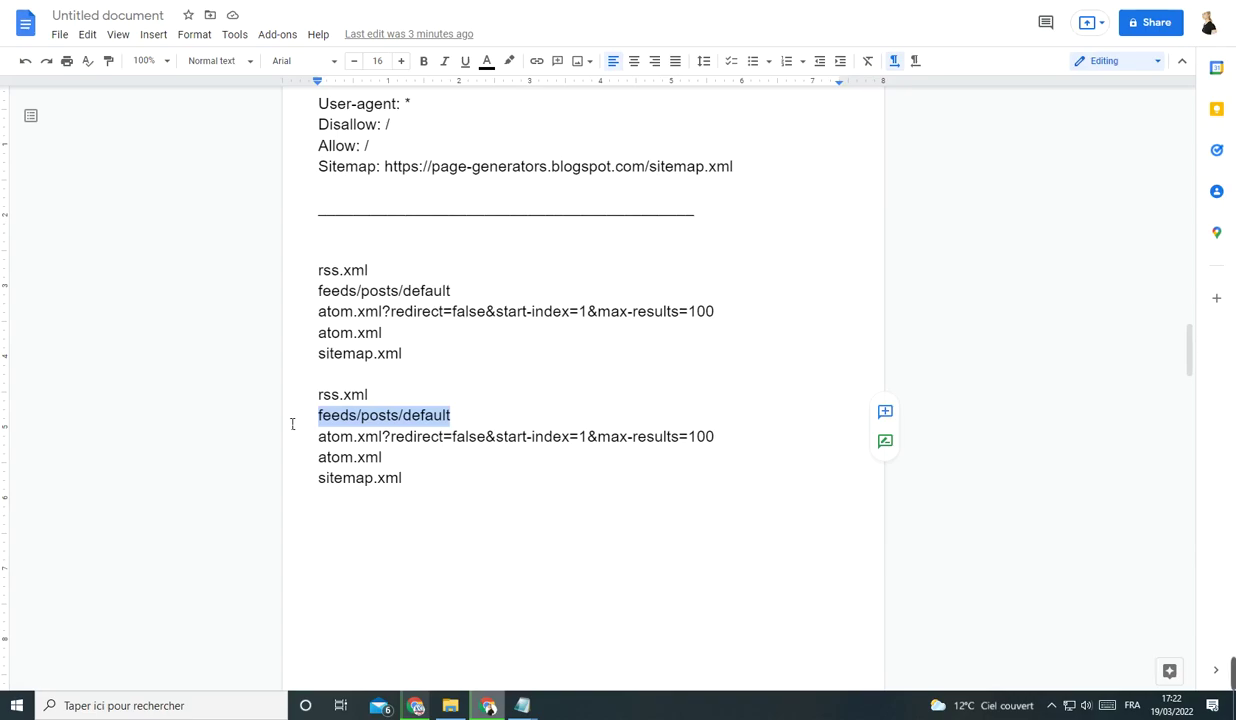
drag(437, 496, 315, 486)
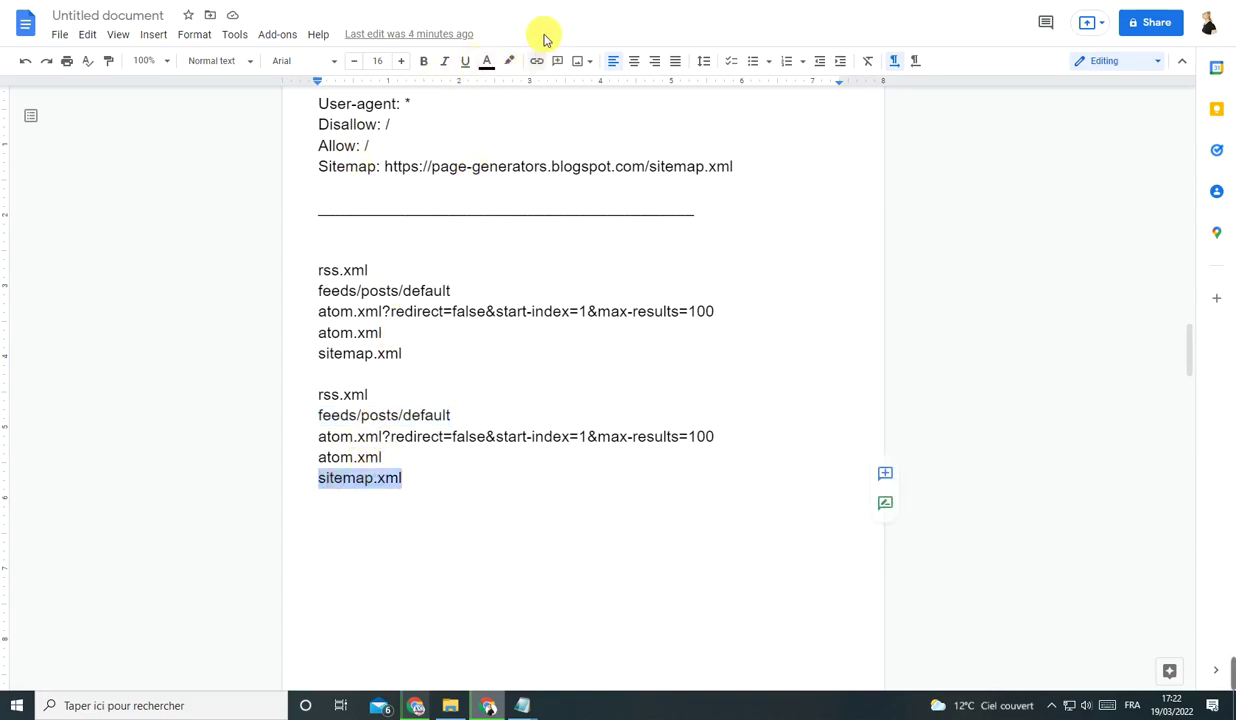
Switch to the Blogger settings, look over the Privacy and Publishing sections, and return to the notes document.
key(ctrl+Tab)
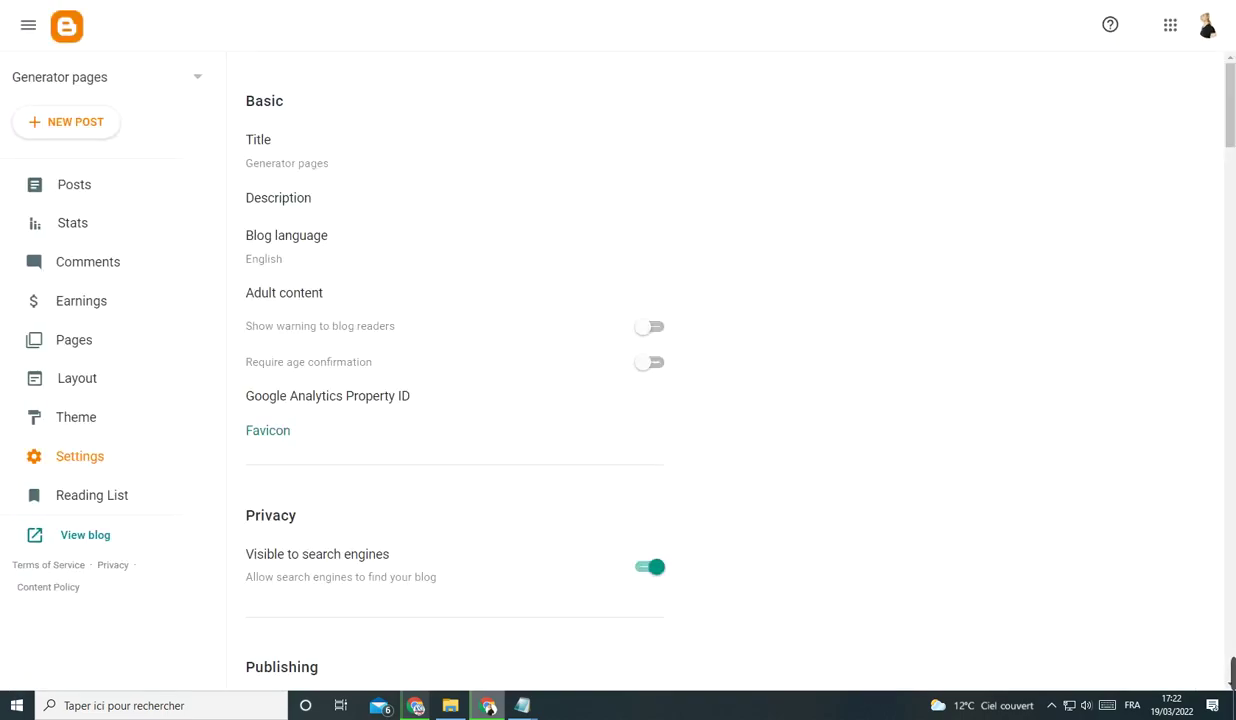
scroll(422, 290, down, 5)
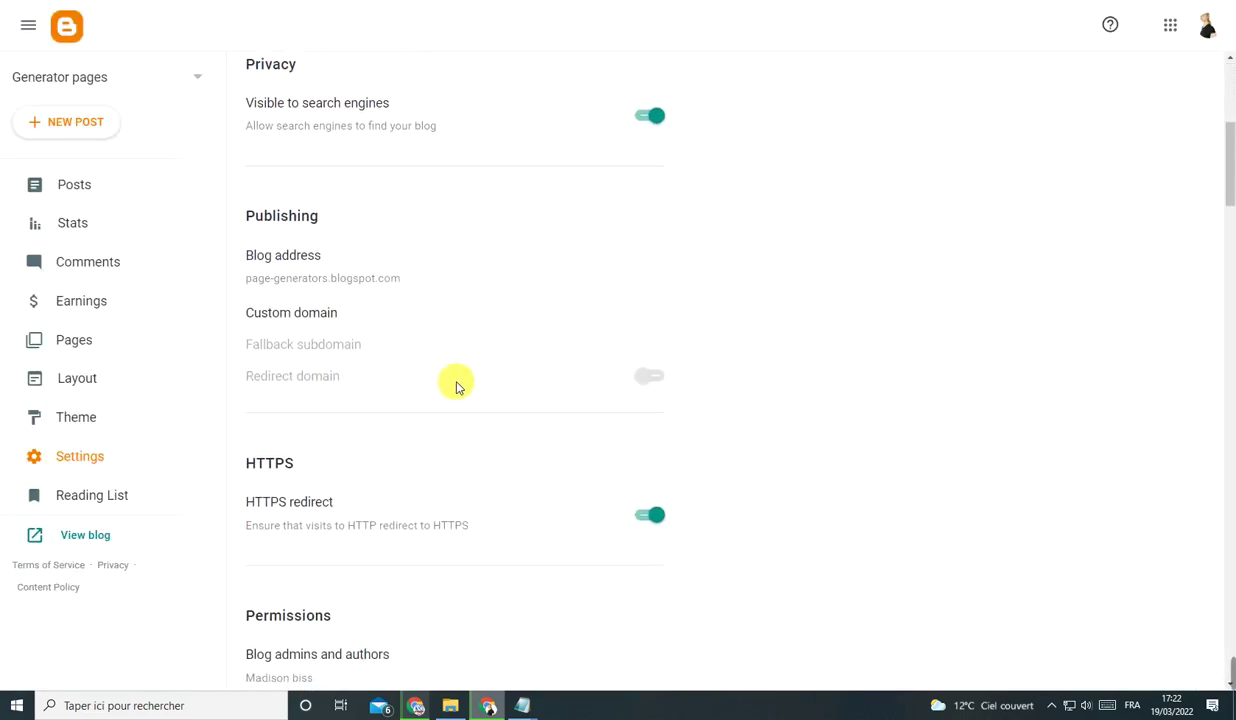
key(ctrl+shift+Tab)
Review the blog preparation checklist in the notes document, especially the keywords item and the AdSense pages item.
scroll(552, 295, up, 13)
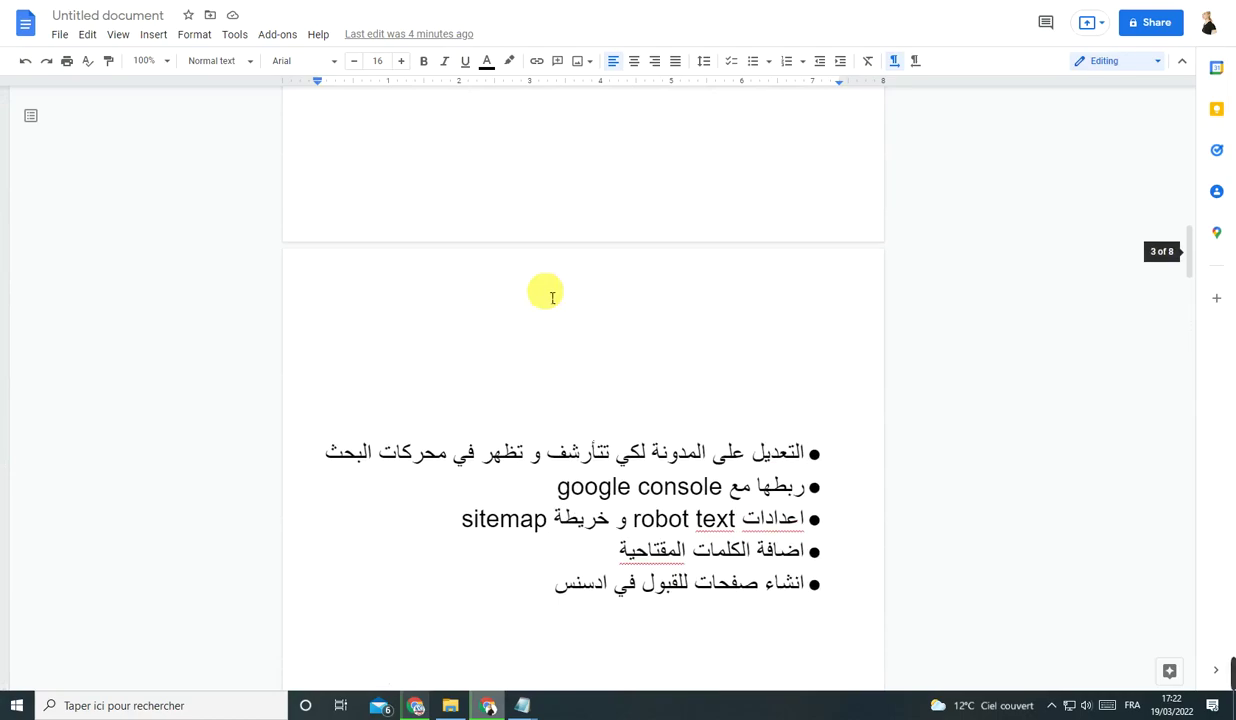
scroll(544, 295, down, 2)
drag(617, 329, 864, 334)
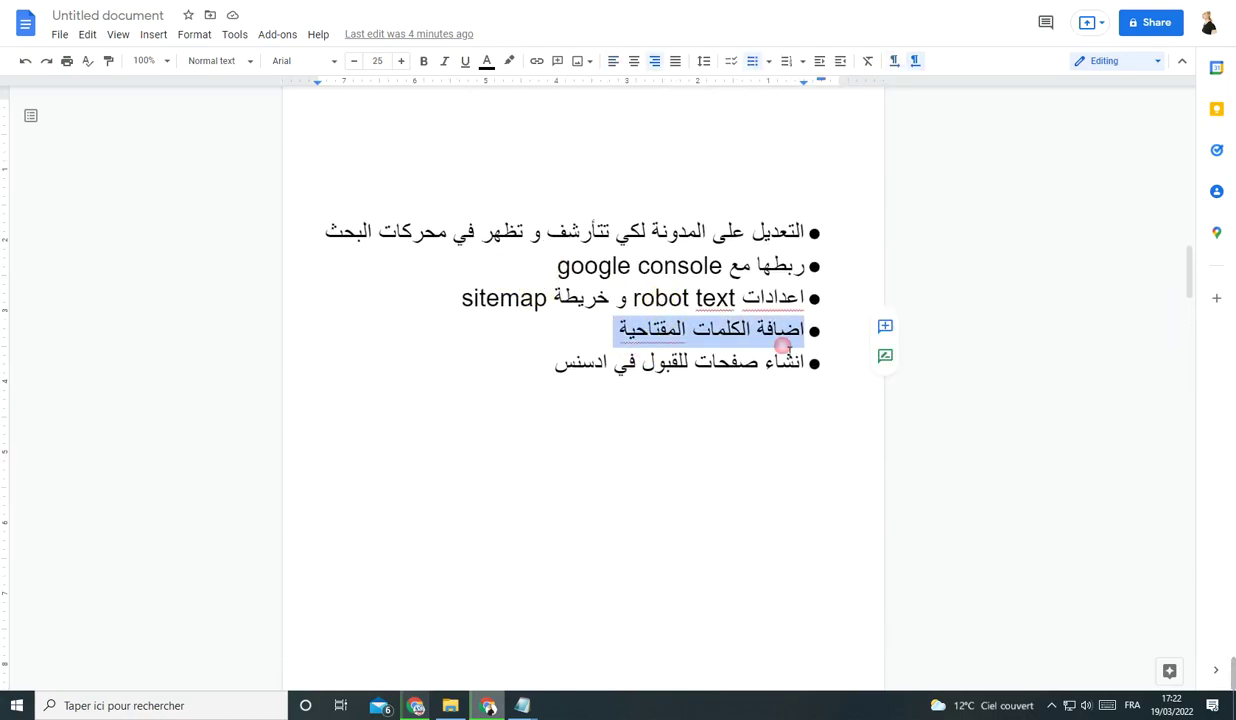
click(613, 330)
drag(613, 330, 839, 338)
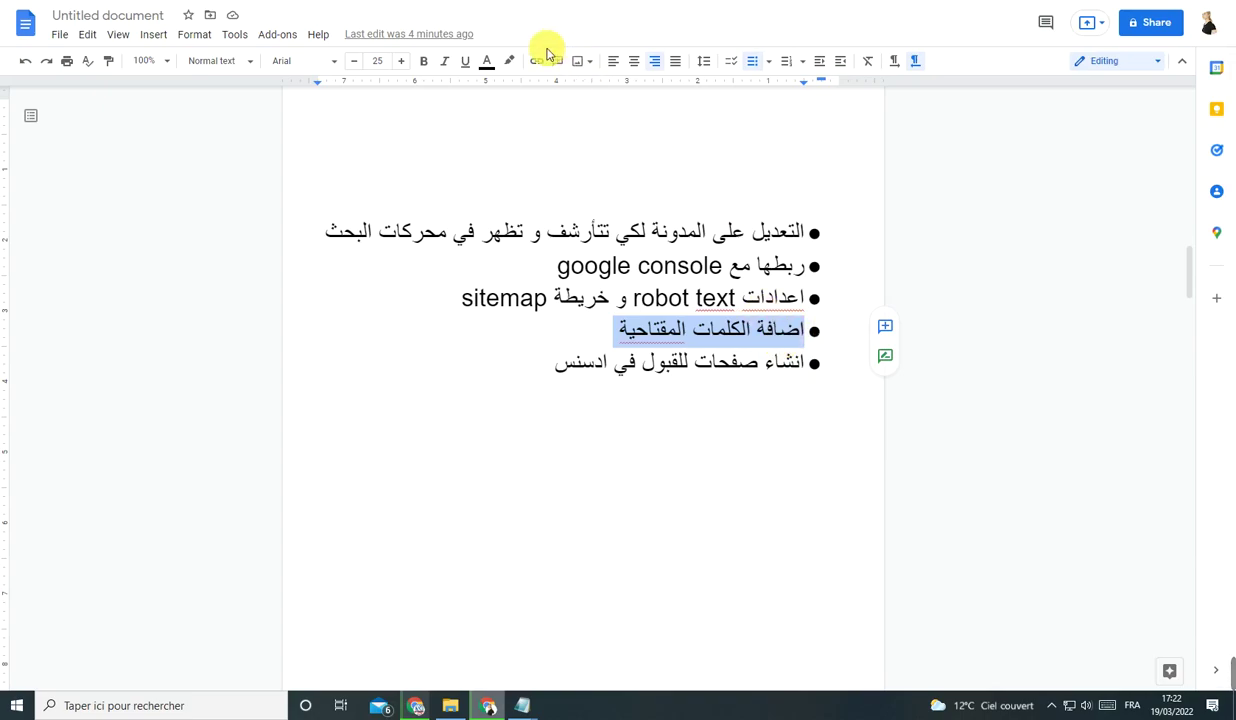
click(651, 327)
drag(758, 362, 610, 365)
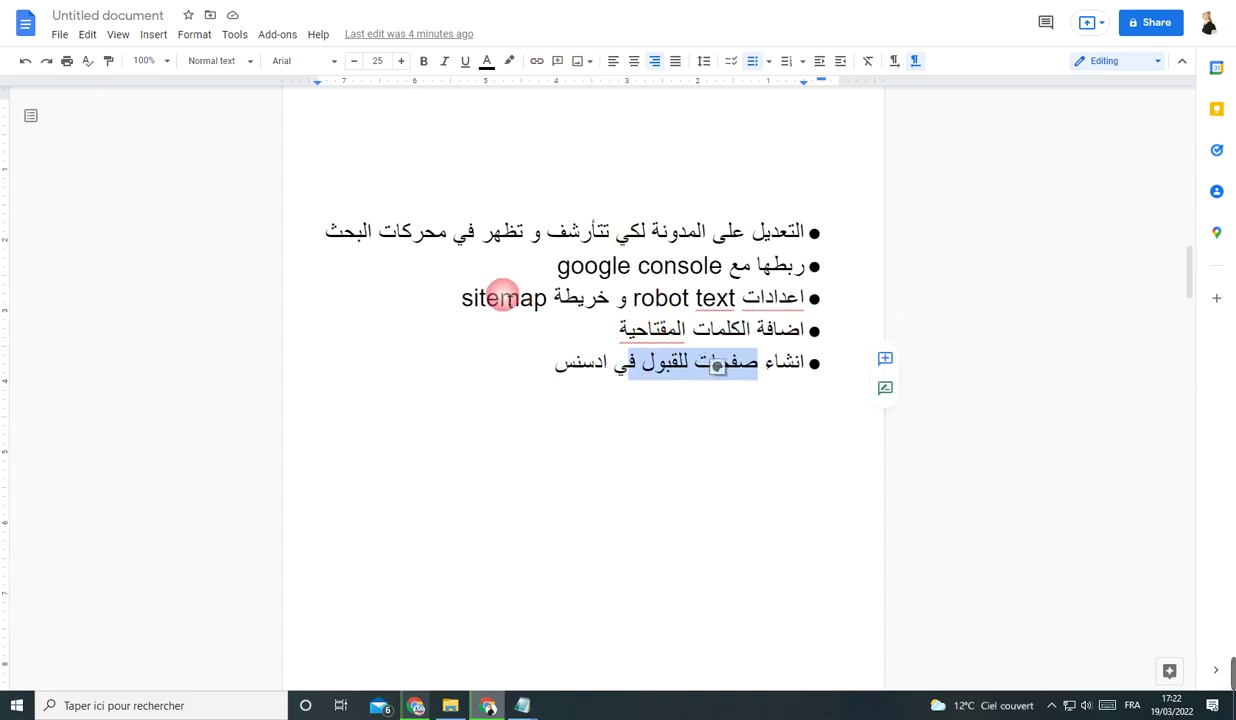
click(610, 392)
click(575, 334)
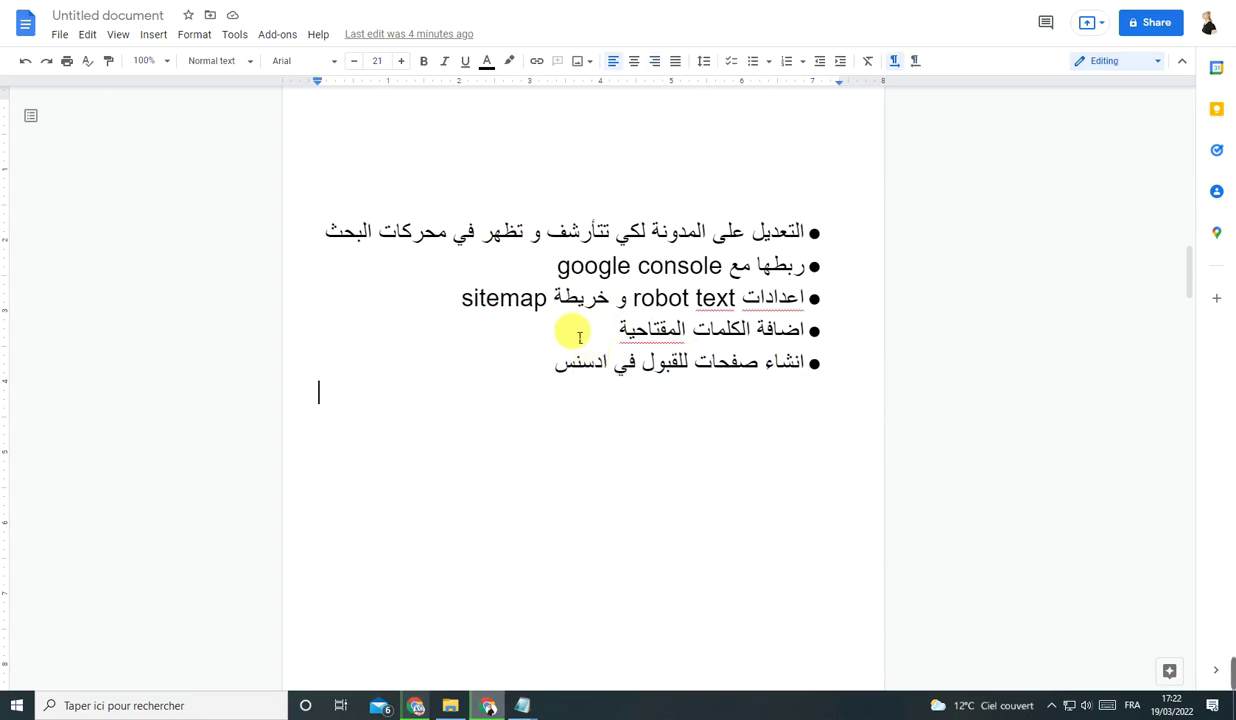
drag(605, 365, 620, 369)
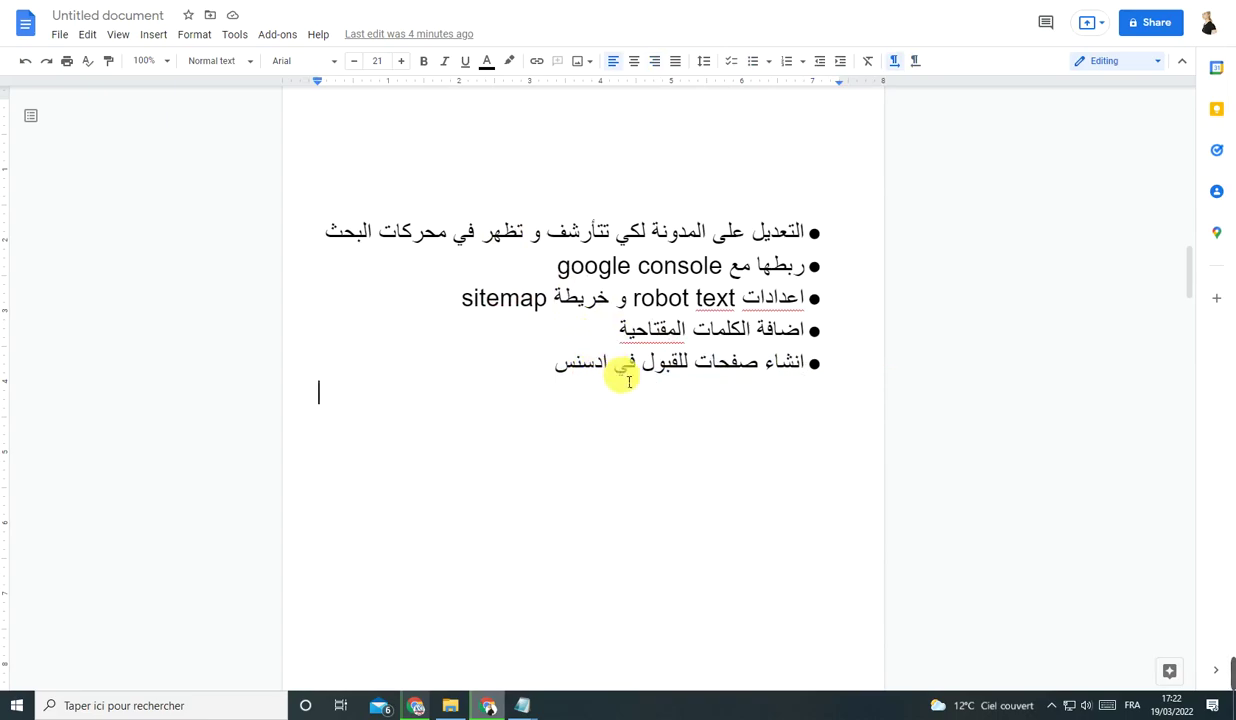
click(629, 384)
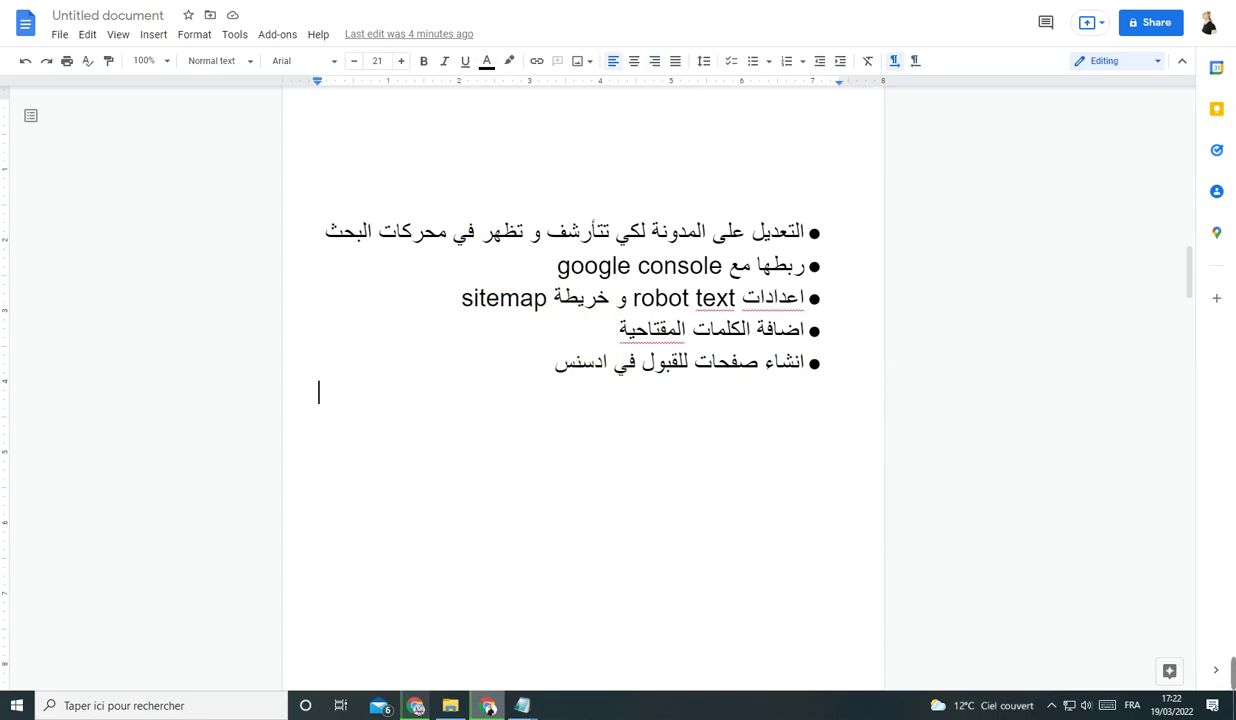
key(alt+Tab)
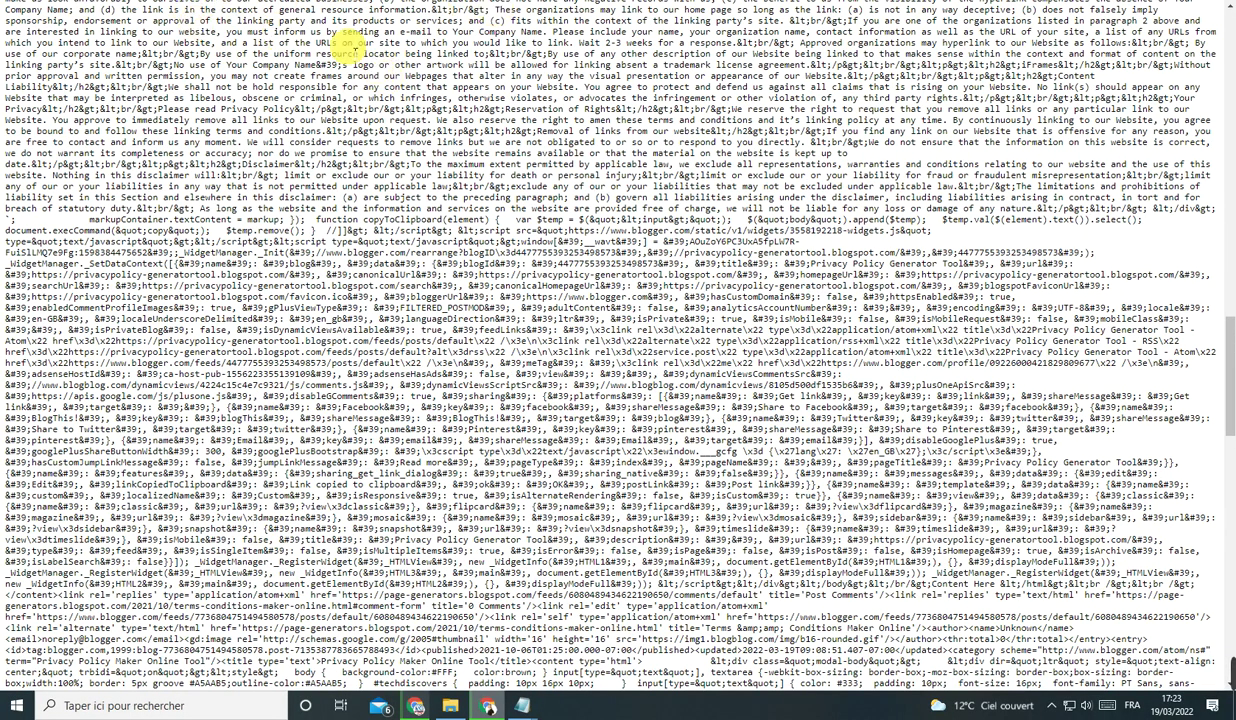
key(ctrl+l)
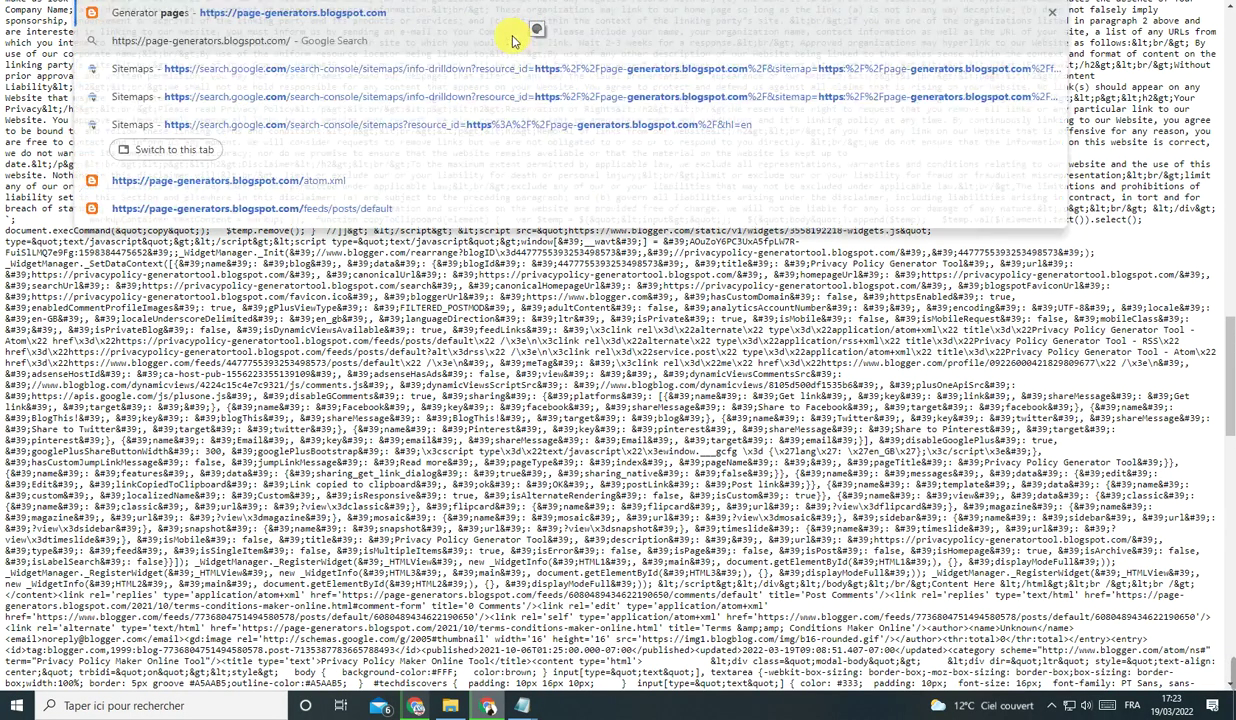
click(524, 31)
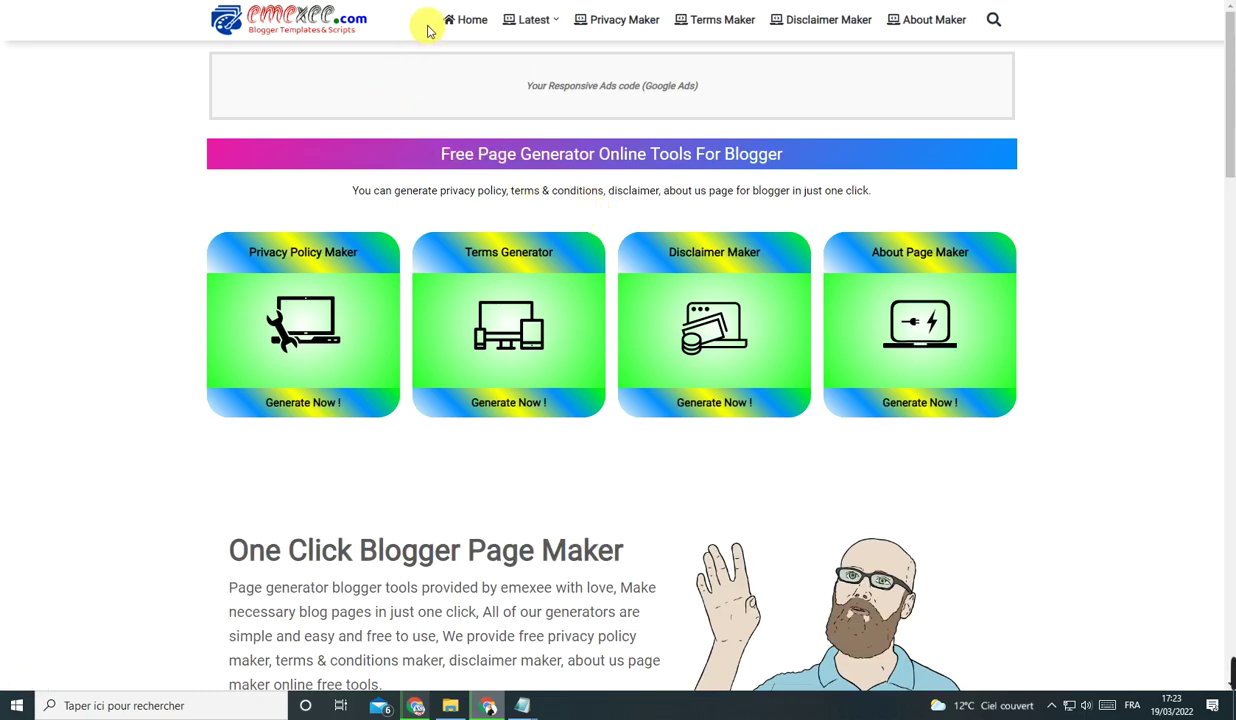
Check where the blog's Privacy Maker and Terms Maker navigation links lead, and return to the home page.
mouse_move(533, 19)
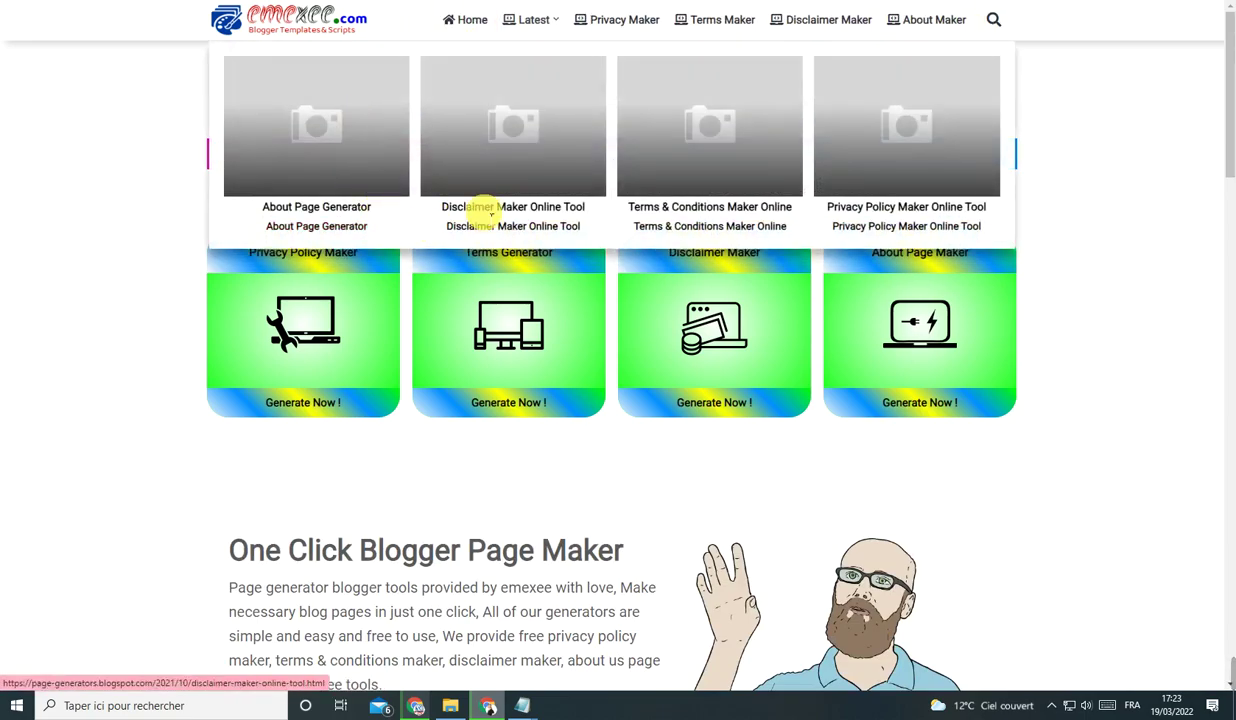
click(628, 30)
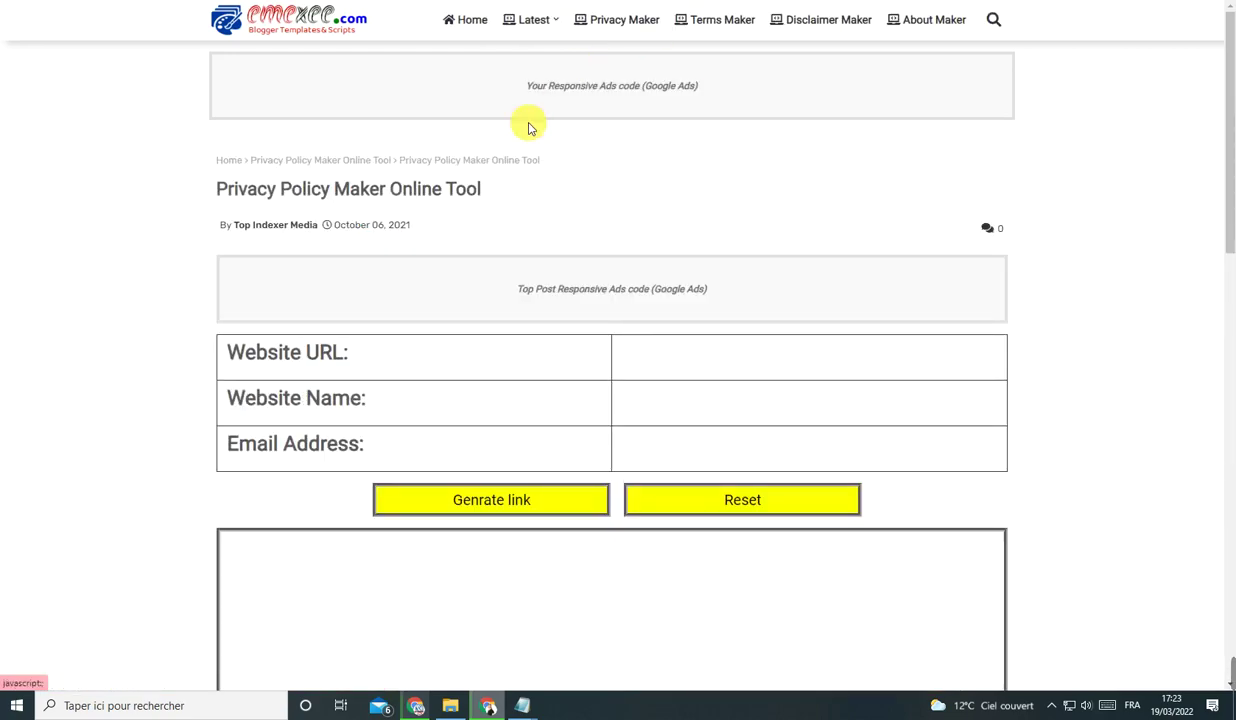
click(722, 28)
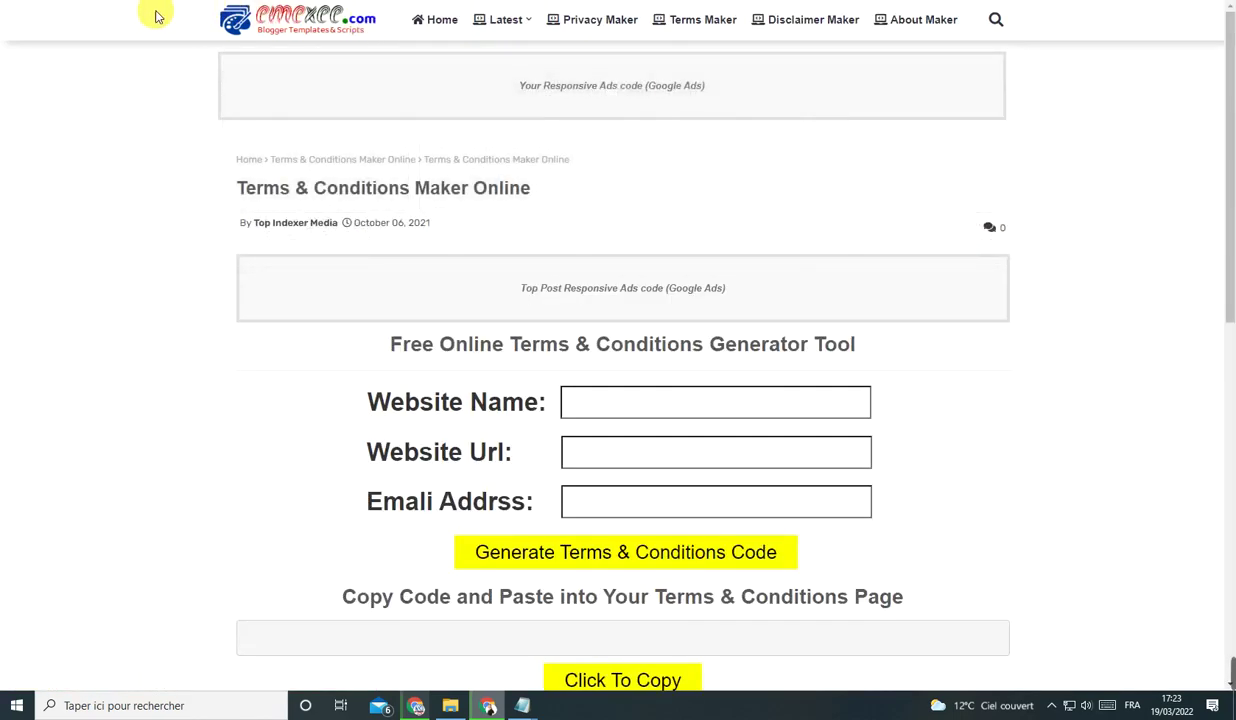
key(alt+Left)
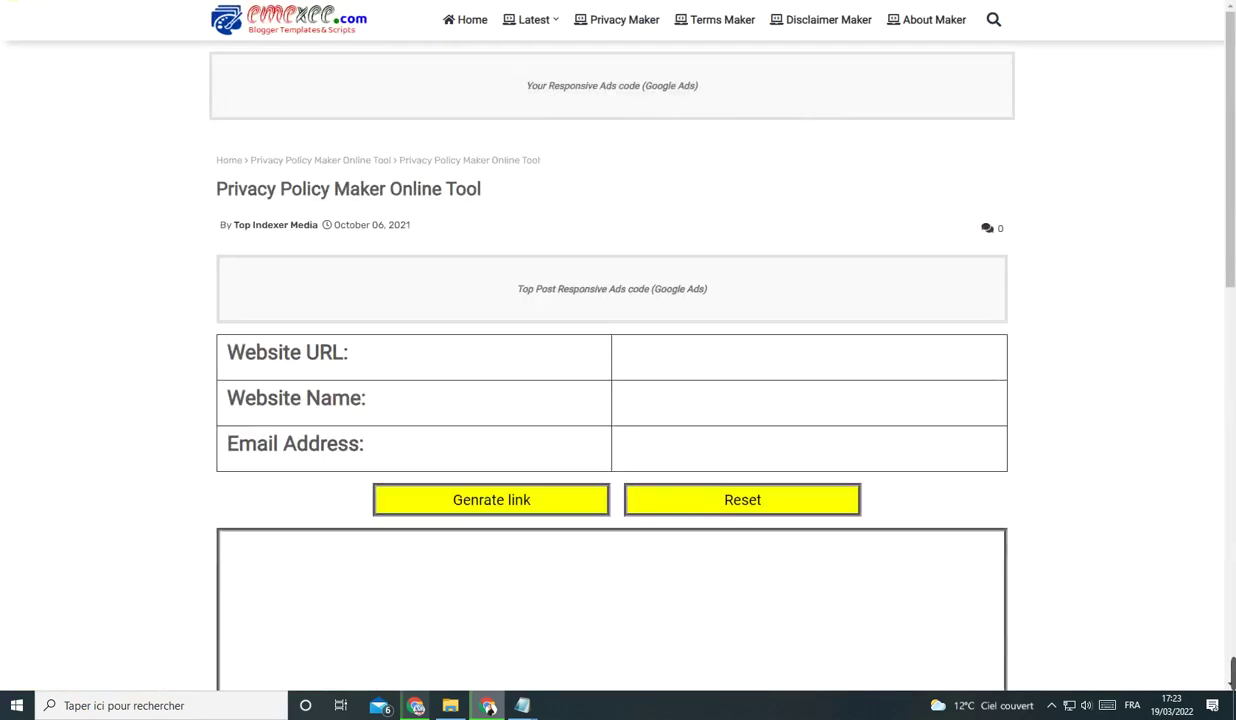
key(alt+Left)
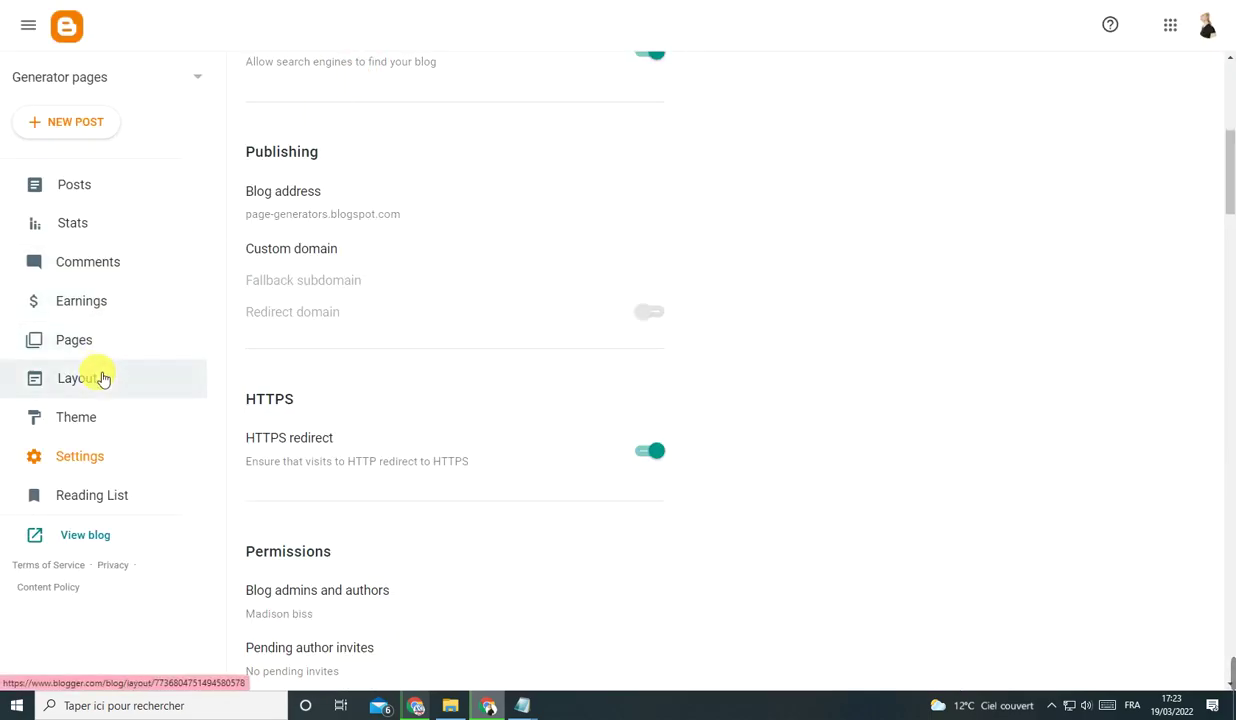
Open the blog's layout in Blogger and compare its Main Menu gadget with the live site's Privacy Maker link.
click(97, 378)
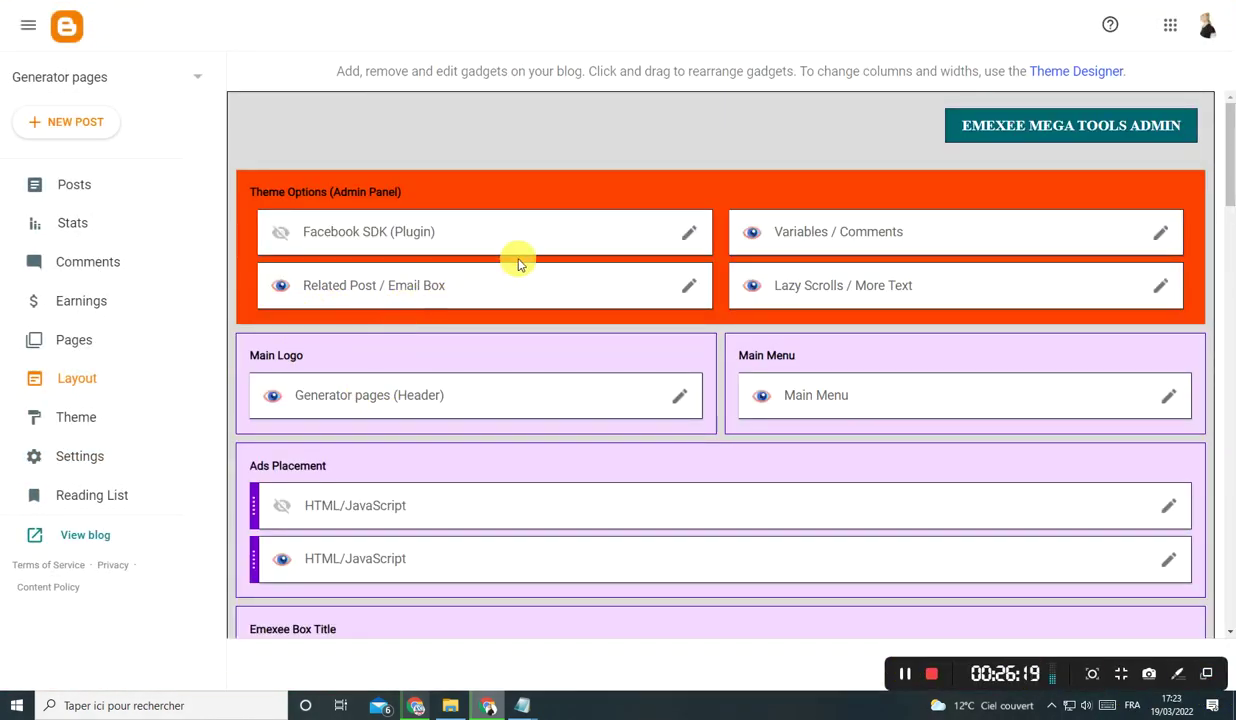
scroll(630, 265, down, 1)
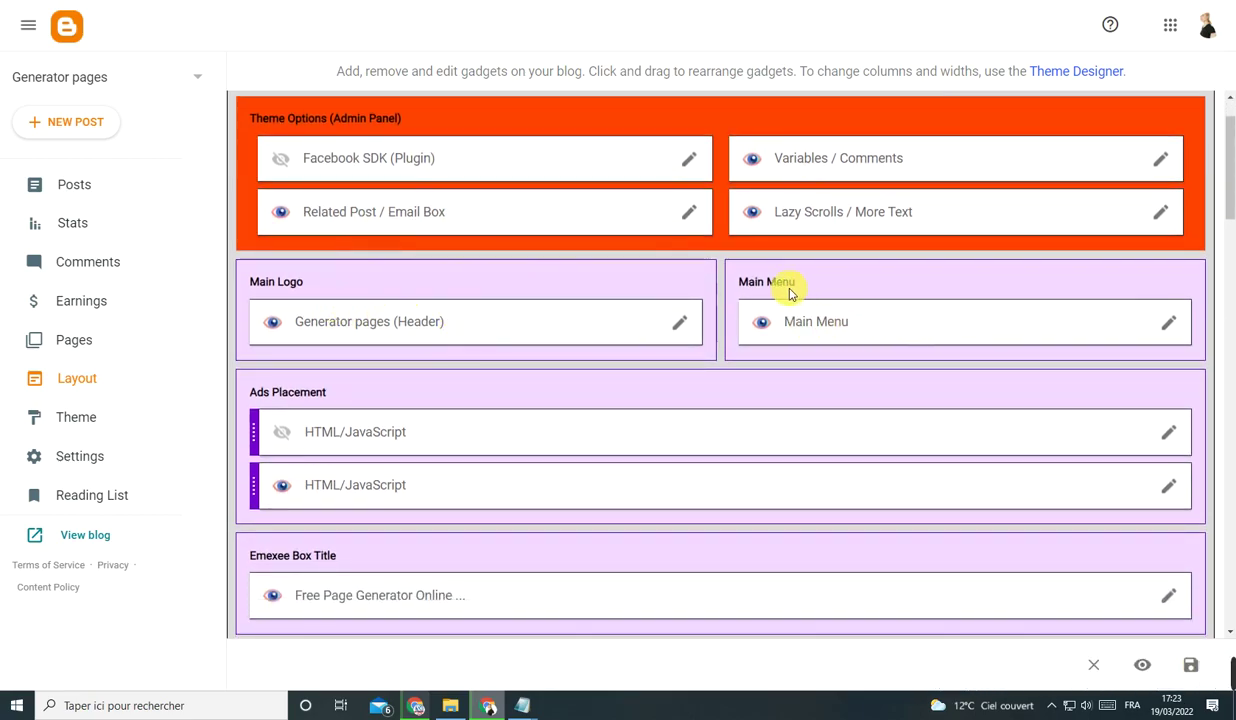
key(ctrl+Tab)
mouse_move(548, 18)
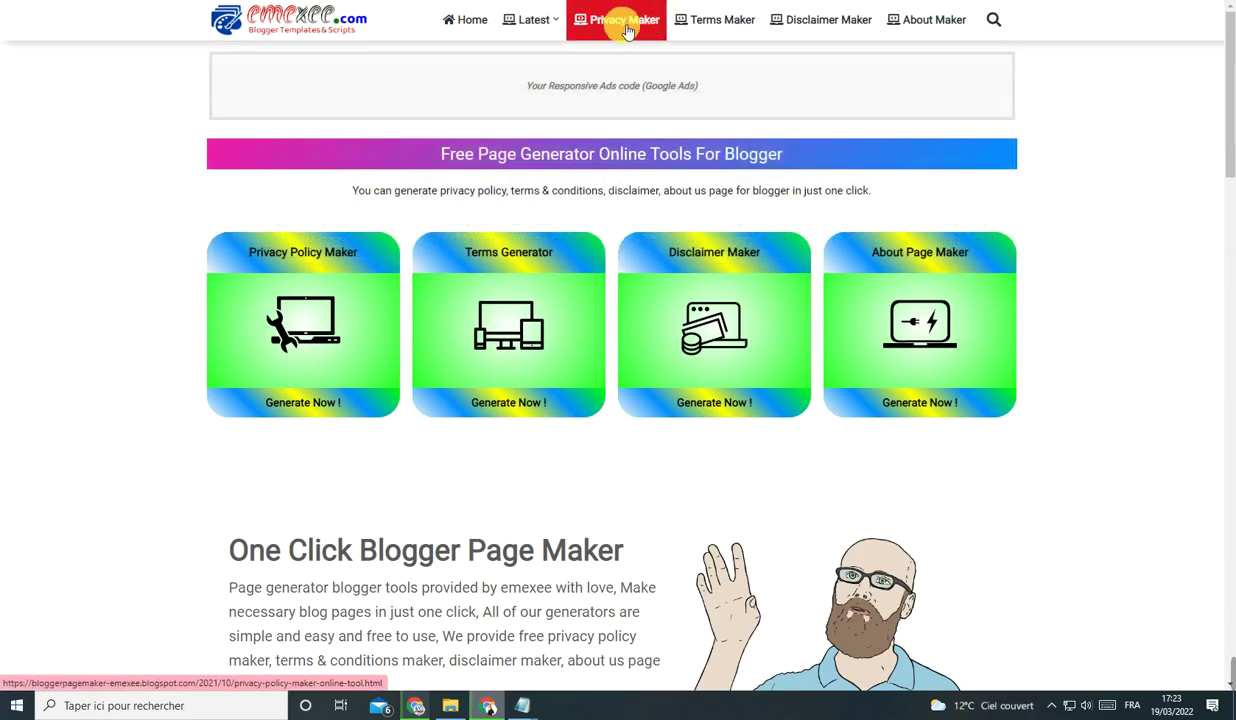
key(ctrl+Tab)
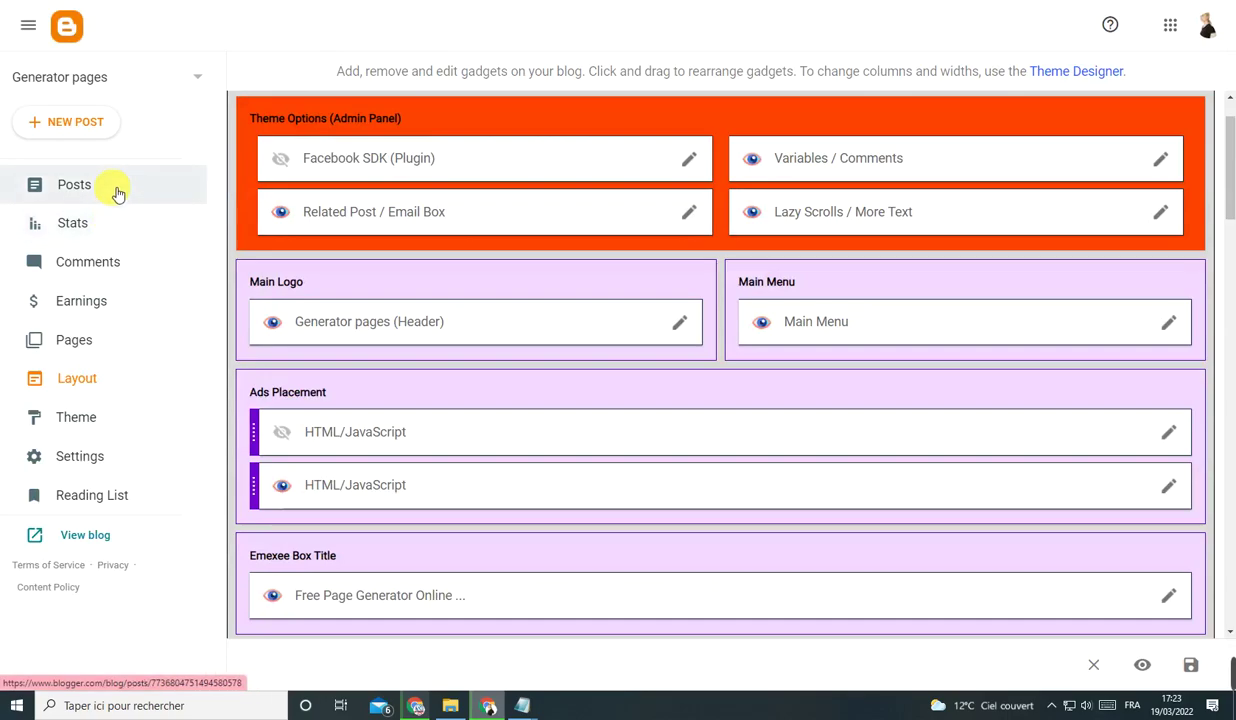
View the published Privacy Policy Maker Online Tool post from the blog's list of posts and copy its full URL.
click(106, 189)
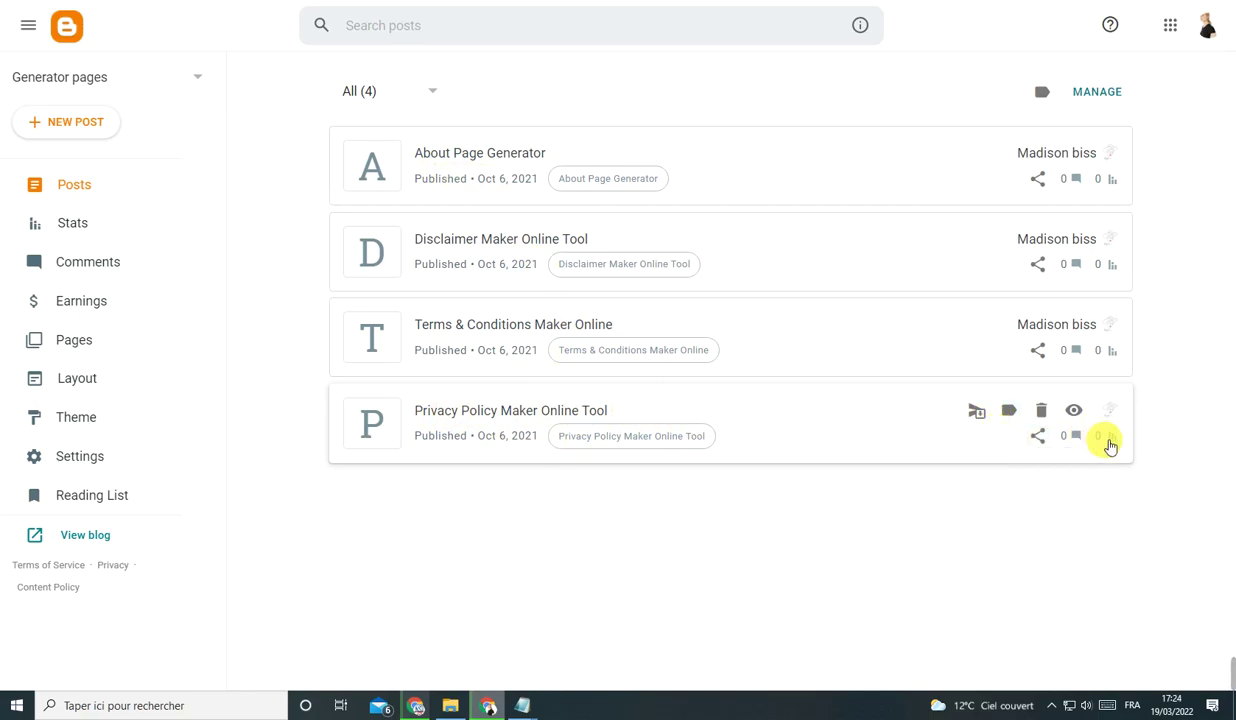
click(1074, 412)
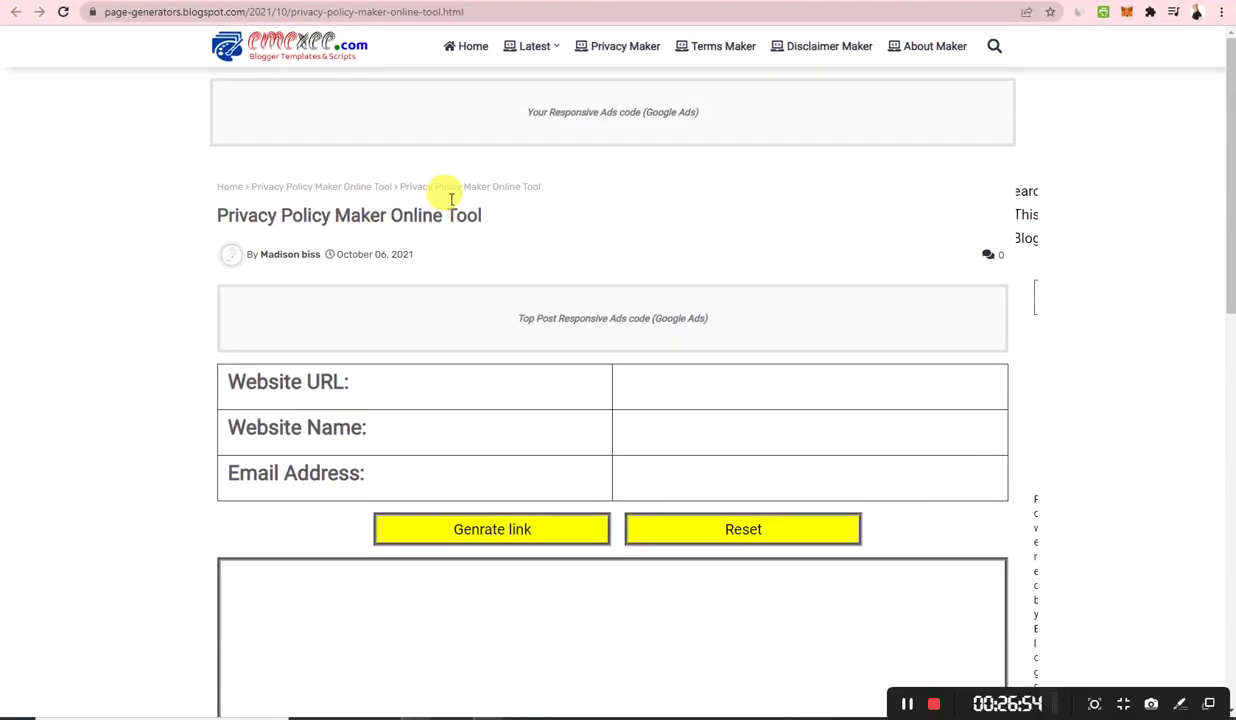
click(537, 13)
right_click(531, 14)
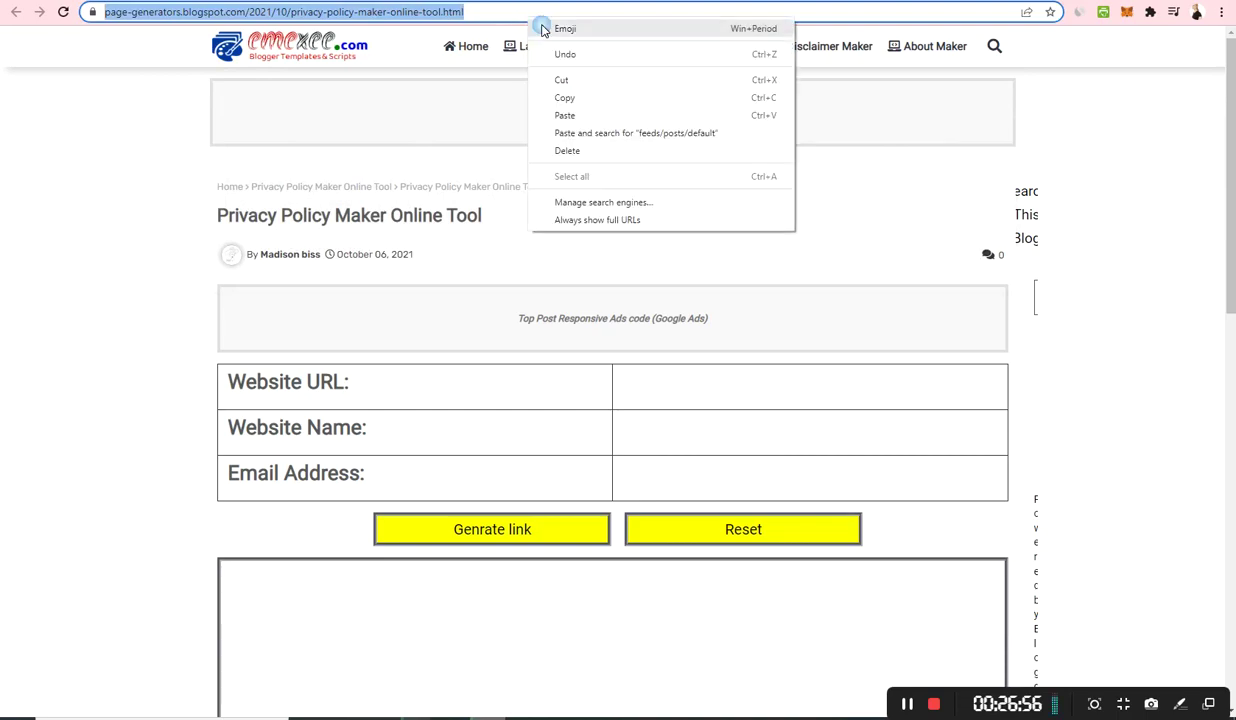
click(599, 104)
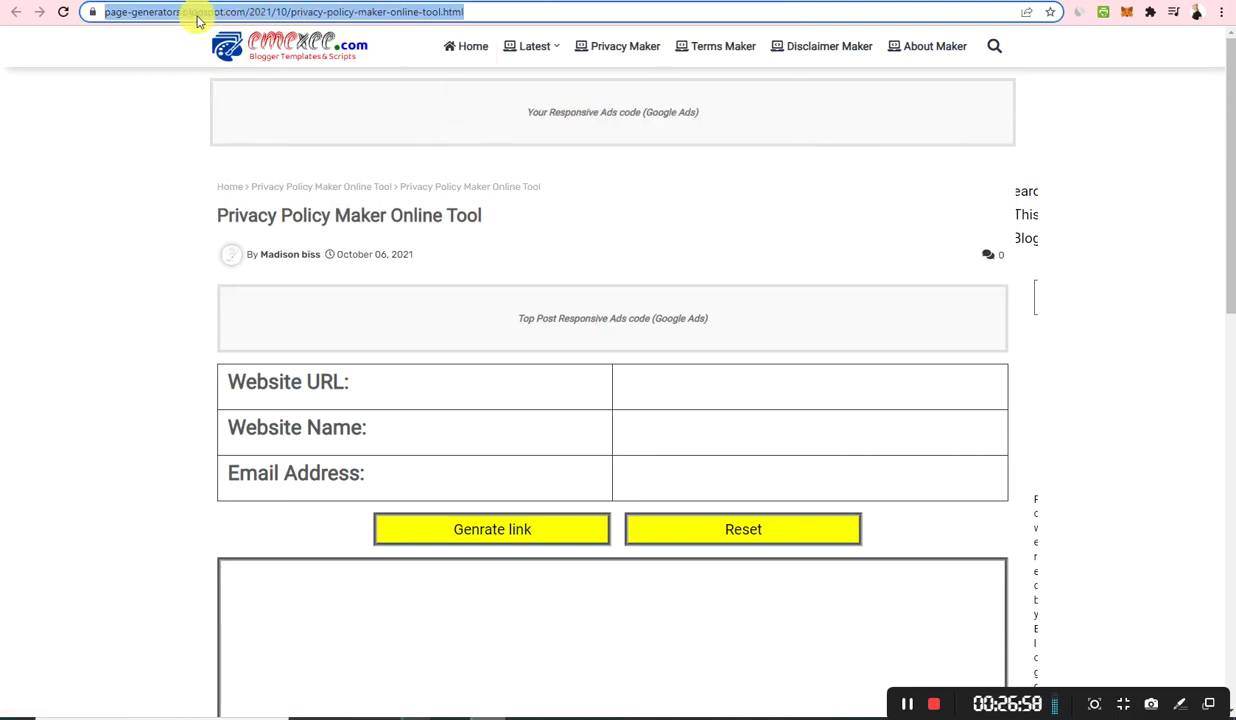
click(320, 14)
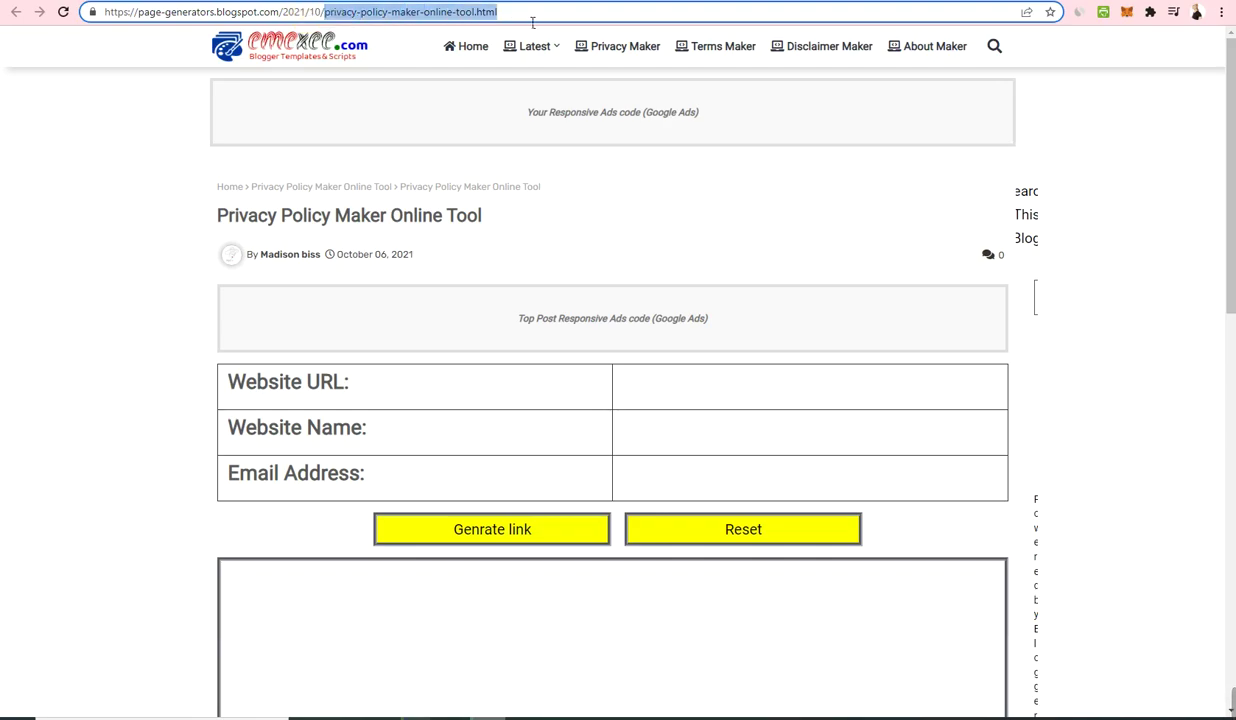
triple_click(497, 14)
right_click(497, 16)
click(538, 103)
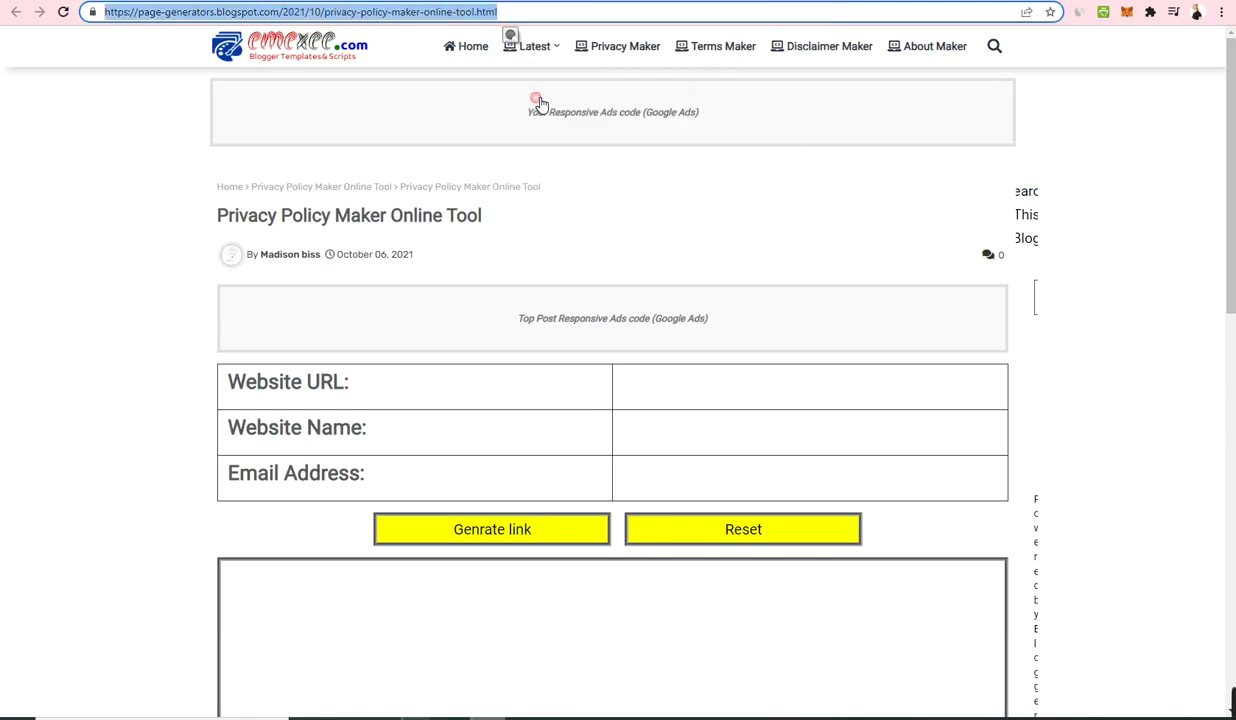
Return to the list of posts, view the Privacy Policy Maker Online Tool post again and select its web address.
key(ctrl+Tab)
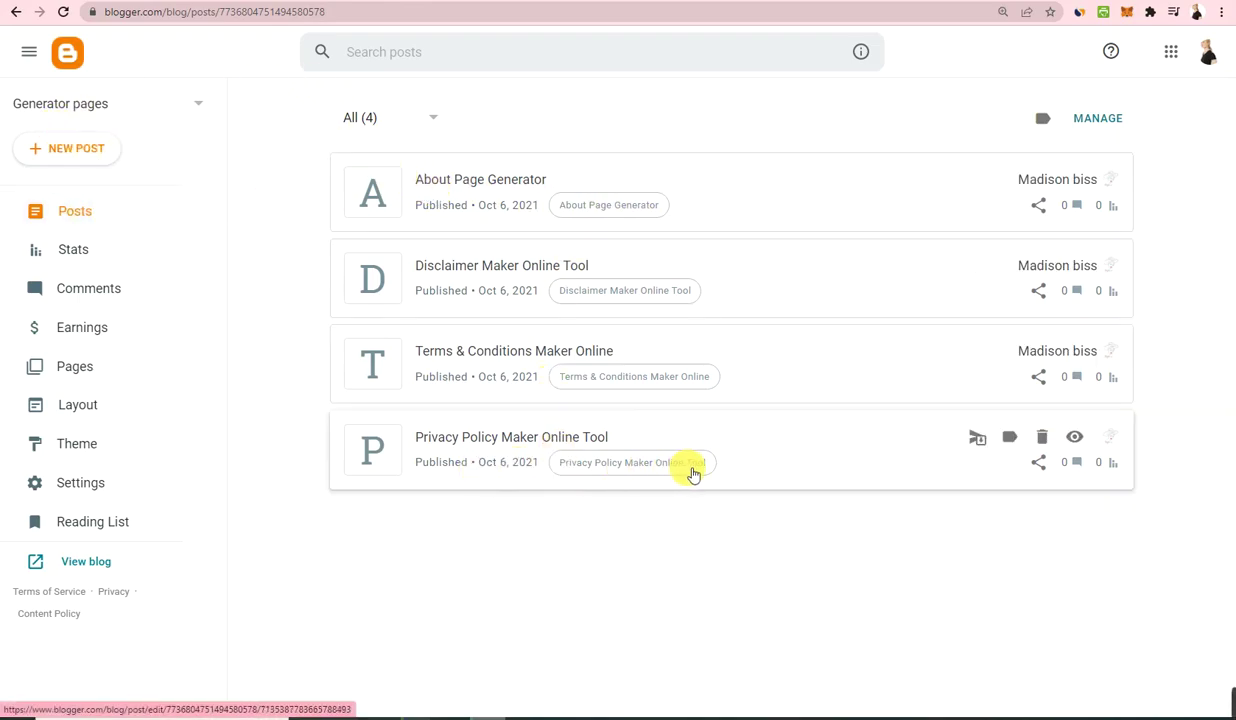
click(1083, 446)
click(405, 12)
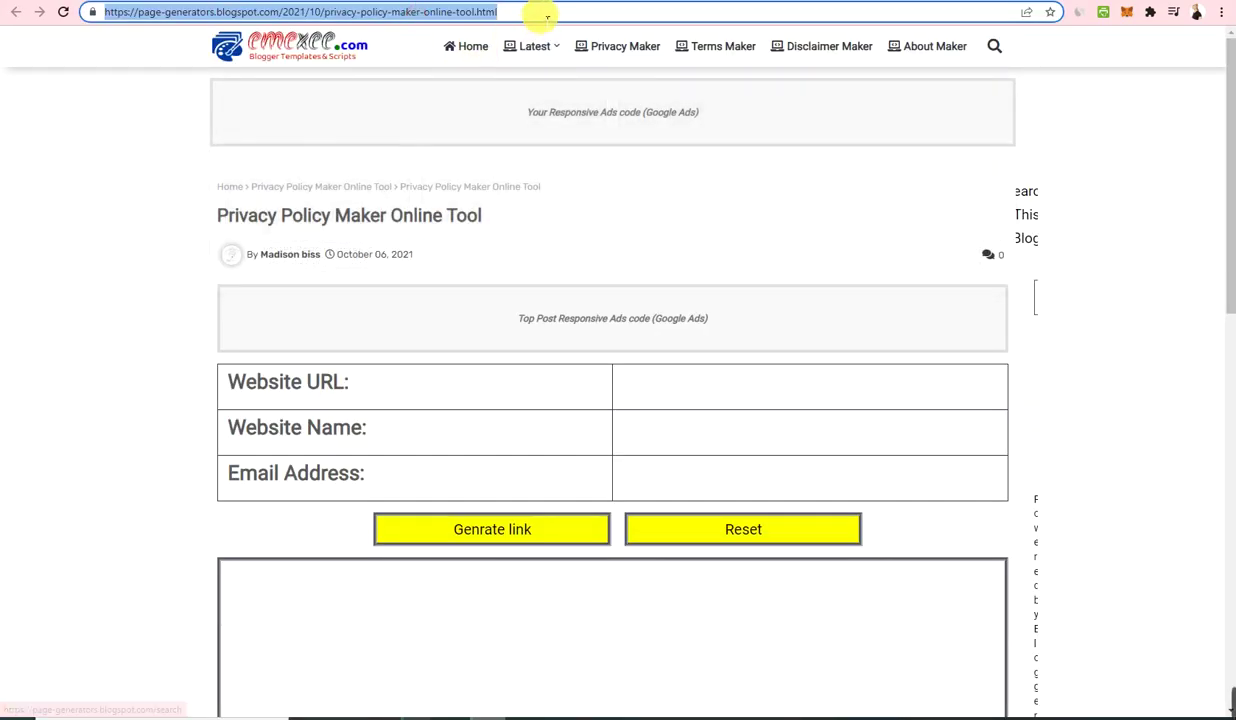
Return to the blog's layout, open the Main Menu gadget's settings and review the URLs in its link list.
key(ctrl+w)
click(75, 406)
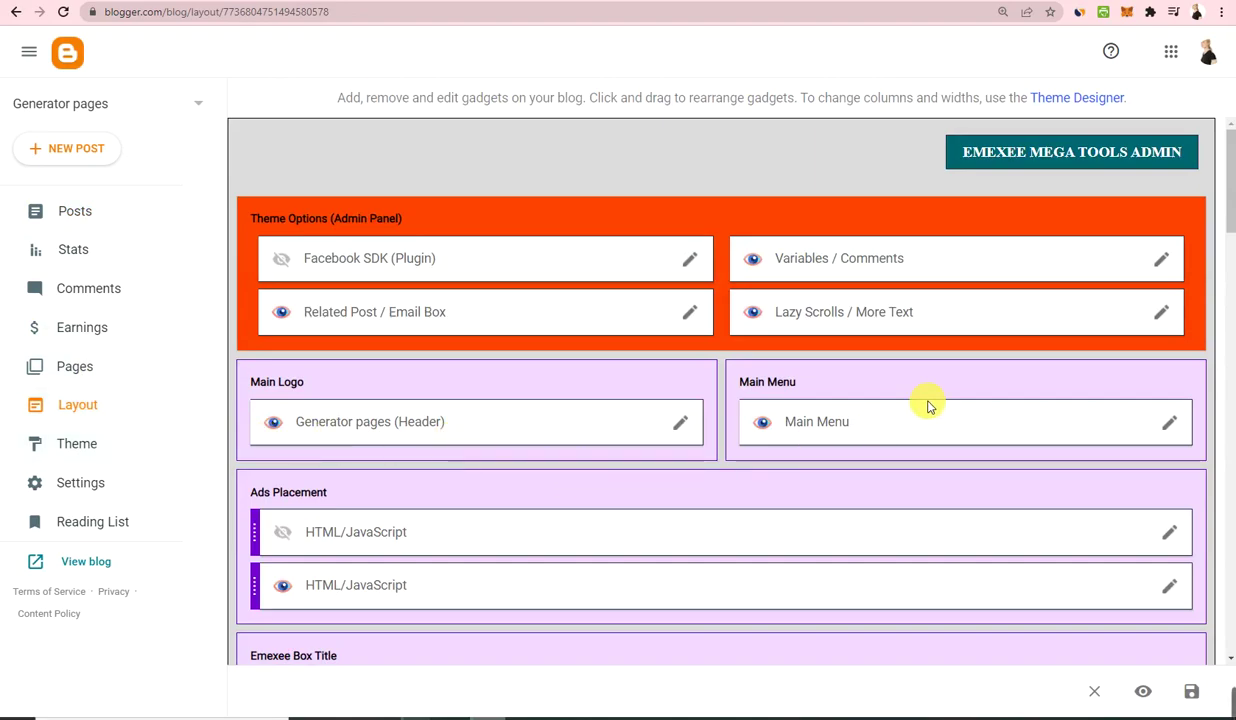
click(1170, 425)
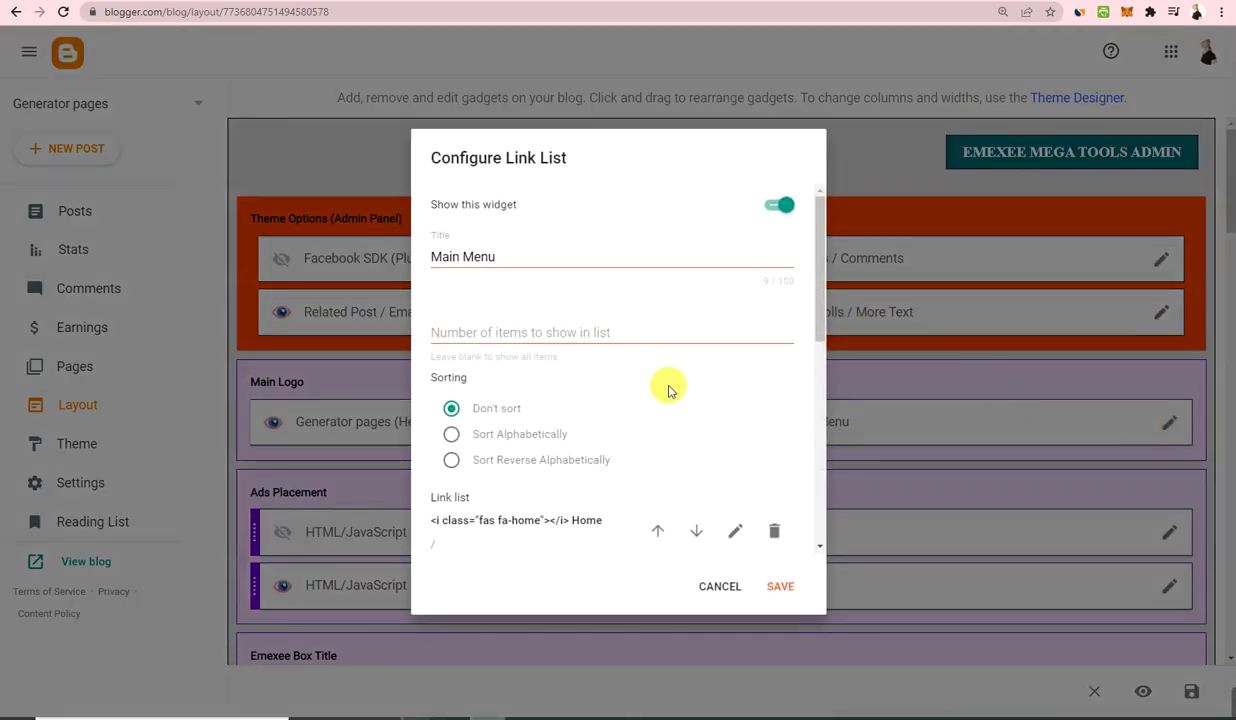
scroll(669, 389, down, 2)
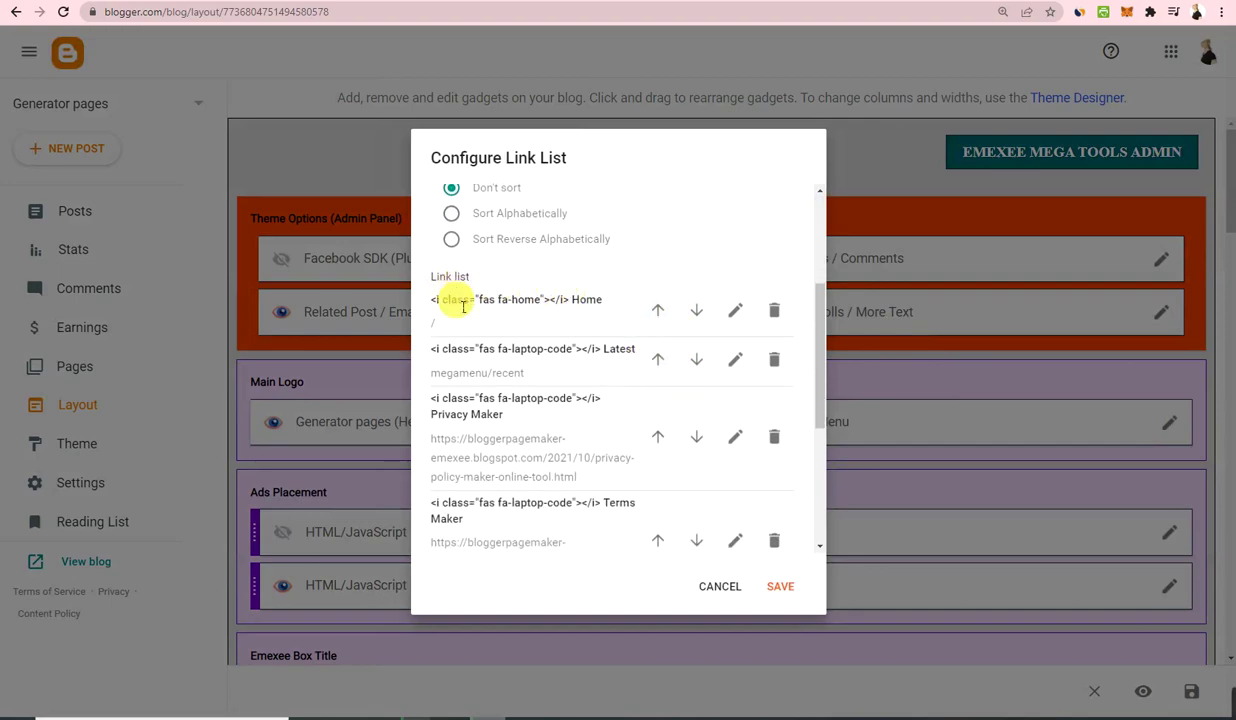
scroll(475, 317, down, 1)
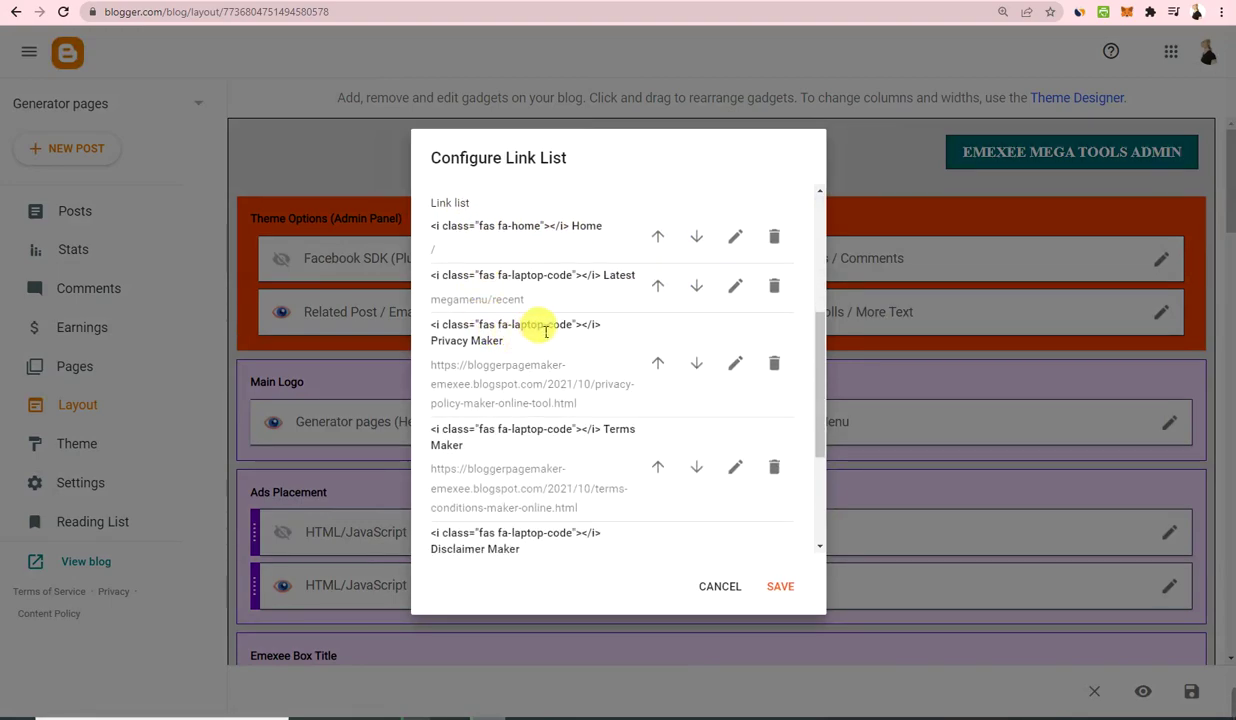
scroll(574, 364, down, 1)
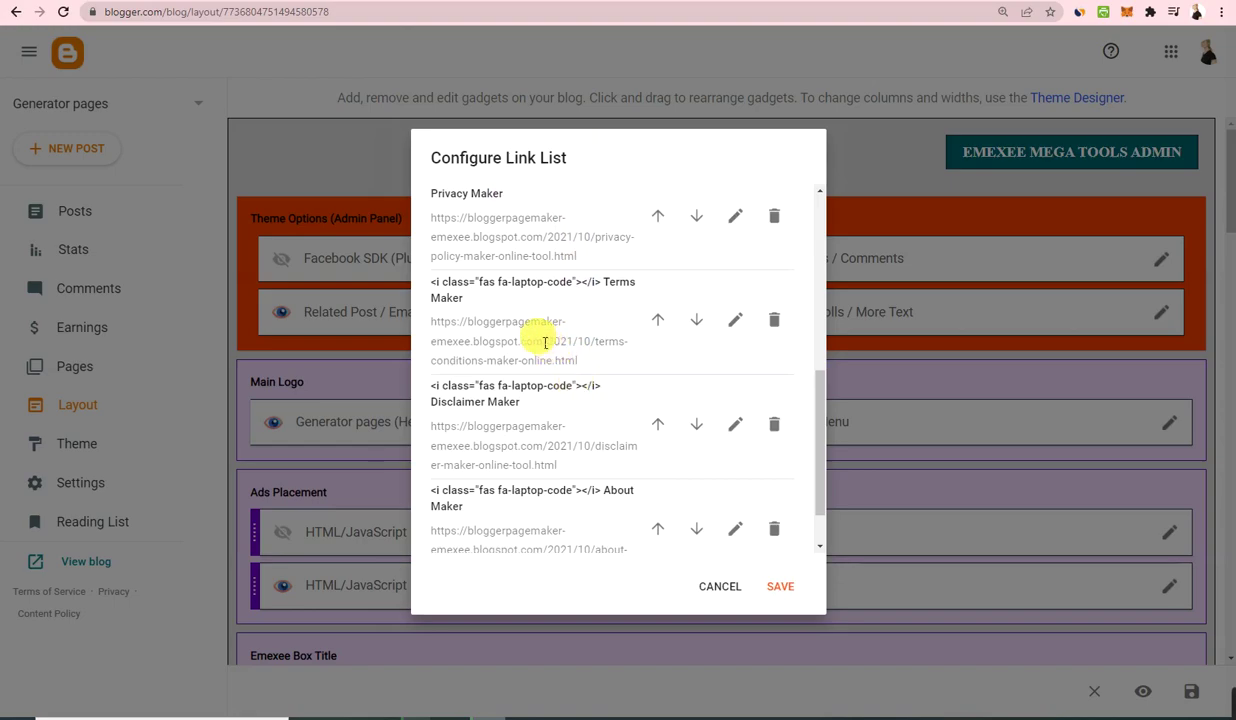
scroll(545, 359, down, 1)
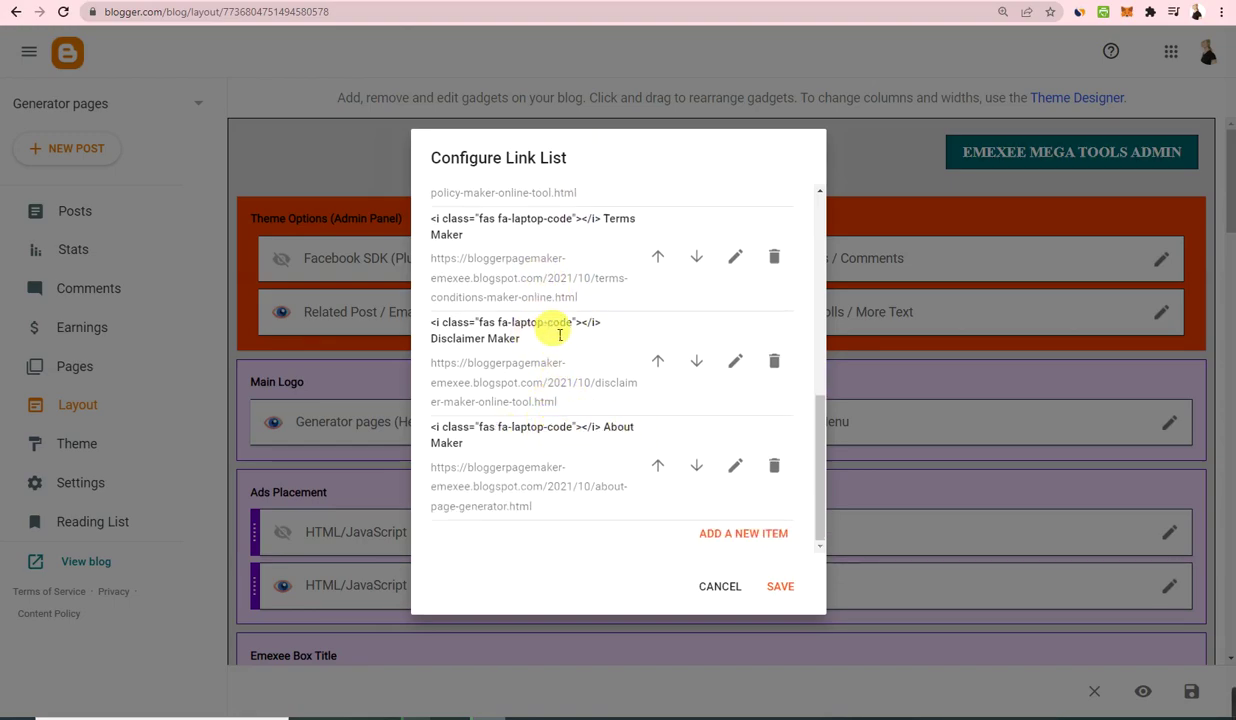
scroll(530, 332, up, 3)
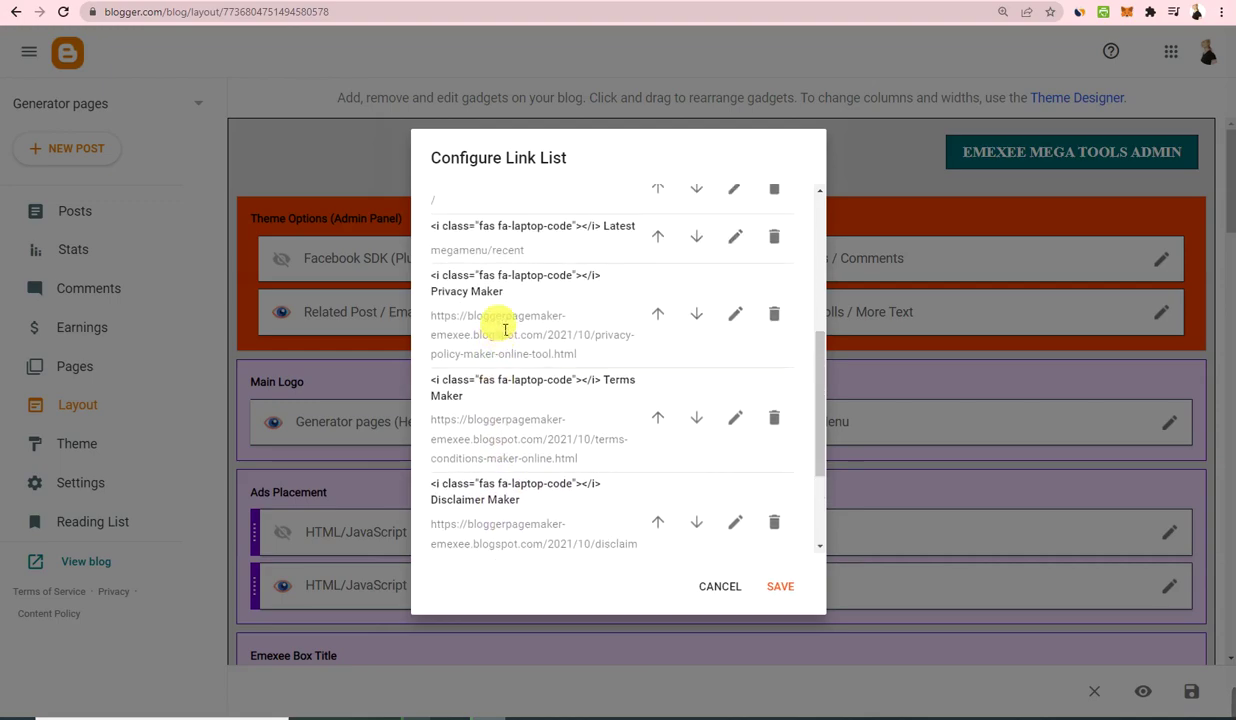
scroll(505, 330, up, 1)
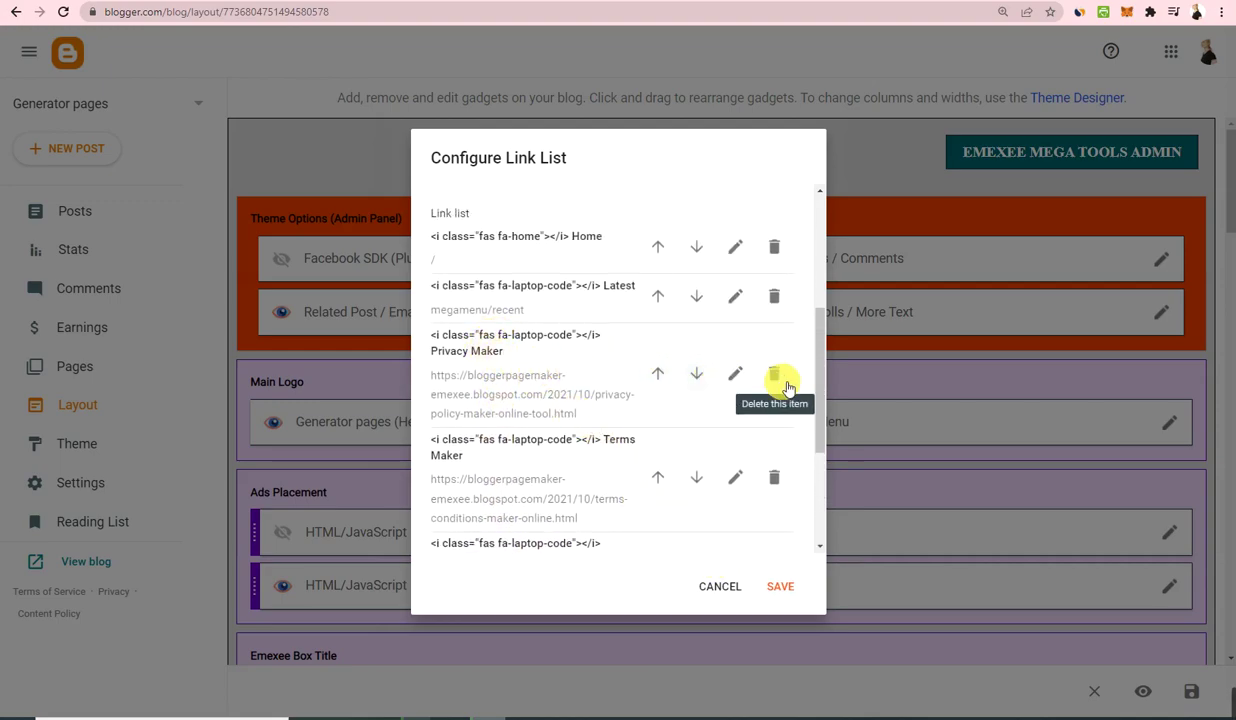
click(735, 373)
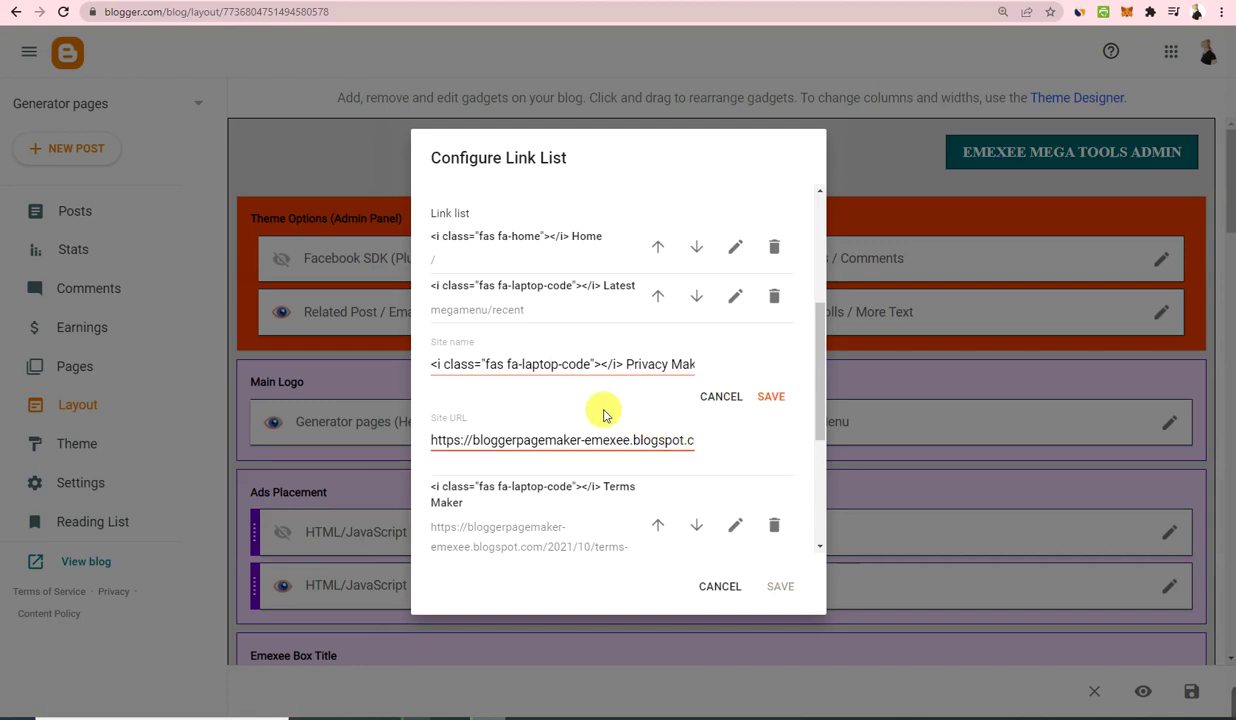
scroll(587, 432, down, 1)
triple_click(560, 367)
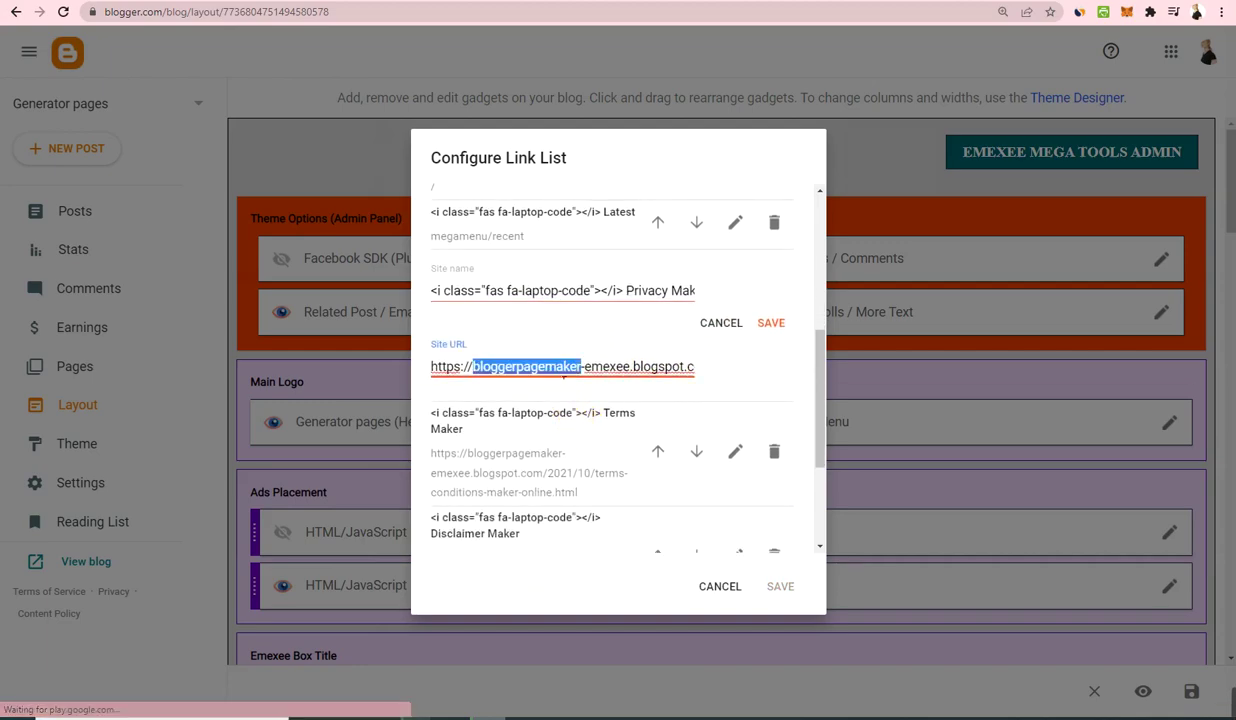
key(BackSpace)
right_click(505, 370)
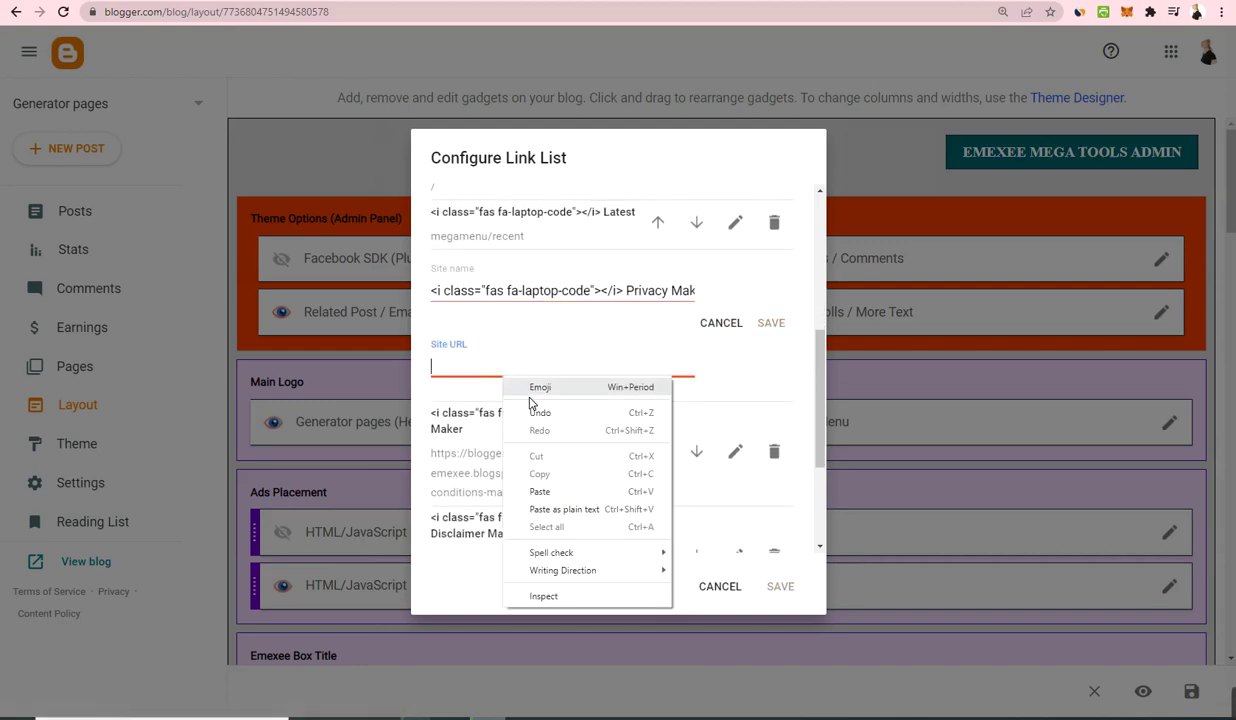
click(593, 490)
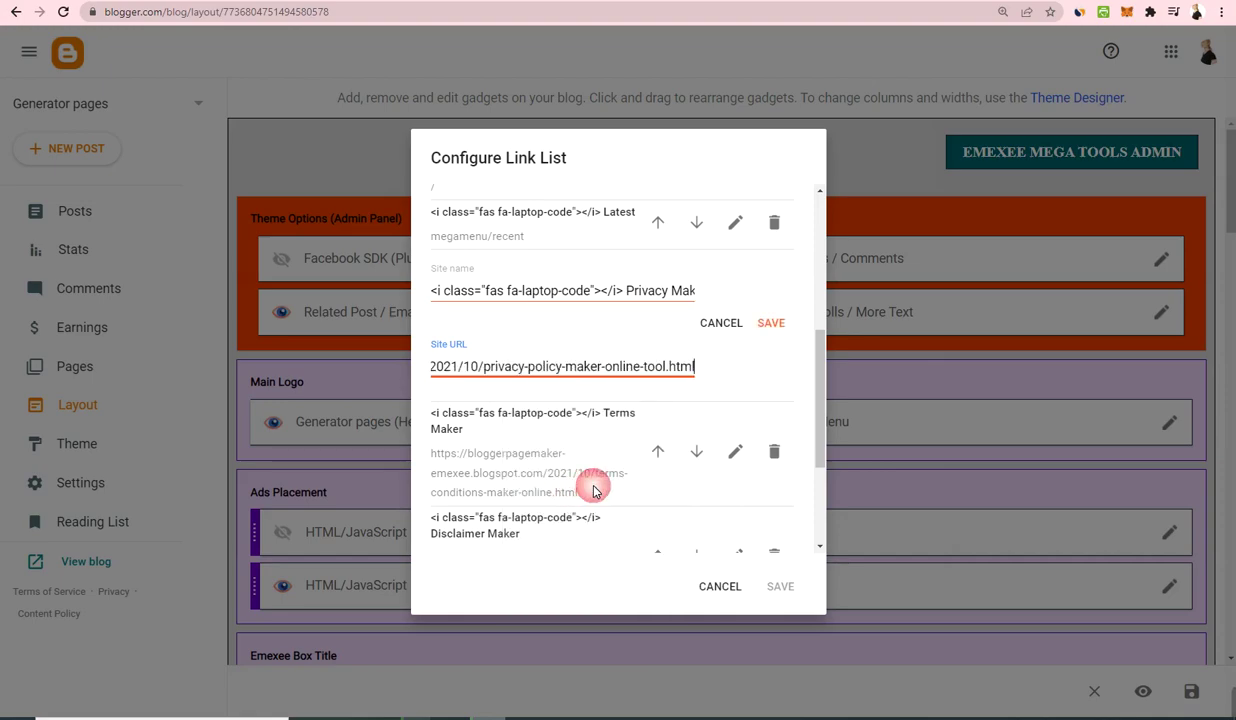
click(773, 325)
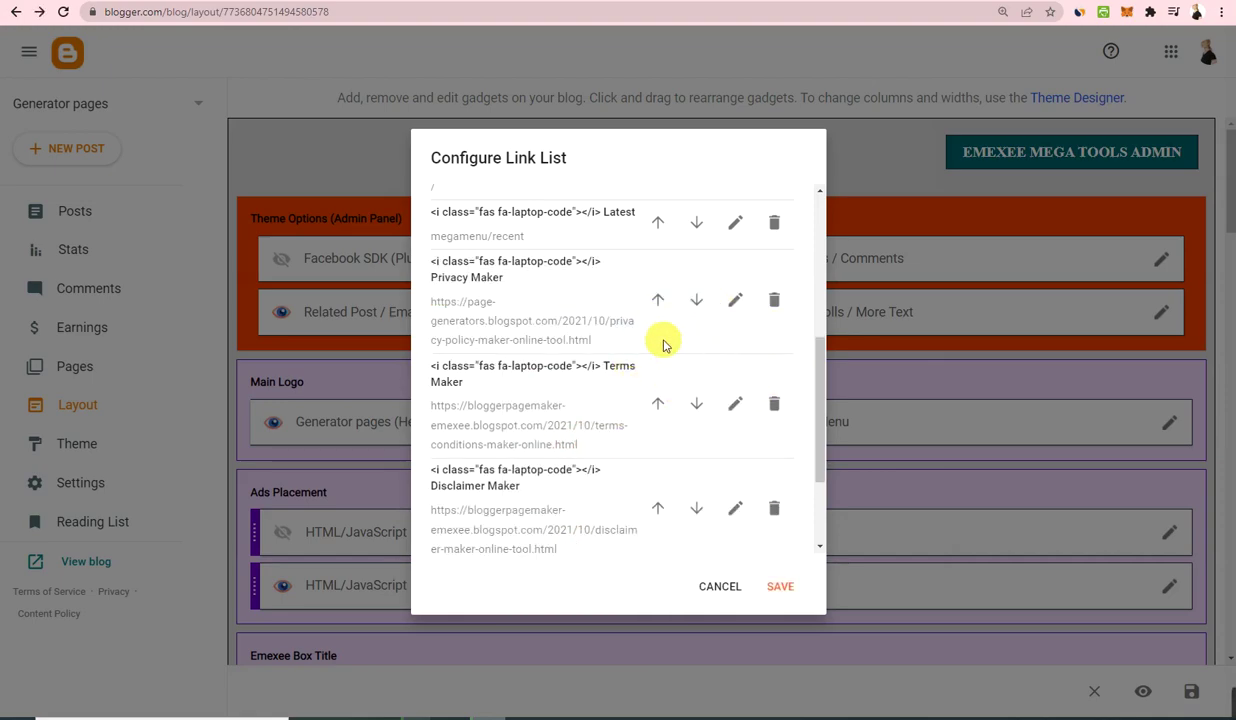
mouse_move(1035, 687)
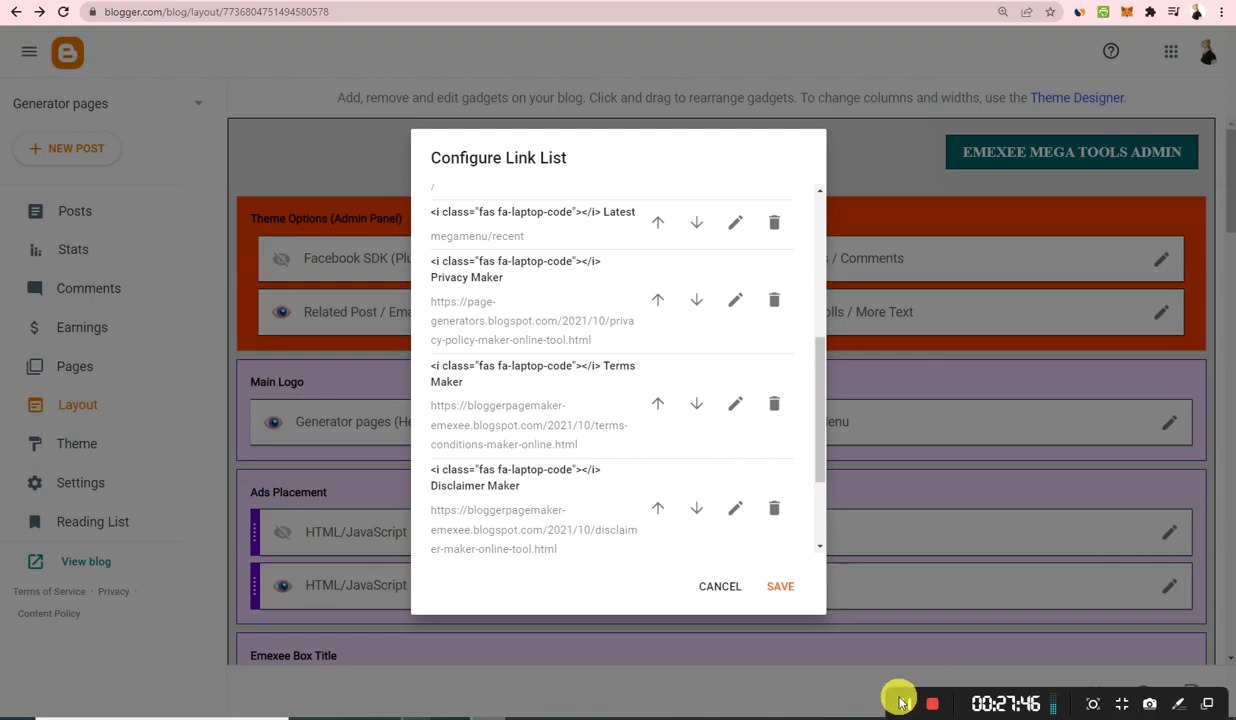
click(781, 586)
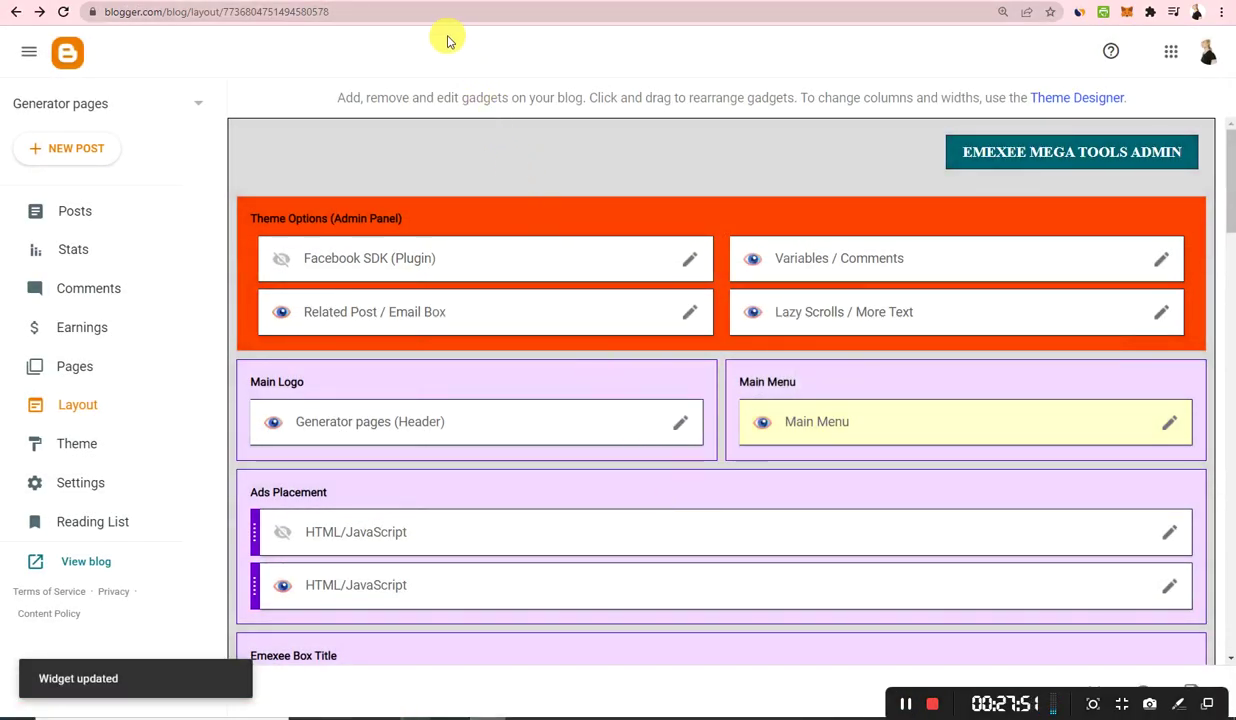
Open the blog's posts in a separate tab, view the Terms & Conditions Maker Online post and copy its full URL.
right_click(91, 211)
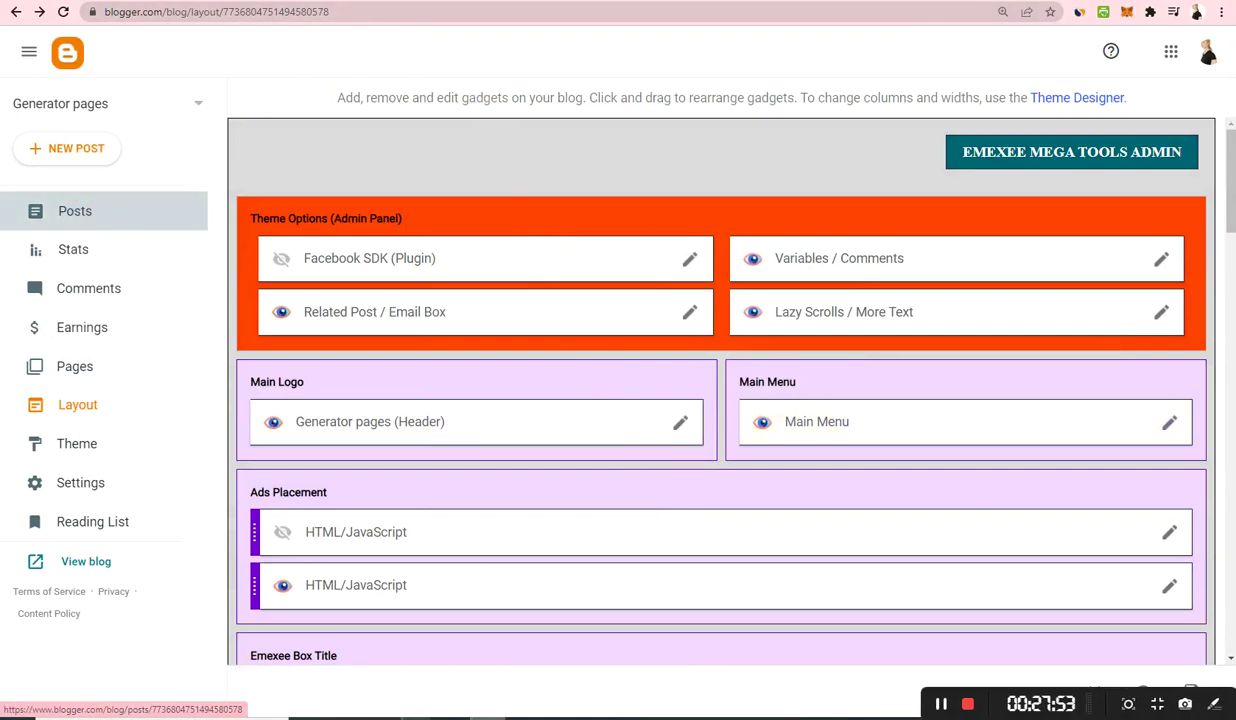
click(91, 211)
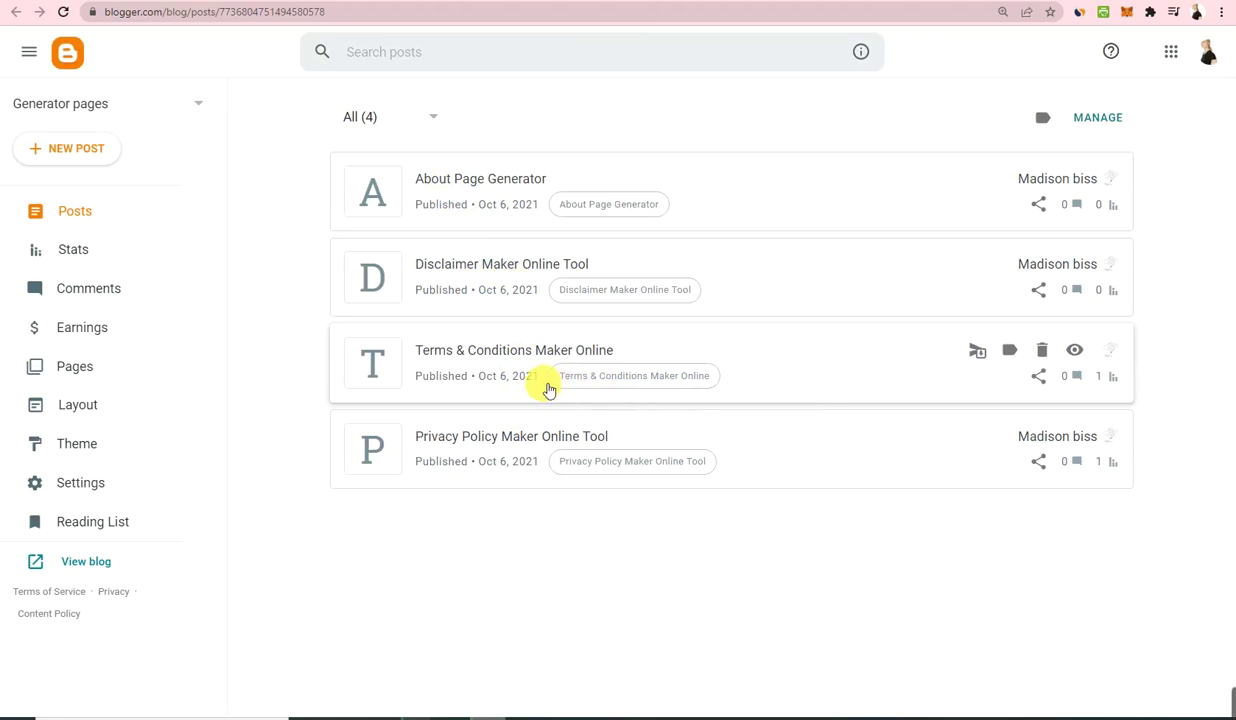
right_click(1075, 352)
click(1120, 361)
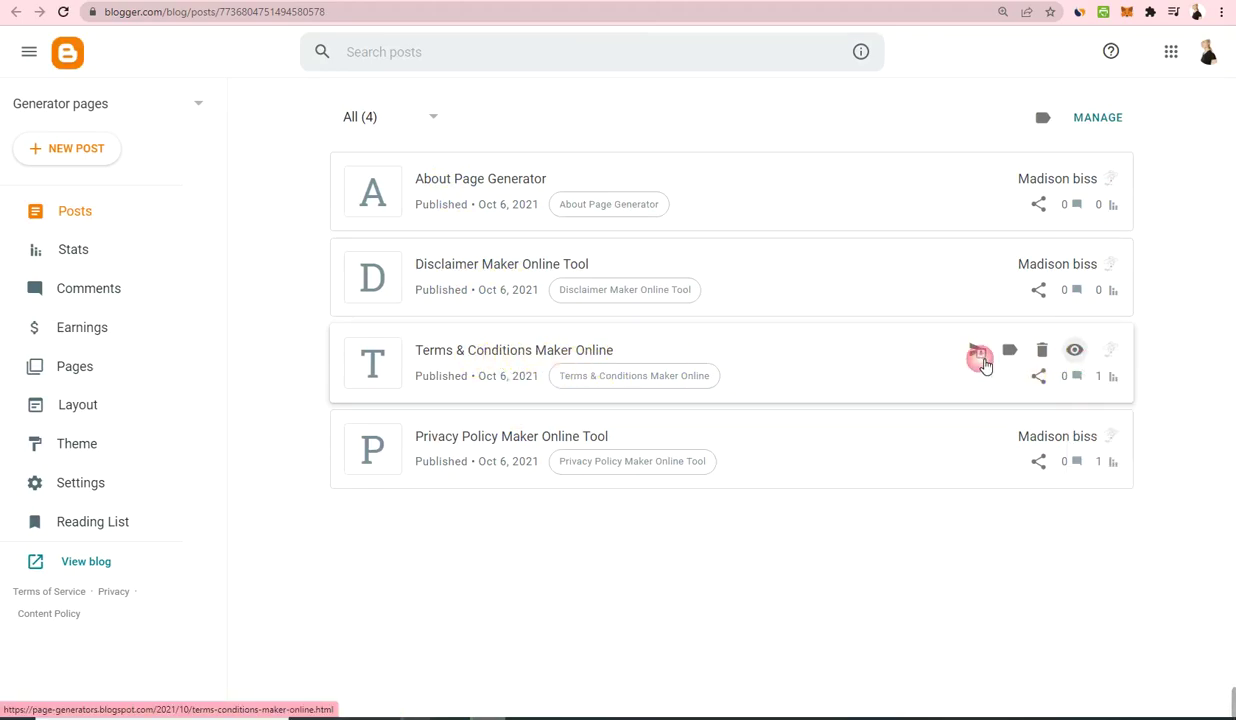
click(440, 5)
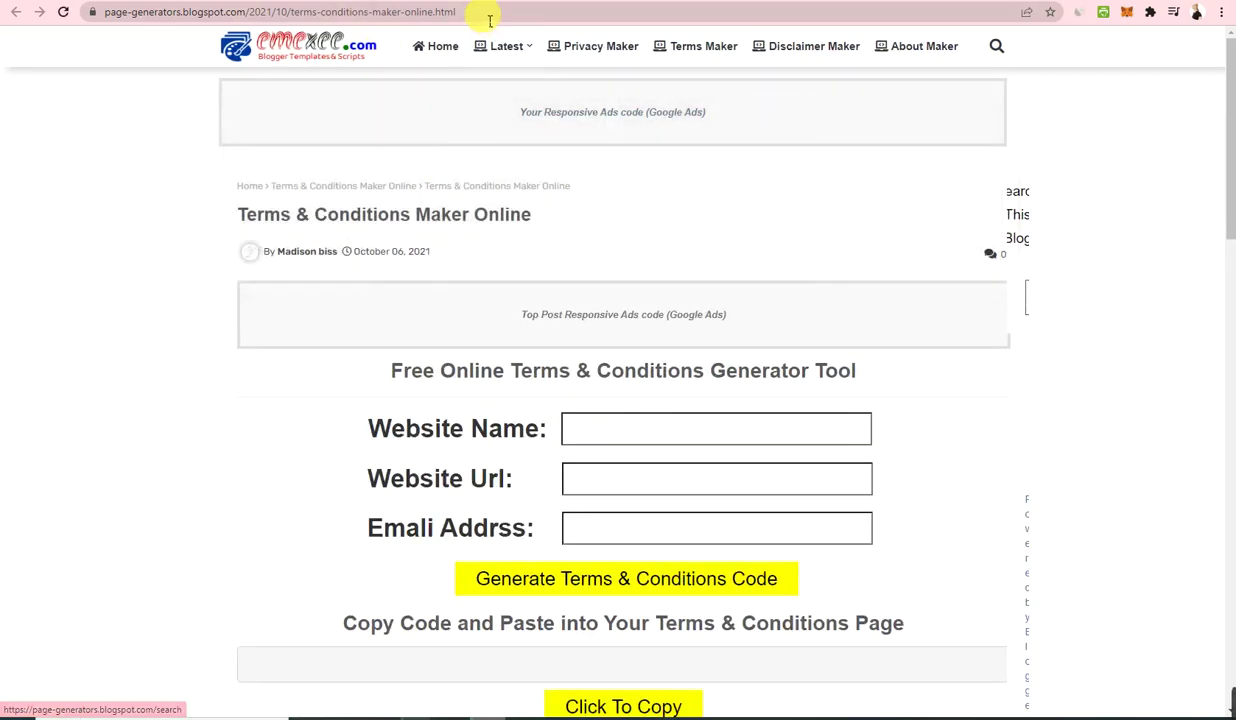
right_click(489, 18)
click(536, 95)
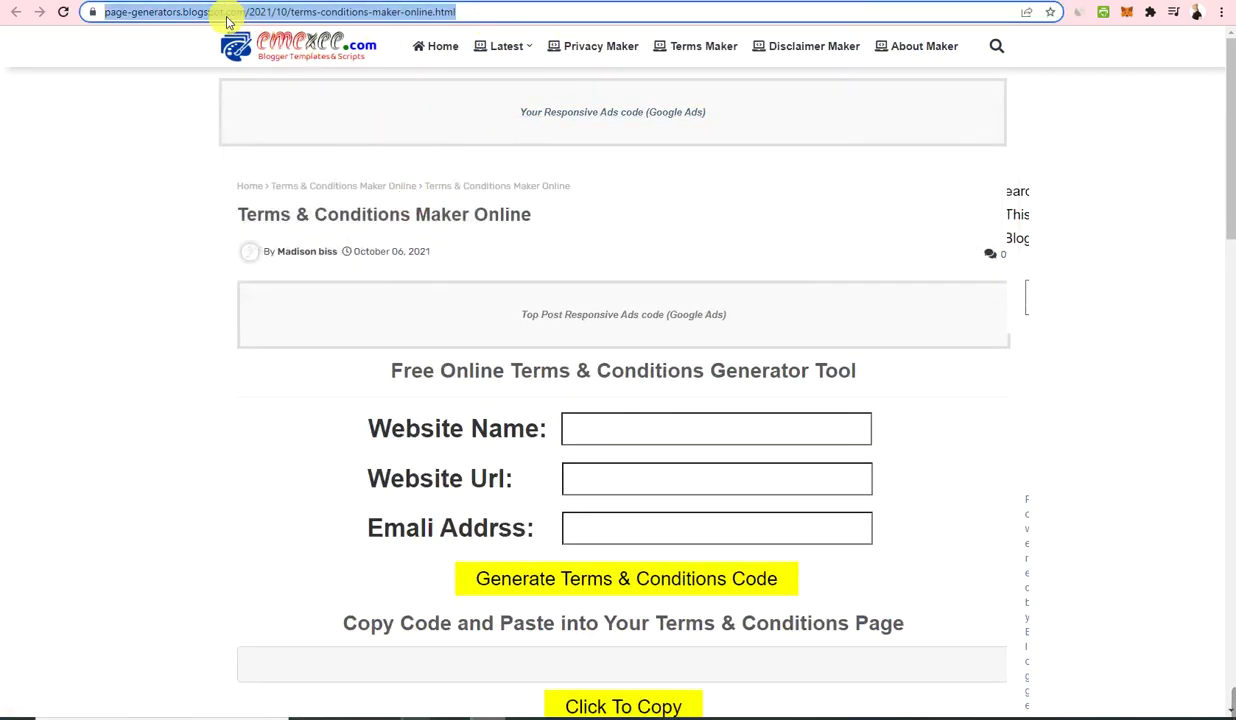
right_click(413, 18)
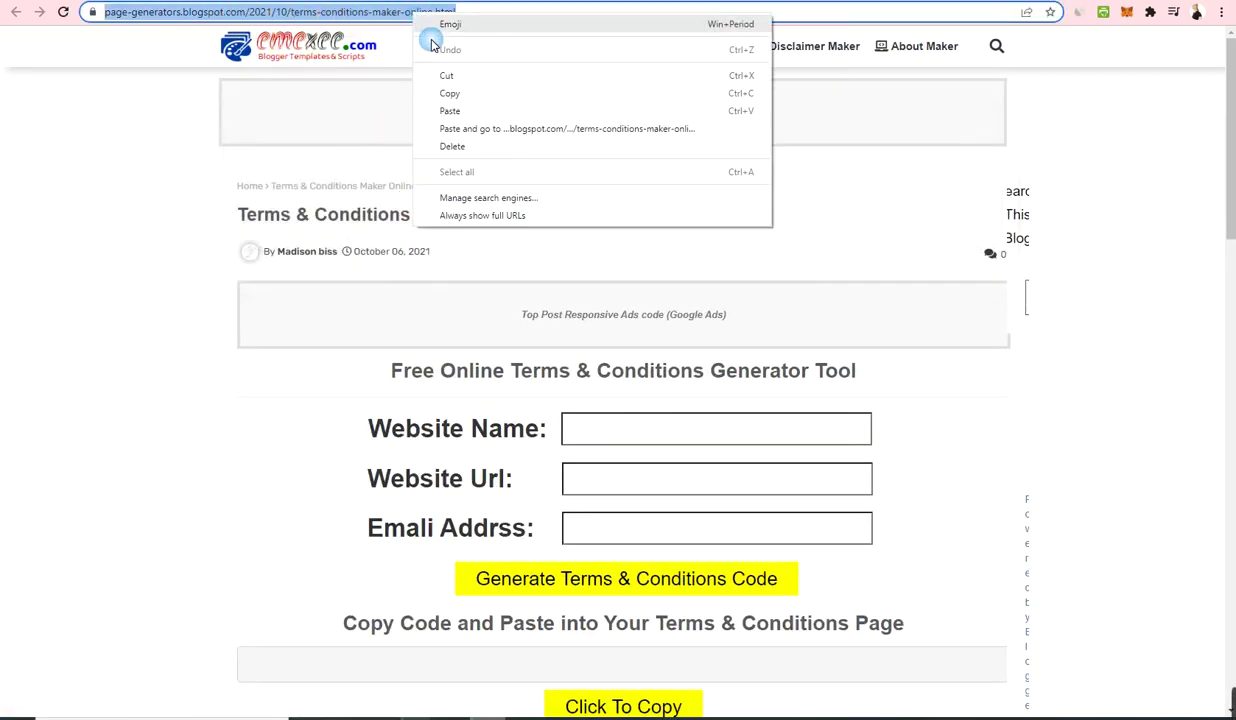
click(458, 95)
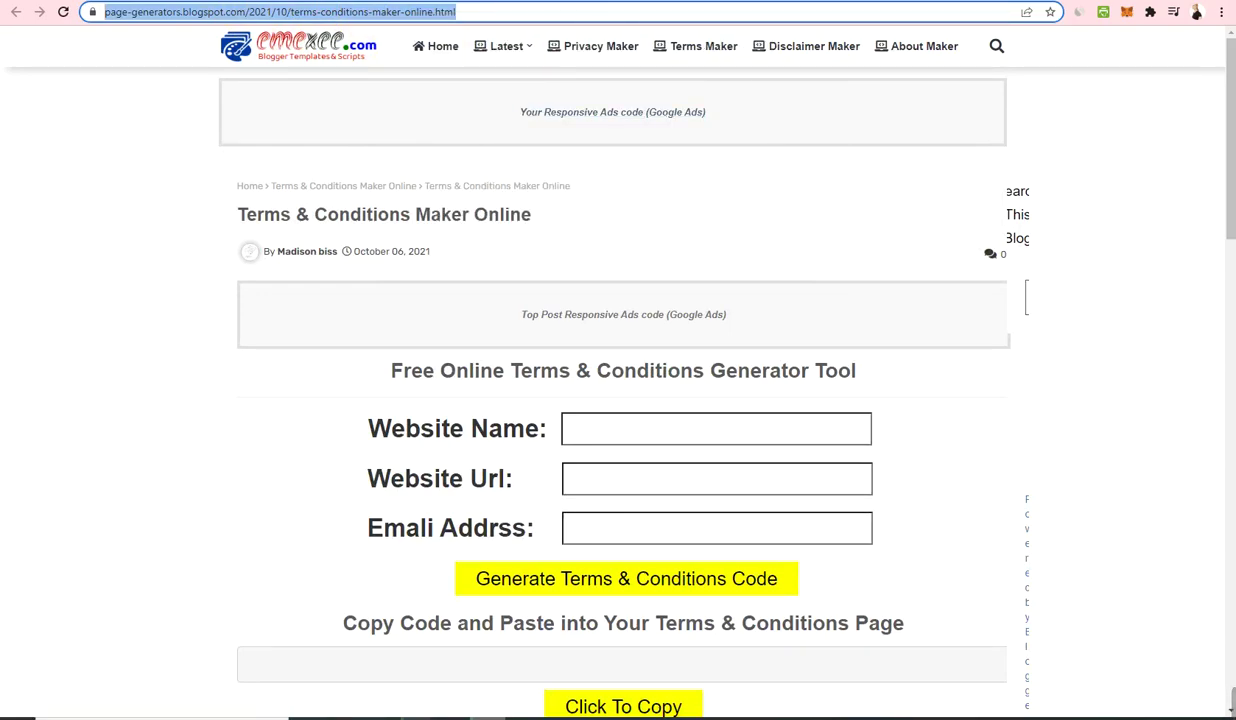
key(ctrl+Tab)
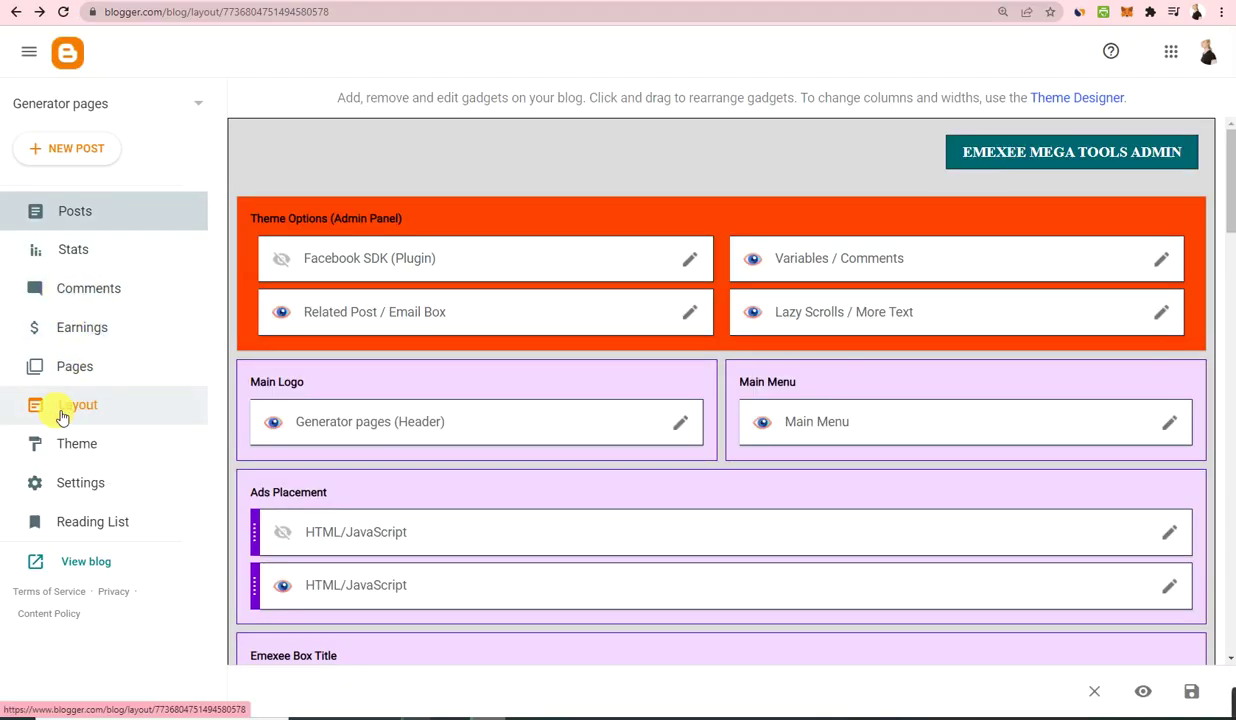
click(1169, 423)
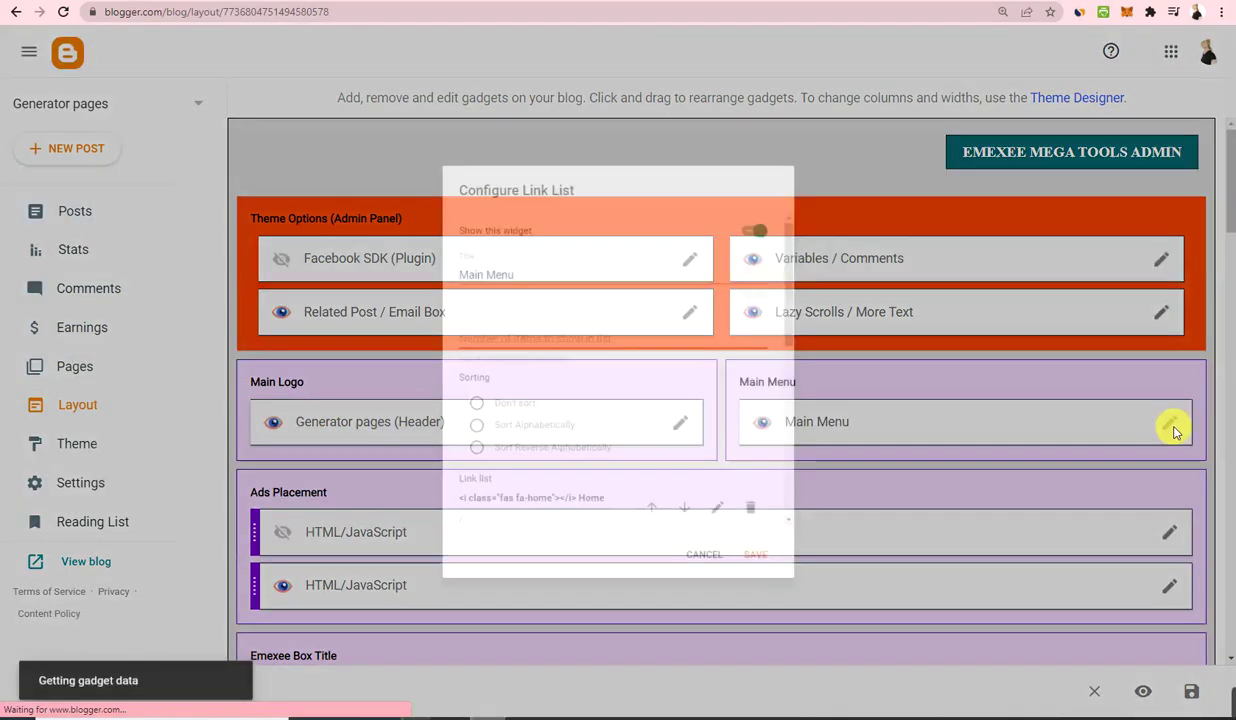
scroll(642, 404, down, 3)
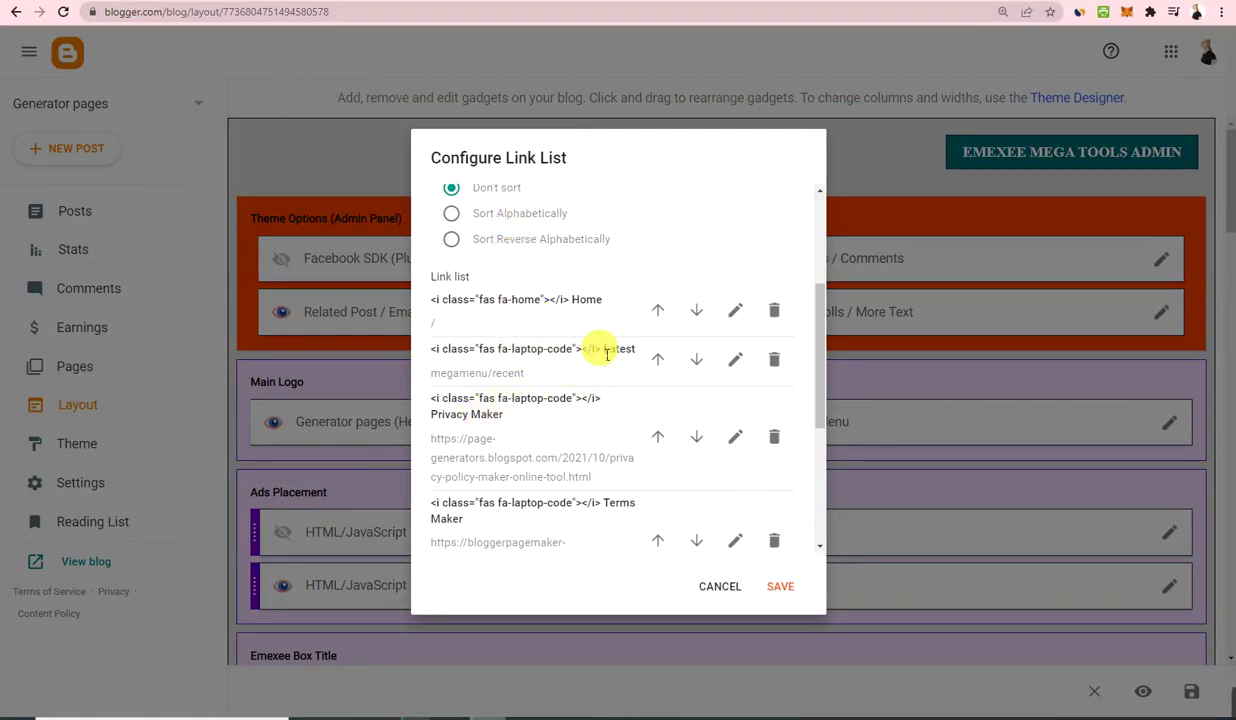
scroll(594, 365, down, 1)
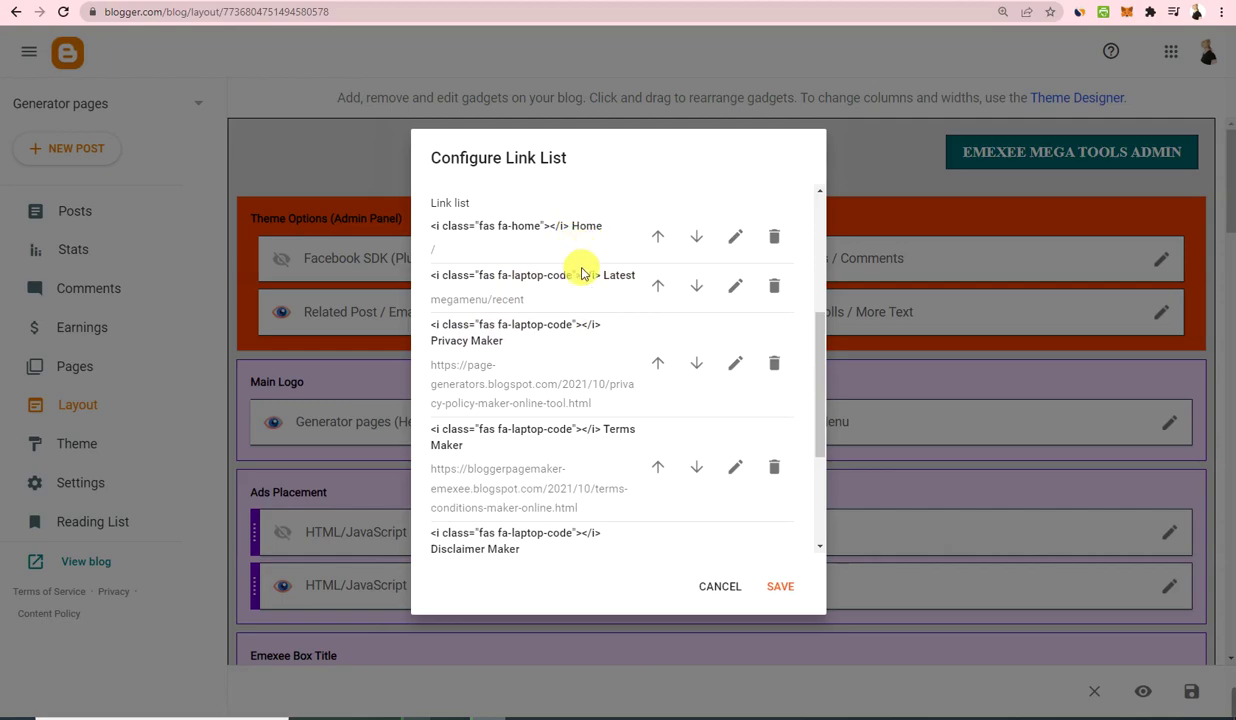
scroll(560, 280, down, 2)
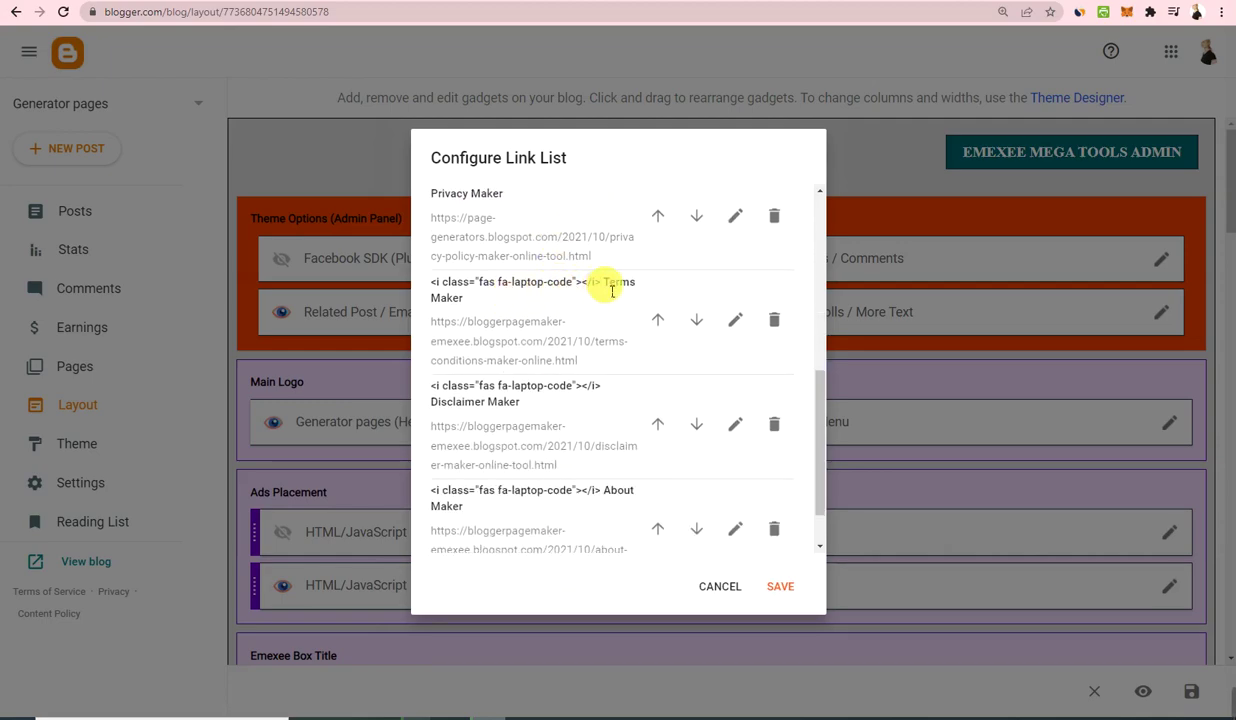
click(731, 320)
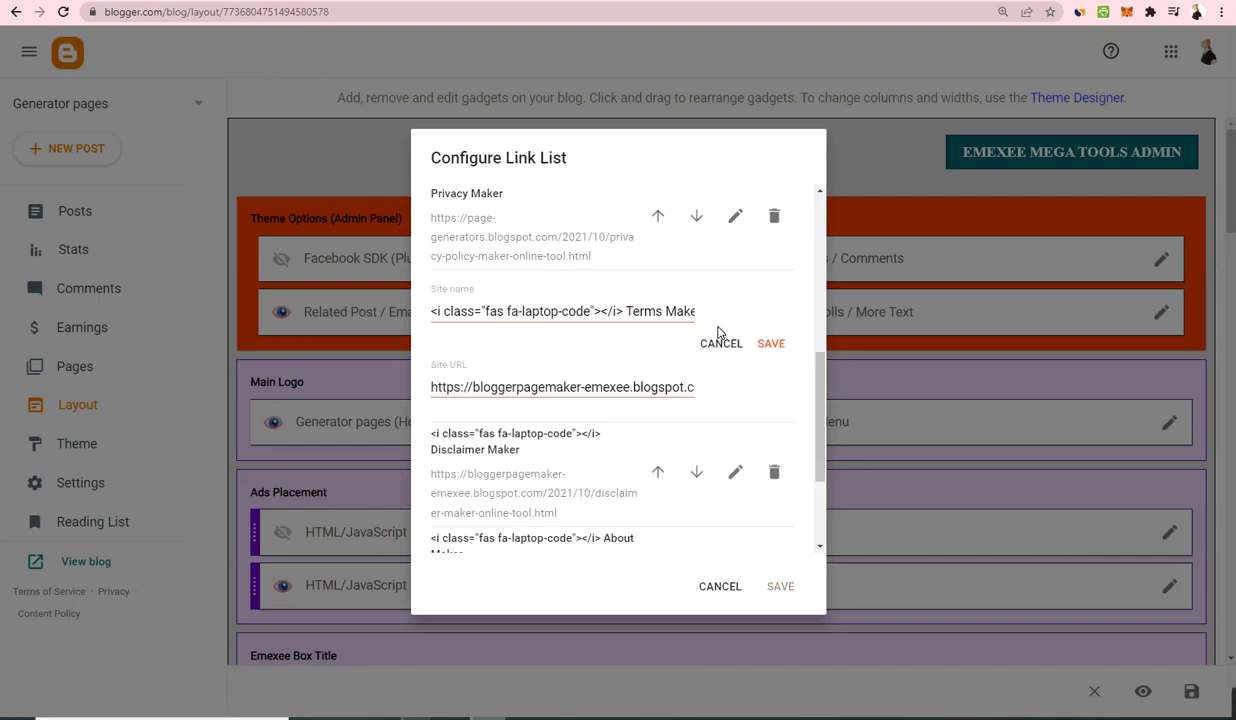
triple_click(578, 388)
key(BackSpace)
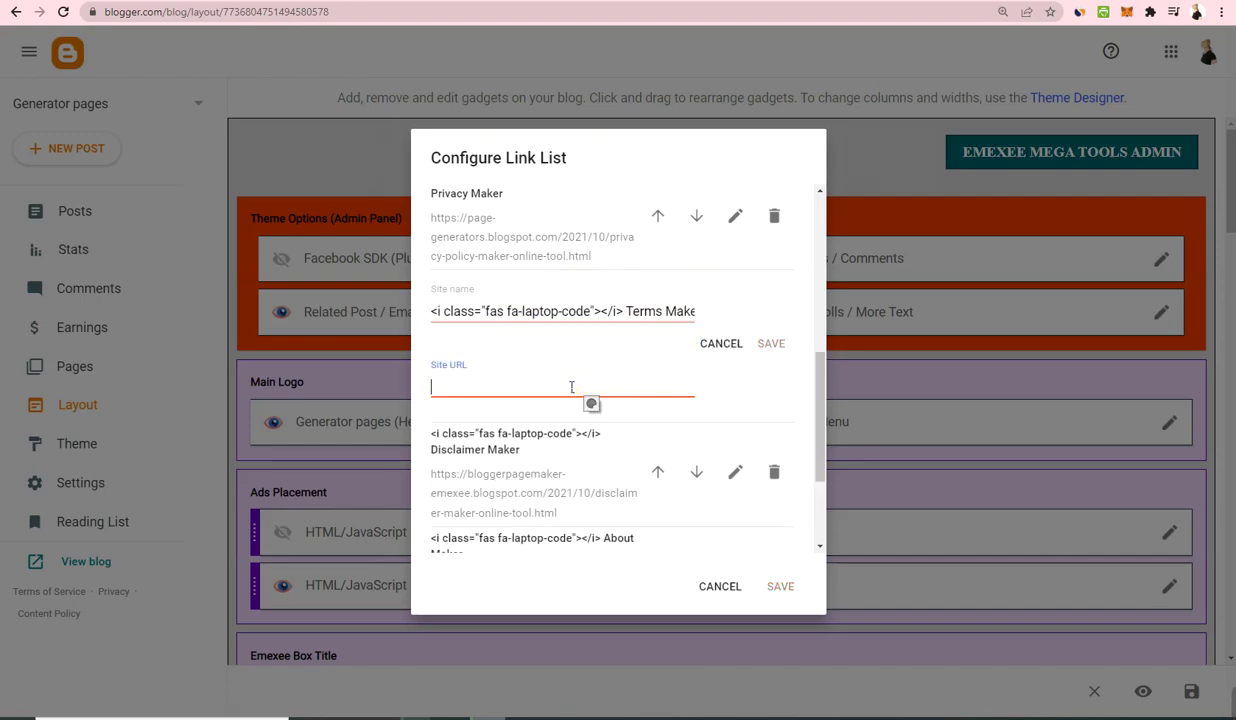
right_click(571, 387)
click(612, 497)
click(781, 343)
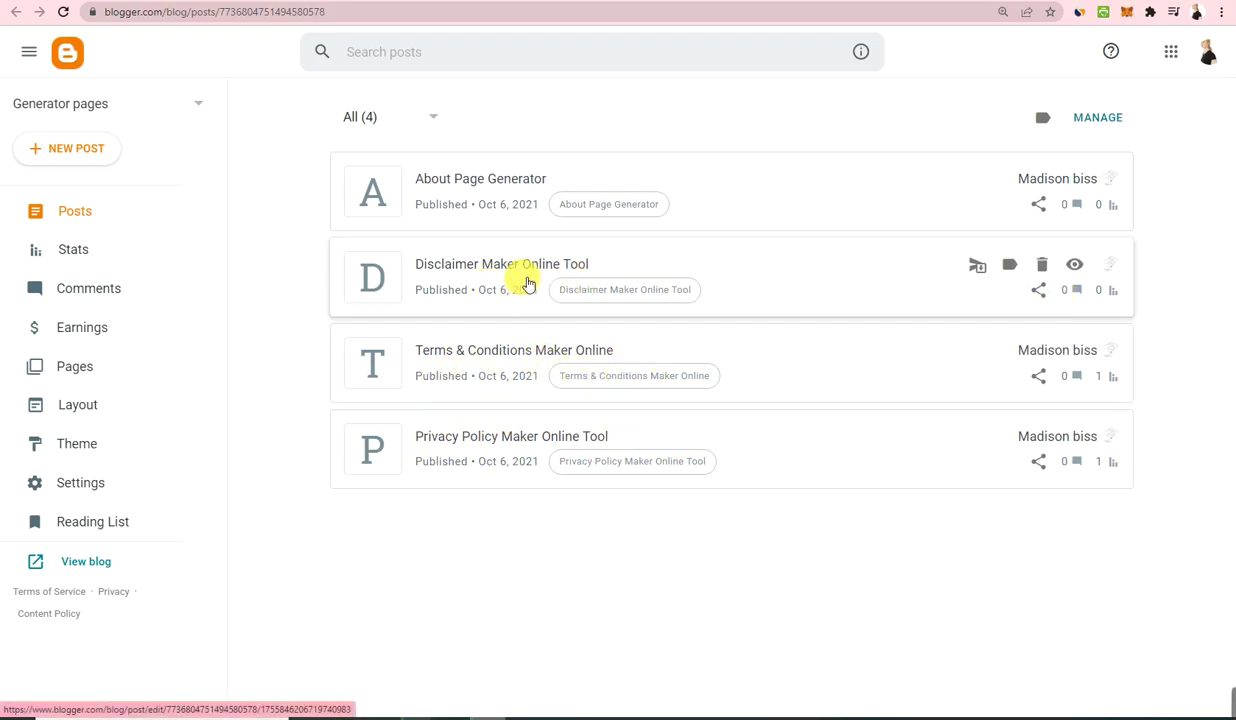
View the published Disclaimer Maker Online Tool post from the list of posts, copy its full URL and close the post.
click(1074, 265)
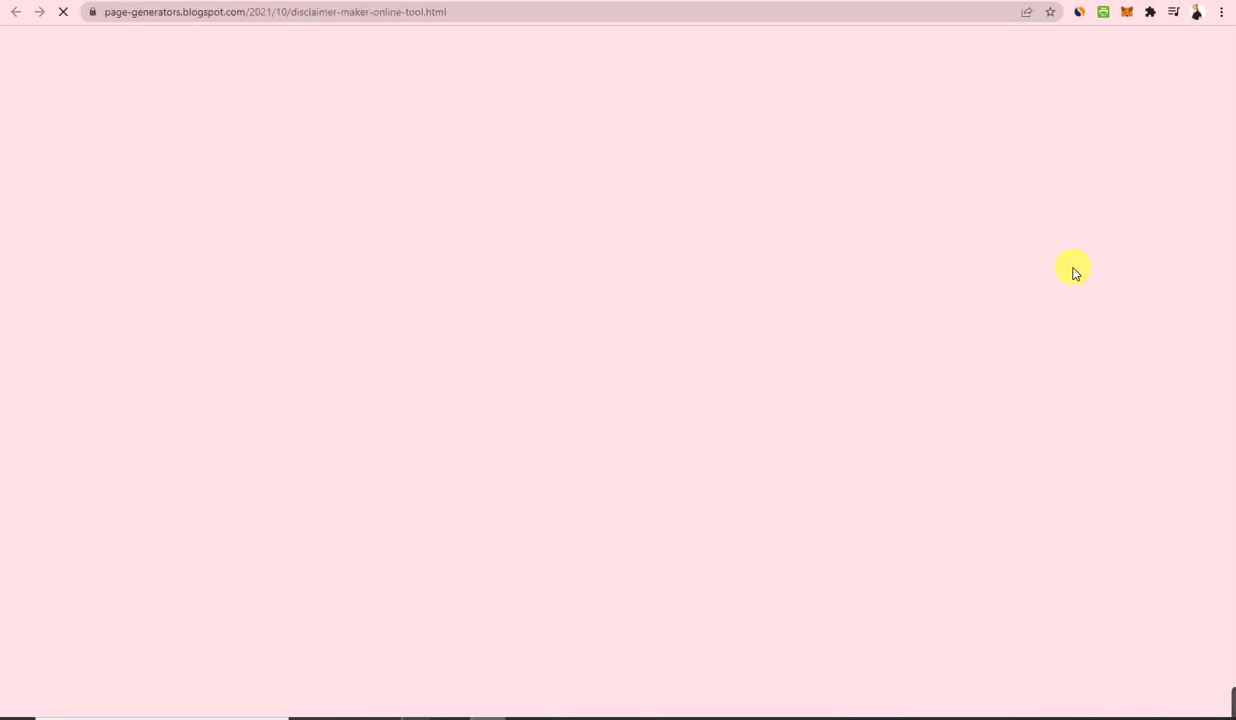
click(405, 13)
key(ctrl+c)
right_click(405, 13)
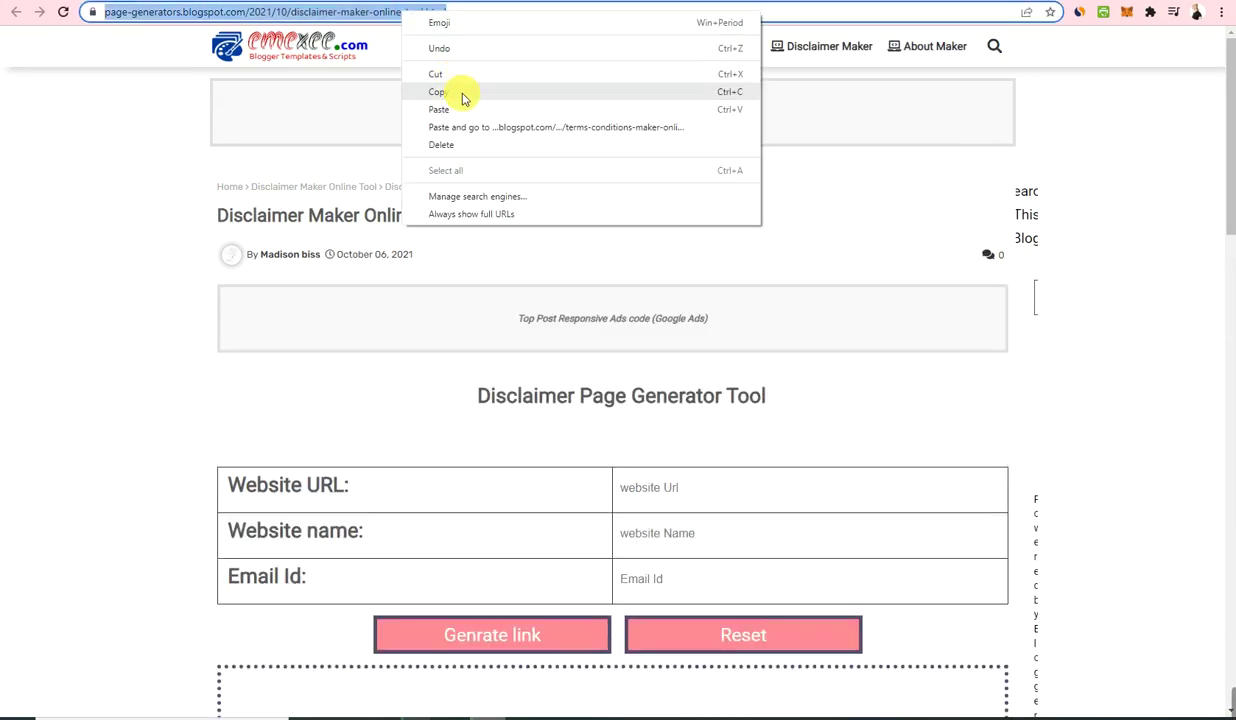
click(448, 97)
key(ctrl+w)
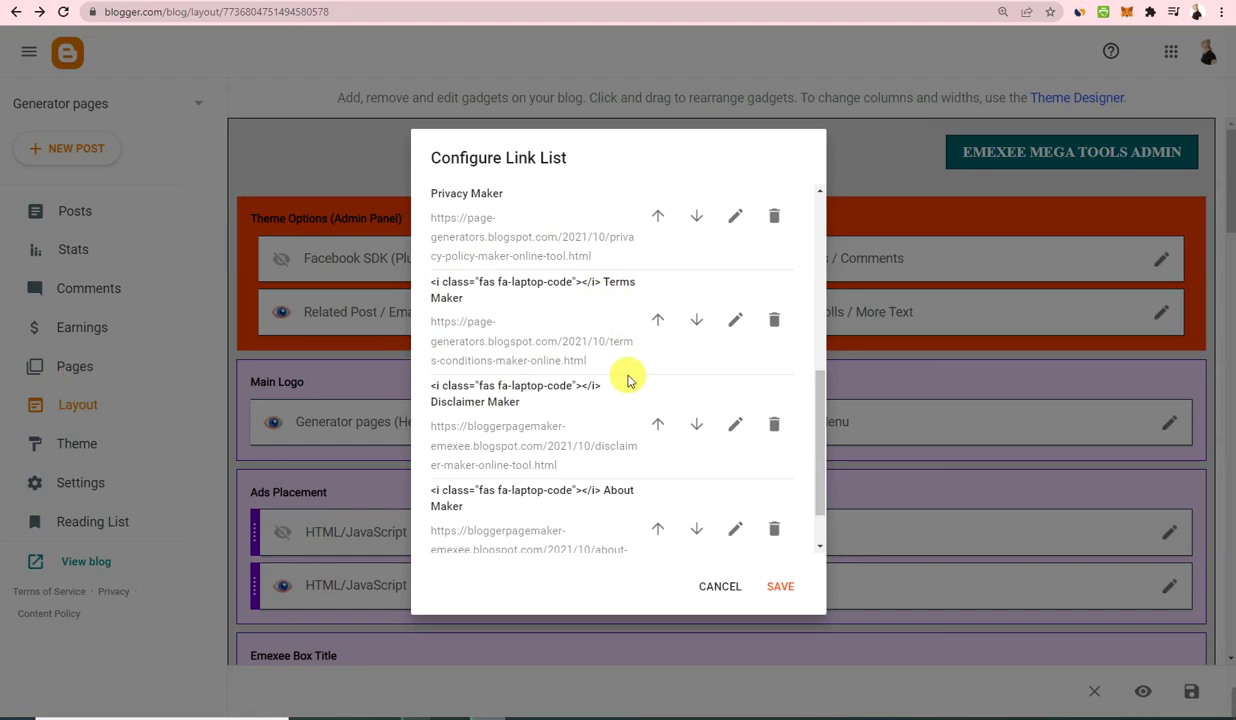
Replace the Disclaimer Maker link's URL with the copied page-generators.blogspot.com/2021/10/disclaimer-maker-online-tool.html address and save that link.
scroll(633, 385, down, 1)
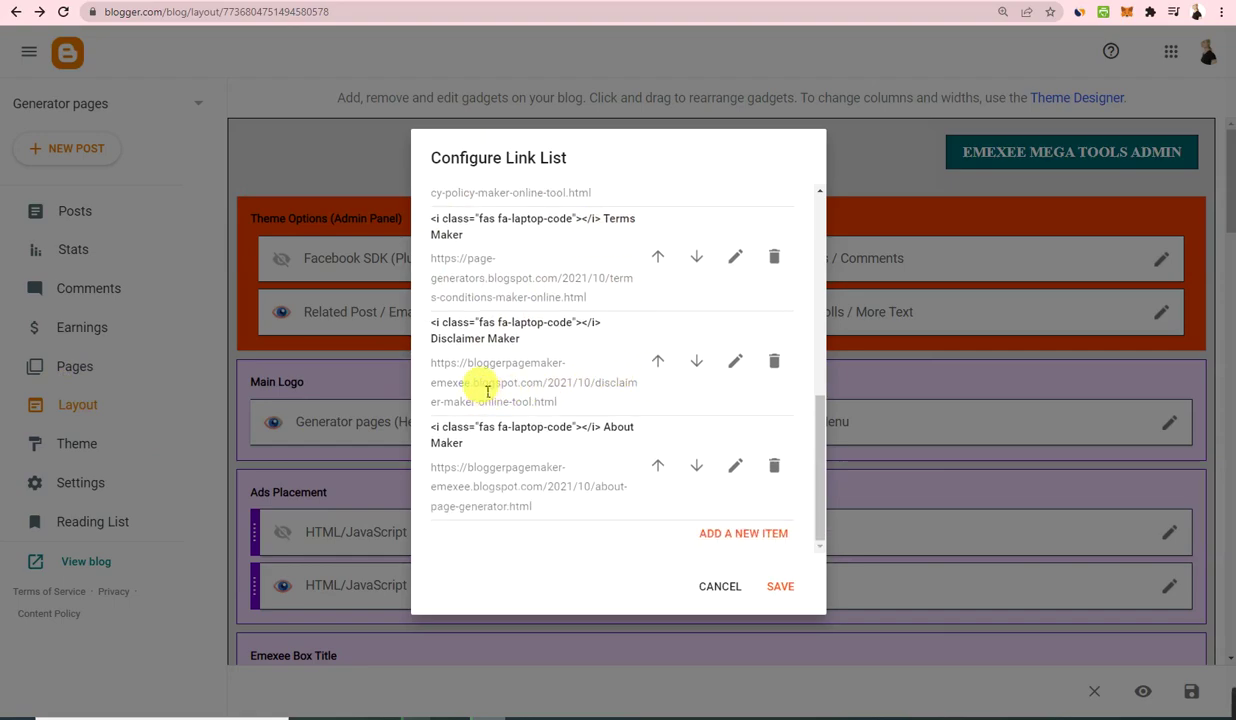
click(735, 361)
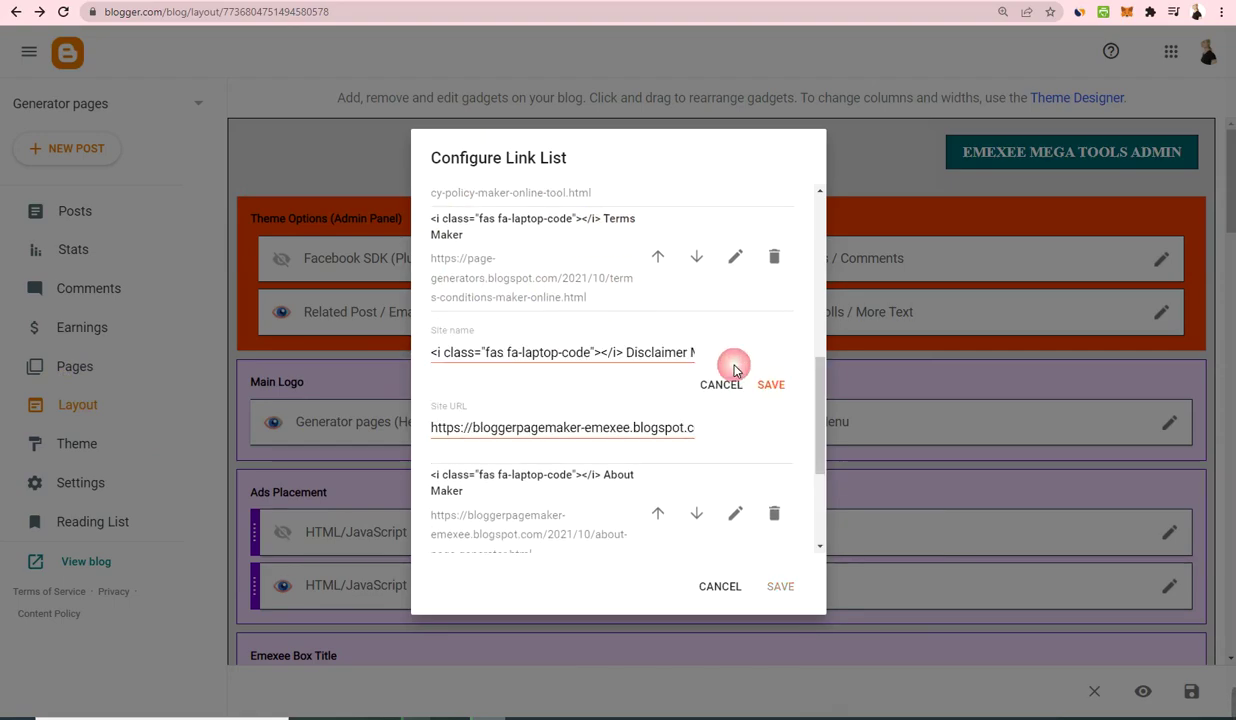
double_click(607, 427)
key(ctrl+a)
key(BackSpace)
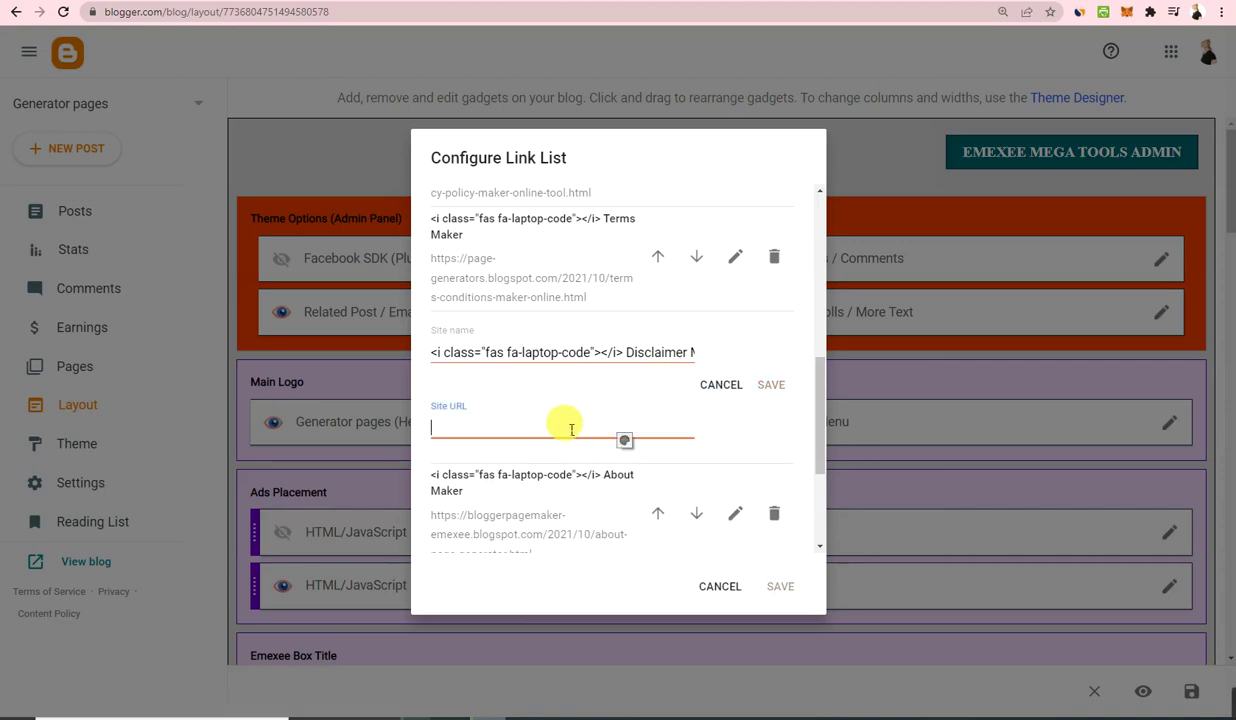
right_click(565, 430)
click(600, 546)
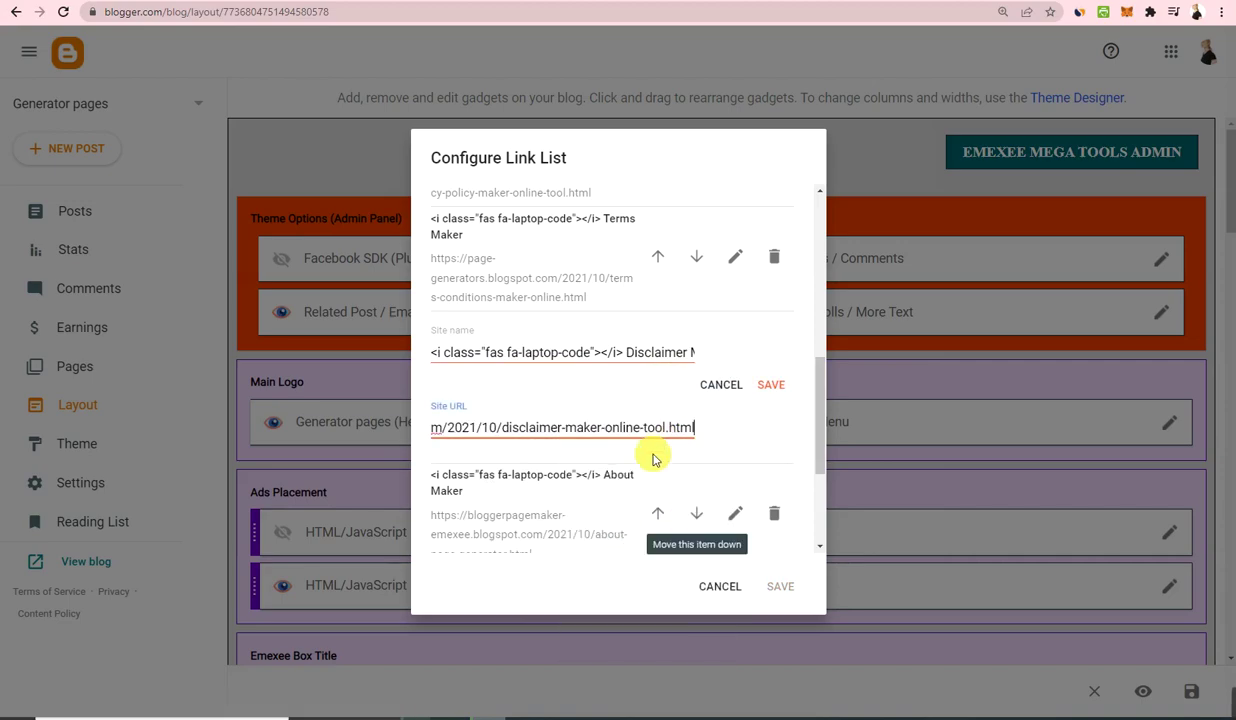
click(771, 385)
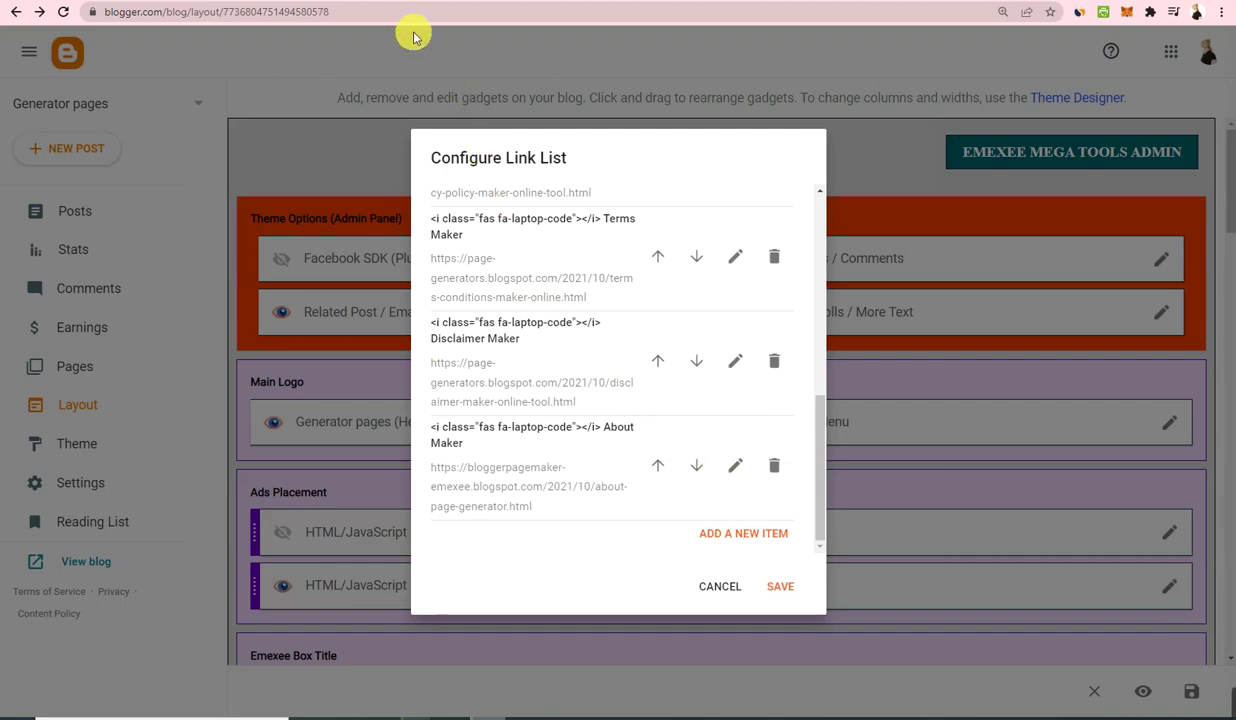
From the blog's list of posts, view the published About Page Generator post and copy its full URL.
key(ctrl+Tab)
key(ctrl+Tab)
key(ctrl+Tab)
key(ctrl+Tab)
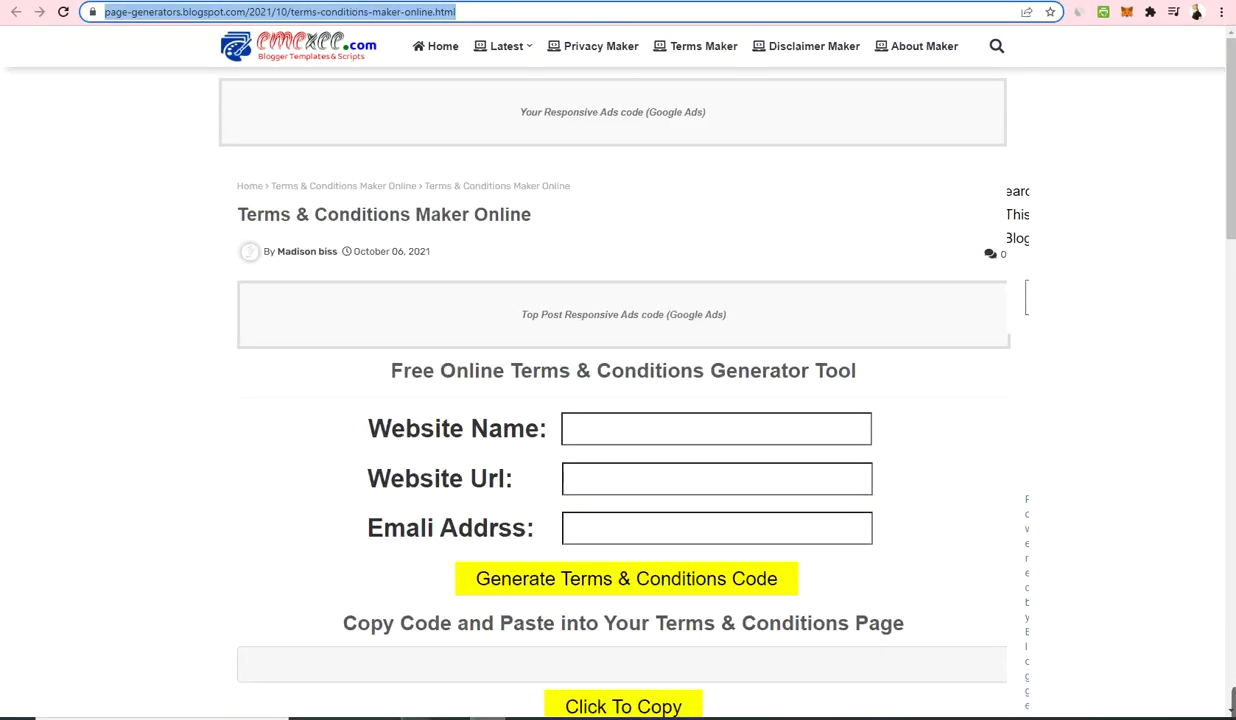
key(ctrl+Tab)
key(ctrl+Tab)
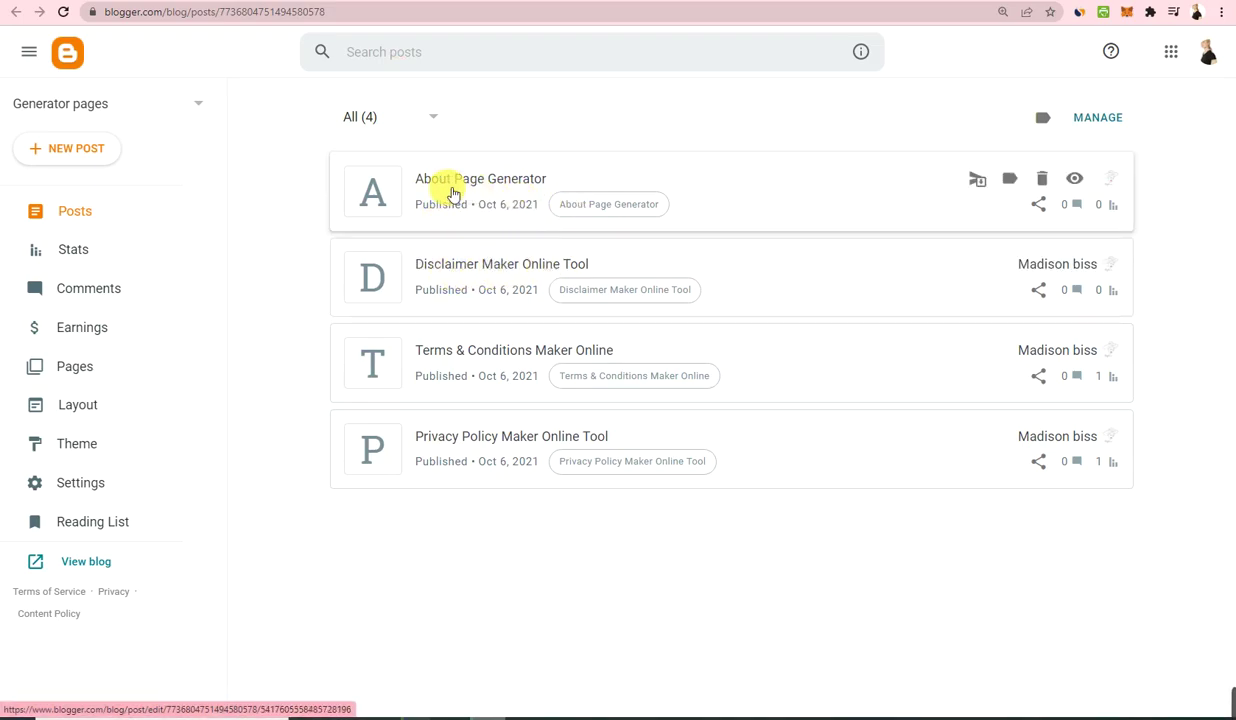
click(1076, 180)
click(548, 14)
key(ctrl+c)
right_click(548, 12)
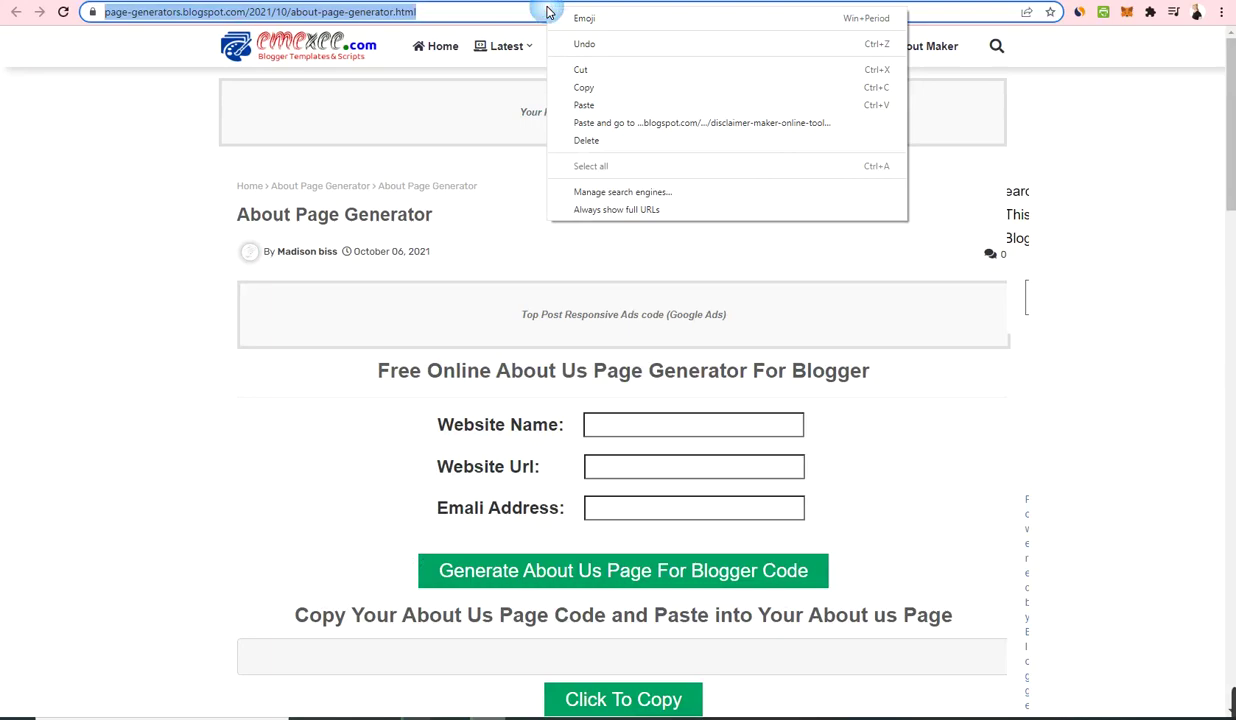
click(600, 88)
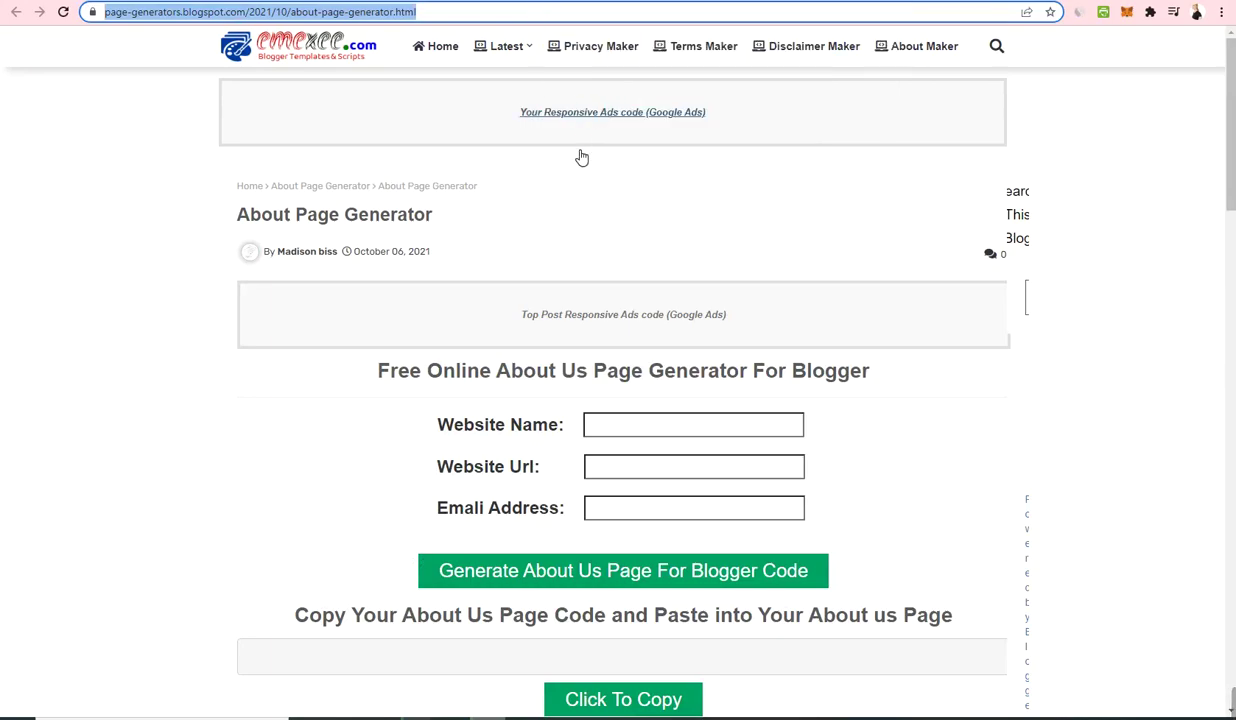
In the Main Menu gadget, replace the About Maker link's URL with the copied page-generators.blogspot.com/2021/10/about-page-generator.html address and save that link.
click(355, 2)
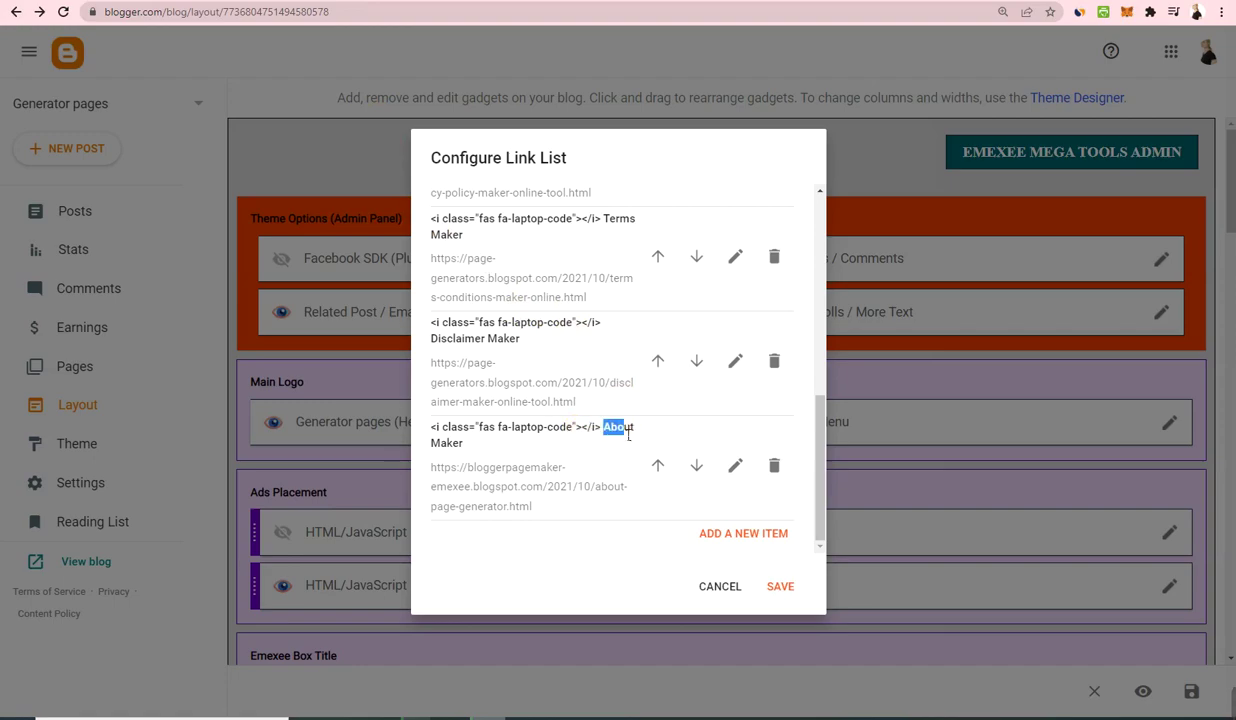
click(735, 465)
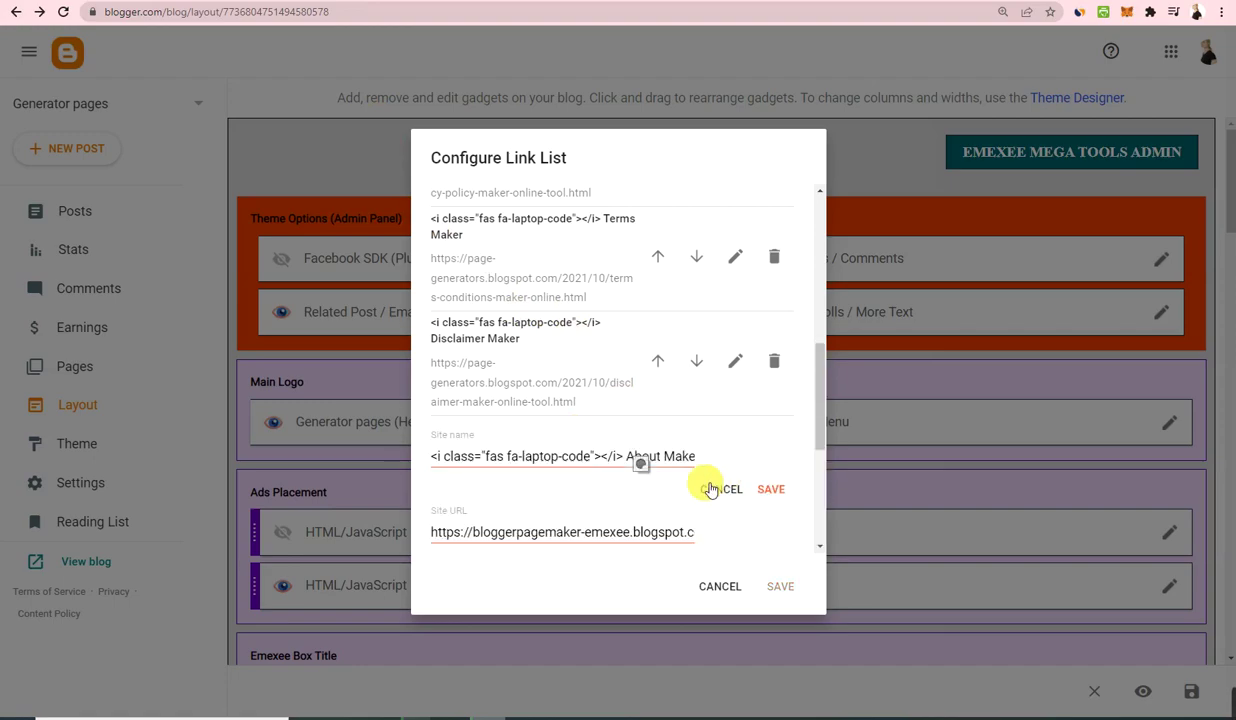
triple_click(597, 522)
right_click(588, 525)
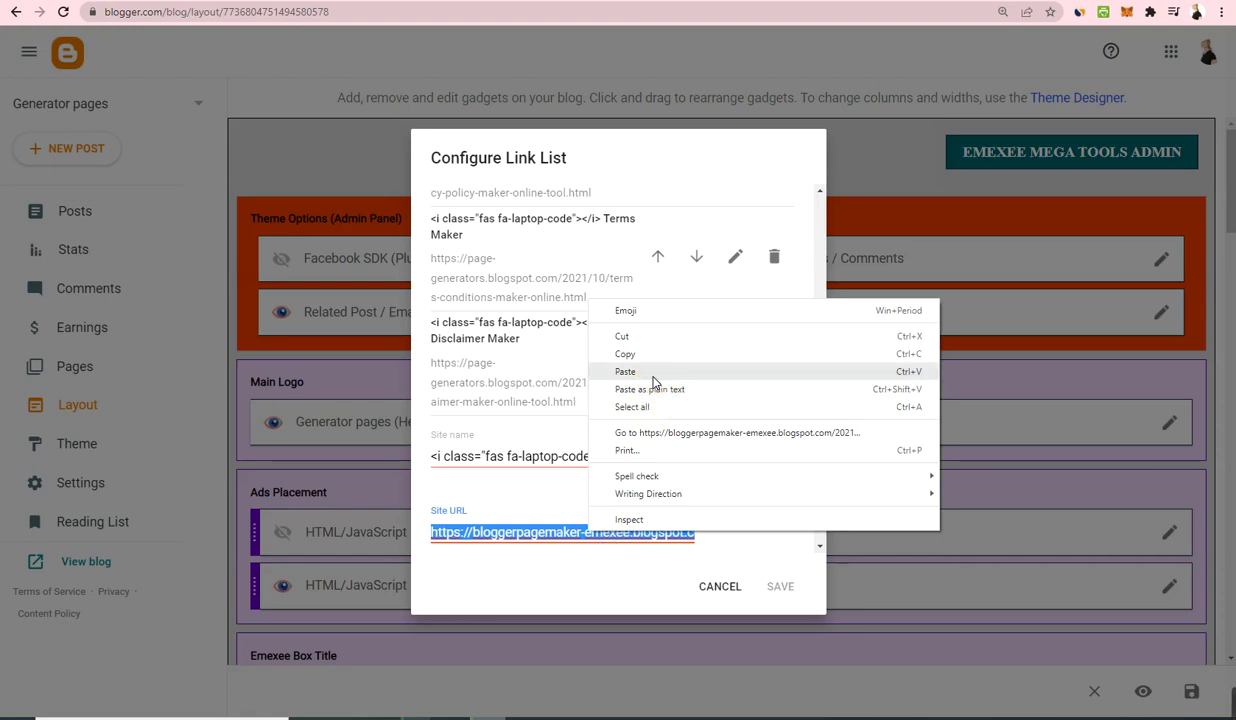
click(653, 372)
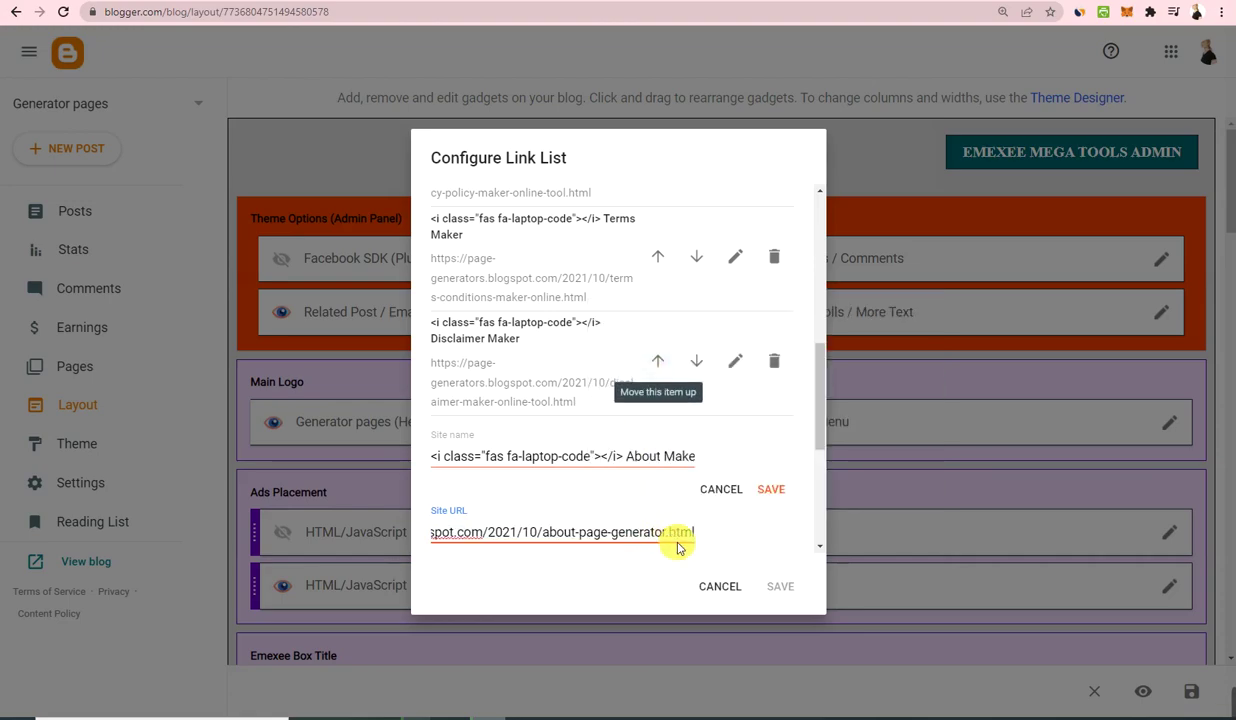
drag(682, 535, 417, 548)
text(ml)
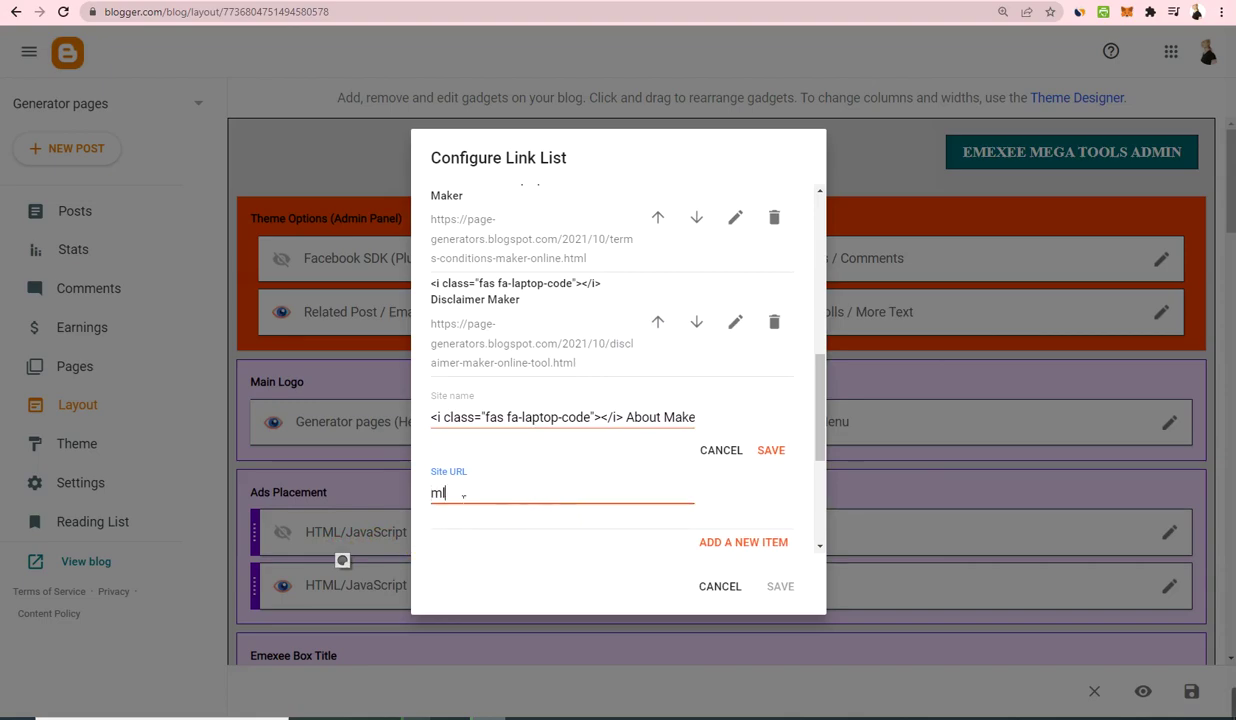
right_click(522, 494)
click(590, 374)
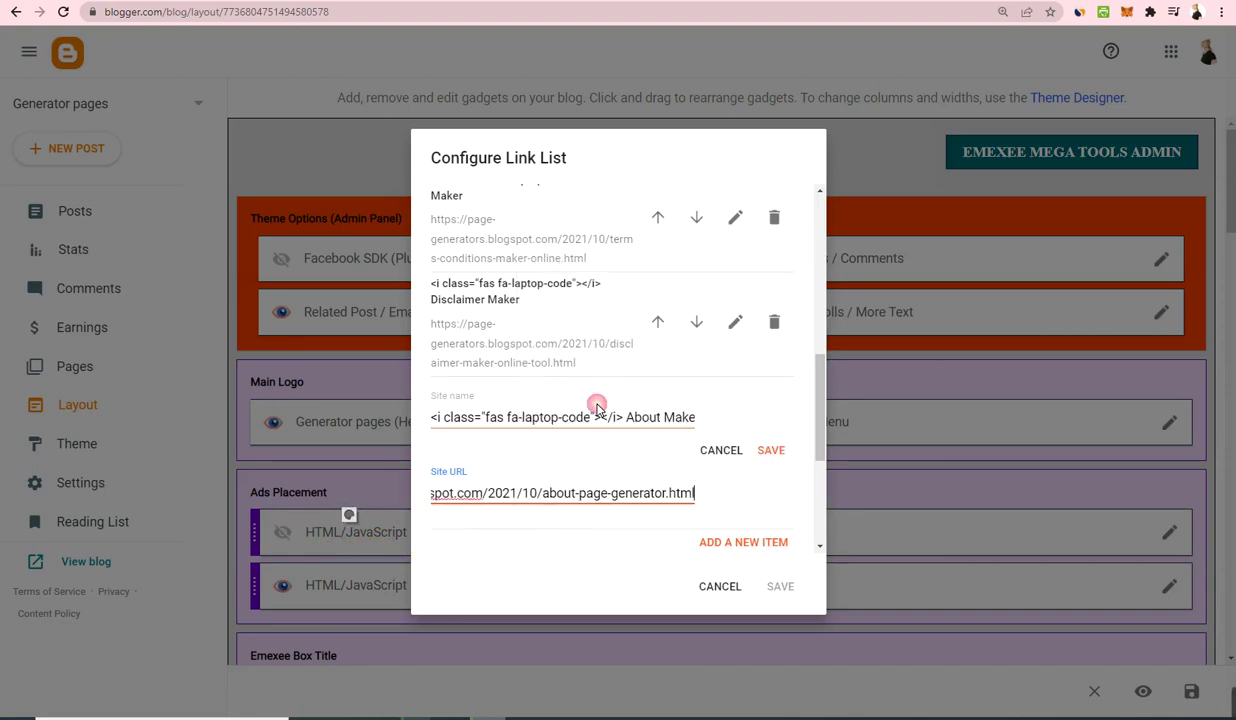
click(772, 452)
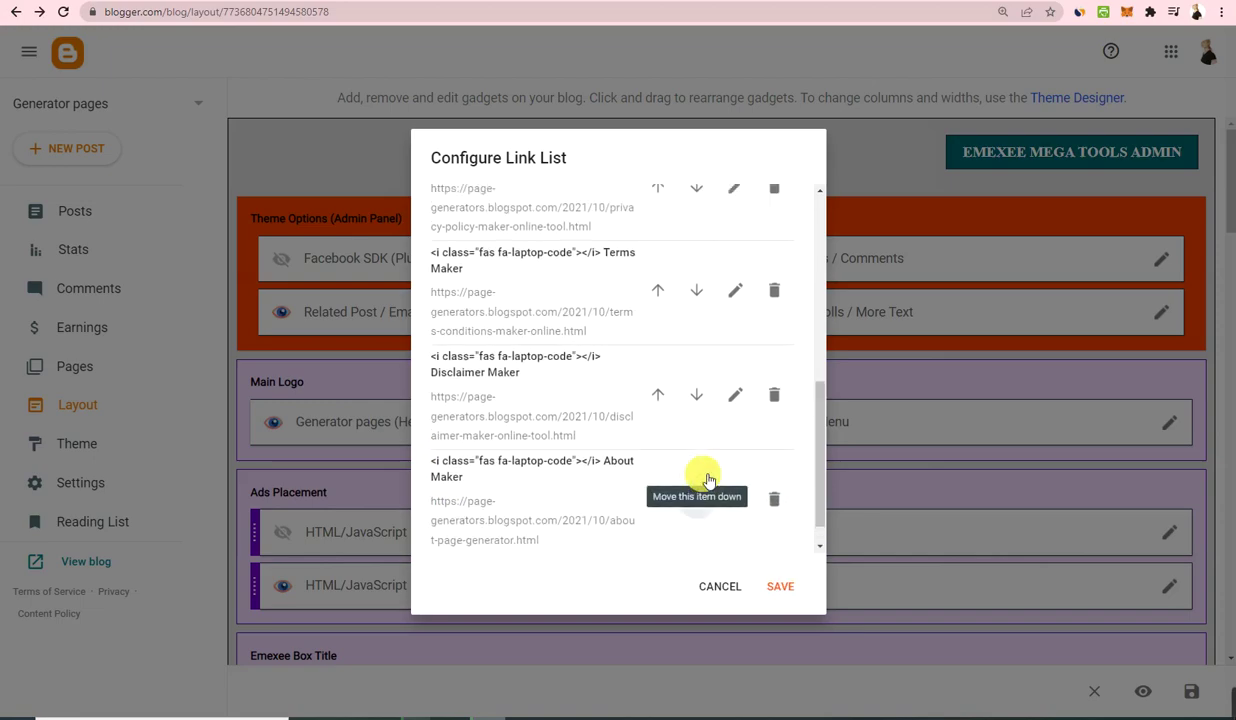
View the blog's home page and check the entries of its main menu.
scroll(709, 478, up, 10)
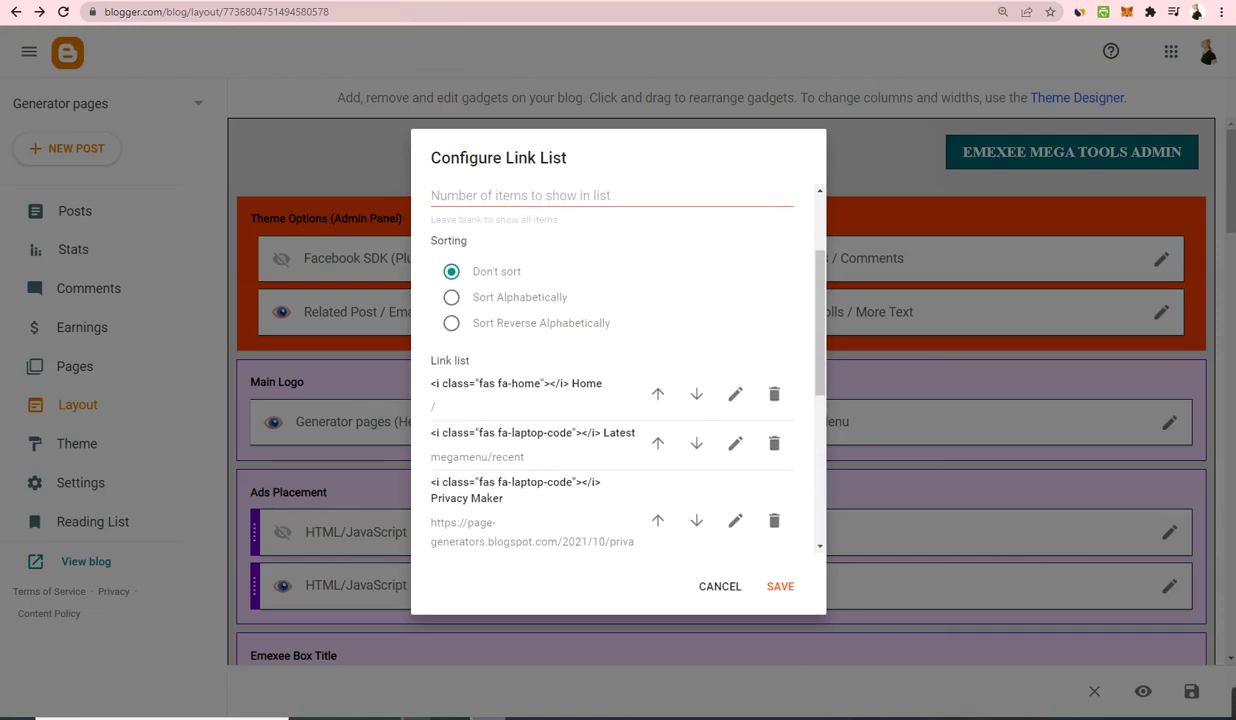
click(465, 10)
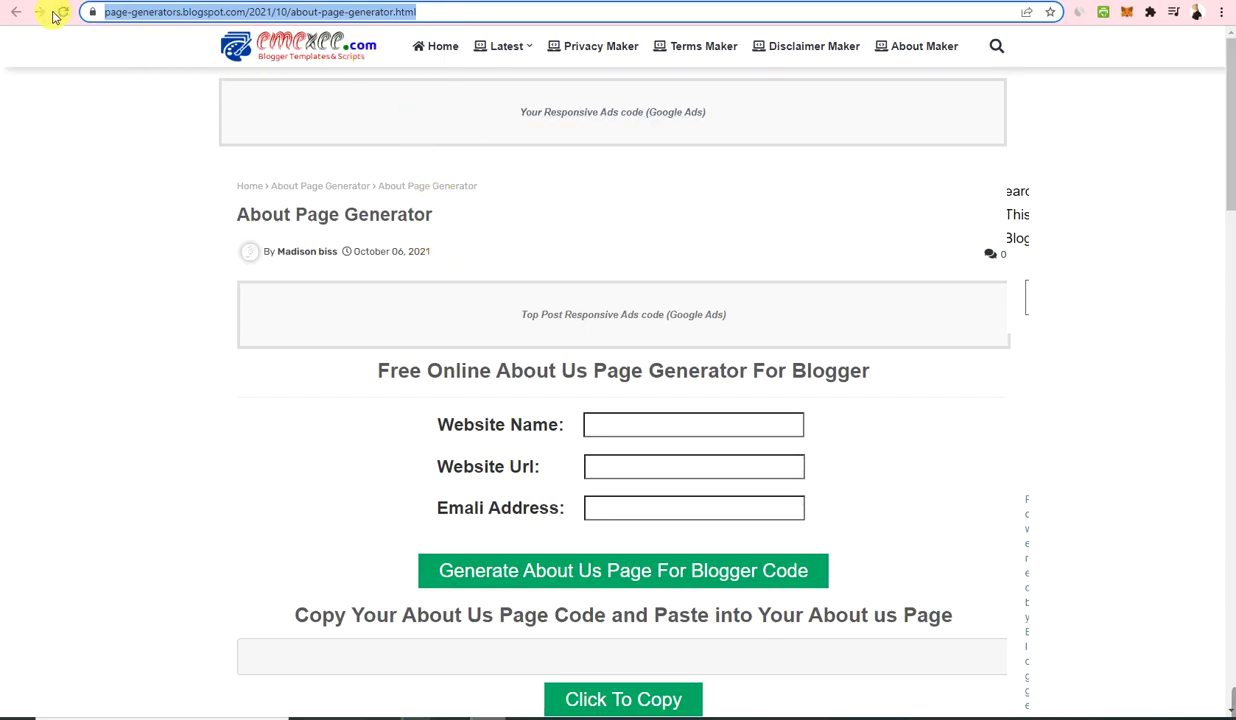
click(240, 45)
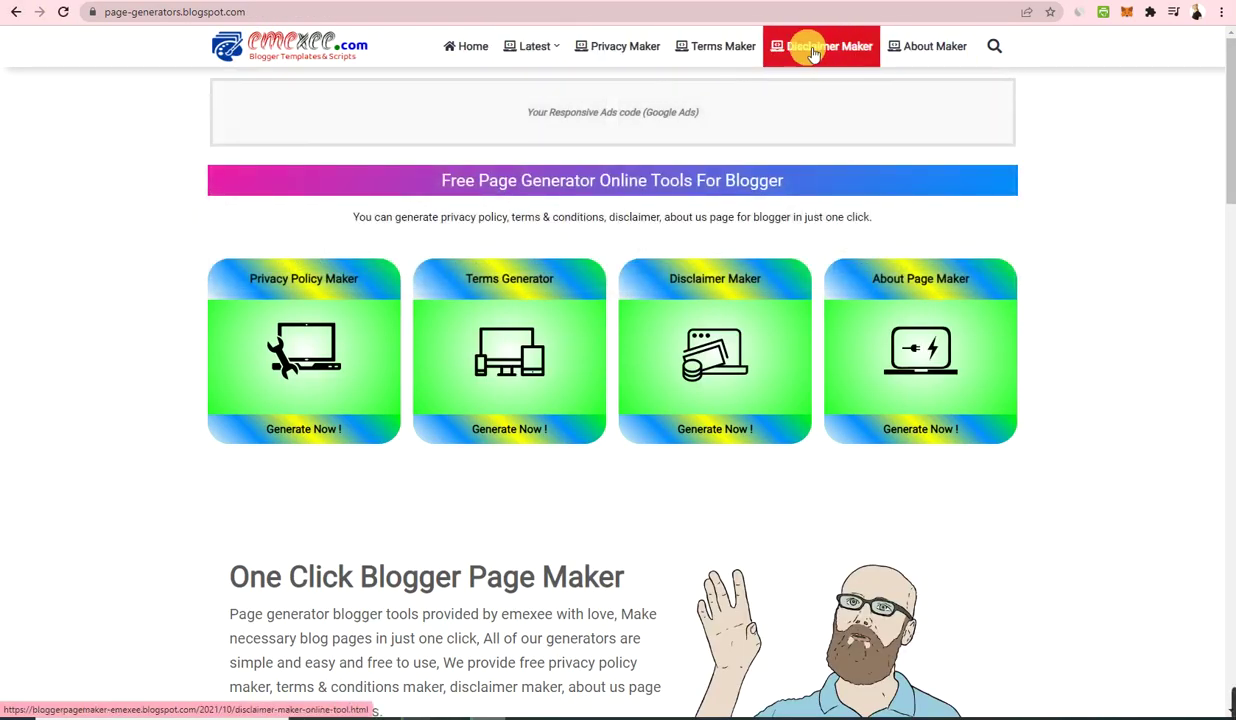
mouse_move(556, 52)
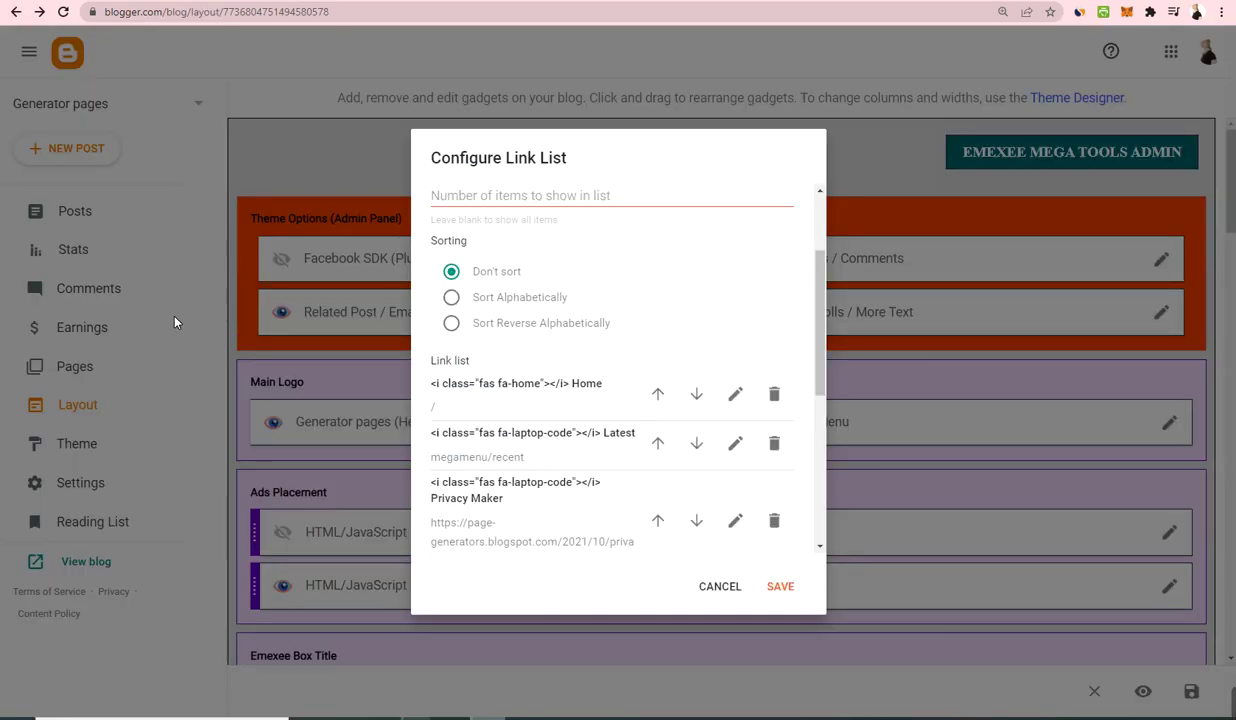
Rename the Latest link to Blog, keeping its megamenu/recent URL, and save the link and the Main Menu gadget.
scroll(592, 430, down, 1)
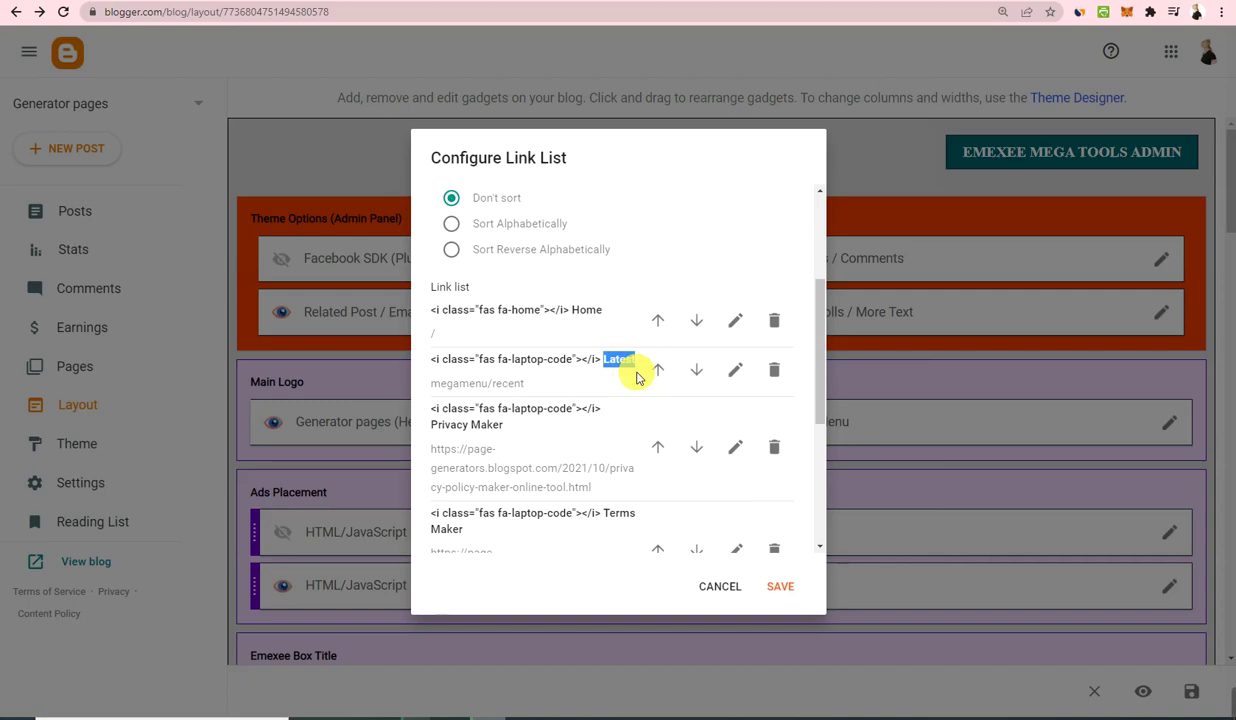
click(737, 370)
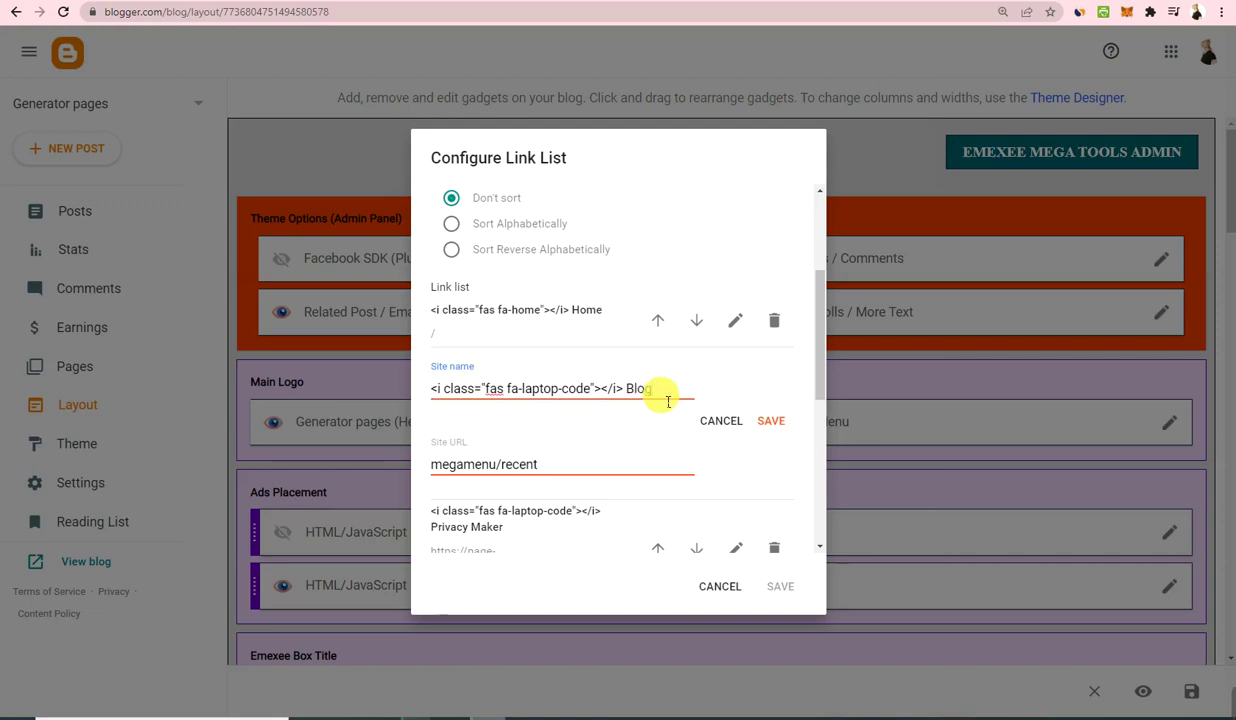
click(566, 469)
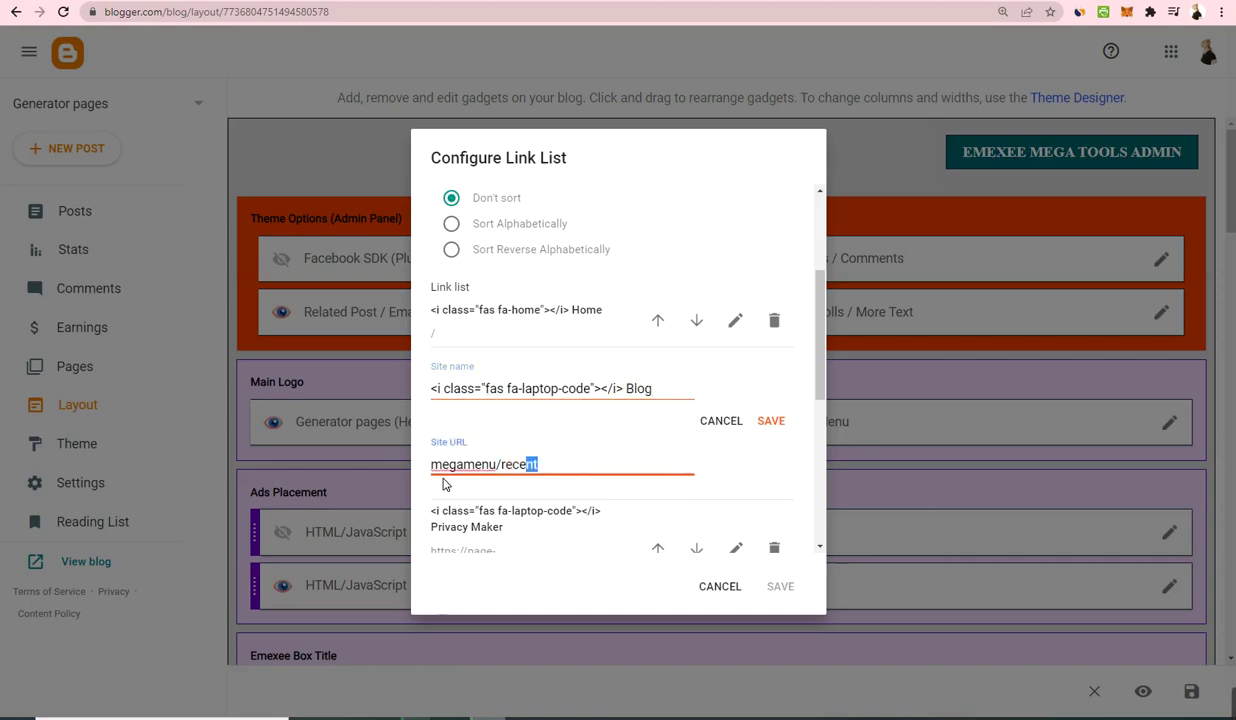
drag(604, 480, 497, 477)
triple_click(625, 463)
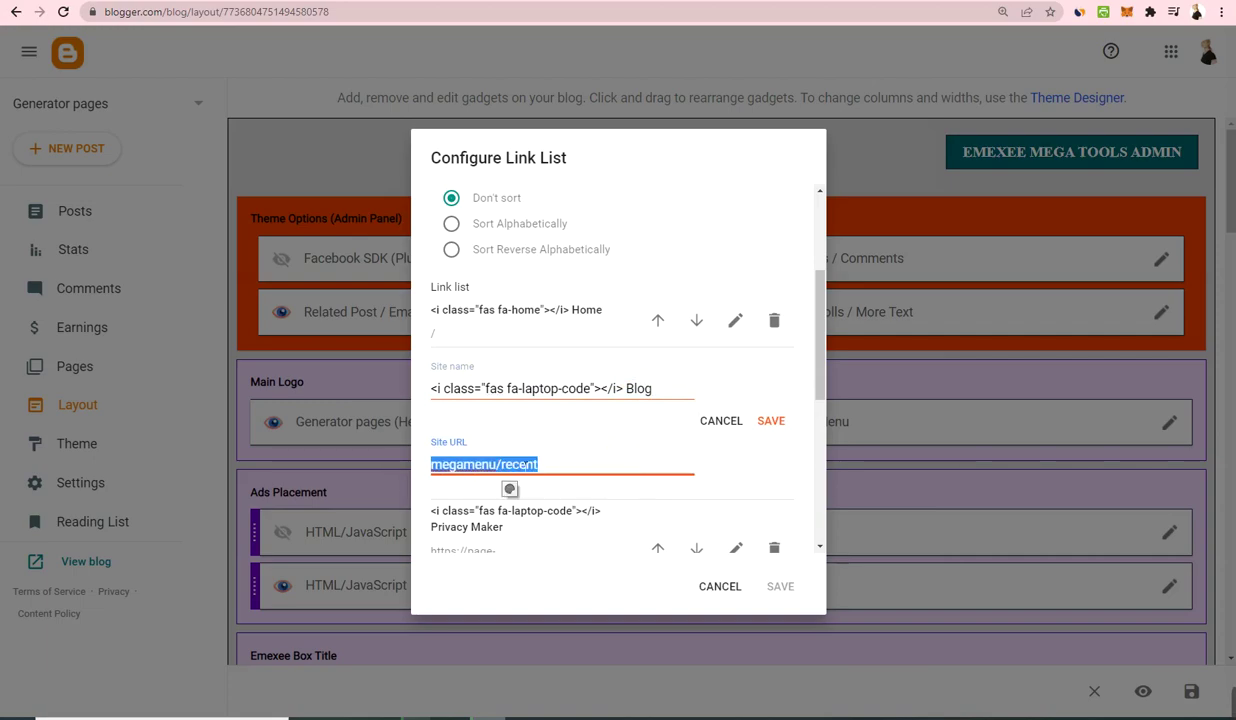
triple_click(562, 466)
drag(441, 466, 895, 440)
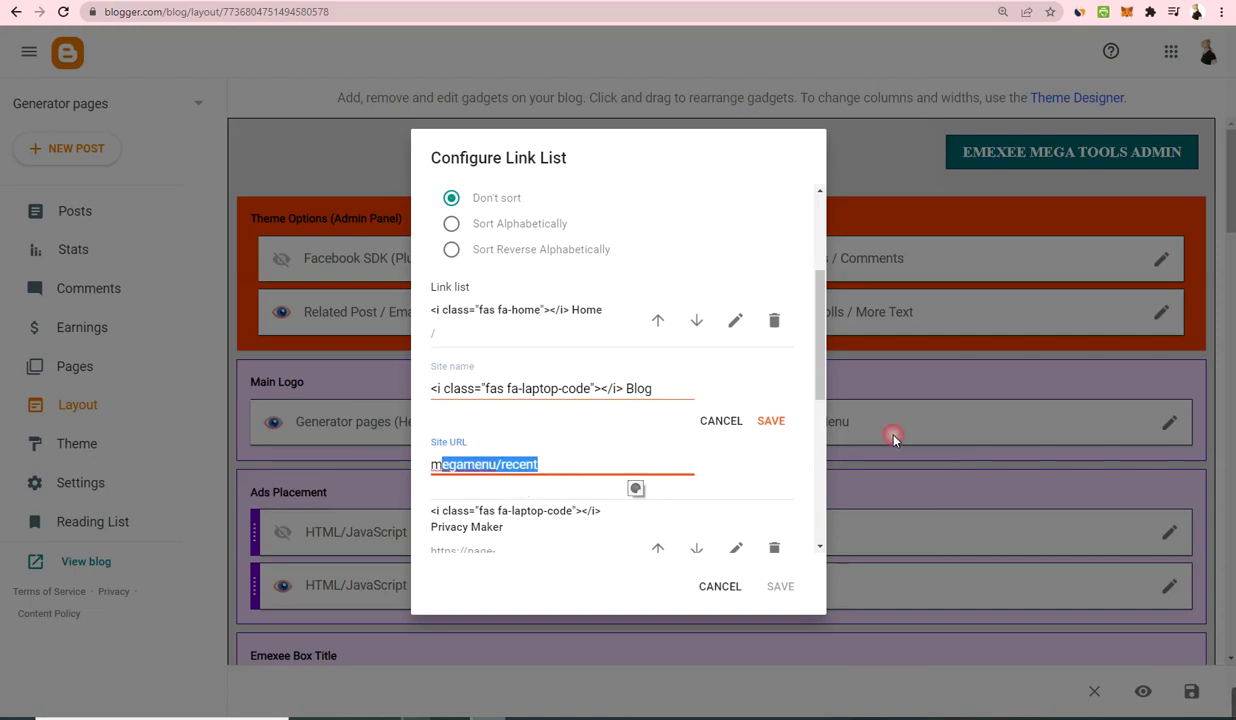
click(772, 422)
click(784, 585)
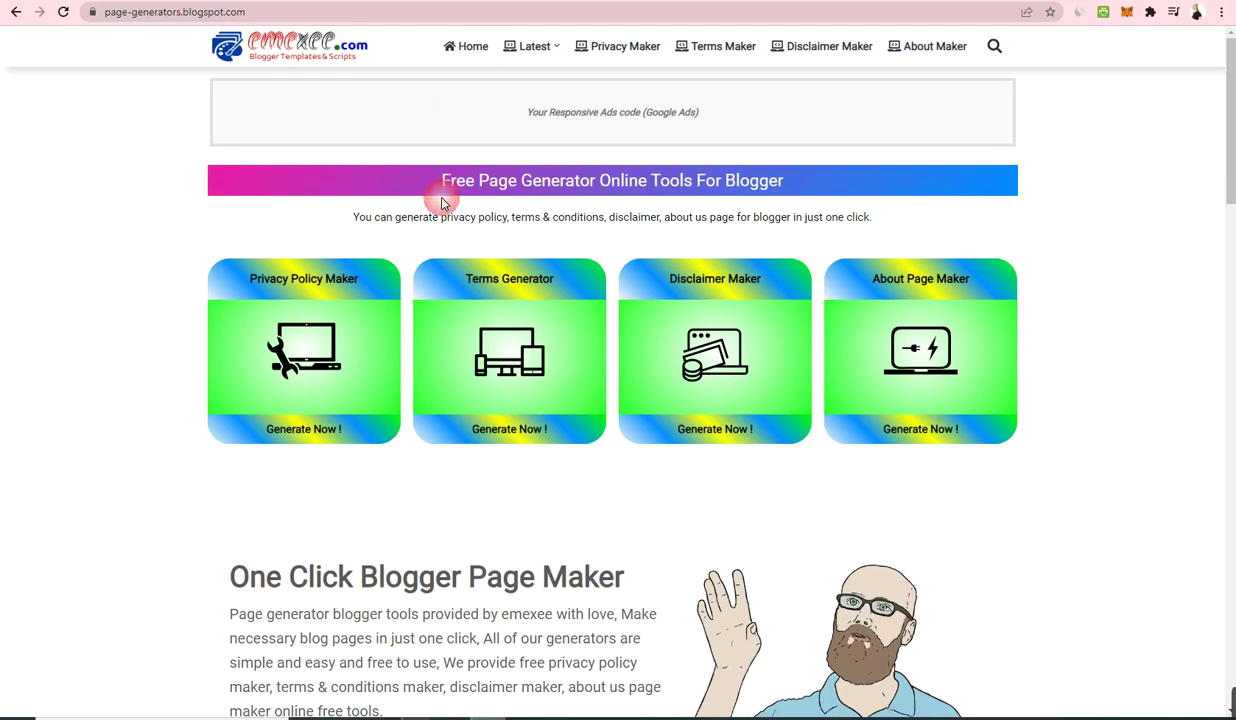
Reload the blog's home page, open its Privacy Maker tool and test generating a policy with "i" as website URL, name and email address.
click(300, 48)
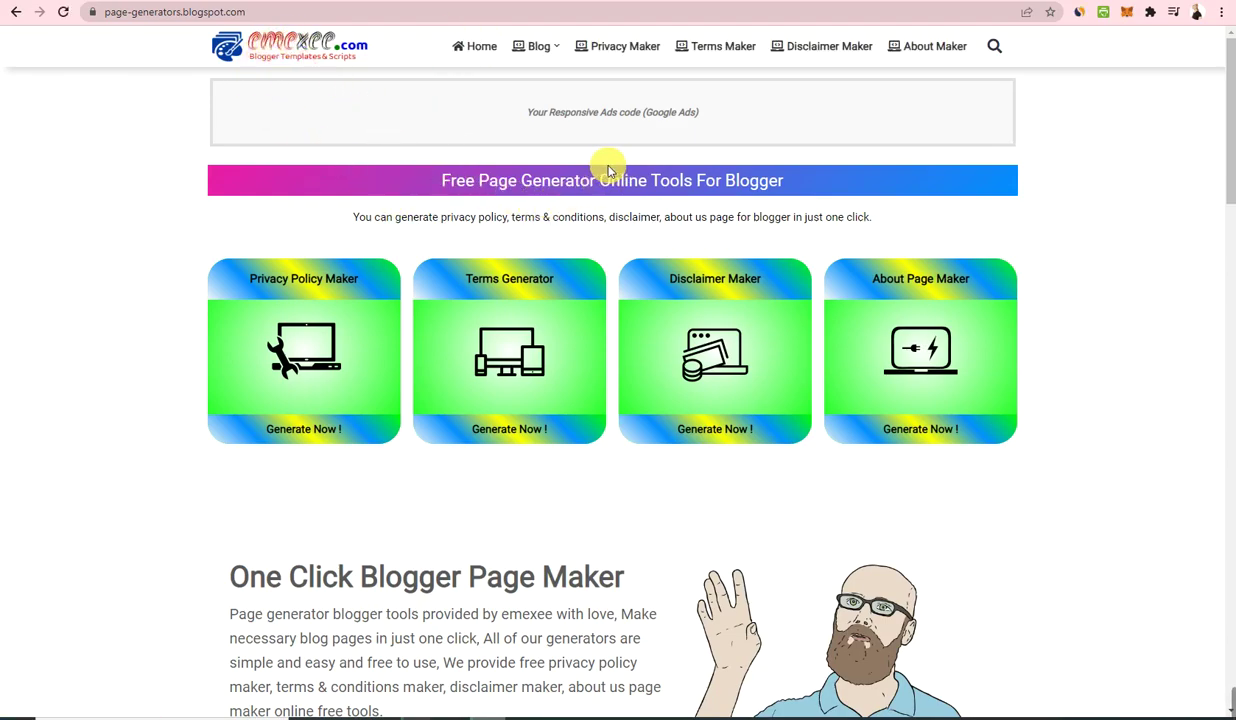
click(628, 55)
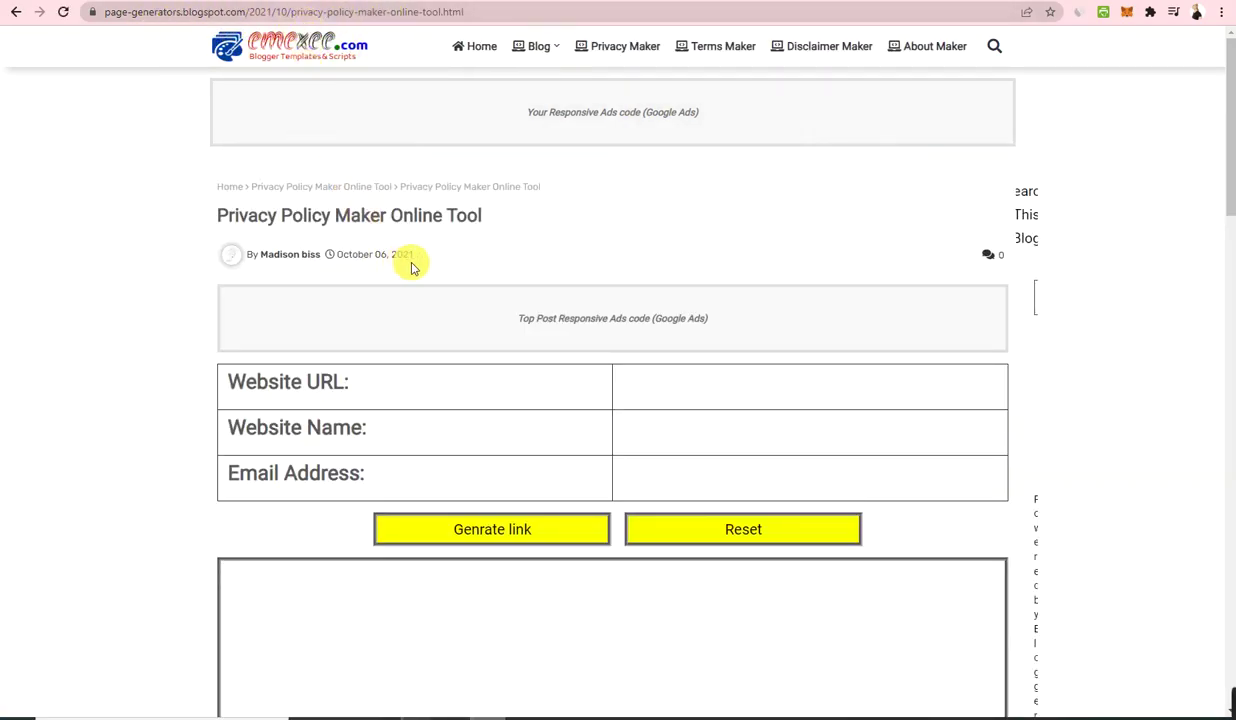
scroll(585, 277, down, 1)
scroll(585, 277, down, 3)
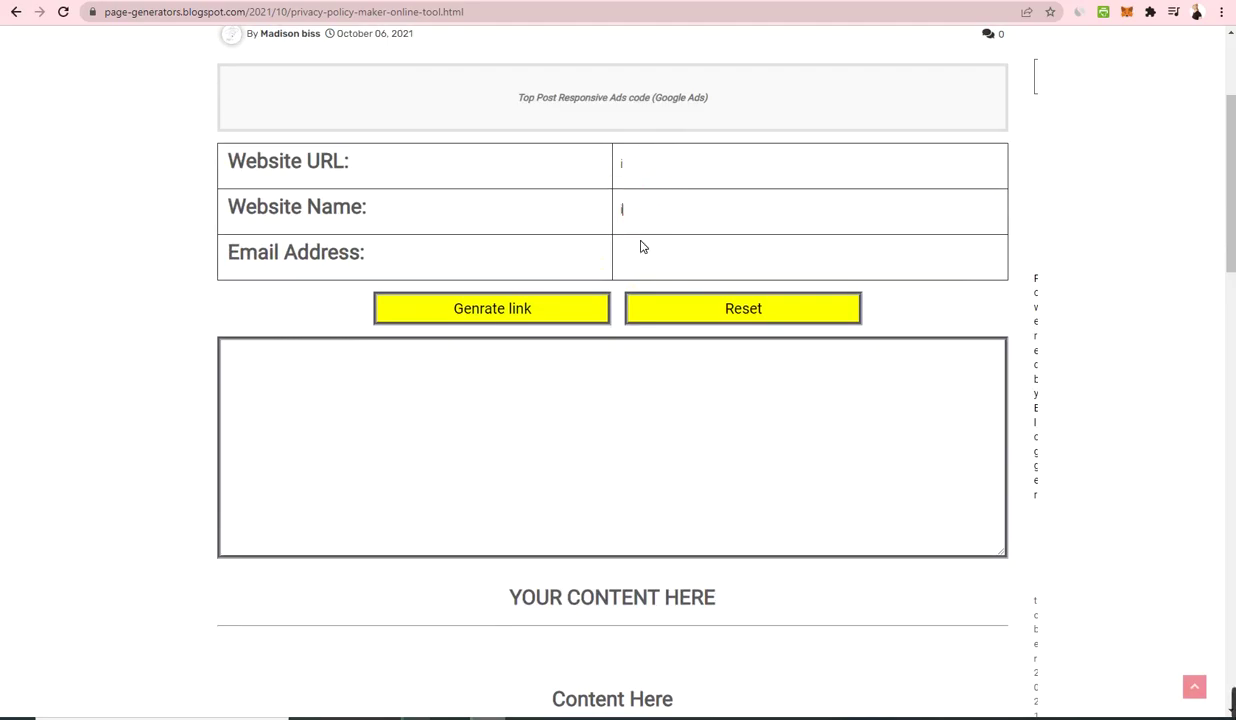
click(590, 322)
scroll(565, 428, down, 8)
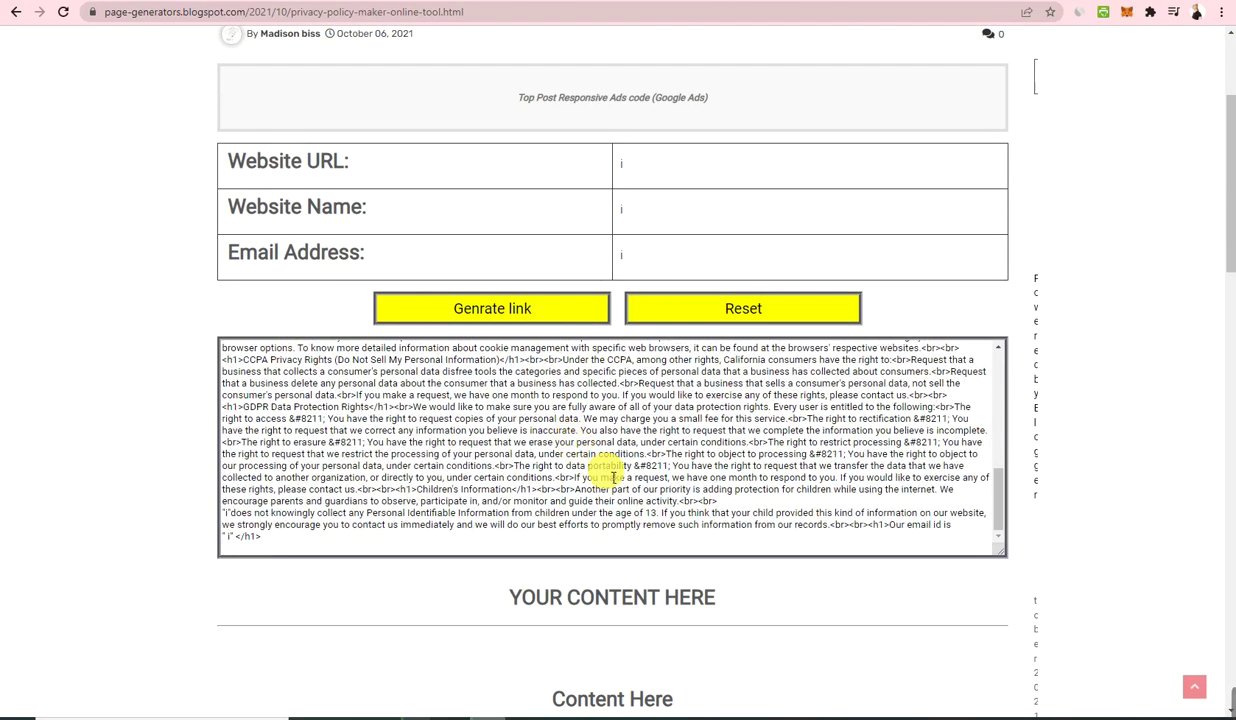
scroll(490, 397, up, 7)
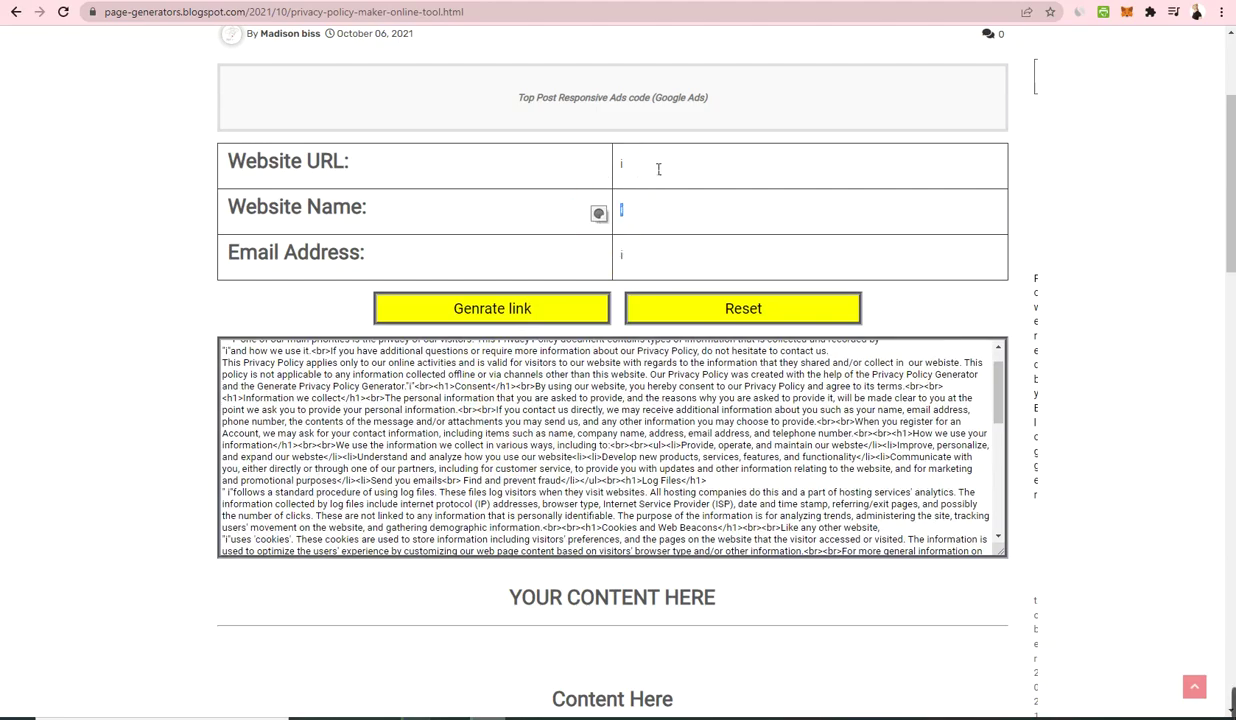
click(677, 252)
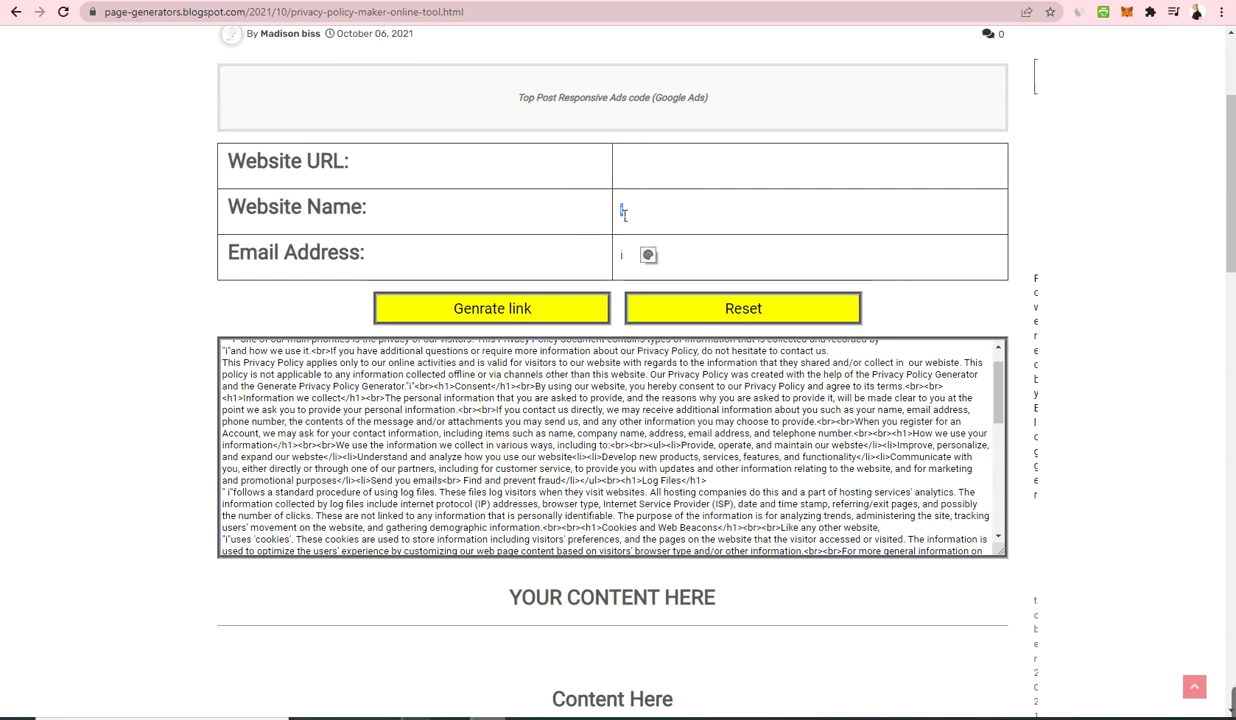
scroll(601, 292, up, 2)
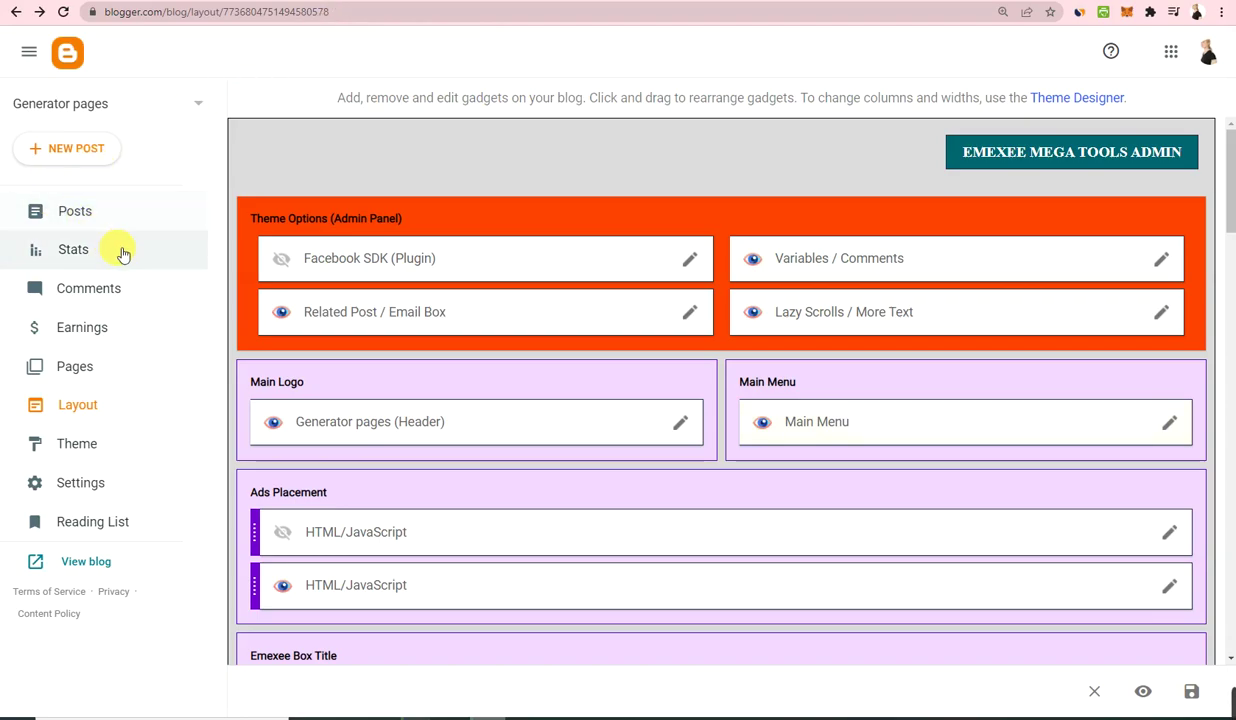
Open the published Privacy Policy page from the blog's list of pages and copy its URL.
click(105, 404)
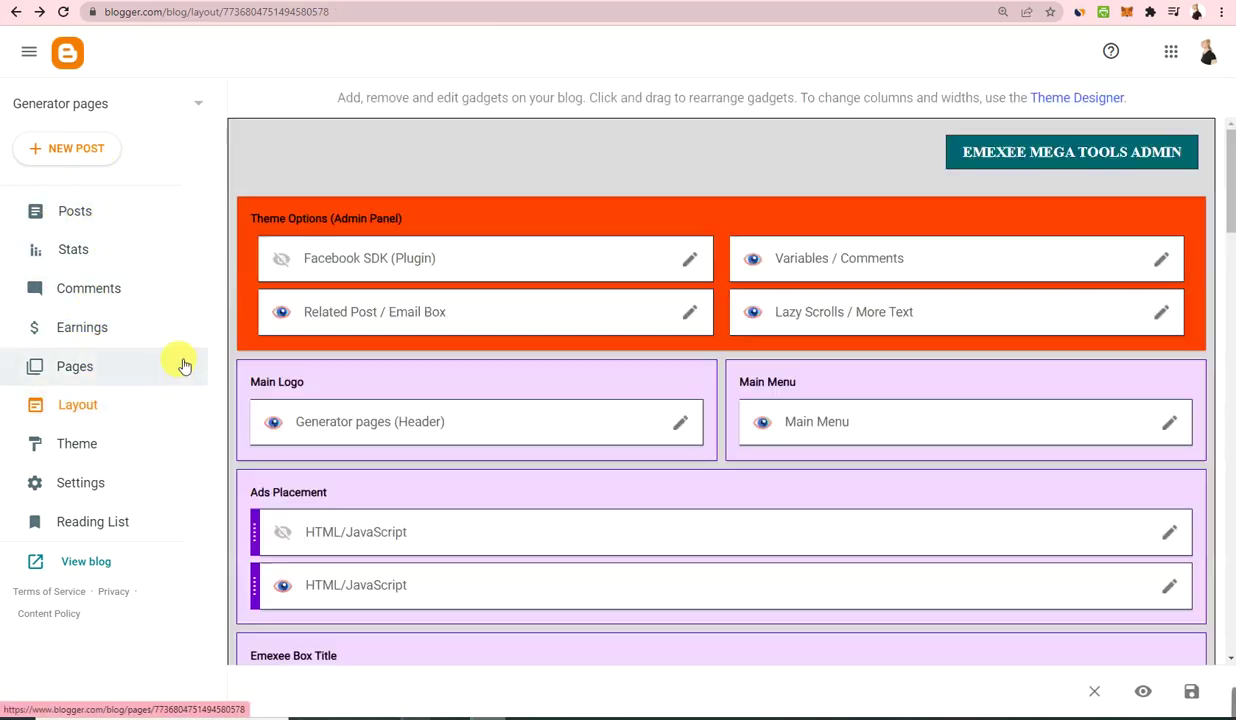
click(82, 368)
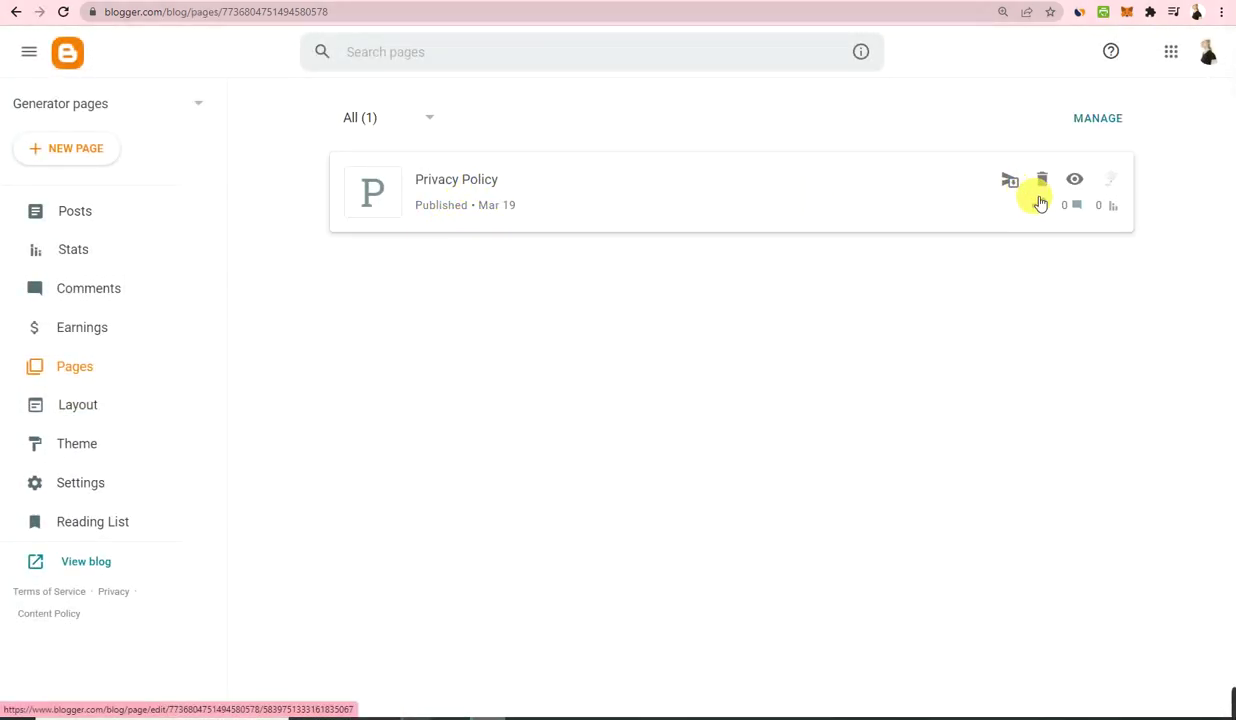
click(1075, 180)
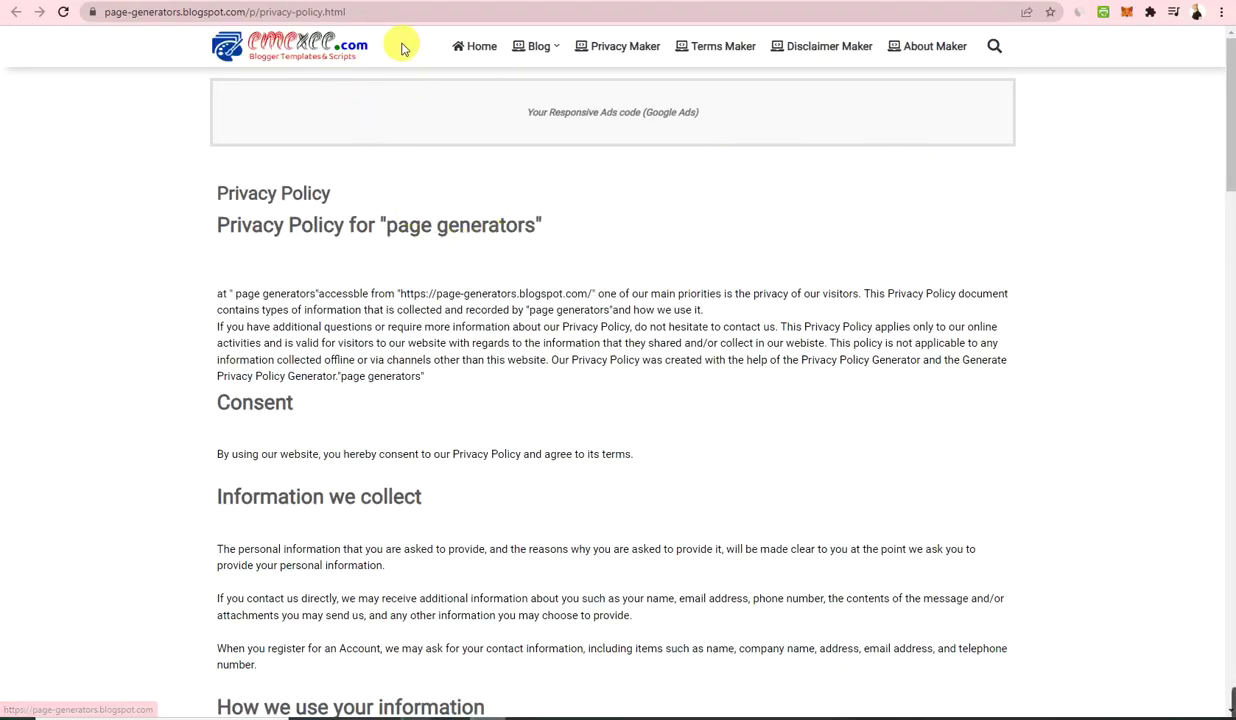
click(355, 12)
right_click(355, 12)
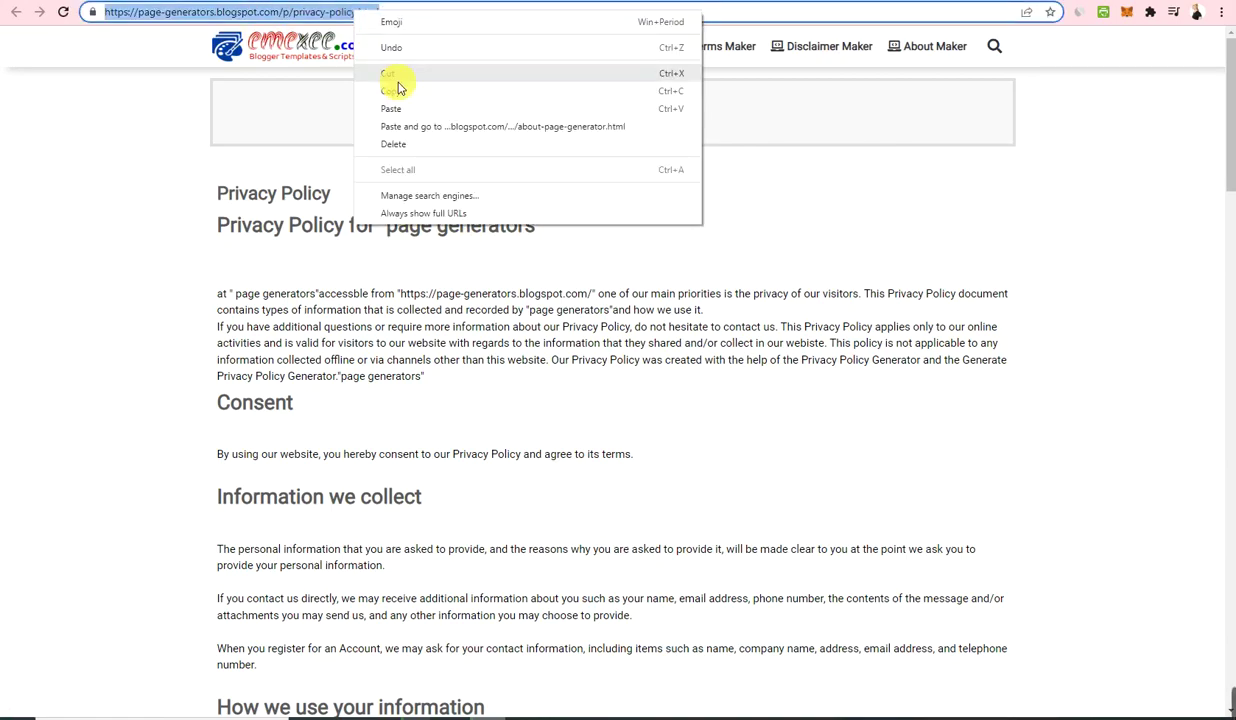
click(399, 90)
Look through the Privacy Policy page and check the footer menu on the blog's home page.
scroll(731, 406, down, 15)
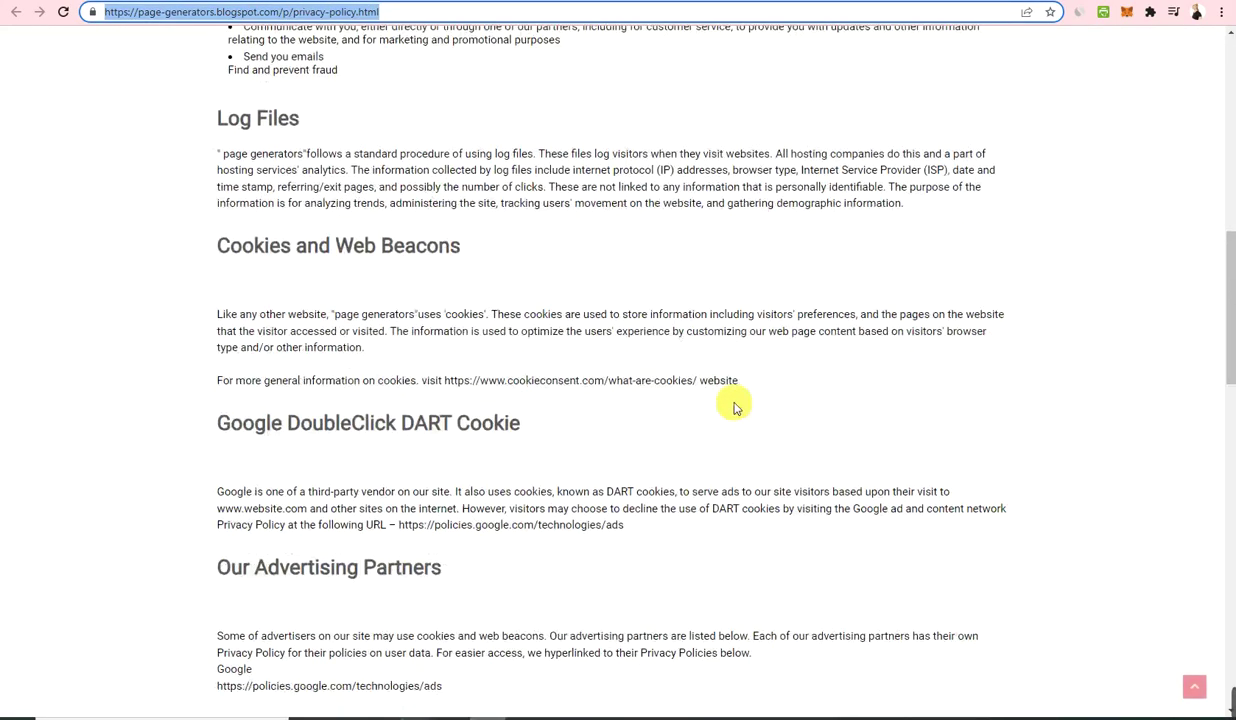
scroll(221, 155, up, 15)
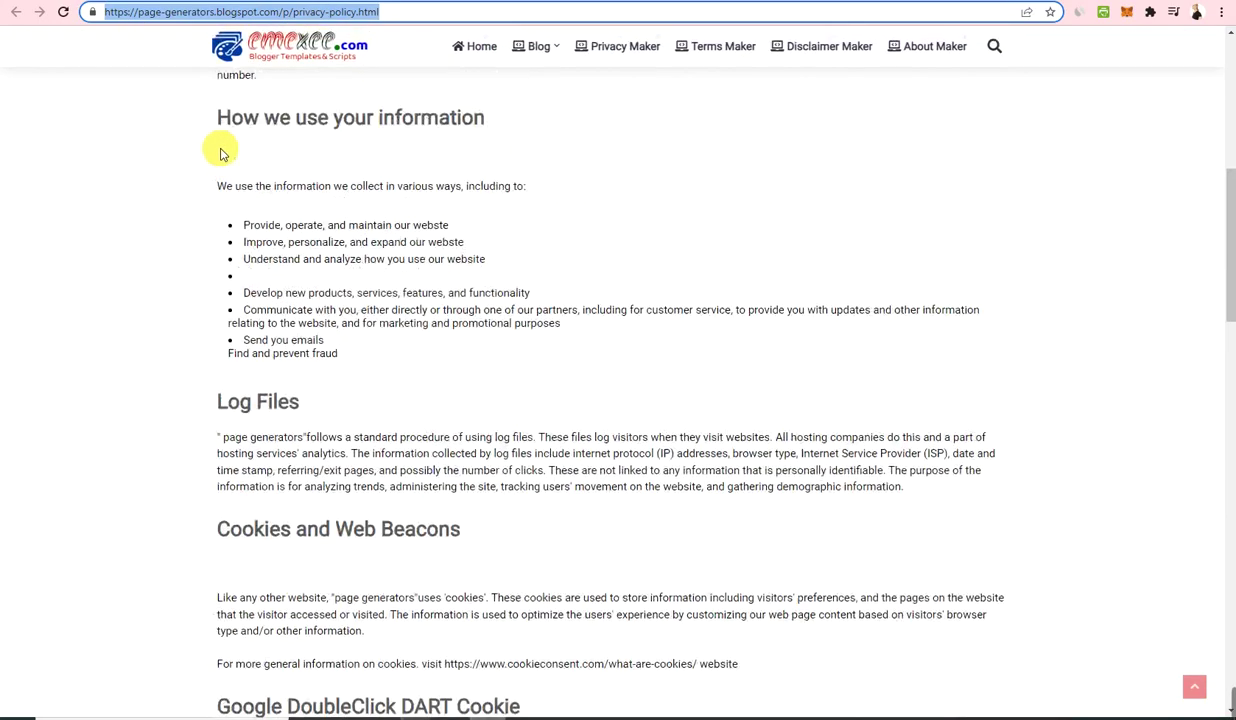
click(252, 47)
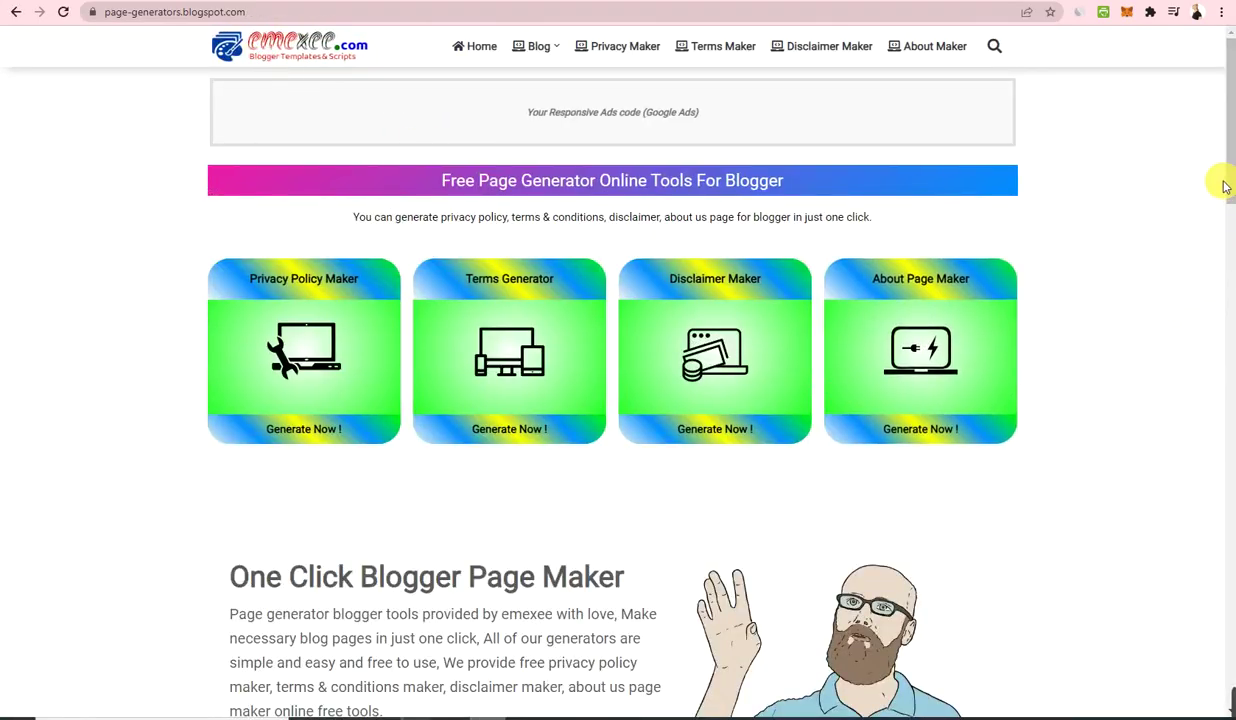
drag(1226, 186, 1228, 640)
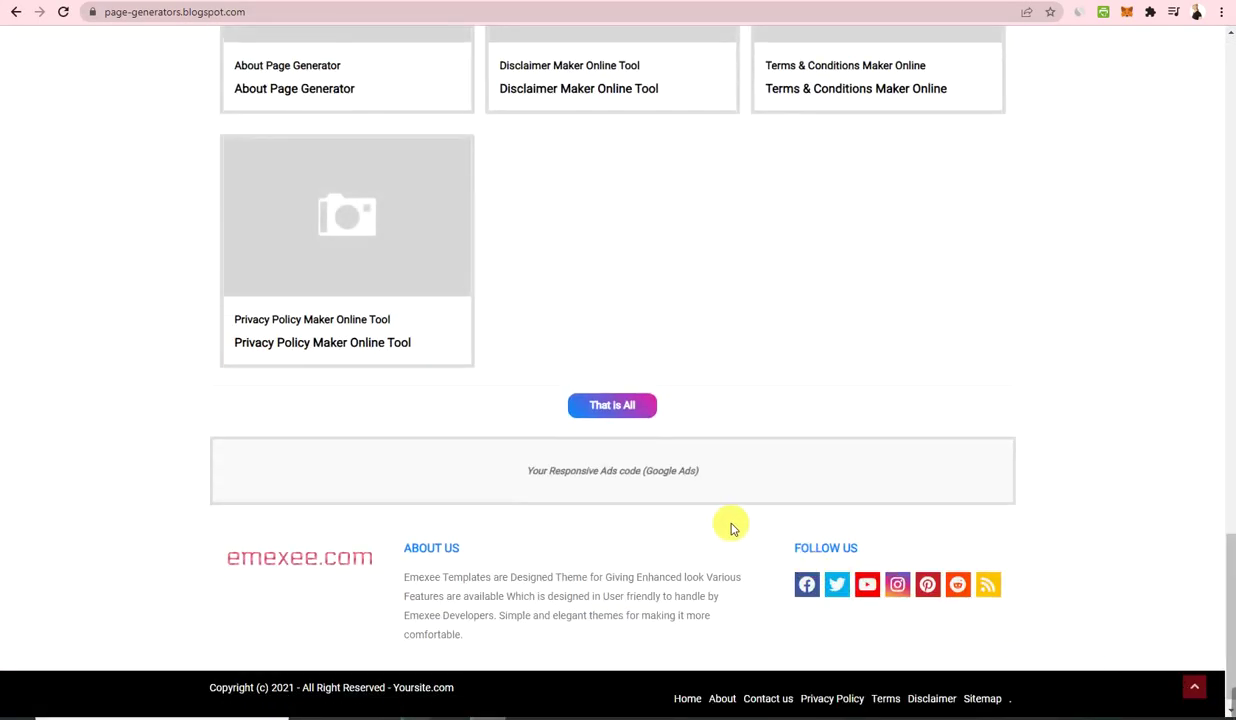
scroll(700, 515, down, 1)
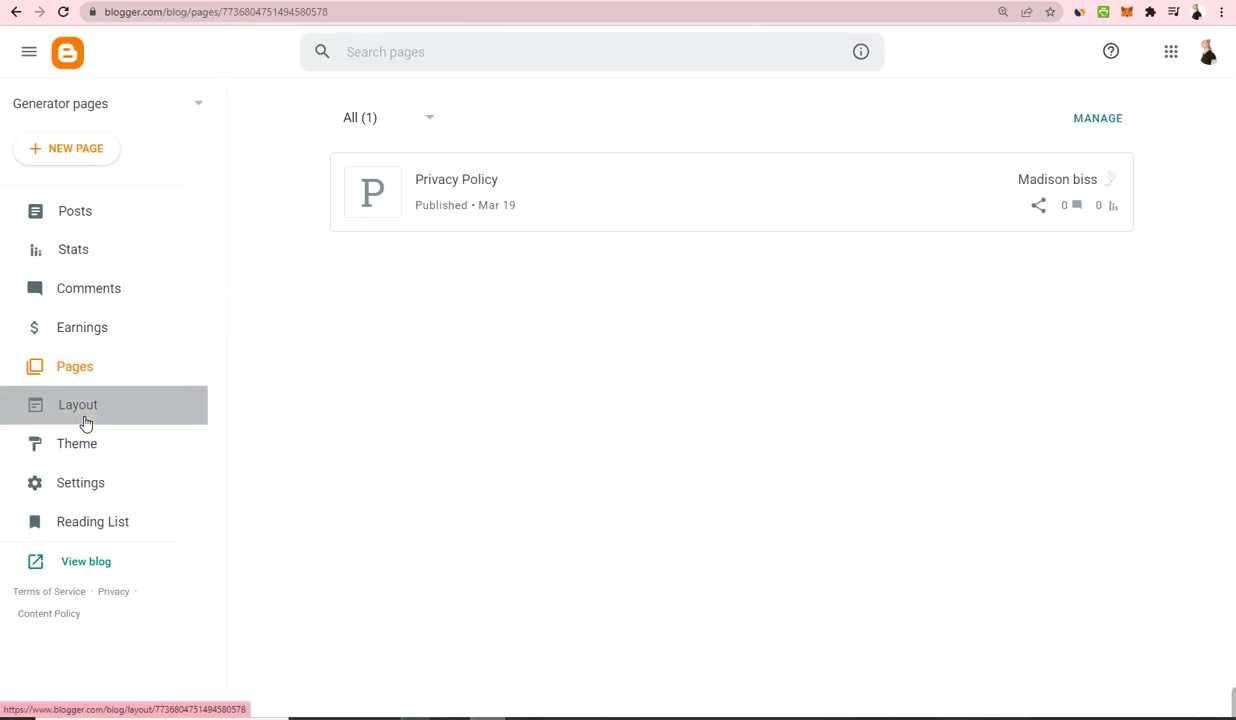
In the Footer Menu's Link List gadget, replace the Privacy Policy link's URL with the copied page-generators.blogspot.com/p/privacy-policy.html address and save the link and gadget.
click(86, 420)
scroll(717, 524, down, 5)
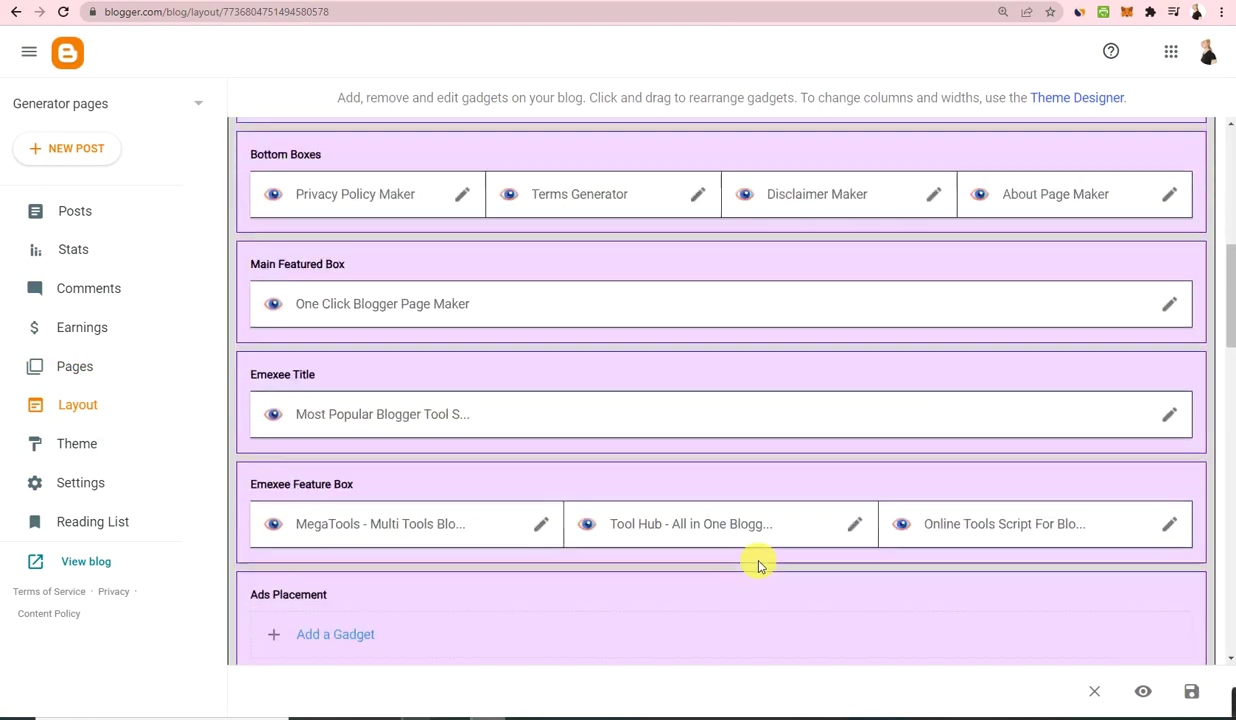
scroll(758, 570, down, 10)
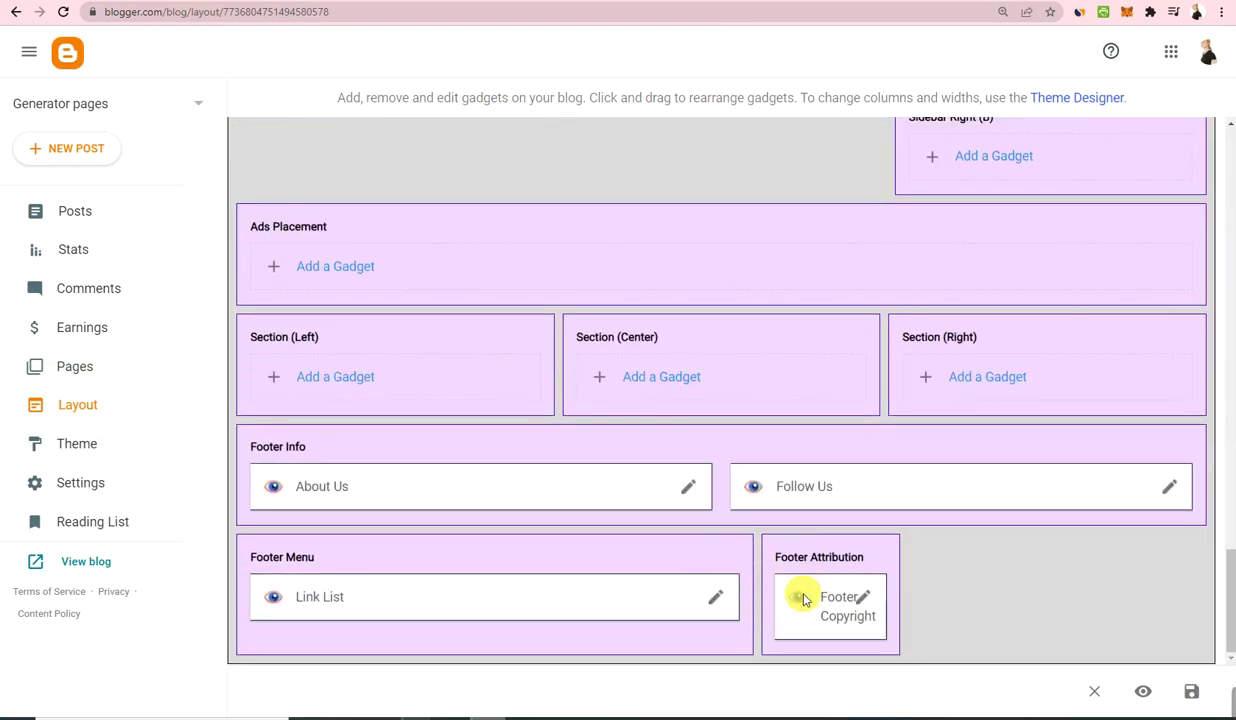
click(715, 598)
scroll(650, 527, down, 3)
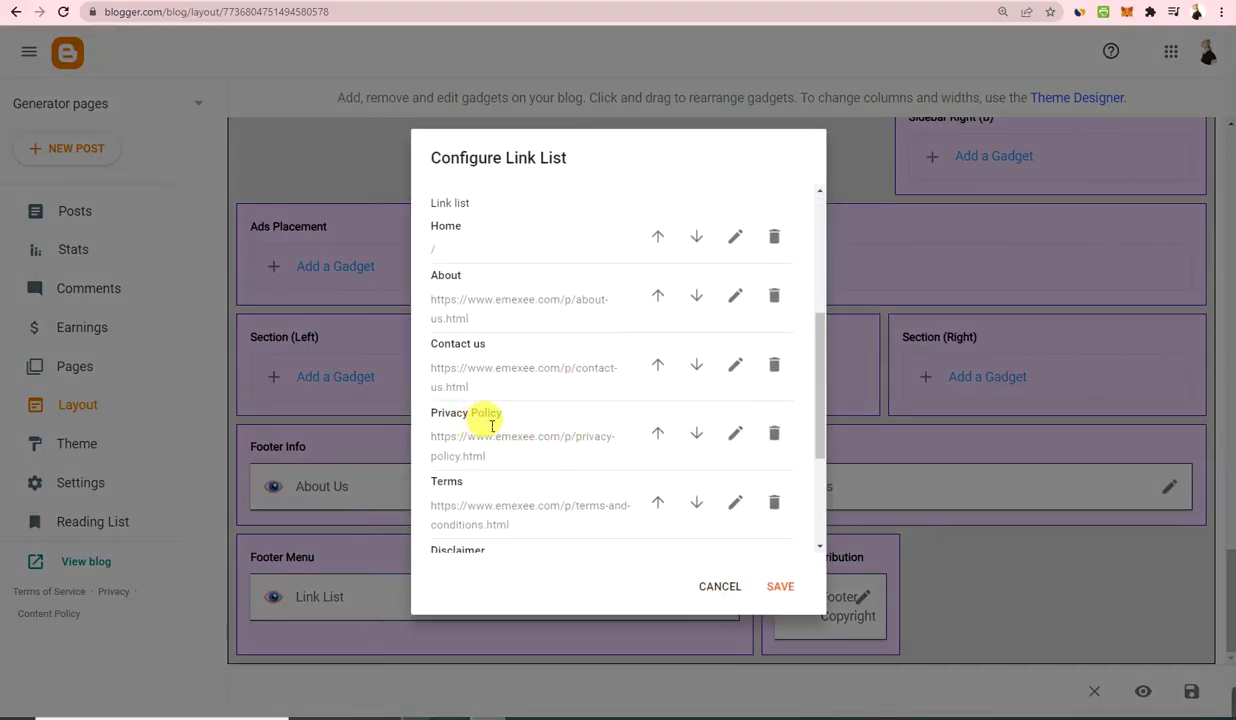
click(734, 440)
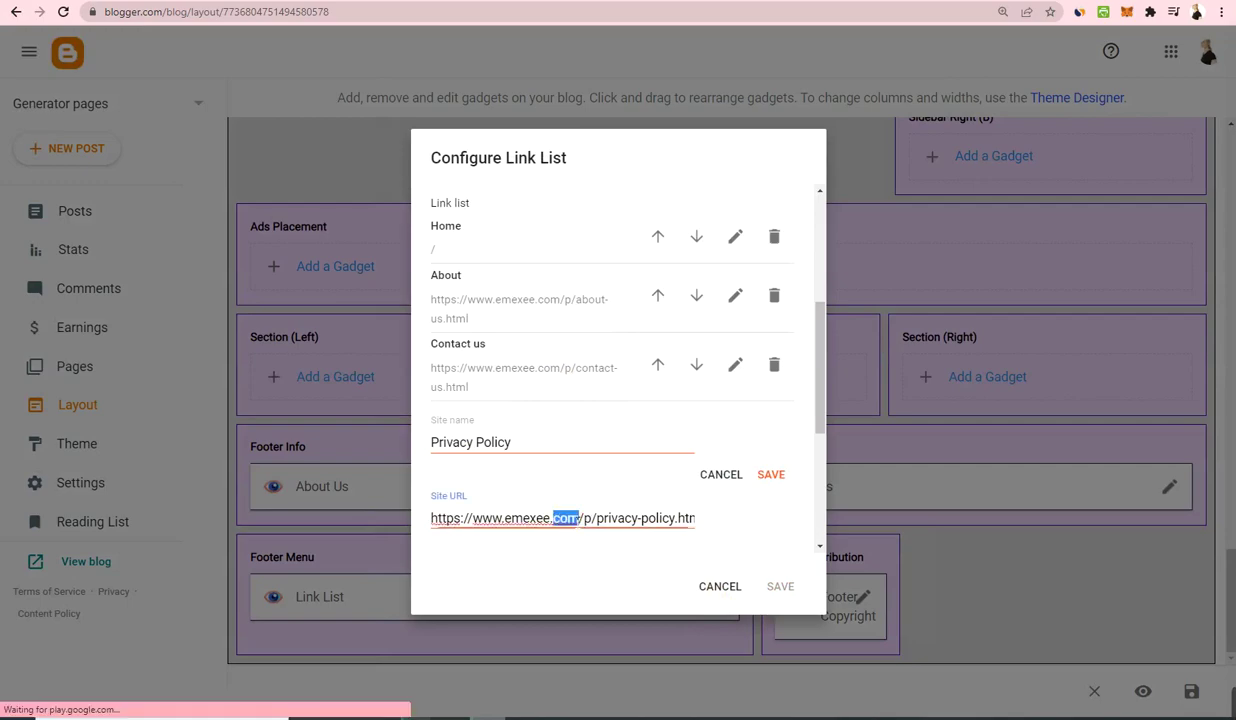
triple_click(577, 517)
key(BackSpace)
right_click(557, 530)
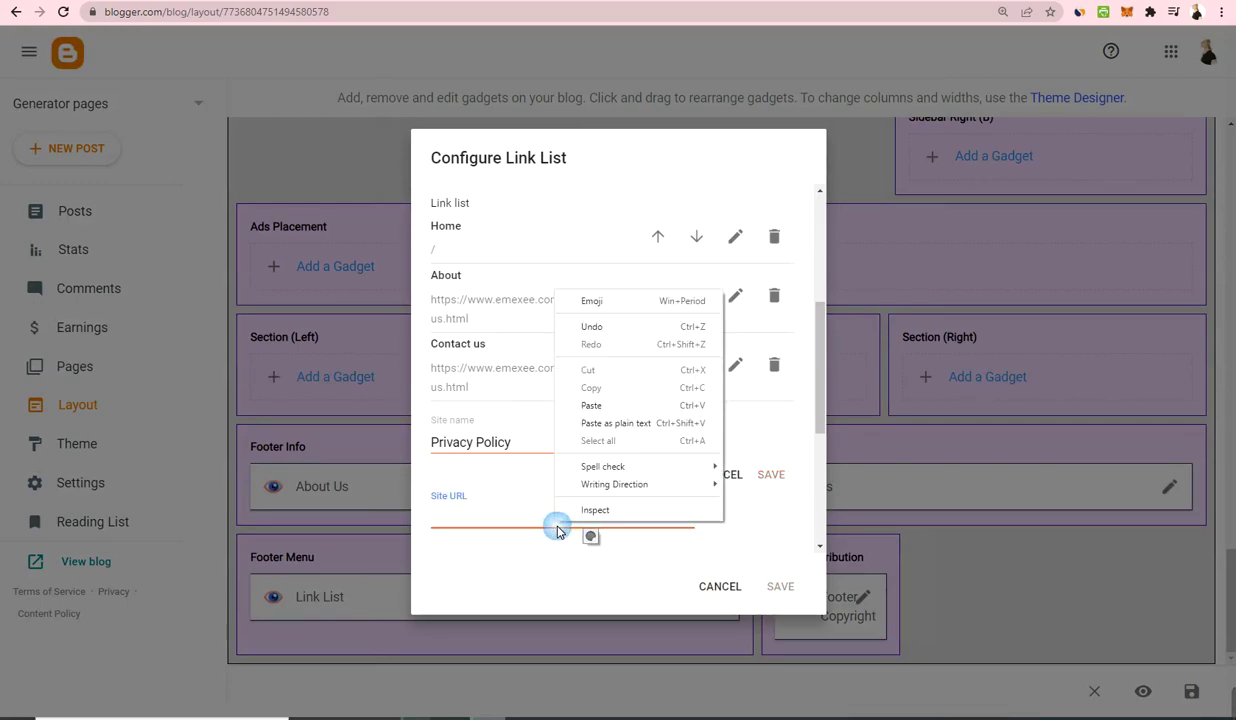
click(603, 423)
click(779, 479)
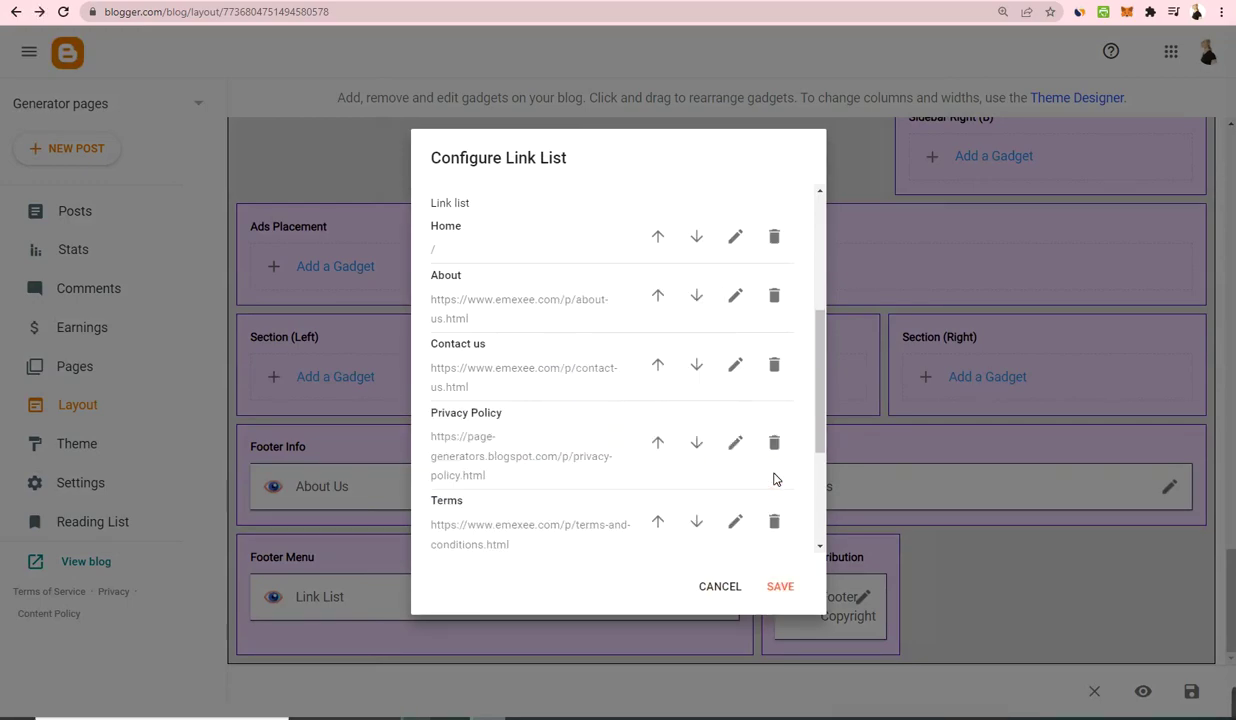
click(779, 587)
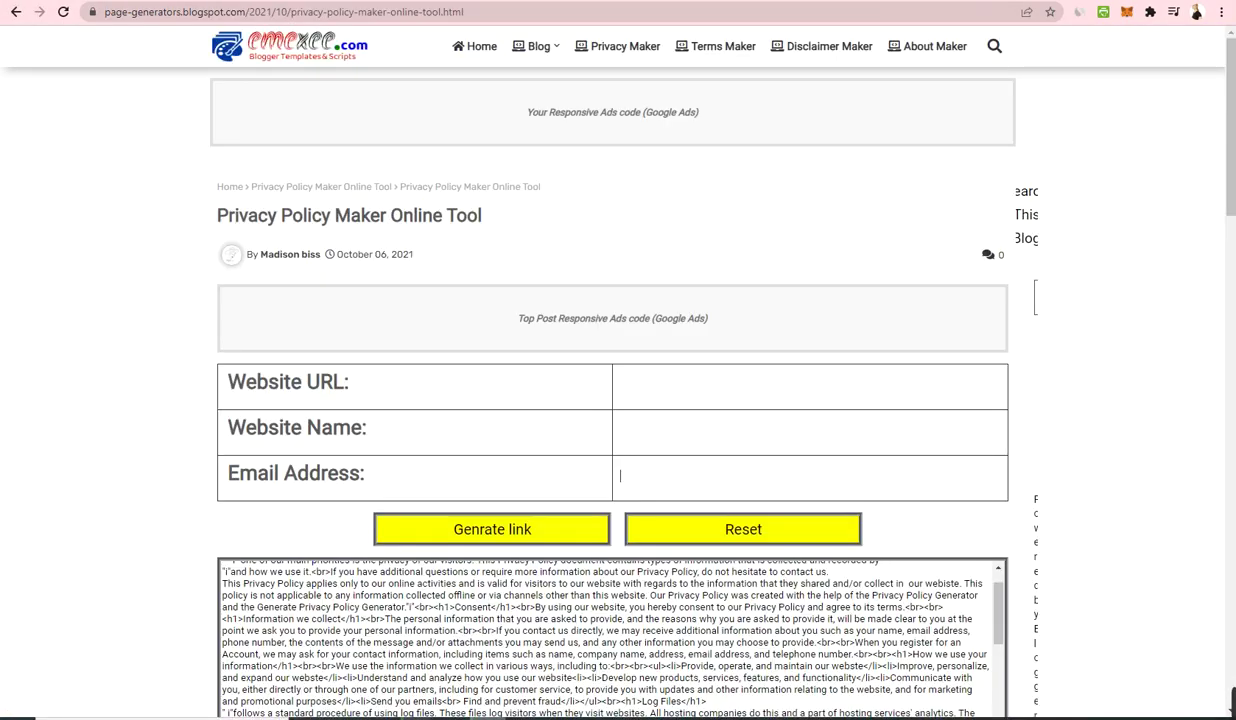
Go back to the blog's home page and check the links in its footer menu.
click(313, 62)
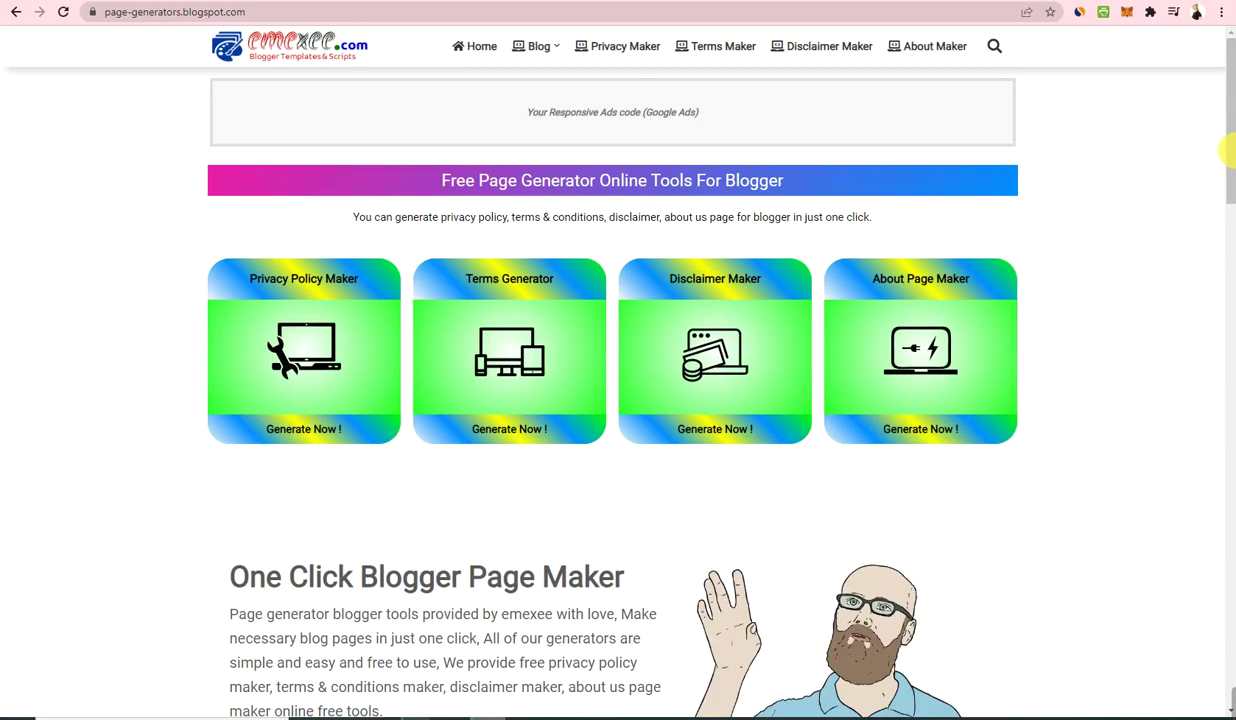
drag(1231, 145, 1231, 645)
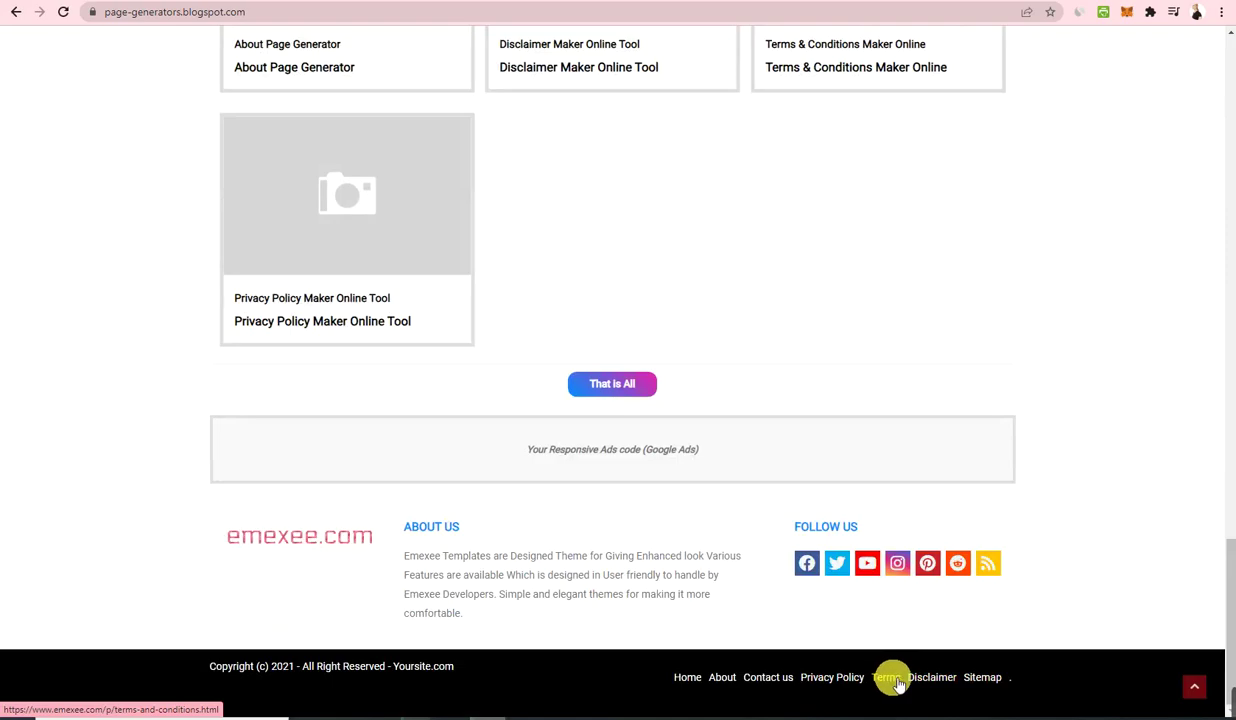
scroll(695, 483, up, 6)
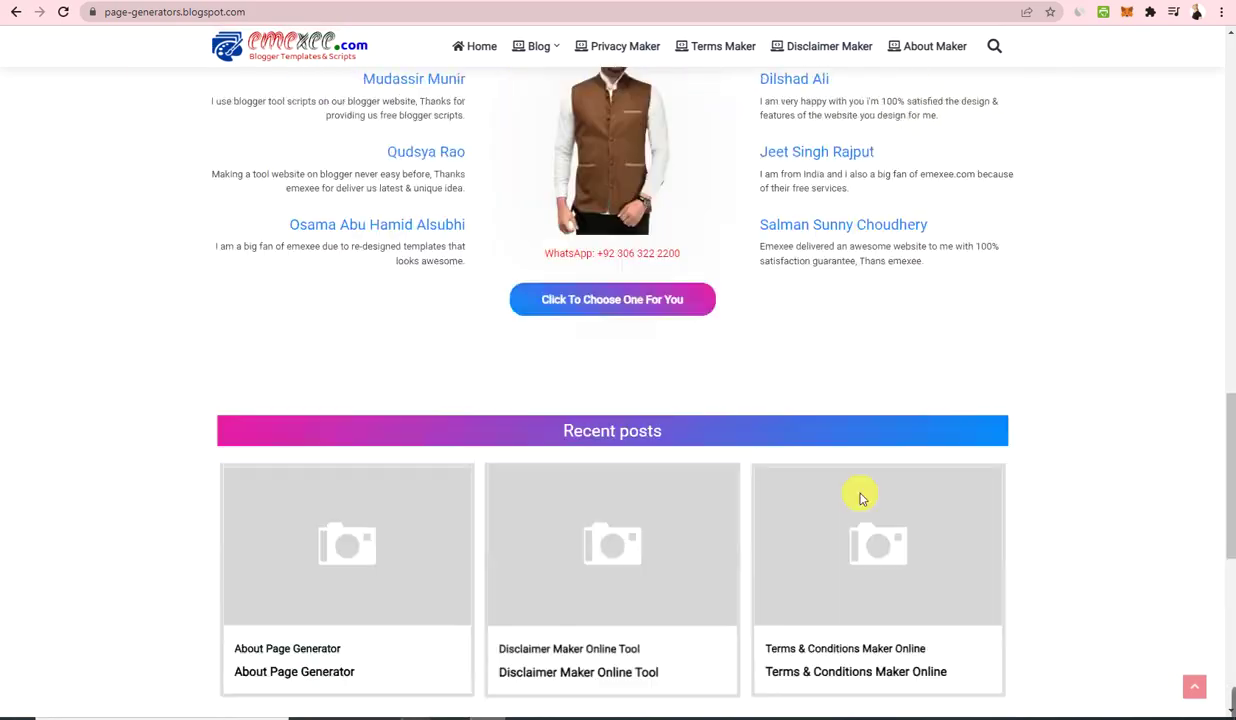
scroll(1210, 300, up, 10)
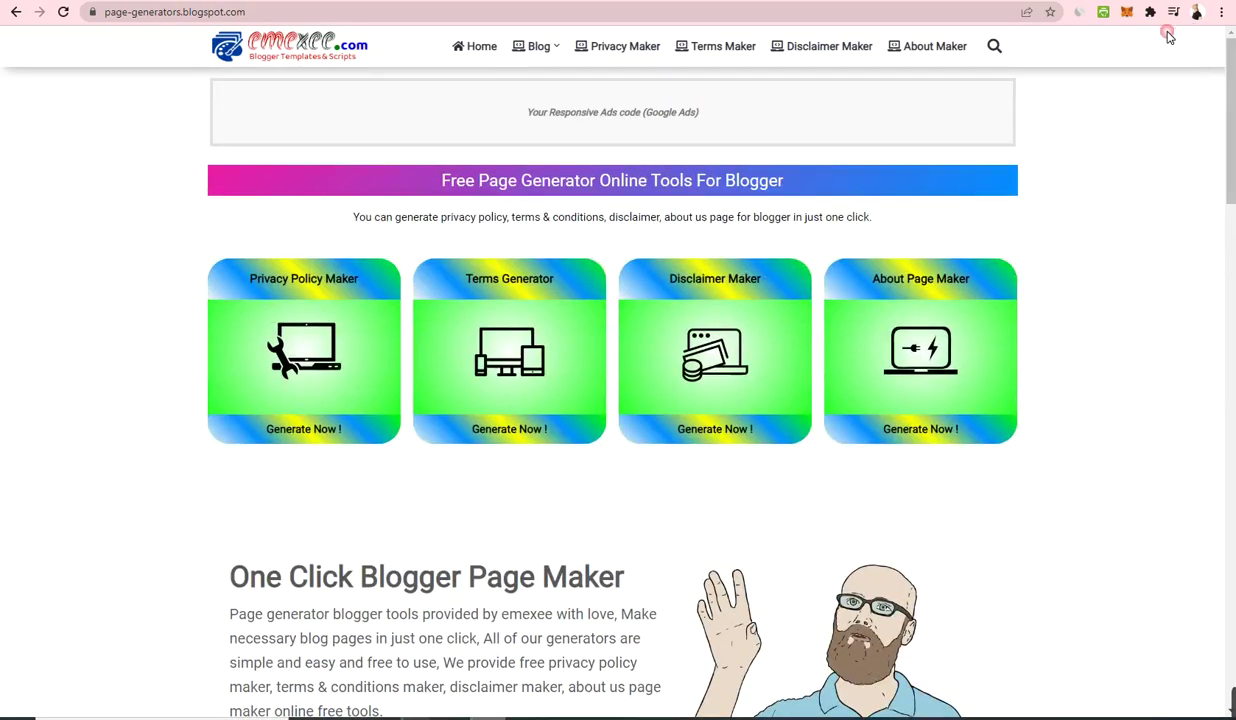
Open the blog's Terms Maker tool and enter "page generators" as the website name.
click(708, 48)
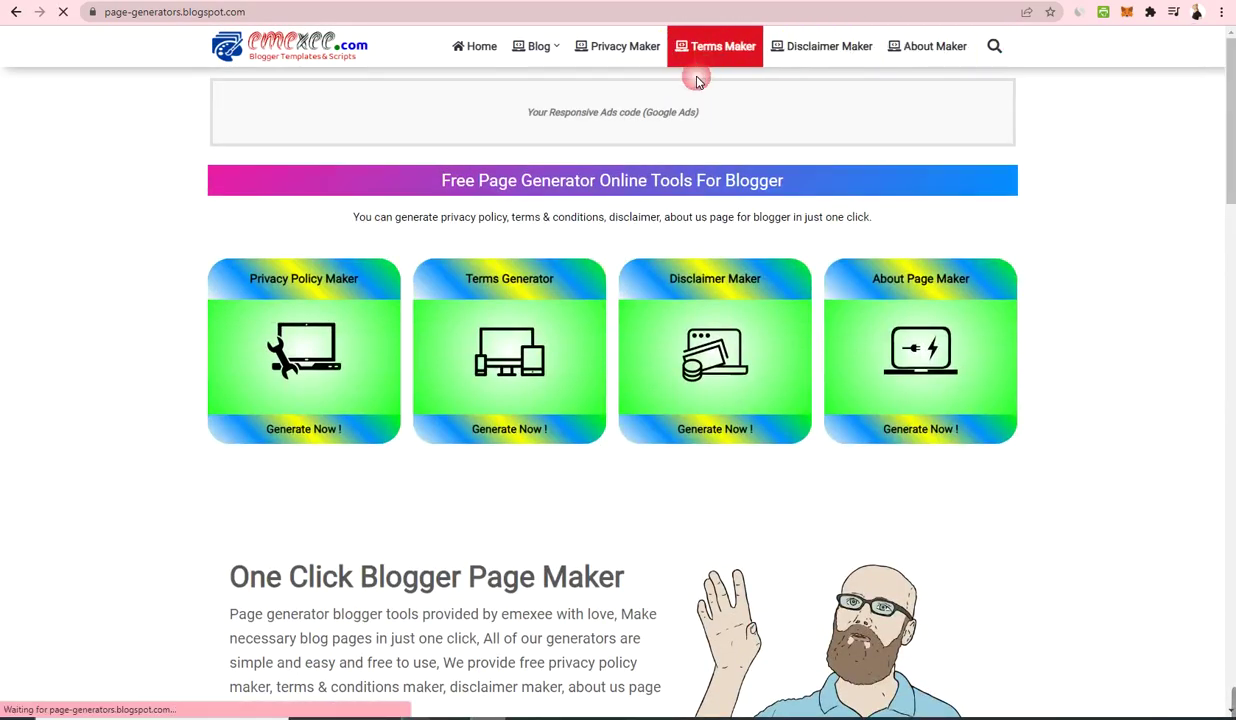
scroll(580, 410, down, 1)
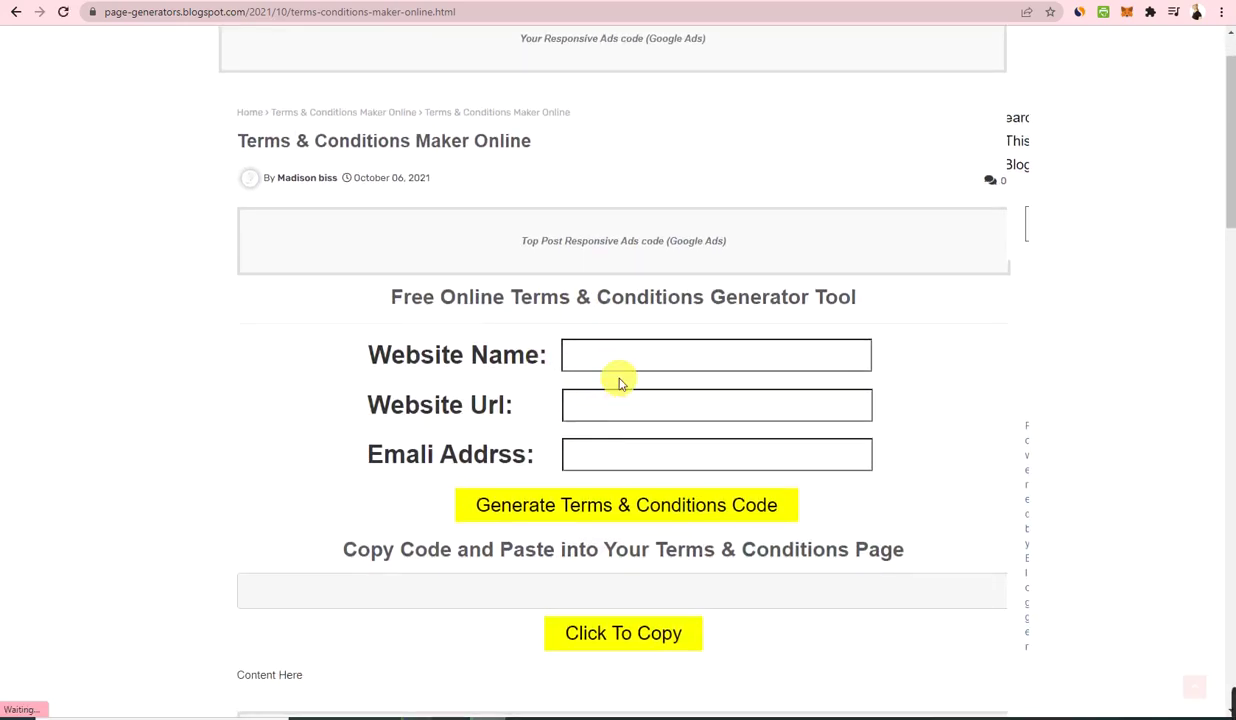
click(624, 364)
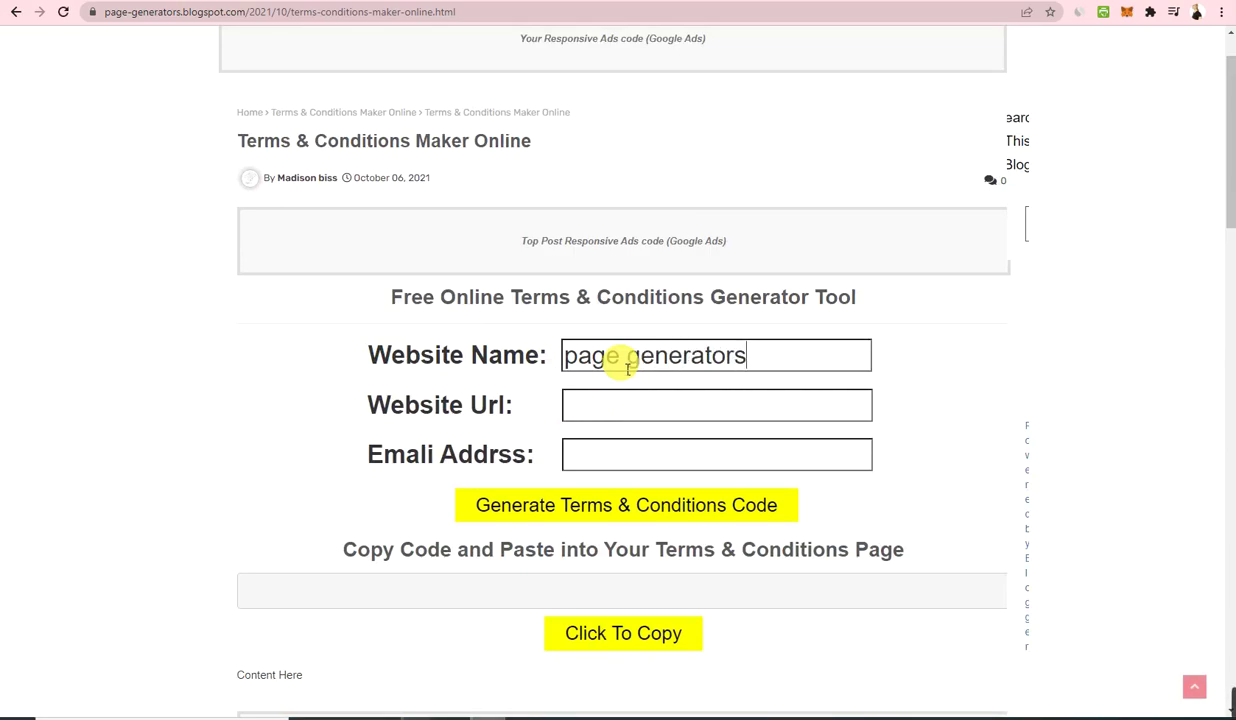
right_click(636, 410)
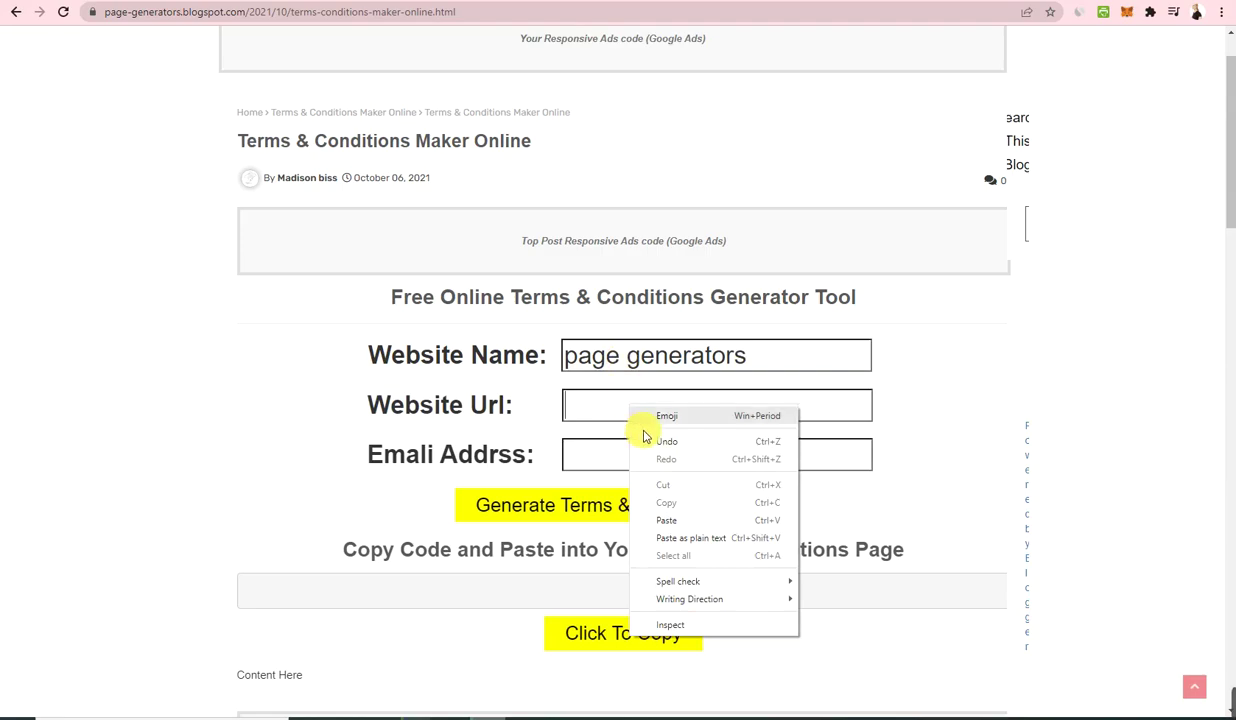
click(670, 516)
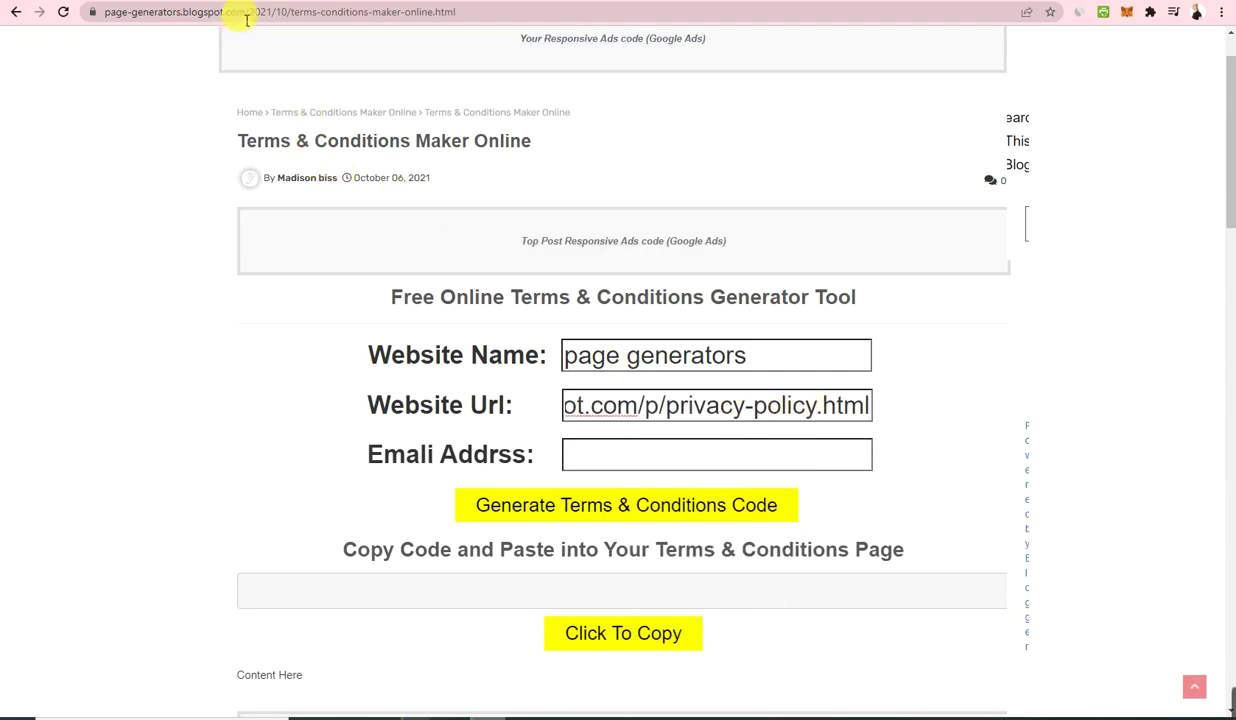
drag(249, 16, 72, 12)
right_click(145, 12)
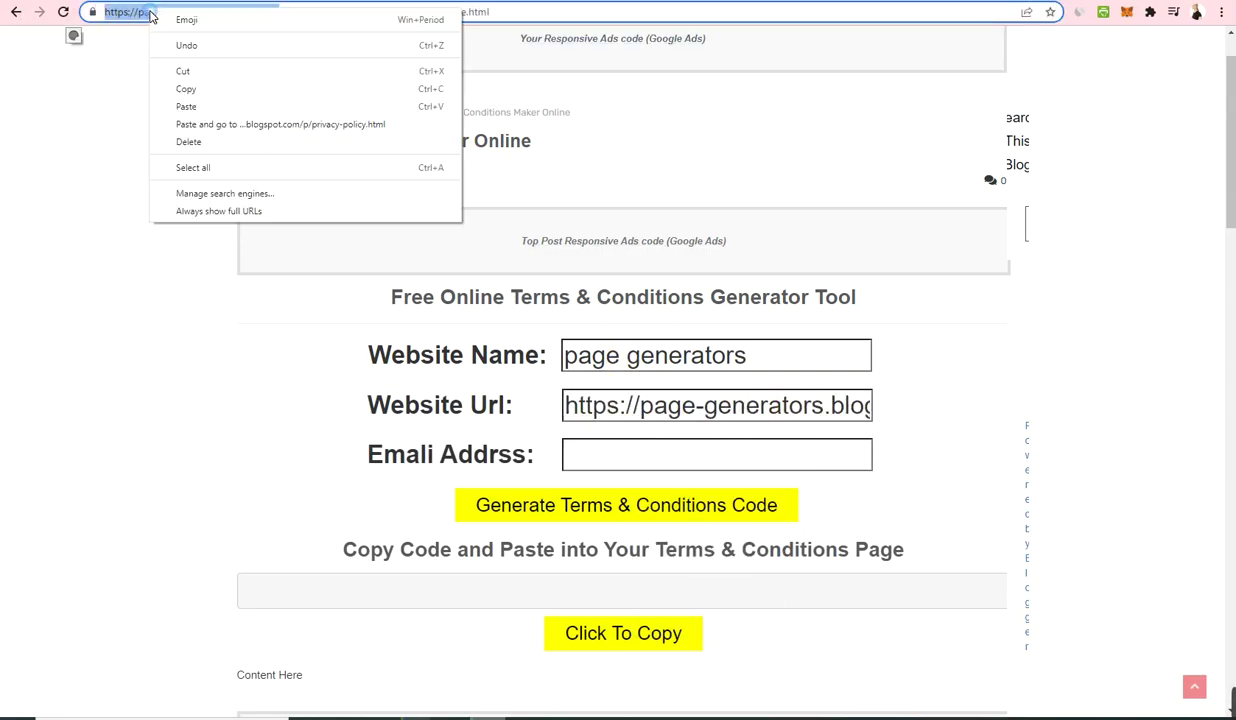
click(188, 100)
click(450, 379)
triple_click(634, 405)
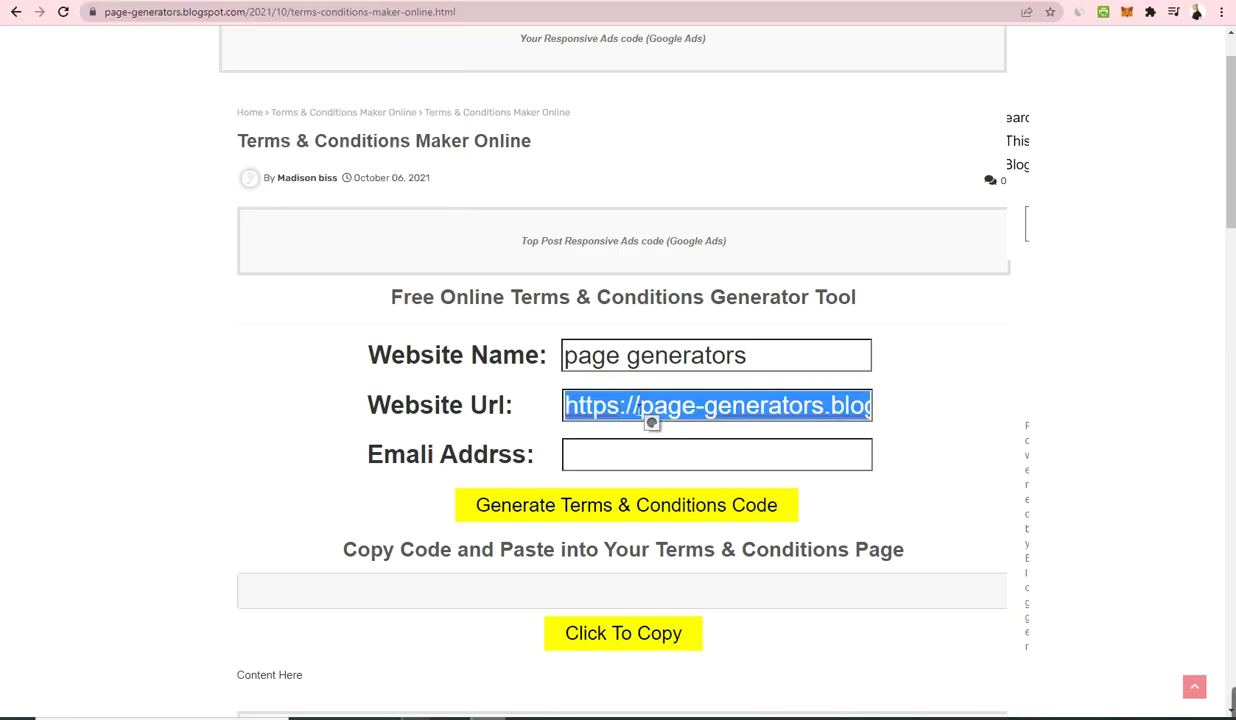
key(BackSpace)
right_click(612, 405)
click(651, 521)
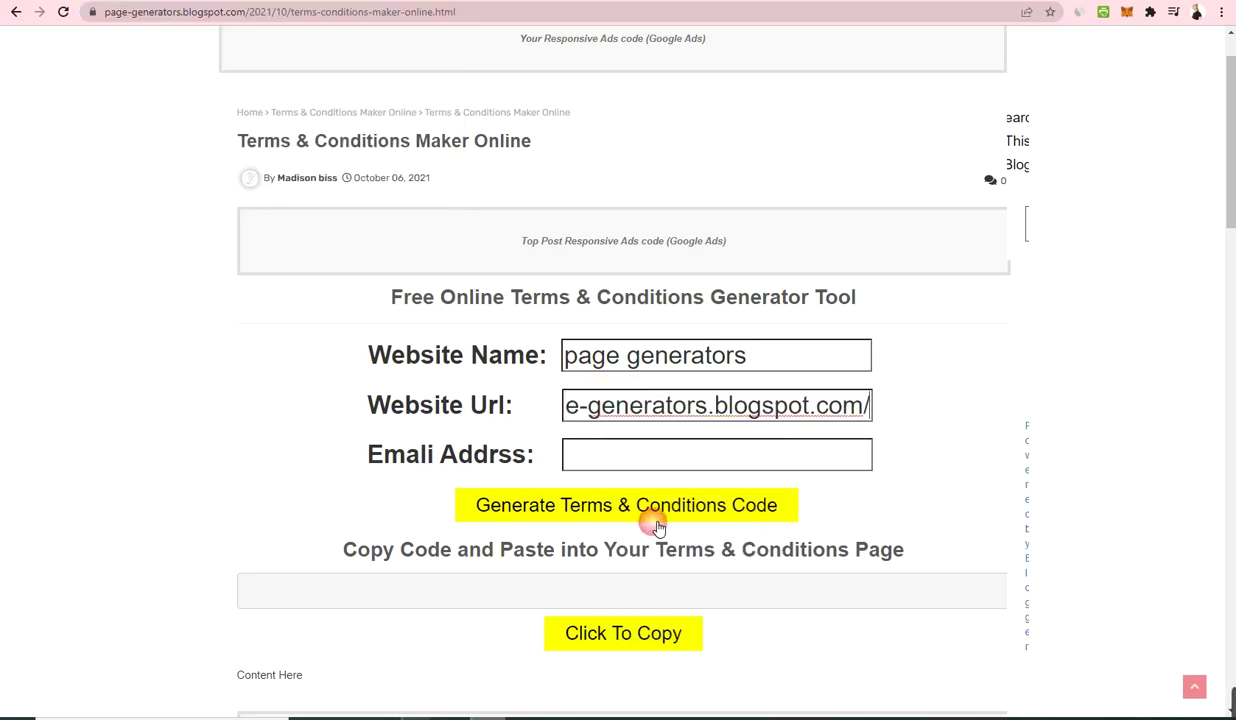
Enter the contact email address, generate the terms and conditions code and review it.
click(611, 458)
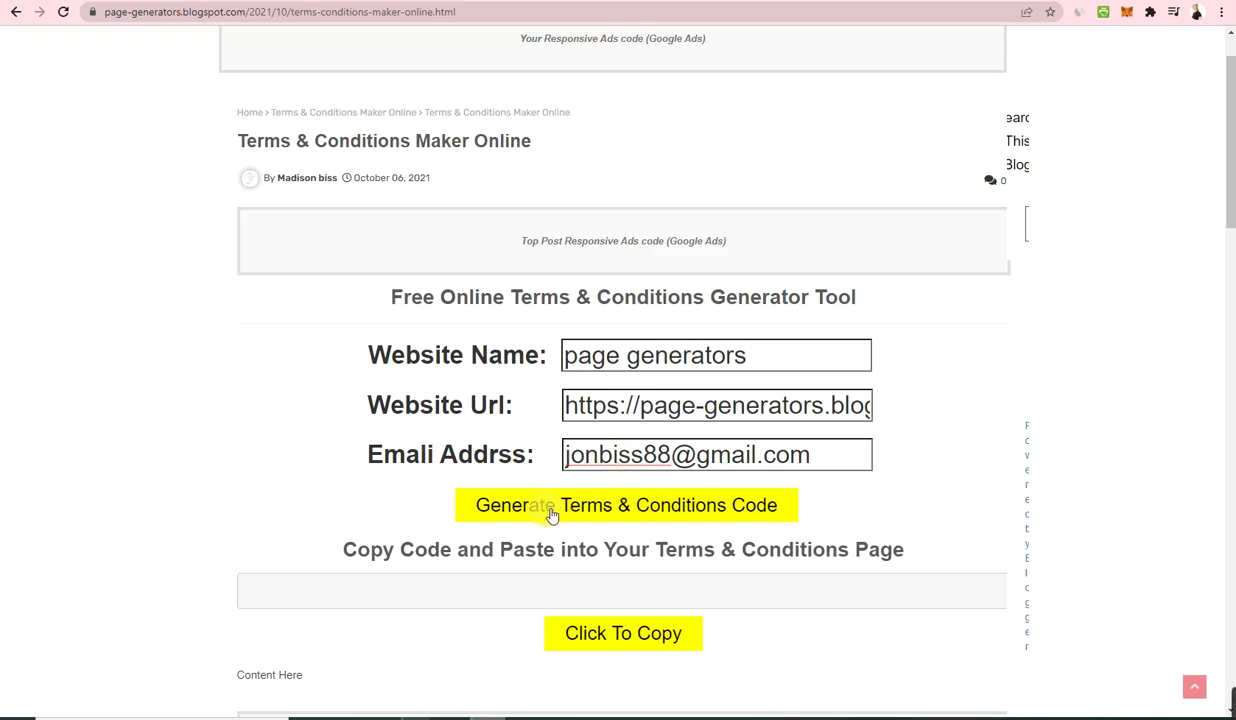
scroll(640, 480, down, 2)
click(613, 359)
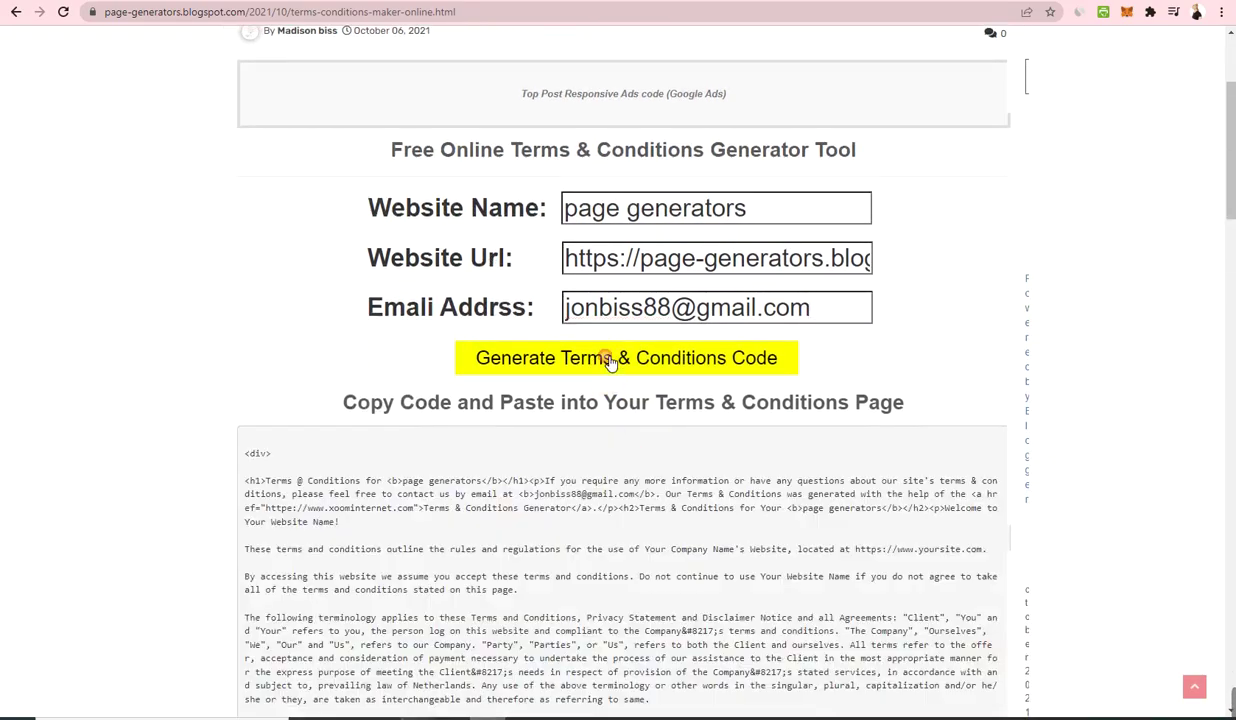
scroll(590, 461, down, 4)
scroll(566, 474, up, 3)
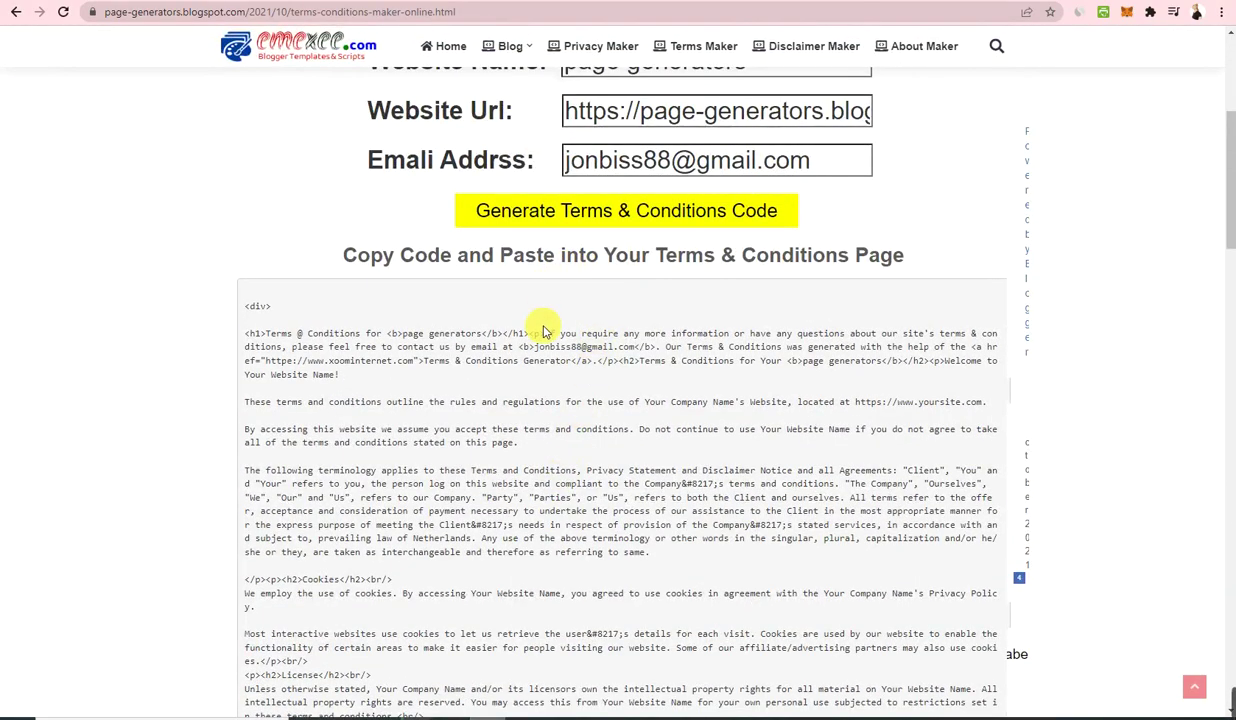
scroll(544, 250, down, 15)
scroll(590, 522, down, 10)
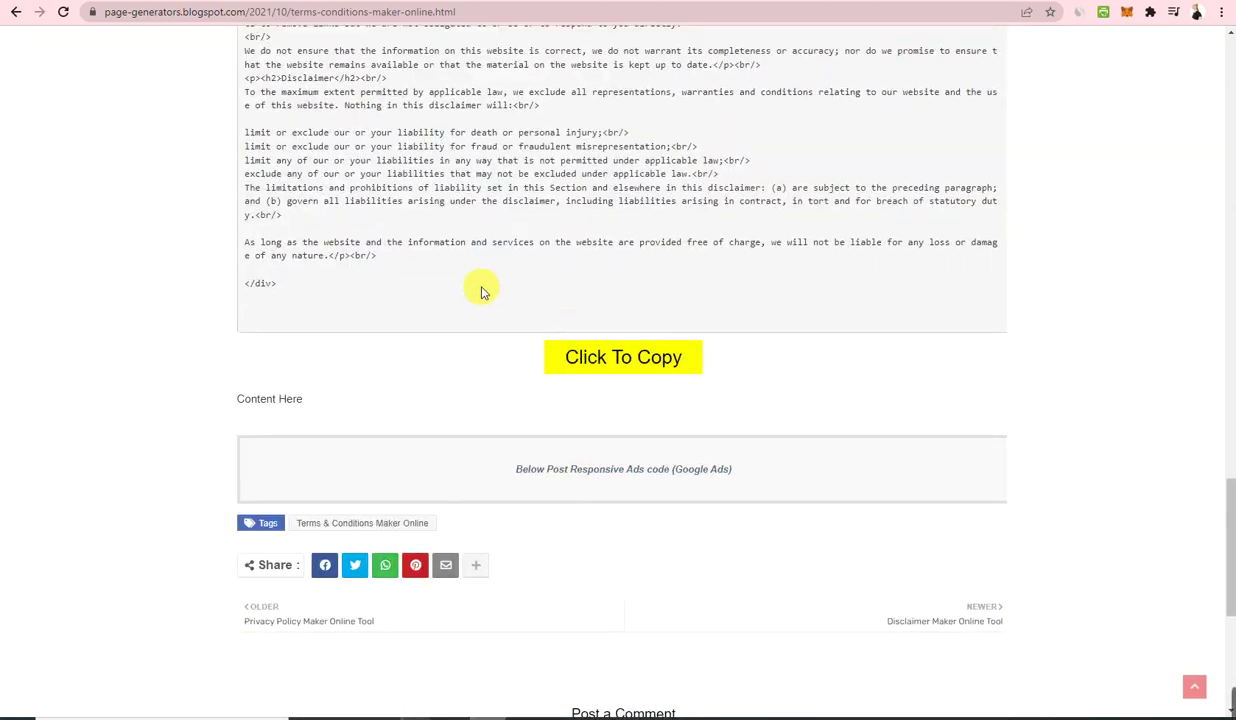
key(ctrl+a)
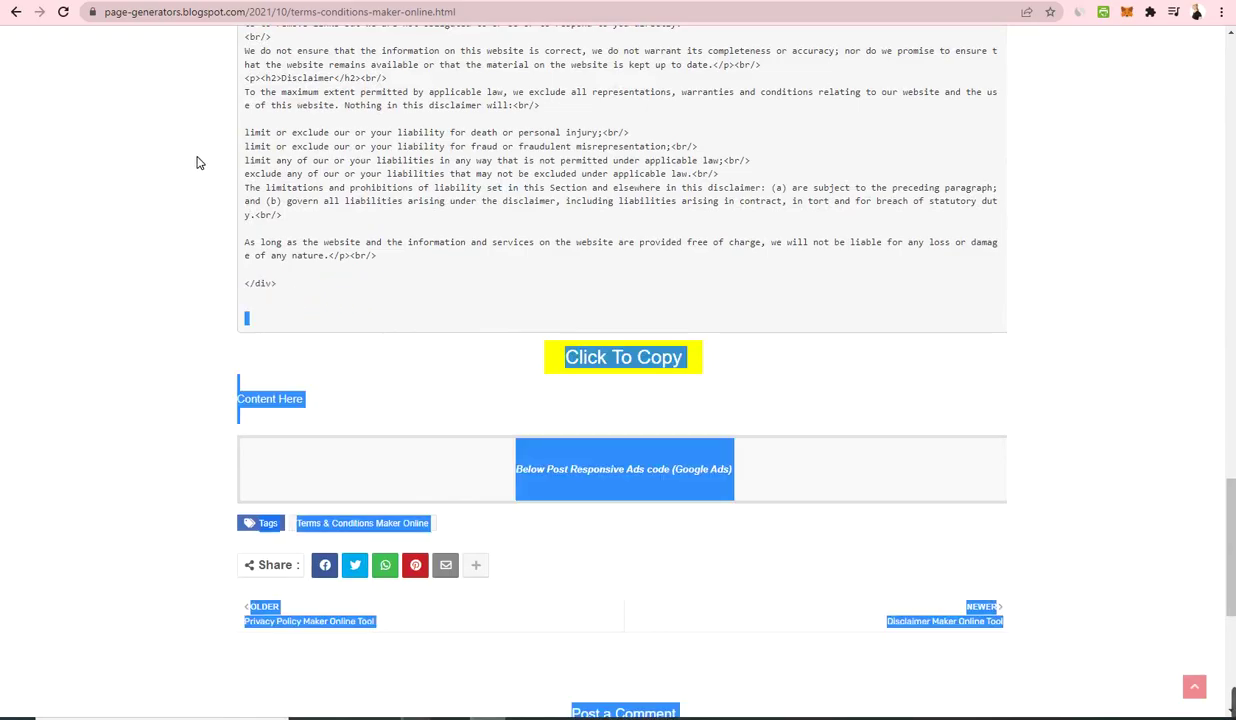
drag(325, 297, 243, 8)
middle_click(295, 181)
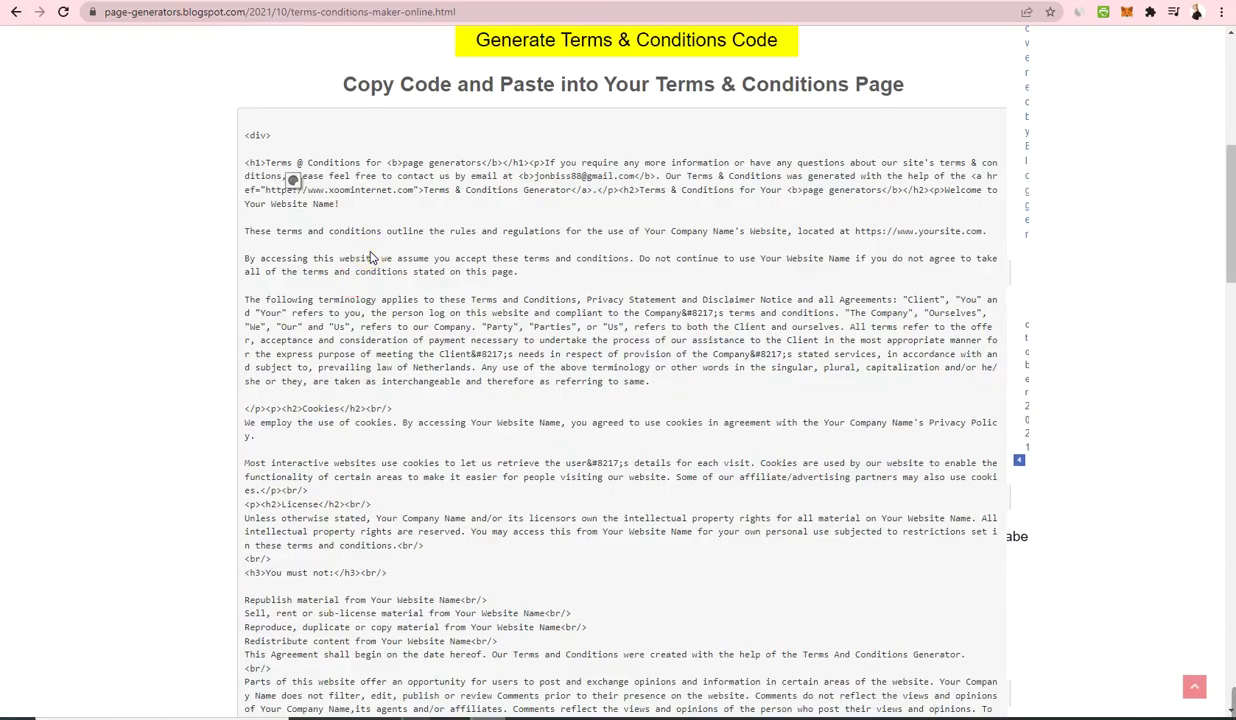
right_click(385, 250)
click(296, 166)
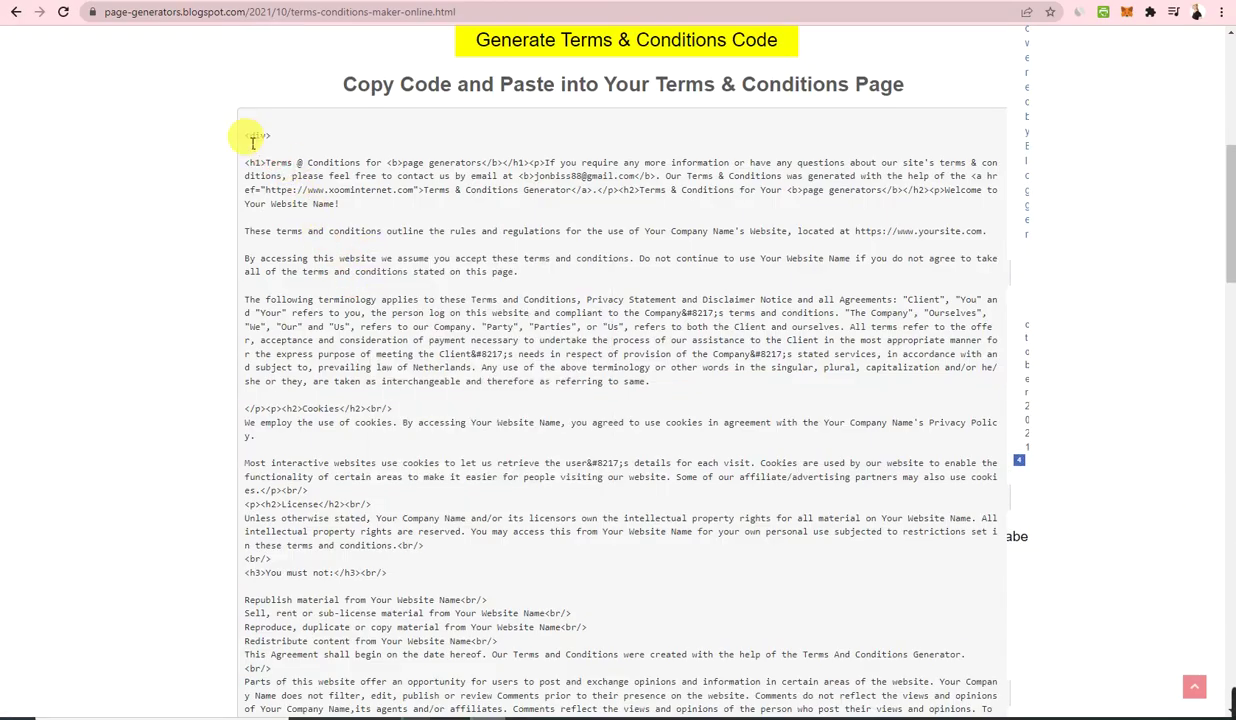
Copy the entire generated terms and conditions code, from the opening to the closing div tag.
drag(253, 141, 540, 416)
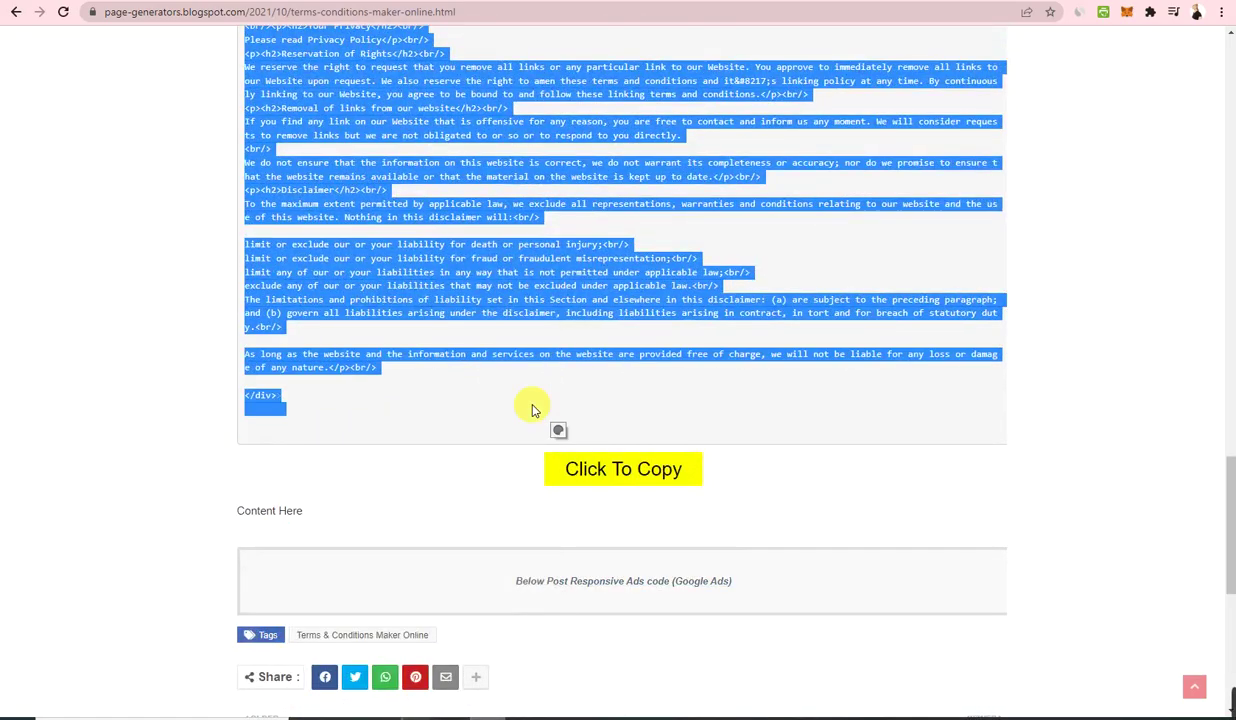
right_click(451, 298)
click(470, 301)
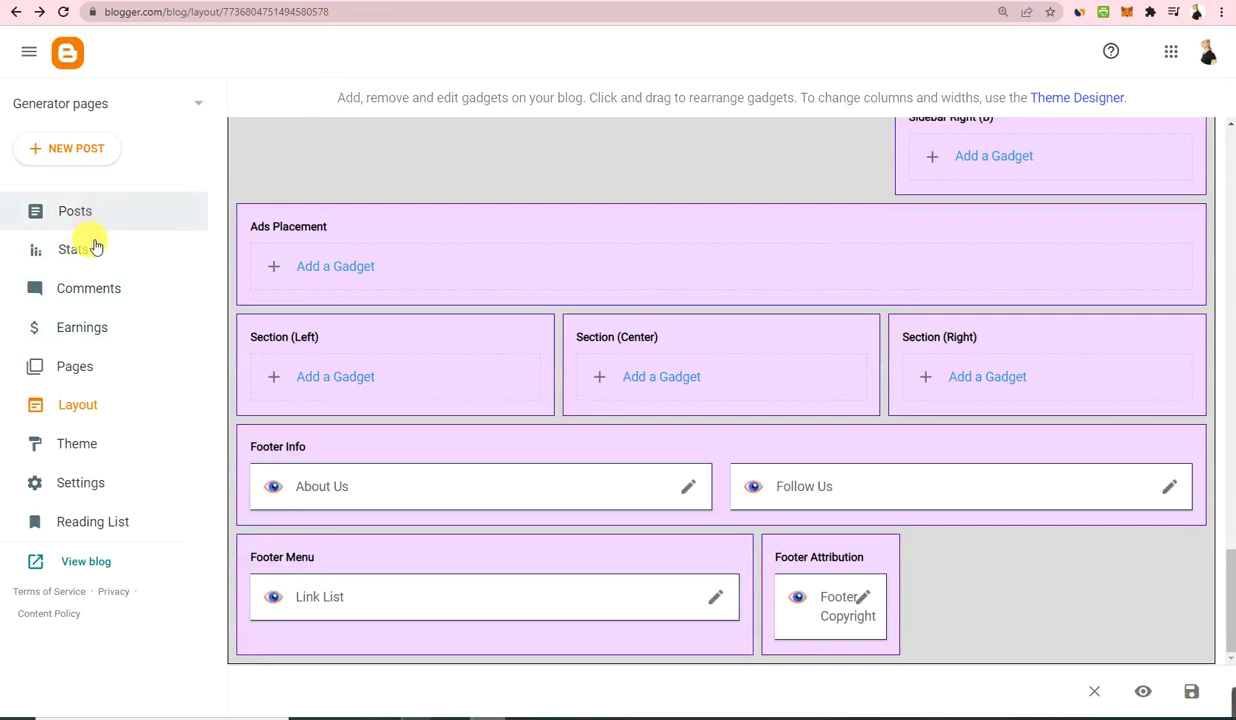
Create a new Blogger page and replace its default HTML with the copied terms and conditions code.
click(66, 372)
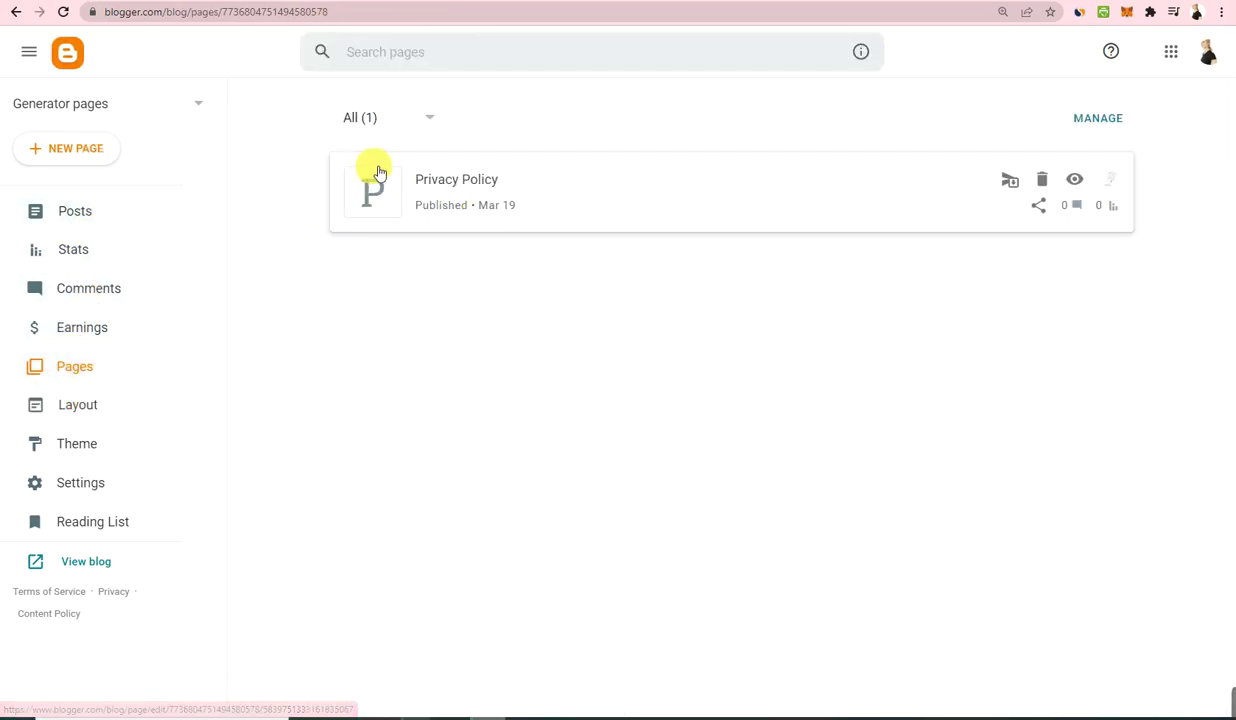
click(85, 152)
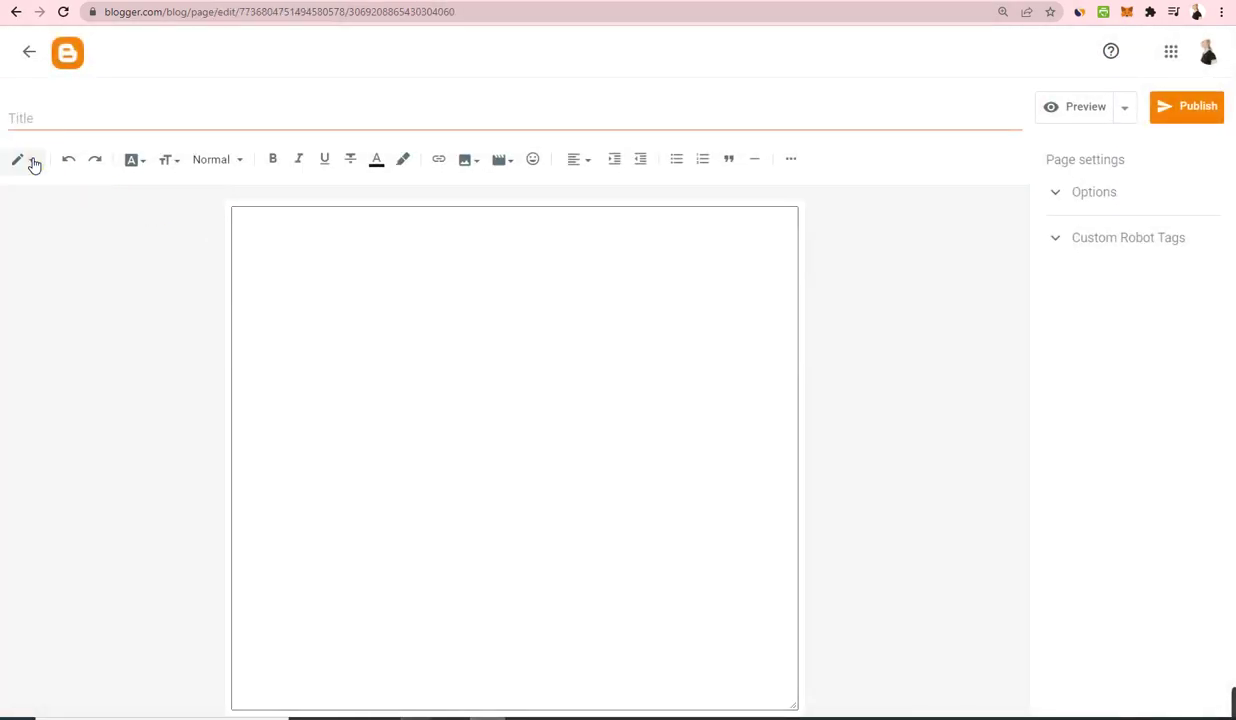
click(30, 161)
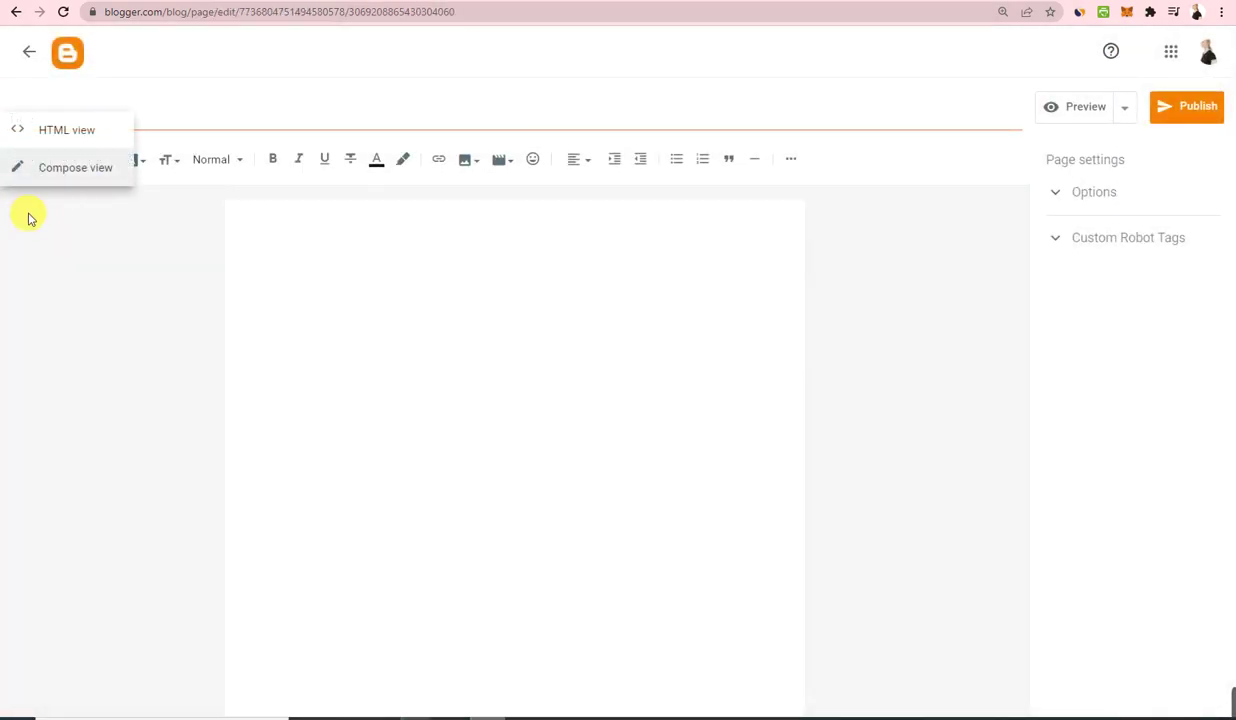
click(61, 130)
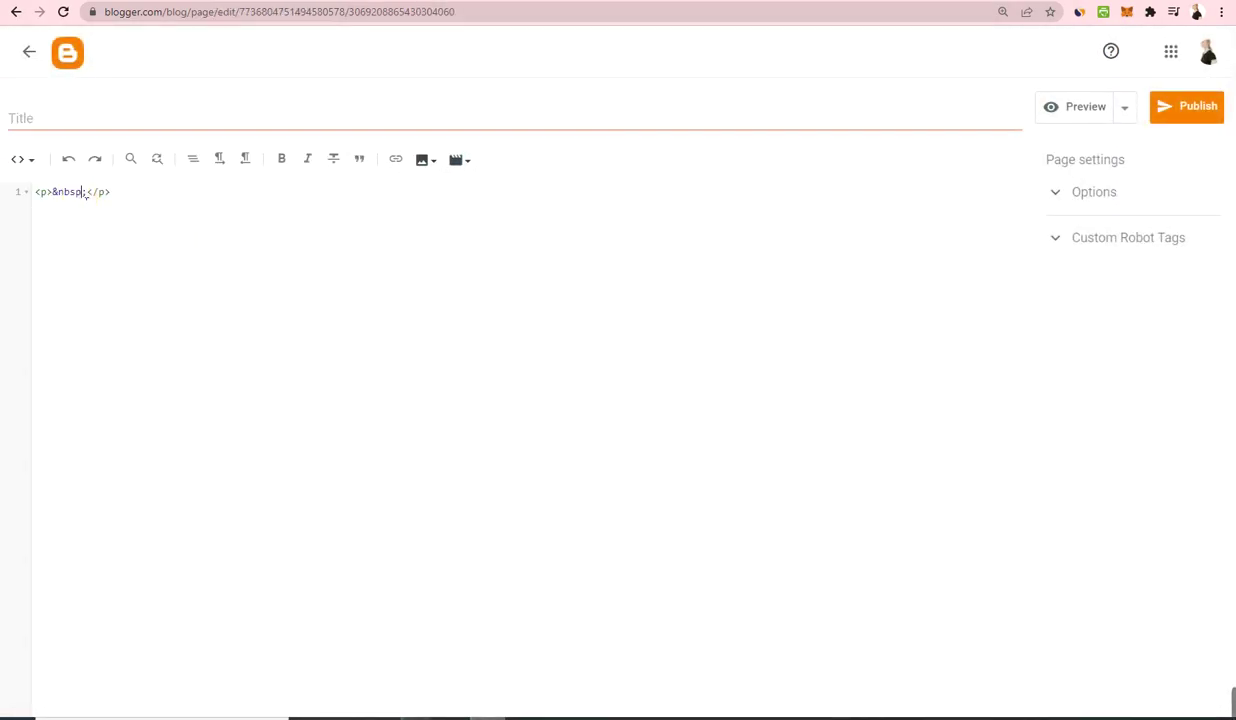
right_click(86, 197)
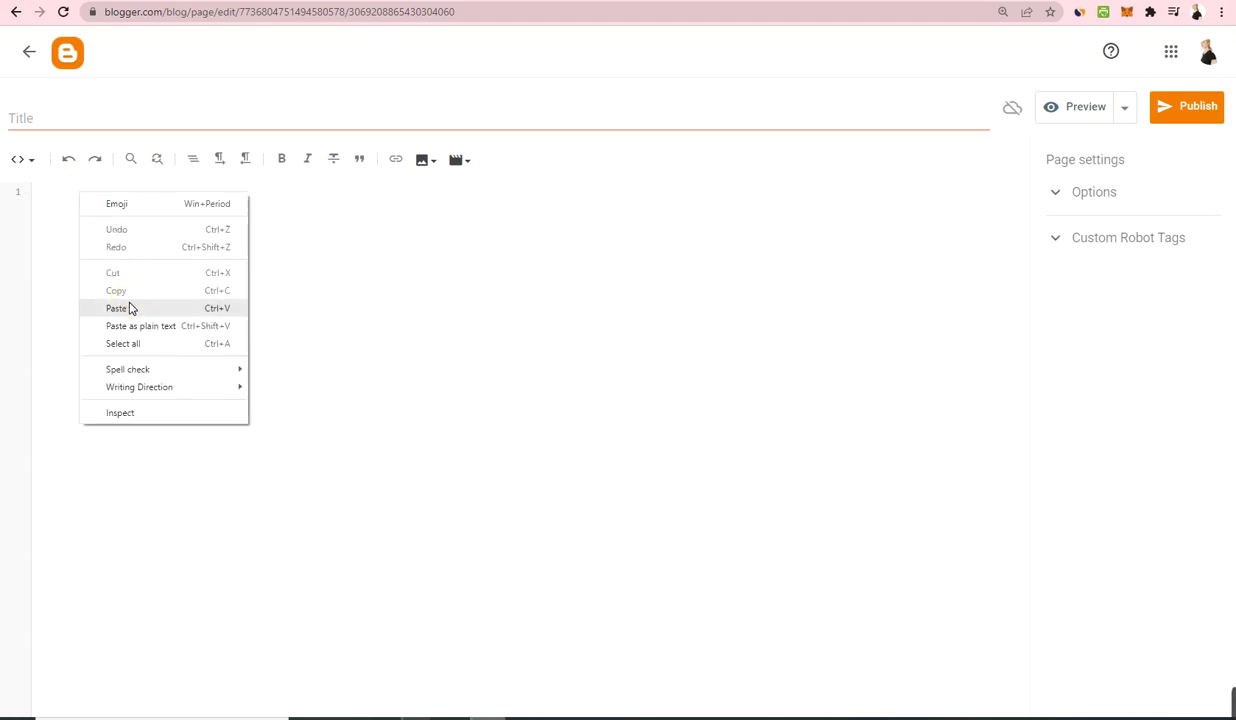
click(130, 307)
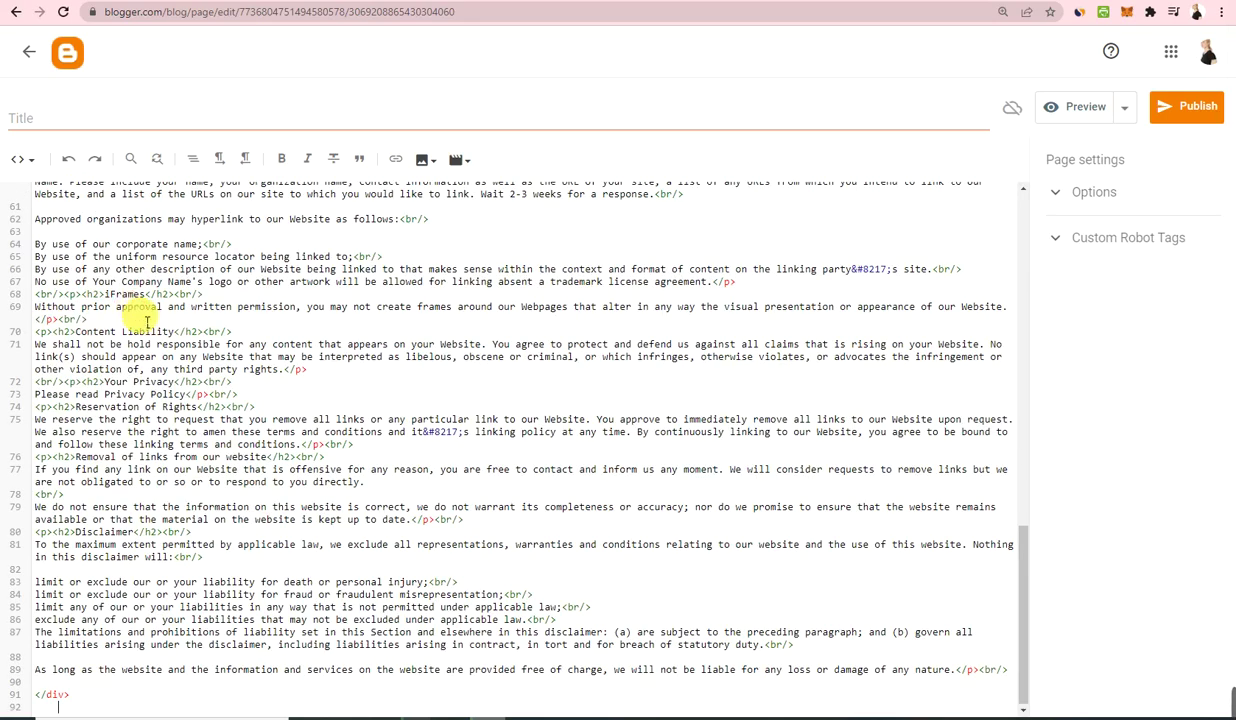
Switch the new page from HTML view to Compose view, accepting the invalid-HTML conversion.
click(22, 159)
click(76, 206)
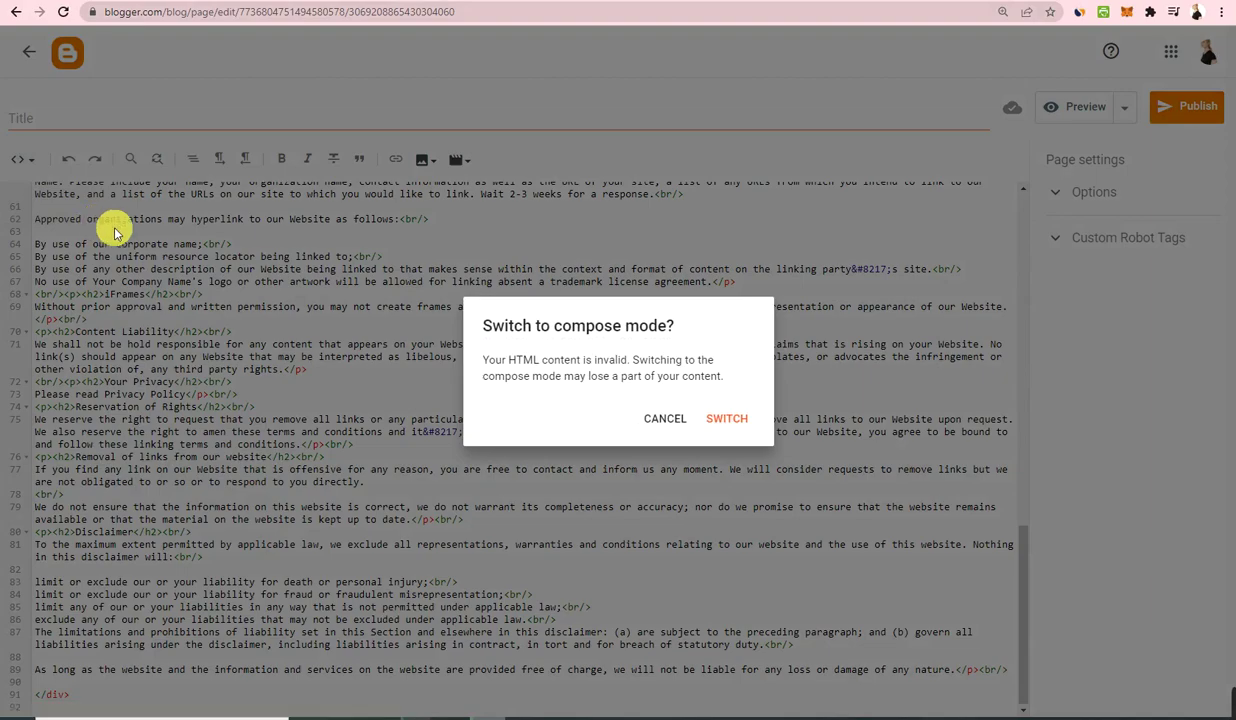
click(727, 420)
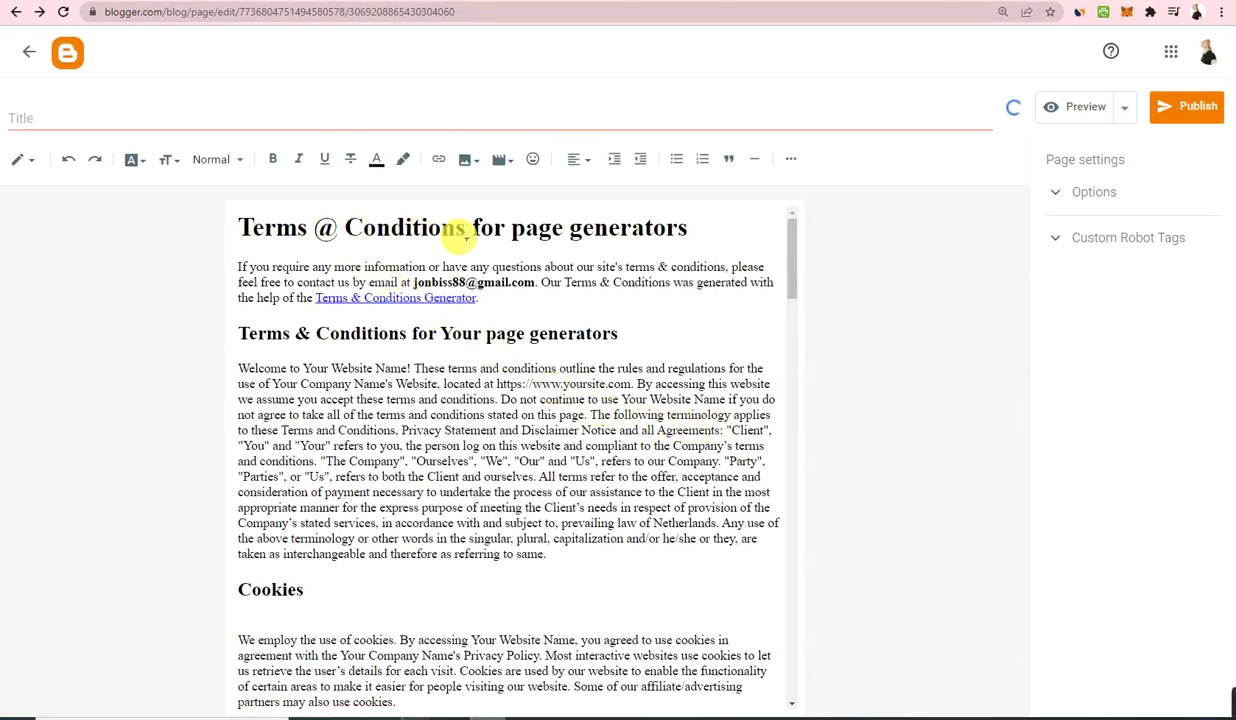
Title the new page "Terms & Conditions", reusing the text of its main heading, and publish it.
drag(463, 229, 312, 229)
click(469, 230)
drag(469, 231, 178, 238)
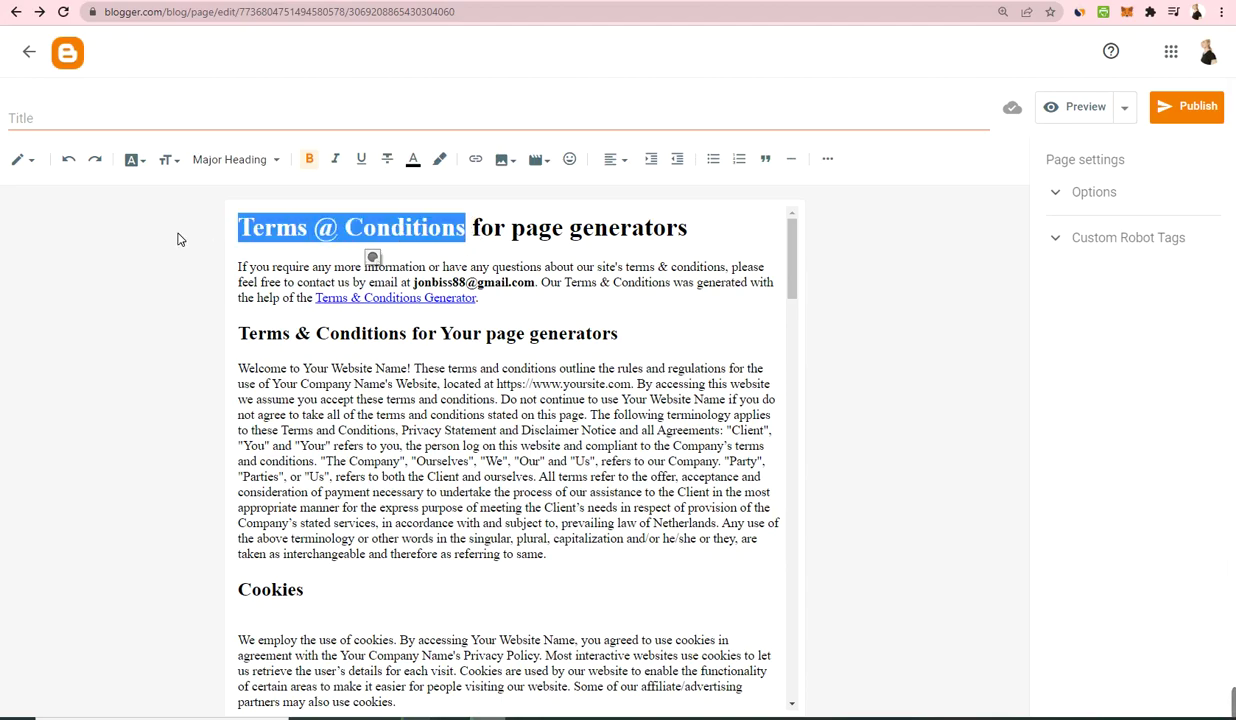
right_click(318, 237)
click(335, 290)
click(221, 119)
right_click(216, 118)
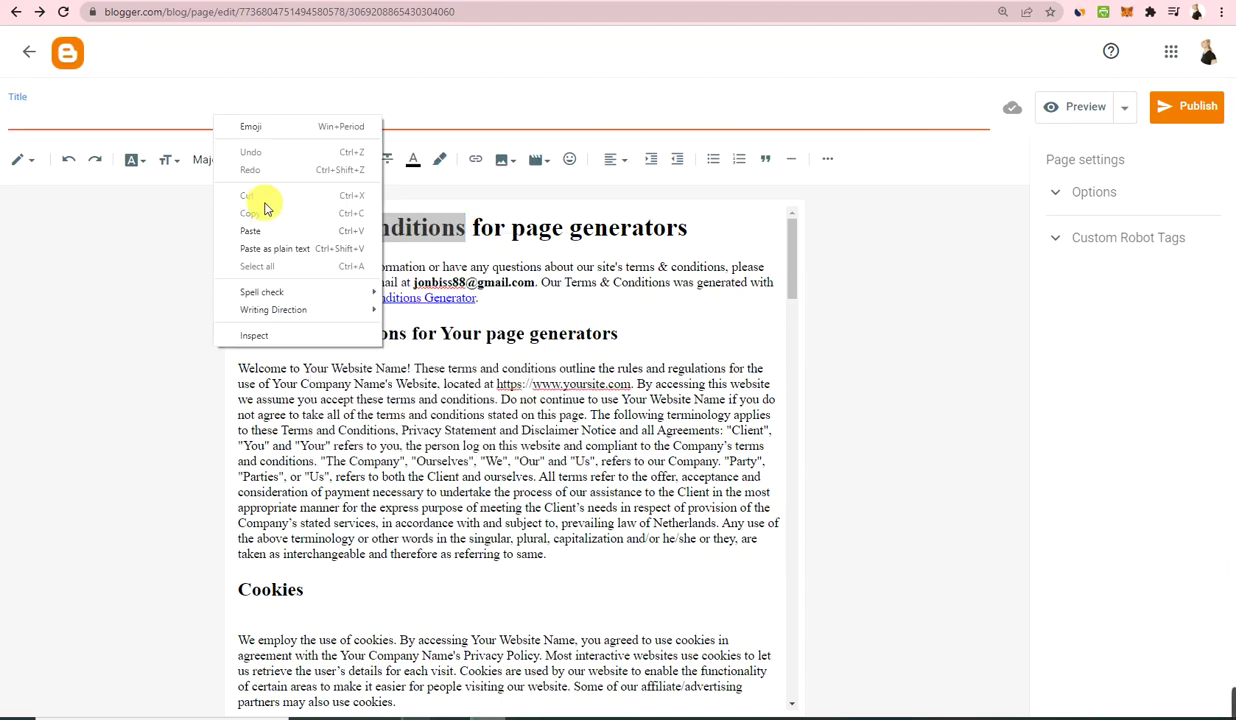
click(262, 230)
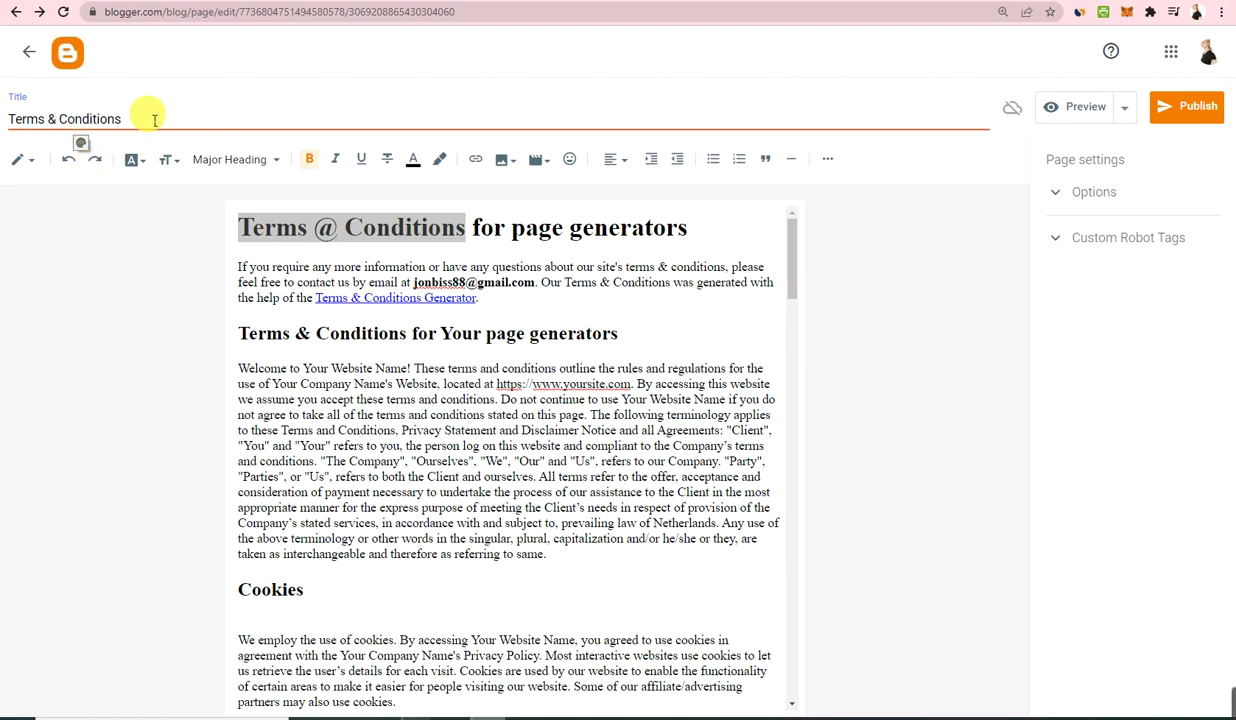
click(1188, 121)
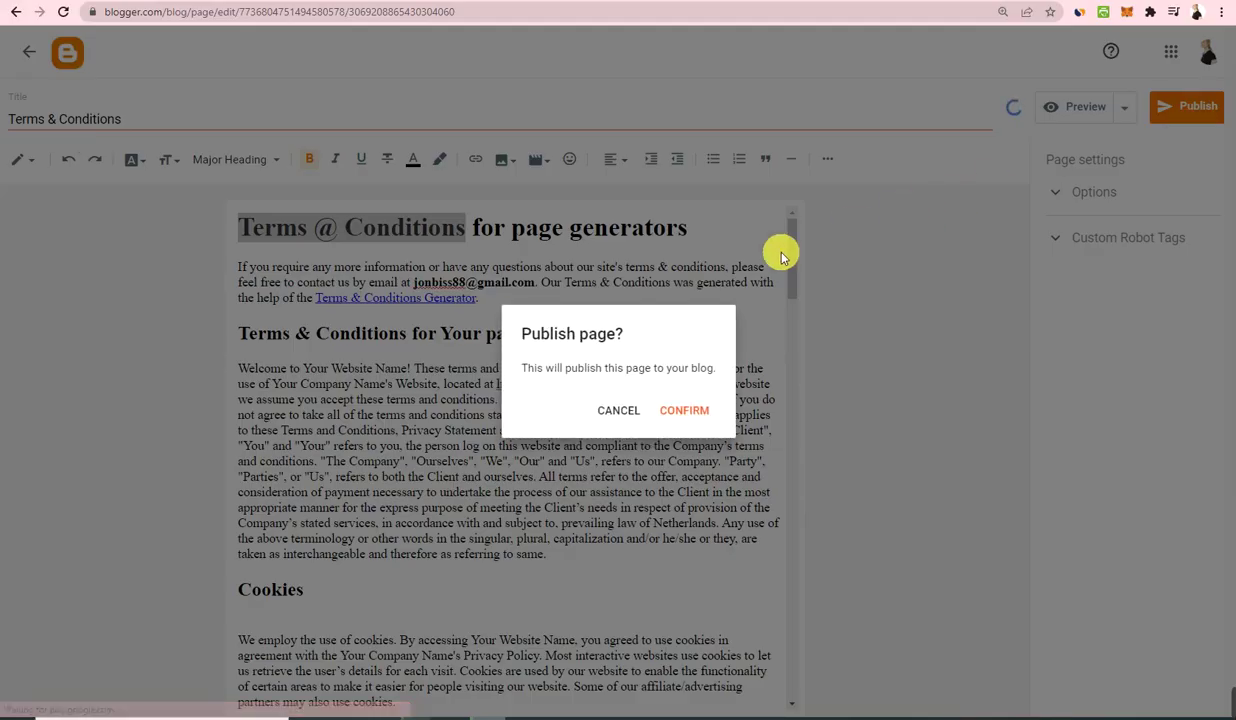
click(672, 408)
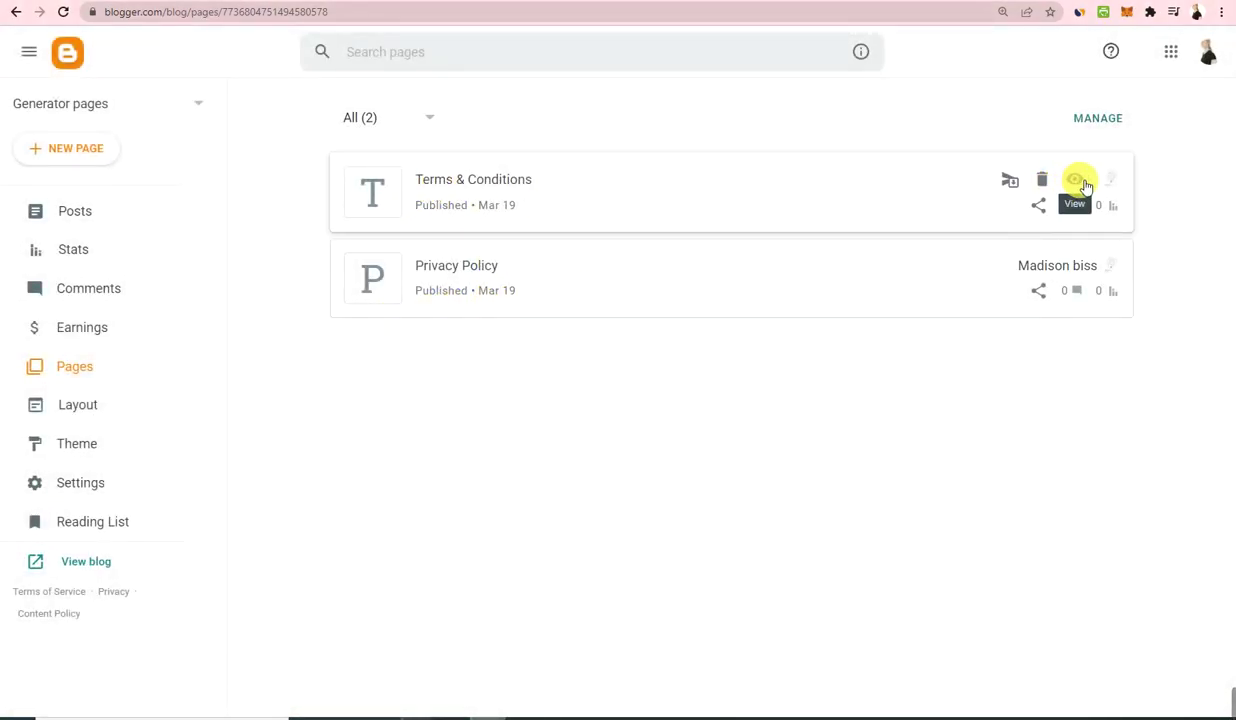
View the published Terms & Conditions page and copy its web address.
click(1075, 180)
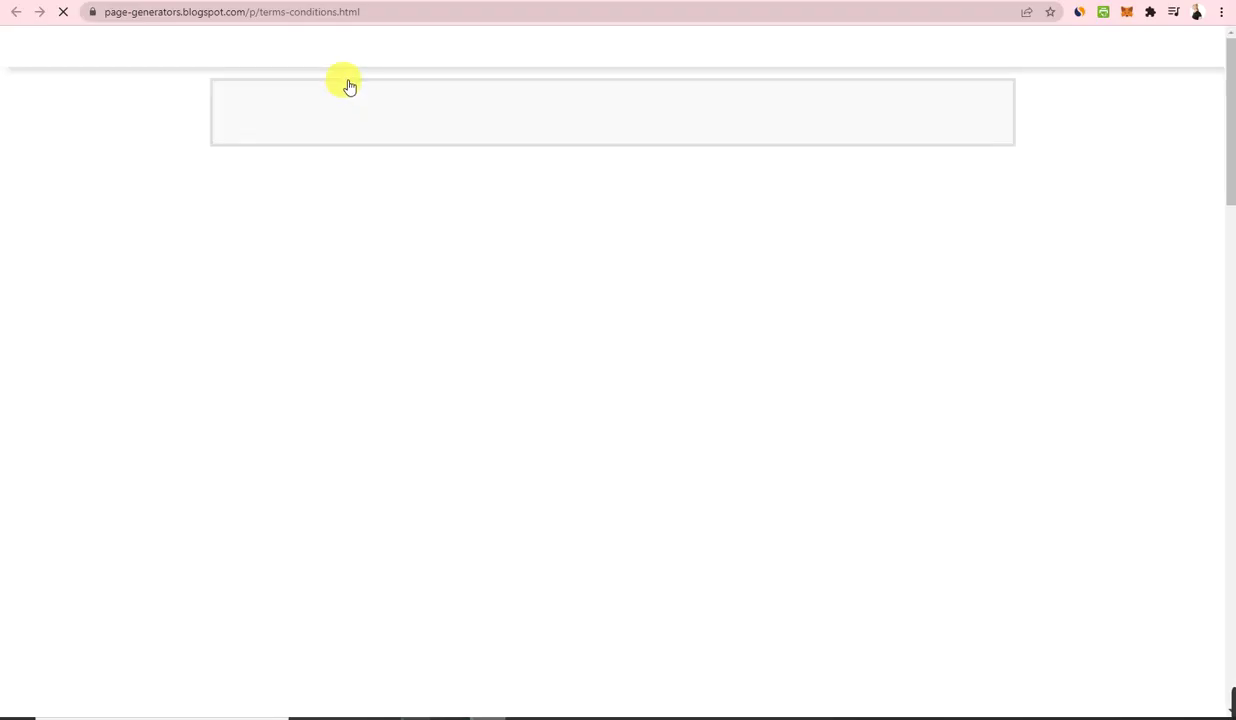
click(400, 13)
right_click(392, 14)
click(430, 97)
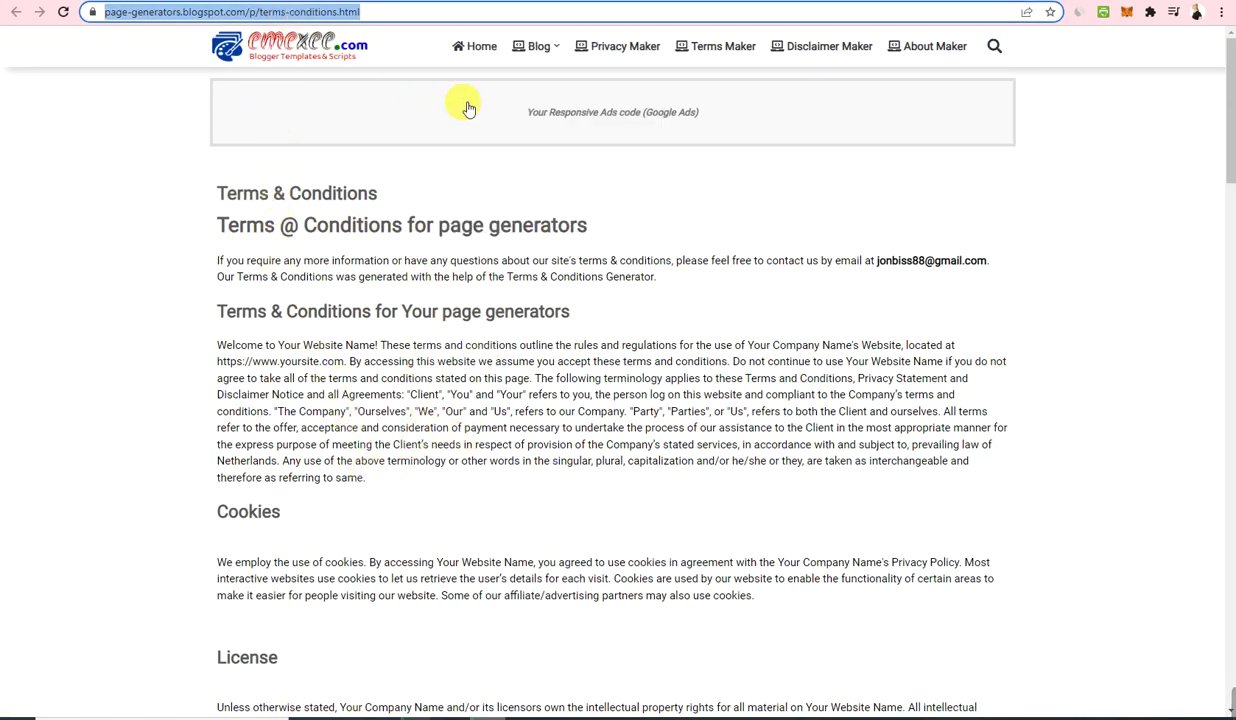
Check the footer on the blog's home page and open the Footer Menu link list in the Blogger layout for editing.
click(295, 62)
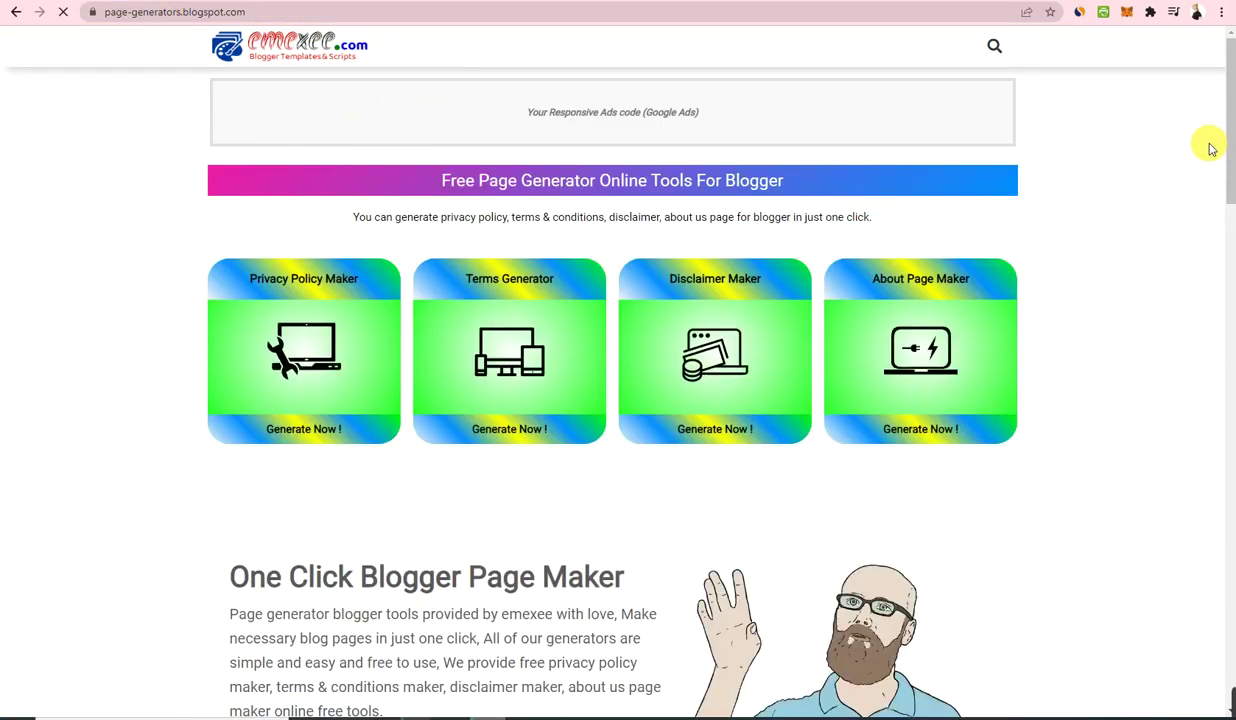
mouse_move(1229, 145)
mouse_down()
mouse_move(1228, 656)
mouse_move(1028, 692)
mouse_up()
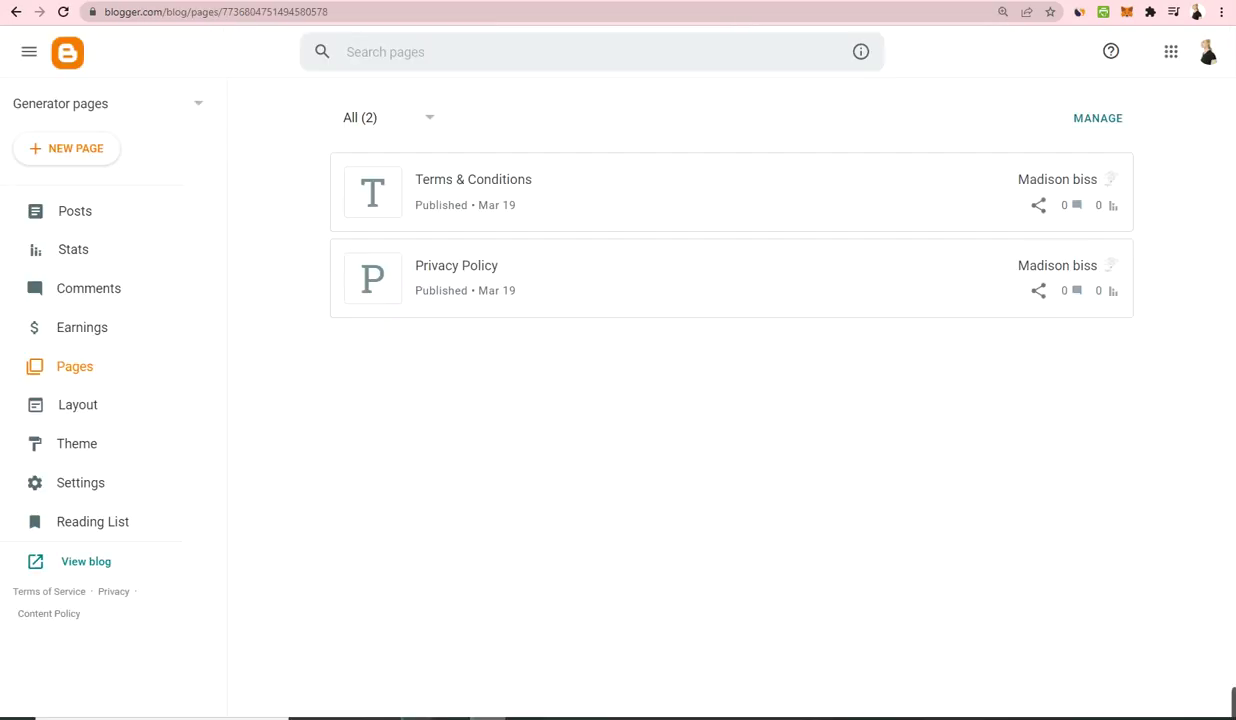
click(91, 412)
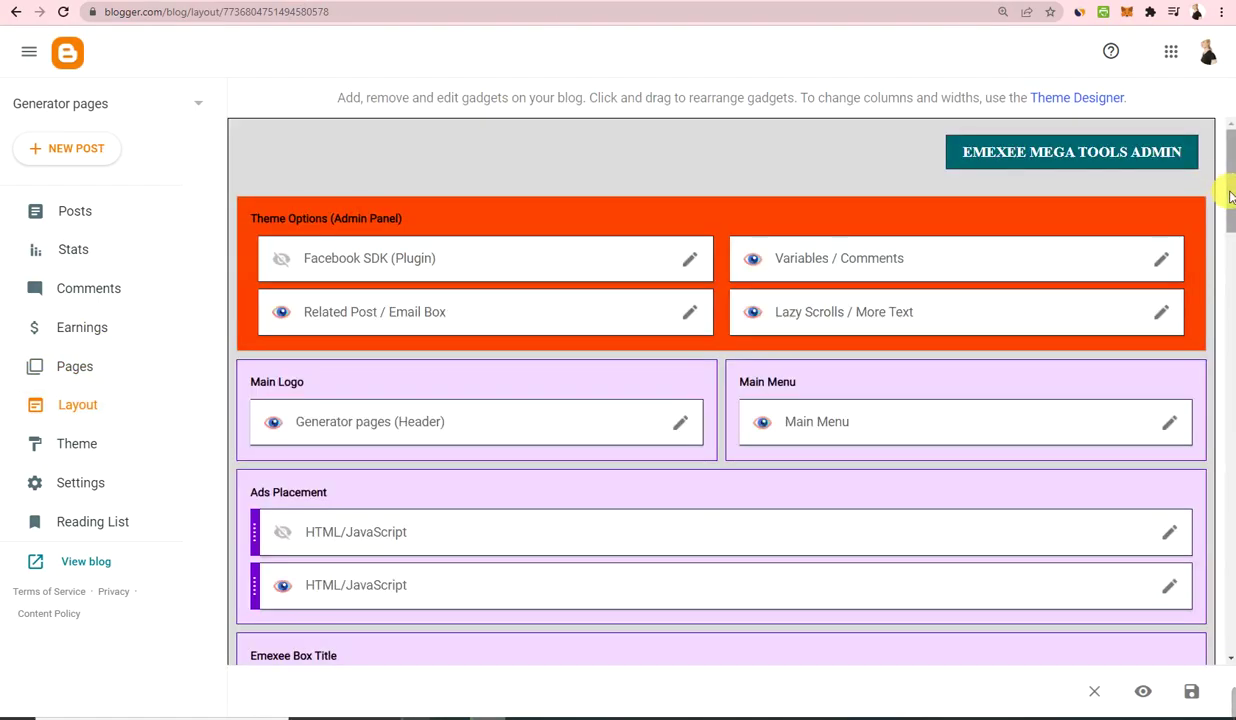
drag(1230, 195, 747, 670)
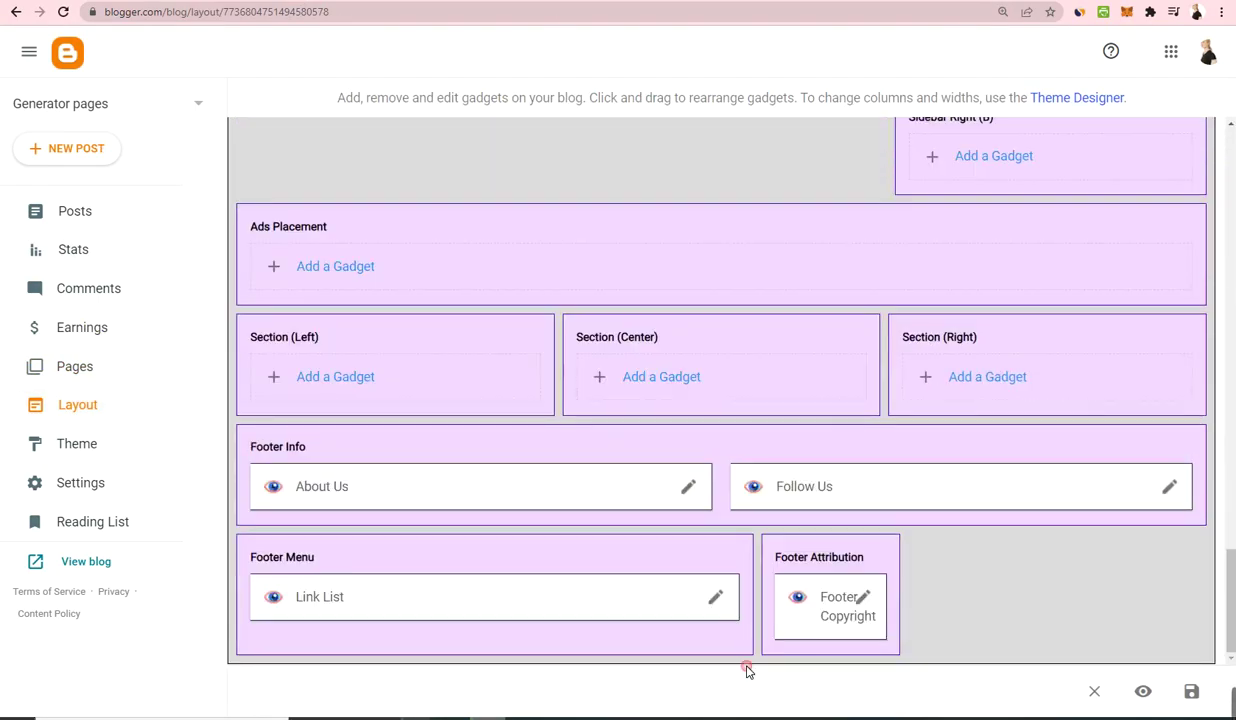
click(720, 600)
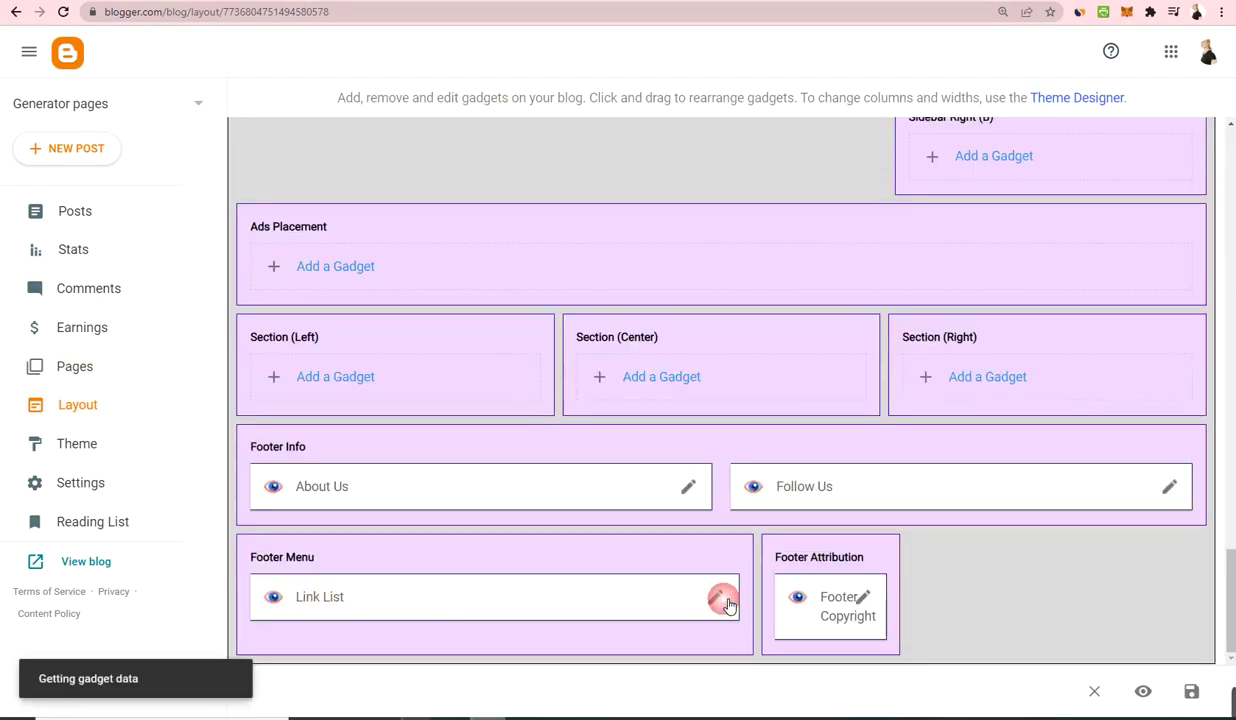
scroll(493, 500, down, 1)
scroll(500, 498, down, 3)
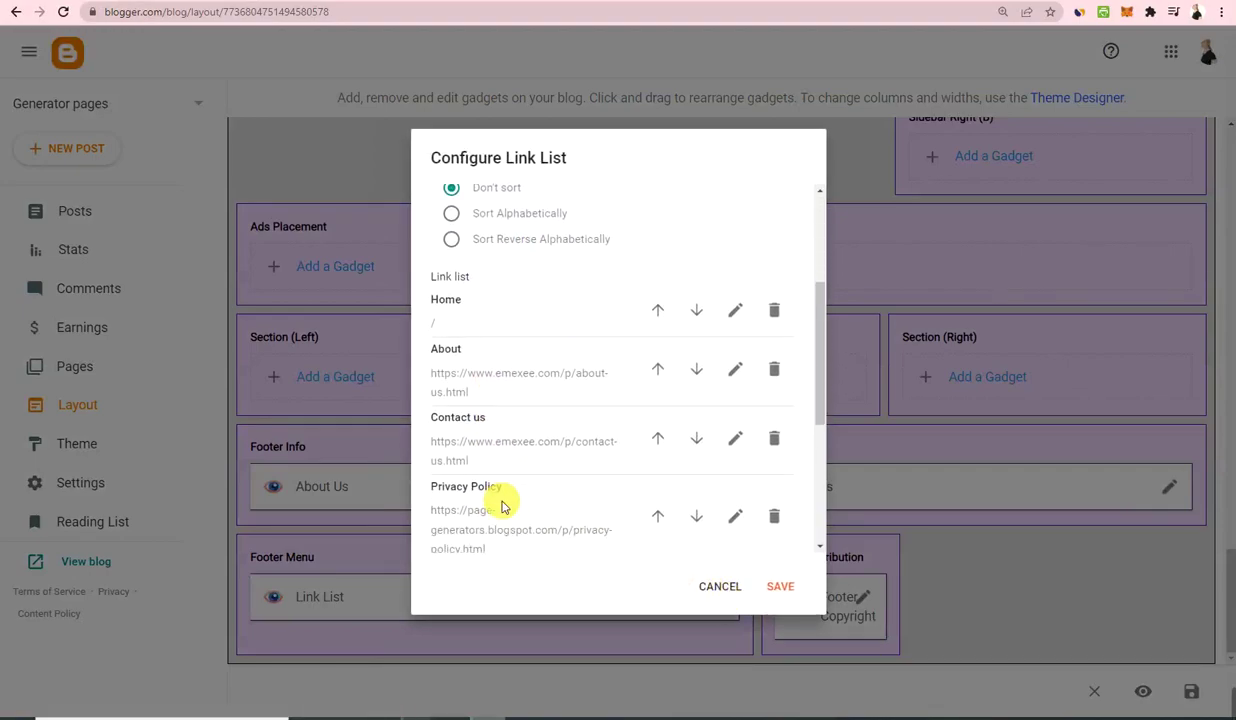
click(740, 452)
click(525, 463)
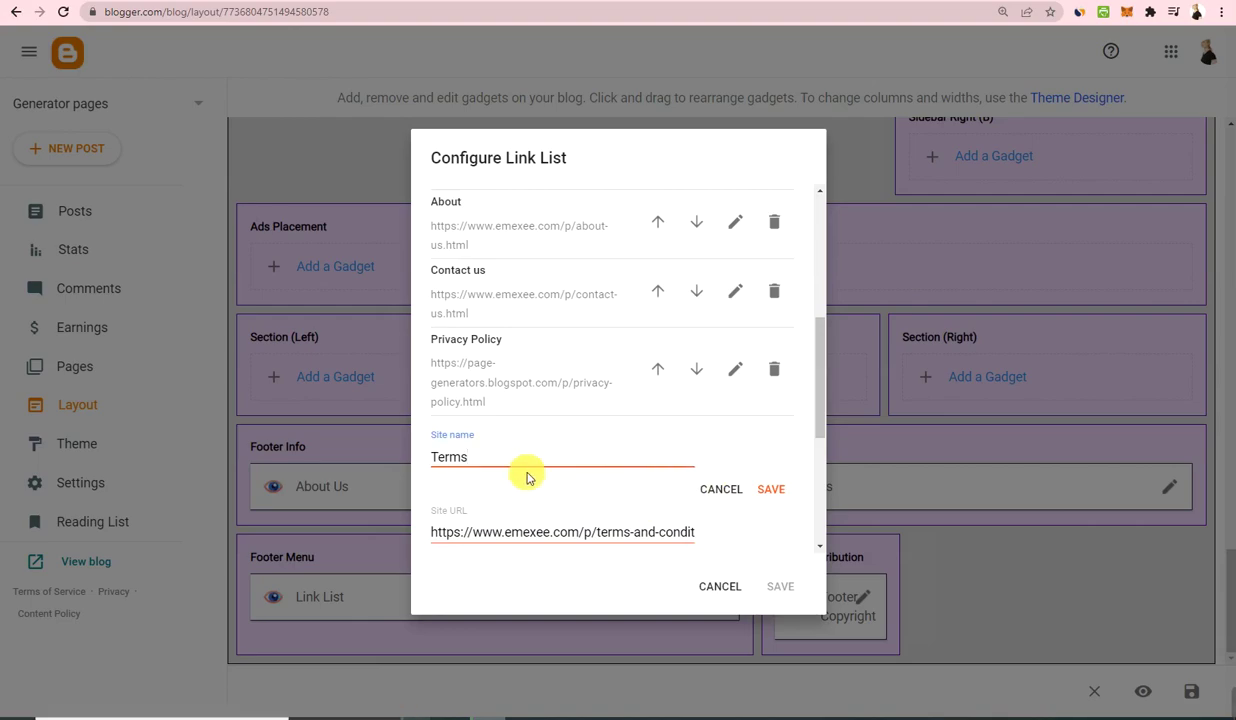
triple_click(538, 540)
right_click(538, 543)
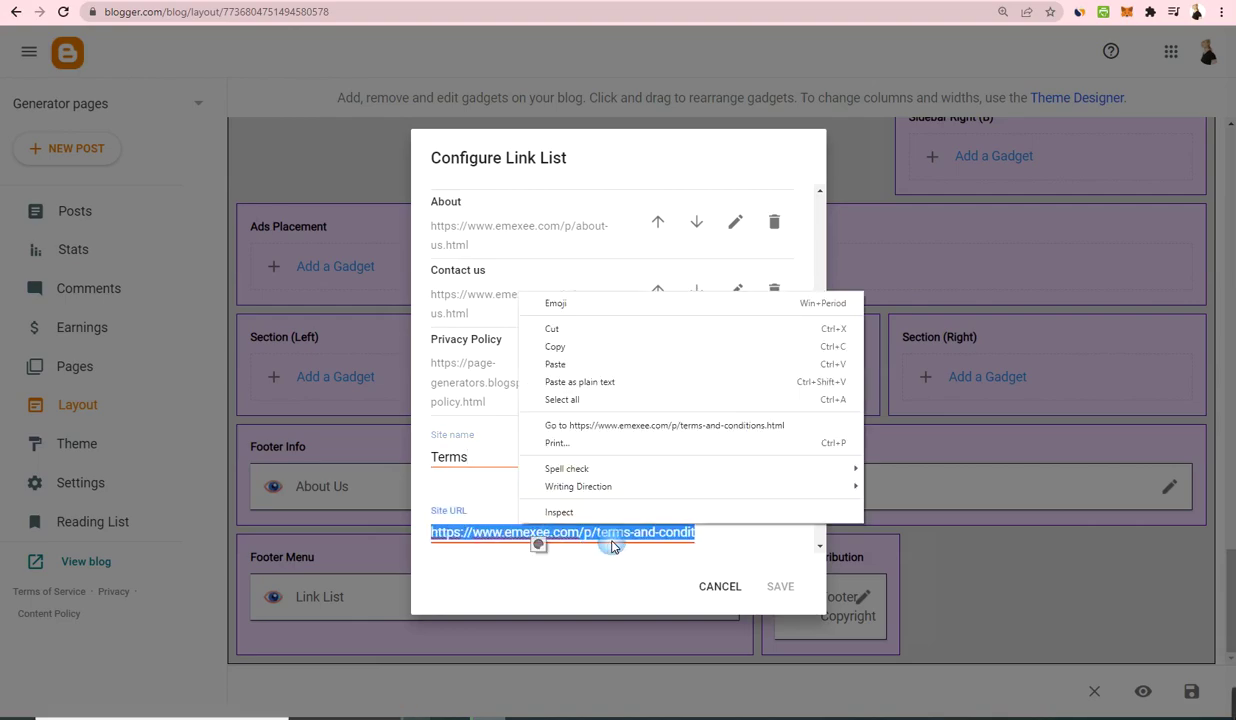
click(577, 382)
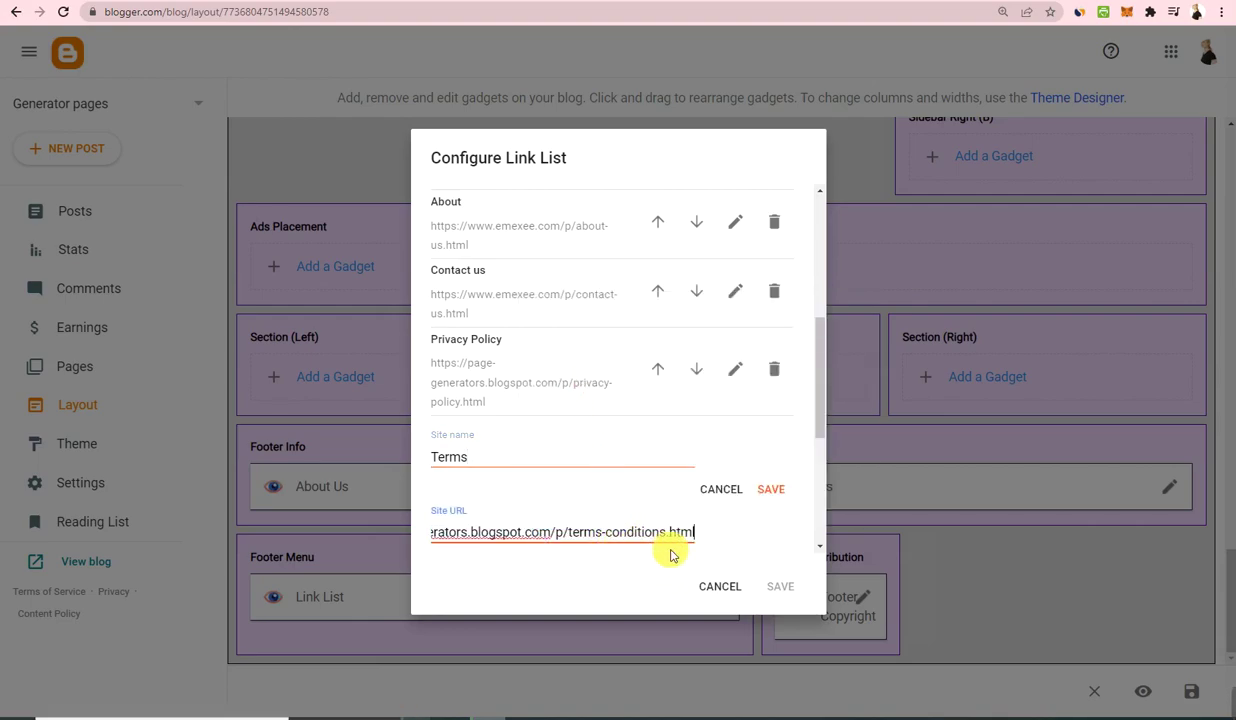
Change the Terms link's site name to "Terms & Conditions" and save the link entry.
drag(638, 546, 670, 458)
right_click(660, 452)
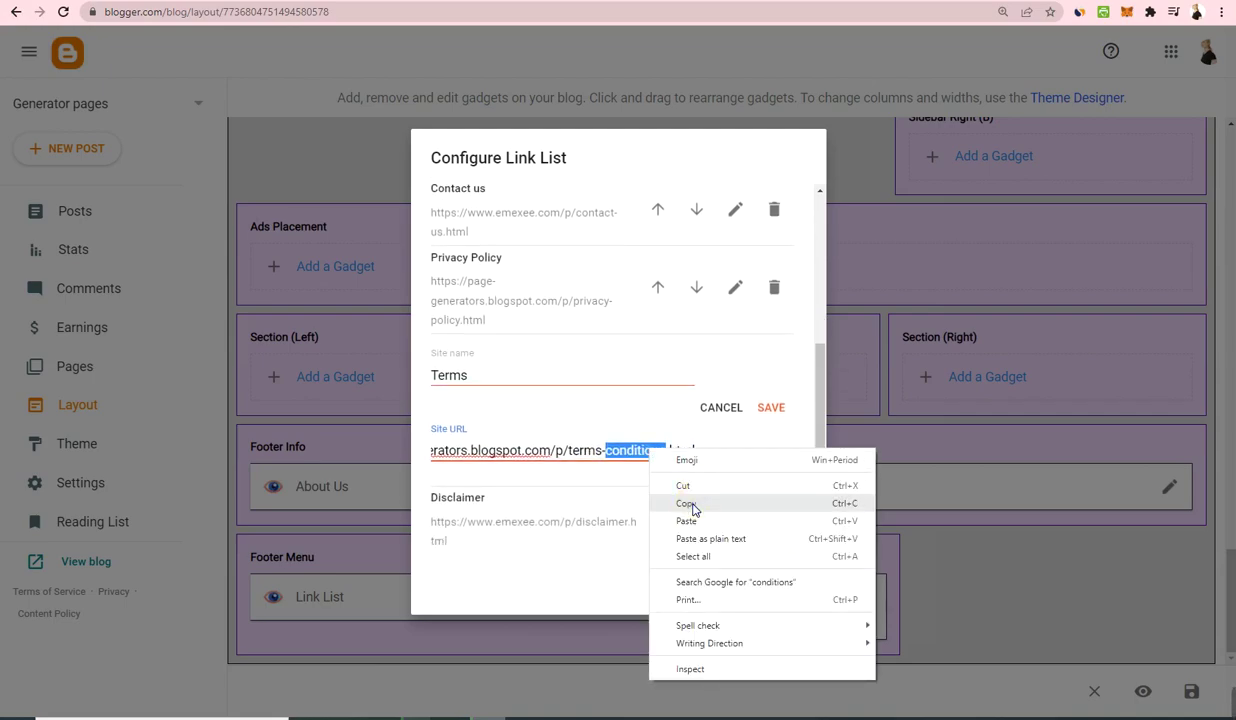
click(689, 500)
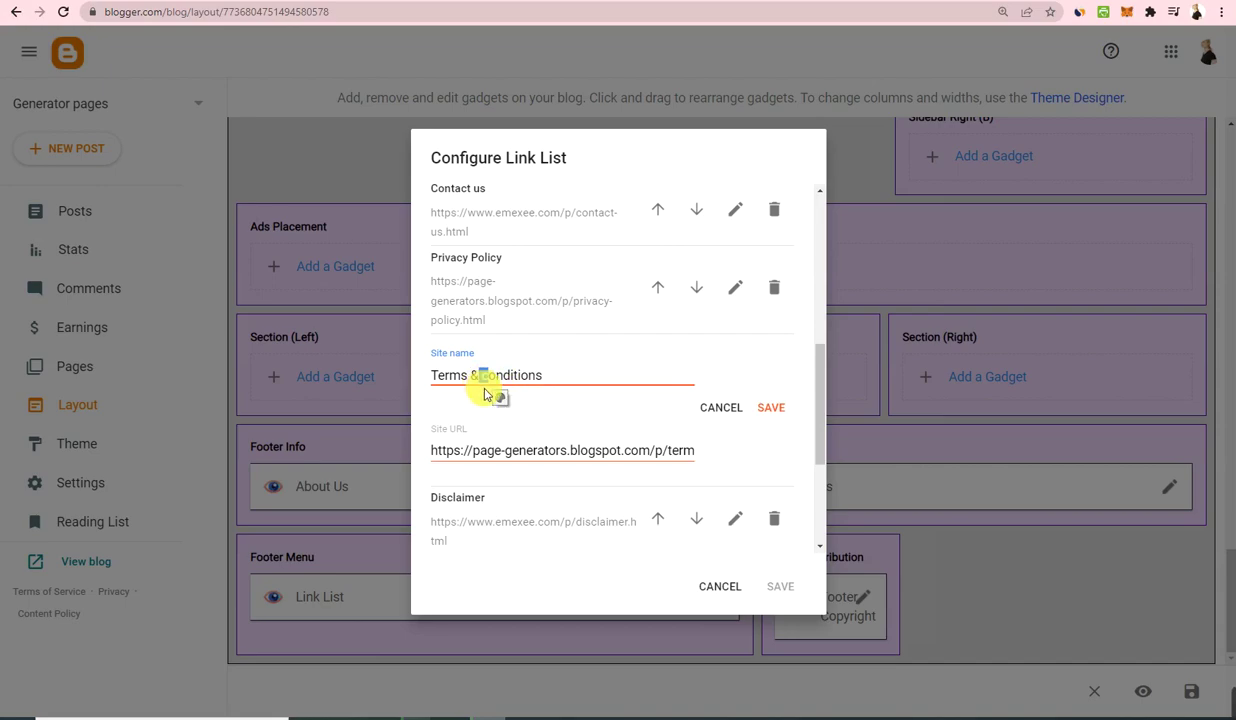
click(769, 409)
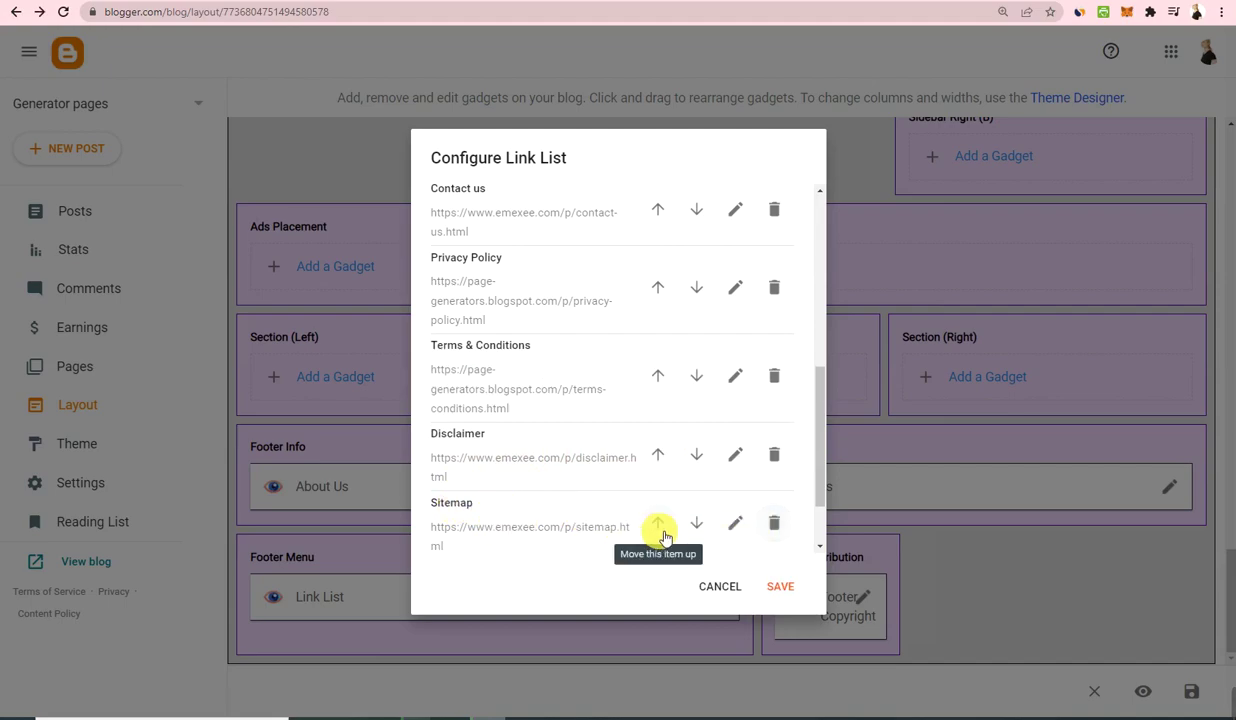
Delete the Sitemap link and the "." link to emexee.com from the footer link list.
click(775, 524)
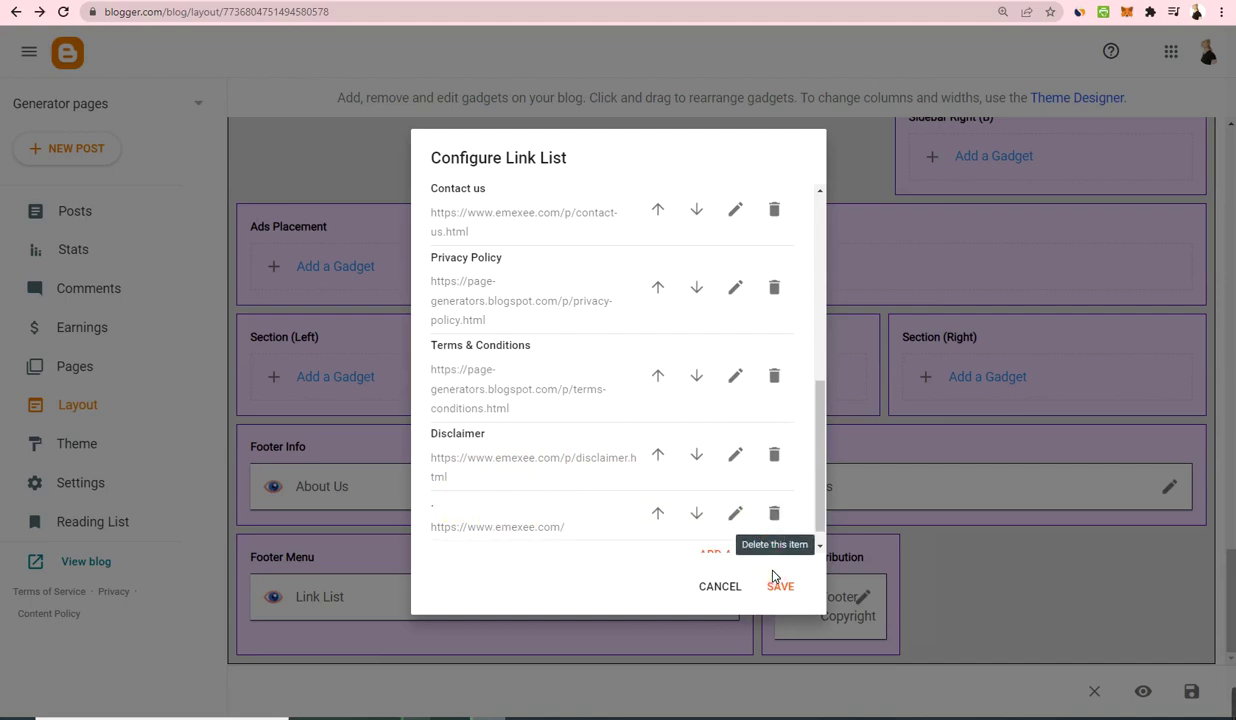
click(775, 505)
scroll(566, 510, up, 3)
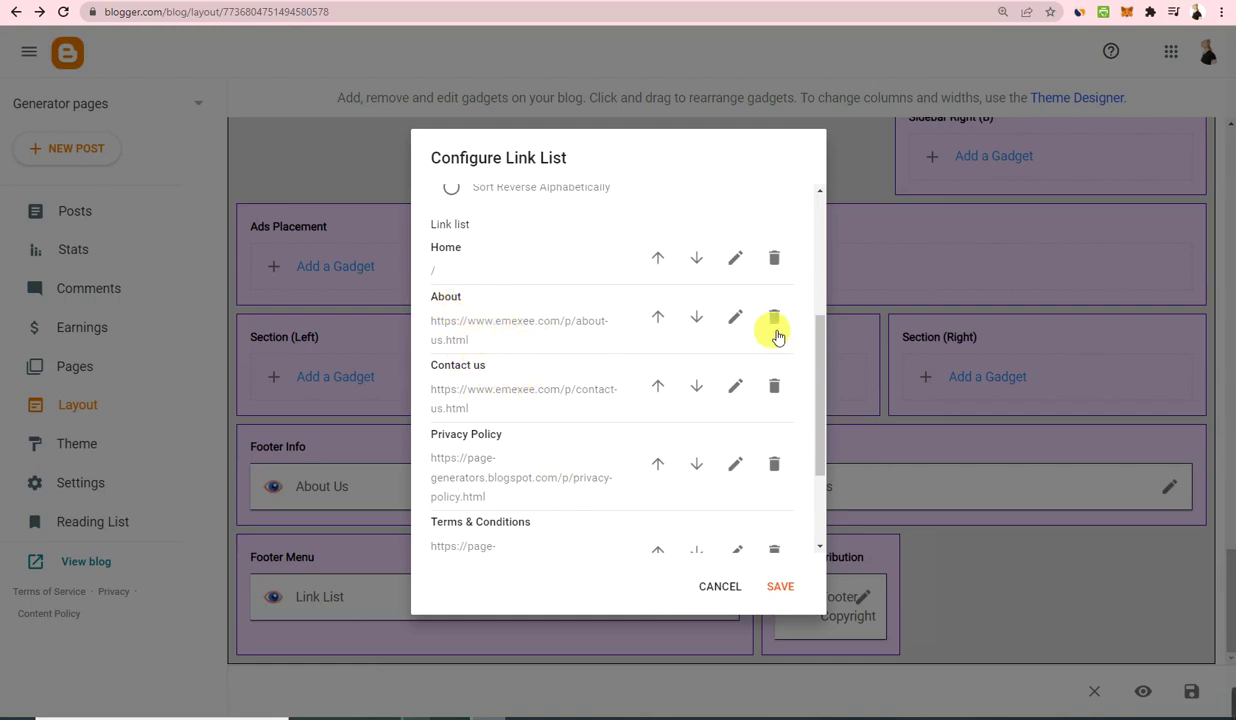
Set the About link's URL to # in the footer link list and save the entry.
click(737, 318)
triple_click(637, 413)
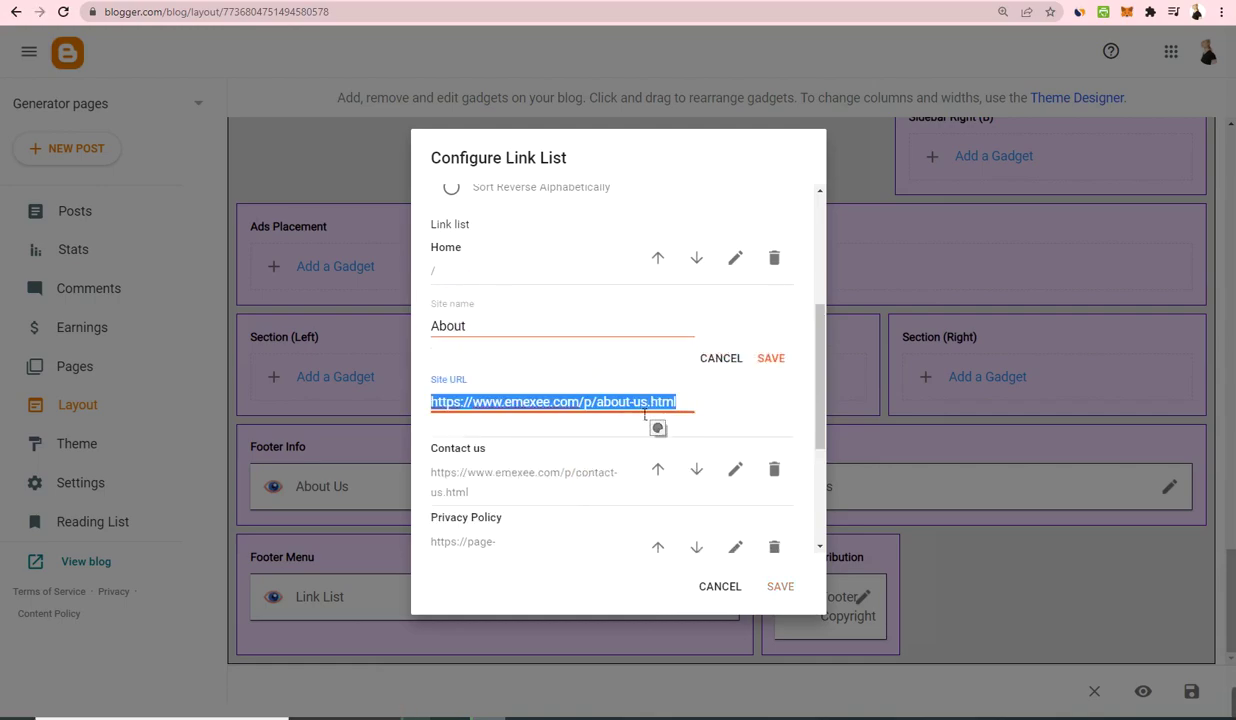
key(BackSpace)
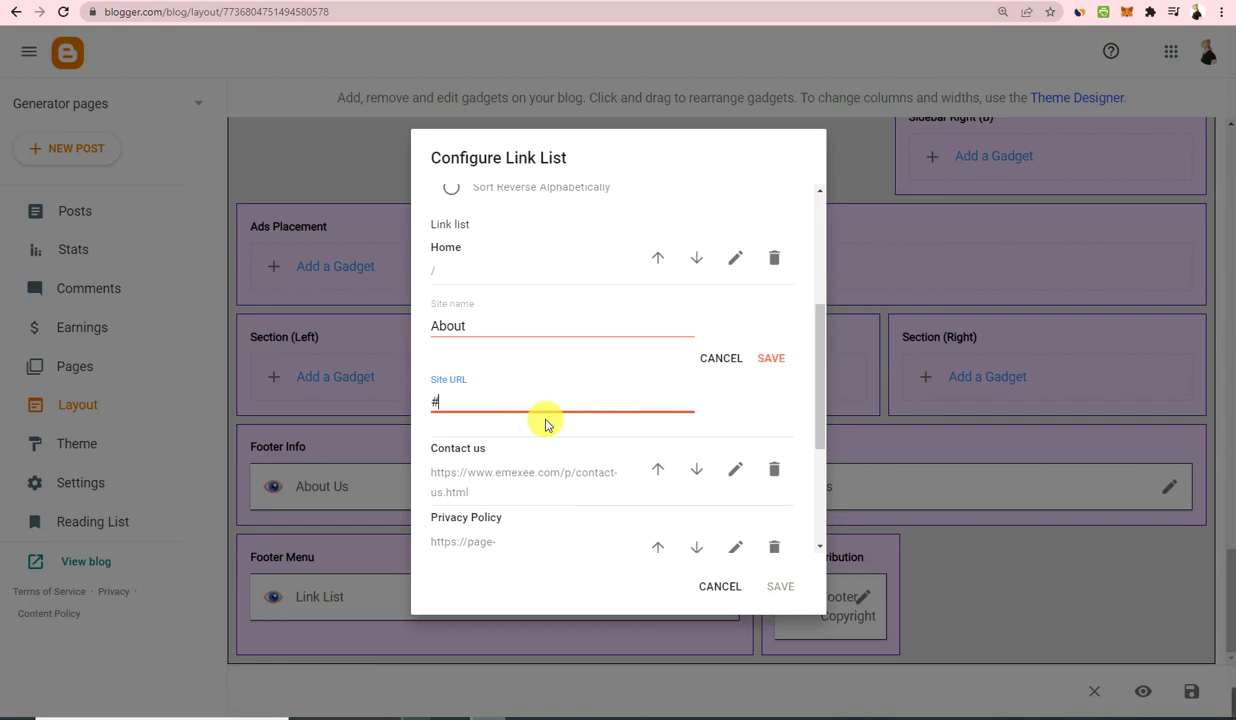
click(769, 358)
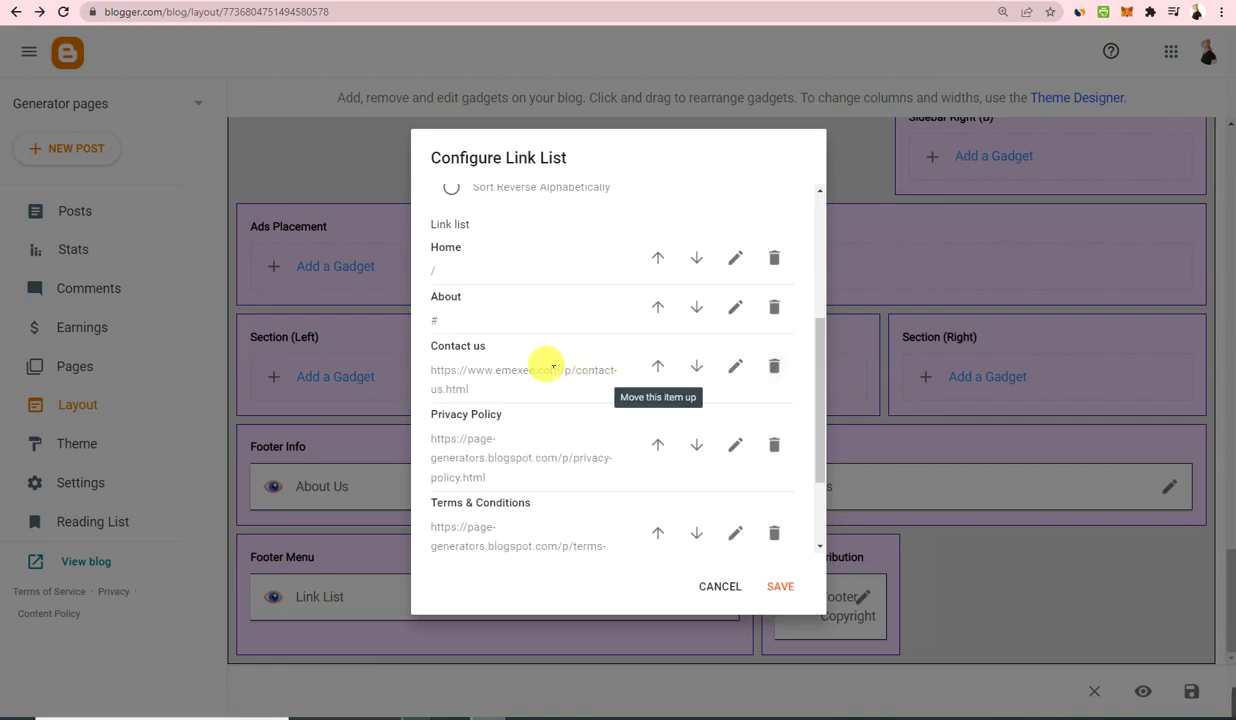
Set the Contact us link's URL to # and save the entry.
click(738, 367)
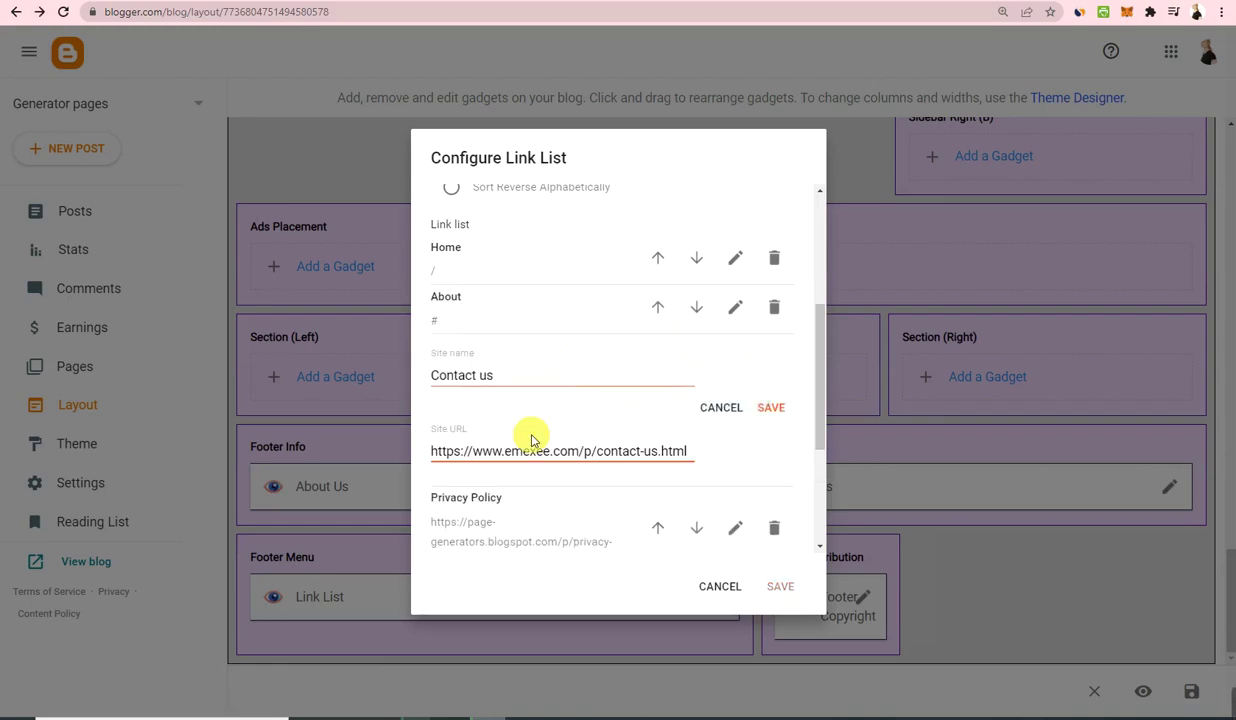
triple_click(540, 451)
text(3)
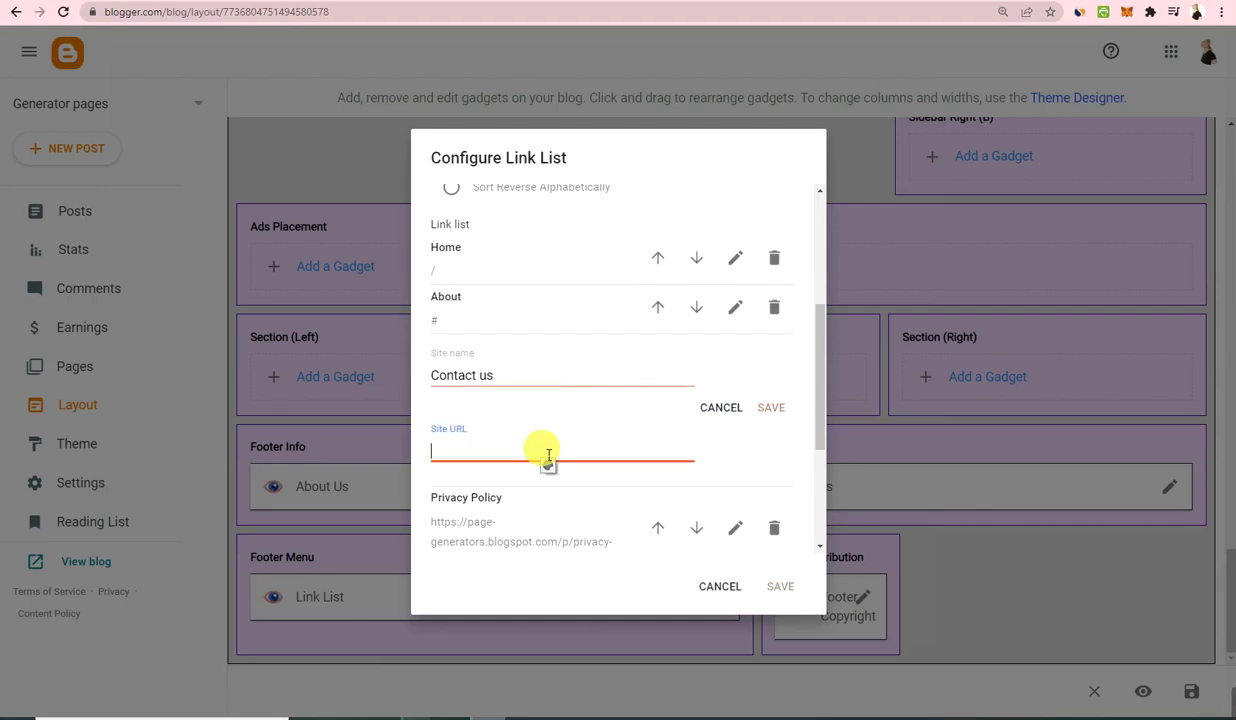
click(773, 409)
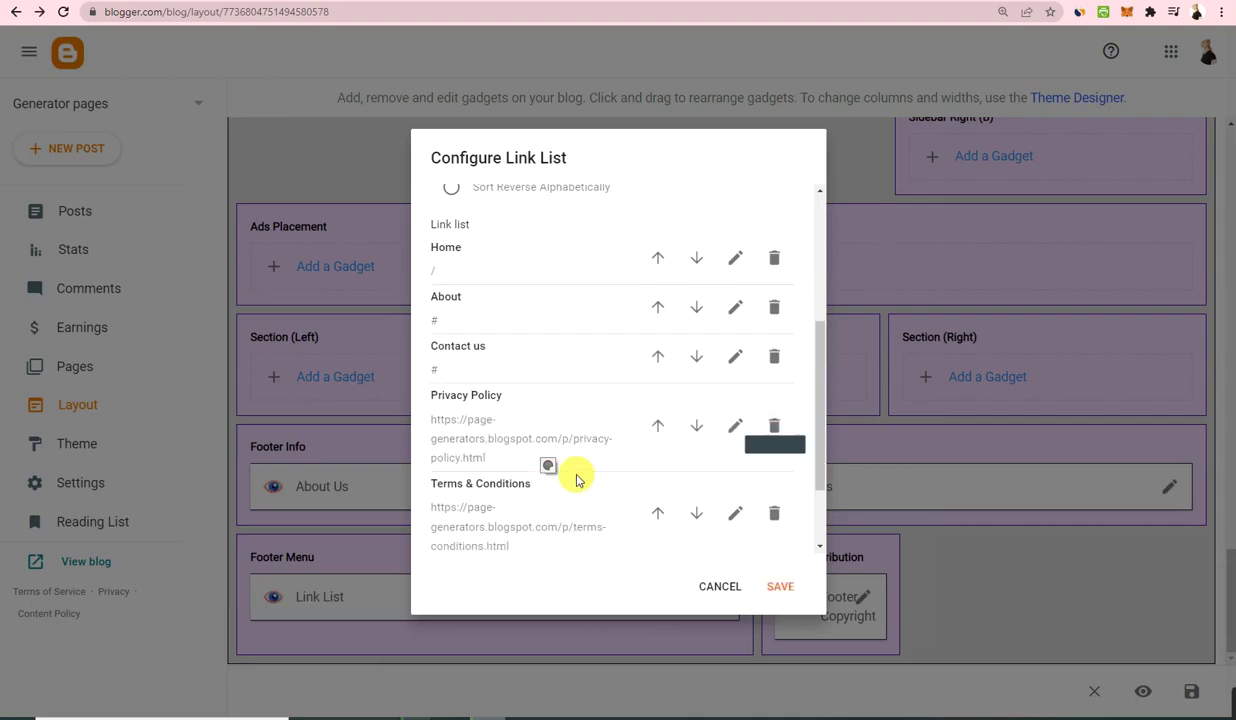
Recheck the Terms & Conditions entry and save the whole footer link list.
scroll(575, 472, down, 1)
scroll(575, 460, down, 1)
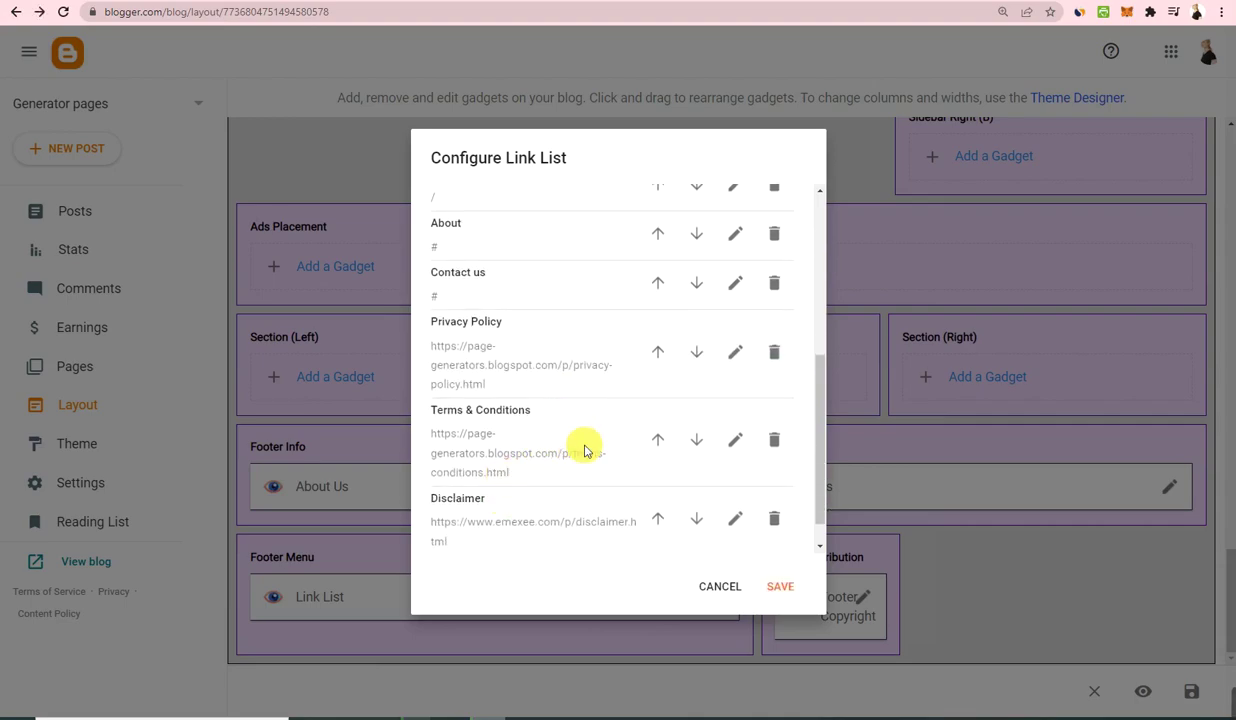
click(729, 446)
scroll(629, 470, up, 2)
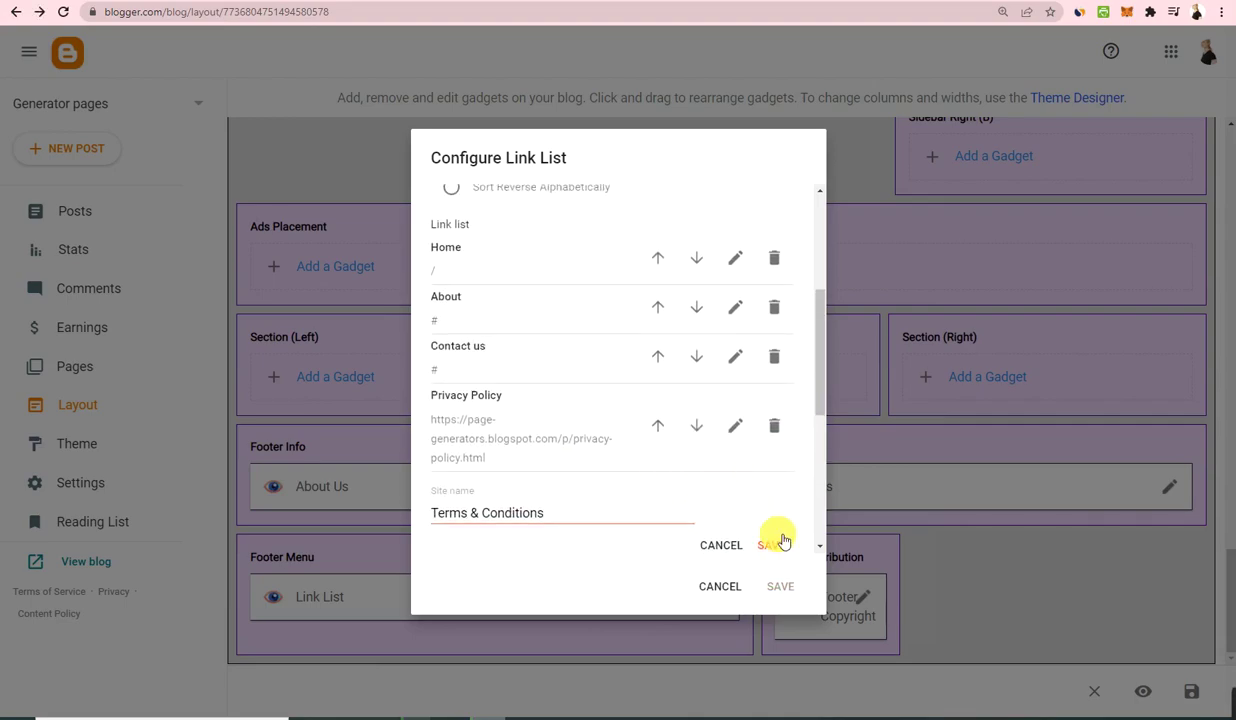
click(776, 541)
scroll(580, 340, up, 2)
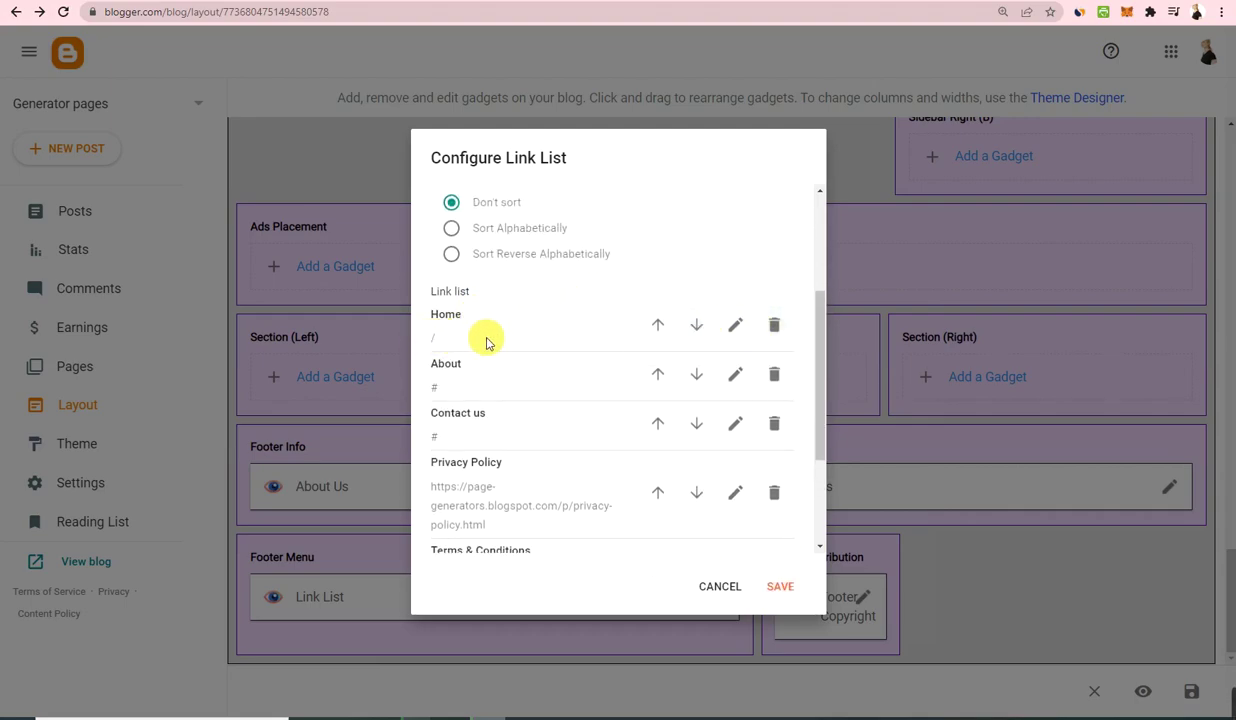
click(784, 591)
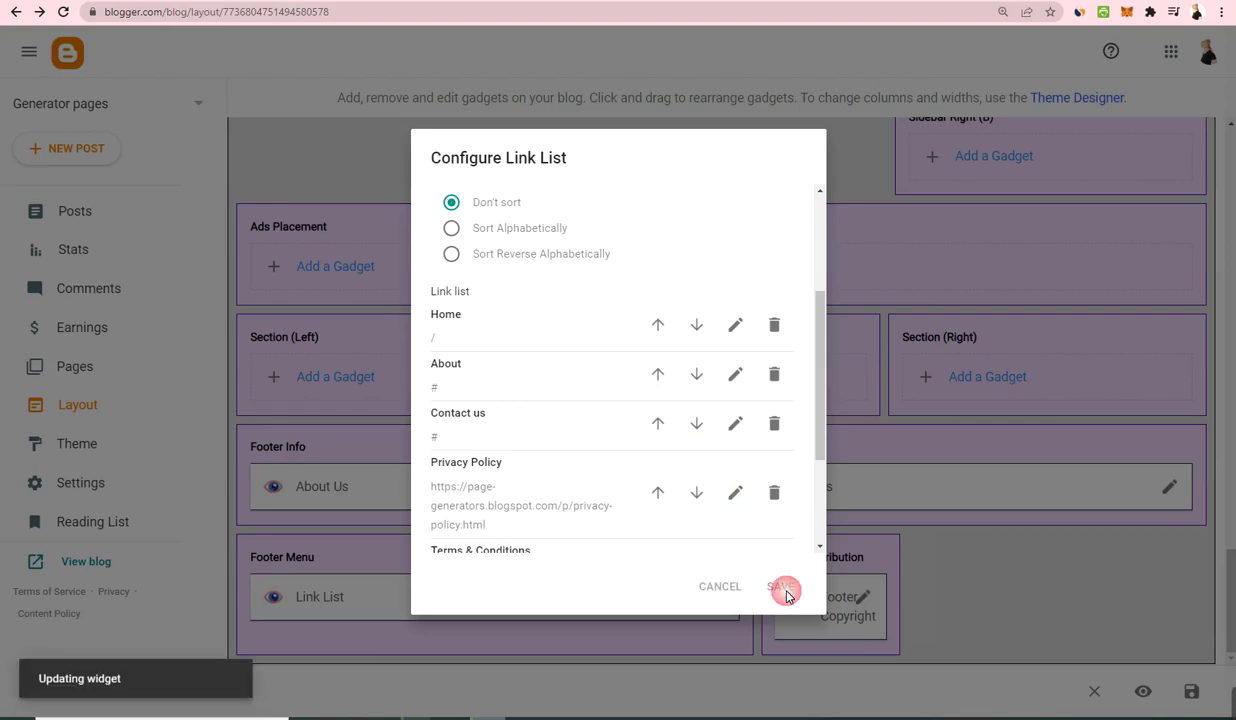
Remove the Search This Blog gadget from the Sidebar Right (A) section of the layout.
scroll(831, 433, up, 10)
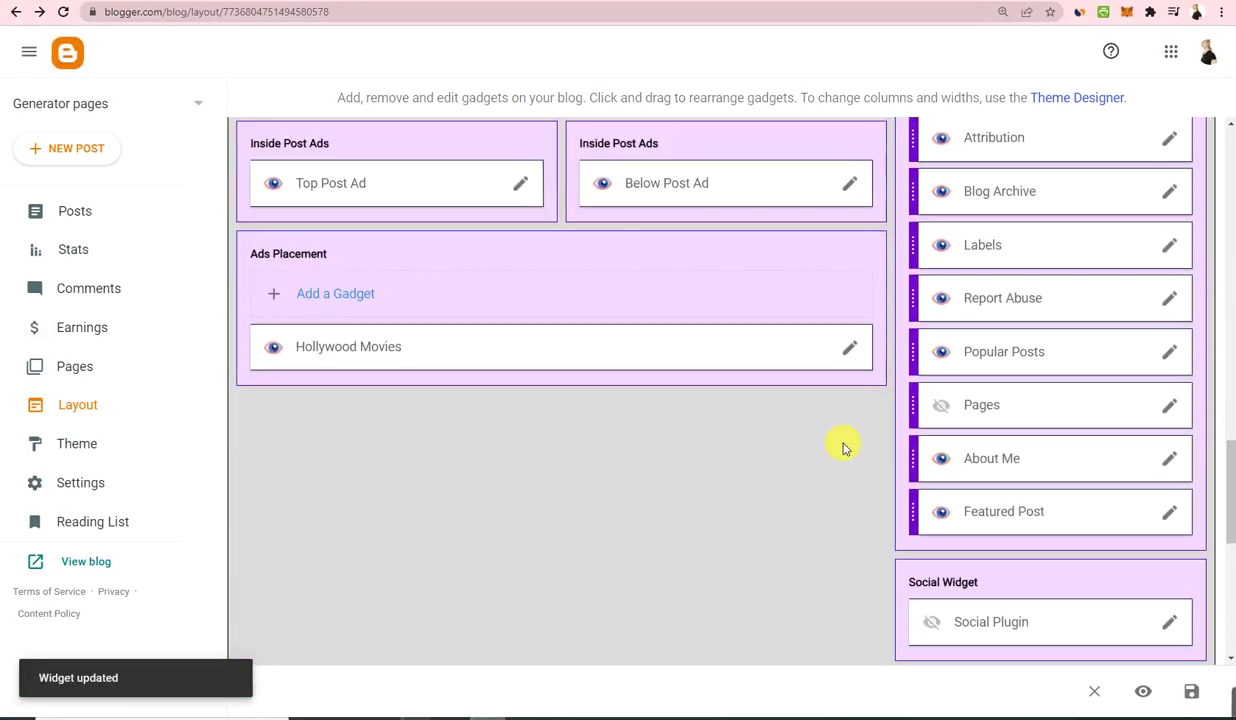
scroll(843, 448, down, 3)
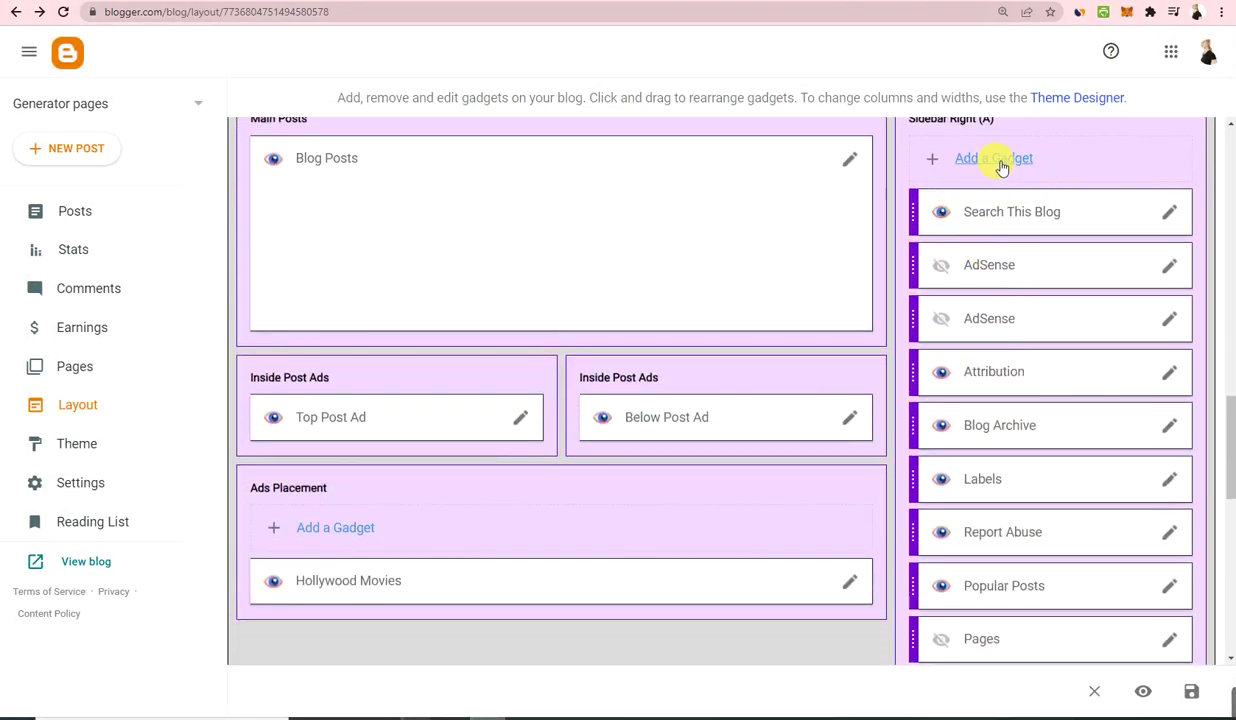
click(1172, 213)
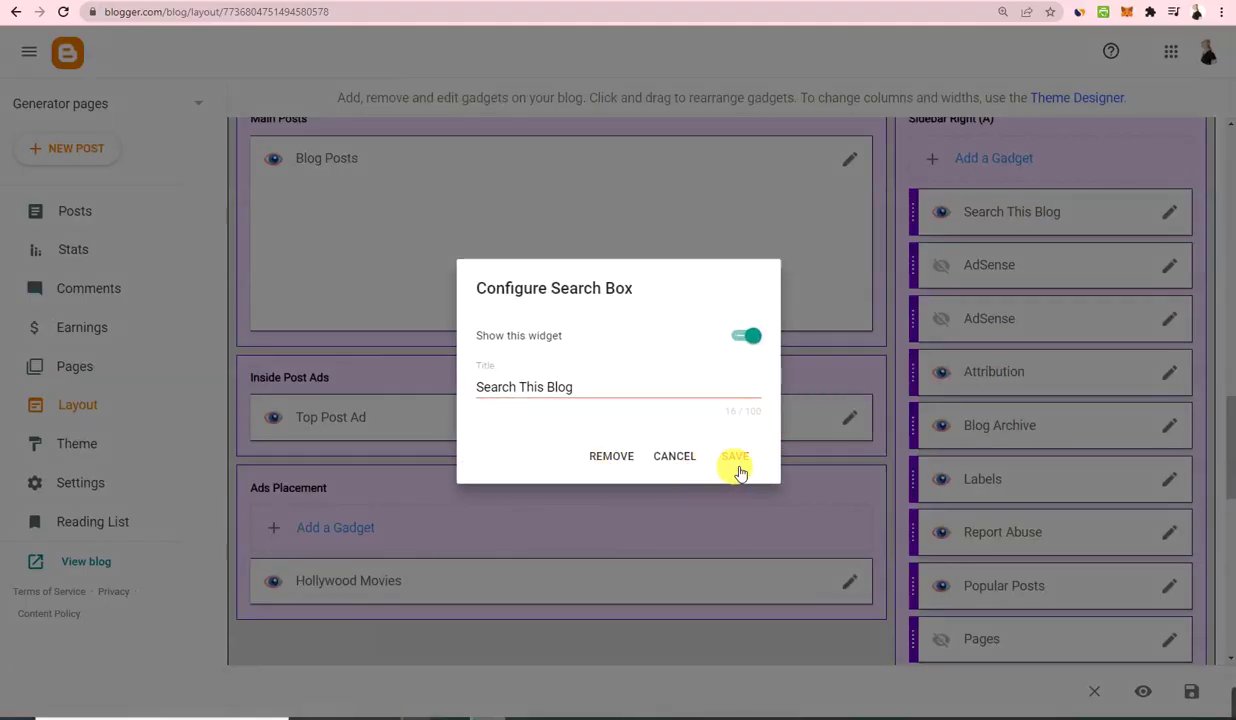
click(611, 456)
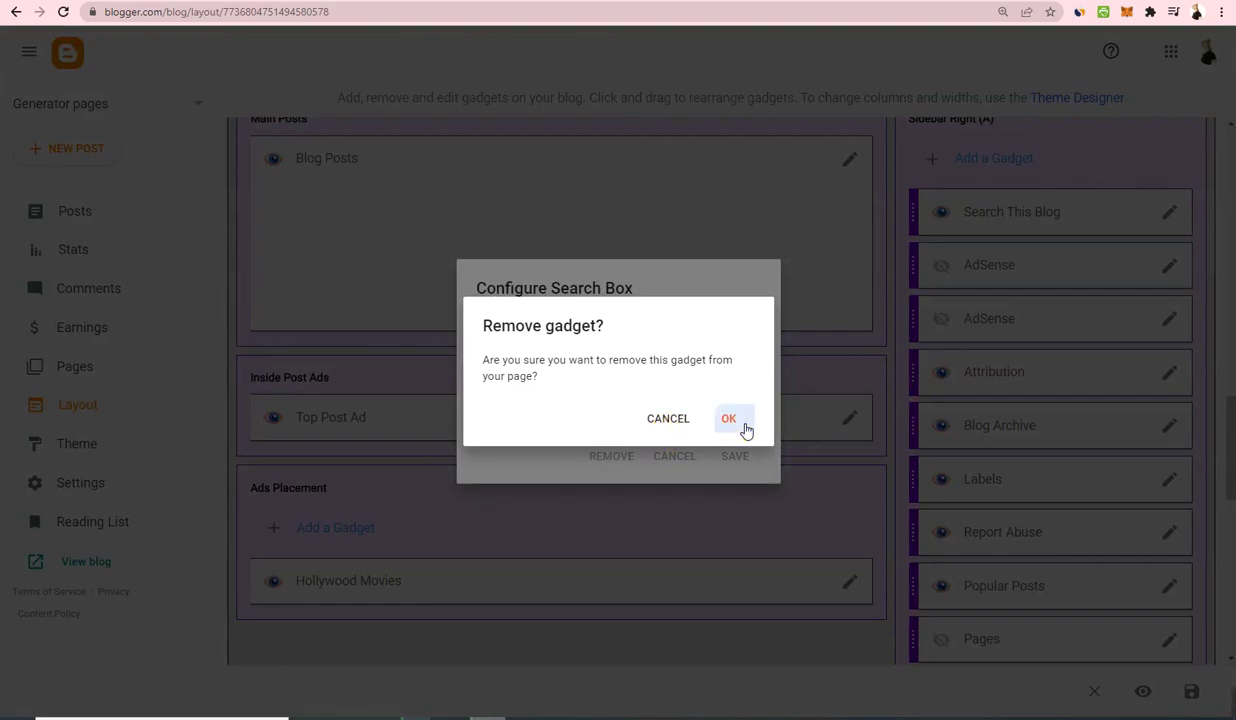
click(744, 428)
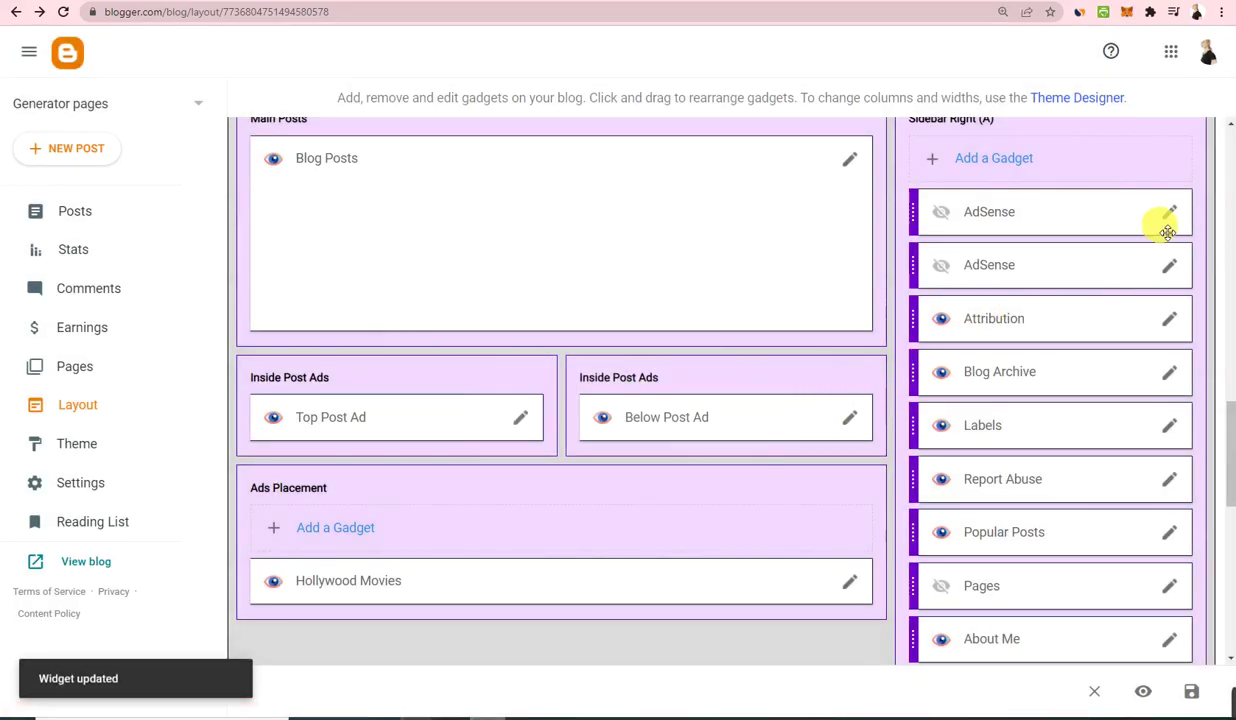
Remove both AdSense gadgets from the Sidebar Right (A) section.
click(1168, 214)
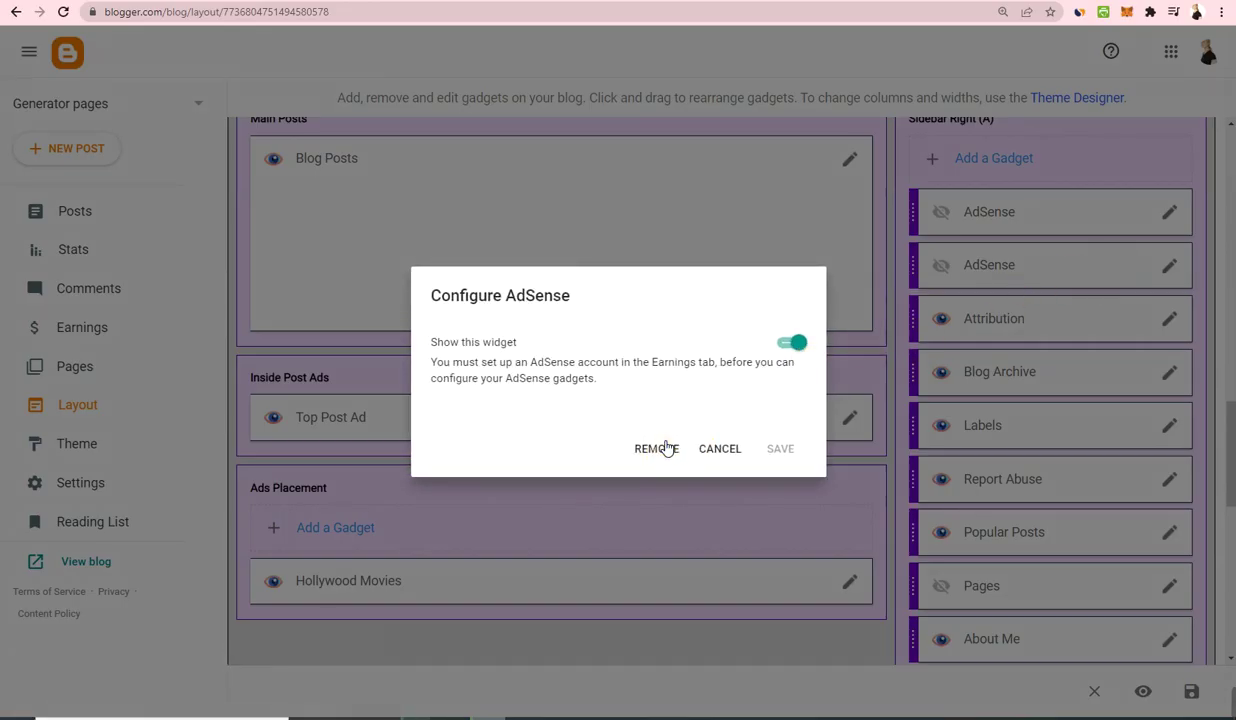
click(666, 447)
click(737, 420)
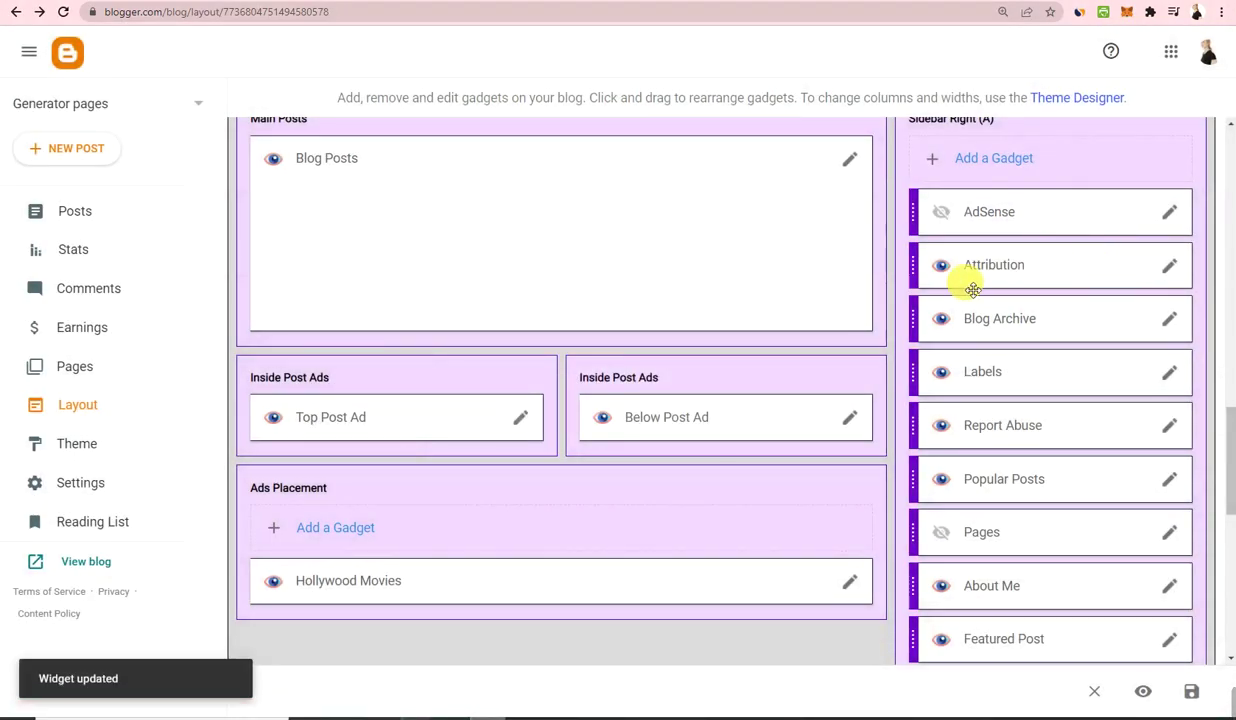
click(1166, 213)
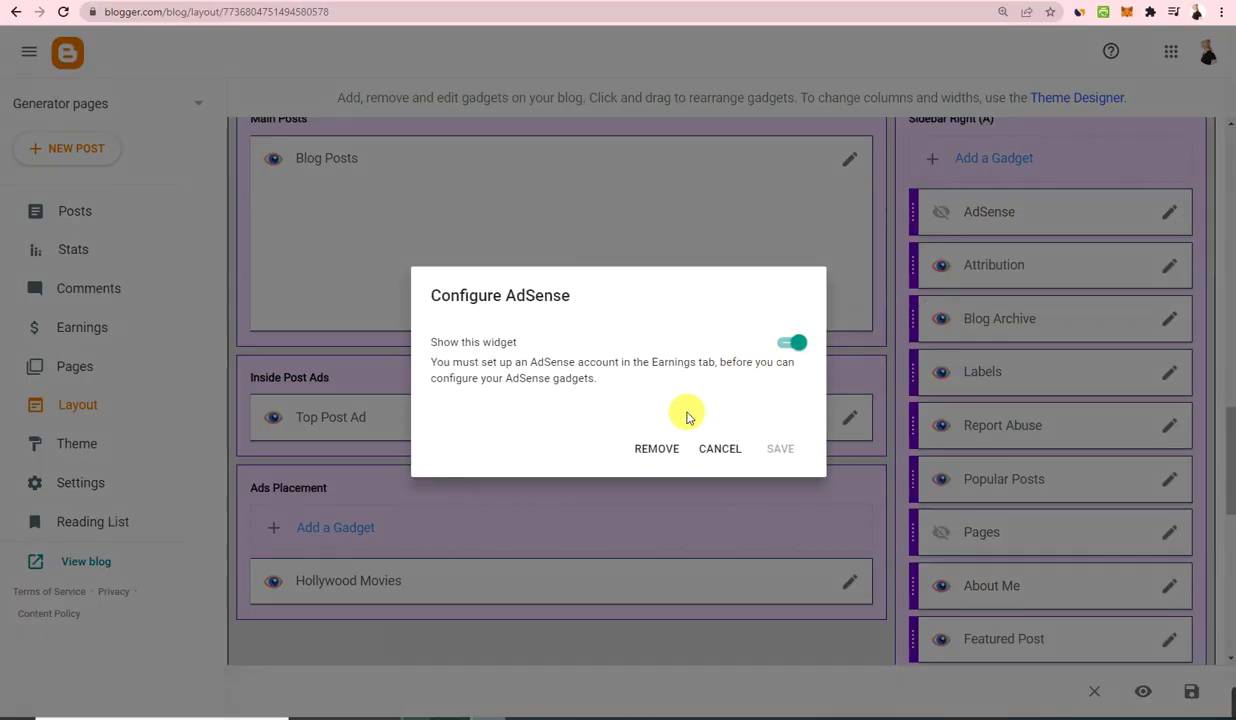
click(676, 449)
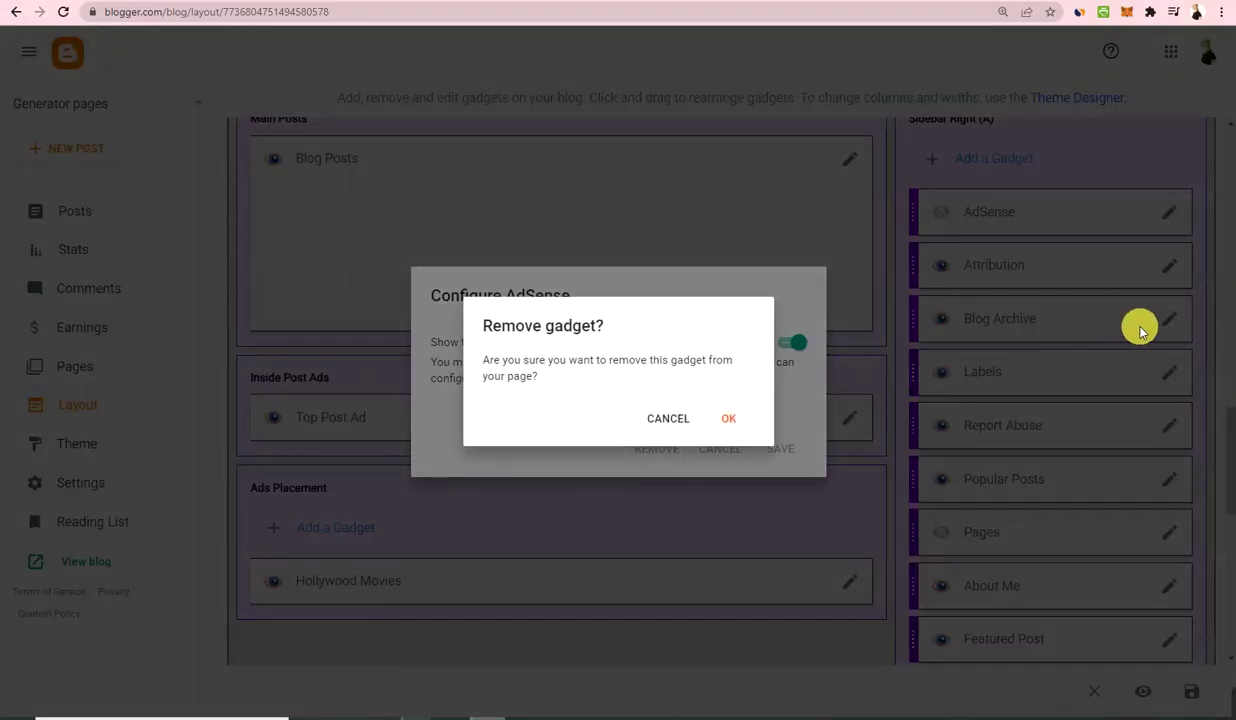
click(738, 421)
Remove the Attribution and Blog Archive gadgets from the Sidebar Right (A) section.
click(1168, 212)
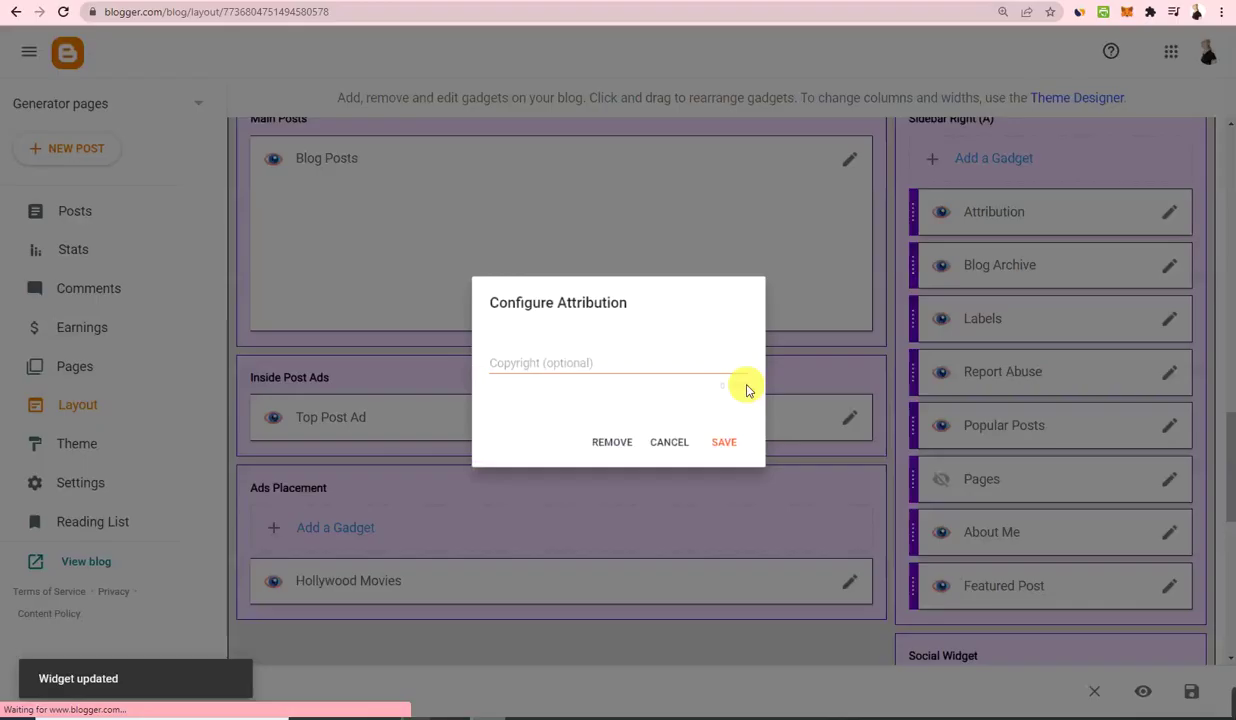
click(617, 448)
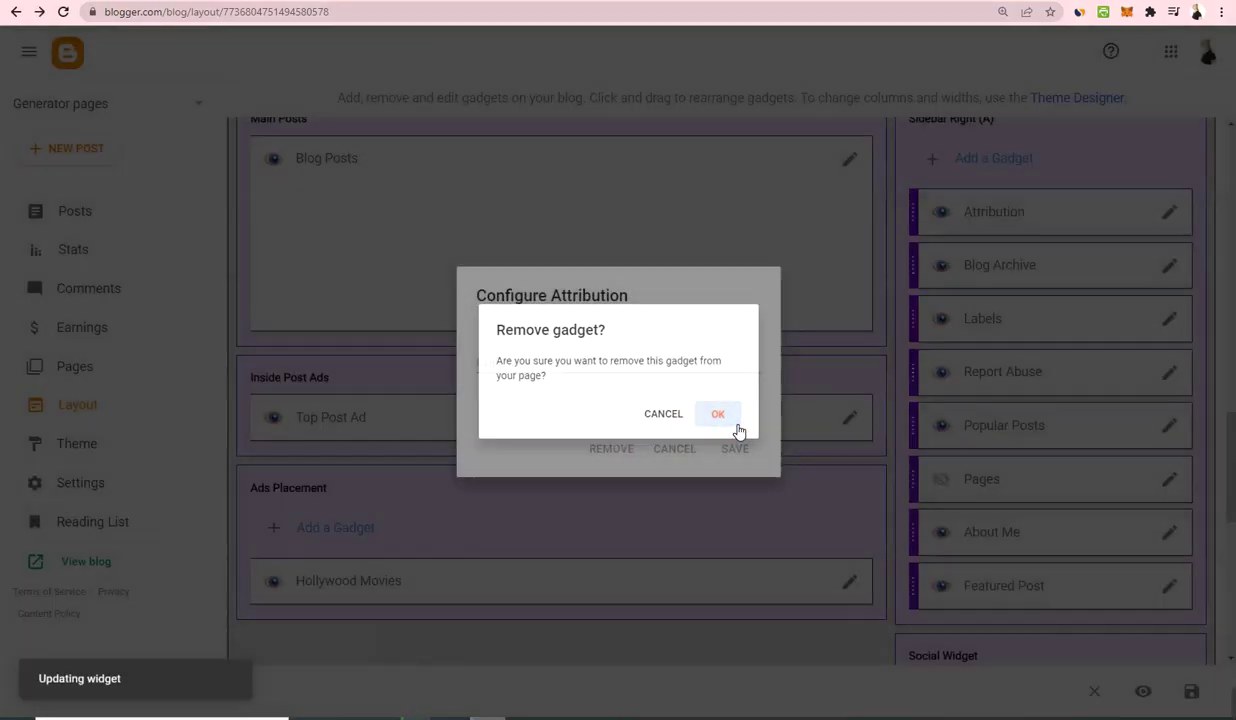
click(738, 428)
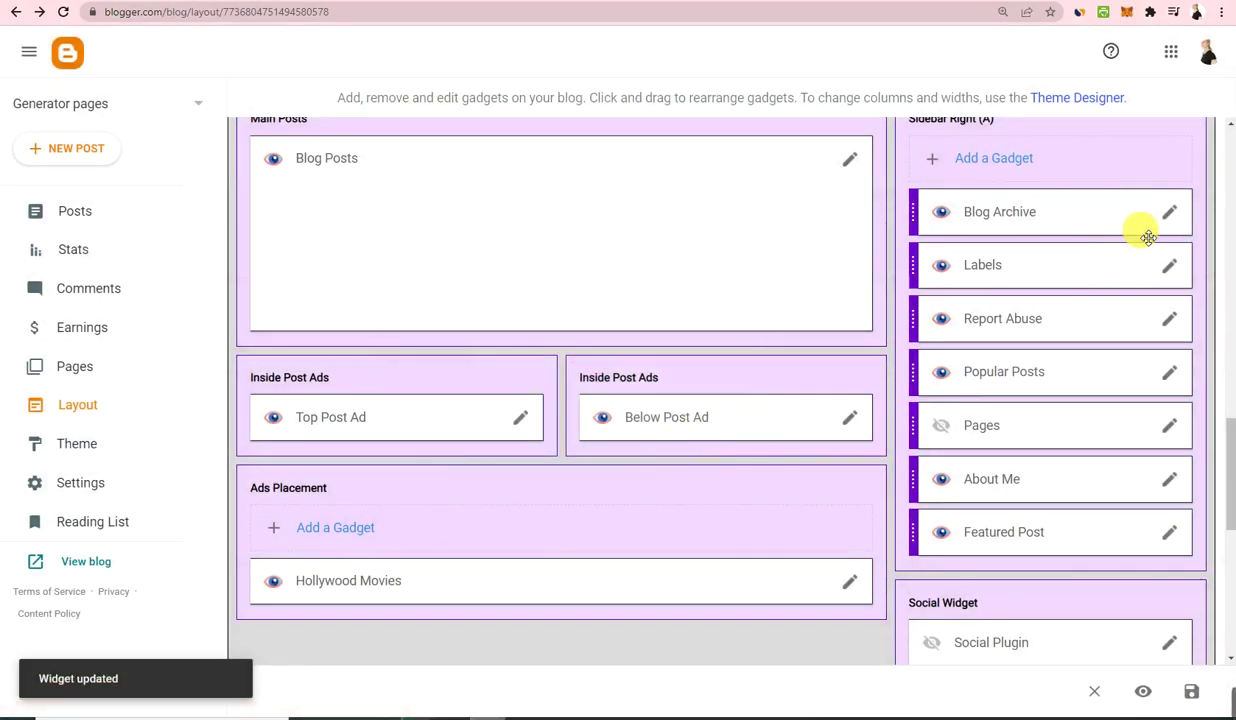
click(1168, 218)
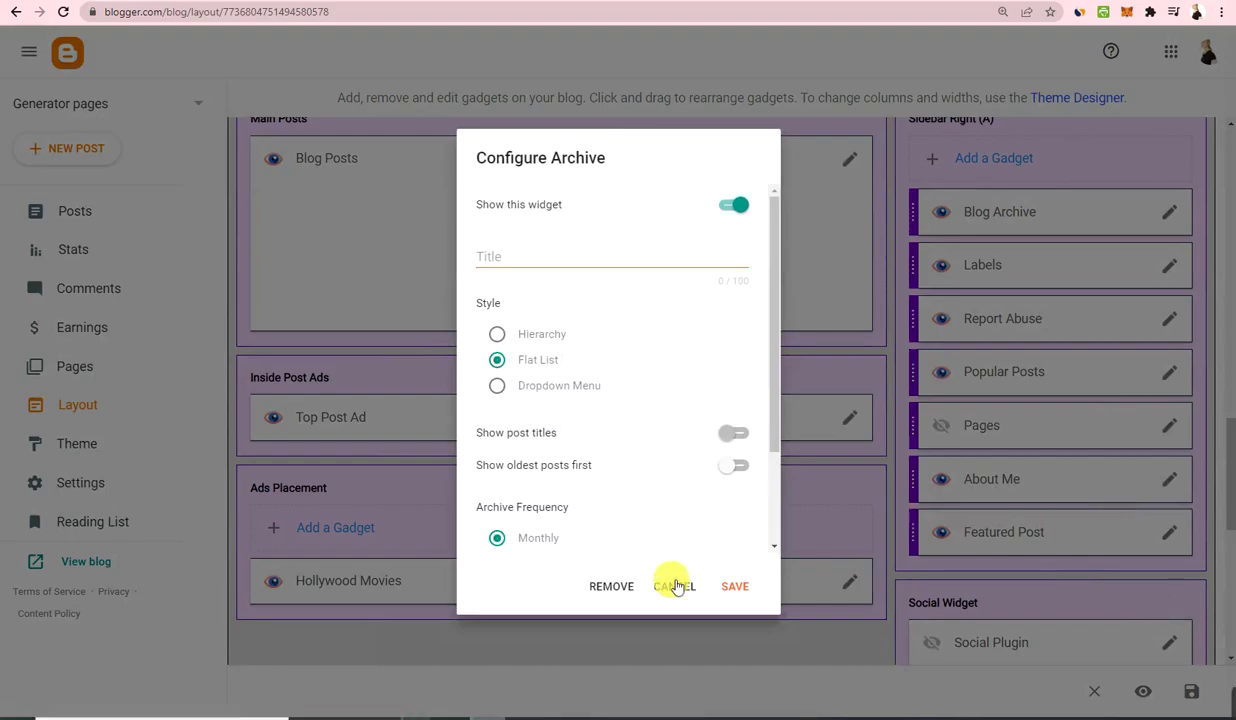
click(604, 591)
click(736, 422)
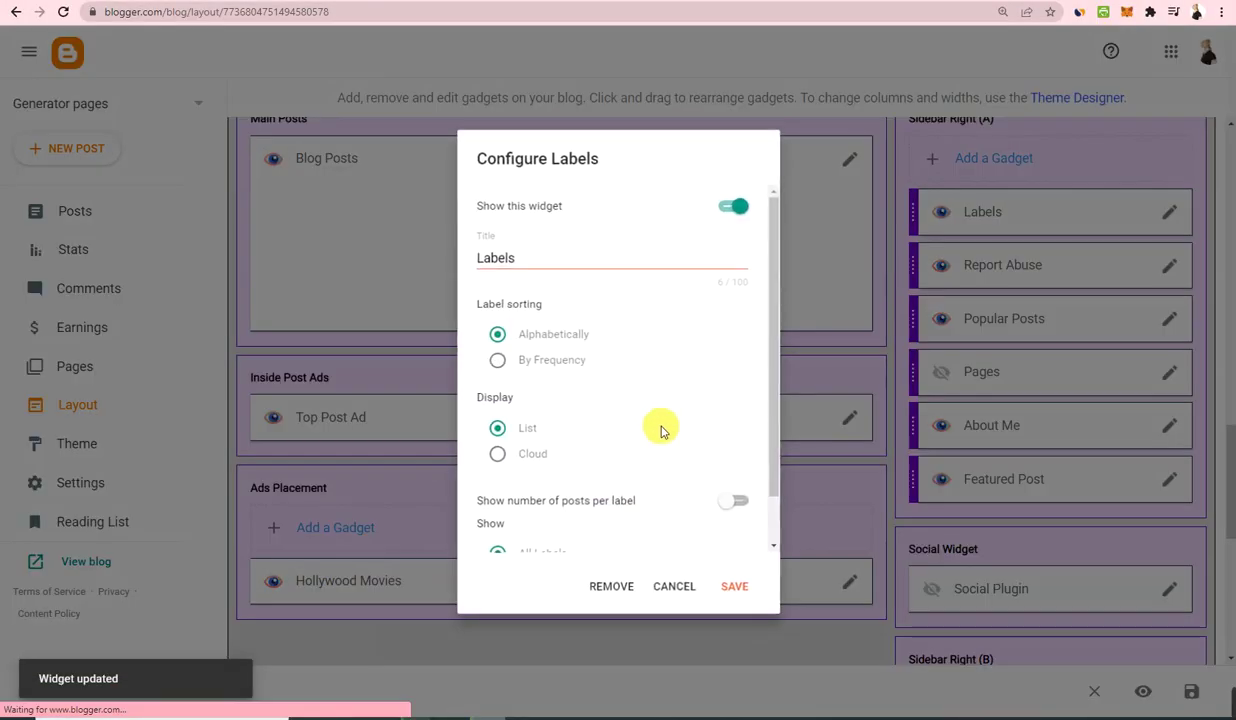
Remove the Labels, Report Abuse, Popular Posts, Pages, About Me and Featured Post gadgets from Sidebar Right (A).
click(616, 586)
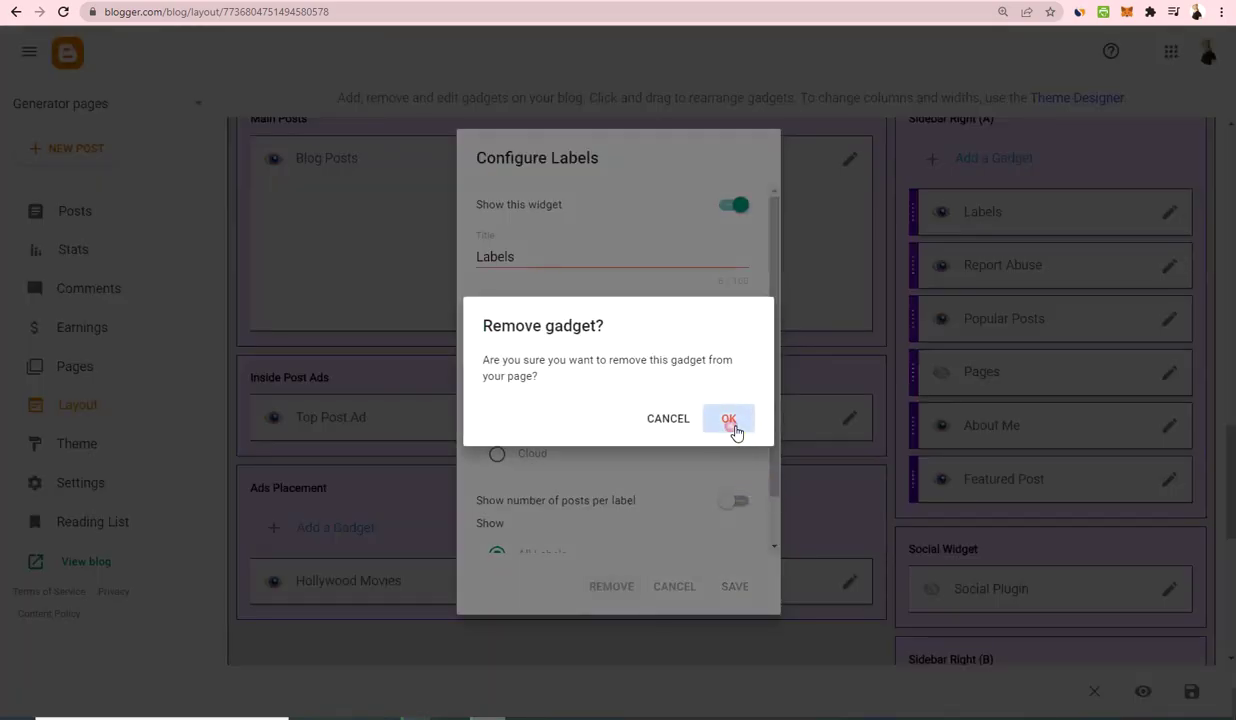
click(730, 420)
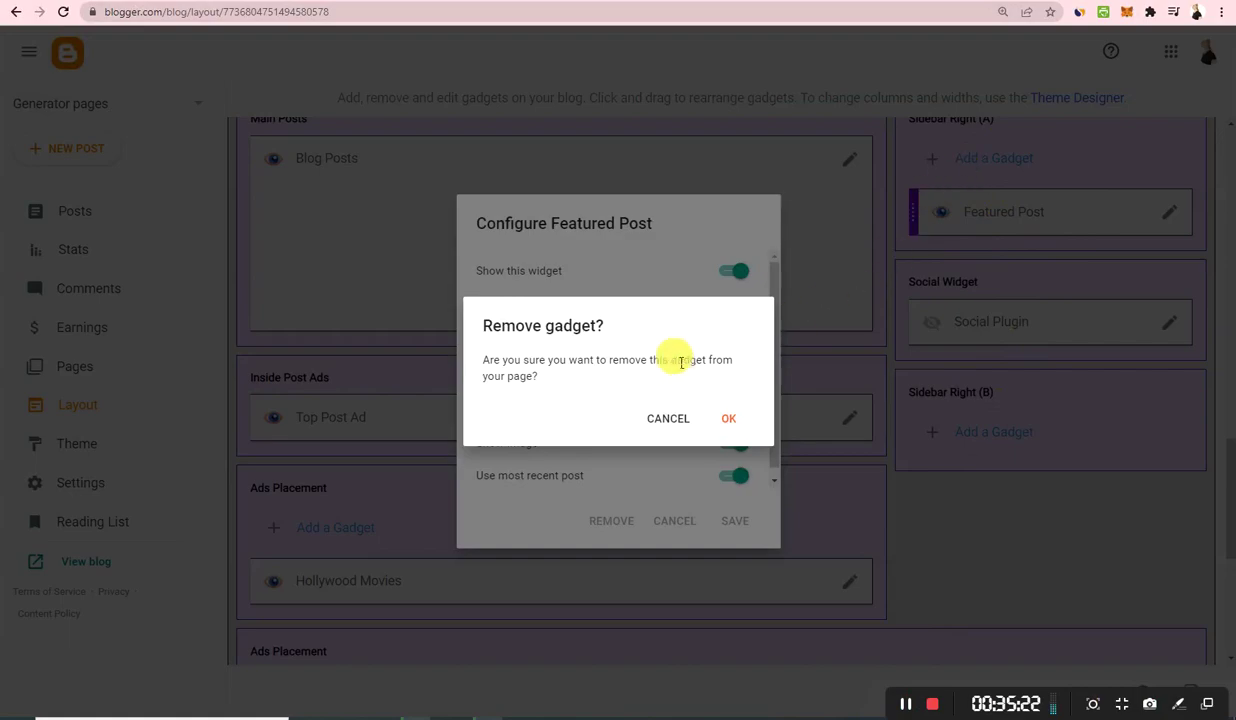
click(730, 420)
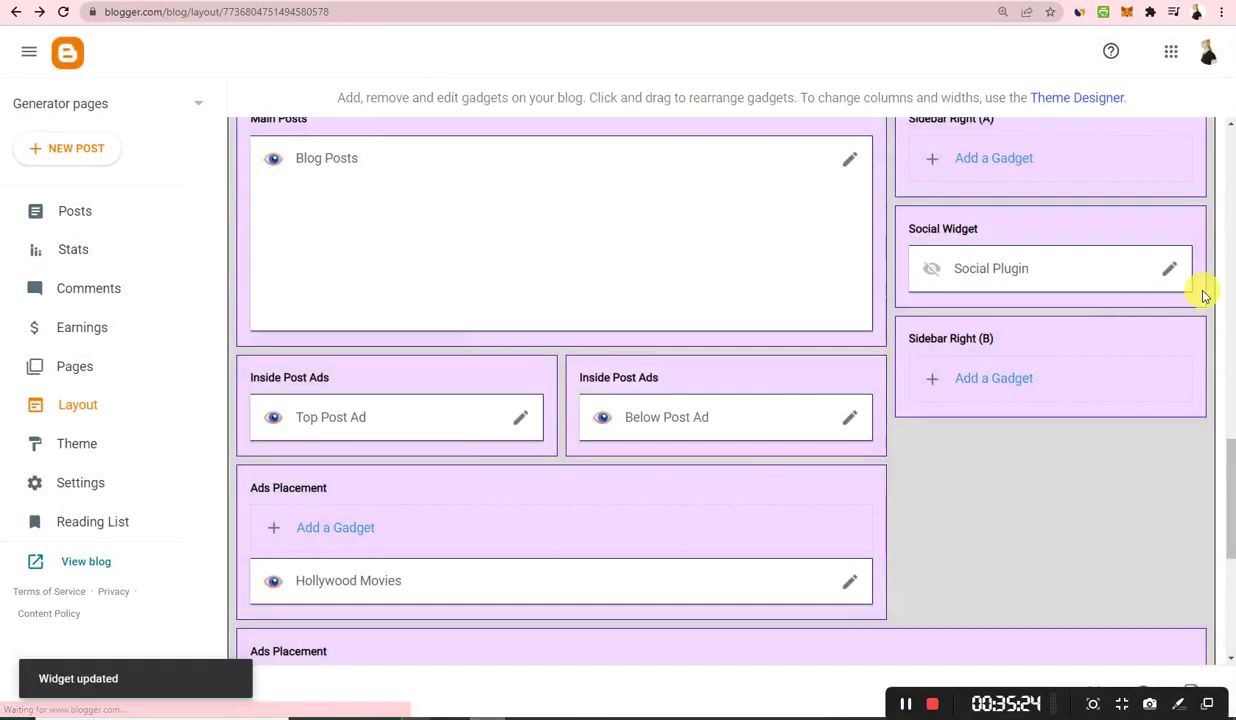
click(1080, 270)
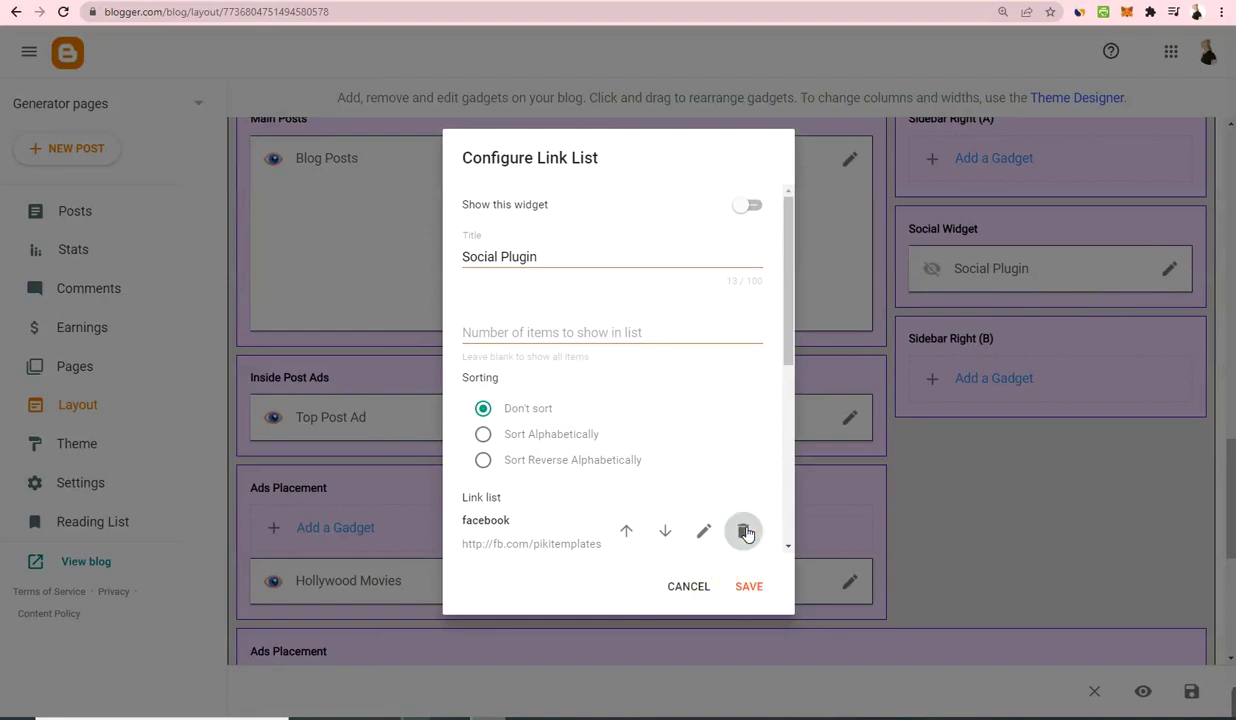
click(743, 533)
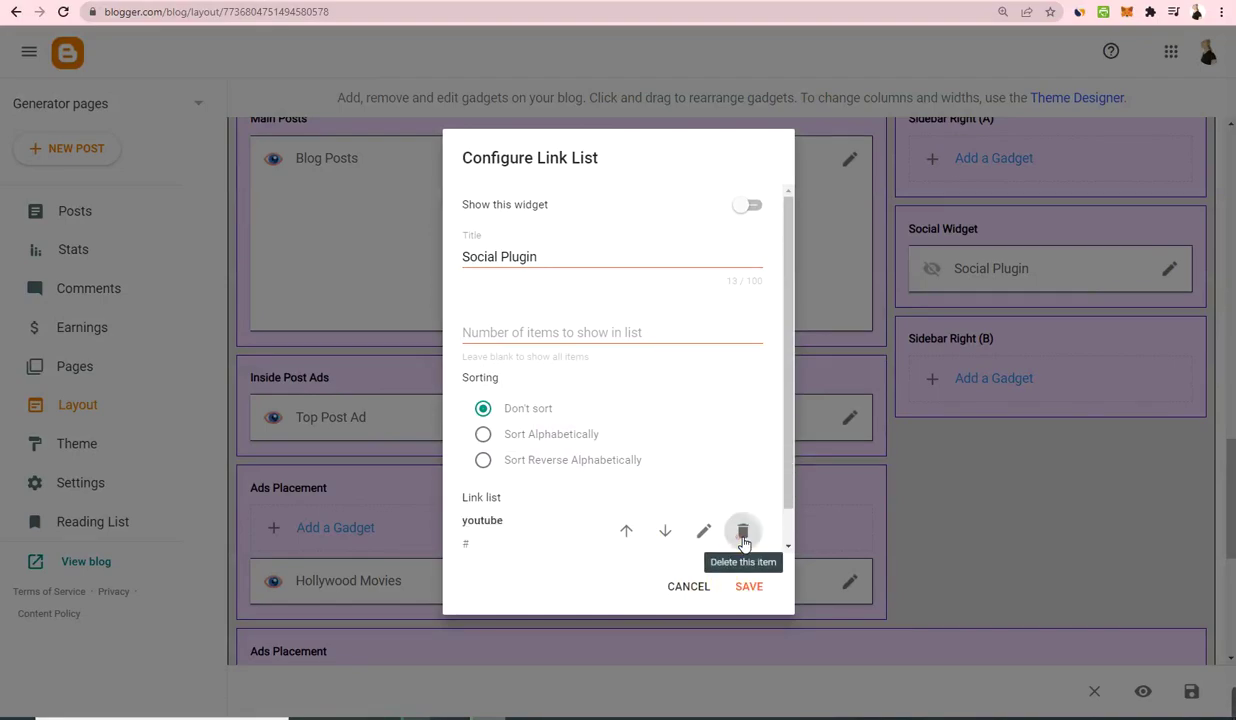
click(743, 533)
click(704, 578)
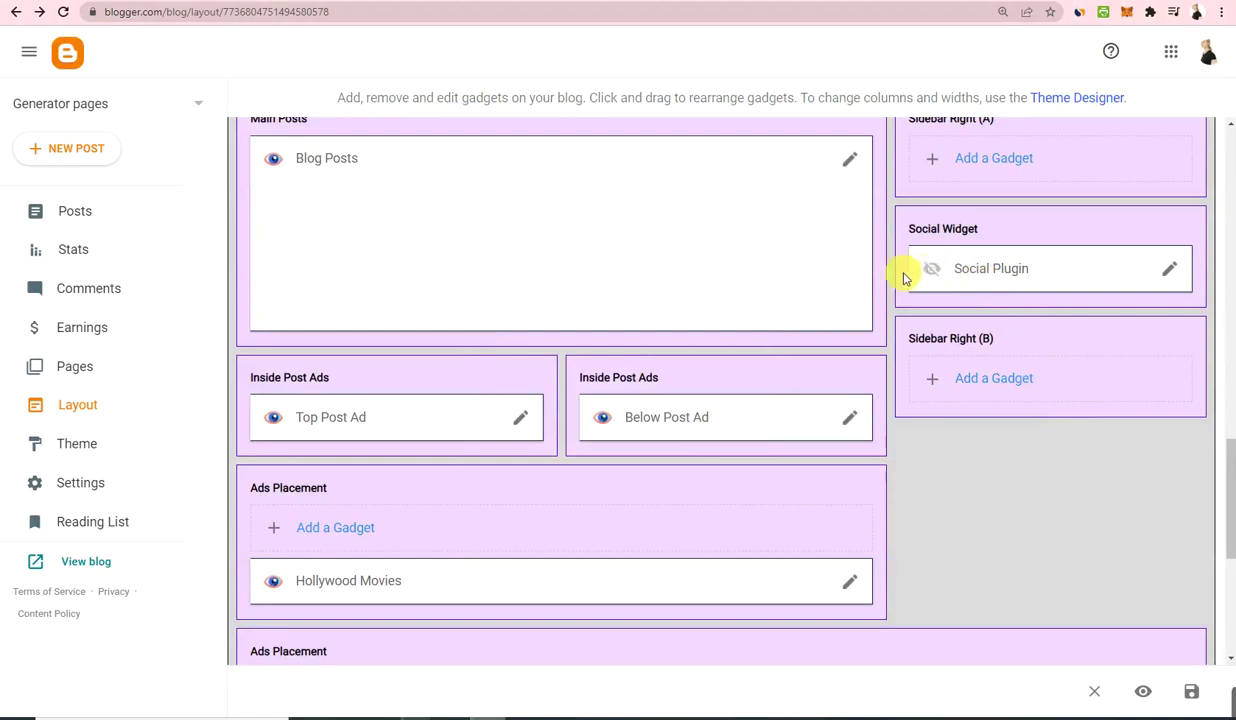
Review the layout's remaining sections and gadgets, from the footer up to the theme options.
scroll(966, 489, up, 2)
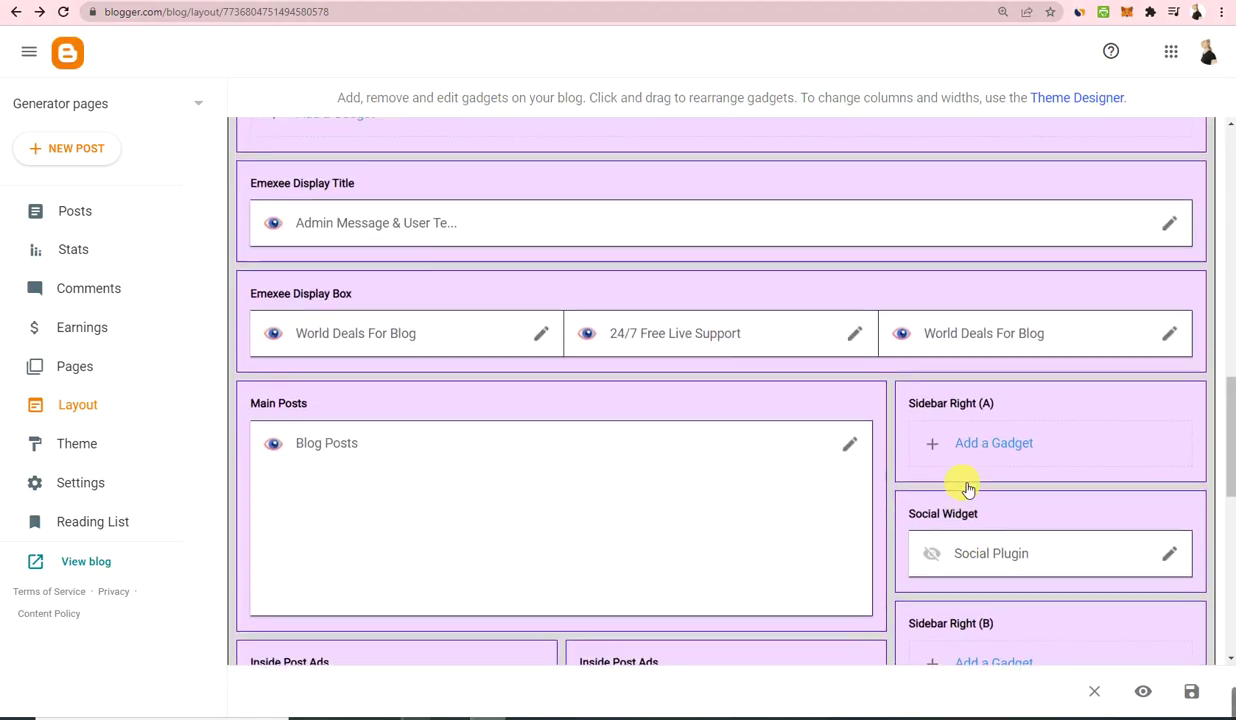
scroll(966, 489, down, 3)
scroll(966, 489, down, 4)
scroll(618, 444, up, 6)
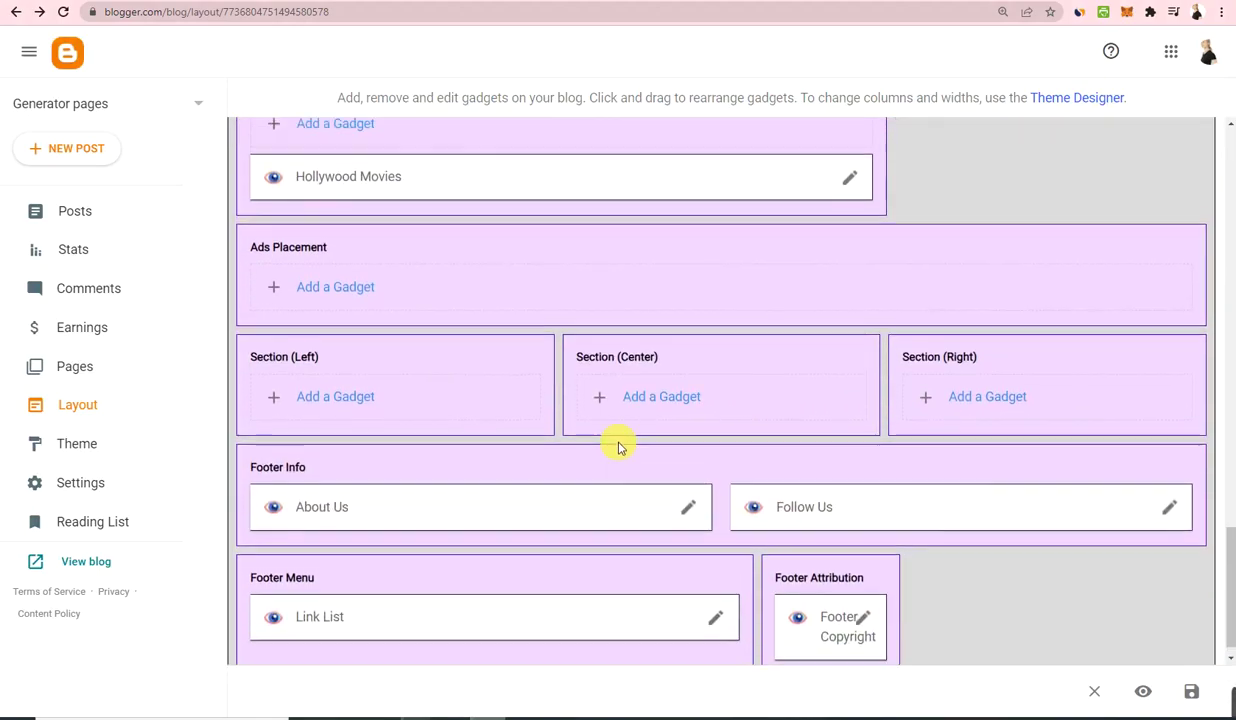
scroll(686, 466, up, 6)
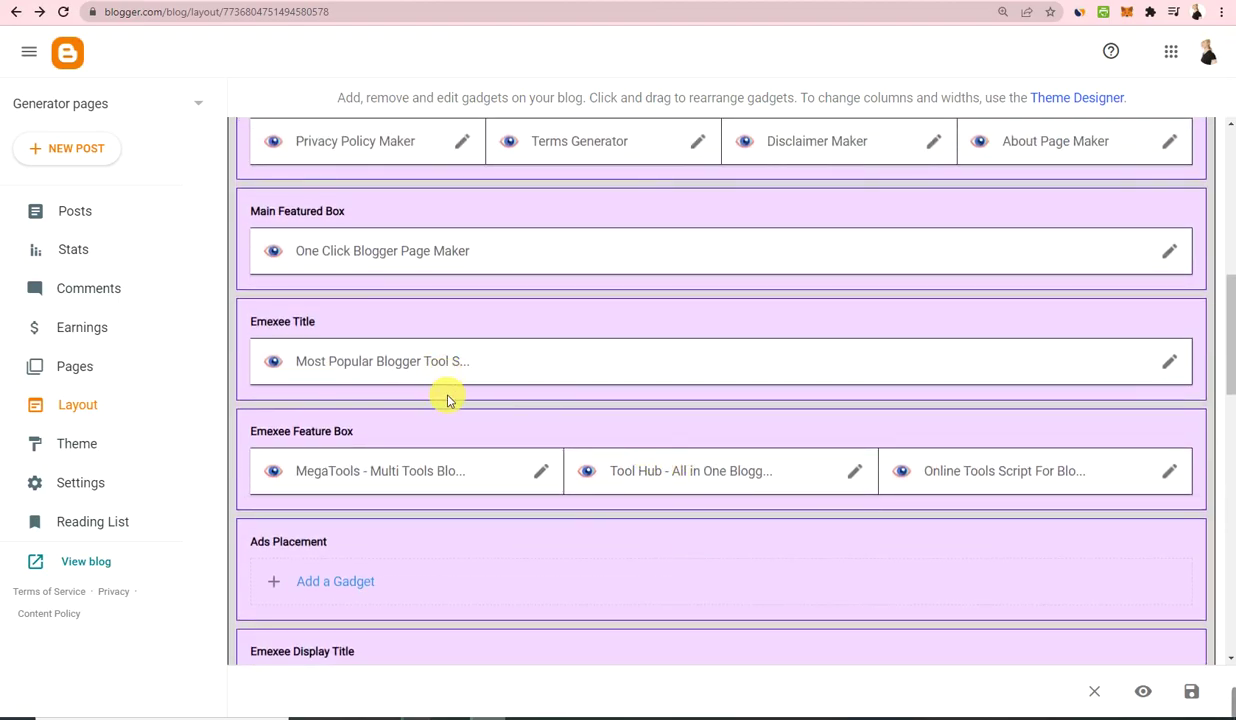
scroll(447, 399, up, 2)
scroll(433, 388, up, 3)
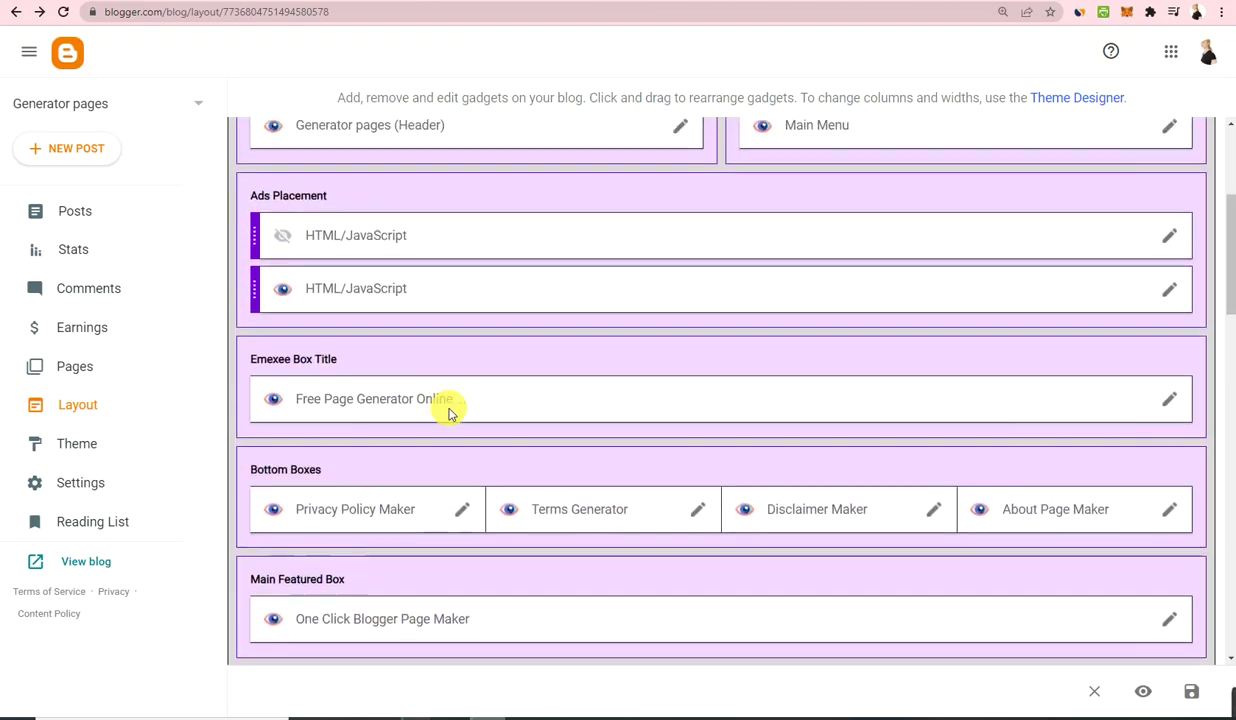
scroll(442, 445, up, 1)
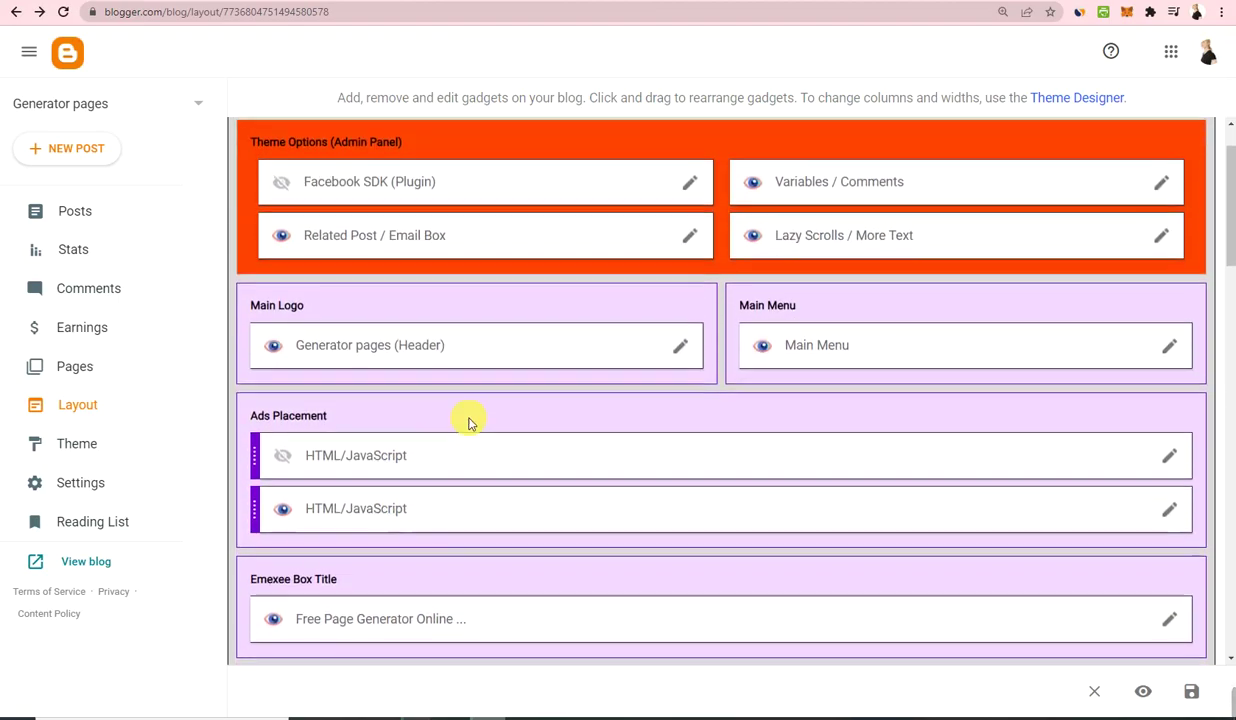
Upload pngwing.com (53).png from the Téléchargements folder as the Main Logo header image and save the header gadget.
click(686, 348)
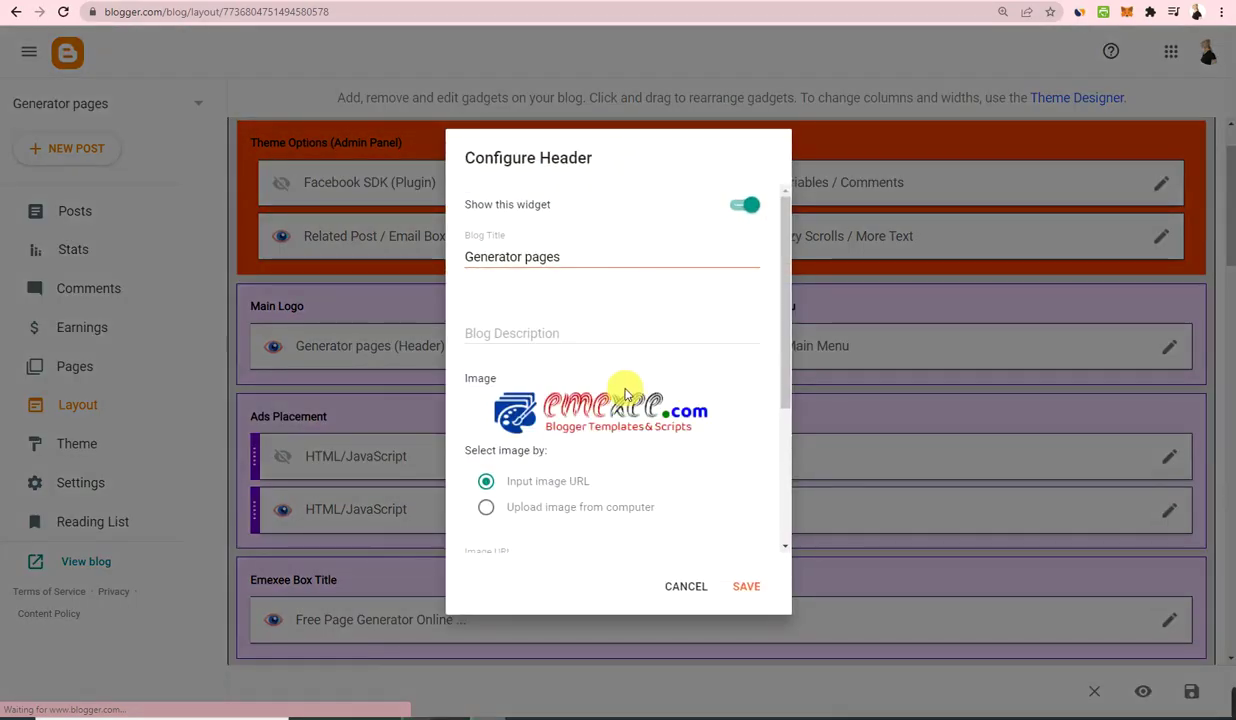
scroll(560, 400, down, 2)
click(537, 364)
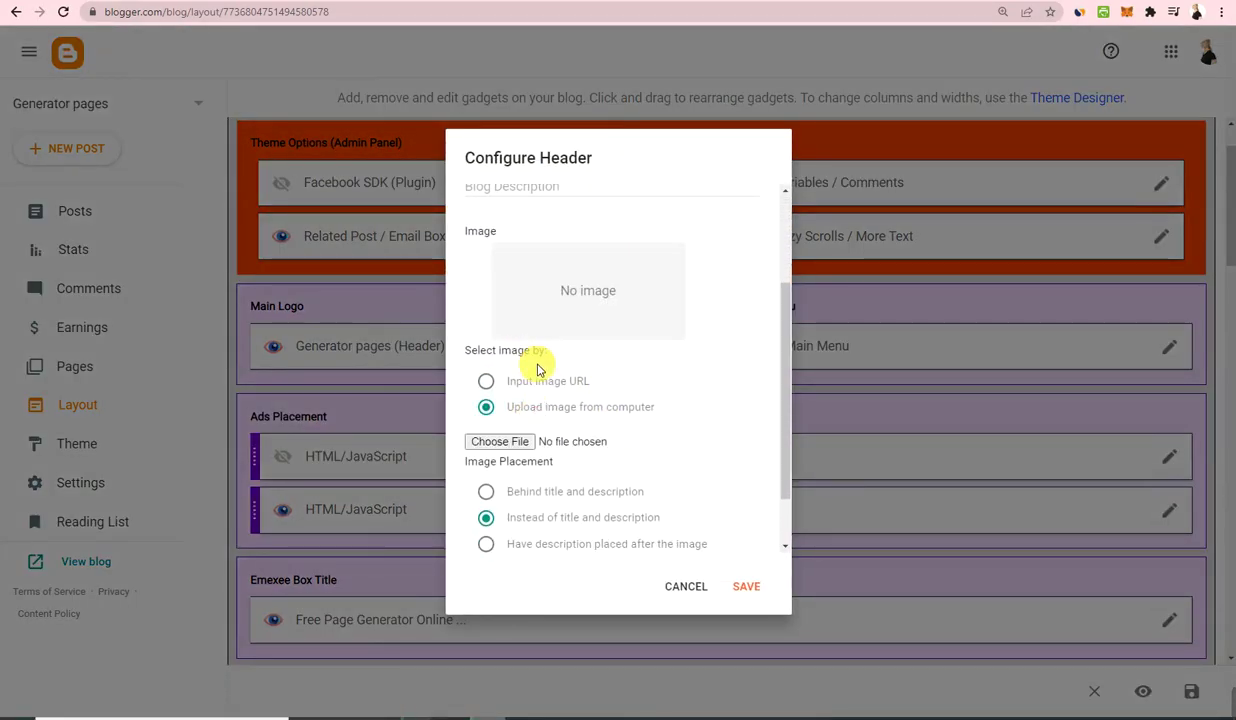
click(520, 449)
click(115, 212)
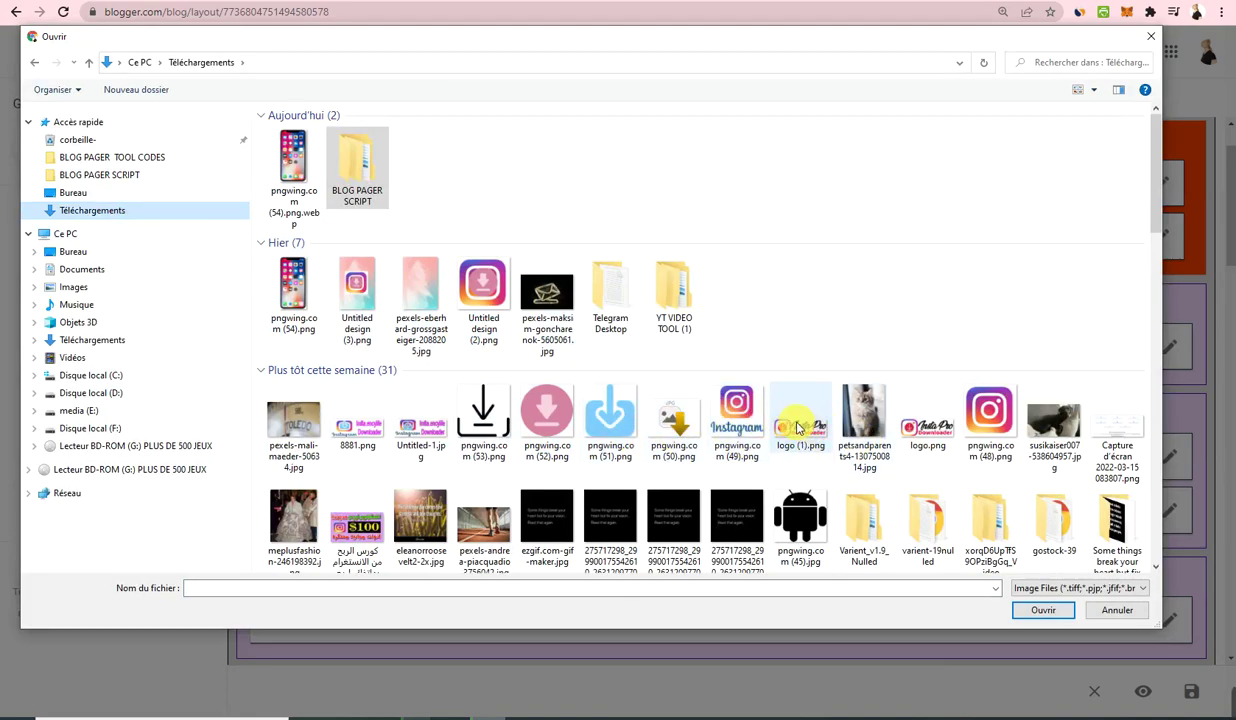
click(652, 418)
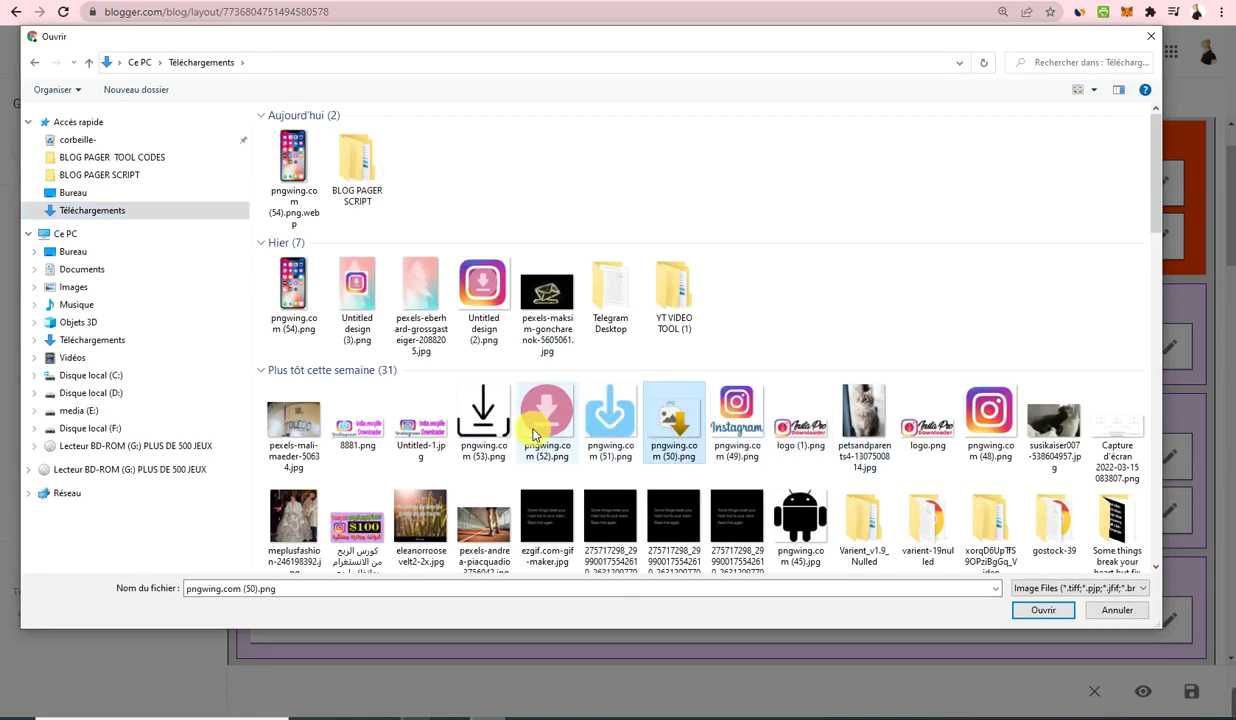
click(484, 418)
click(1035, 612)
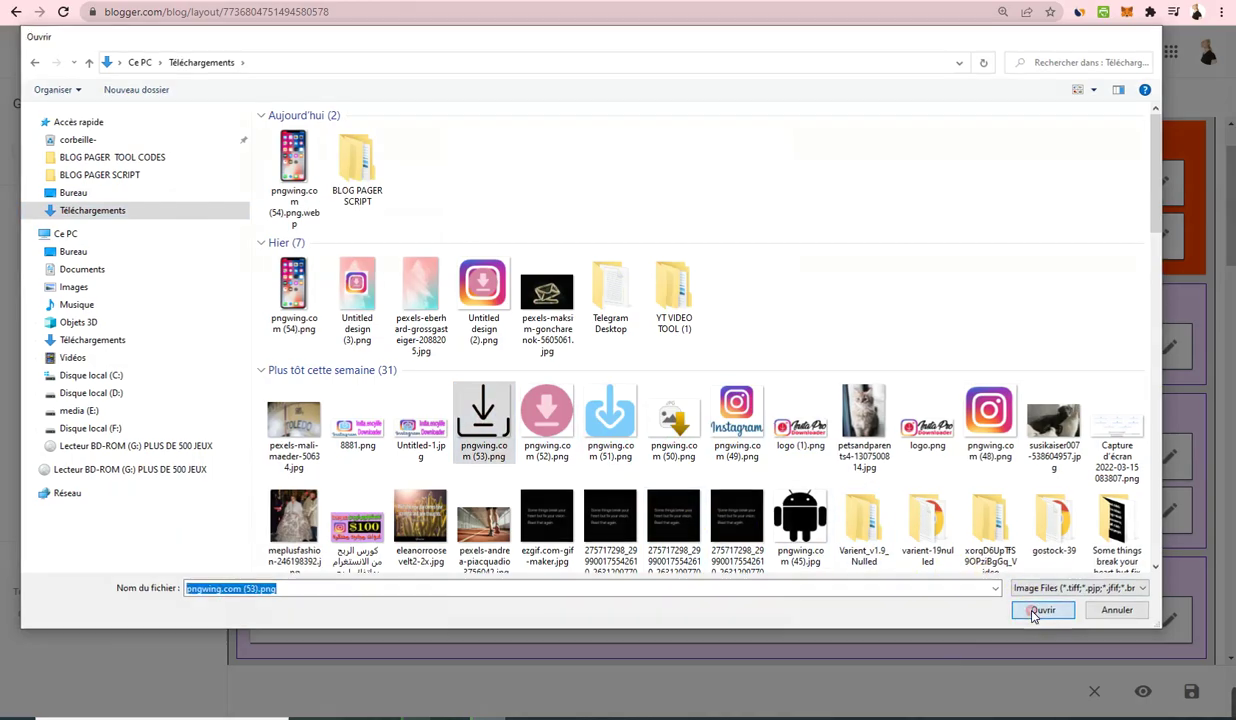
click(752, 584)
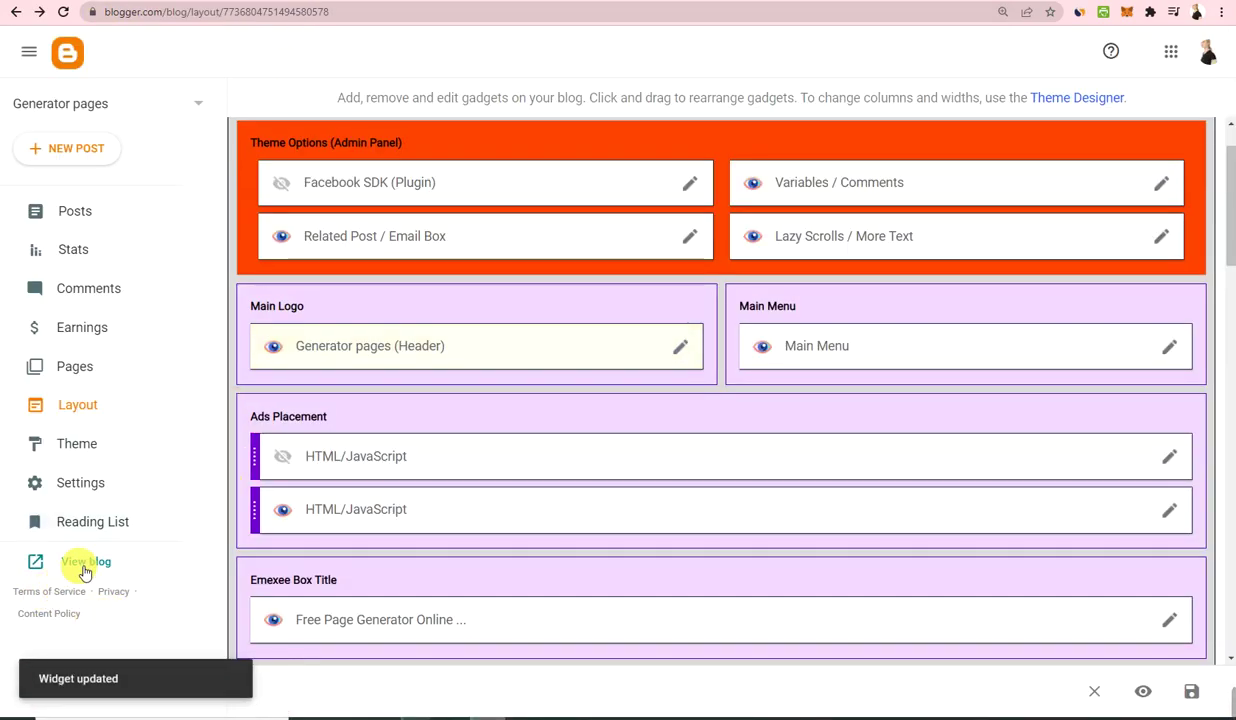
View the live blog and review its header, Blog menu, tool boxes and popular scripts section.
click(84, 565)
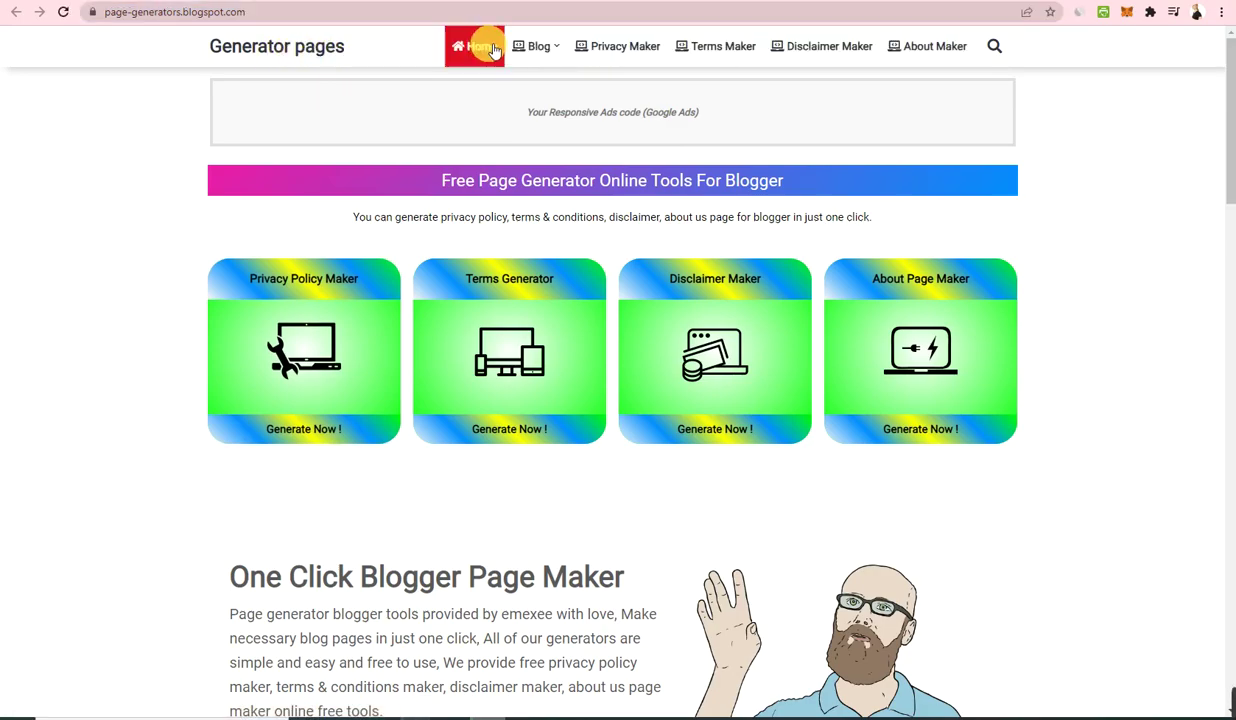
mouse_move(530, 52)
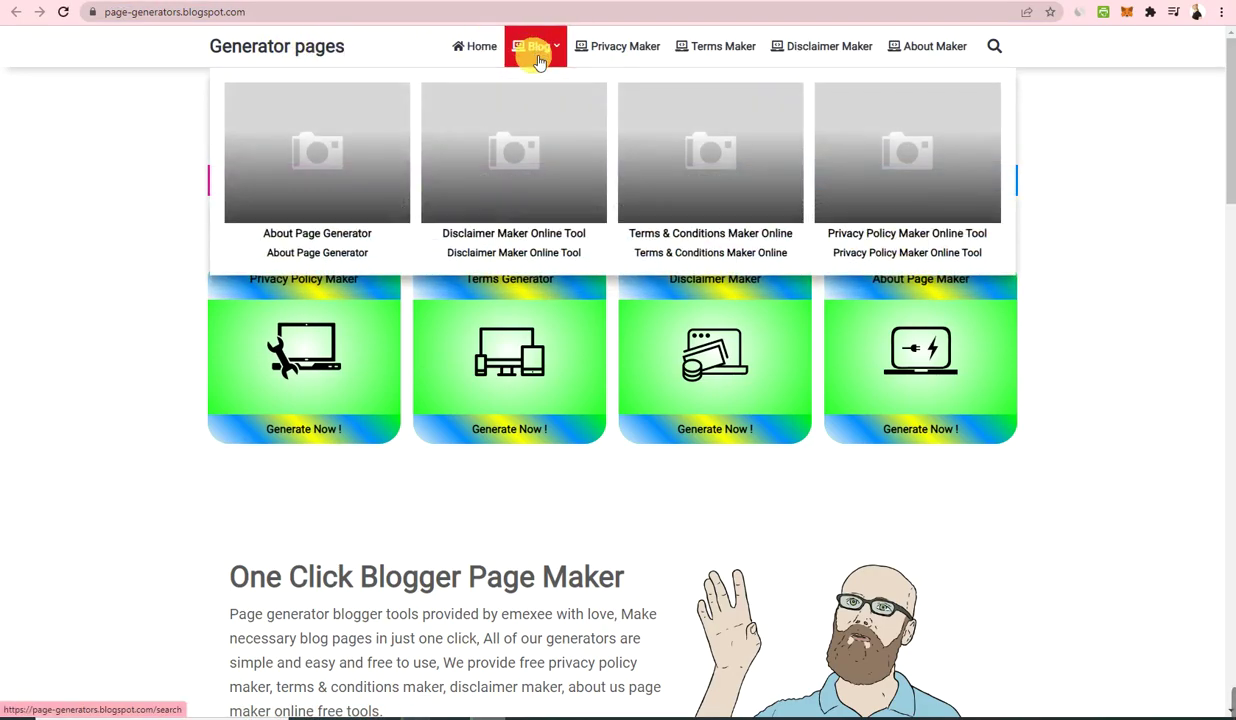
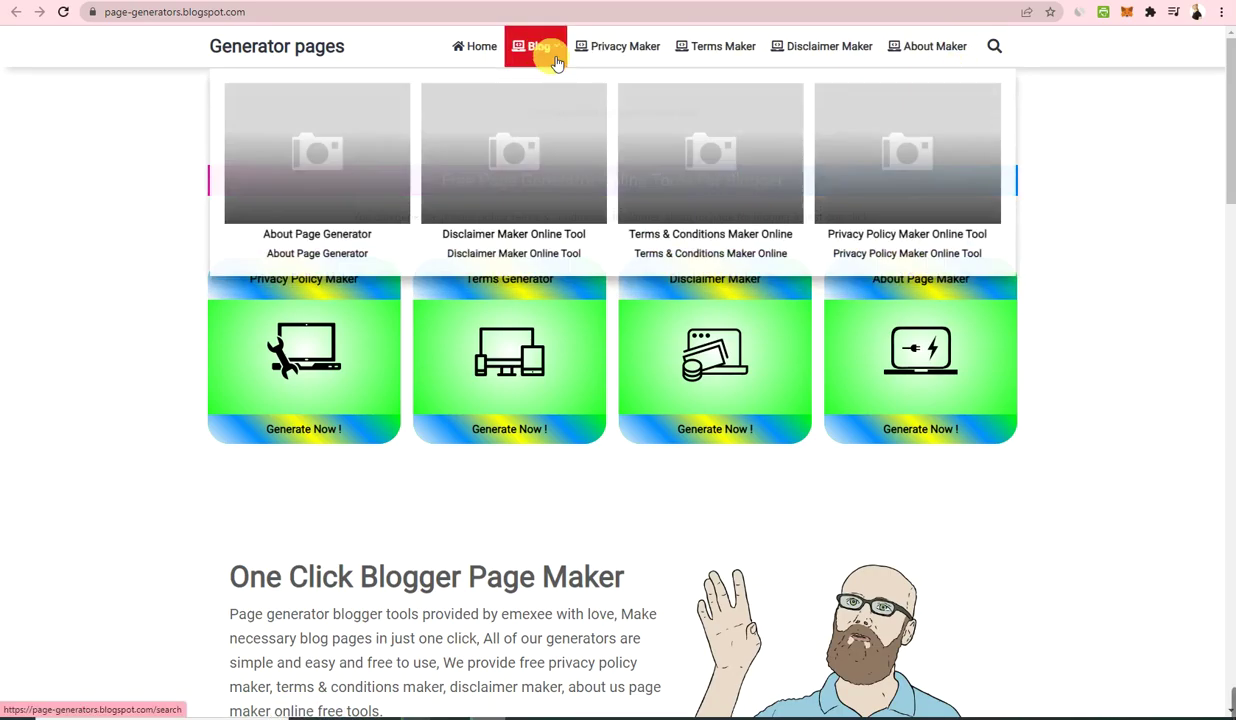
scroll(645, 398, down, 2)
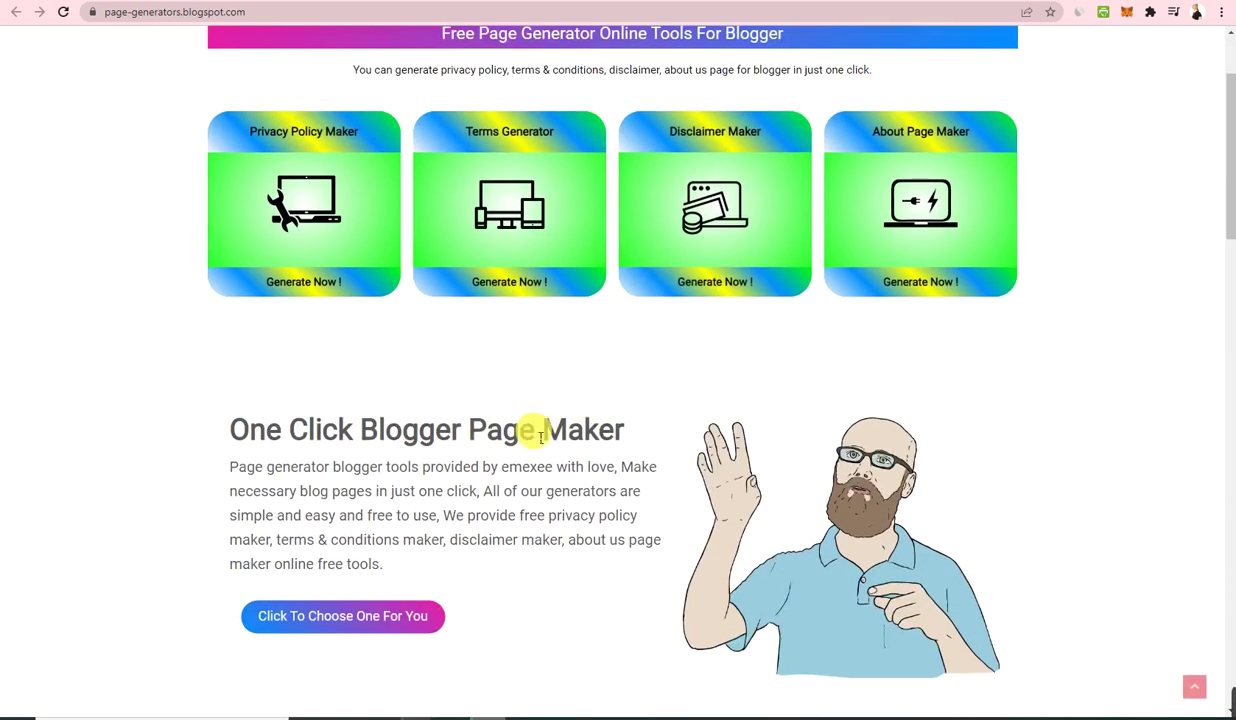
scroll(530, 390, down, 3)
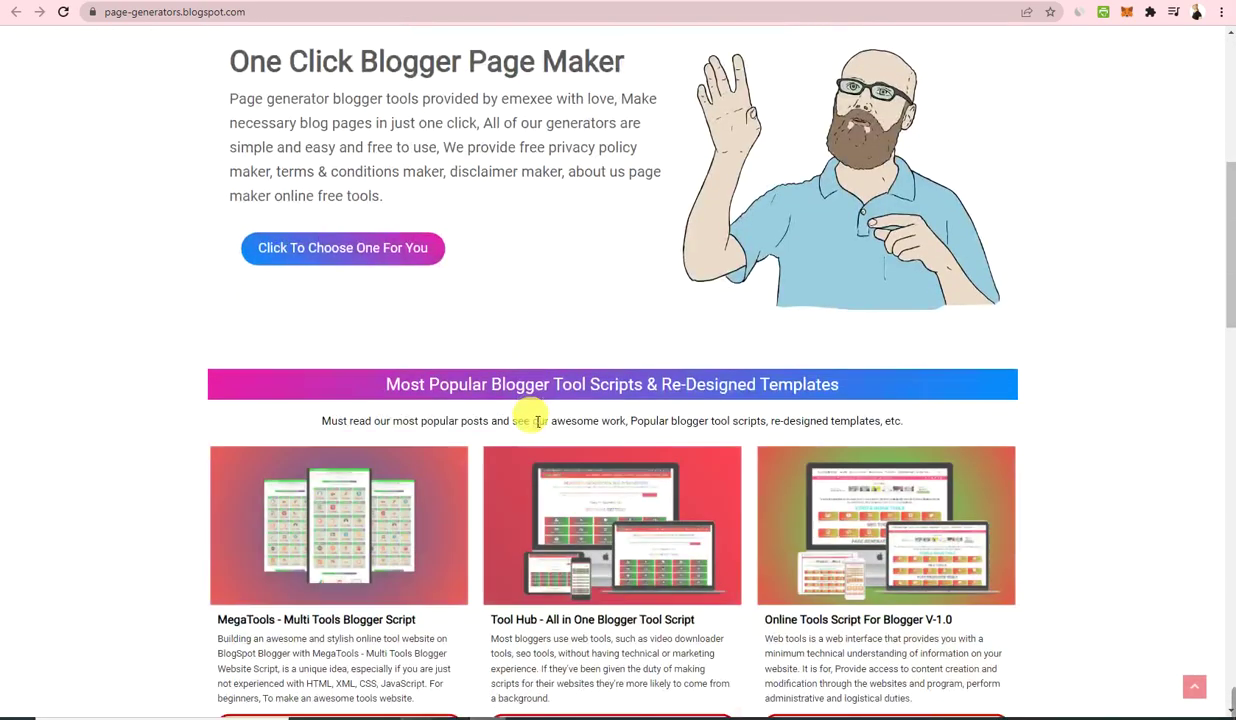
scroll(470, 360, down, 1)
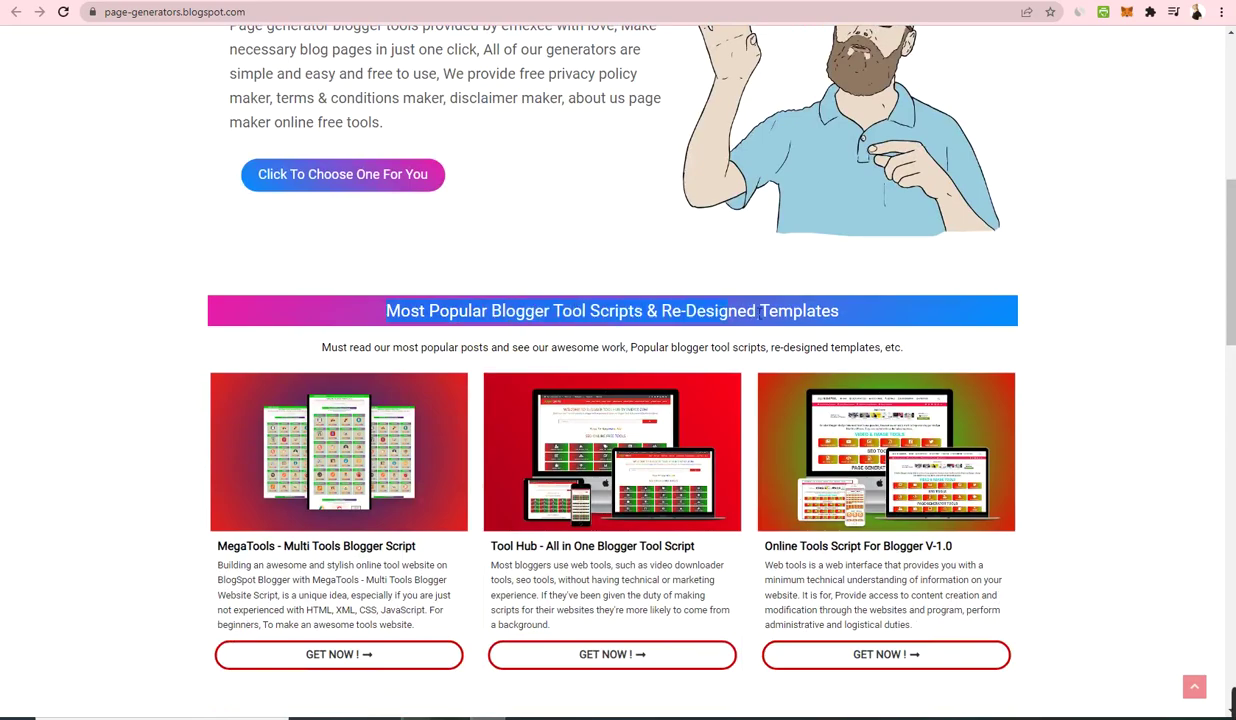
scroll(566, 258, up, 2)
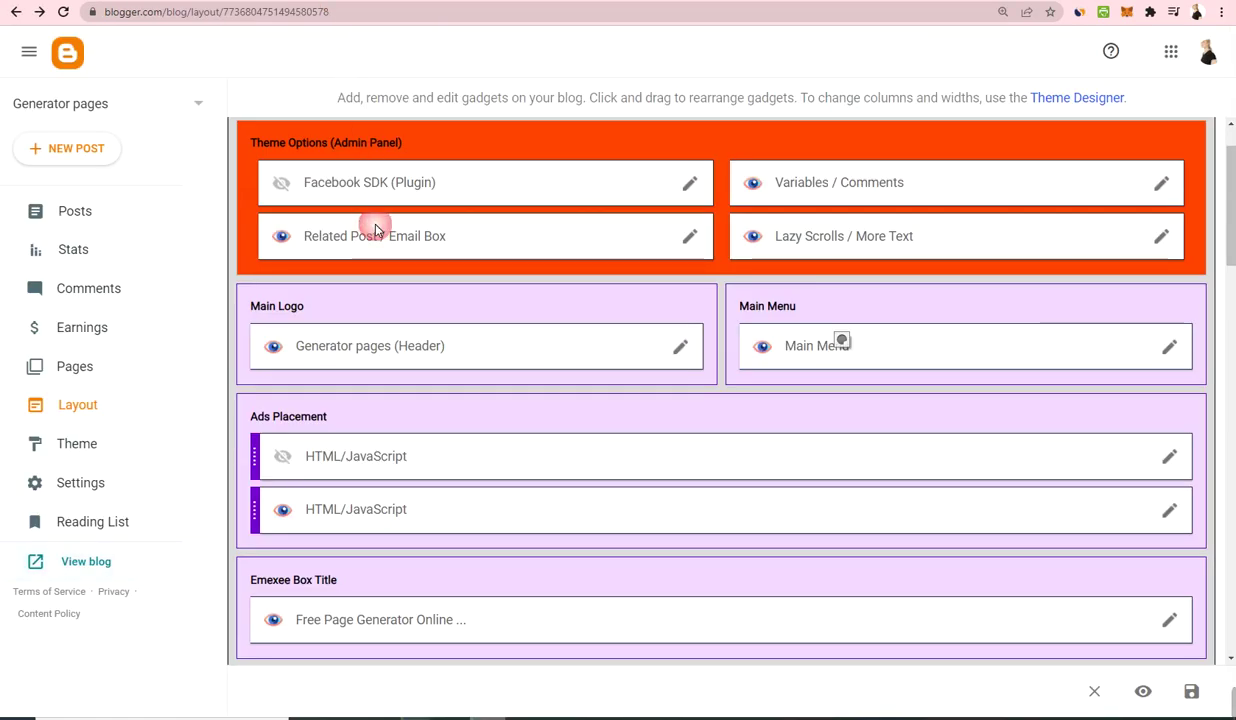
Check the title and content text configured in the Emexee Box Title and Emexee Title gadgets of the layout.
scroll(400, 373, down, 3)
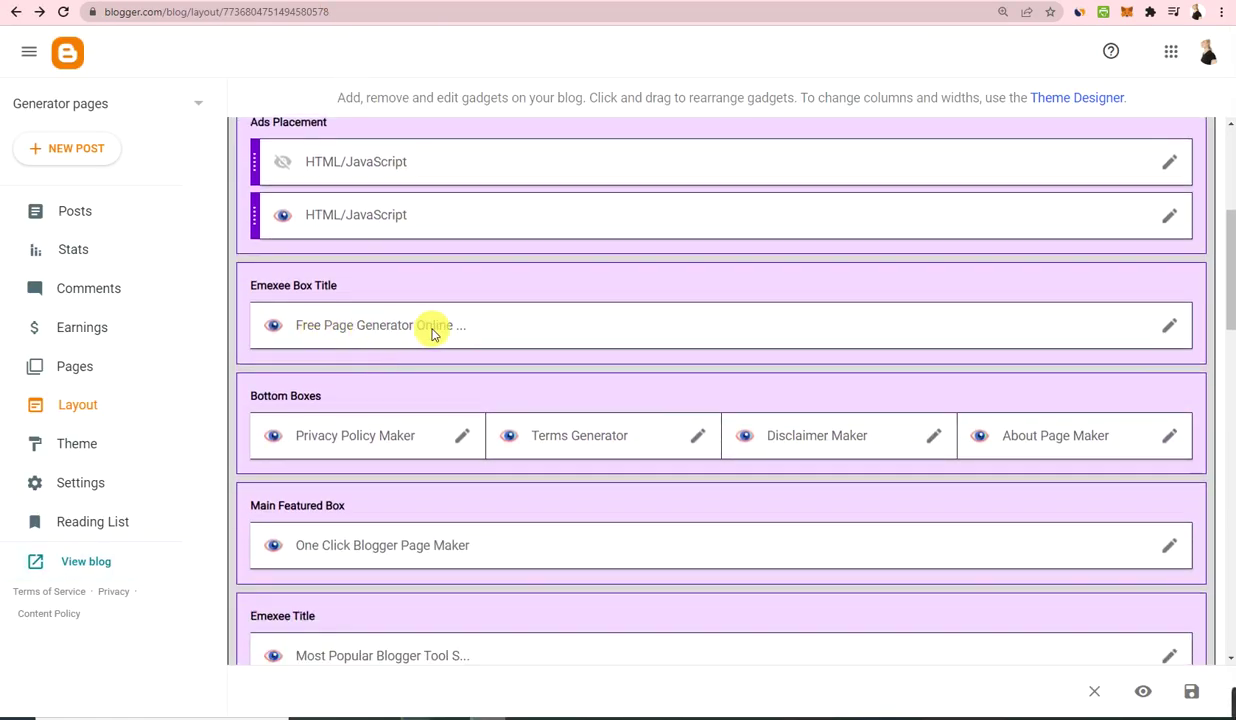
scroll(710, 328, down, 1)
click(1169, 180)
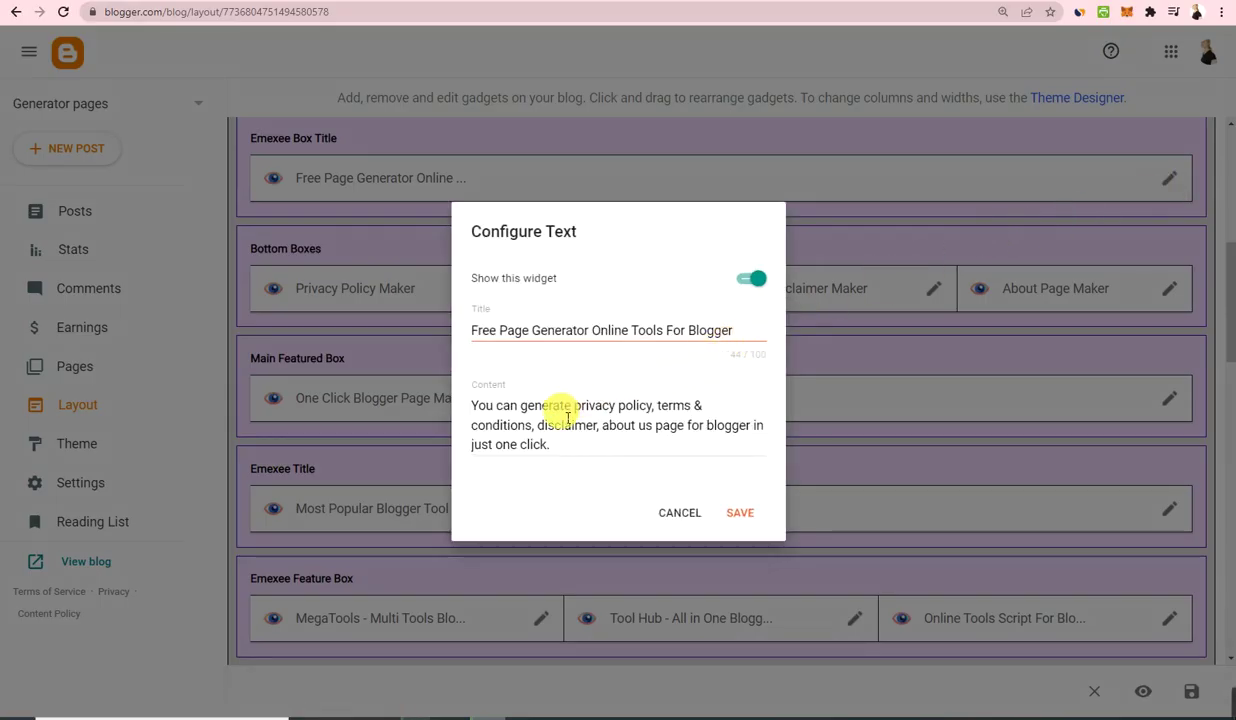
click(740, 513)
scroll(690, 433, down, 1)
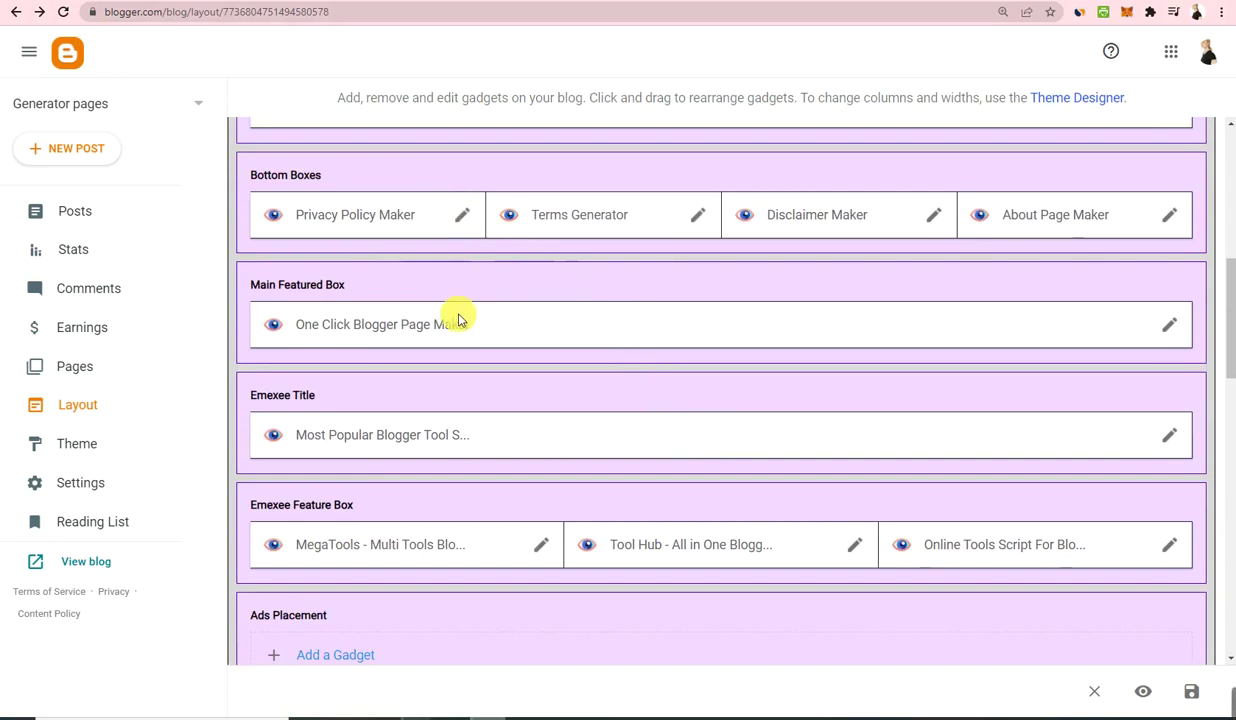
scroll(460, 324, down, 1)
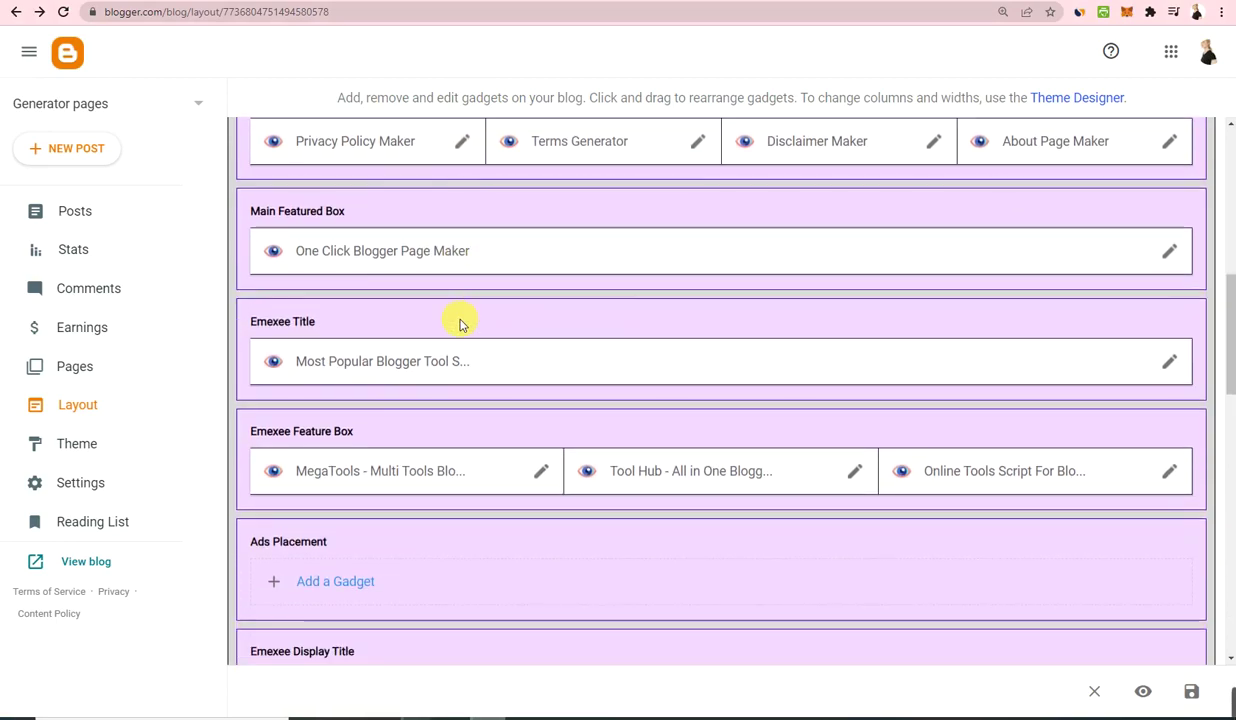
click(1169, 366)
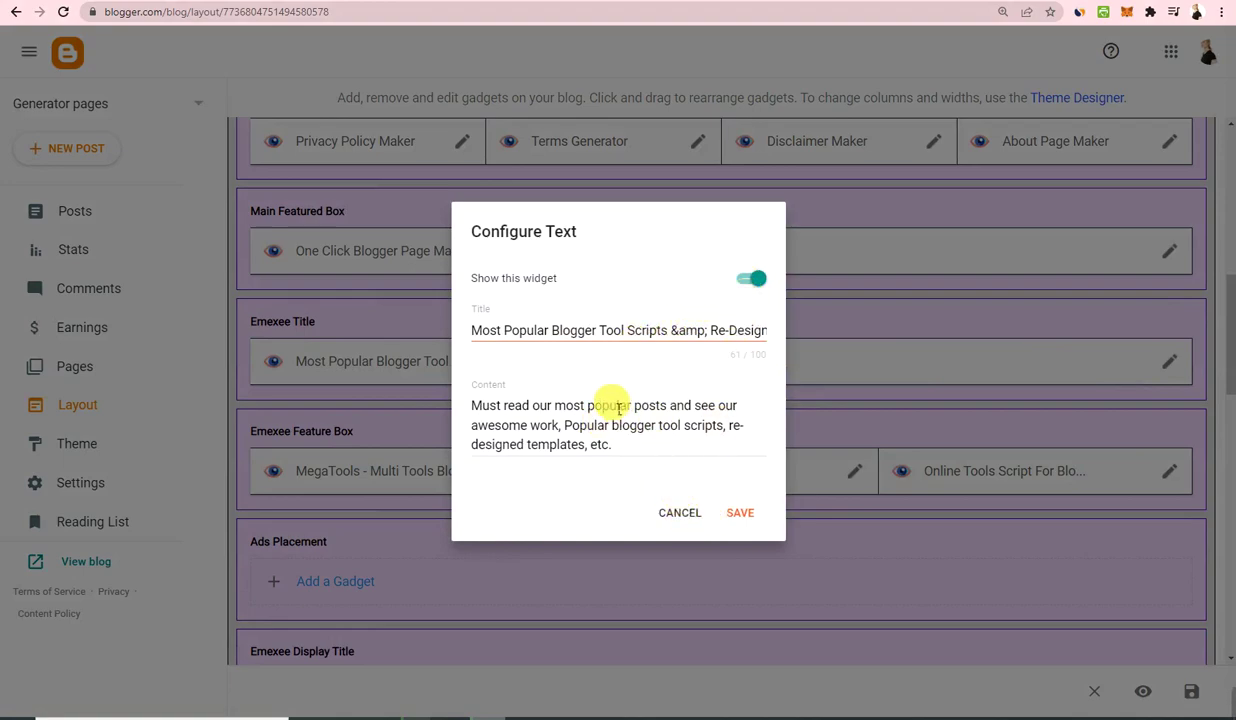
click(679, 513)
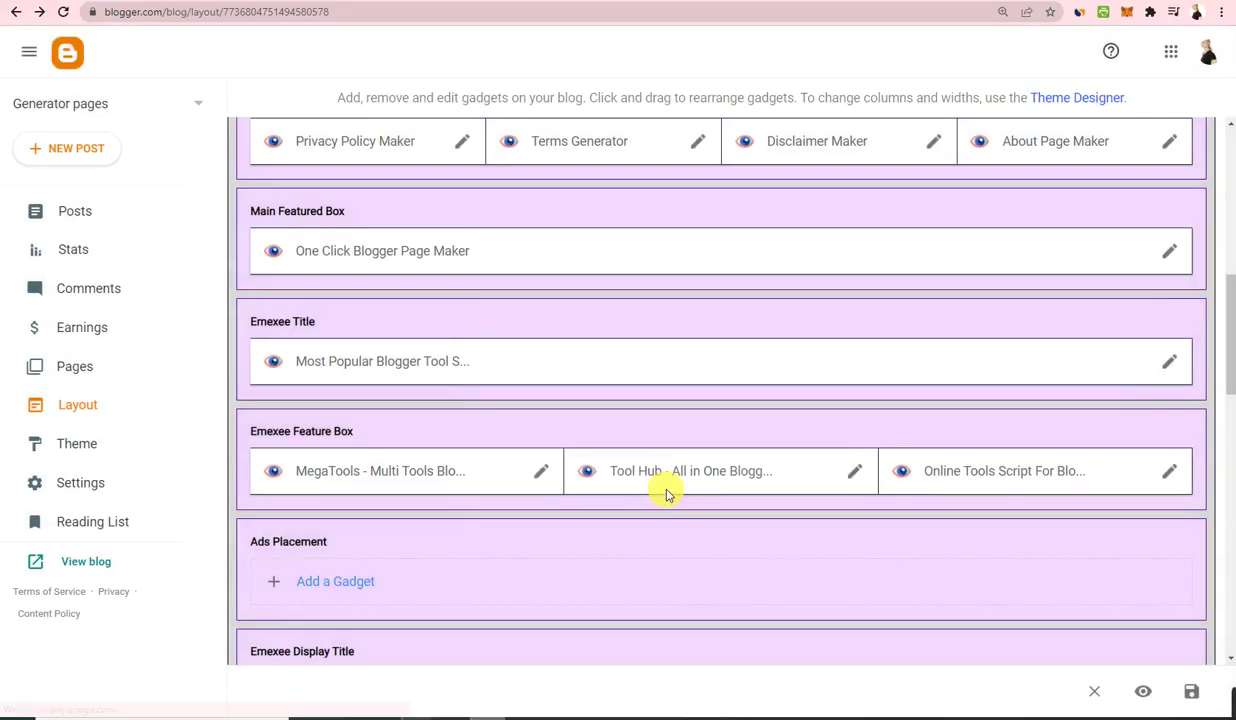
Try to save the MegaTools feature box with its image source switched to upload from computer, without choosing a file.
scroll(650, 470, down, 1)
click(550, 397)
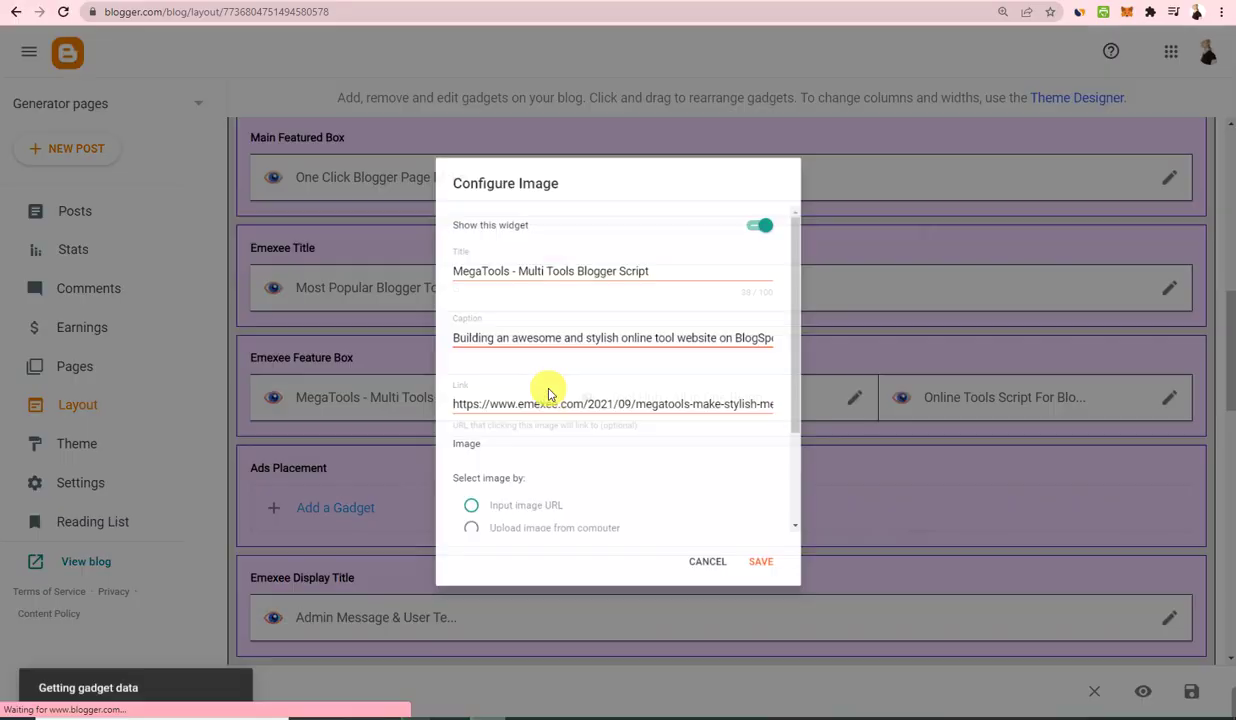
scroll(578, 405, down, 2)
scroll(582, 415, down, 1)
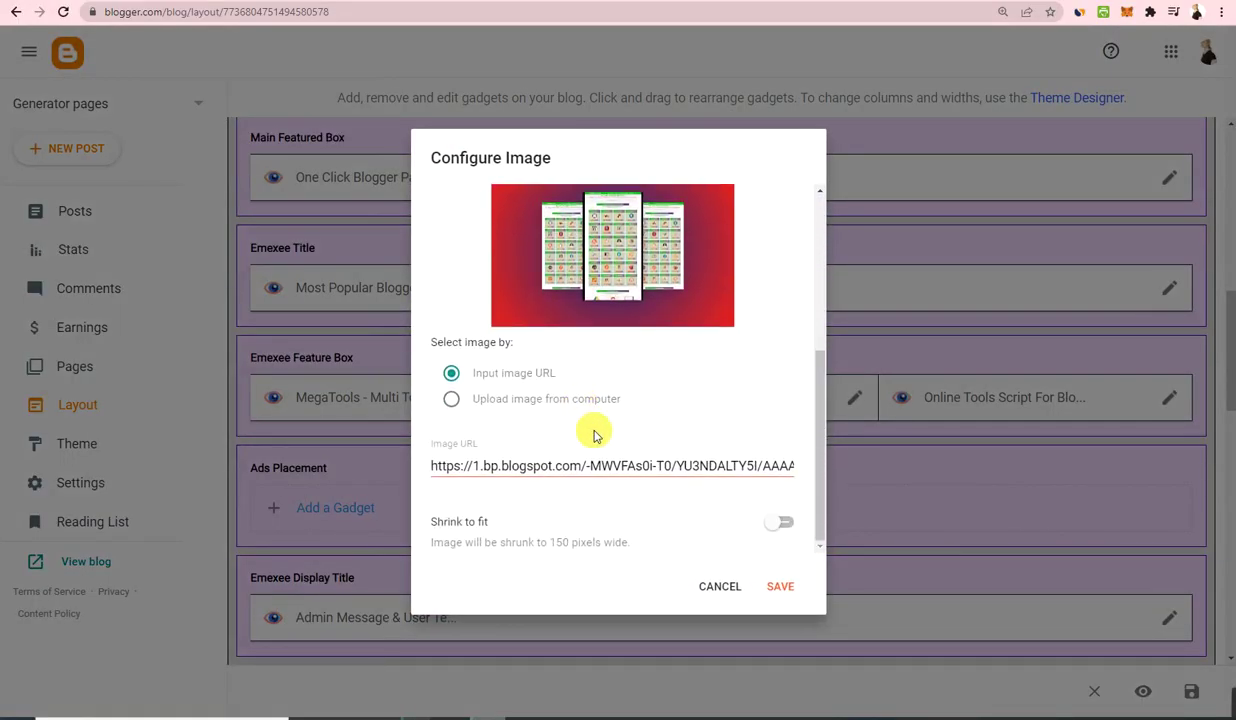
click(524, 400)
click(782, 588)
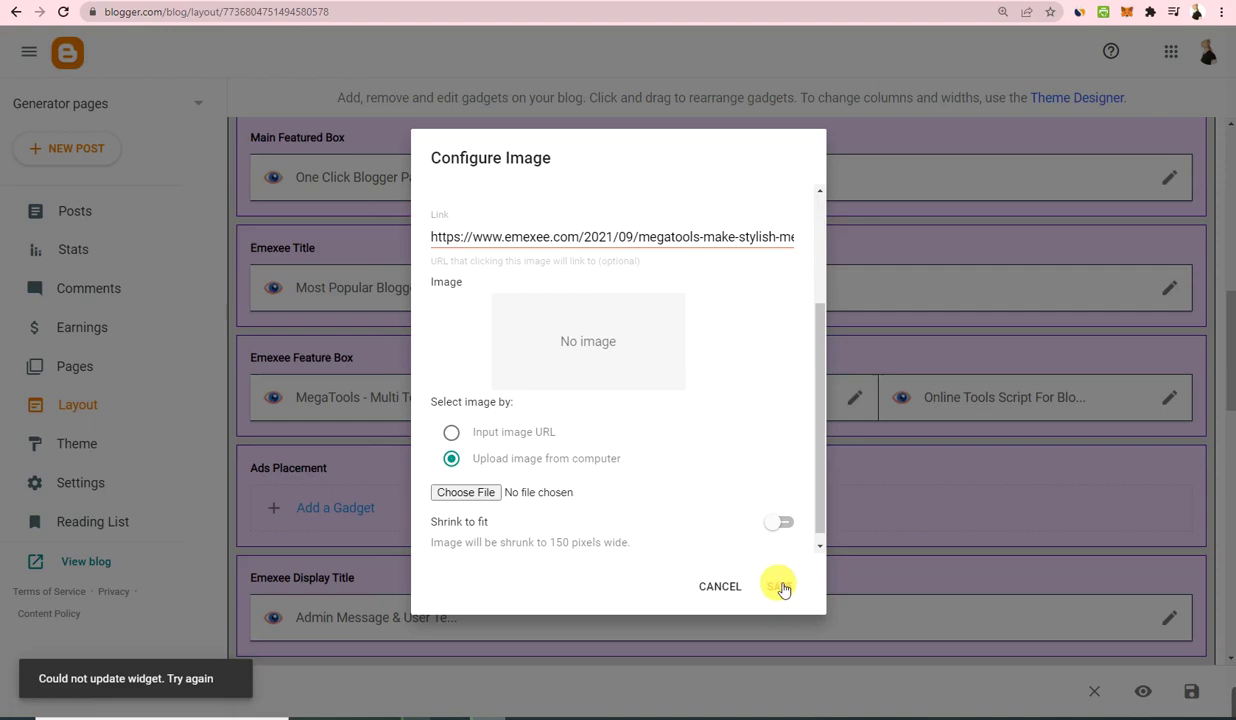
click(782, 587)
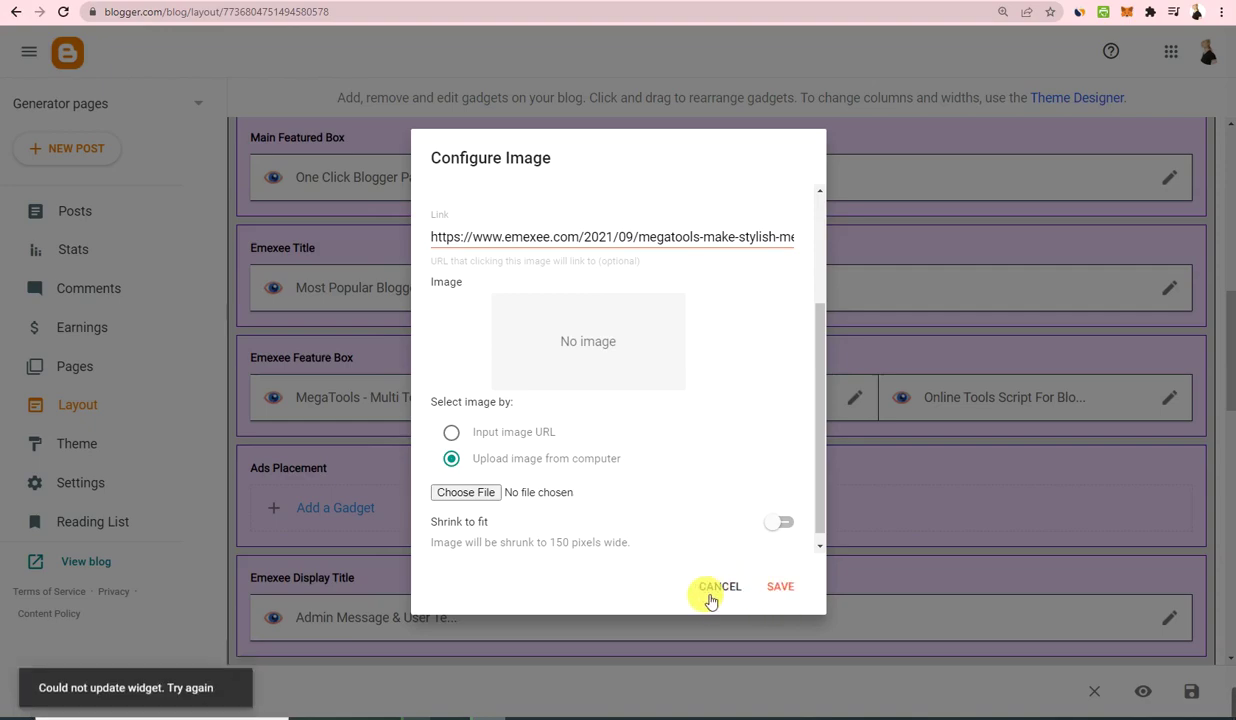
click(731, 590)
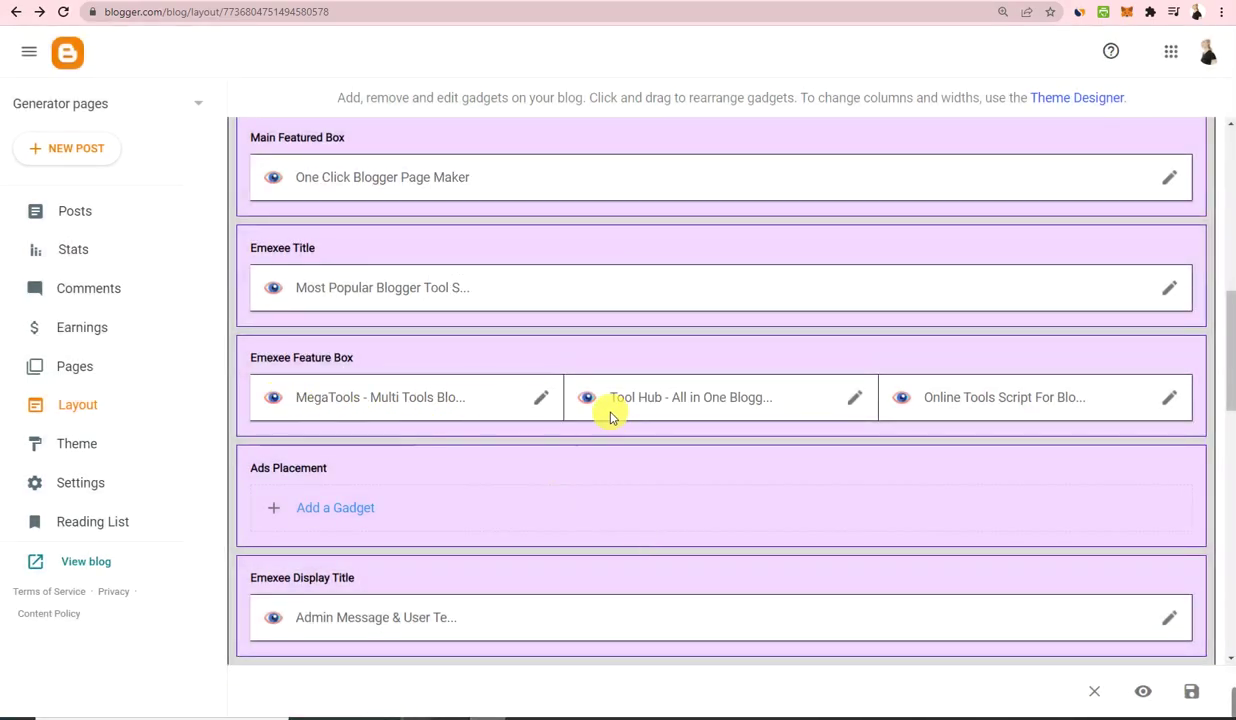
Inspect the ad code in the Top Post Ad gadget of the Inside Post Ads section.
scroll(828, 422, down, 3)
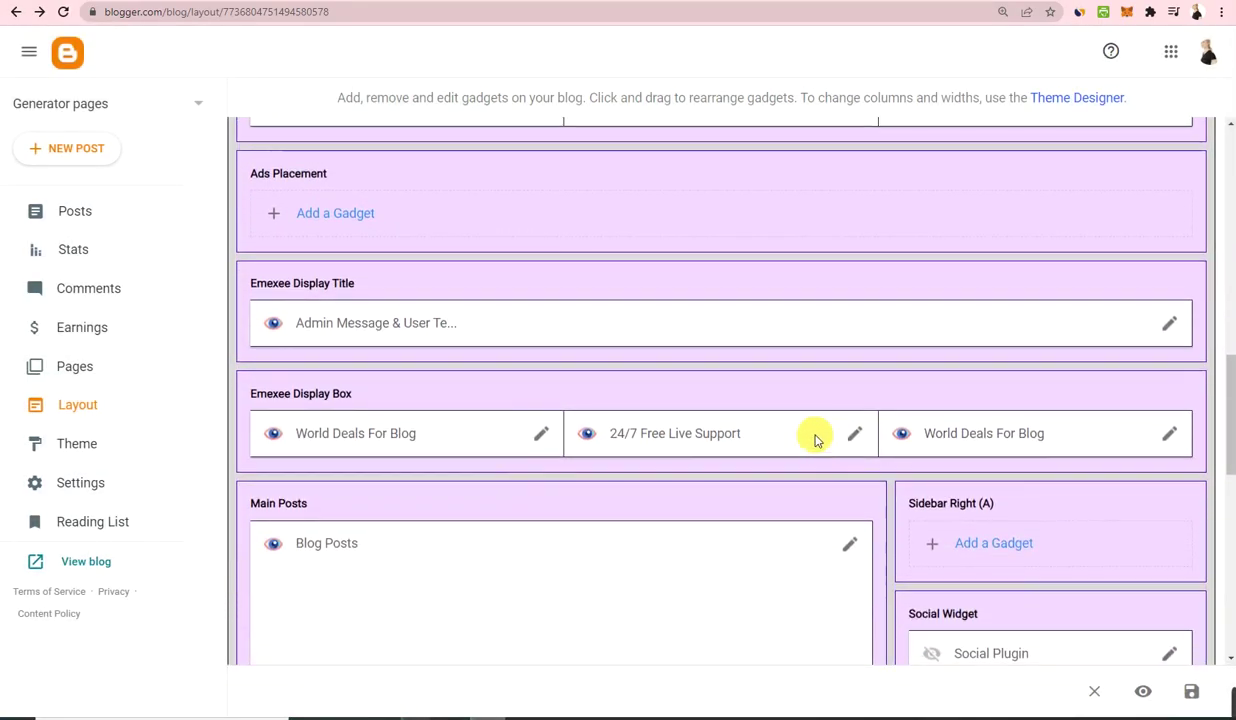
scroll(919, 389, down, 2)
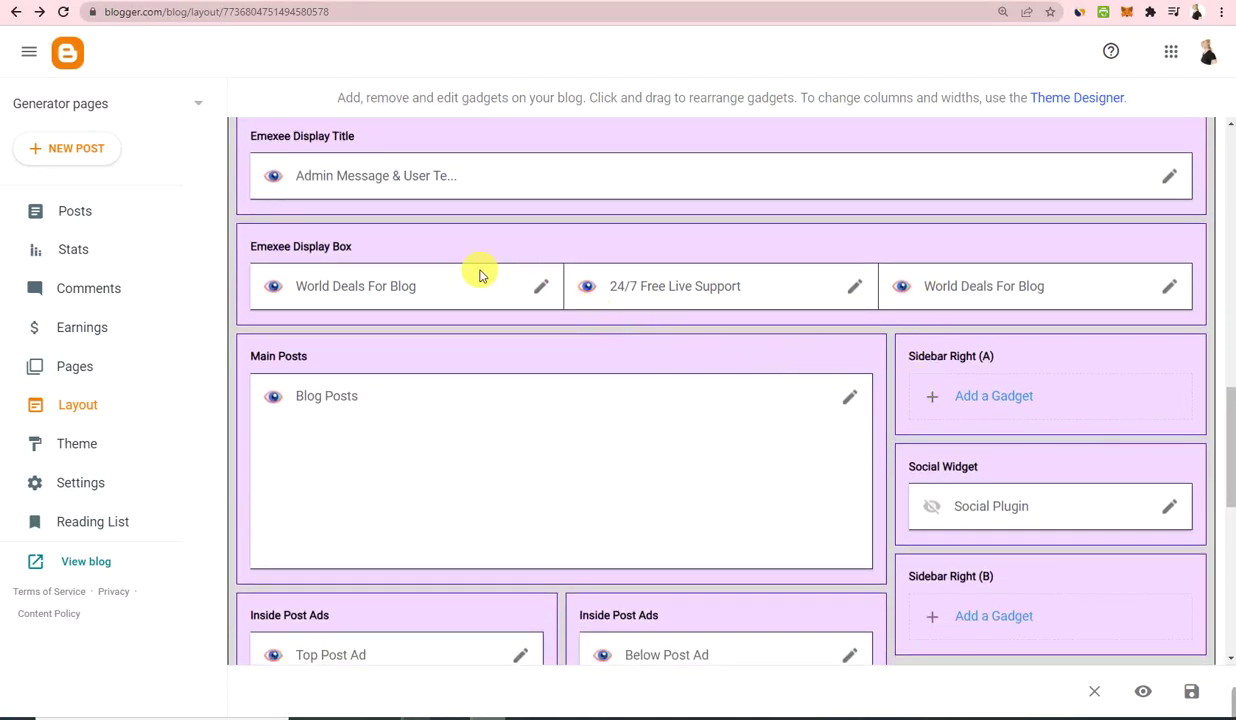
scroll(520, 320, down, 3)
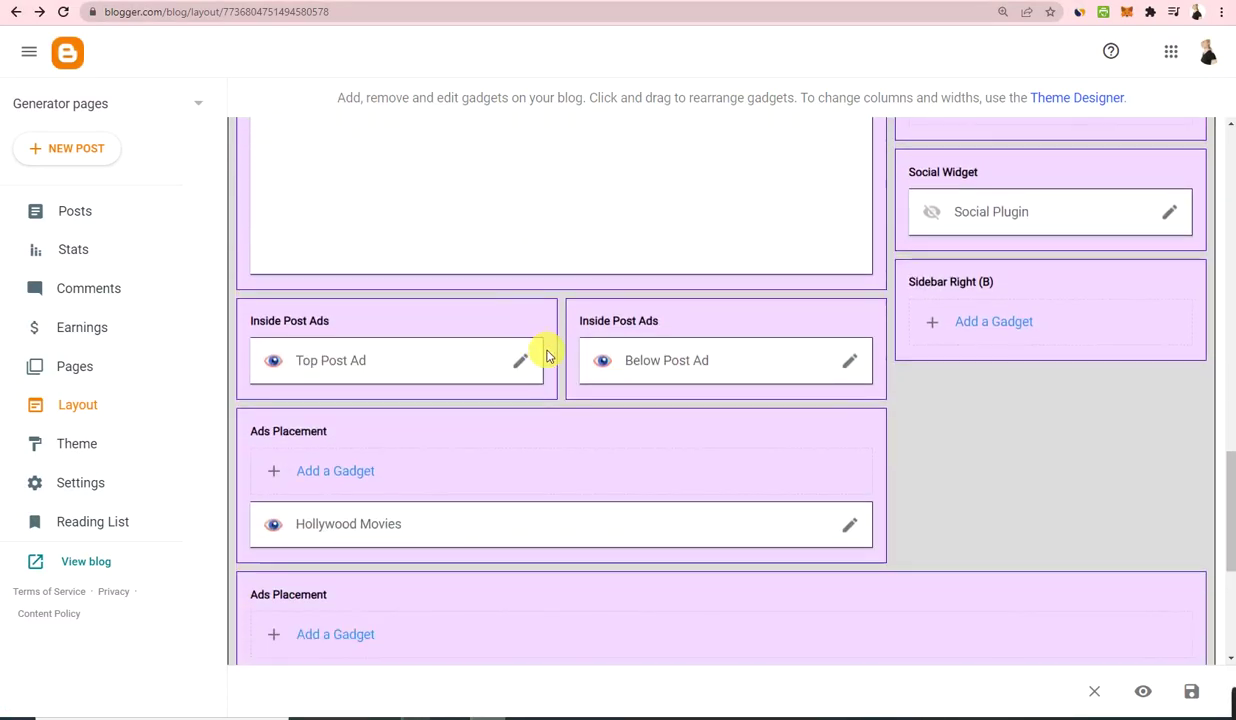
click(520, 364)
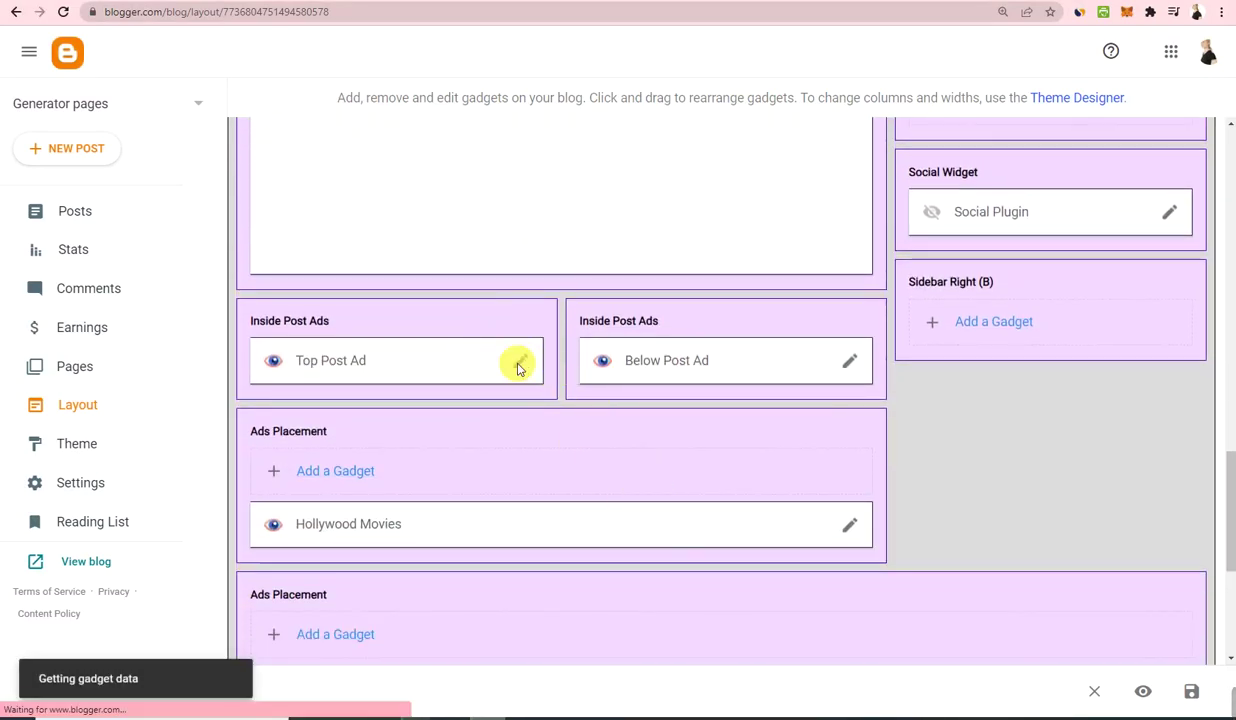
triple_click(672, 422)
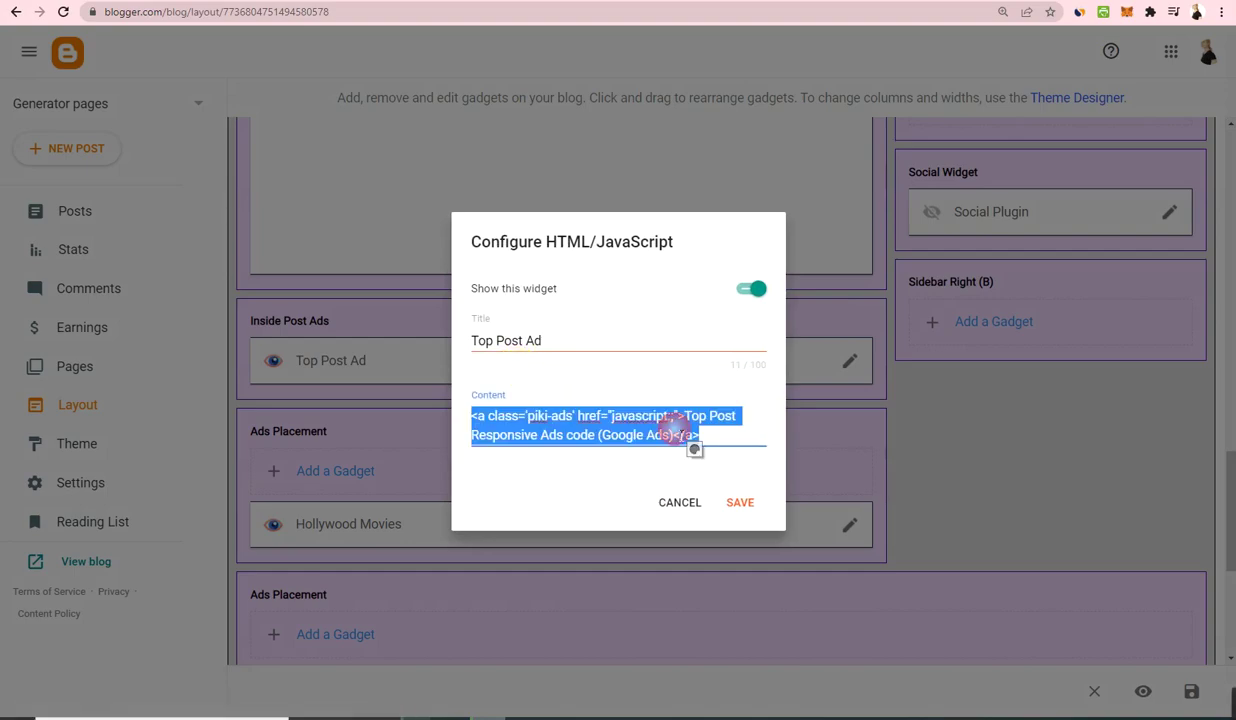
click(688, 502)
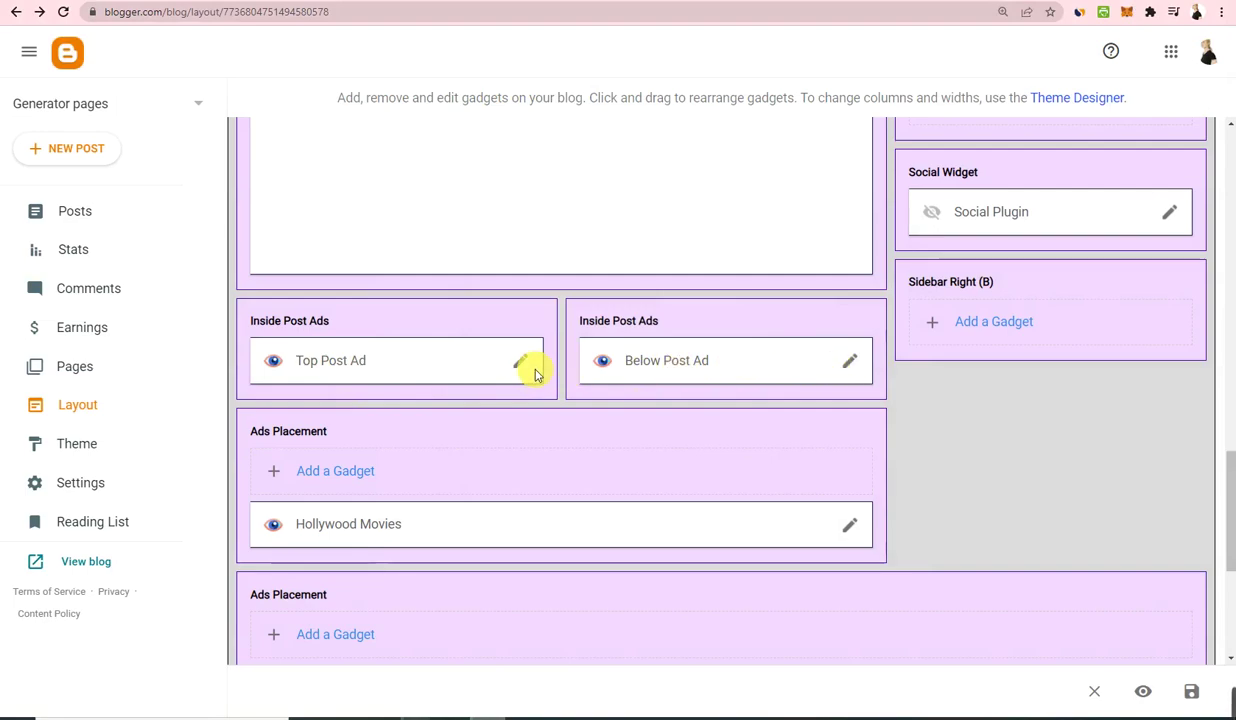
Inspect the ad code in the Hollywood Movies gadget of the Ads Placement section below the posts.
scroll(838, 378, down, 2)
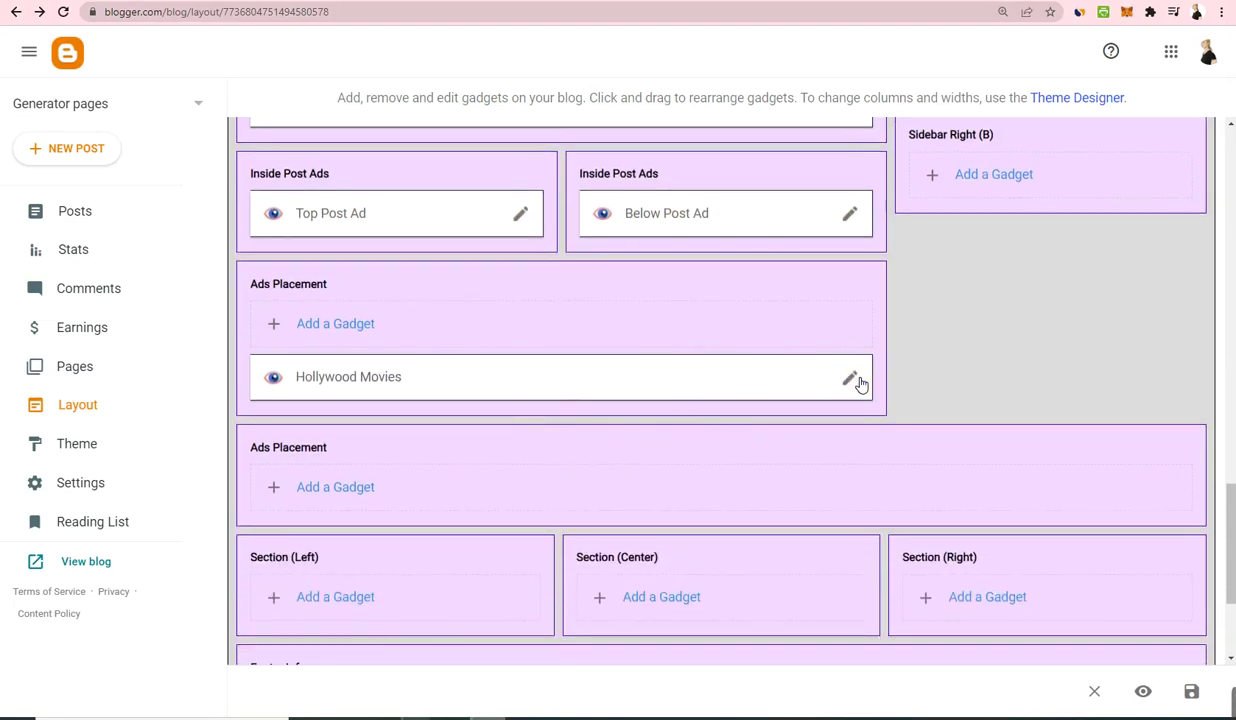
click(851, 380)
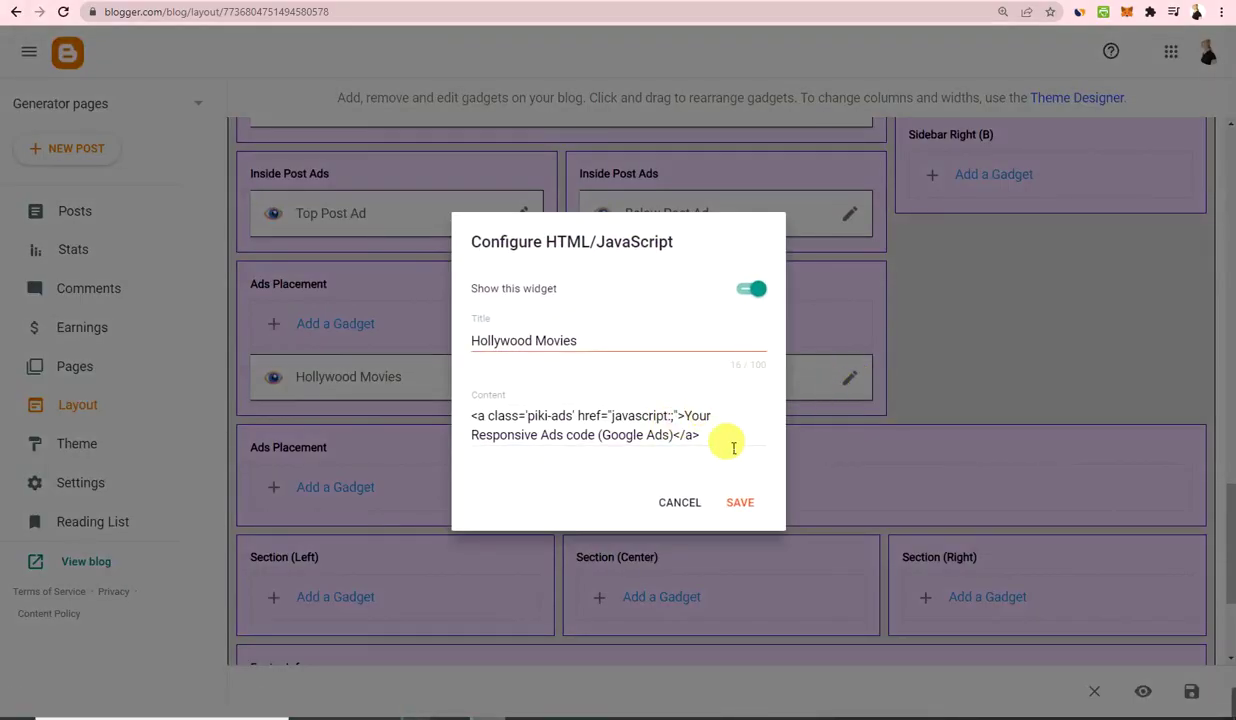
click(677, 502)
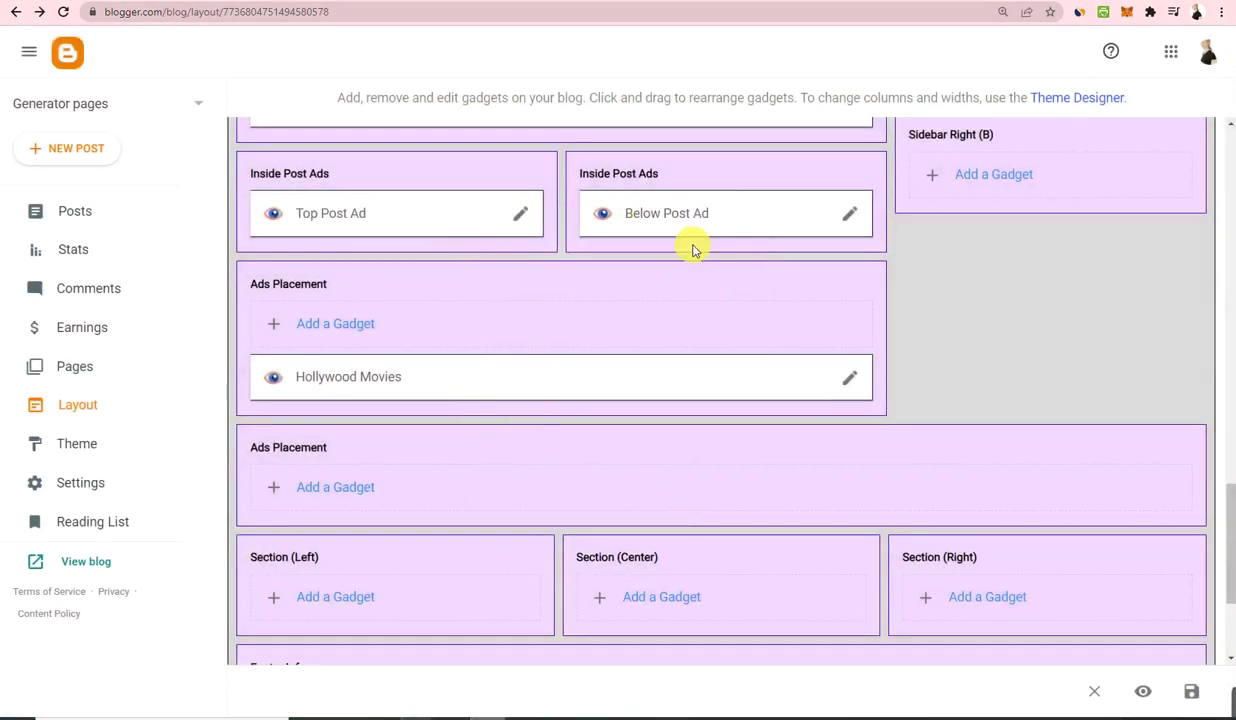
scroll(960, 235, up, 3)
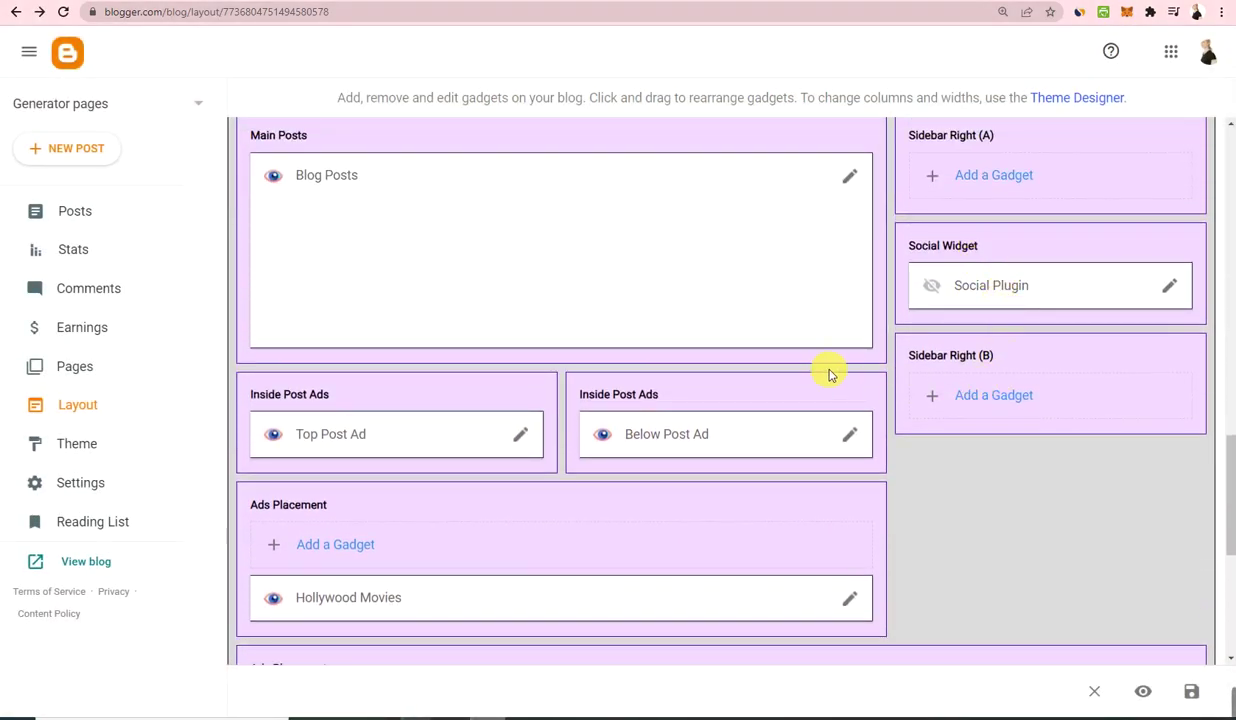
scroll(828, 374, up, 3)
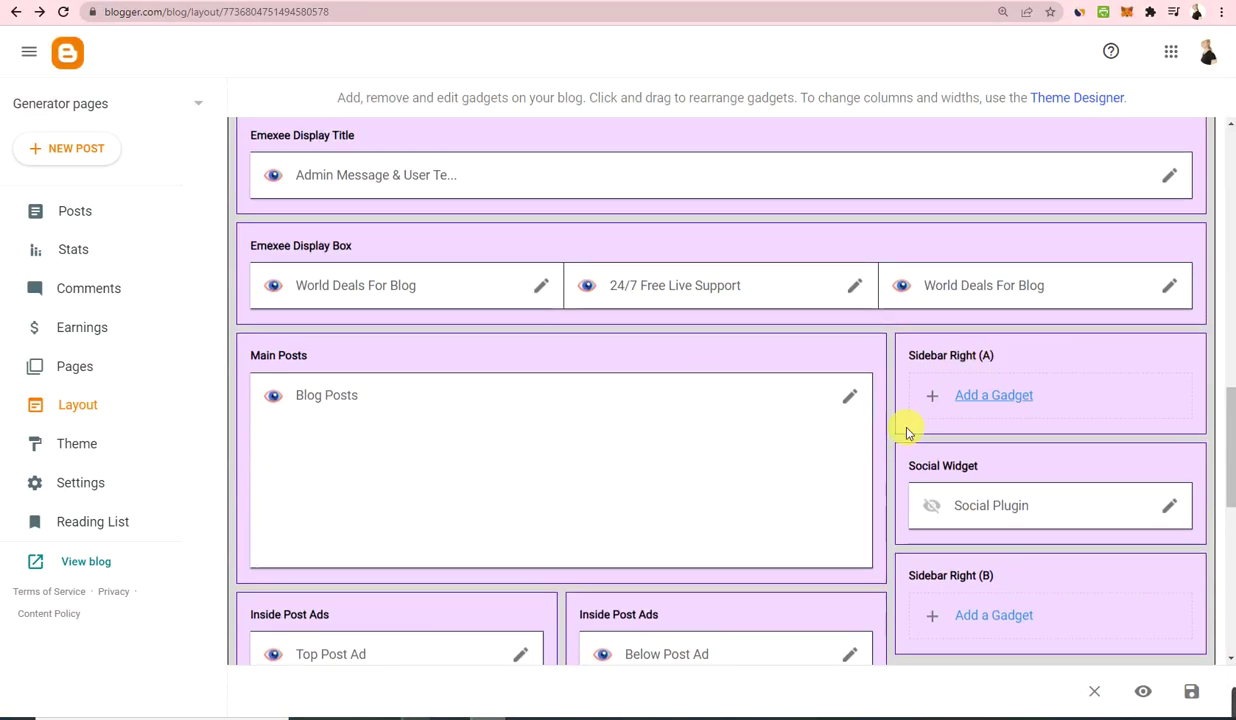
Clear the caption and link of the About Us gadget in the Footer Info section, hide it and save.
scroll(905, 433, down, 10)
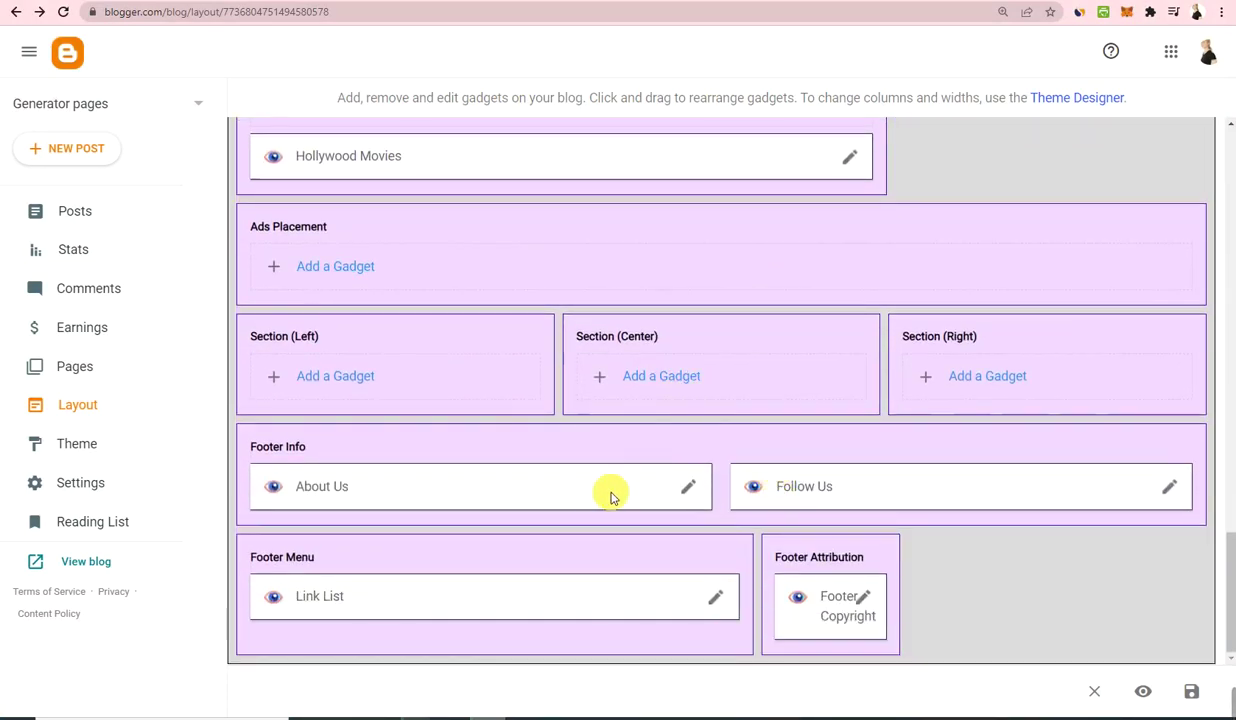
click(689, 489)
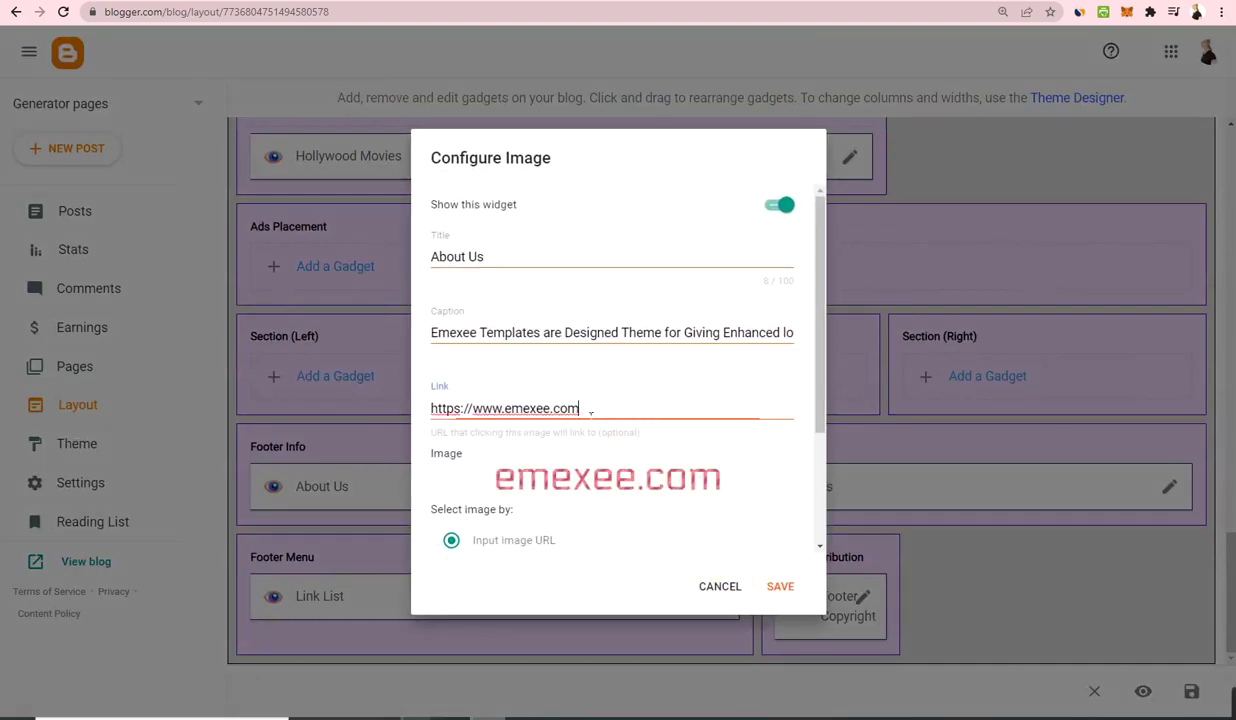
triple_click(582, 405)
key(BackSpace)
triple_click(574, 338)
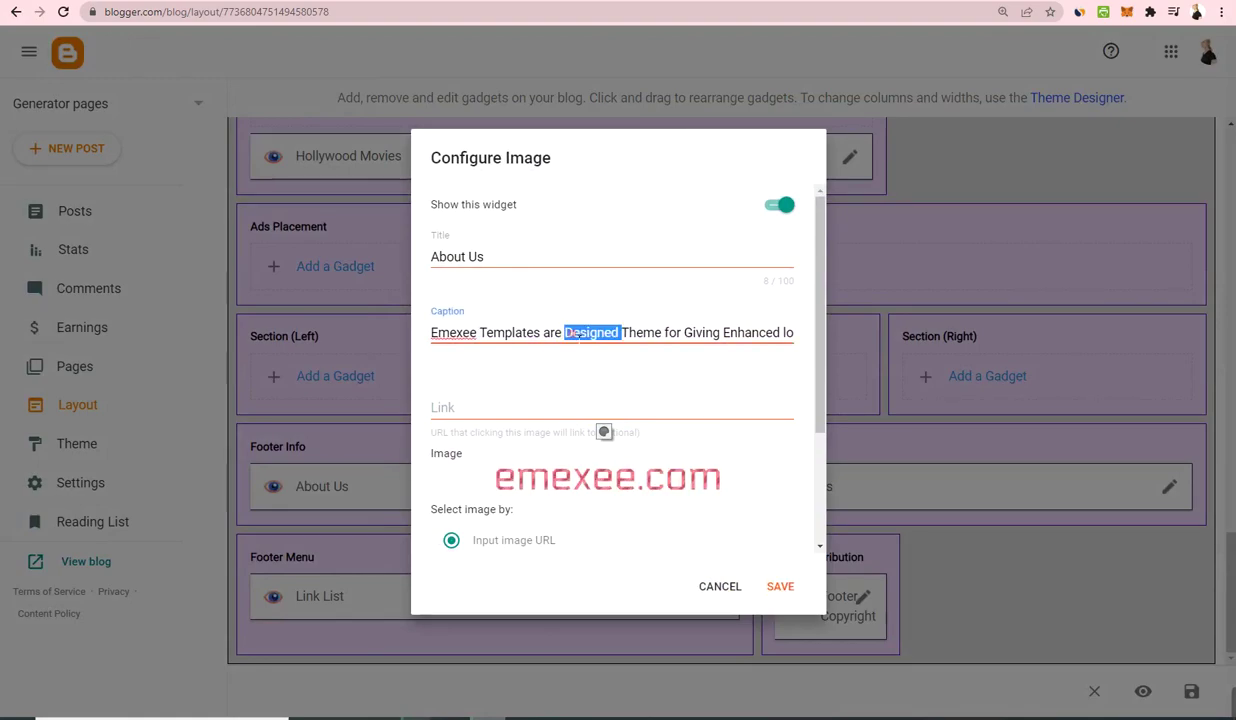
key(BackSpace)
click(784, 205)
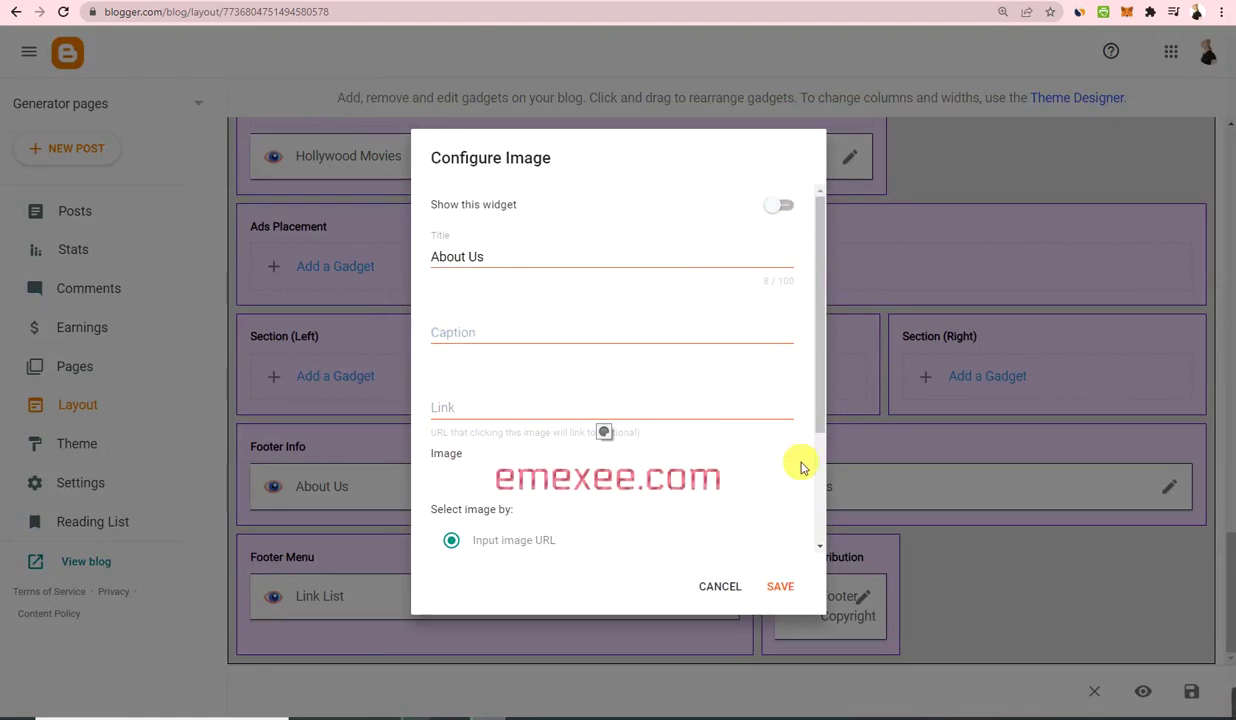
click(782, 586)
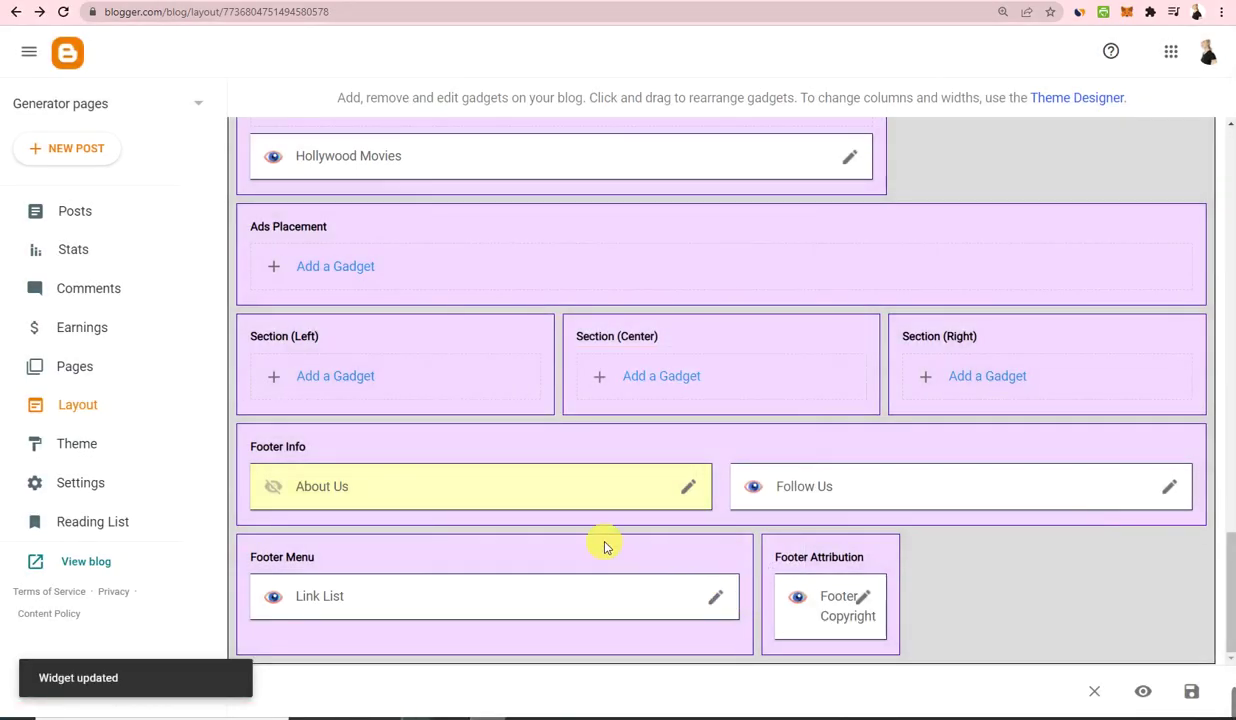
Hide the Follow Us link list gadget in the Footer Info section and save it.
click(1163, 489)
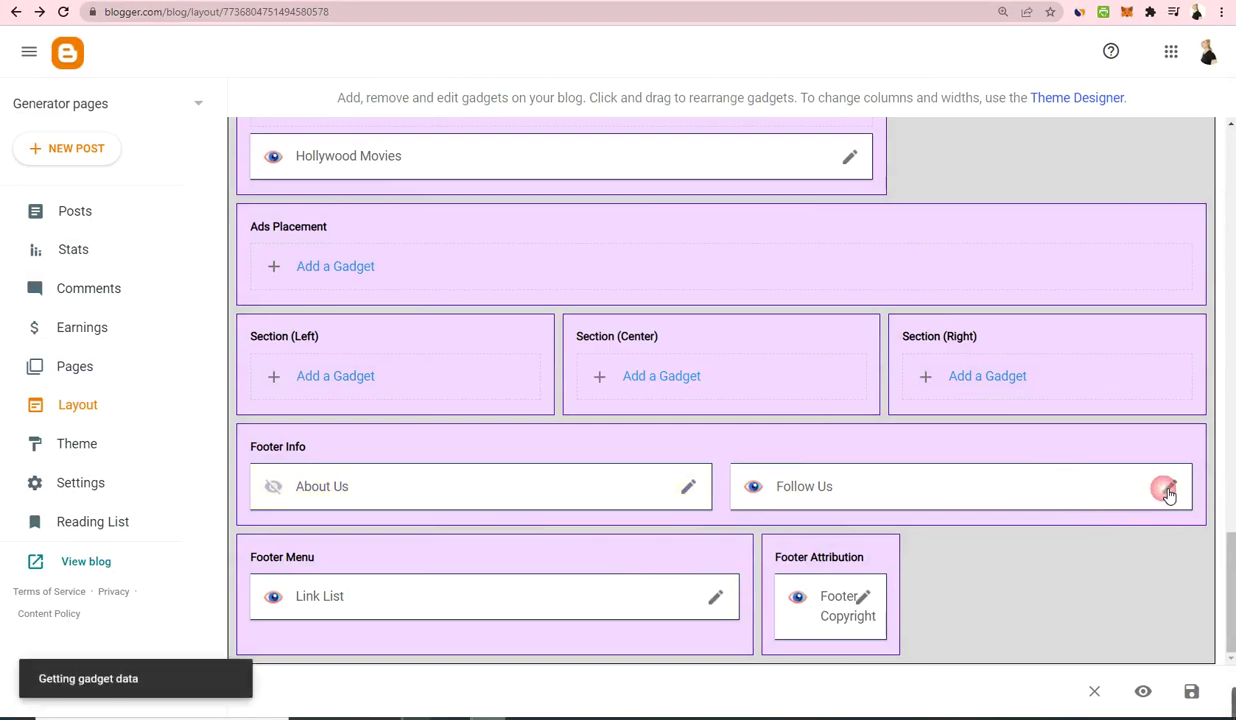
click(758, 209)
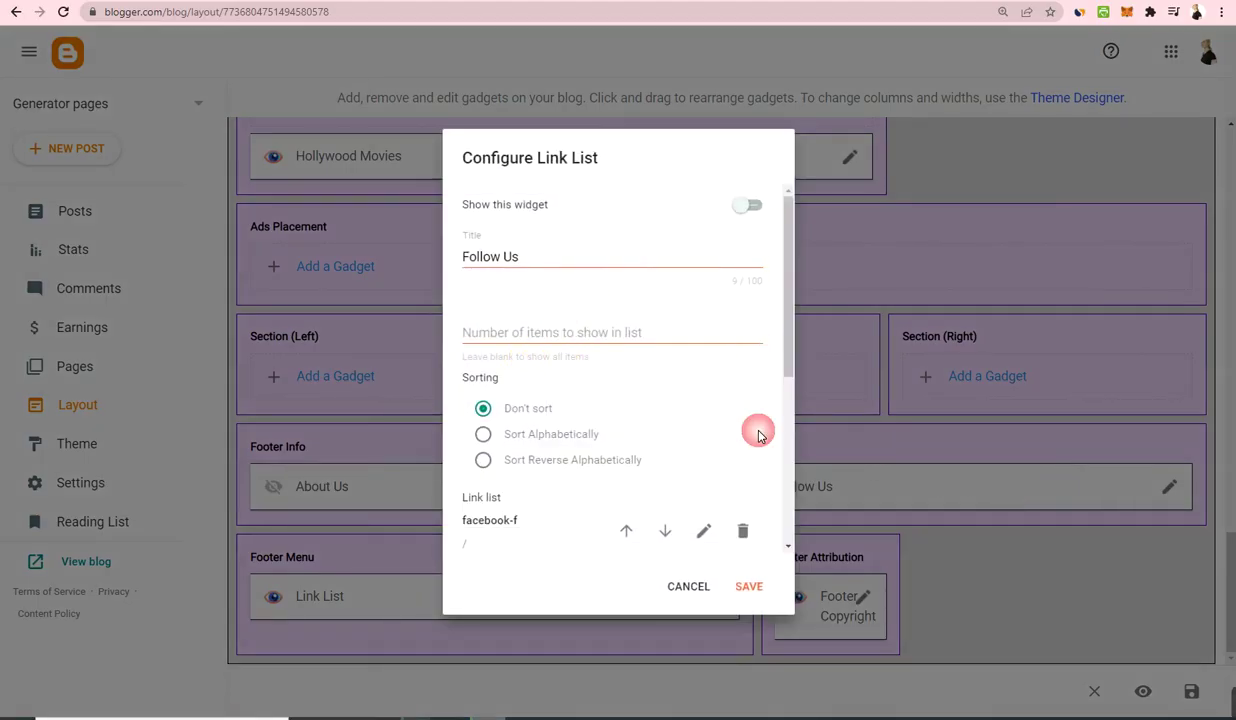
click(757, 592)
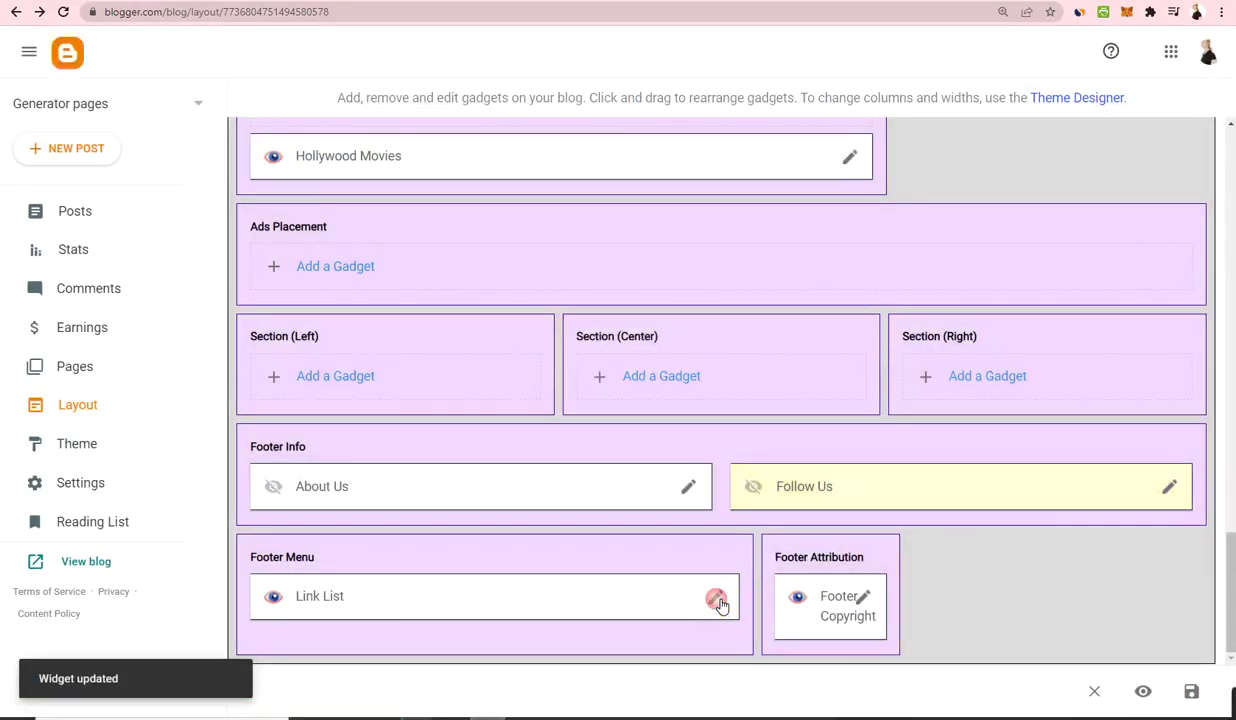
Review the items and addresses in the Footer Menu's Link List gadget, leaving it unchanged.
click(717, 600)
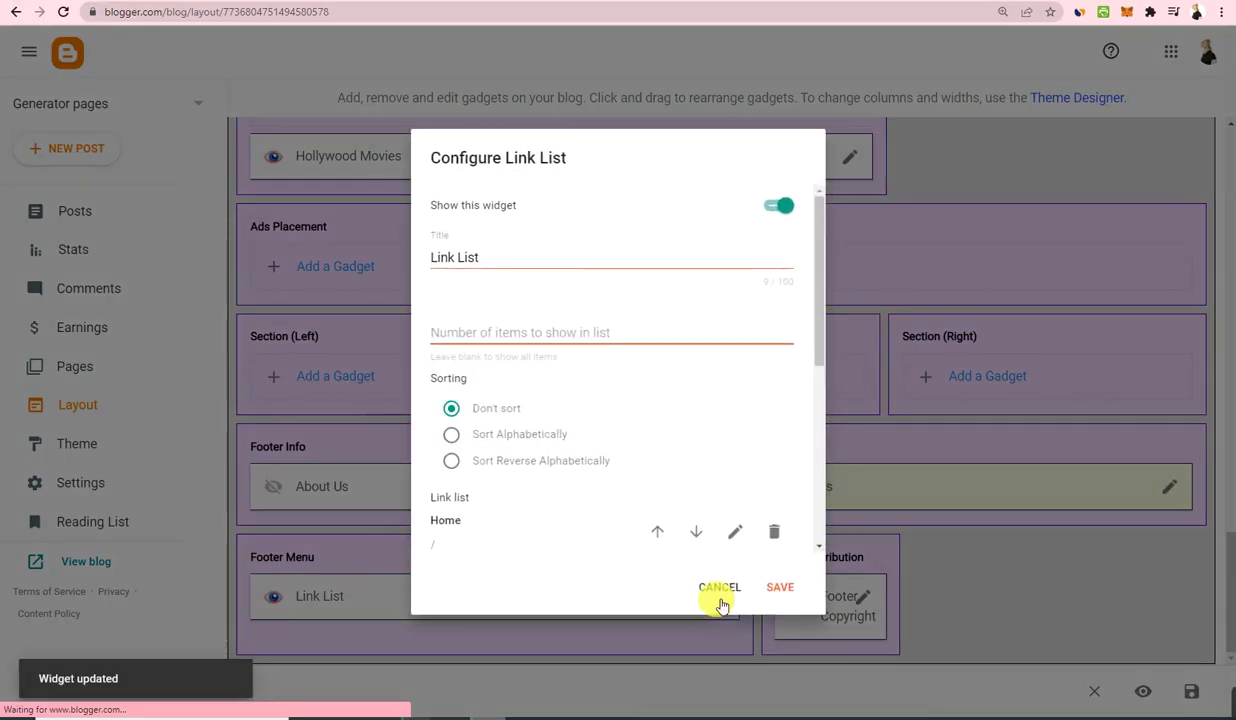
scroll(607, 428, down, 3)
scroll(610, 450, down, 2)
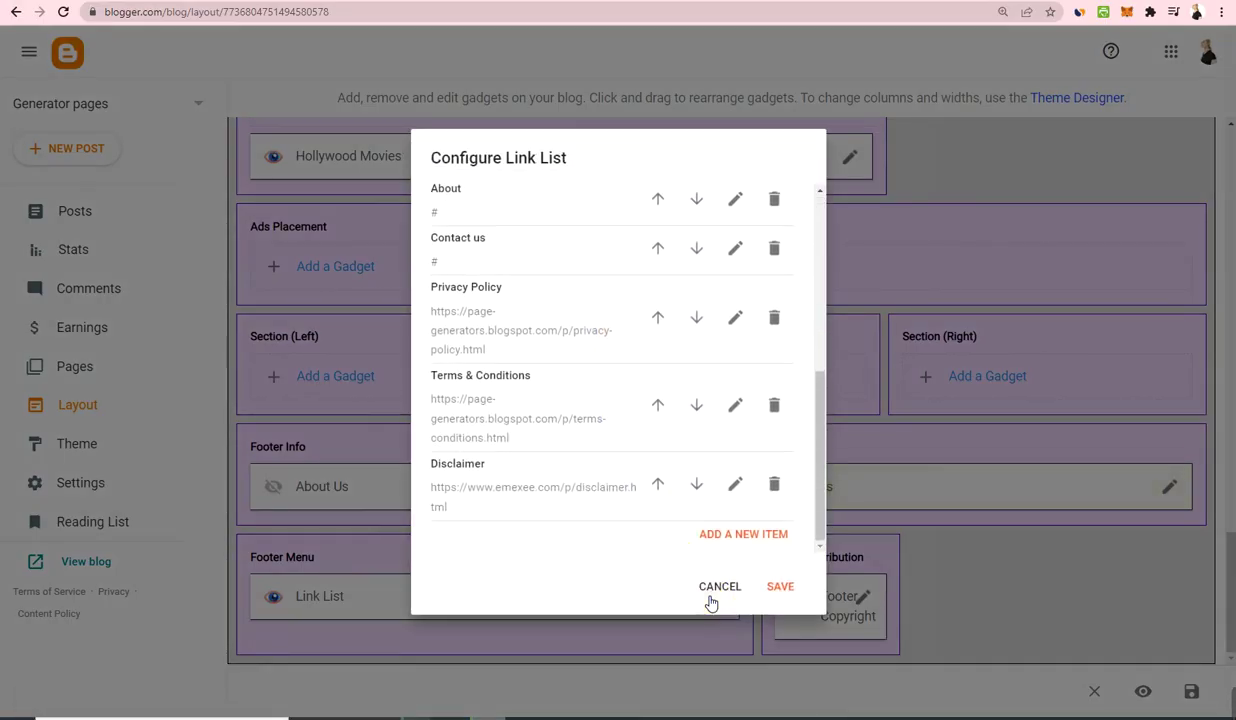
click(710, 590)
Open the Footer Copyright gadget's settings and copy the blog's address from its live page.
click(864, 600)
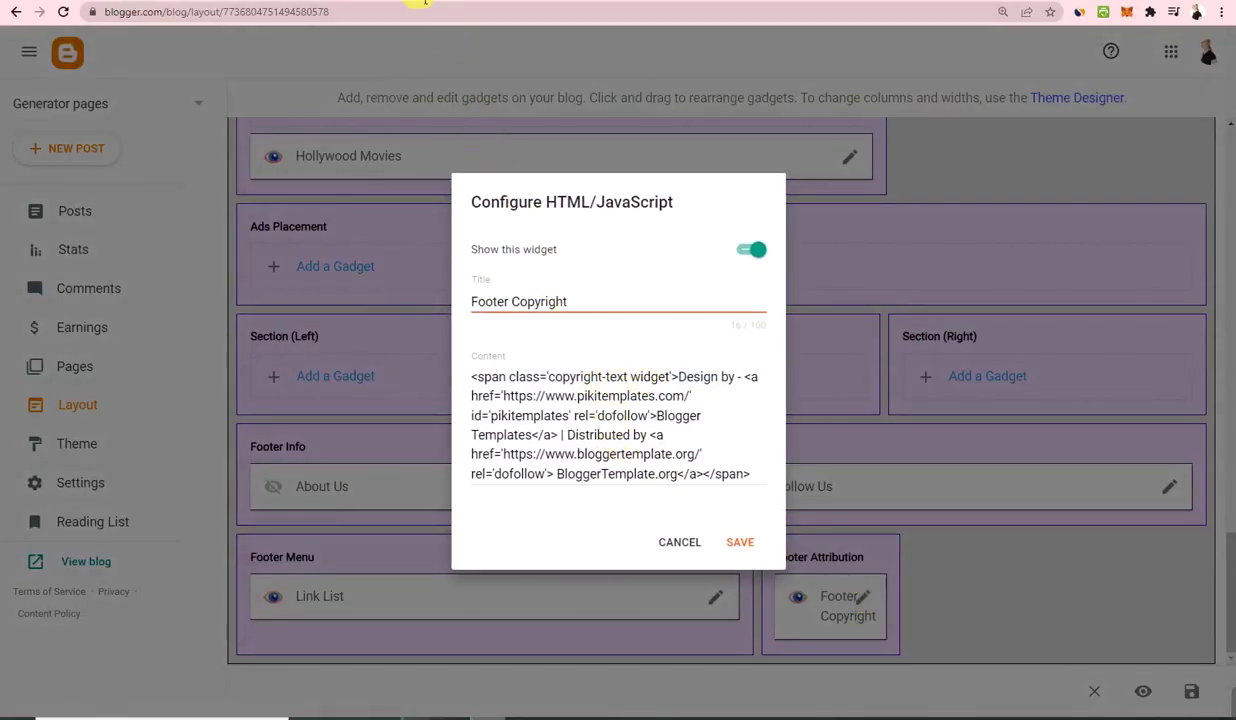
click(241, 2)
click(160, 18)
drag(155, 16, 160, 15)
right_click(160, 15)
click(216, 93)
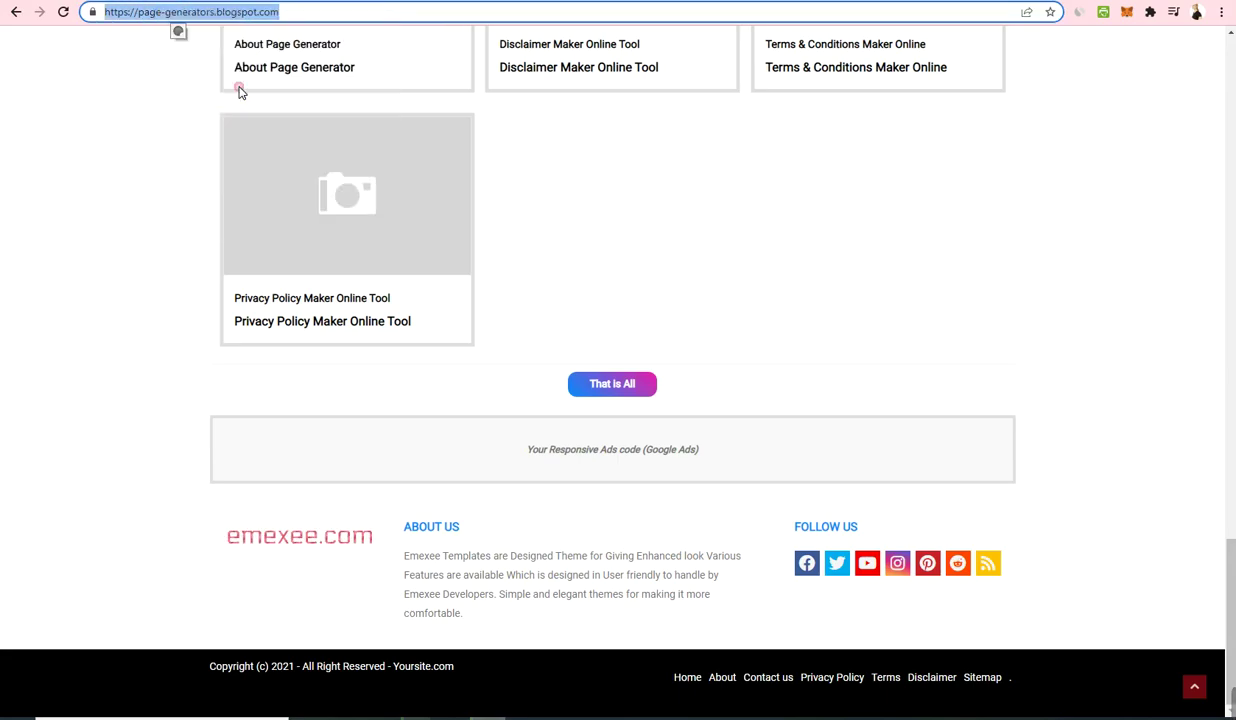
click(322, 2)
click(241, 2)
click(322, 2)
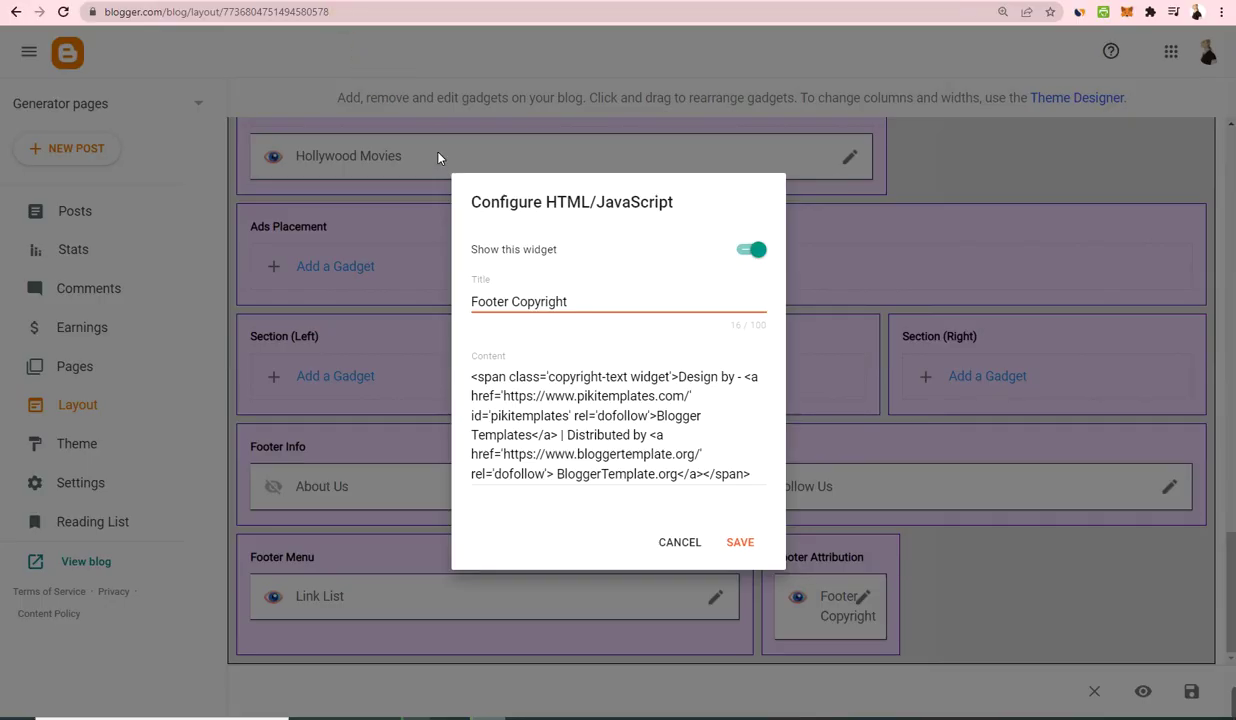
Reload the live blog and review its footer, recent posts and testimonials sections.
click(241, 2)
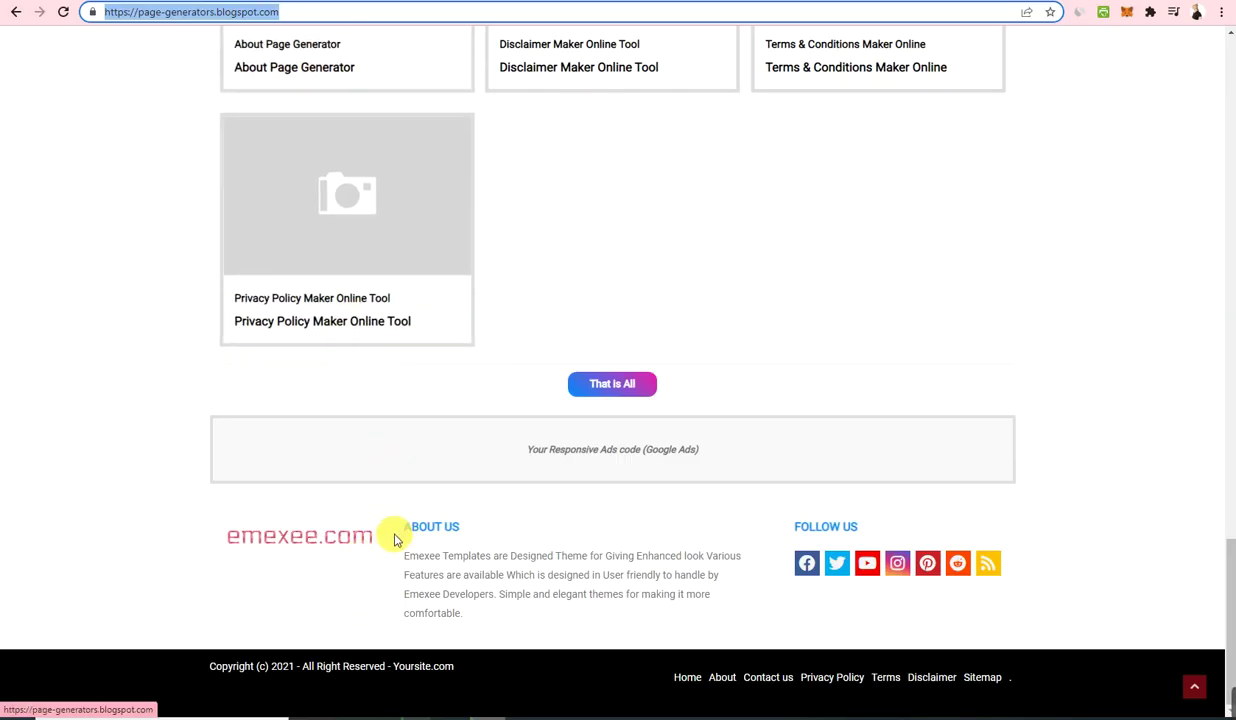
click(63, 12)
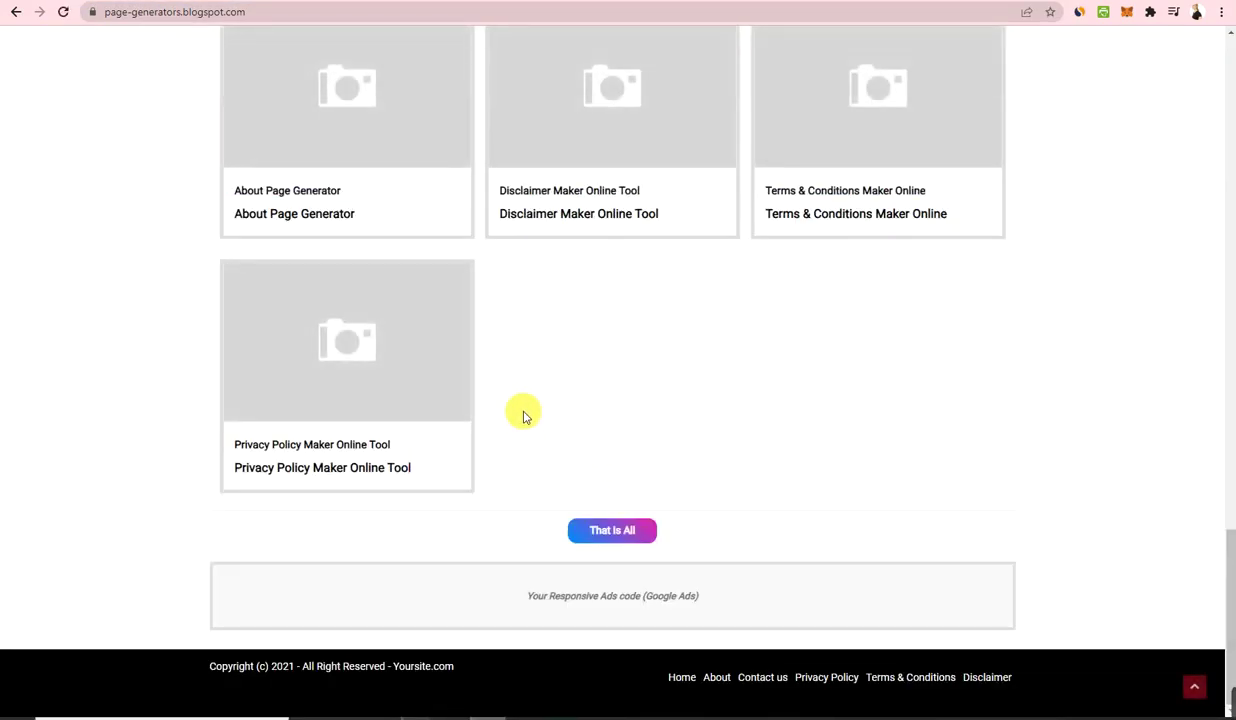
scroll(522, 400, up, 2)
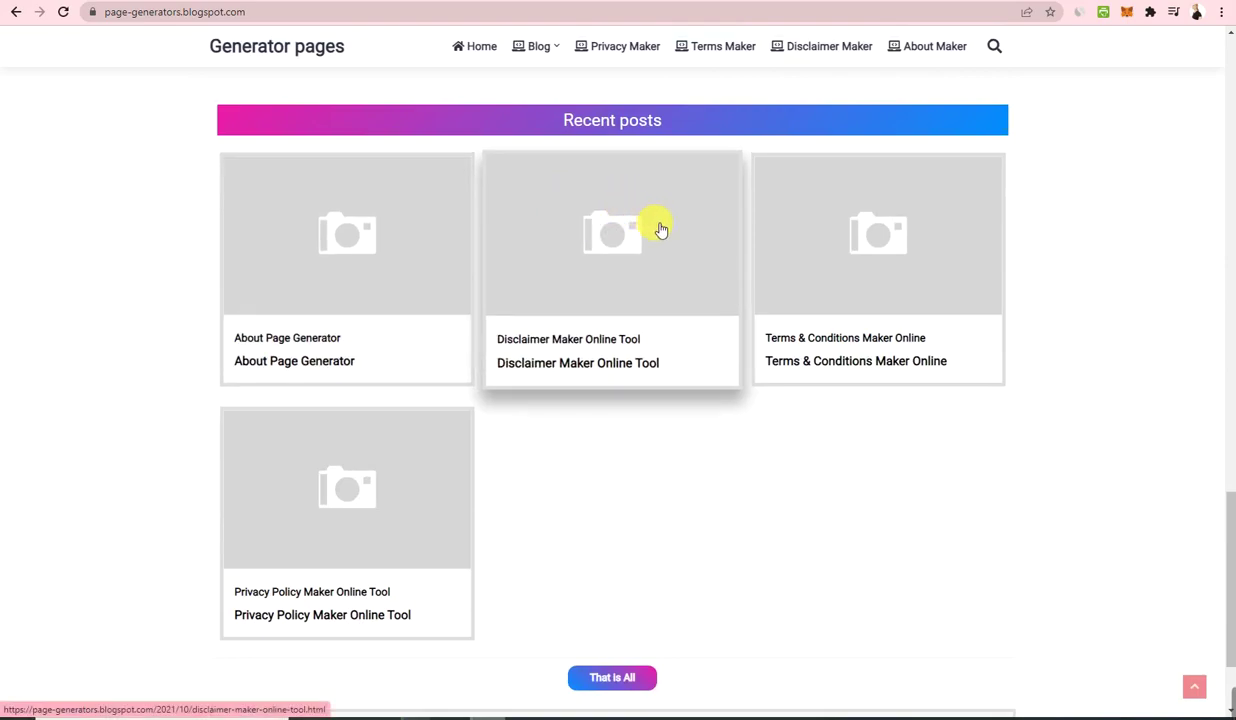
scroll(592, 526, down, 2)
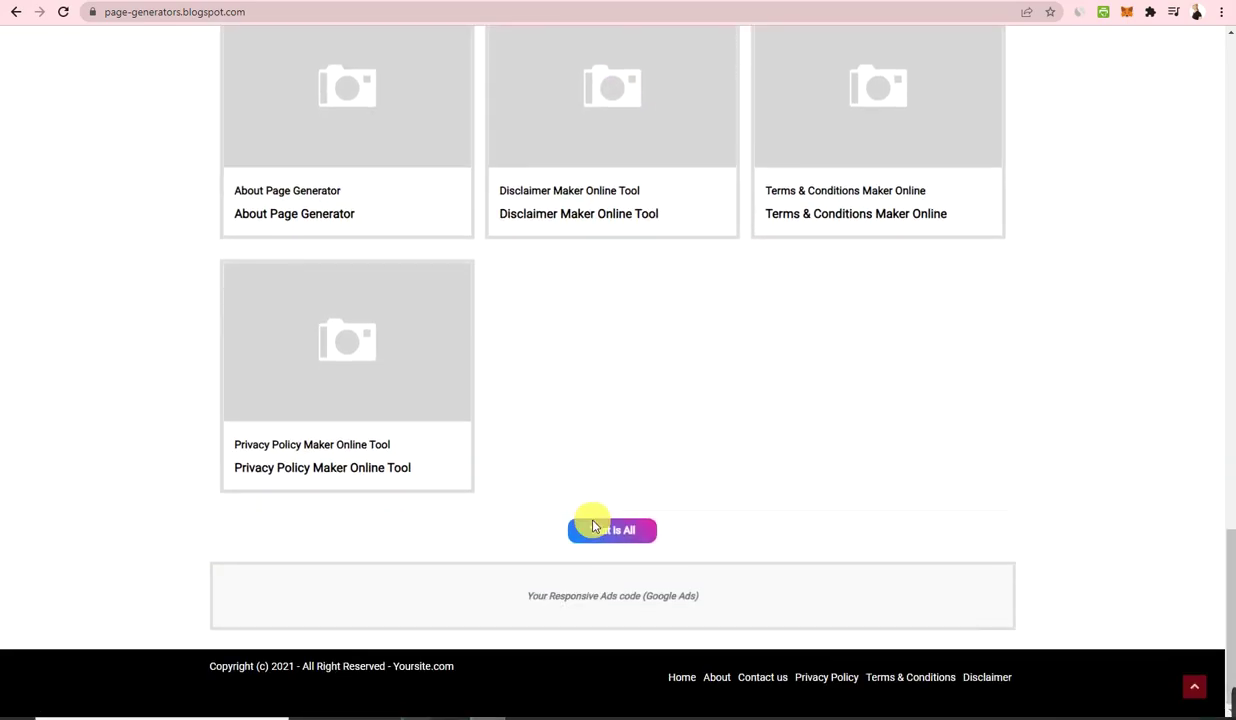
scroll(578, 600, up, 6)
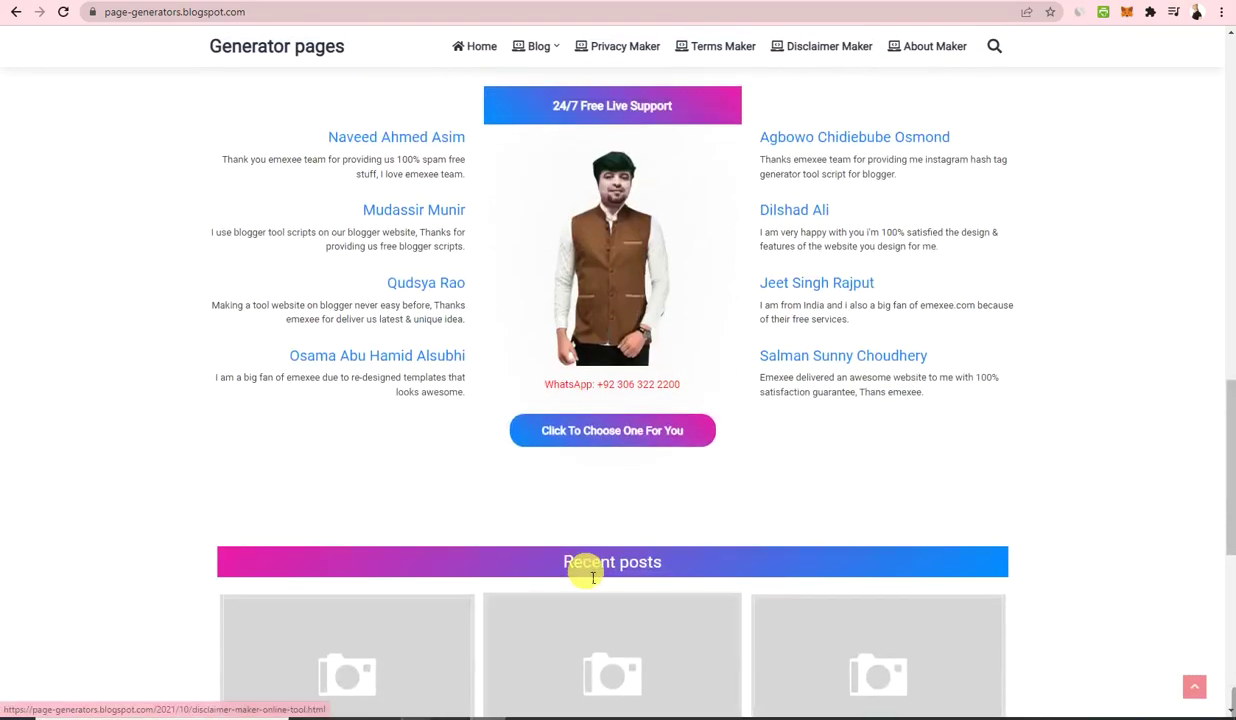
scroll(590, 577, down, 1)
scroll(592, 578, down, 6)
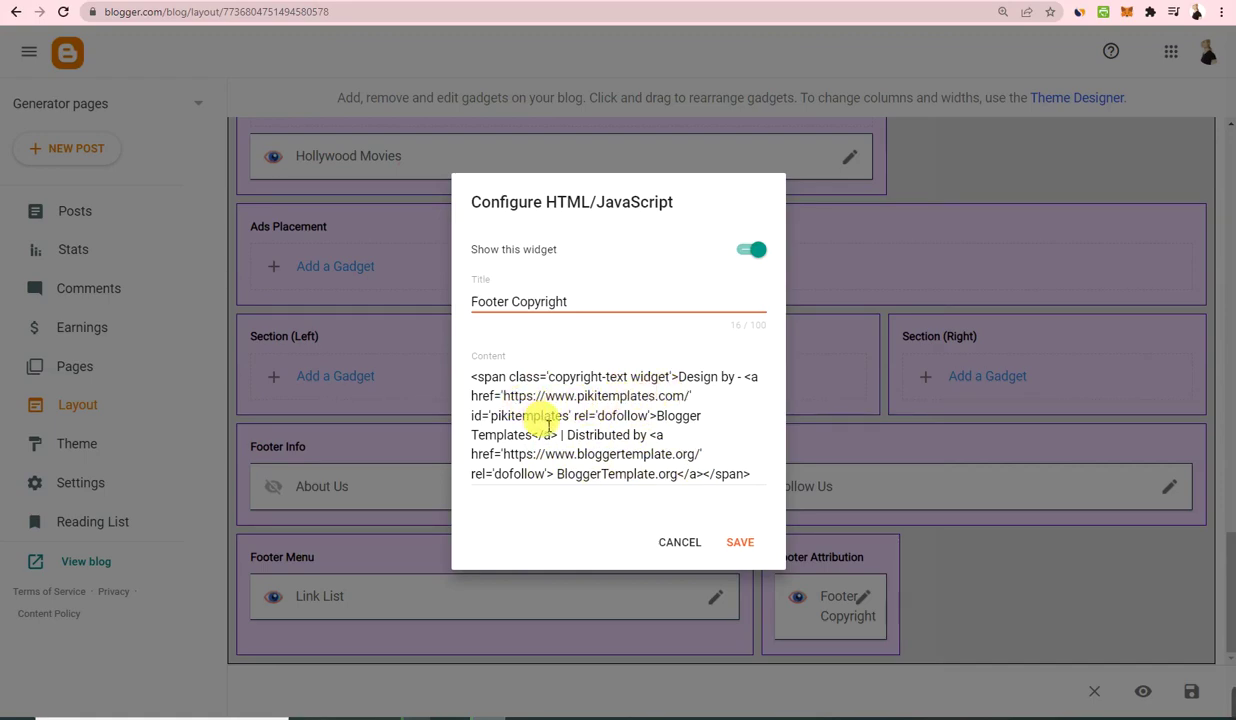
Try to hide the Footer Copyright gadget by saving it switched off, and reload the live blog to check the footer.
triple_click(565, 469)
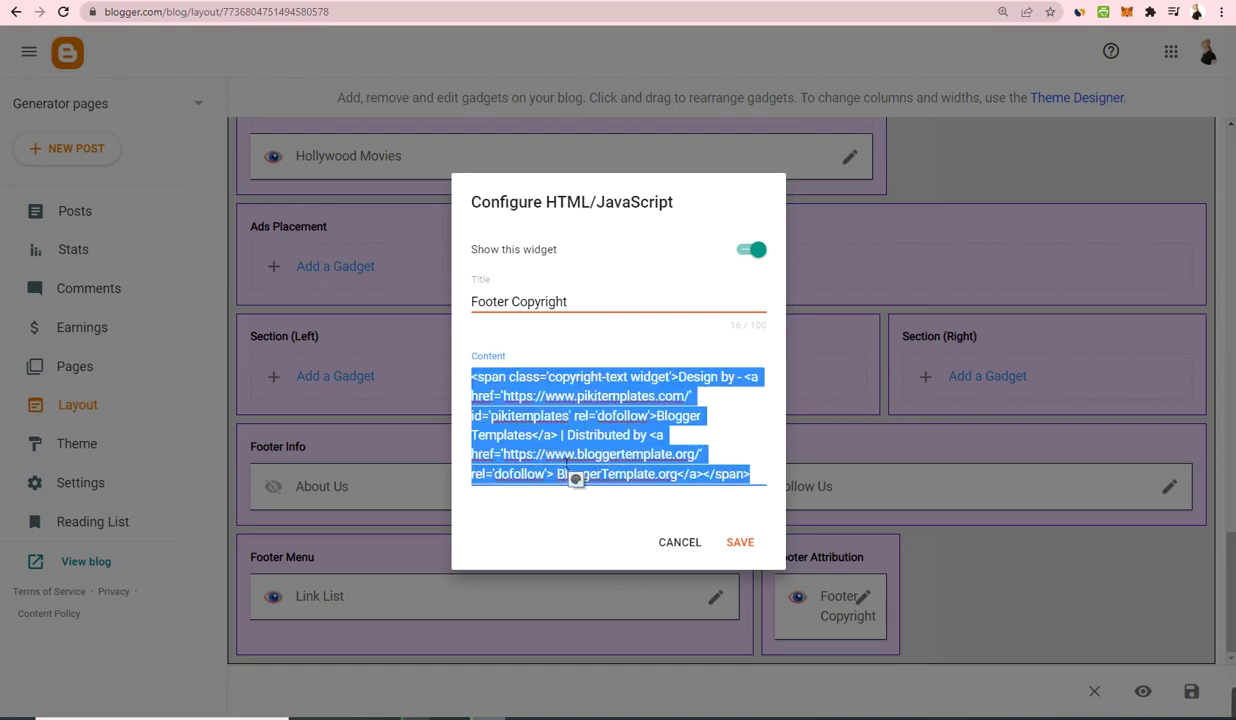
click(580, 450)
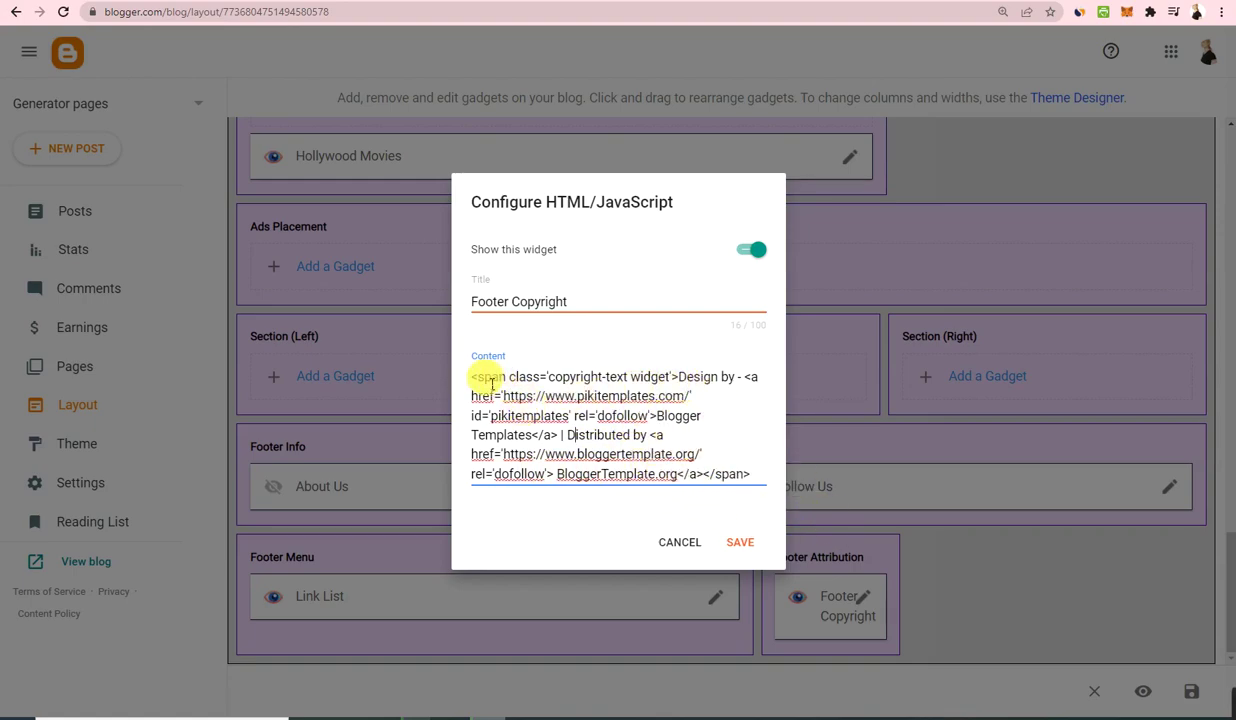
click(742, 248)
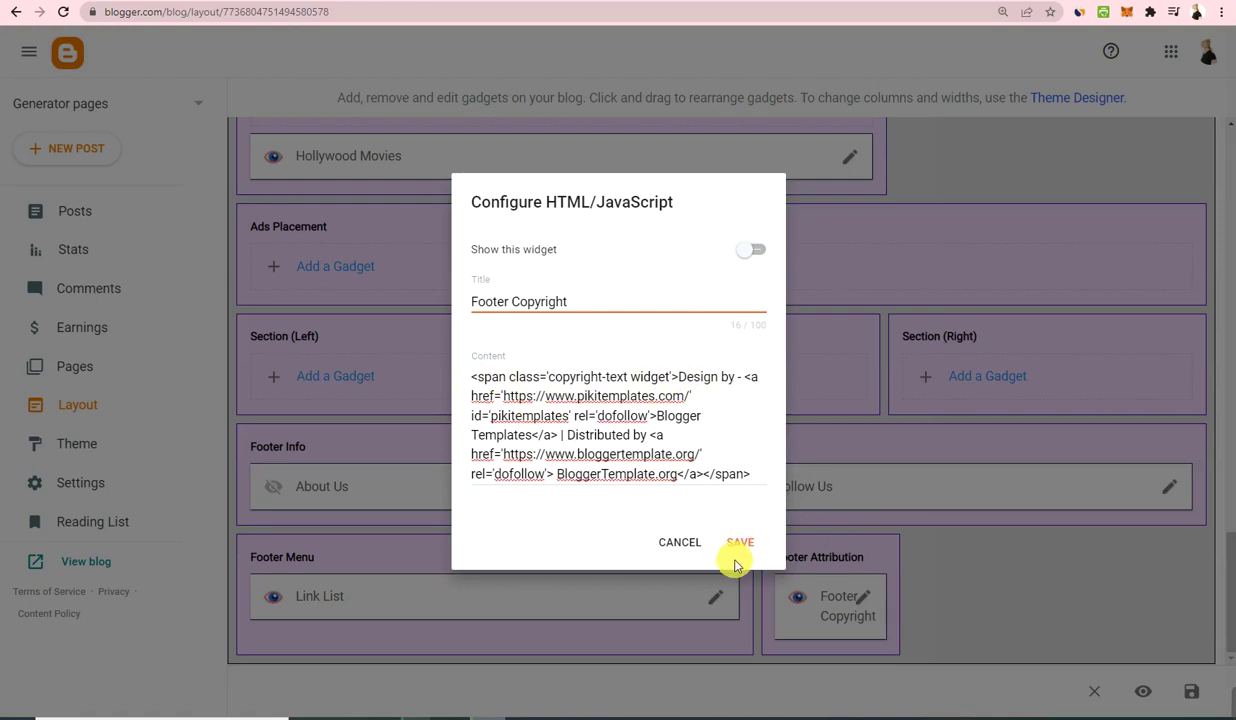
click(739, 541)
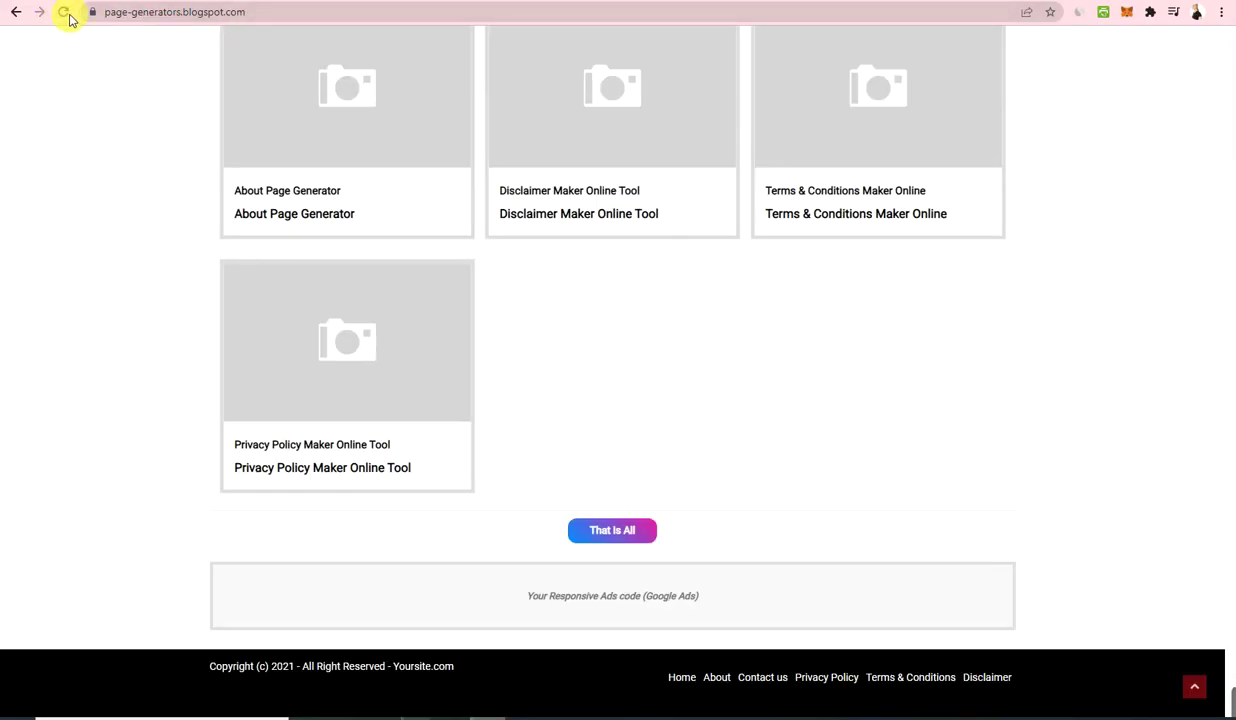
click(64, 13)
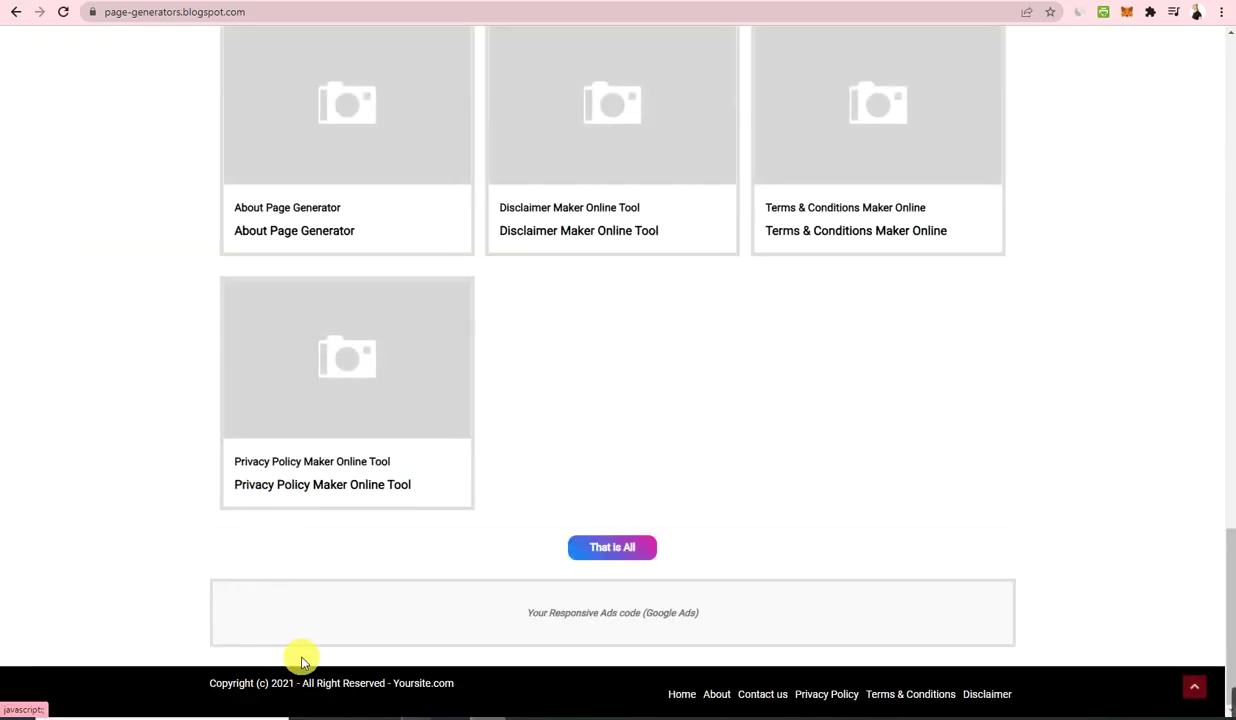
mouse_move(910, 700)
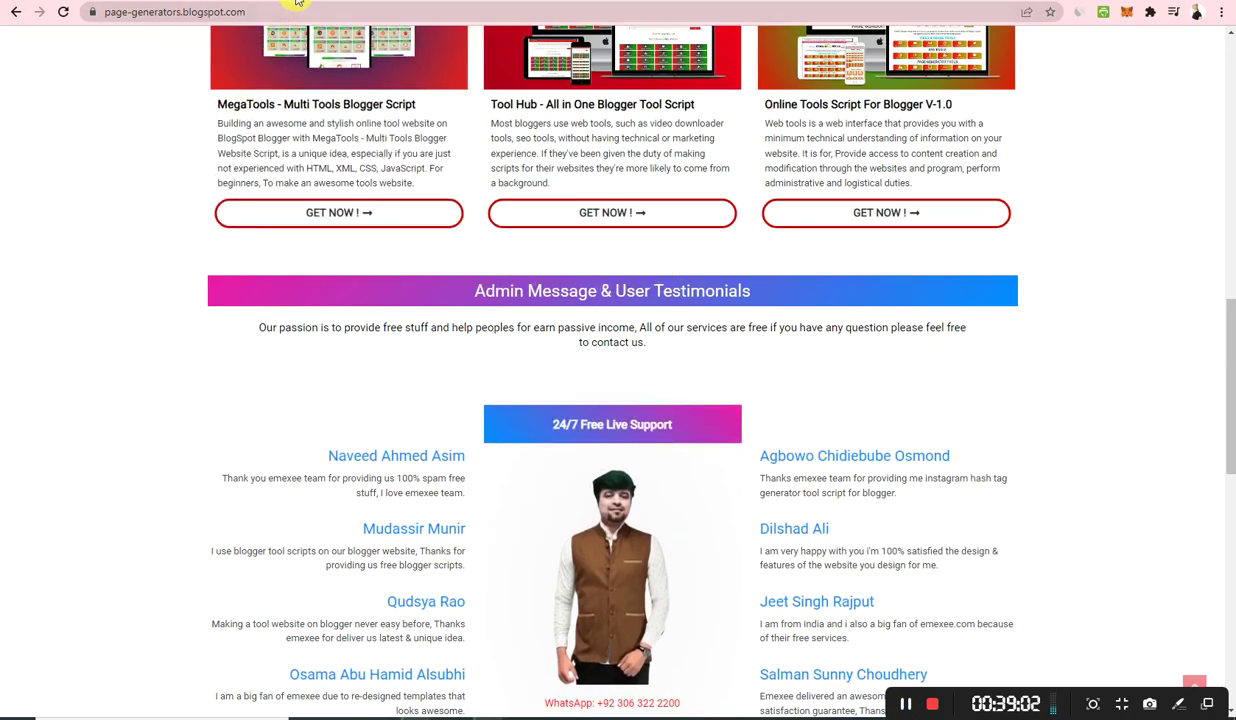
In the blog layout, hide the Admin Message & User Testimonials gadget under Emexee Display Title and save it.
key(ctrl+Tab)
scroll(390, 425, down, 4)
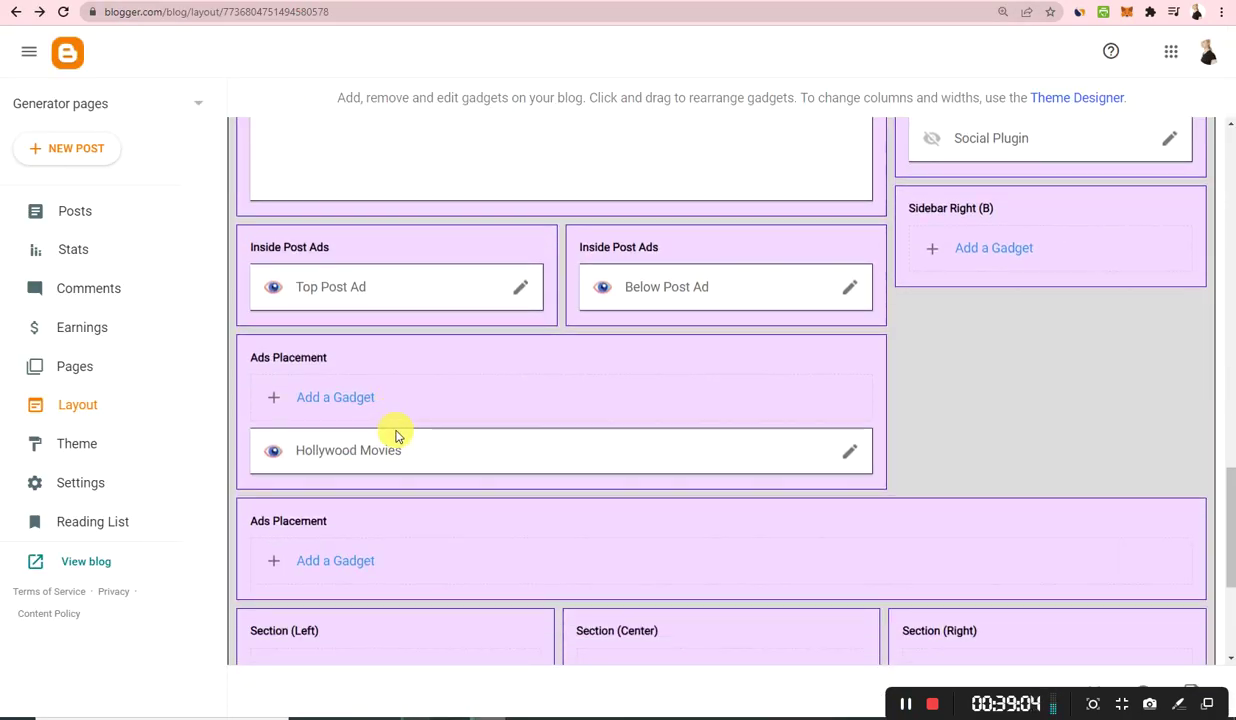
scroll(463, 192, down, 2)
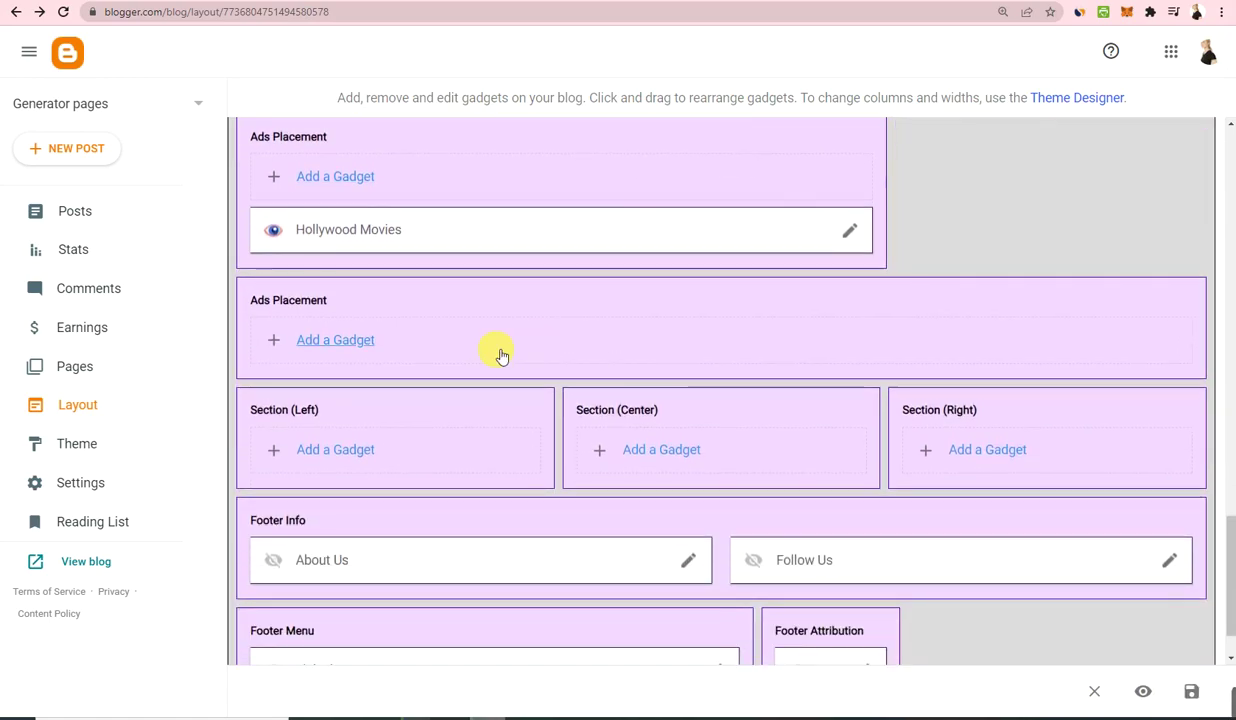
scroll(317, 339, down, 1)
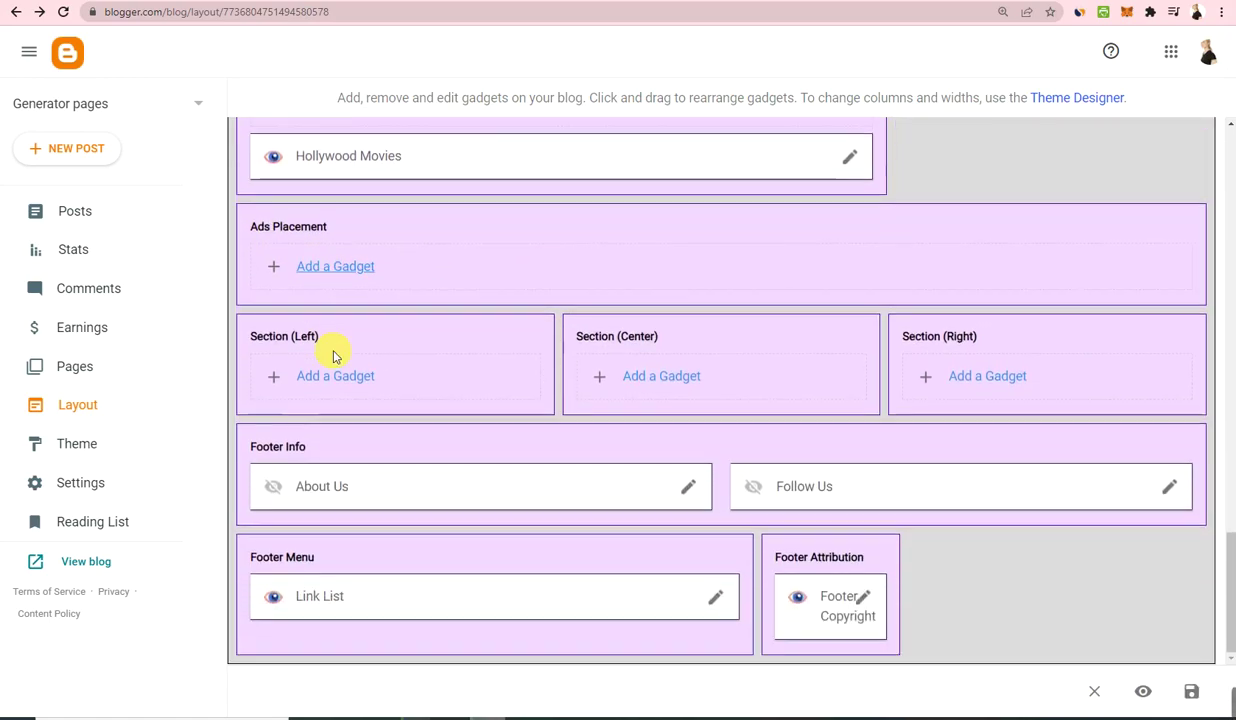
scroll(629, 475, up, 4)
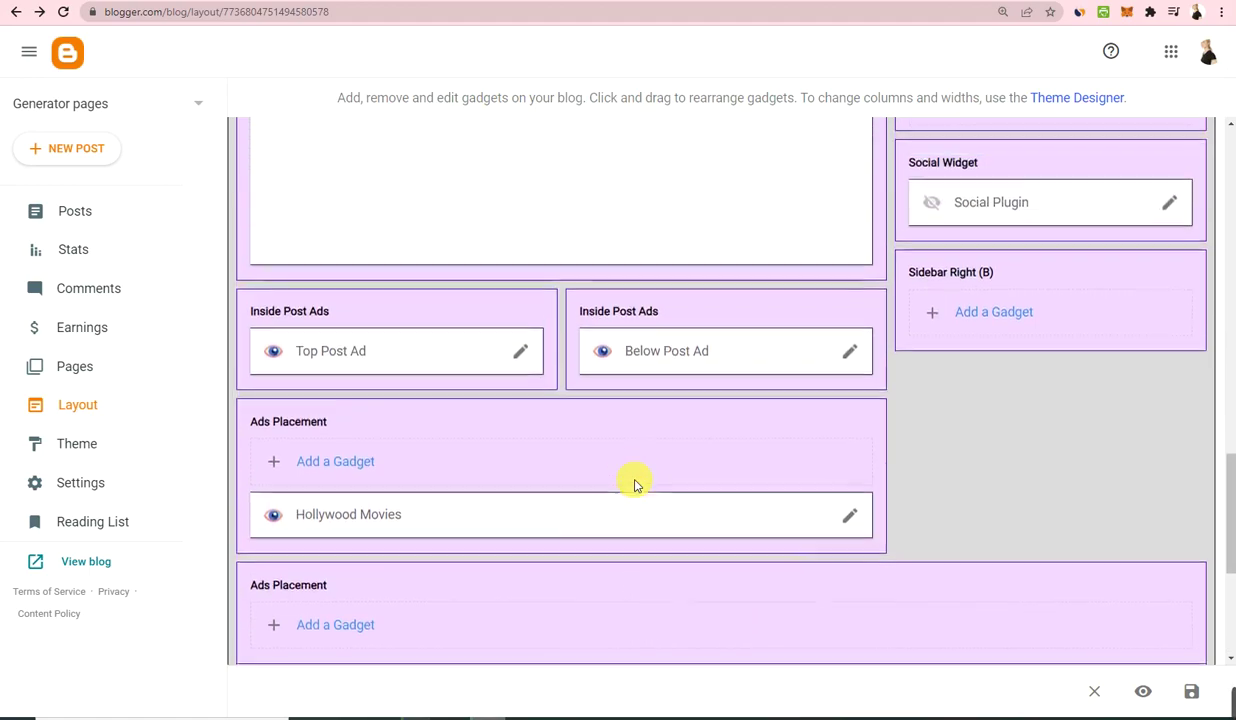
scroll(602, 356, up, 1)
scroll(597, 419, up, 2)
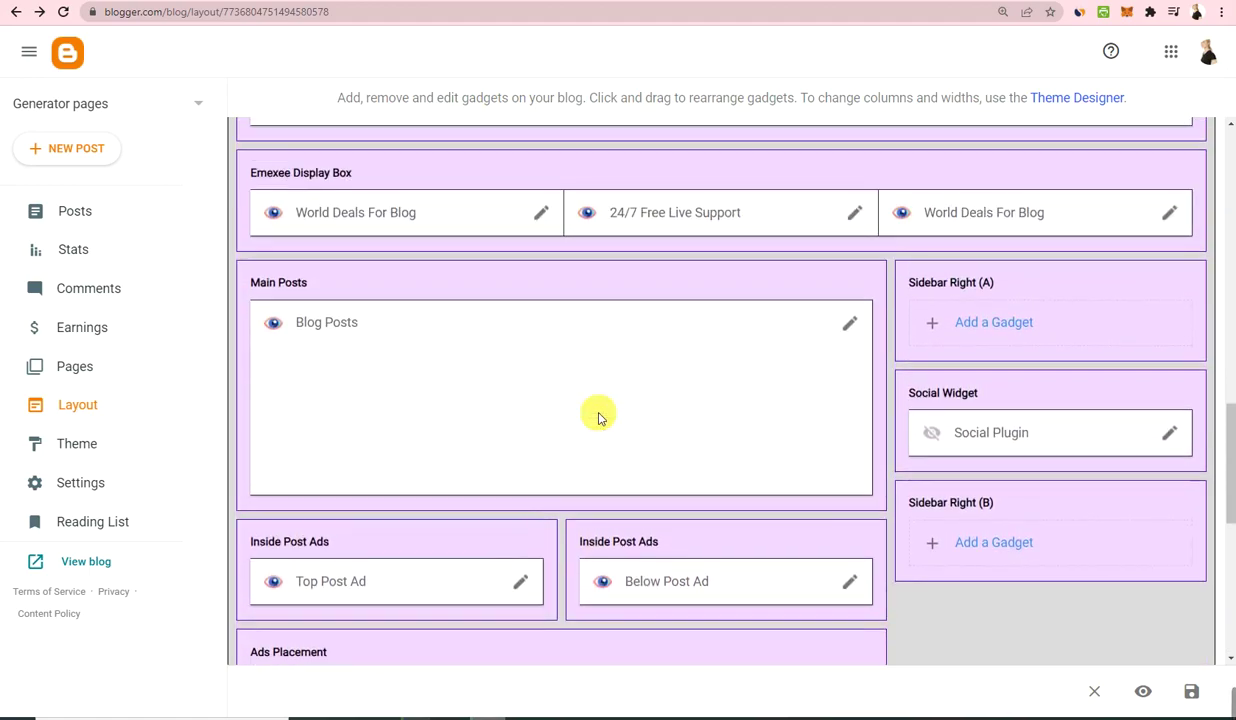
scroll(598, 418, up, 2)
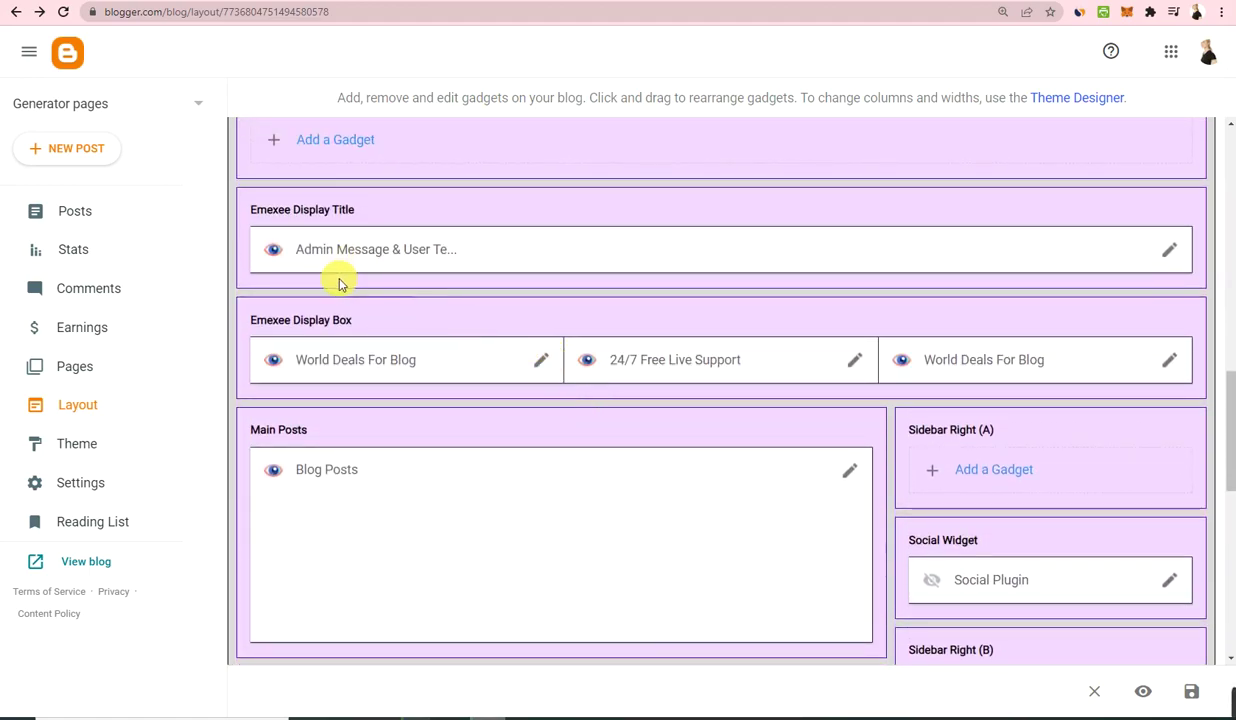
scroll(355, 298, up, 1)
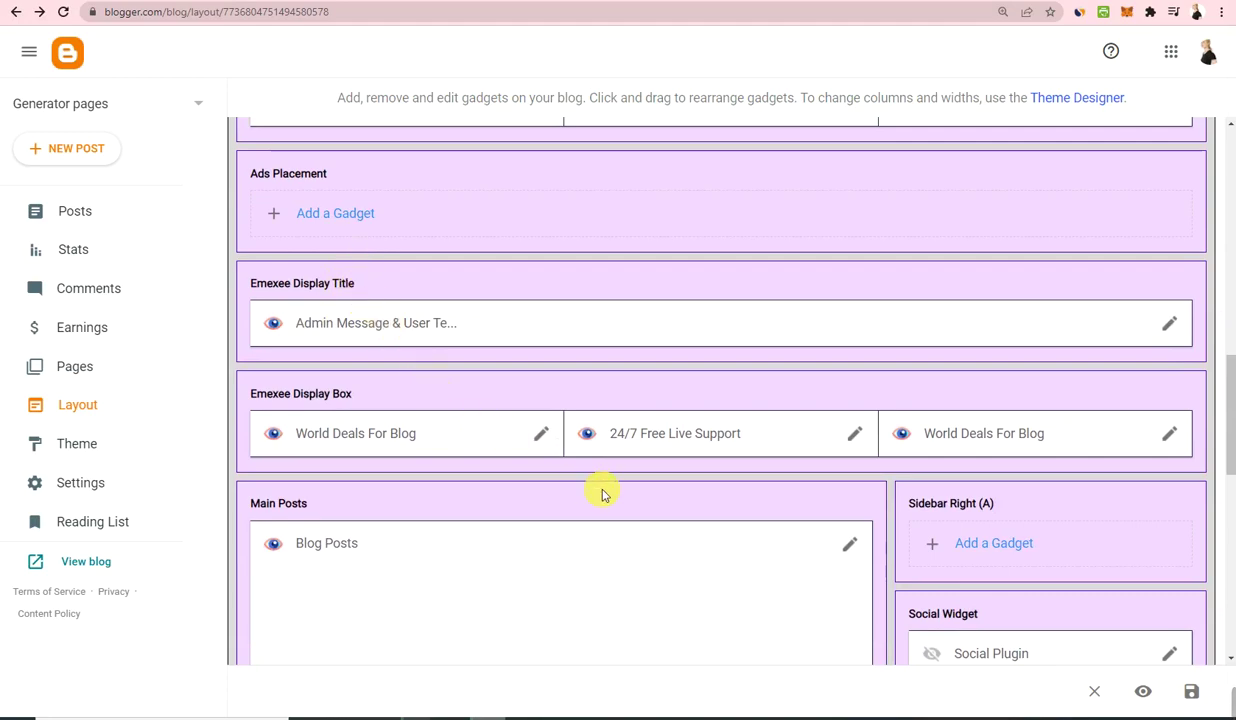
scroll(1183, 512, up, 1)
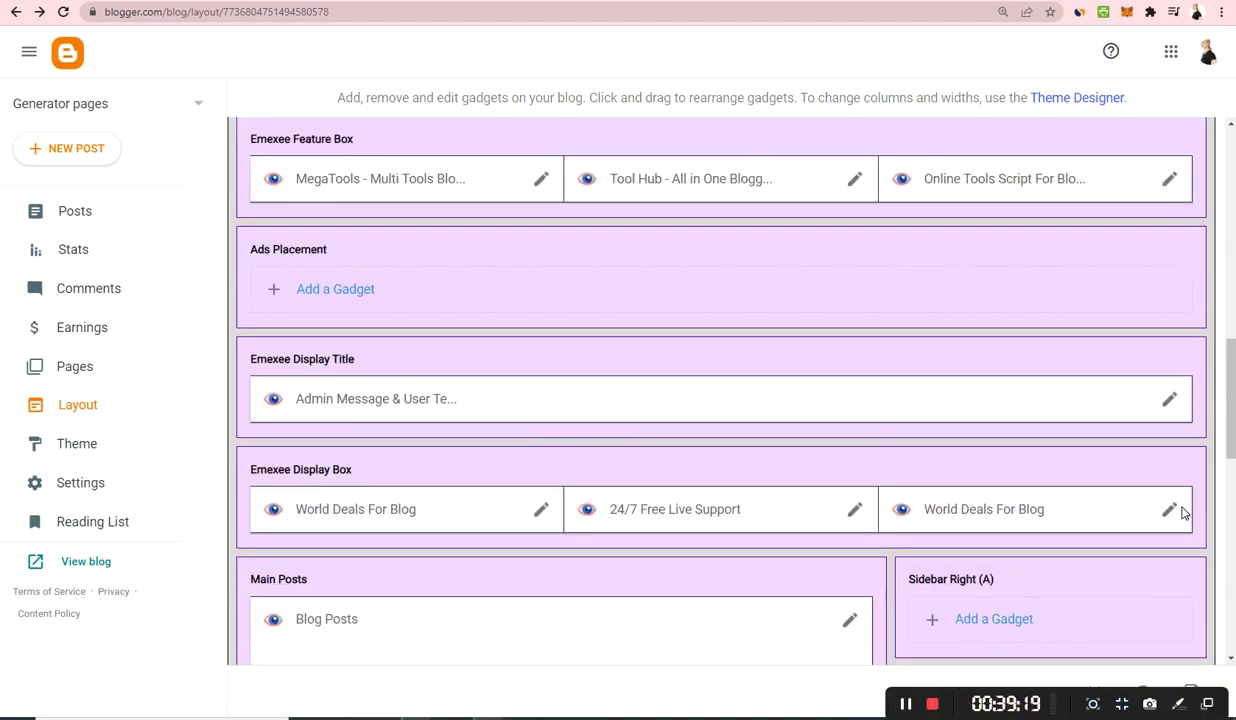
click(1174, 406)
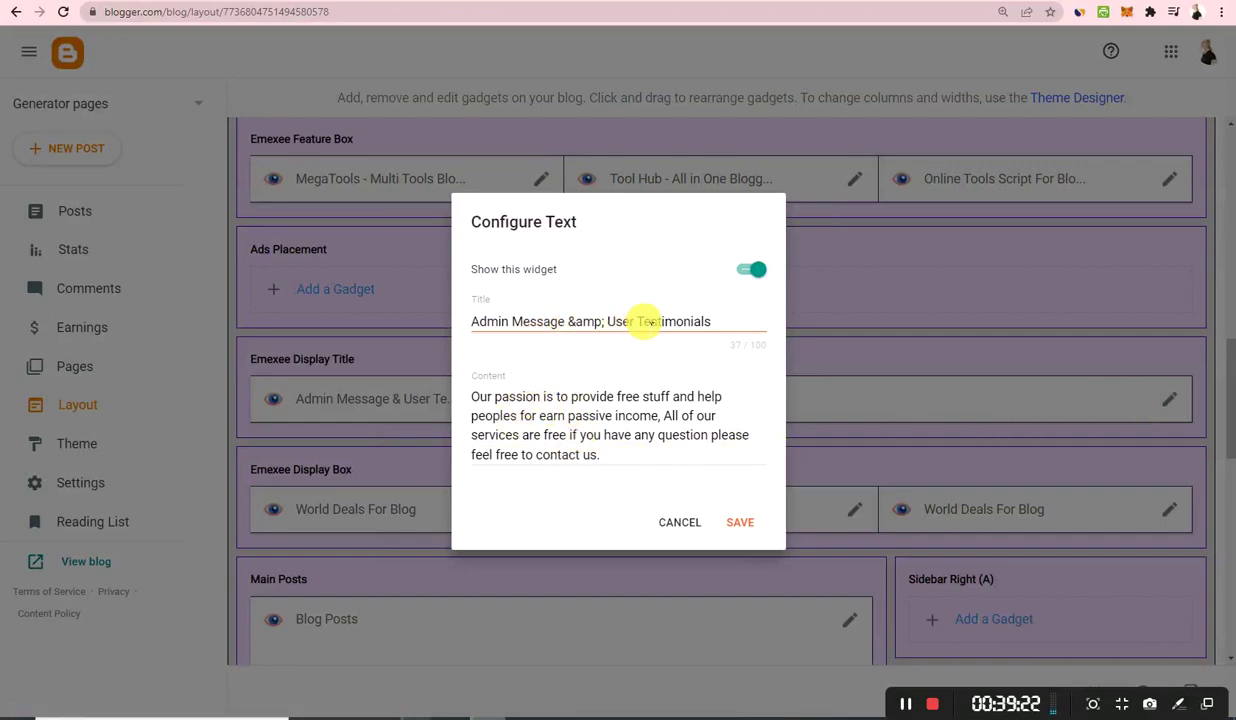
click(748, 269)
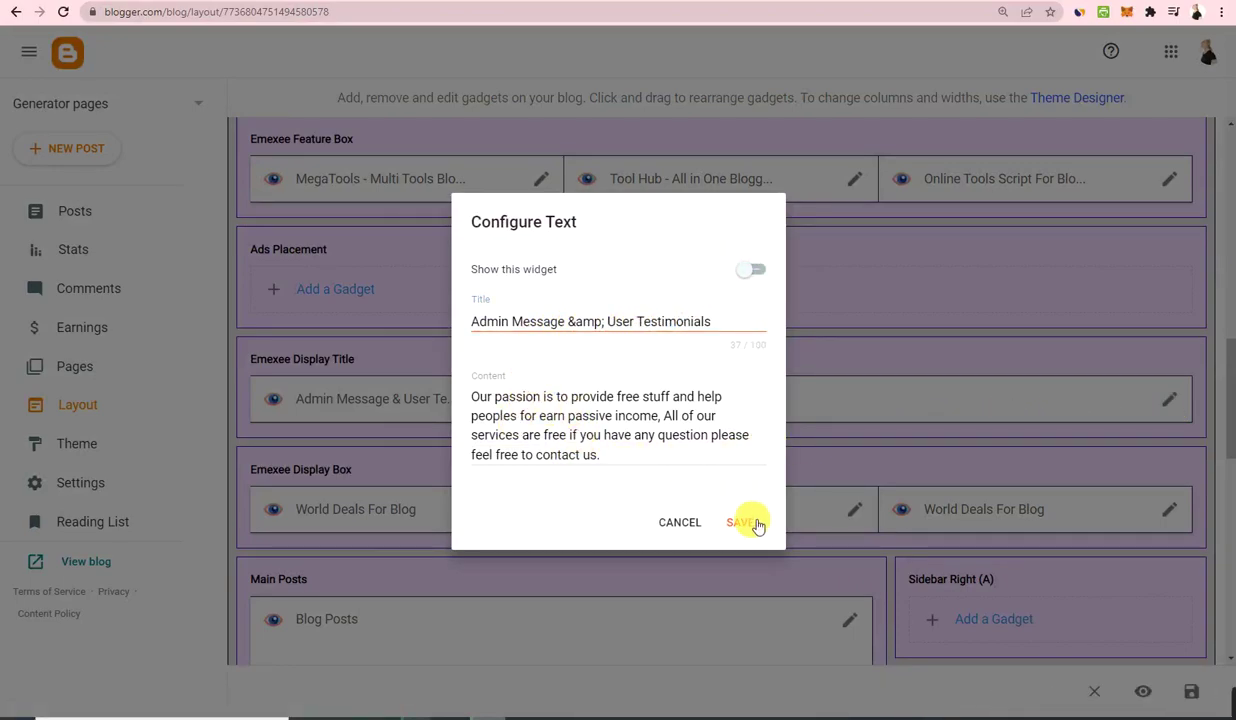
click(745, 522)
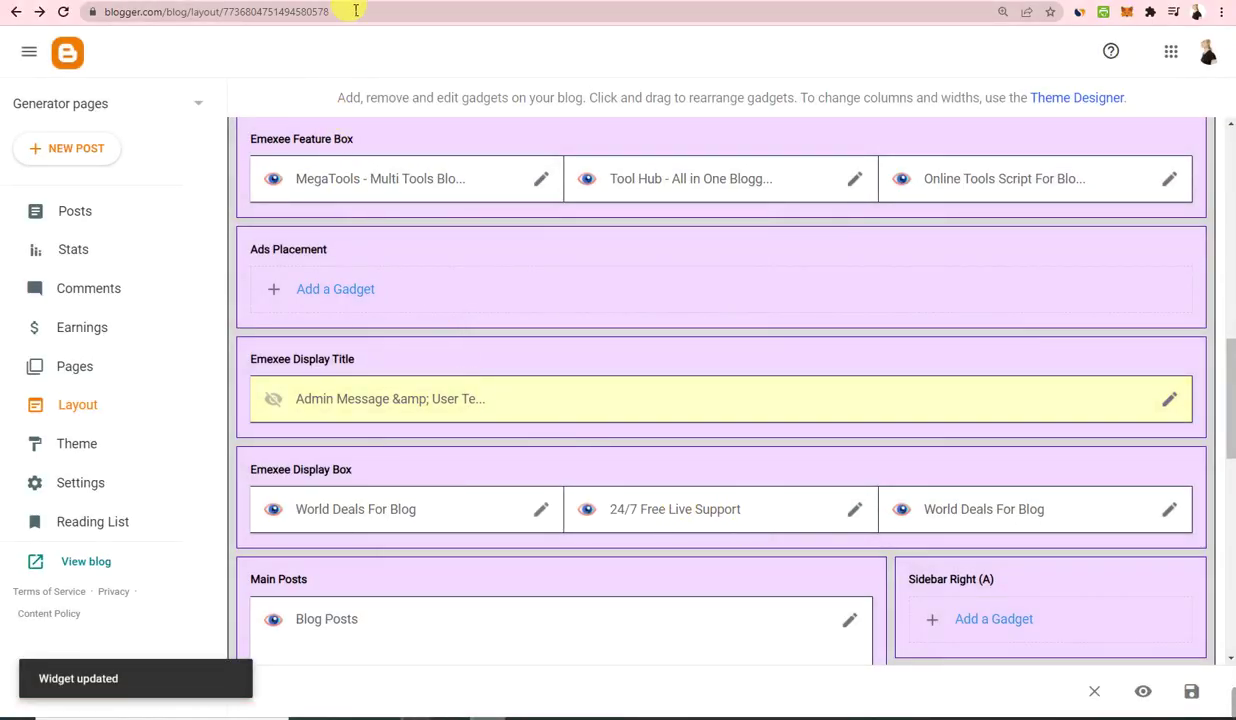
Reload the live blog's home page and check the area below the Most Popular Blogger Tool Scripts section.
click(353, 5)
scroll(330, 253, up, 4)
scroll(330, 253, up, 3)
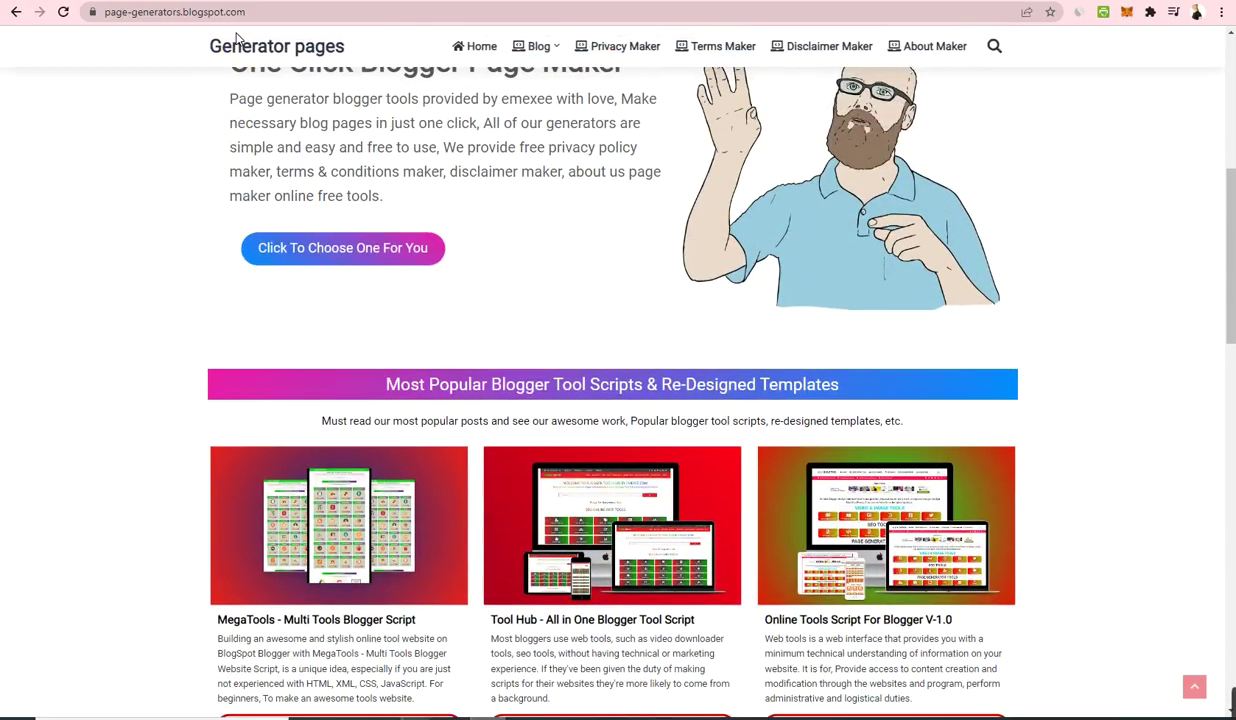
click(243, 47)
scroll(326, 303, down, 10)
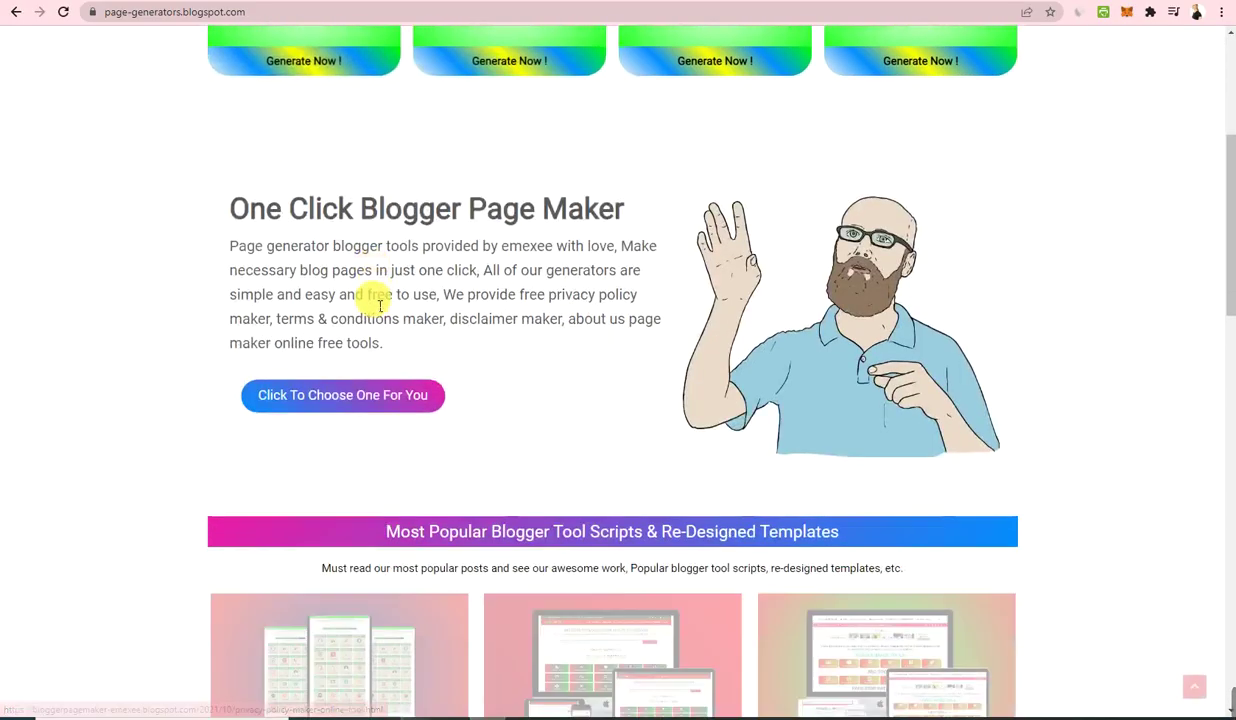
scroll(376, 316, up, 2)
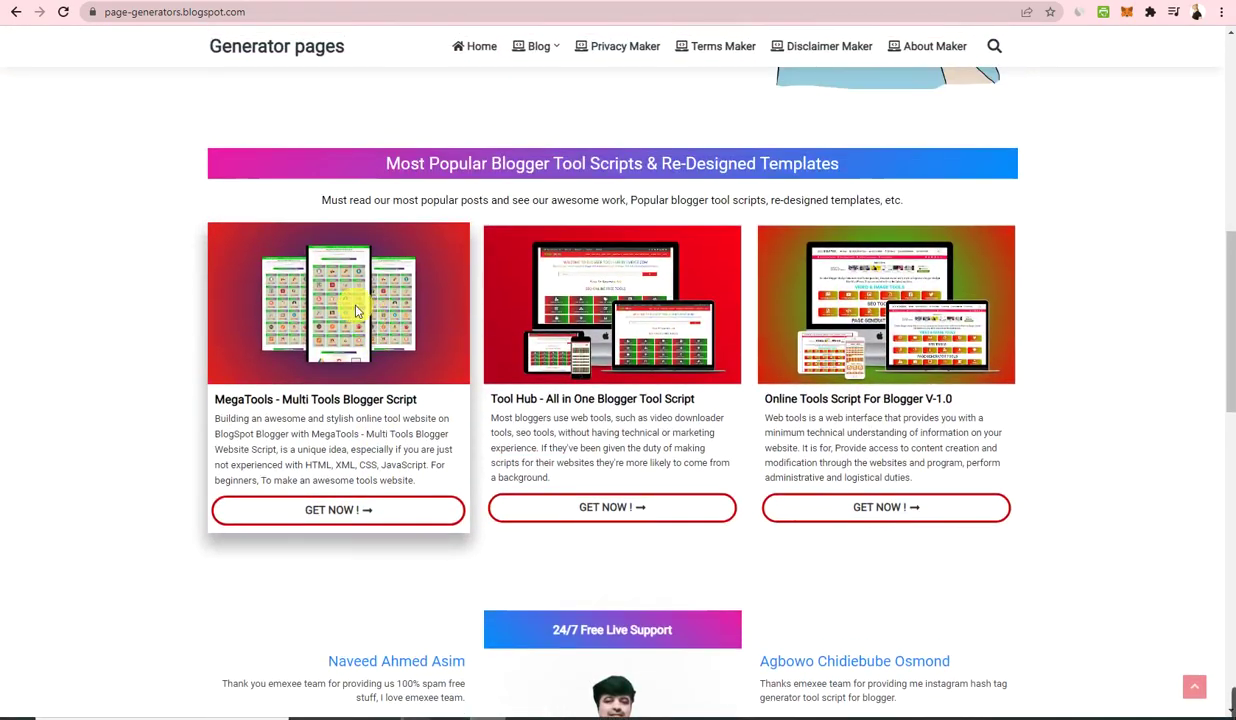
drag(380, 164, 908, 169)
Back in the layout, hide the first World Deals For Blog link list in the Emexee Display Box and save it.
click(270, 2)
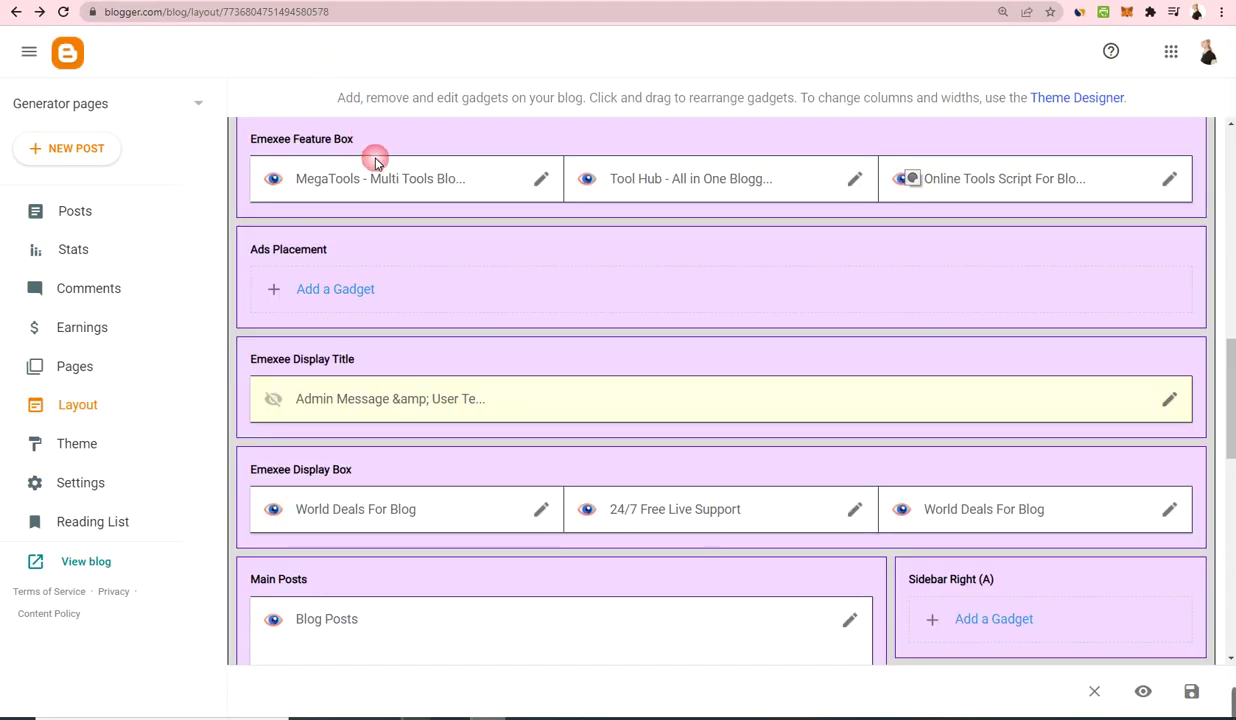
scroll(428, 284, down, 2)
mouse_move(1217, 706)
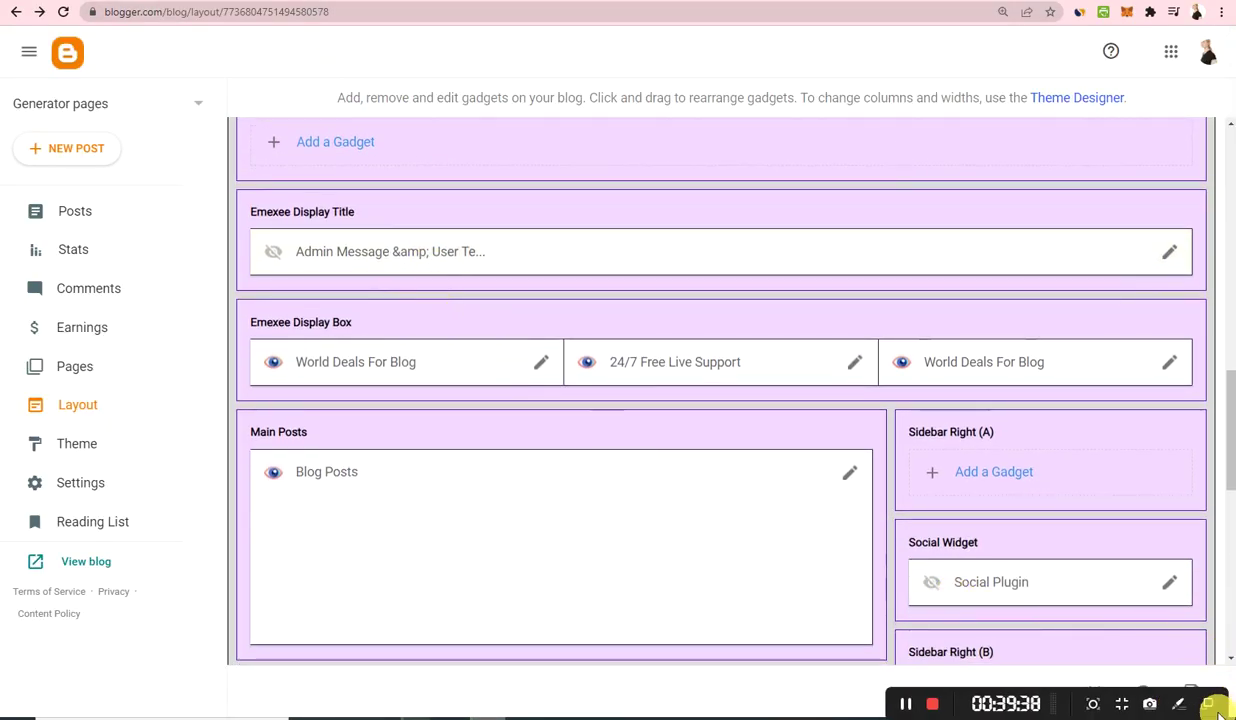
click(906, 705)
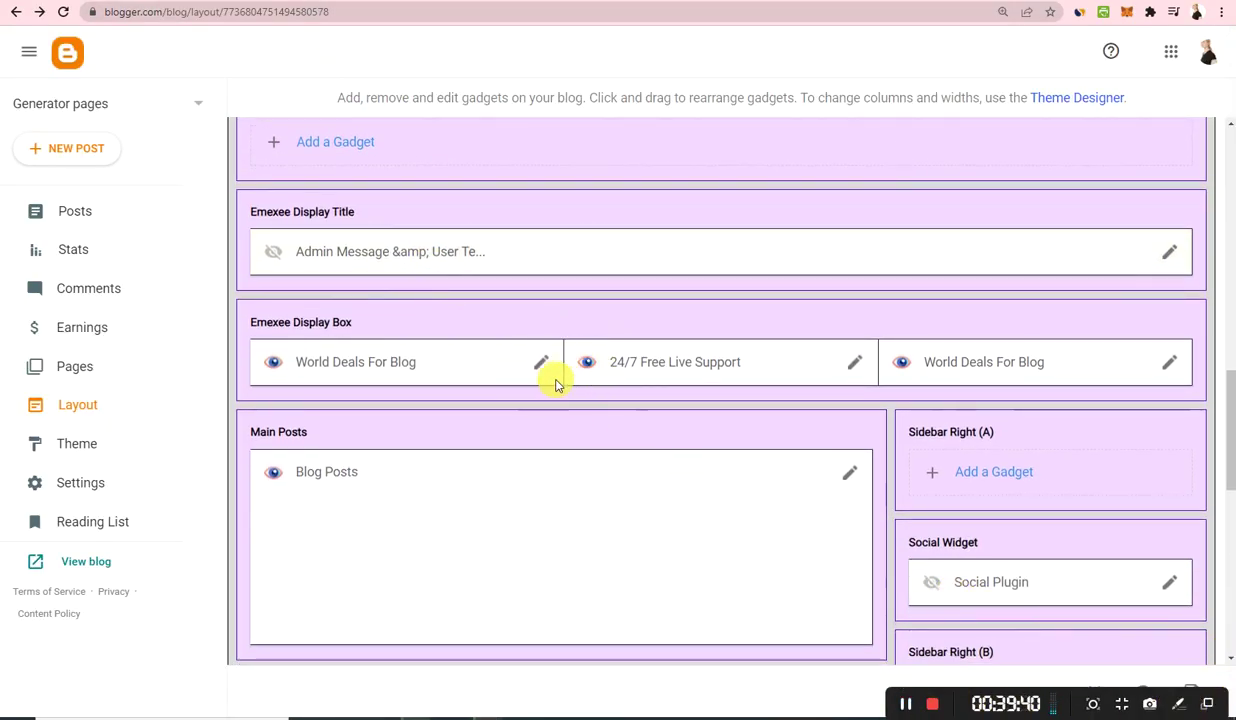
click(541, 364)
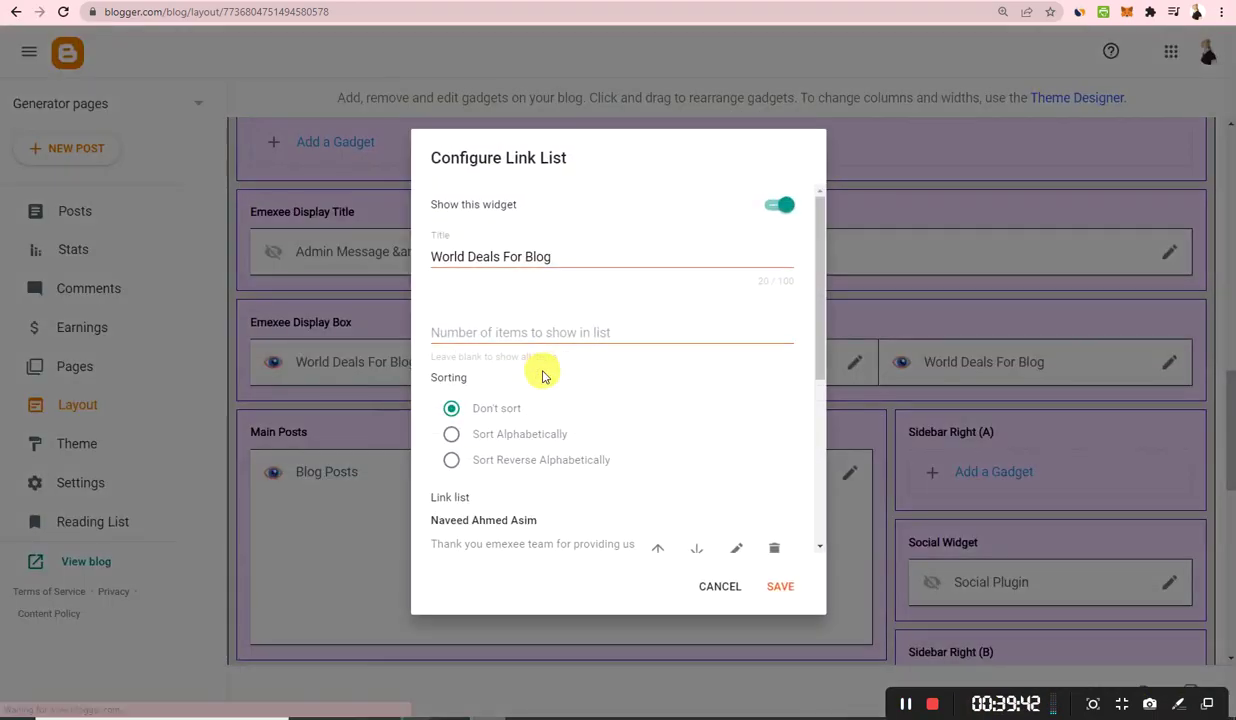
scroll(530, 455, down, 6)
scroll(650, 350, up, 6)
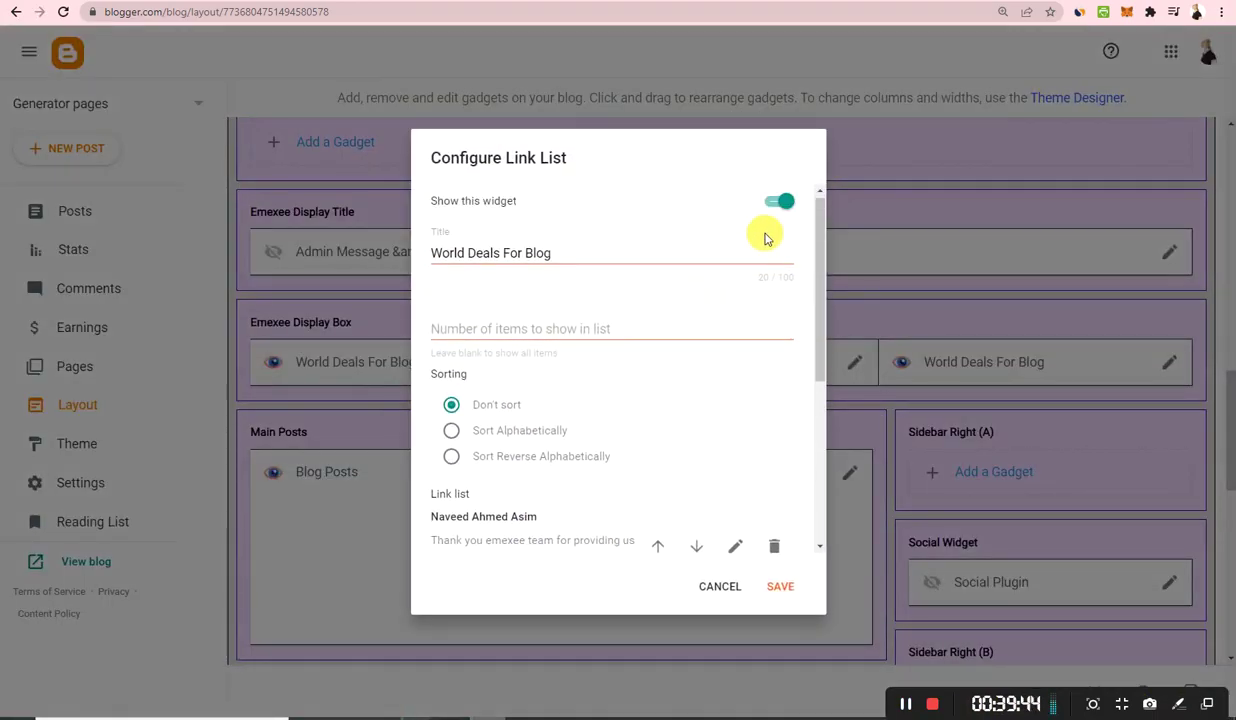
click(779, 205)
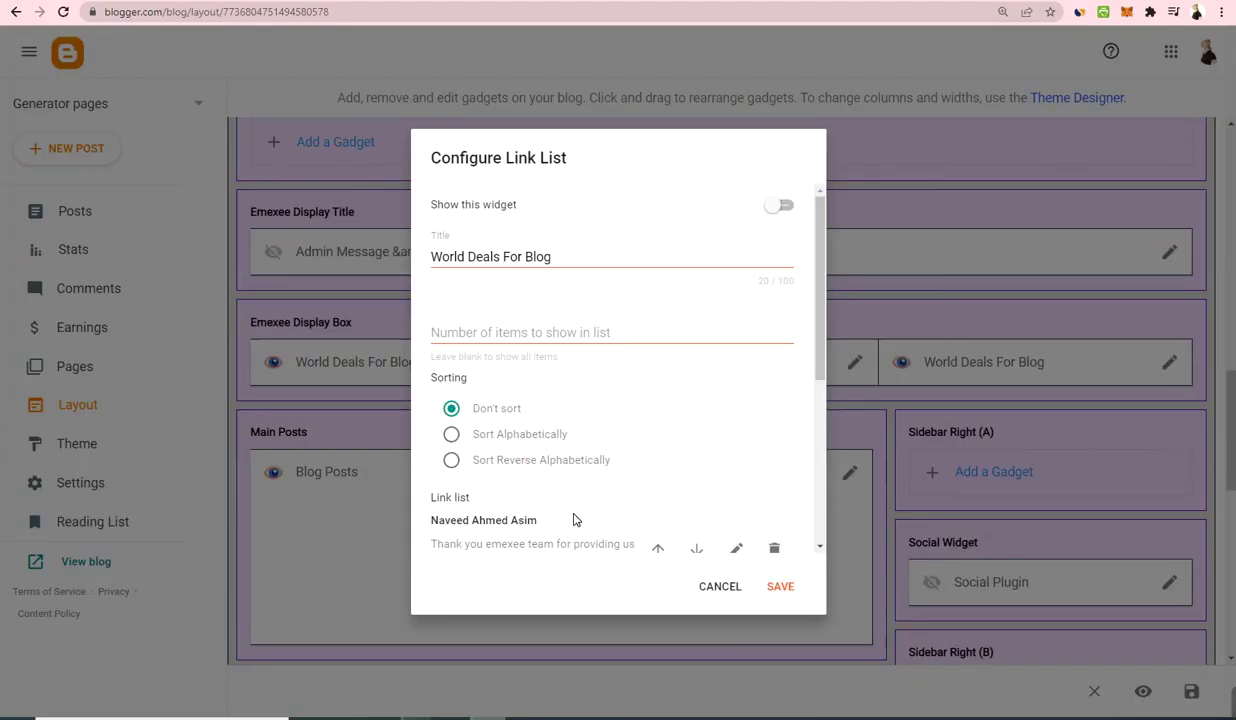
click(781, 588)
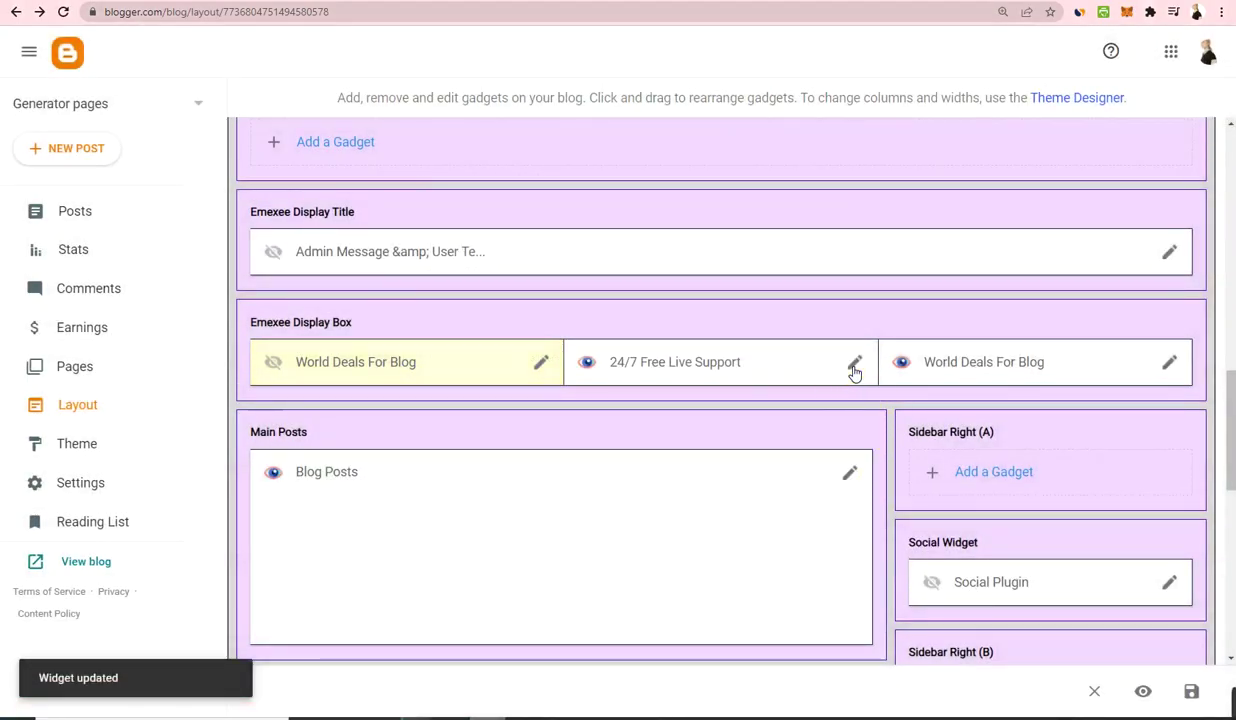
Hide the 24/7 Free Live Support image and the second World Deals For Blog link list in the Emexee Display Box.
click(855, 369)
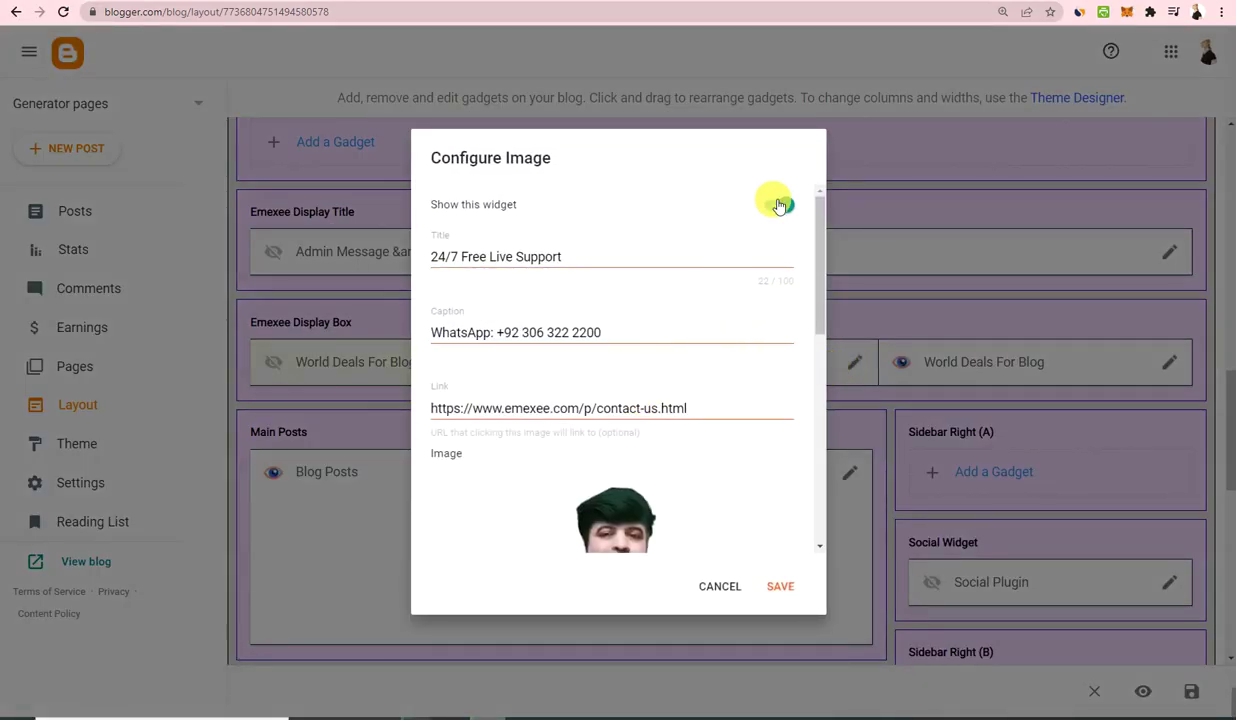
click(783, 587)
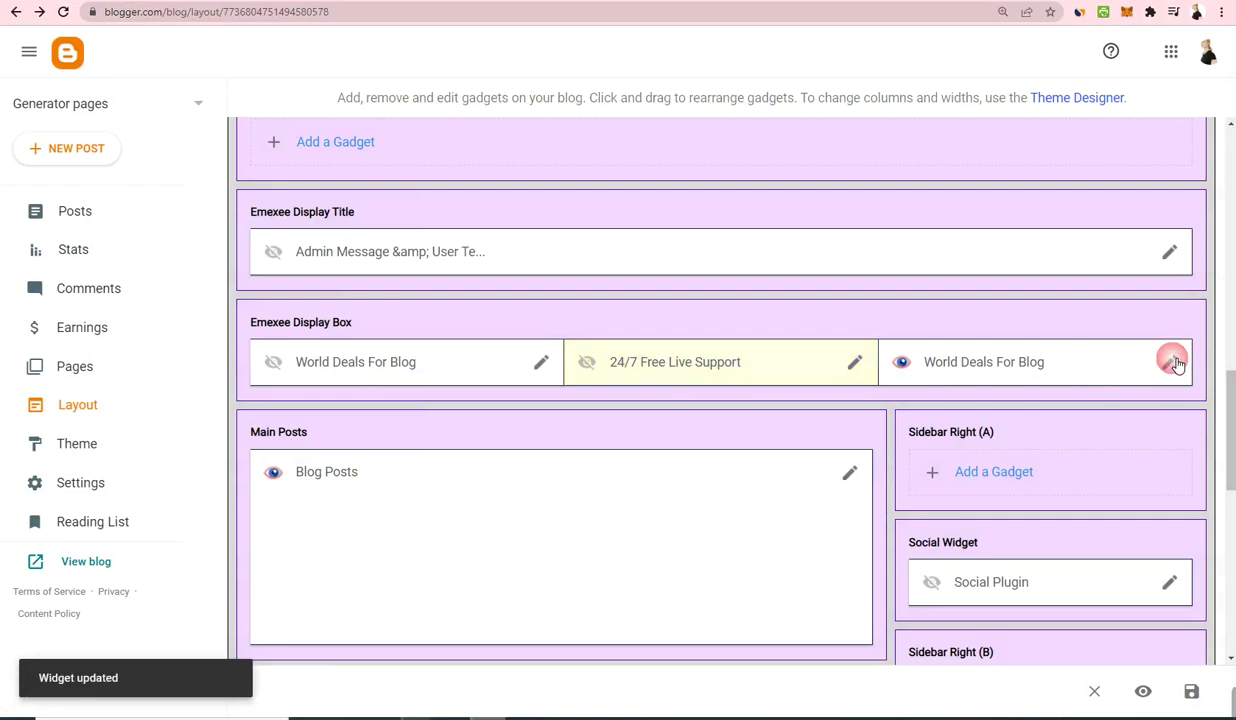
click(1170, 362)
click(782, 206)
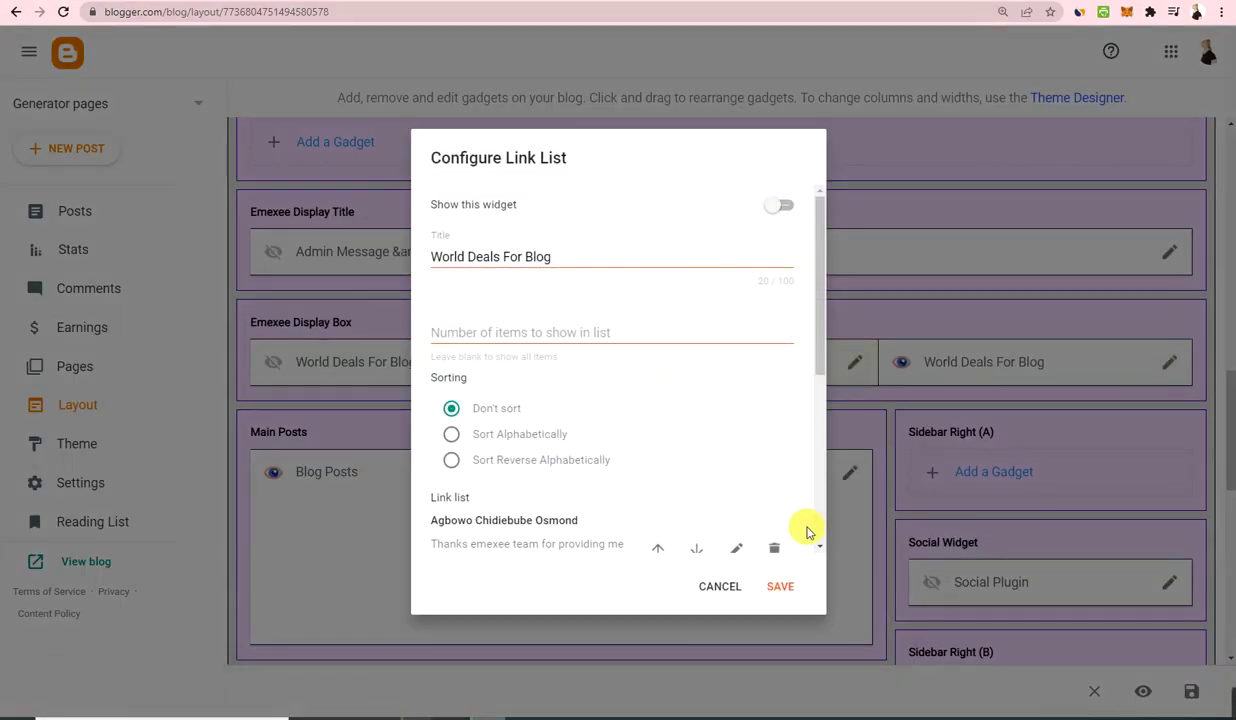
click(781, 588)
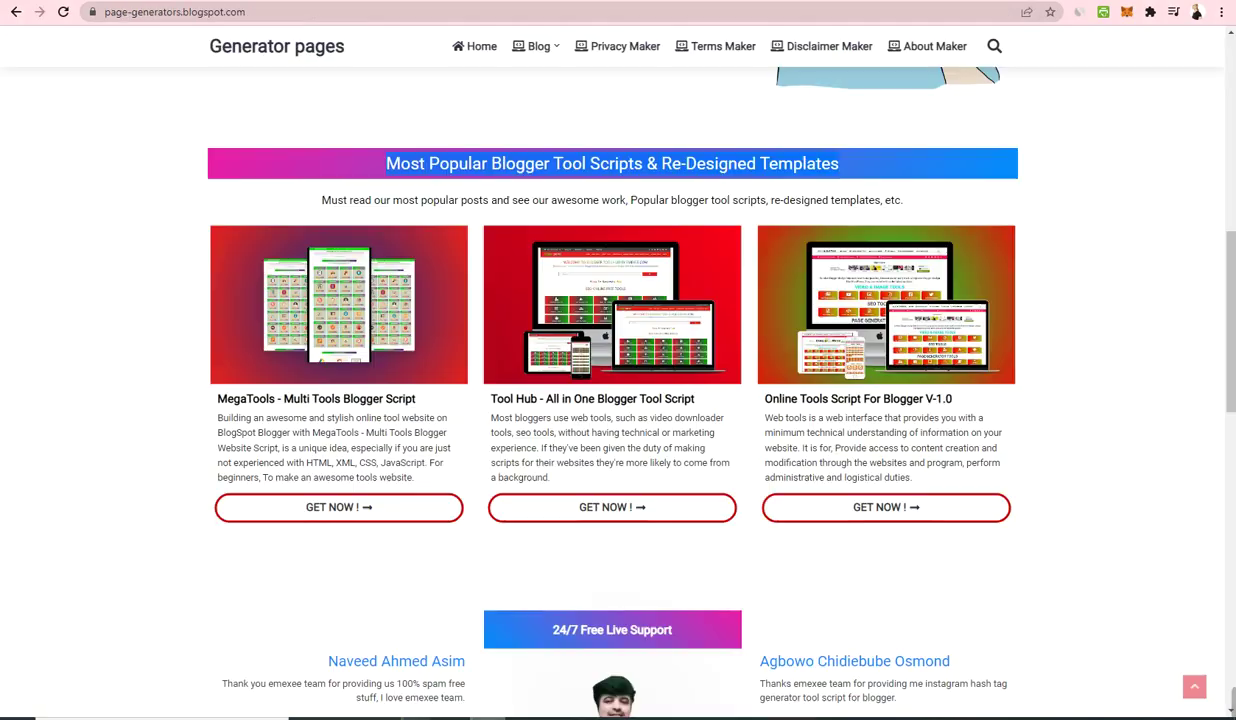
Reload the live blog and review the Most Popular Blogger Tool Scripts & Re-Designed Templates section.
scroll(325, 296, up, 1)
click(63, 12)
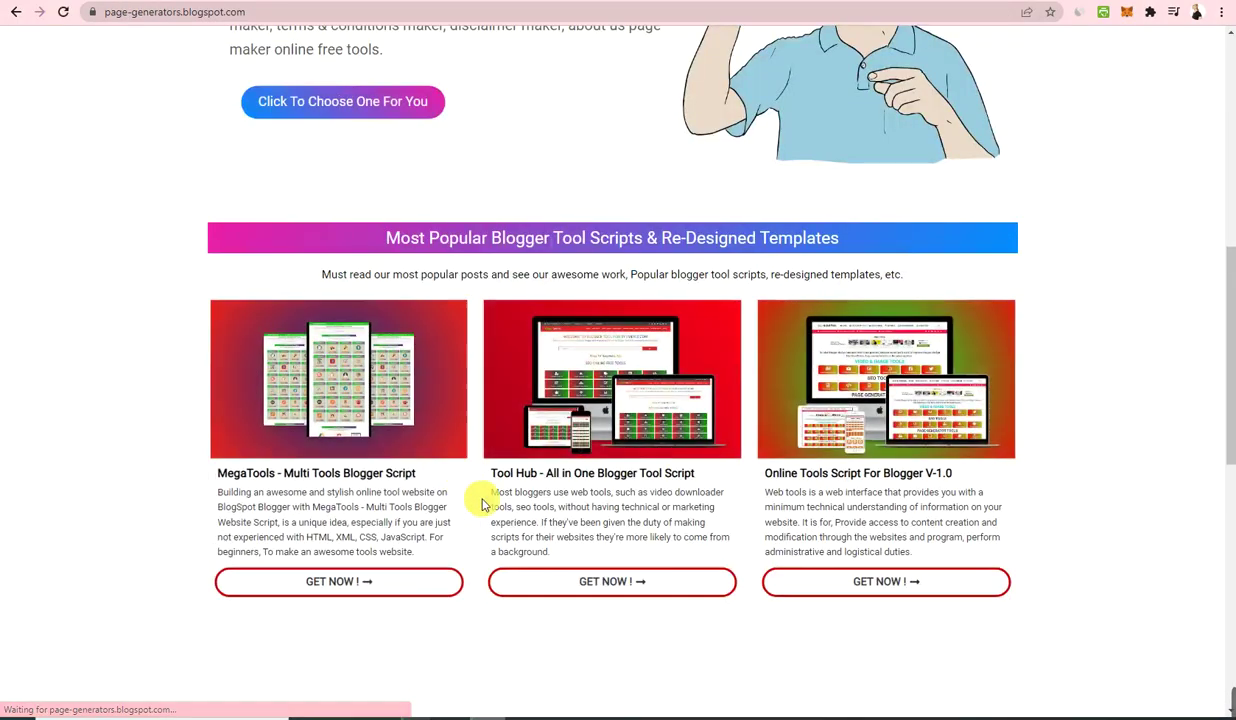
scroll(495, 510, up, 2)
scroll(500, 525, up, 3)
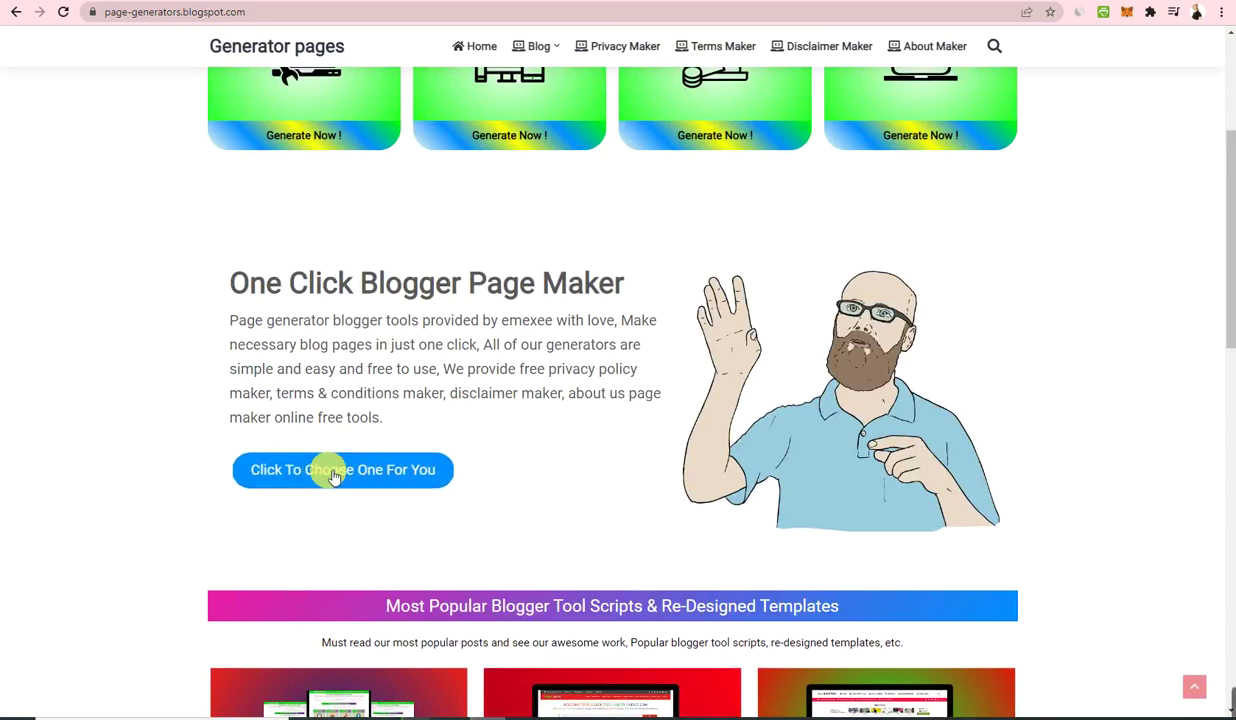
drag(398, 622, 832, 590)
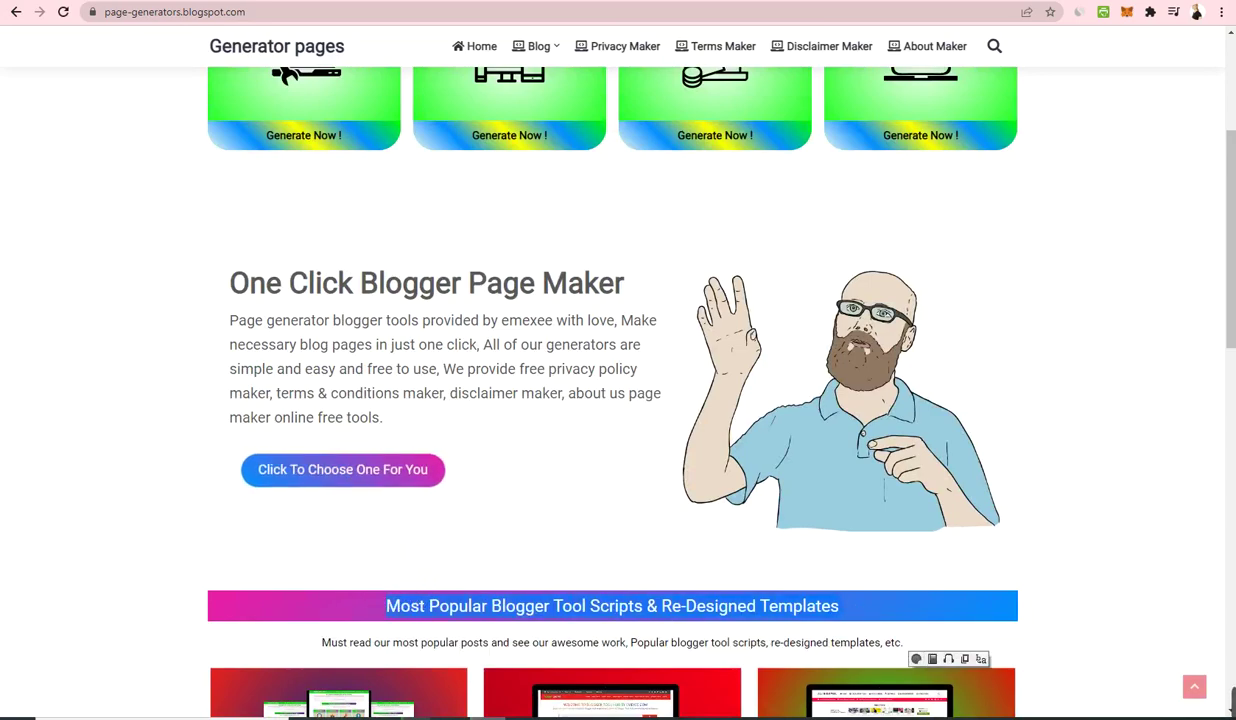
click(903, 706)
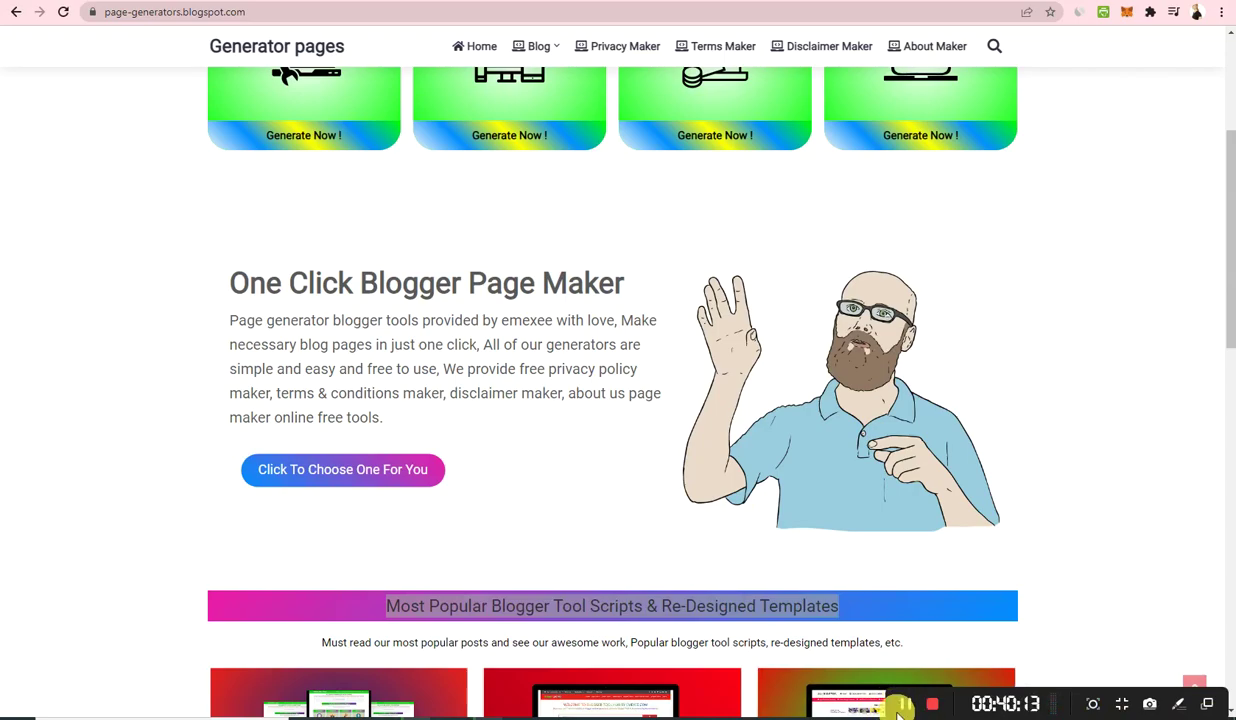
click(897, 703)
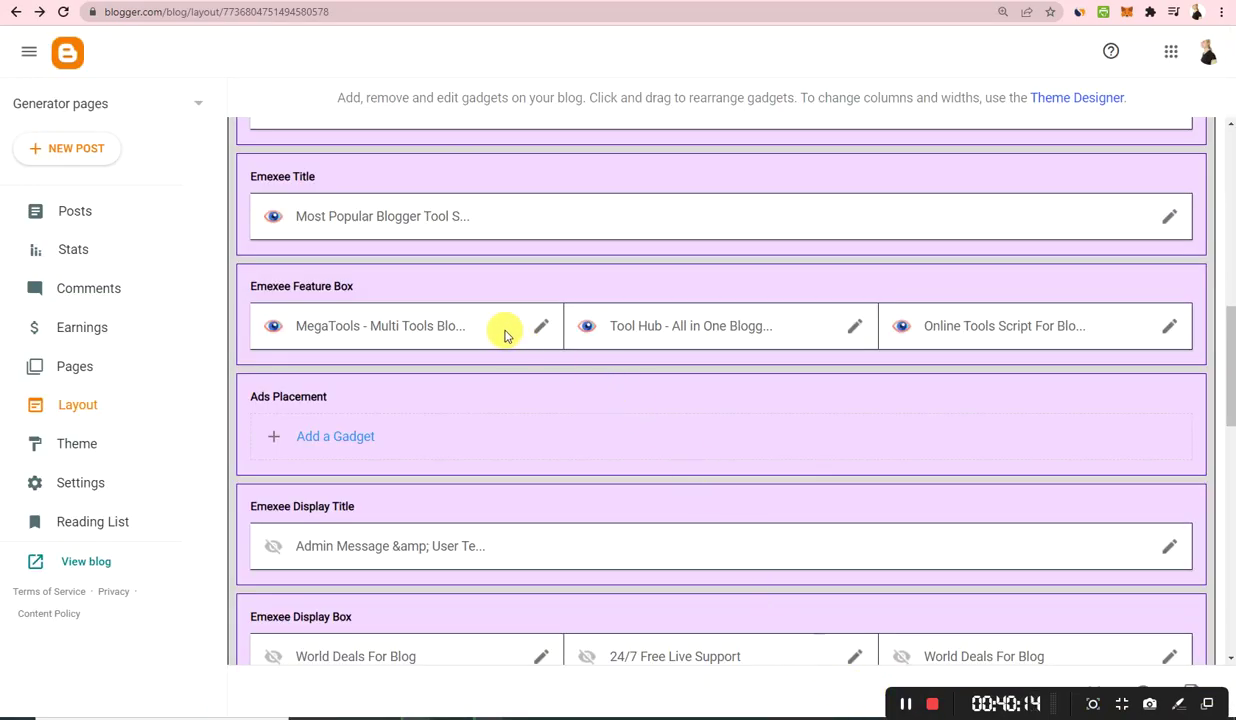
Hide the MegaTools, Tool Hub and Online Tools Script images in the Emexee Feature Box and save each gadget.
click(539, 328)
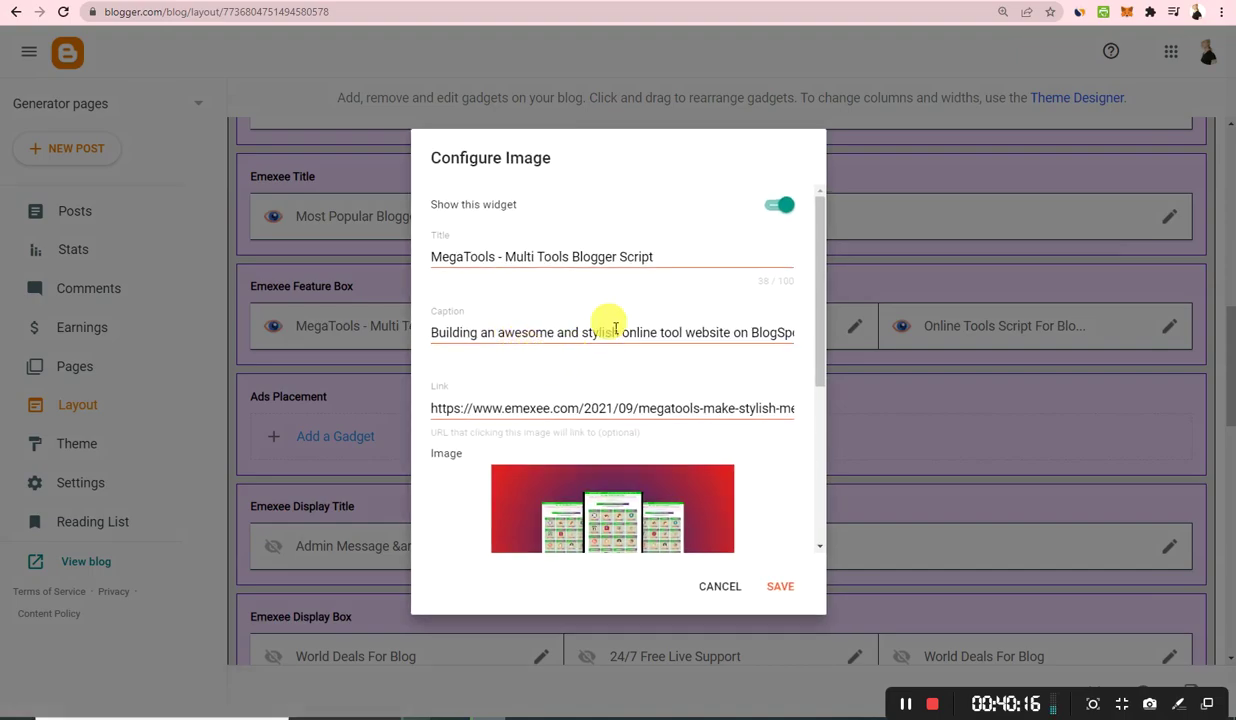
click(778, 586)
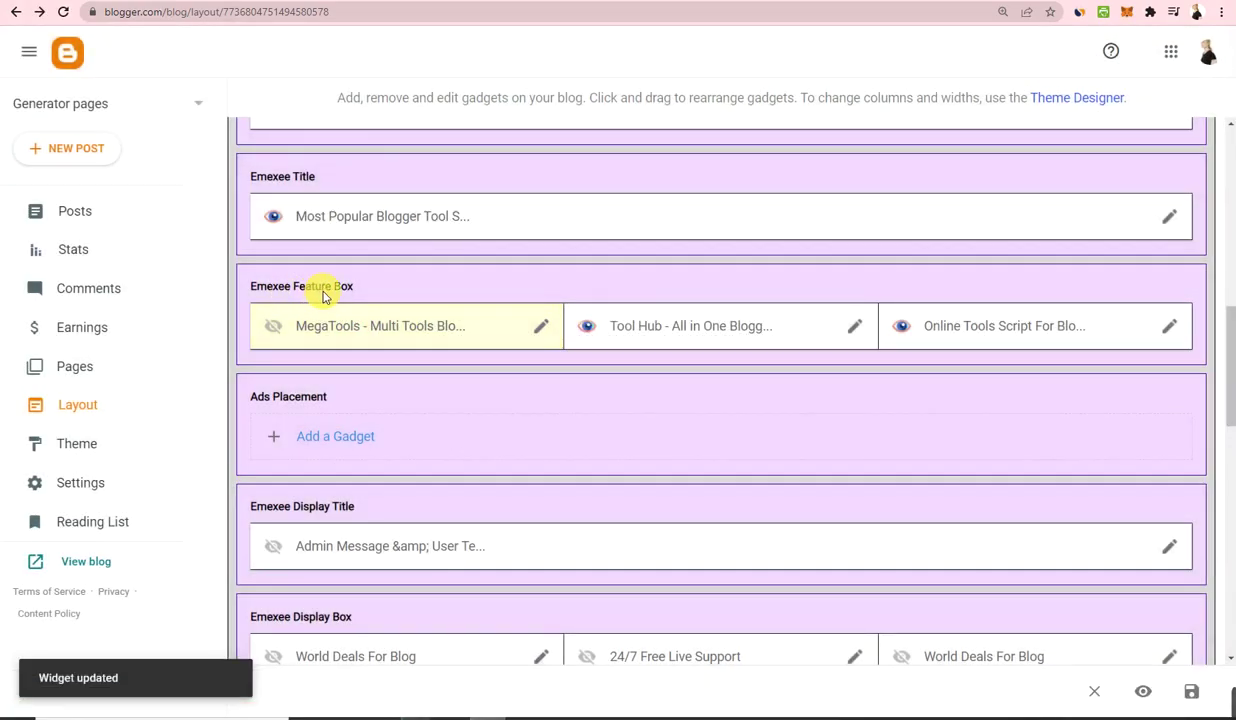
click(854, 326)
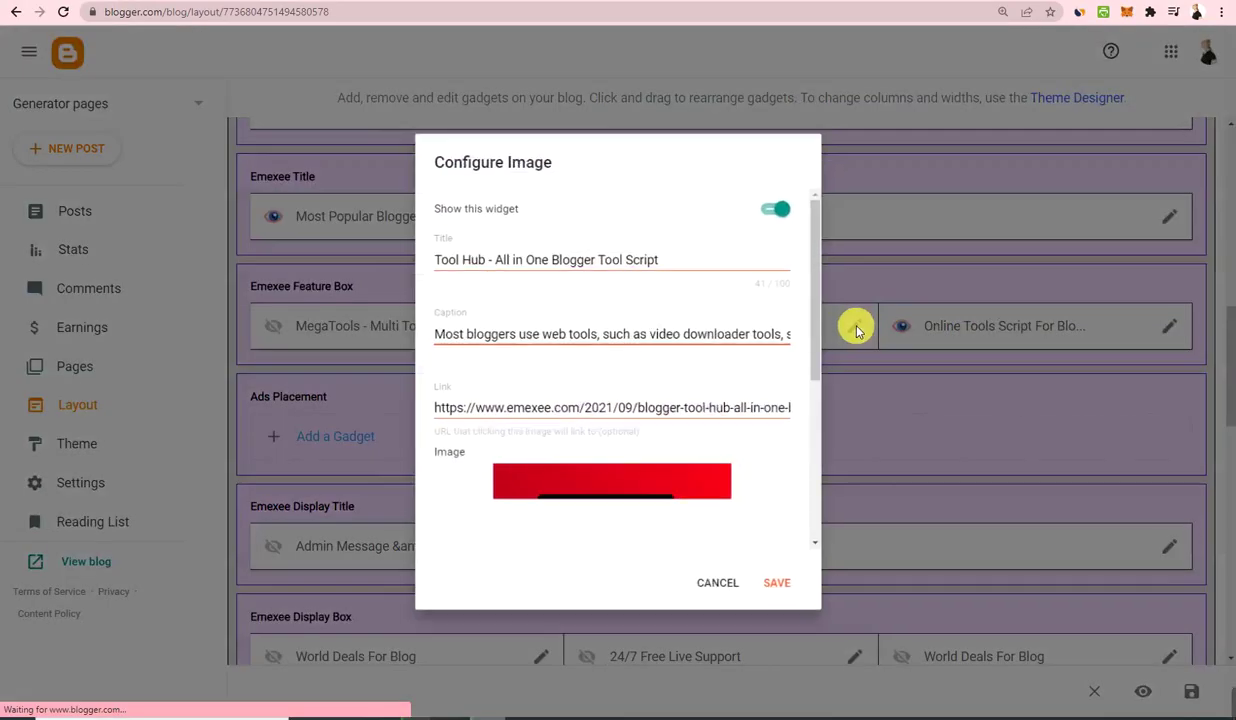
click(771, 216)
click(783, 571)
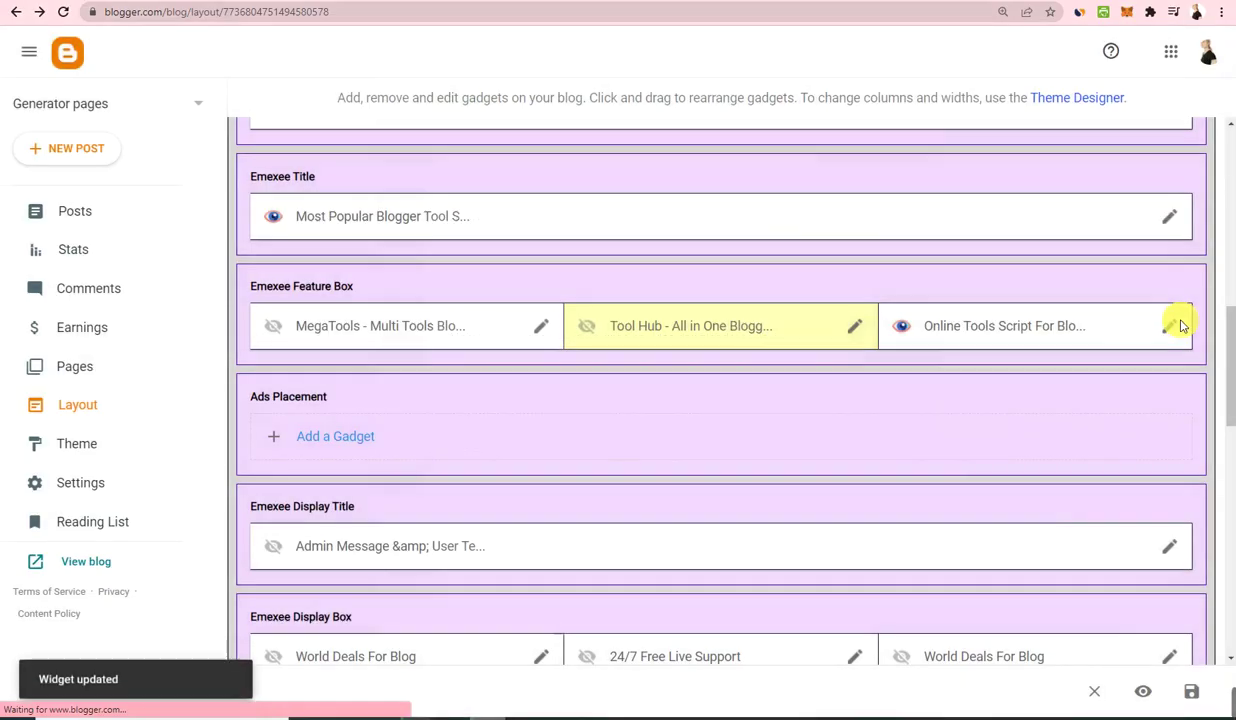
click(1173, 334)
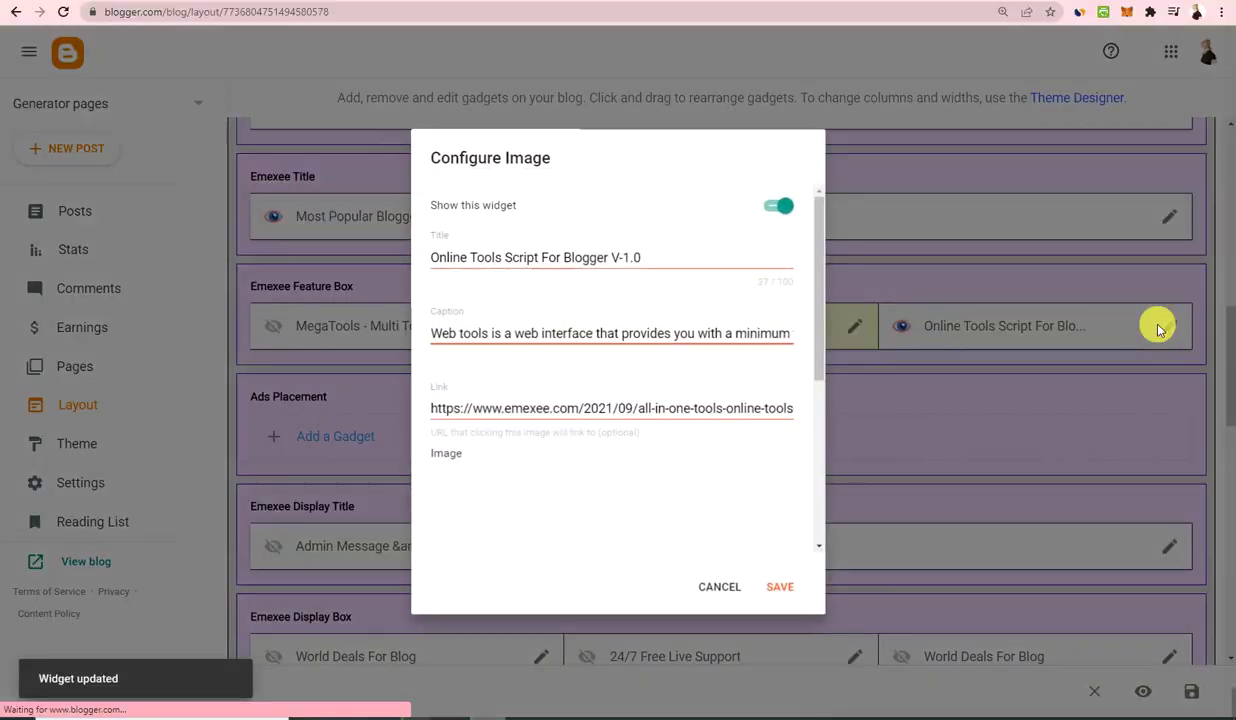
click(773, 207)
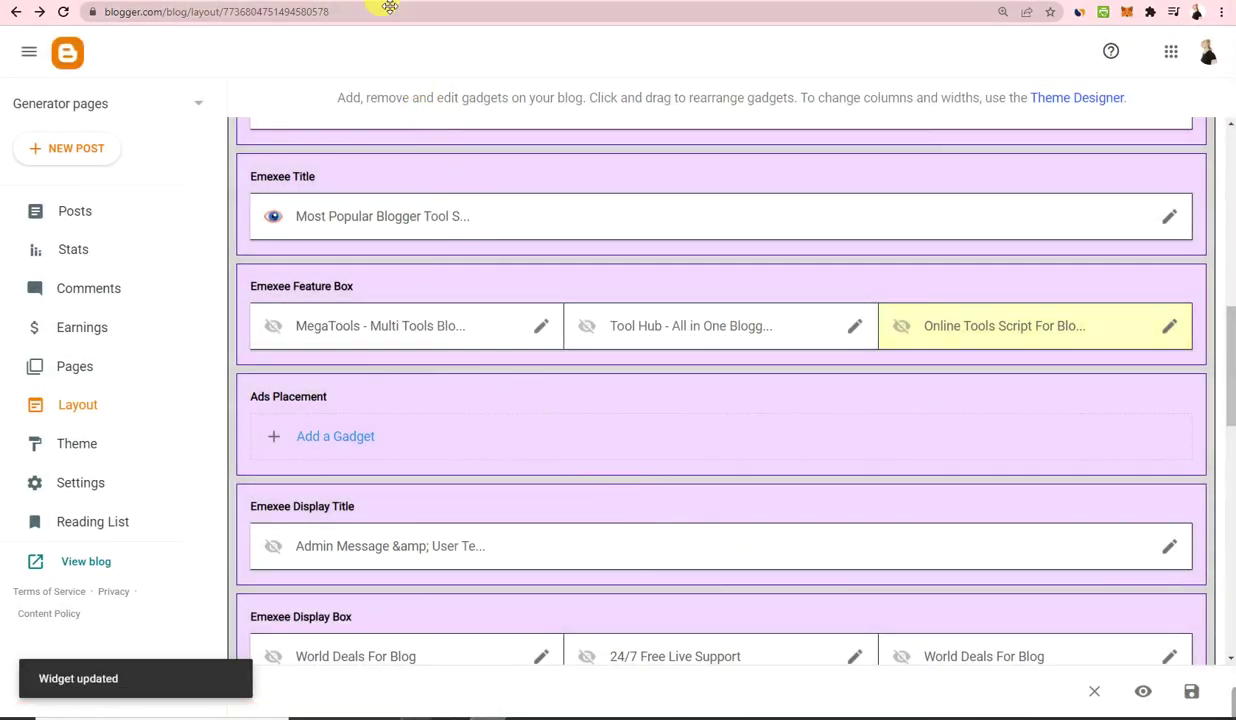
Reload the live blog and review the home page from the responsive ads placeholder down to the Recent posts section.
key(ctrl+Tab)
scroll(276, 300, up, 3)
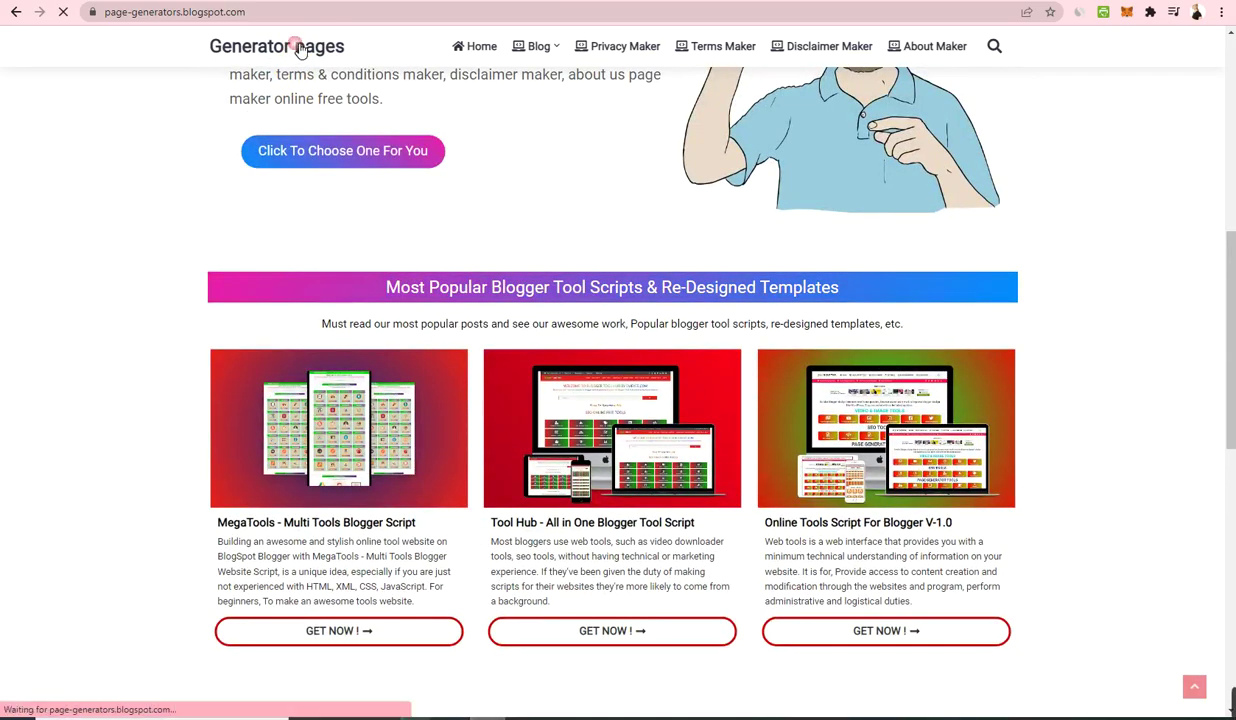
scroll(560, 425, up, 6)
scroll(572, 459, down, 3)
scroll(572, 459, down, 8)
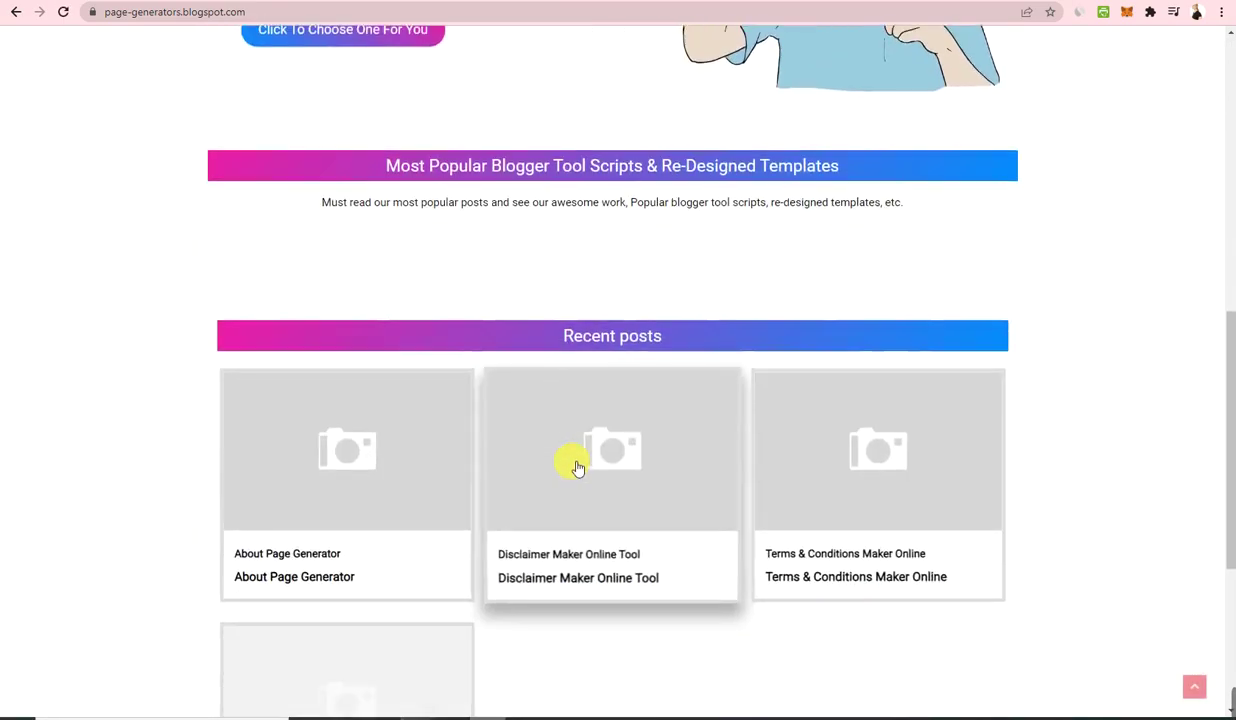
scroll(559, 538, up, 5)
scroll(557, 505, up, 5)
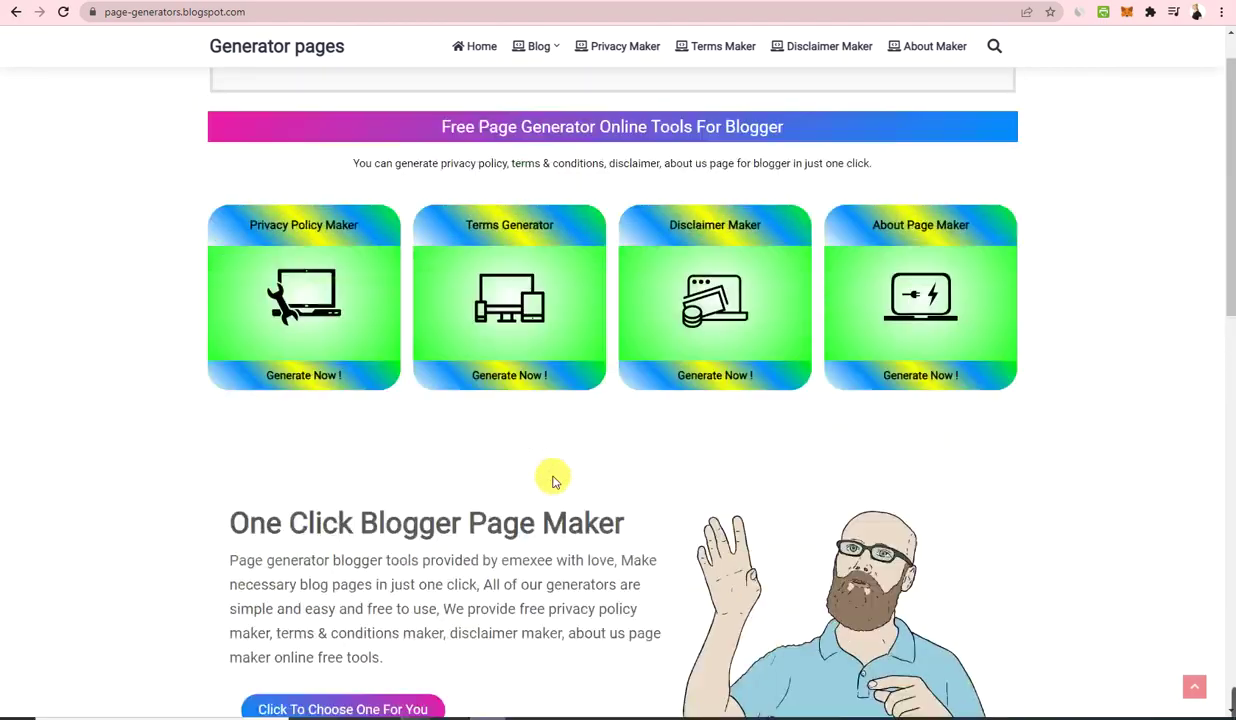
drag(743, 109, 654, 254)
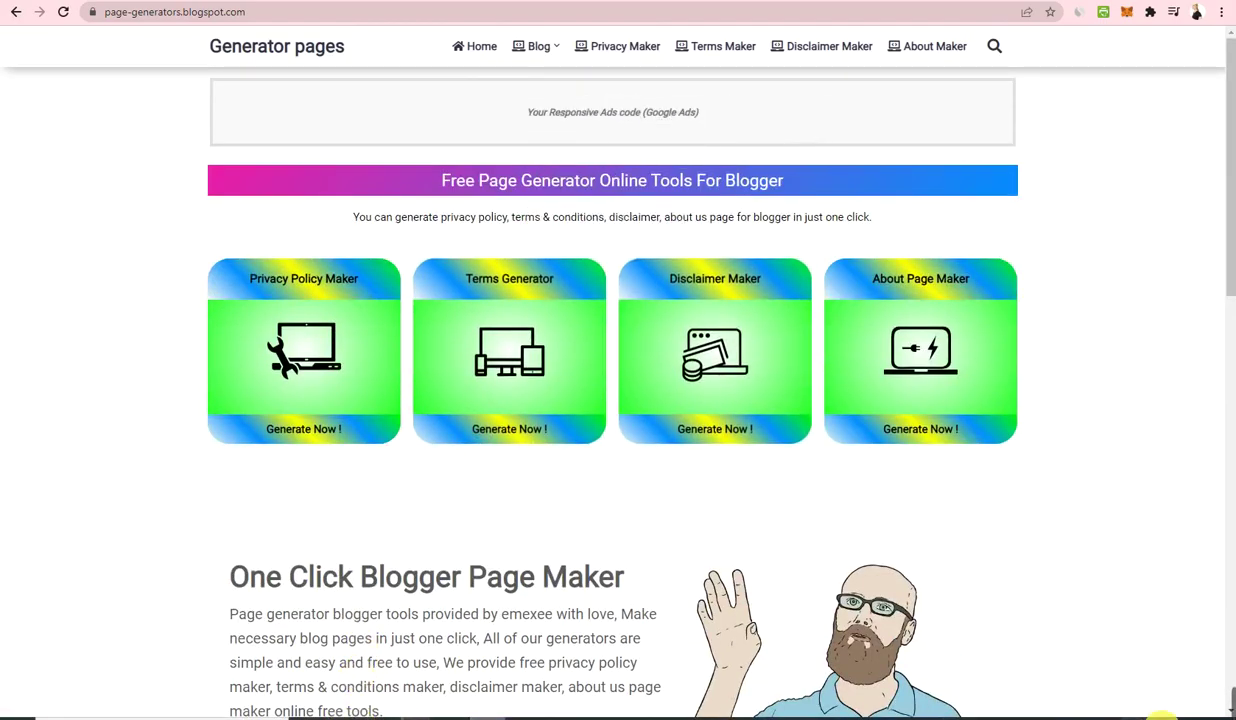
mouse_move(1222, 708)
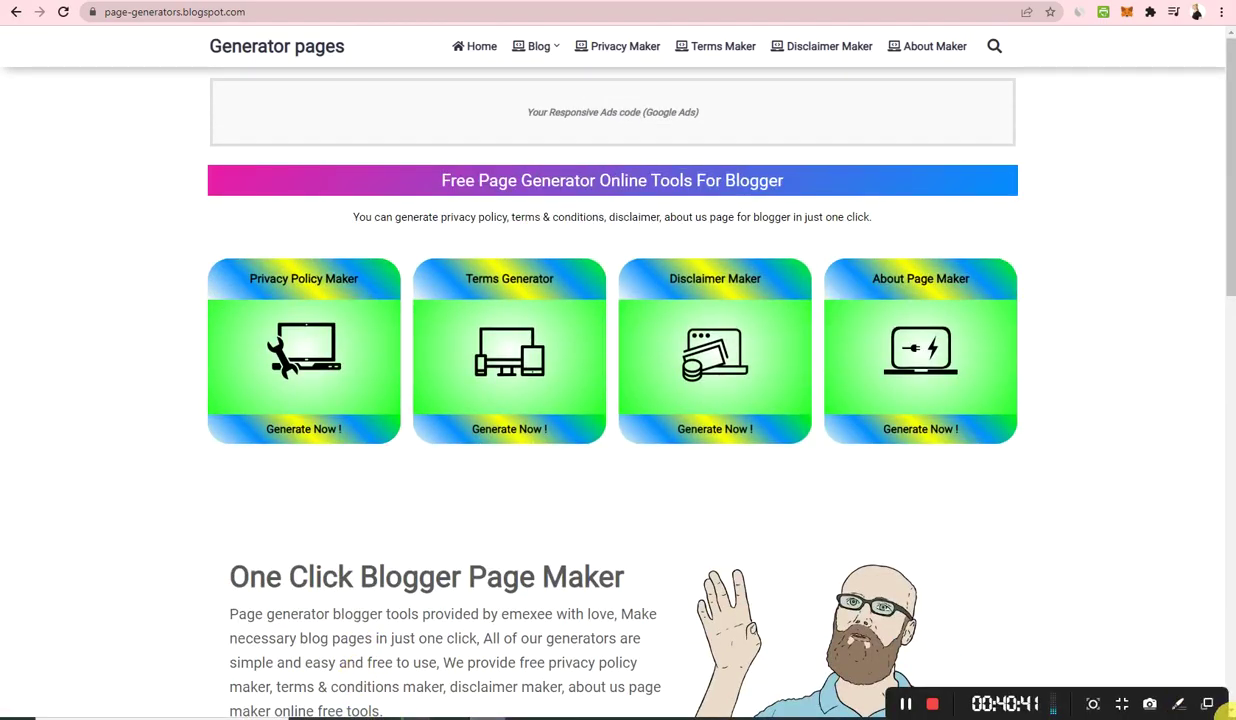
click(906, 706)
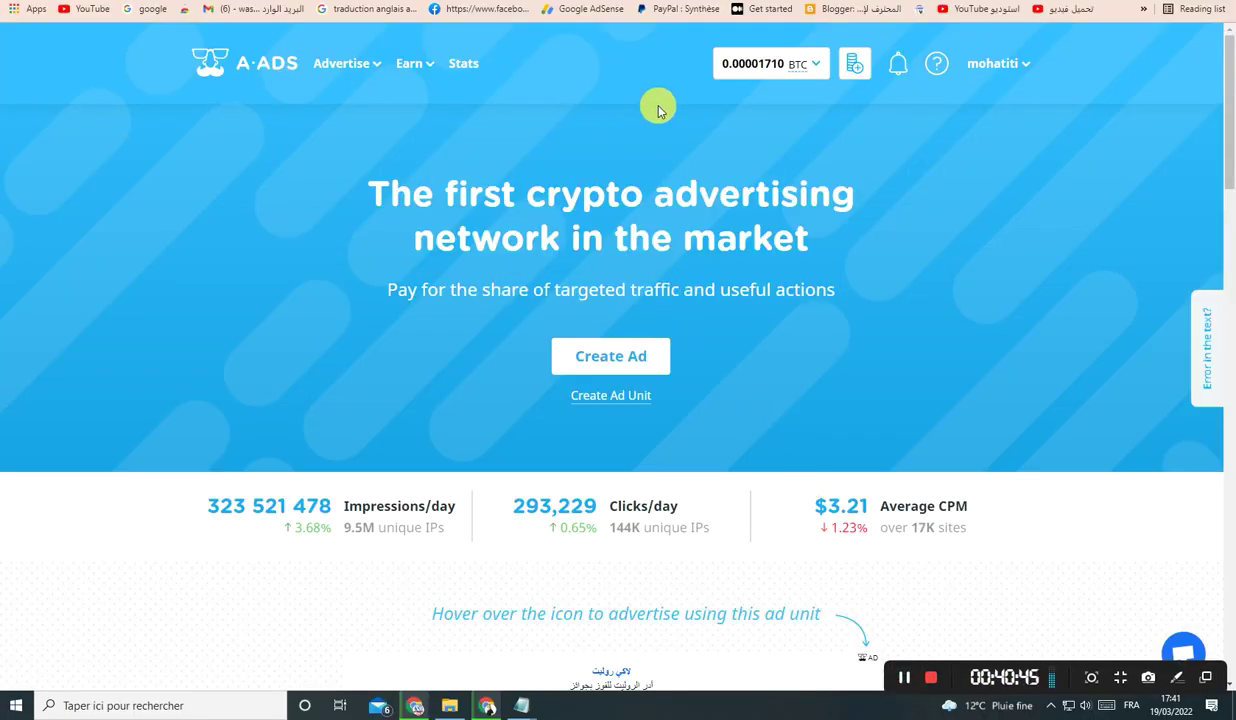
On the A-ADS site, open the form for creating an ad unit as a publisher.
click(818, 65)
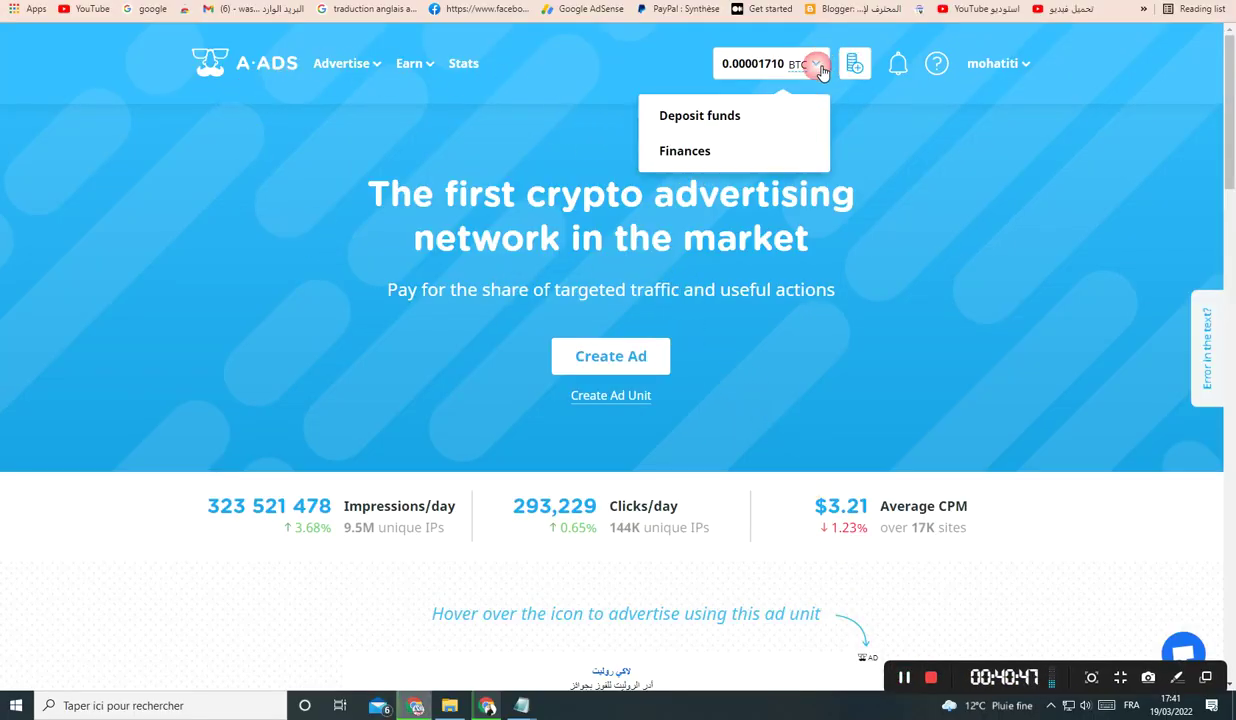
click(410, 63)
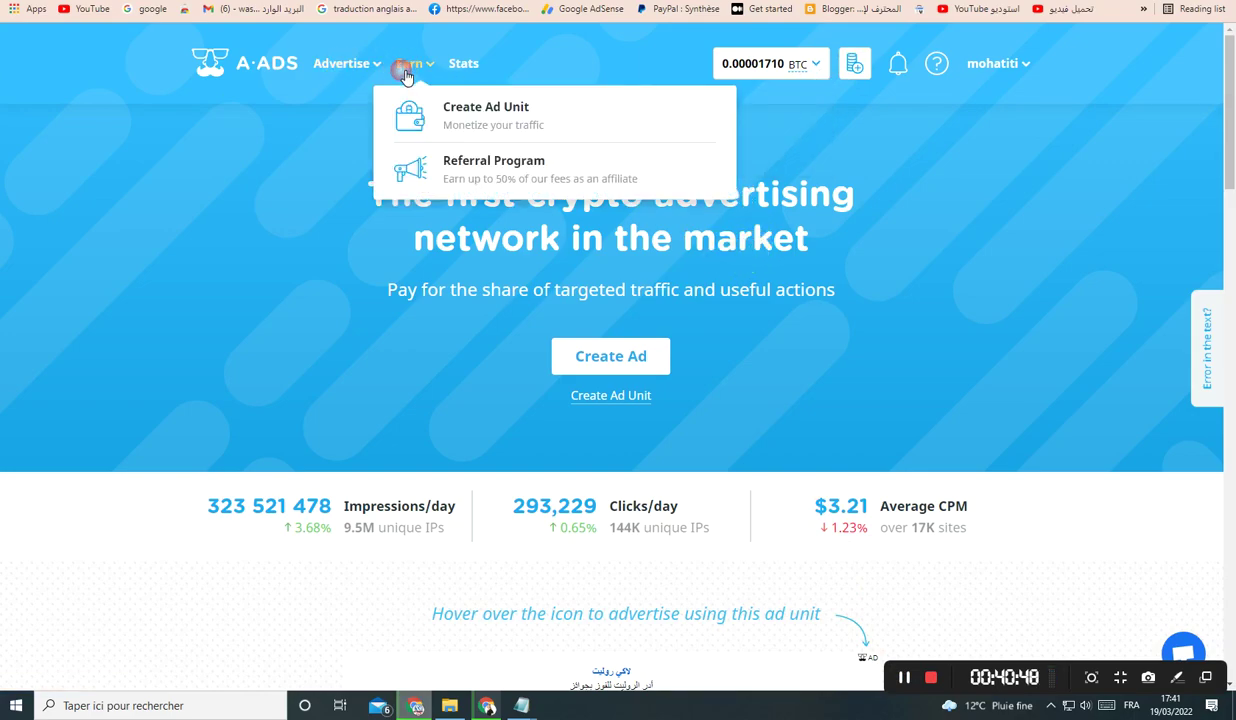
click(467, 121)
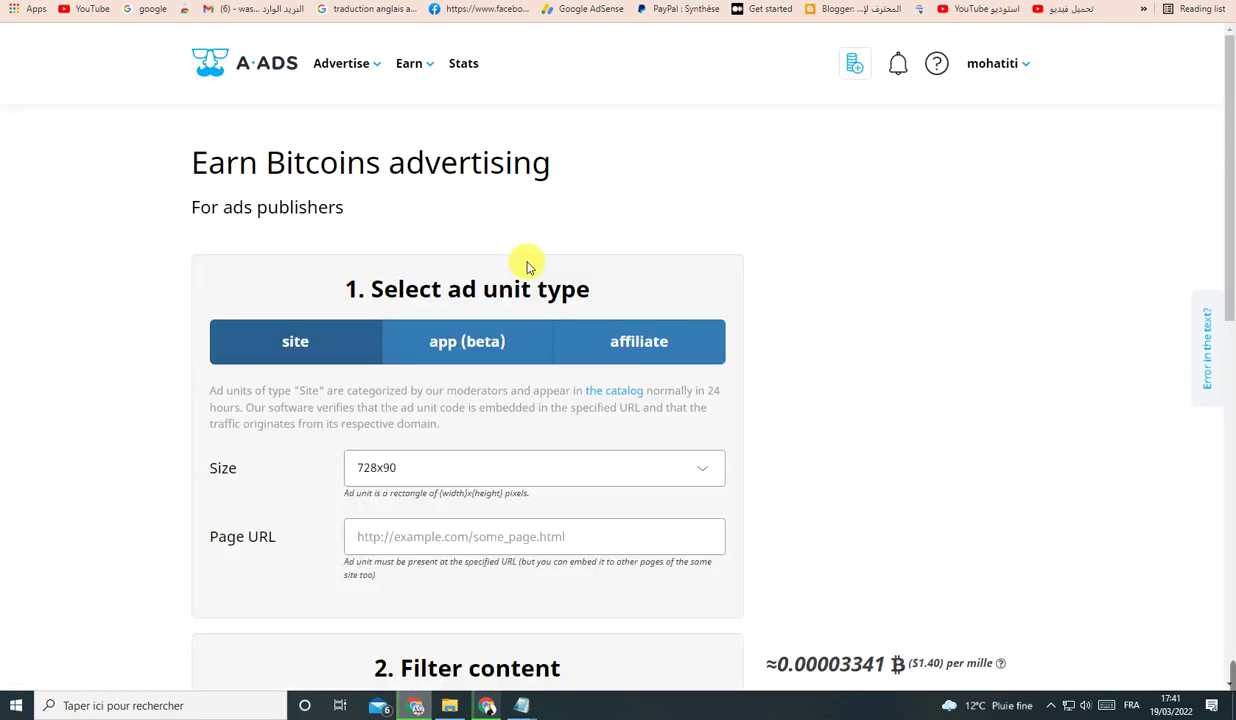
scroll(490, 355, down, 1)
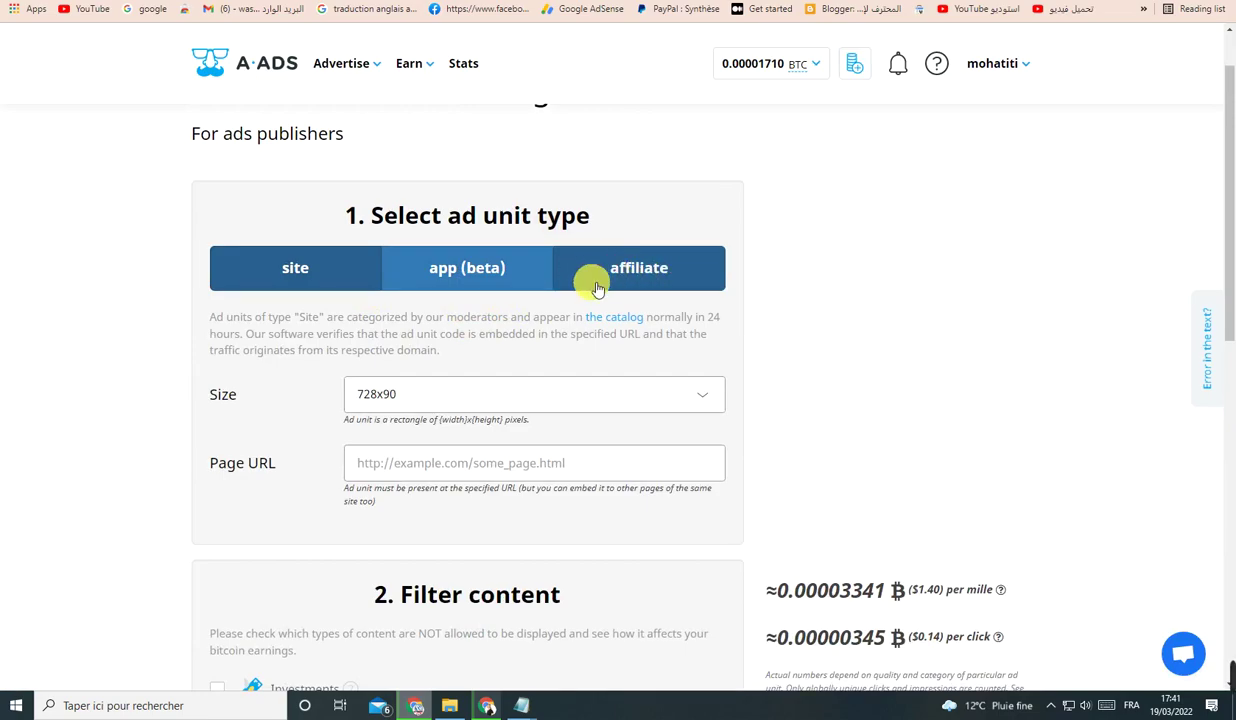
click(410, 465)
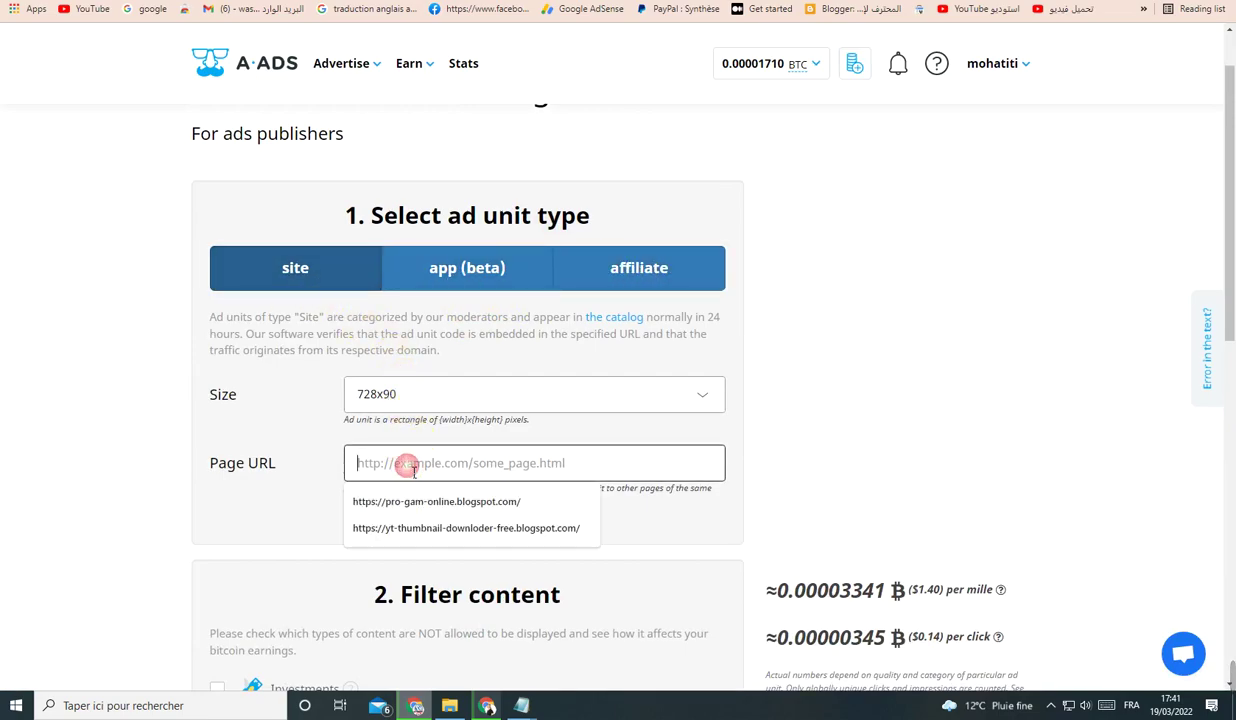
right_click(432, 465)
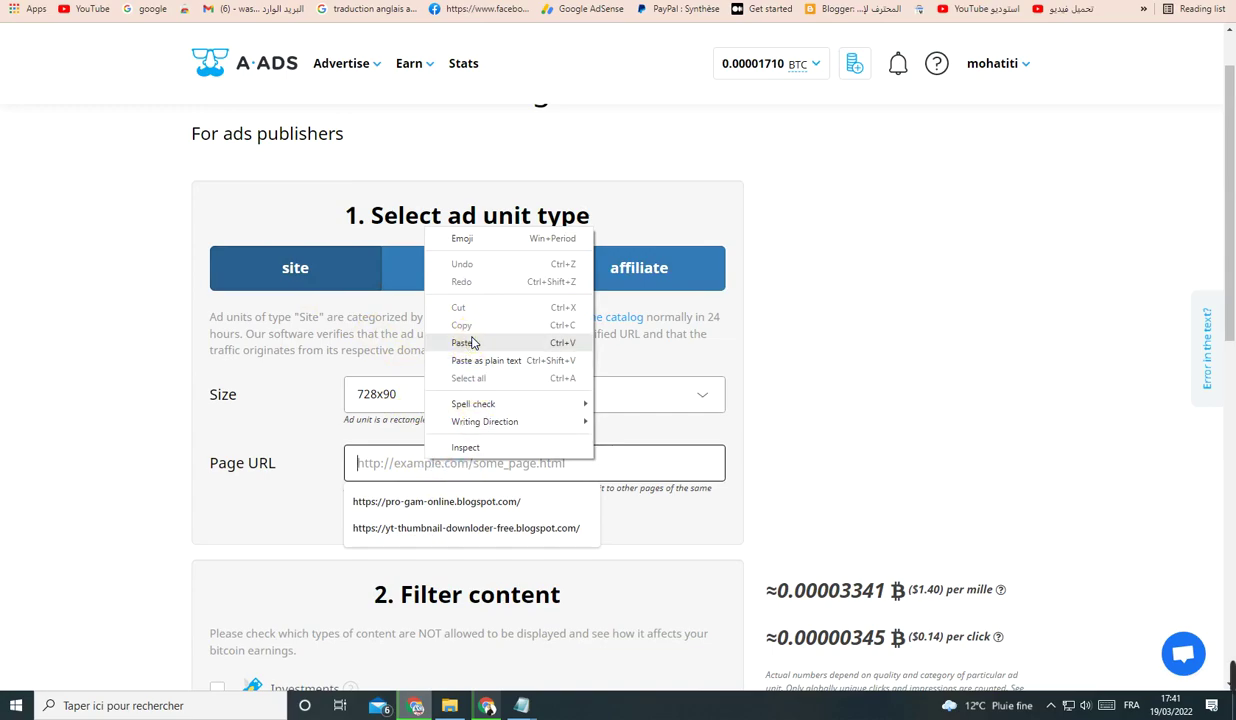
click(475, 337)
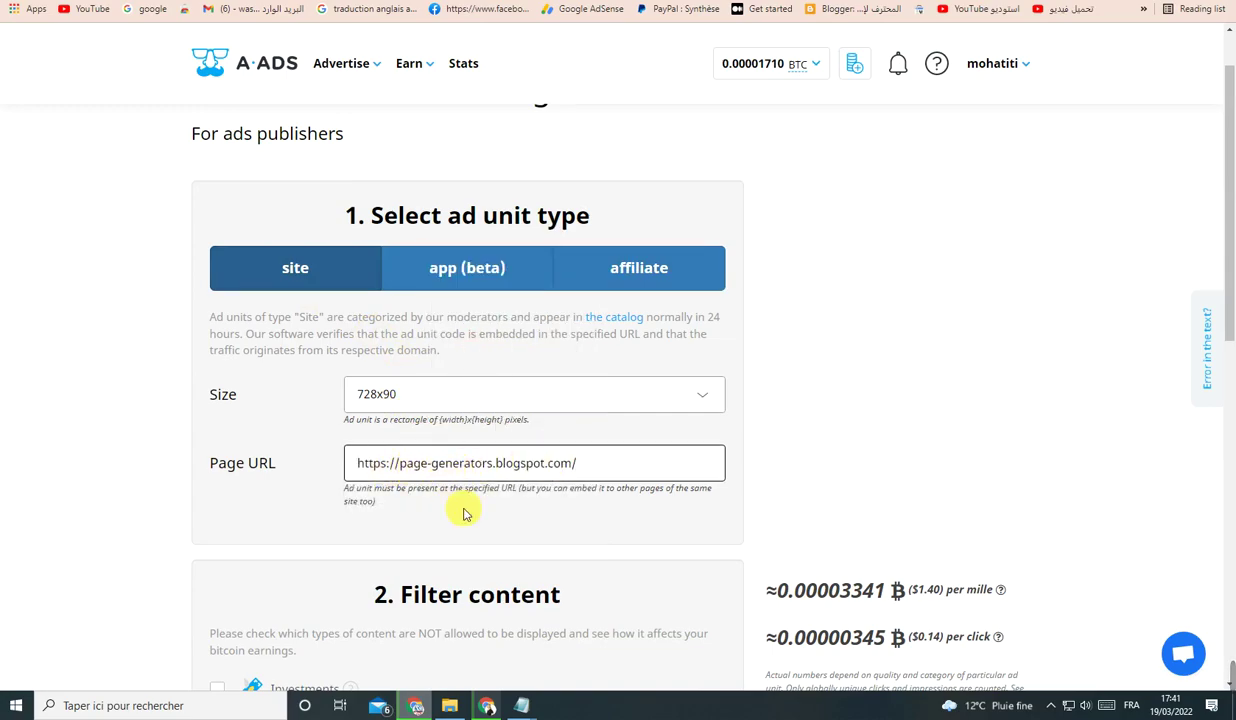
scroll(463, 514, down, 3)
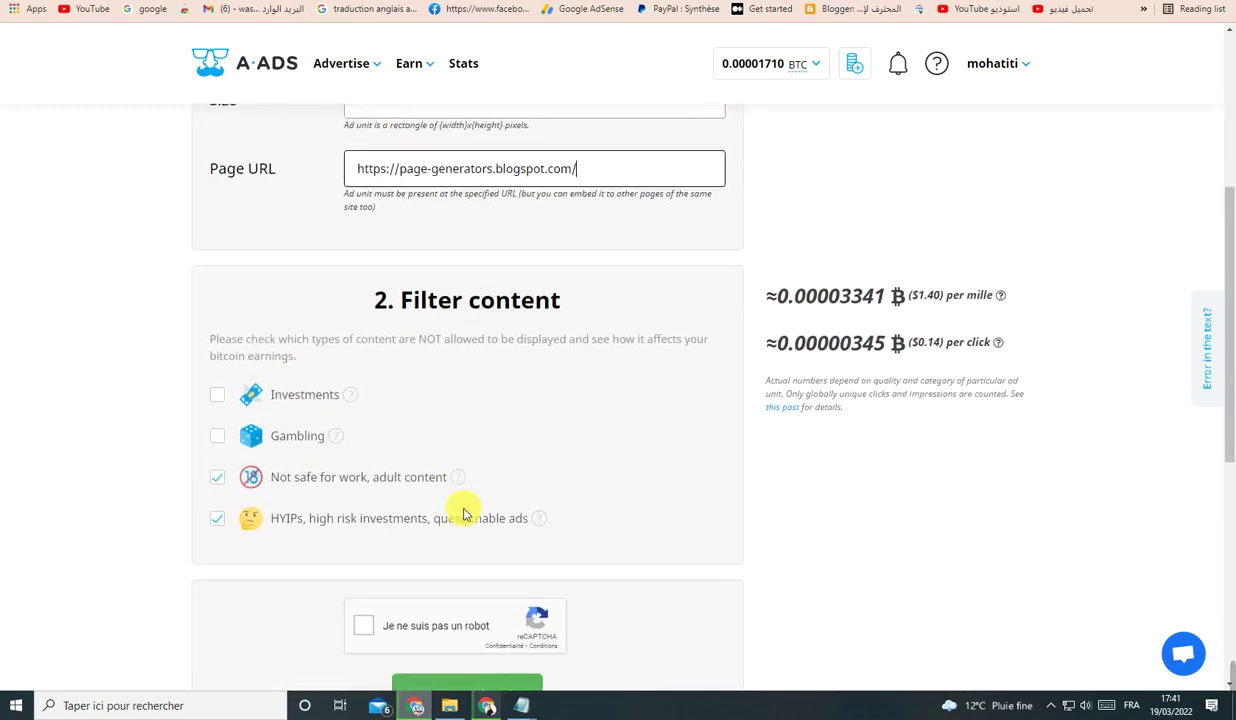
click(222, 518)
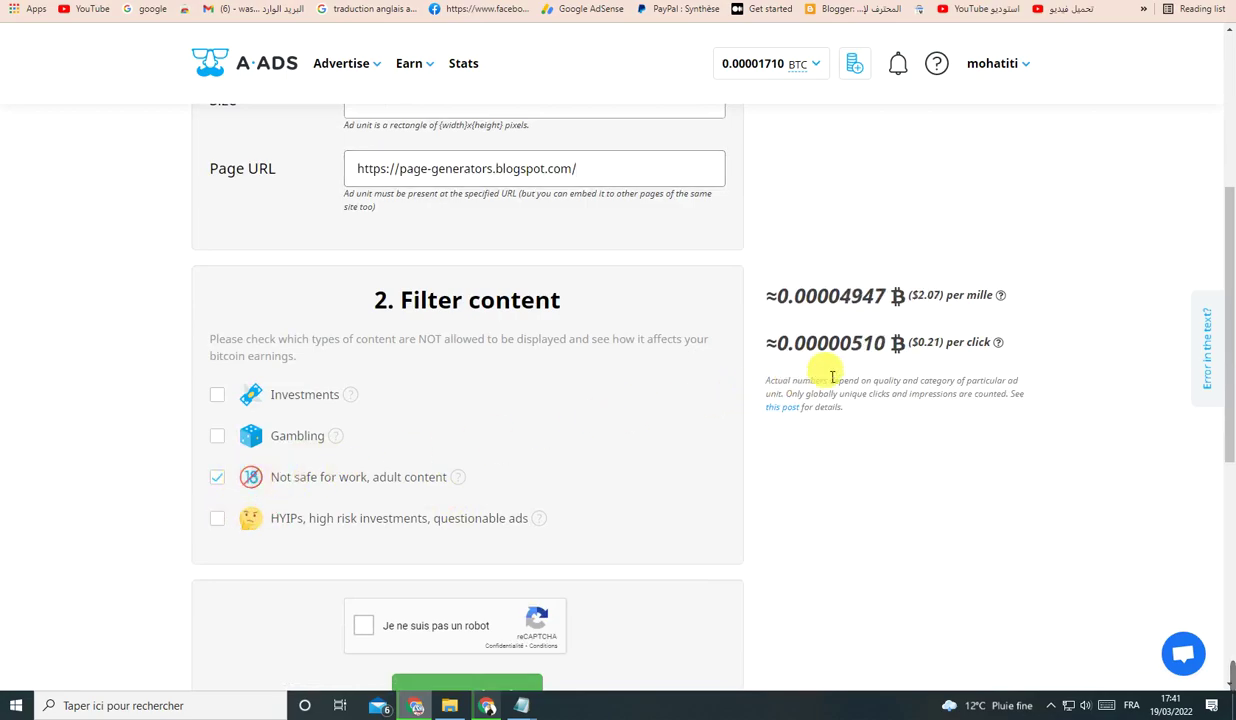